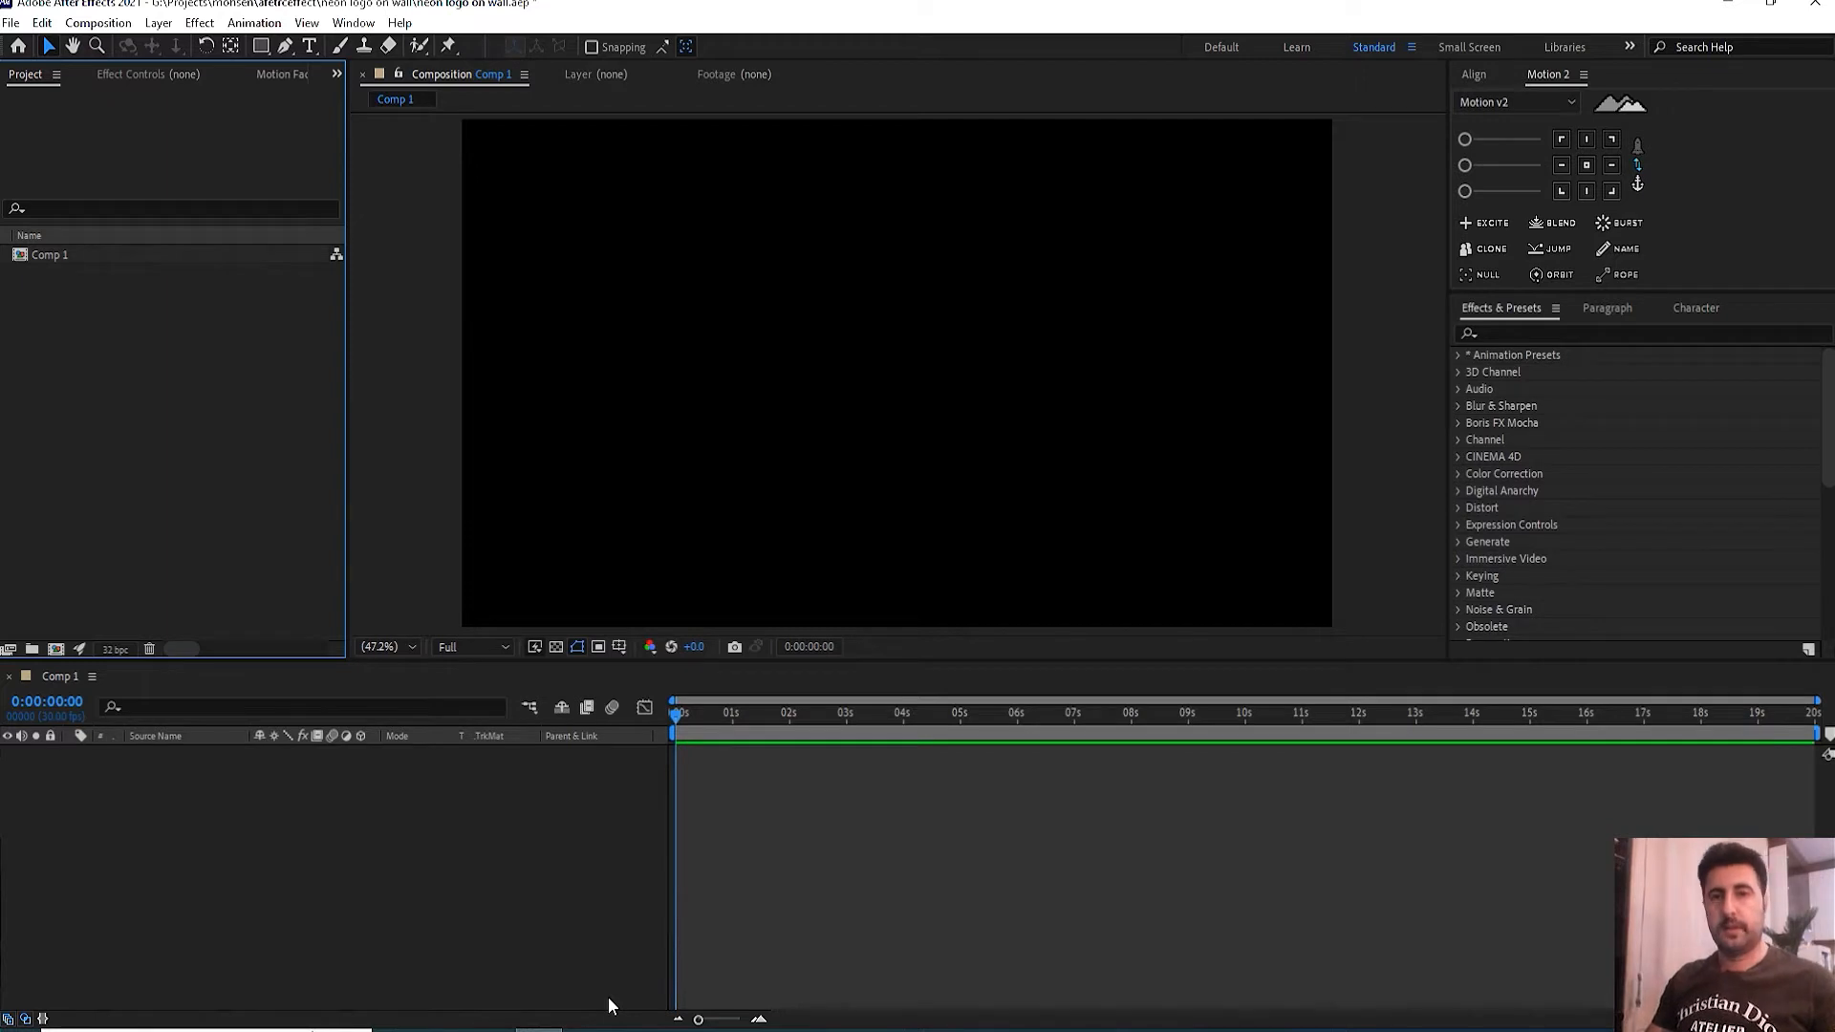
drag(1712, 663, 1683, 467)
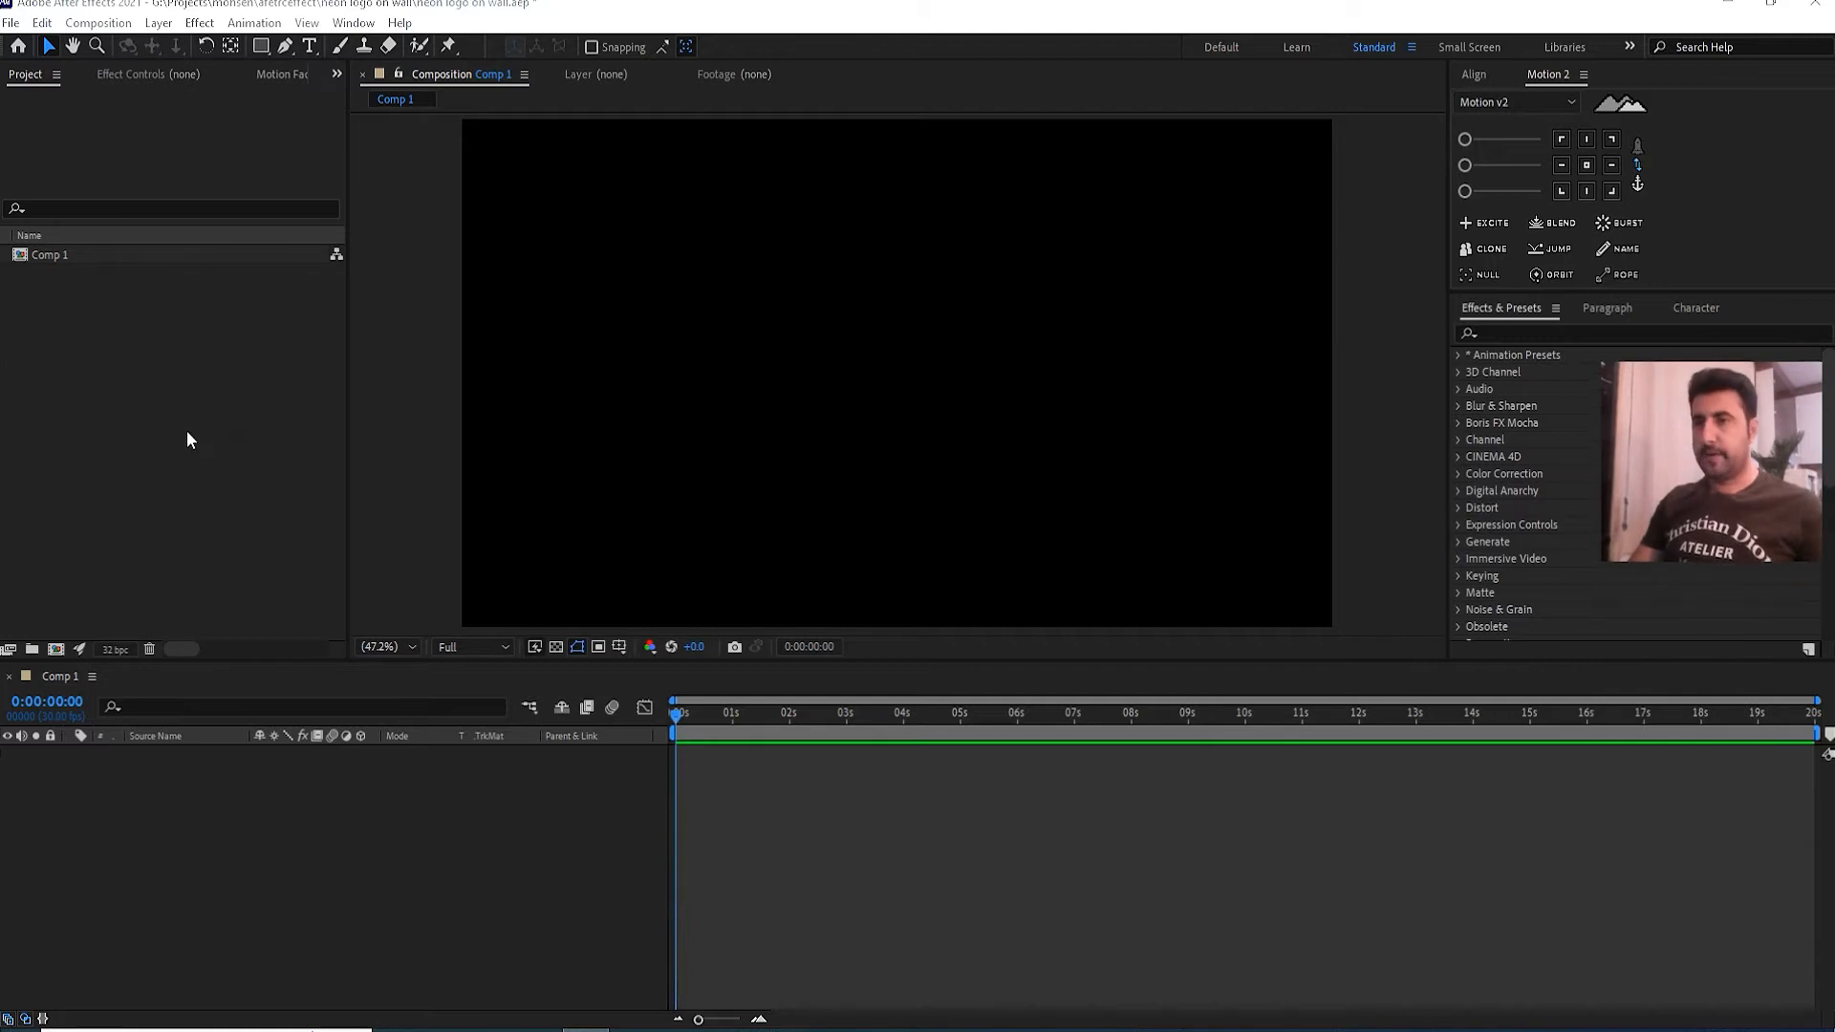
- Delete the existing composition and create a new 1920 × 1080 px composition at 30 fps, lasting 20 seconds
click(58, 254)
key(Delete)
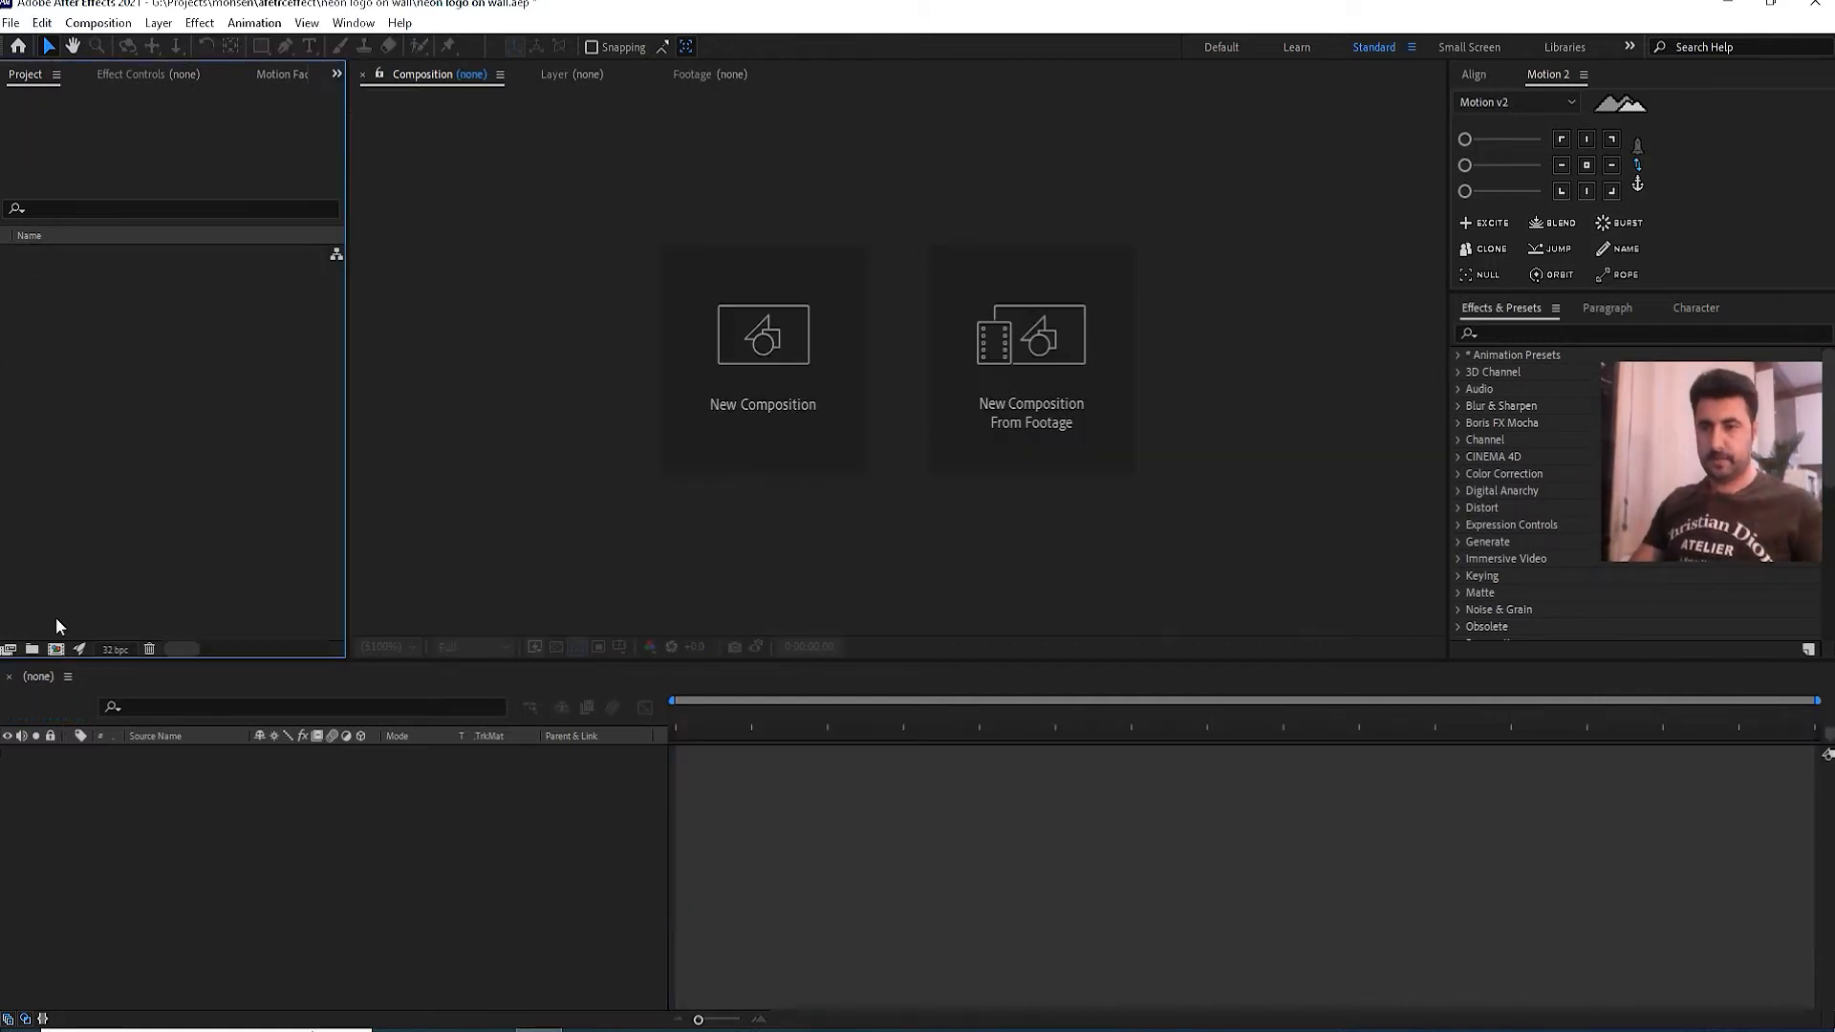
click(56, 649)
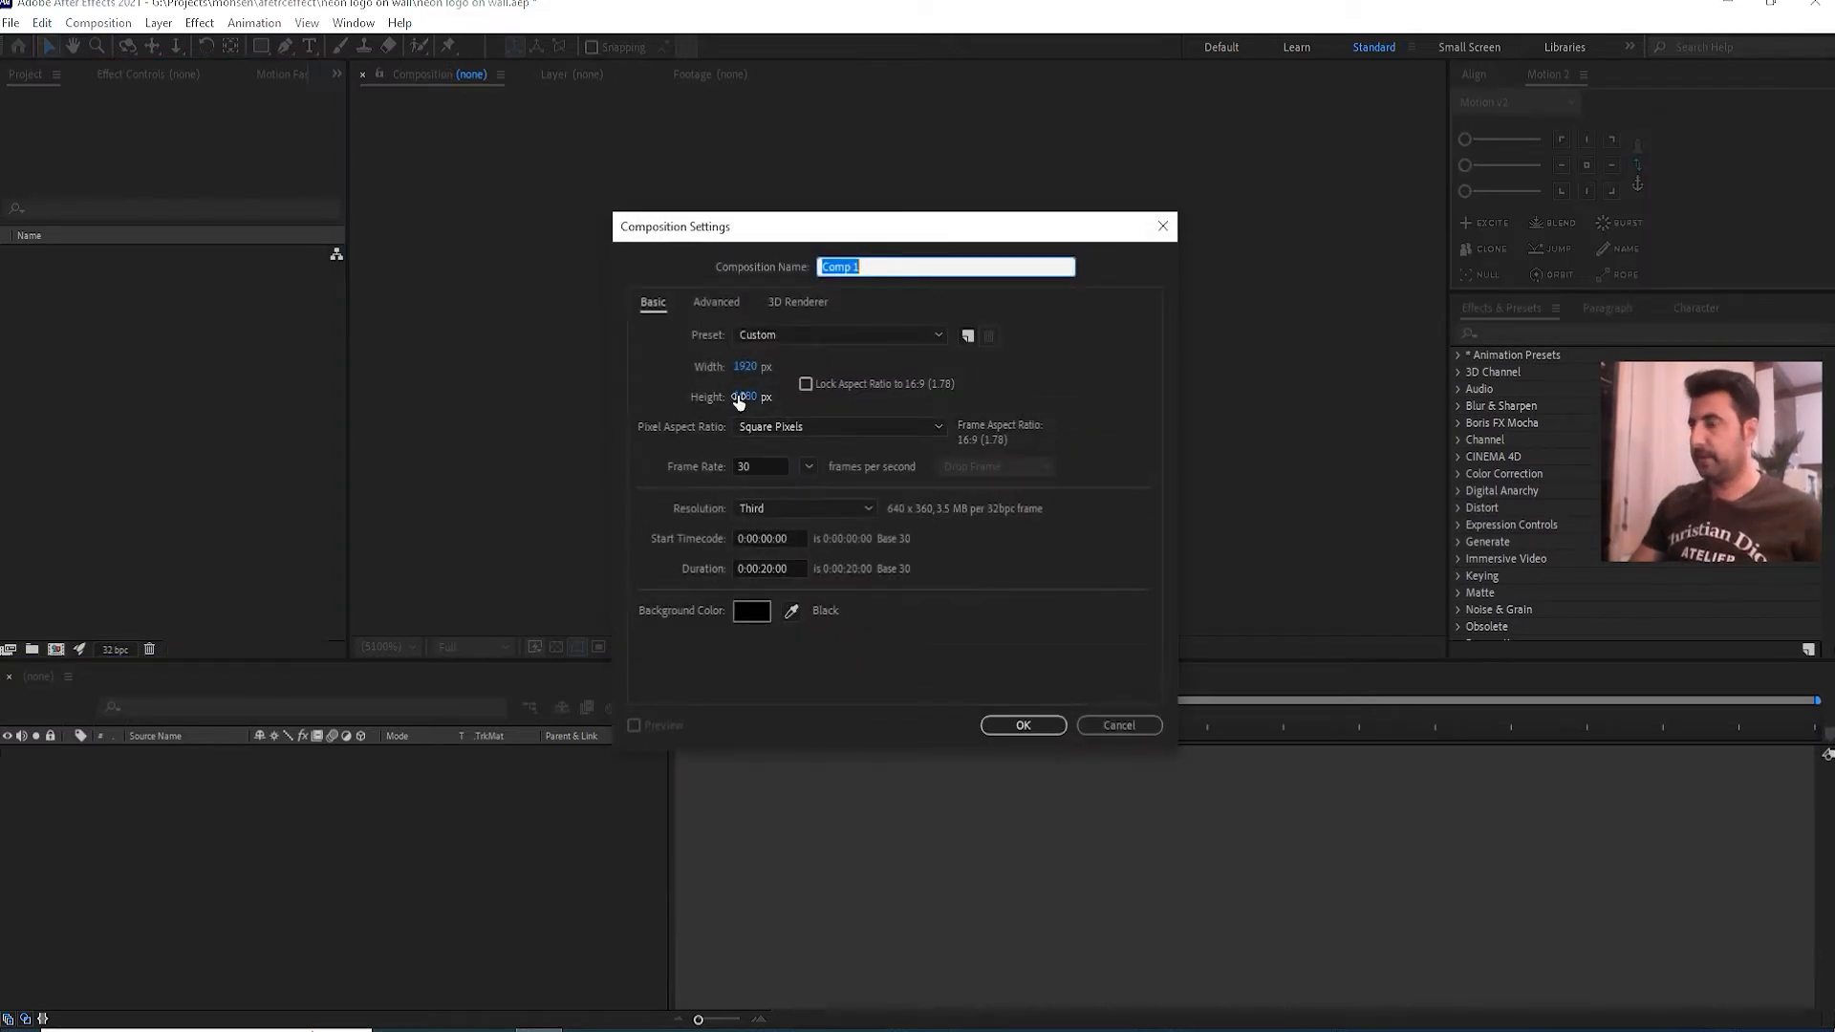
click(1024, 727)
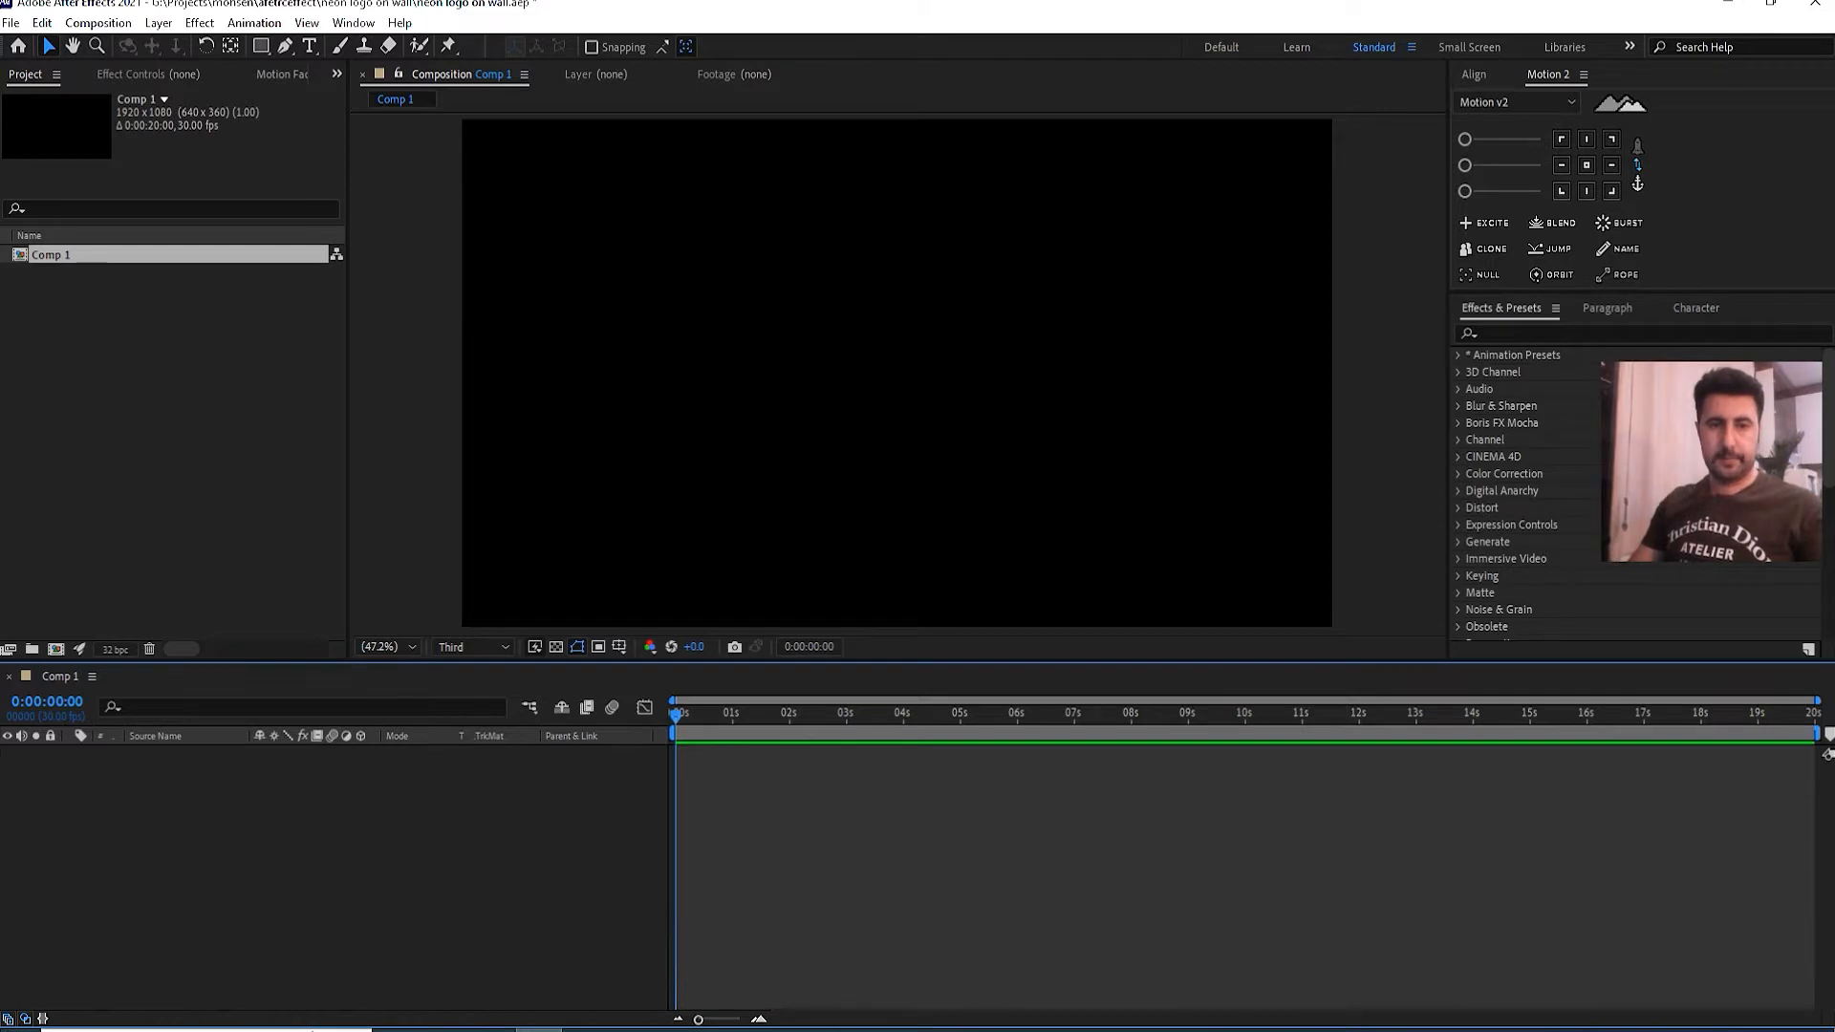
click(222, 348)
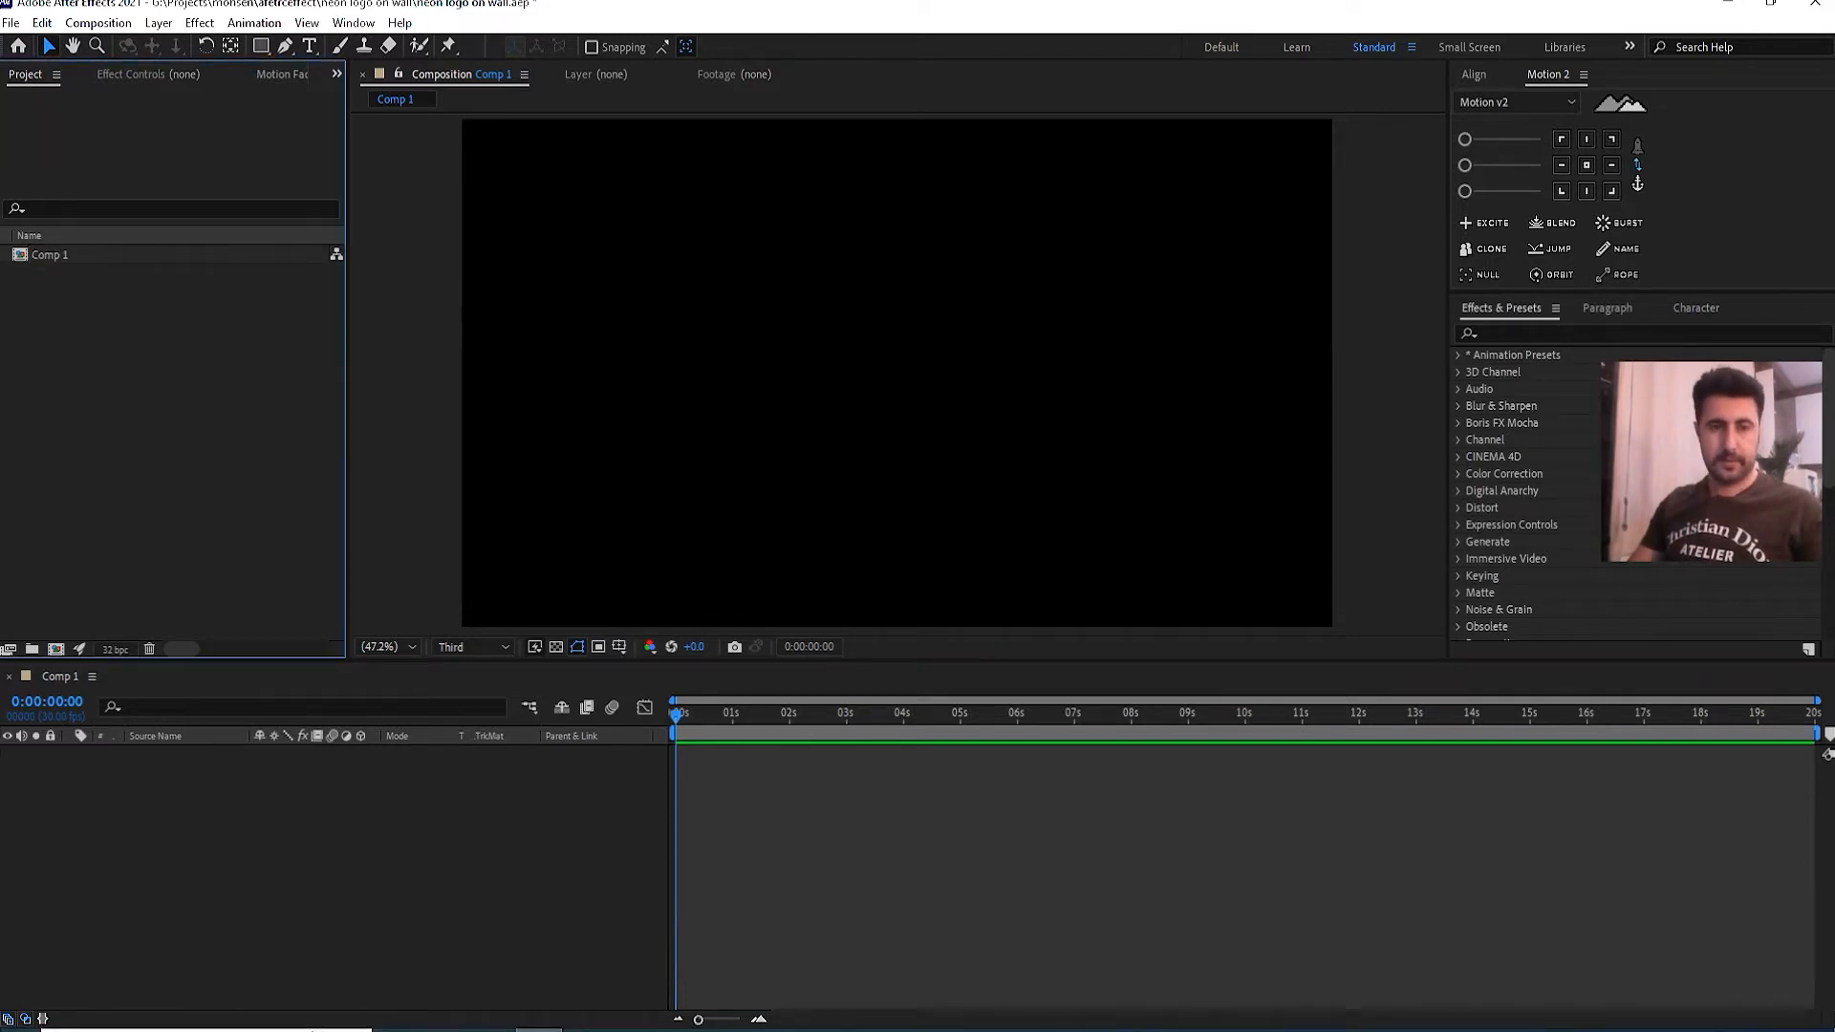
- Import the old-brick-wall-texture.jpg image and the Neon Sound Effect mp3 into the project
click(398, 1030)
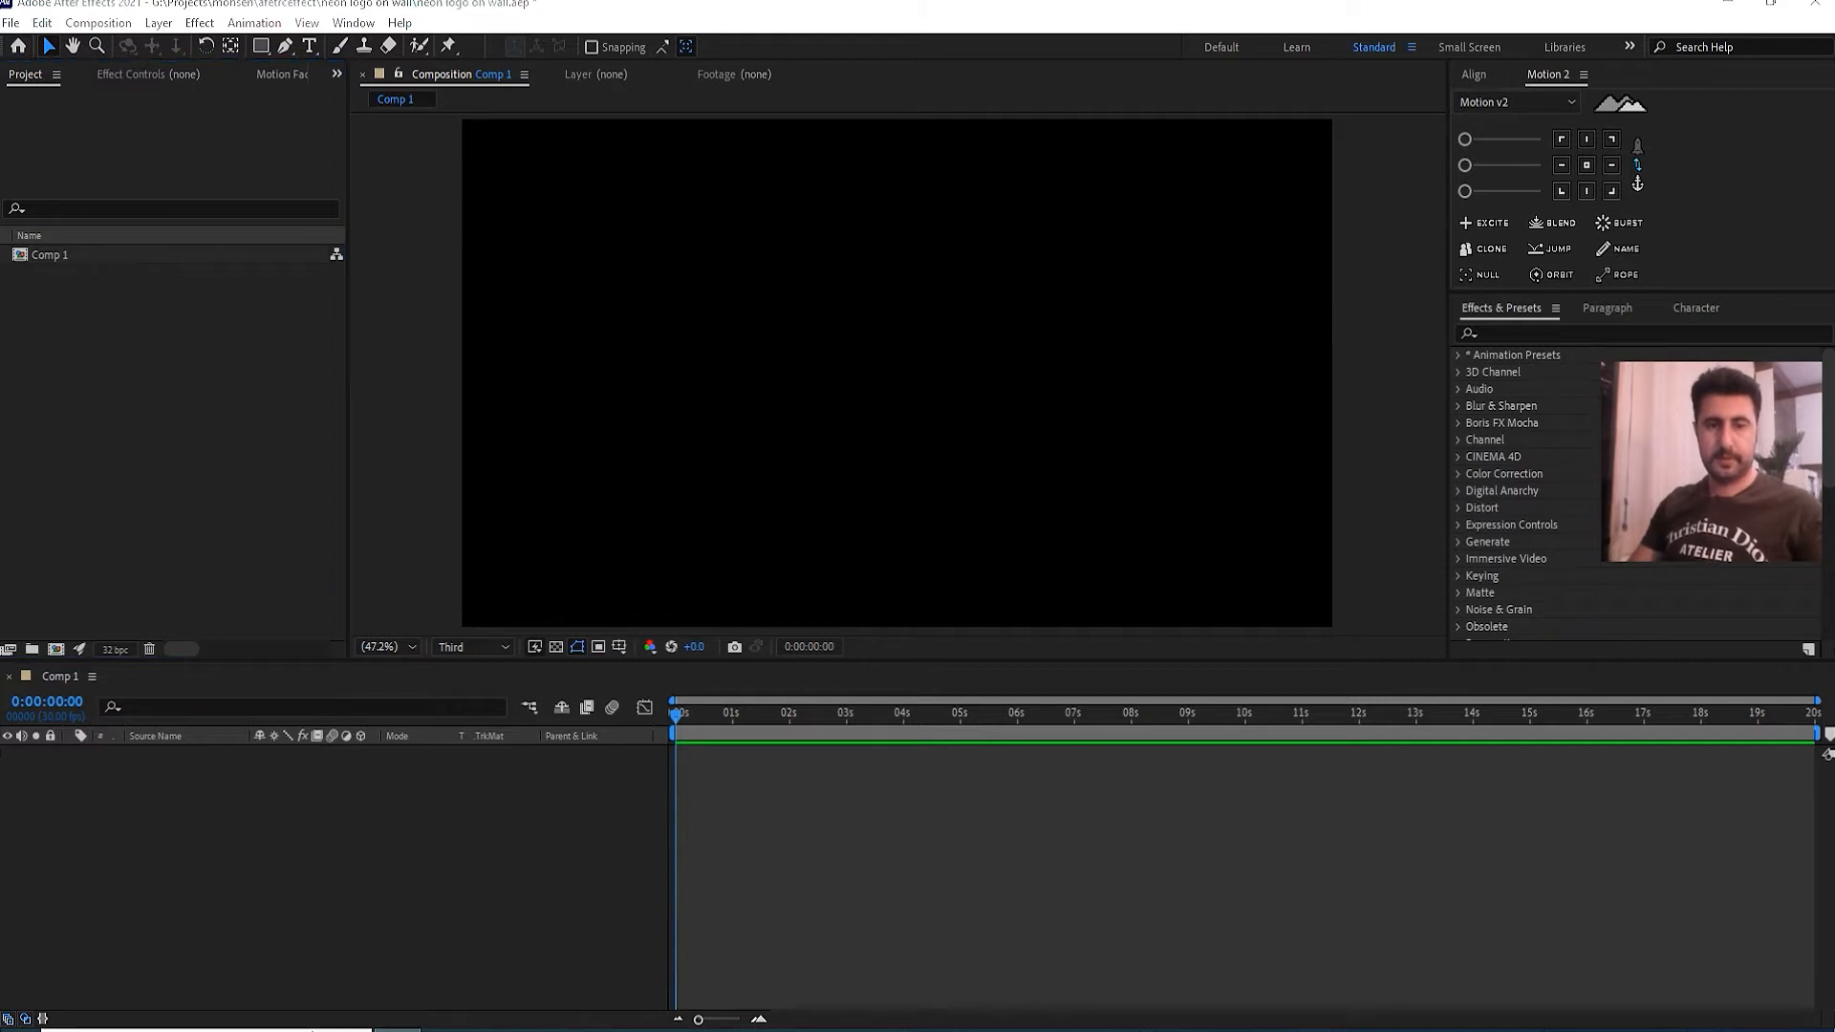
drag(3, 301, 151, 392)
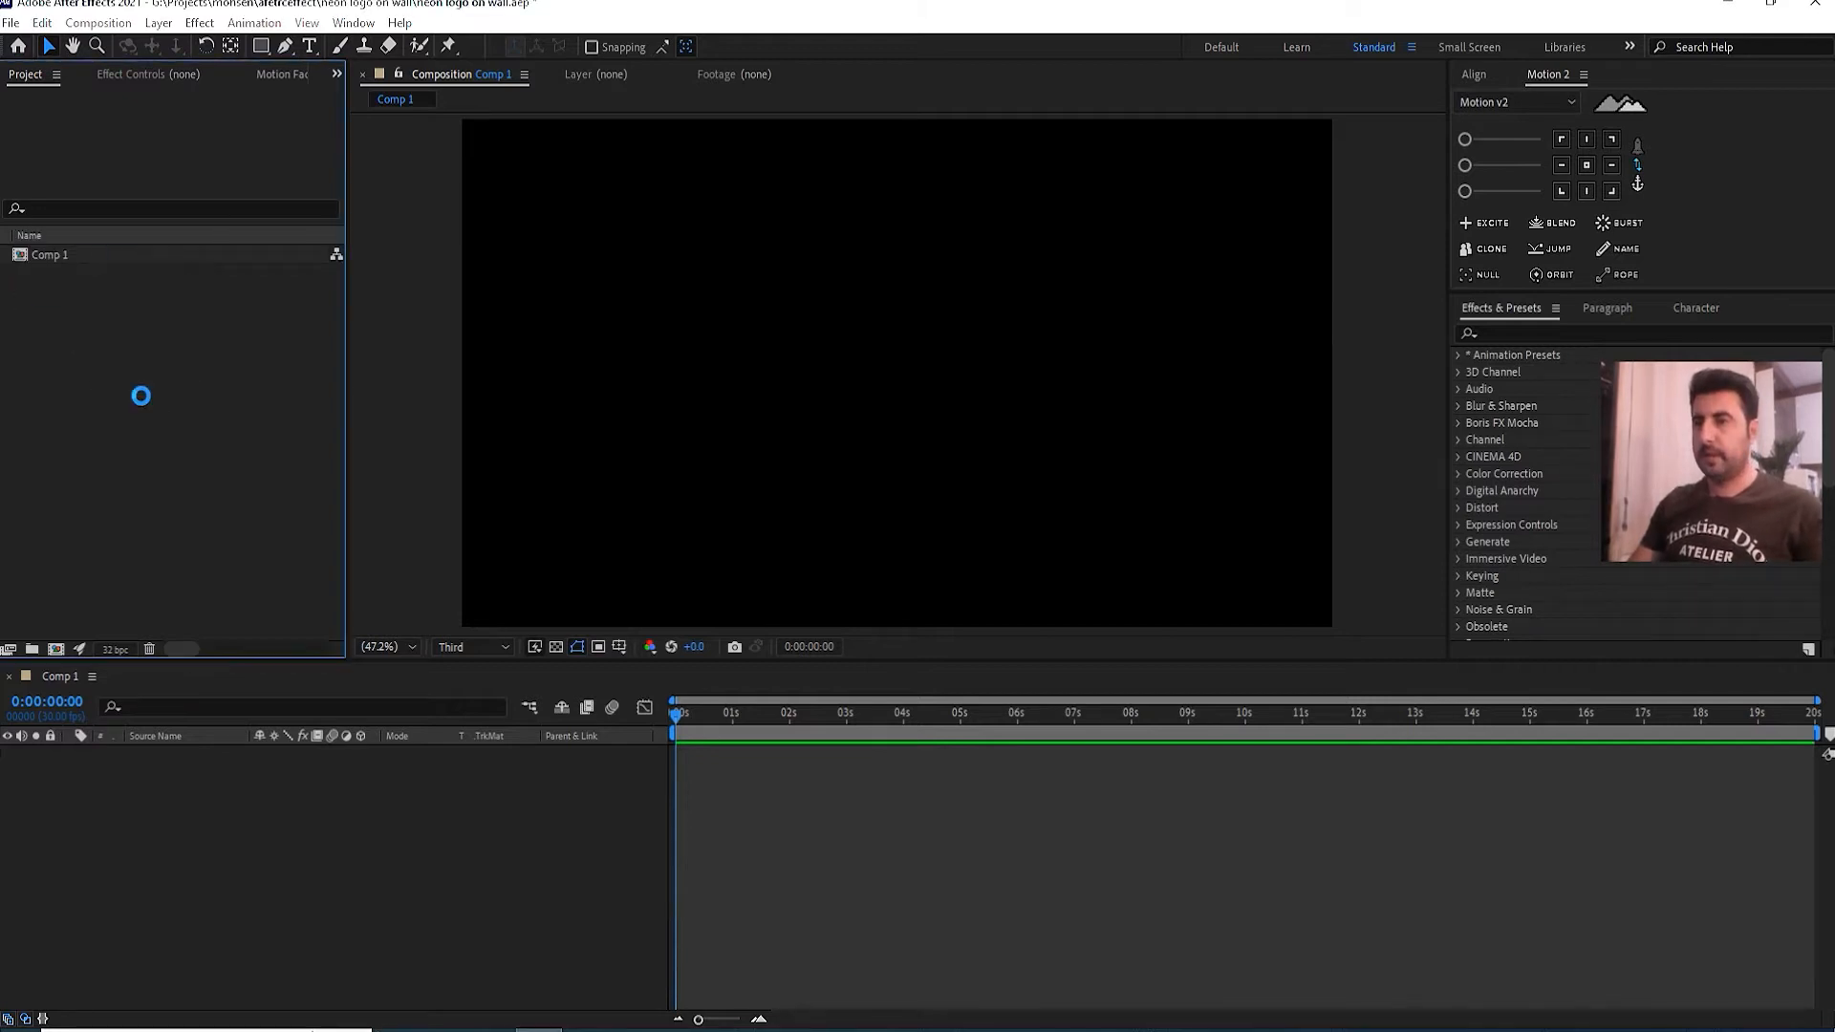
click(77, 293)
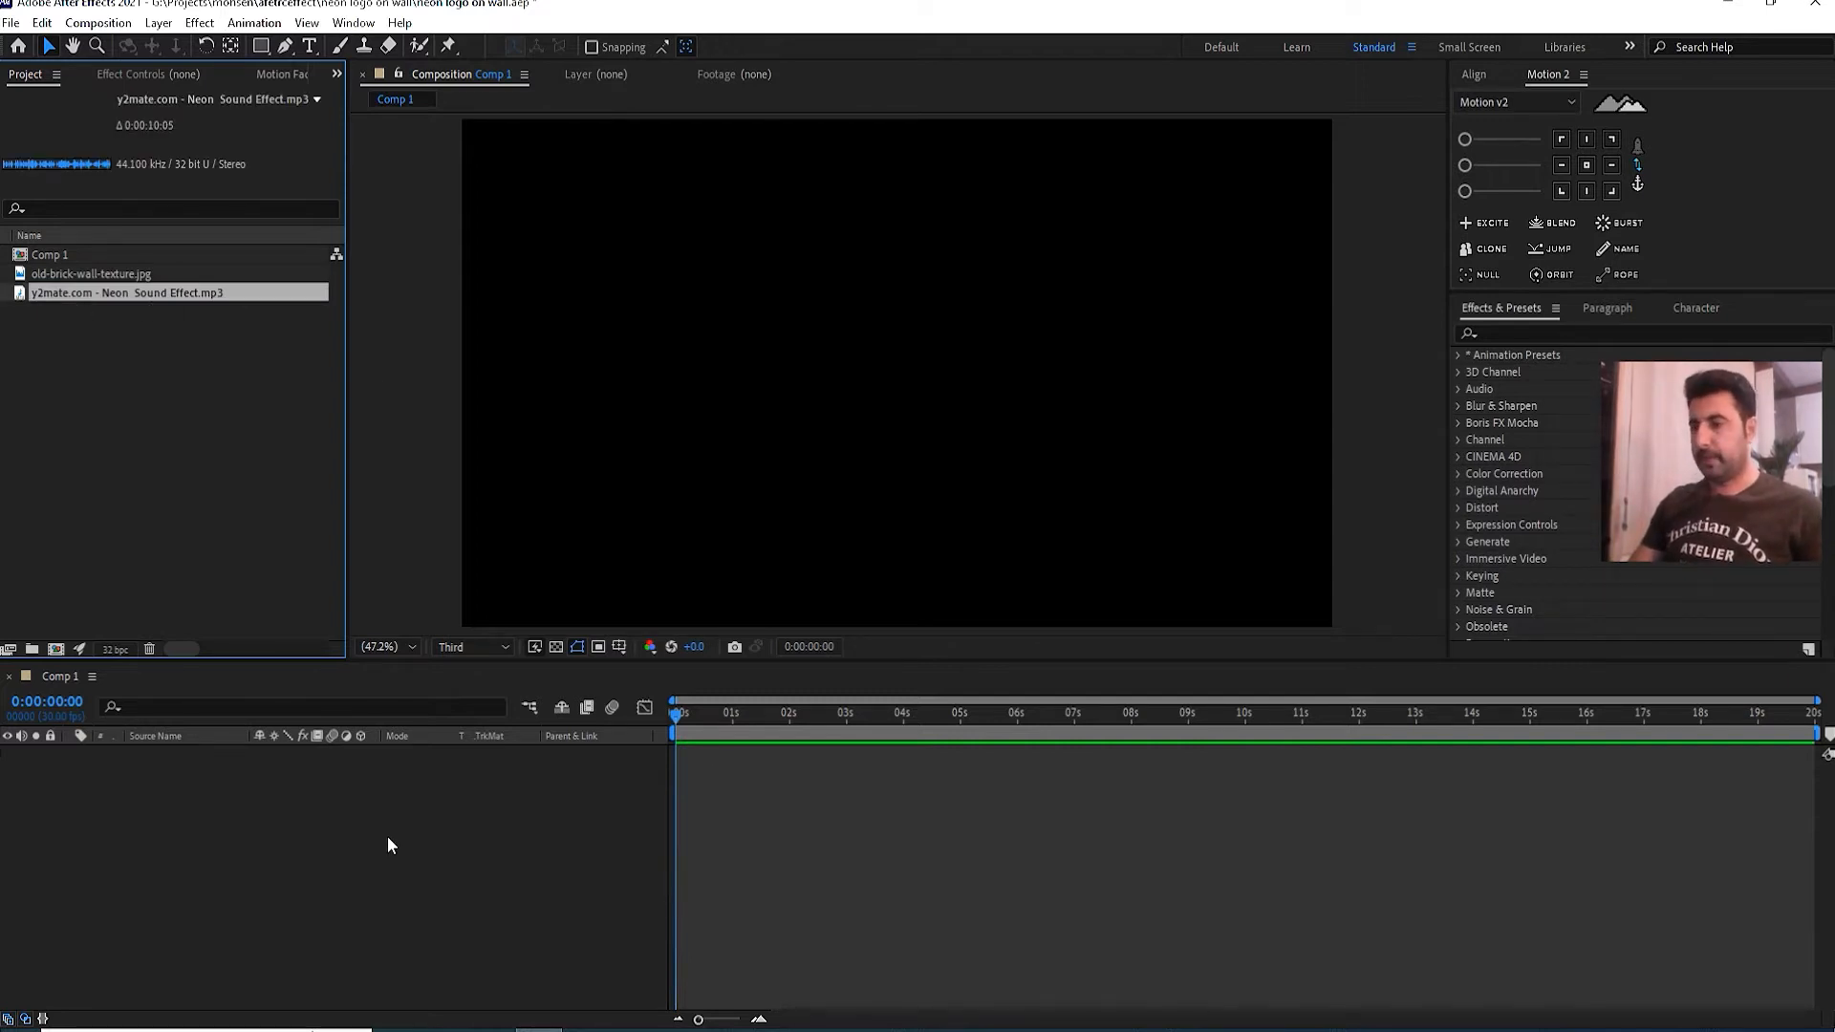
click(492, 816)
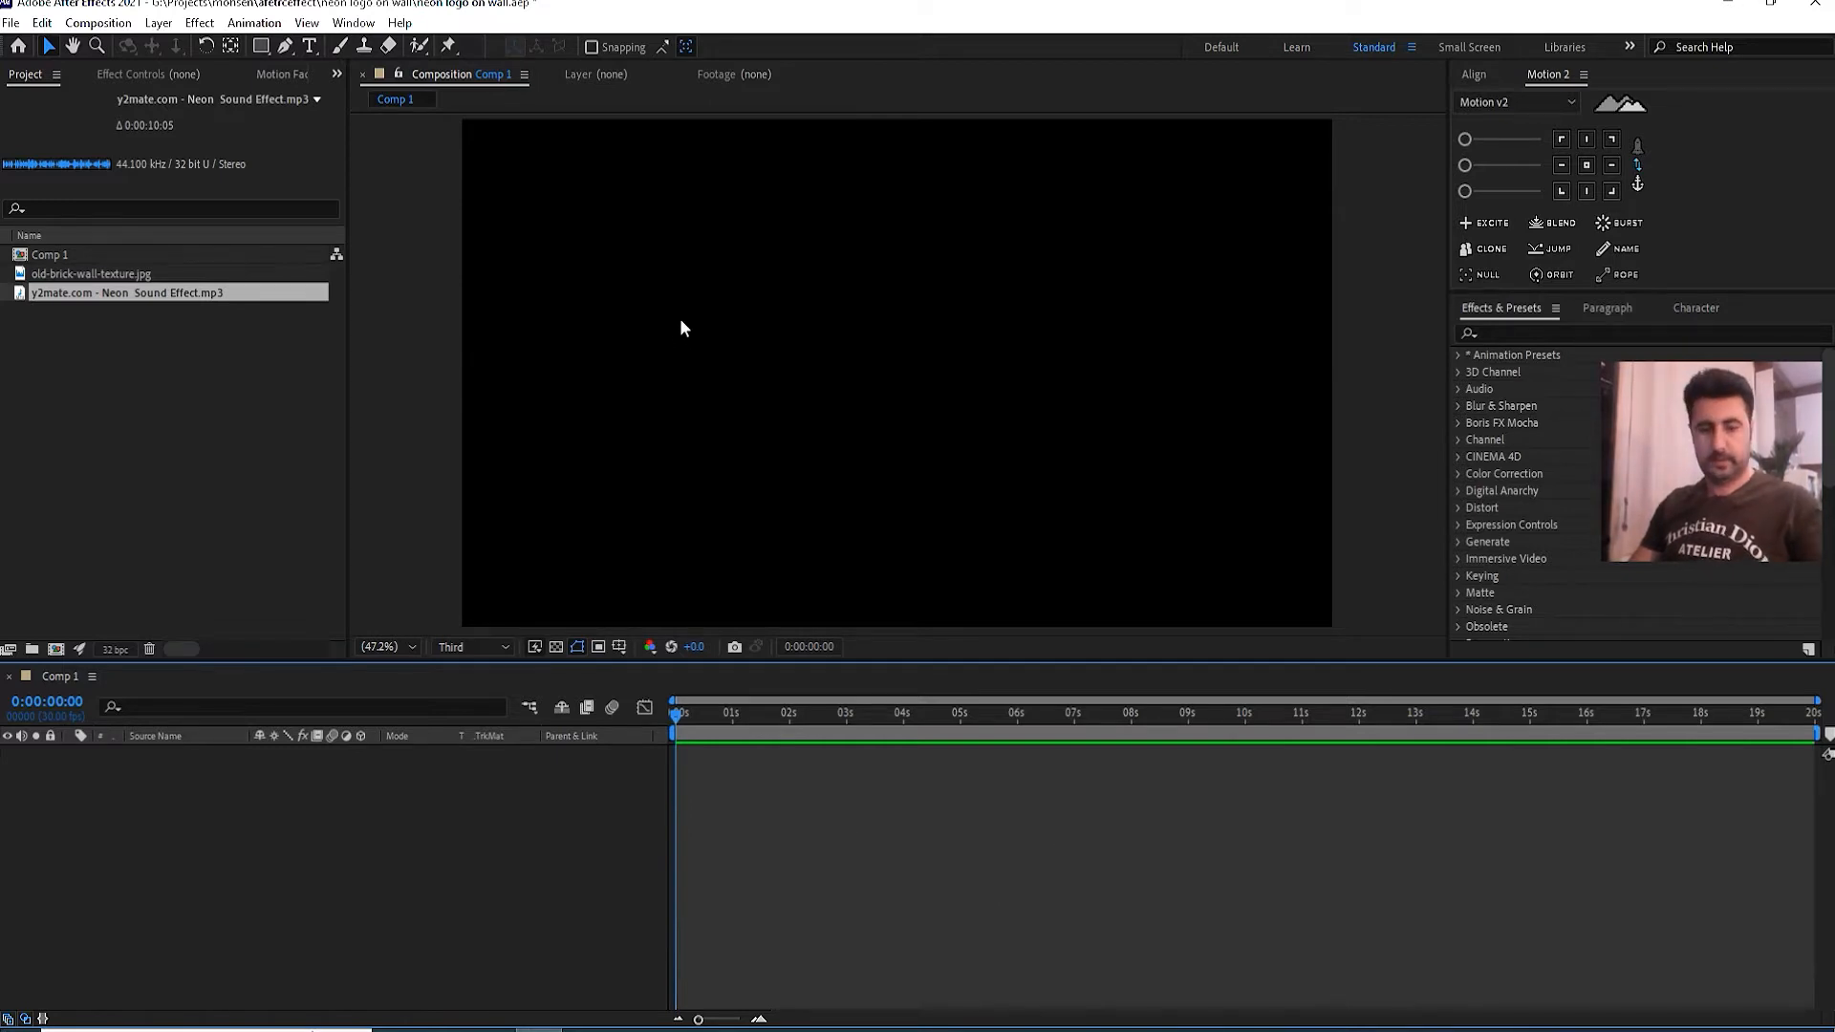
- Add a text layer with the person's first name in red Arial Black at 250 px, centred in the composition
key(ctrl+t)
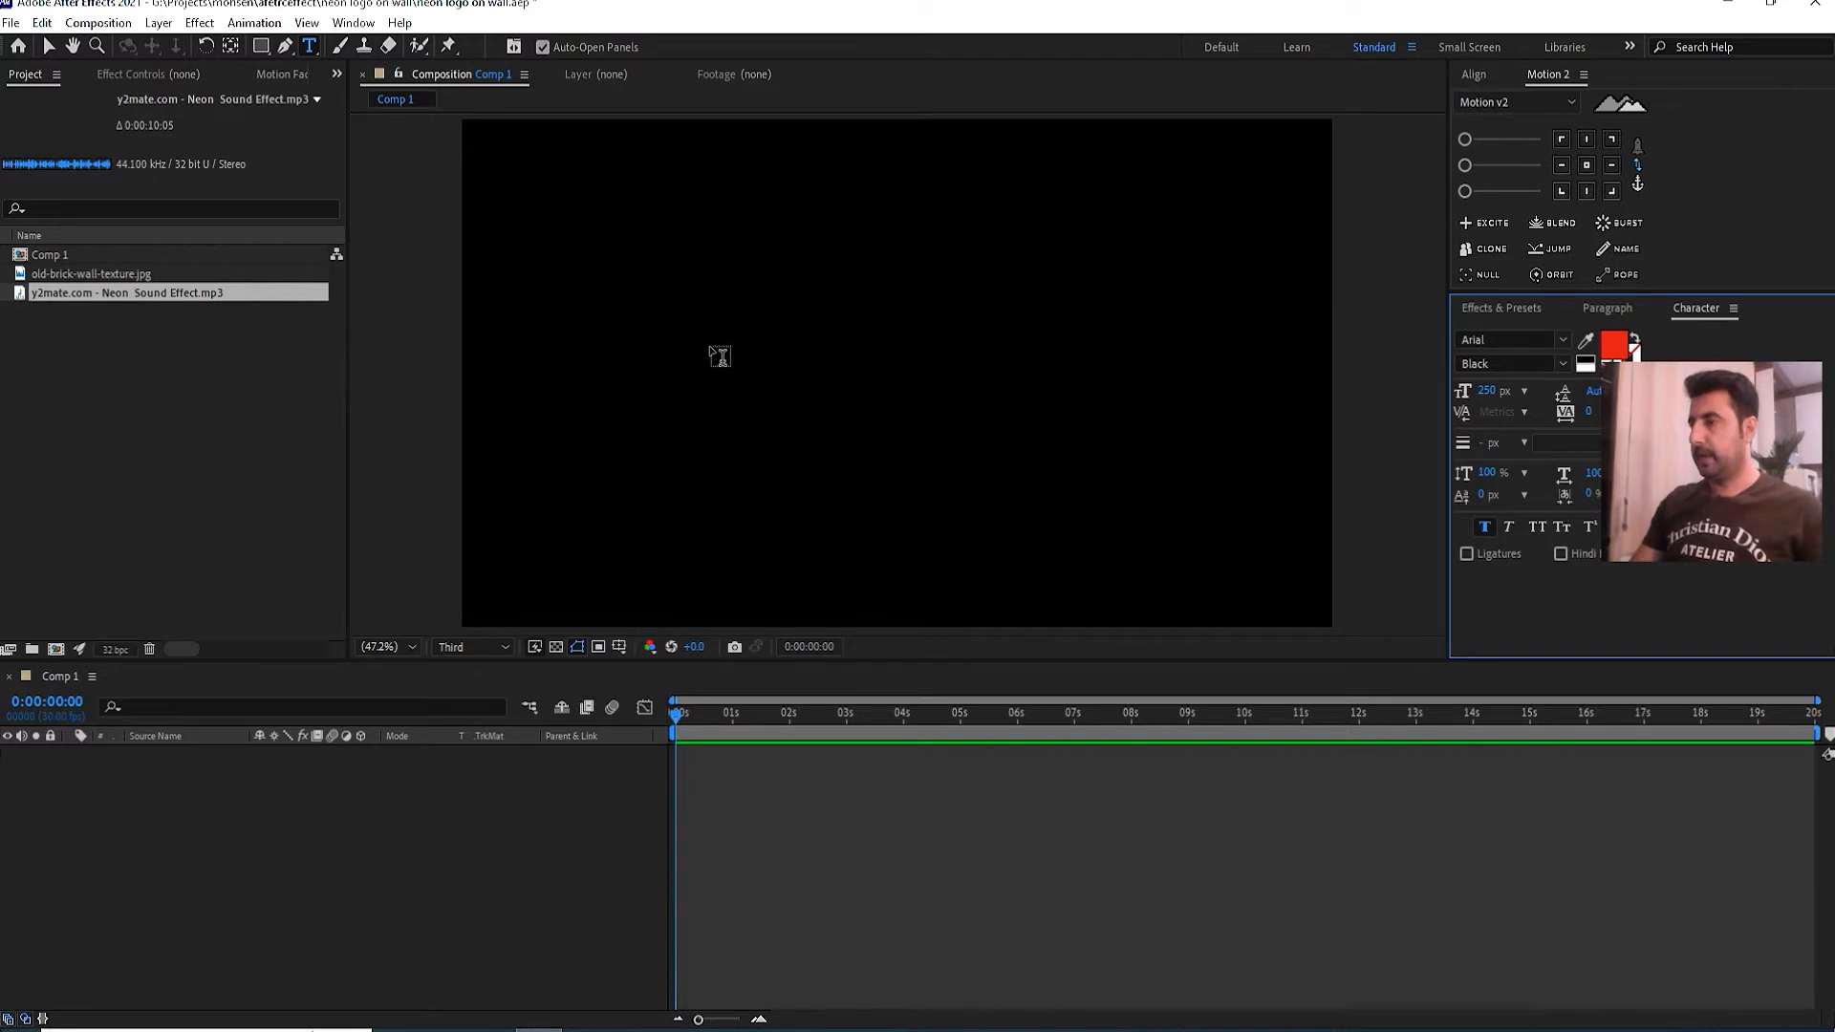
click(712, 342)
text(M)
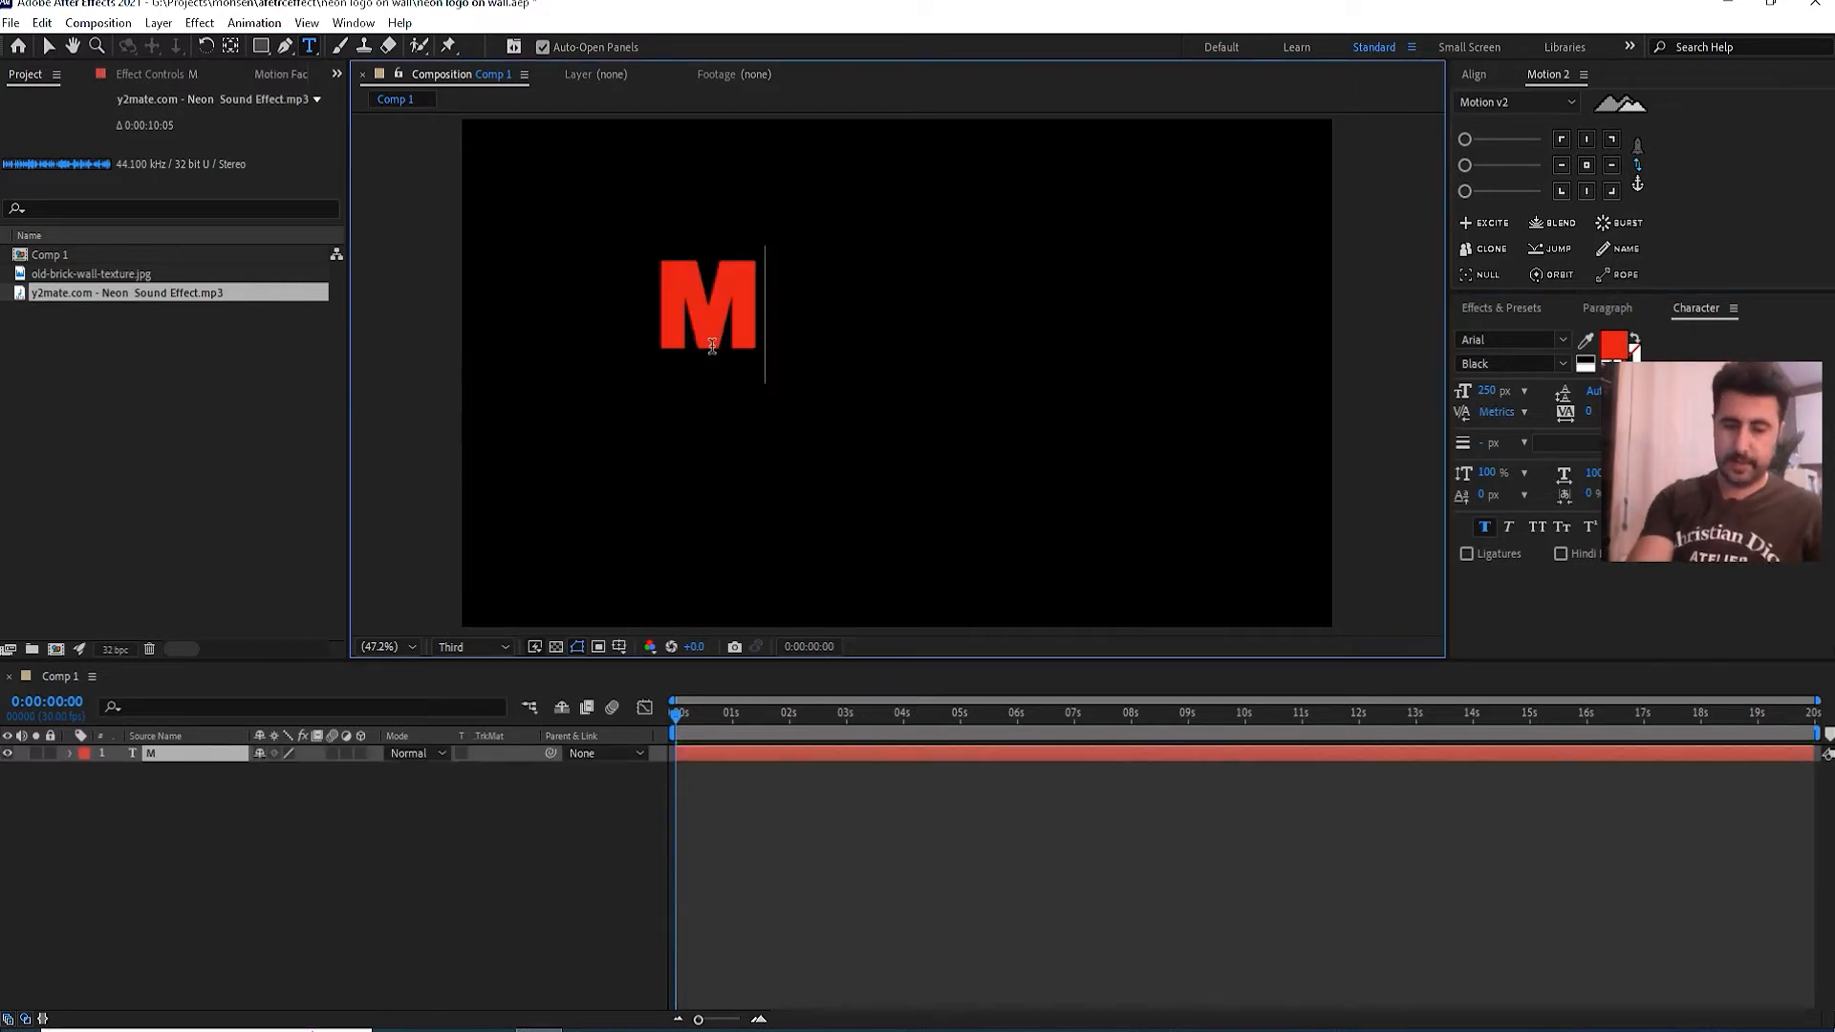
text(ohsen)
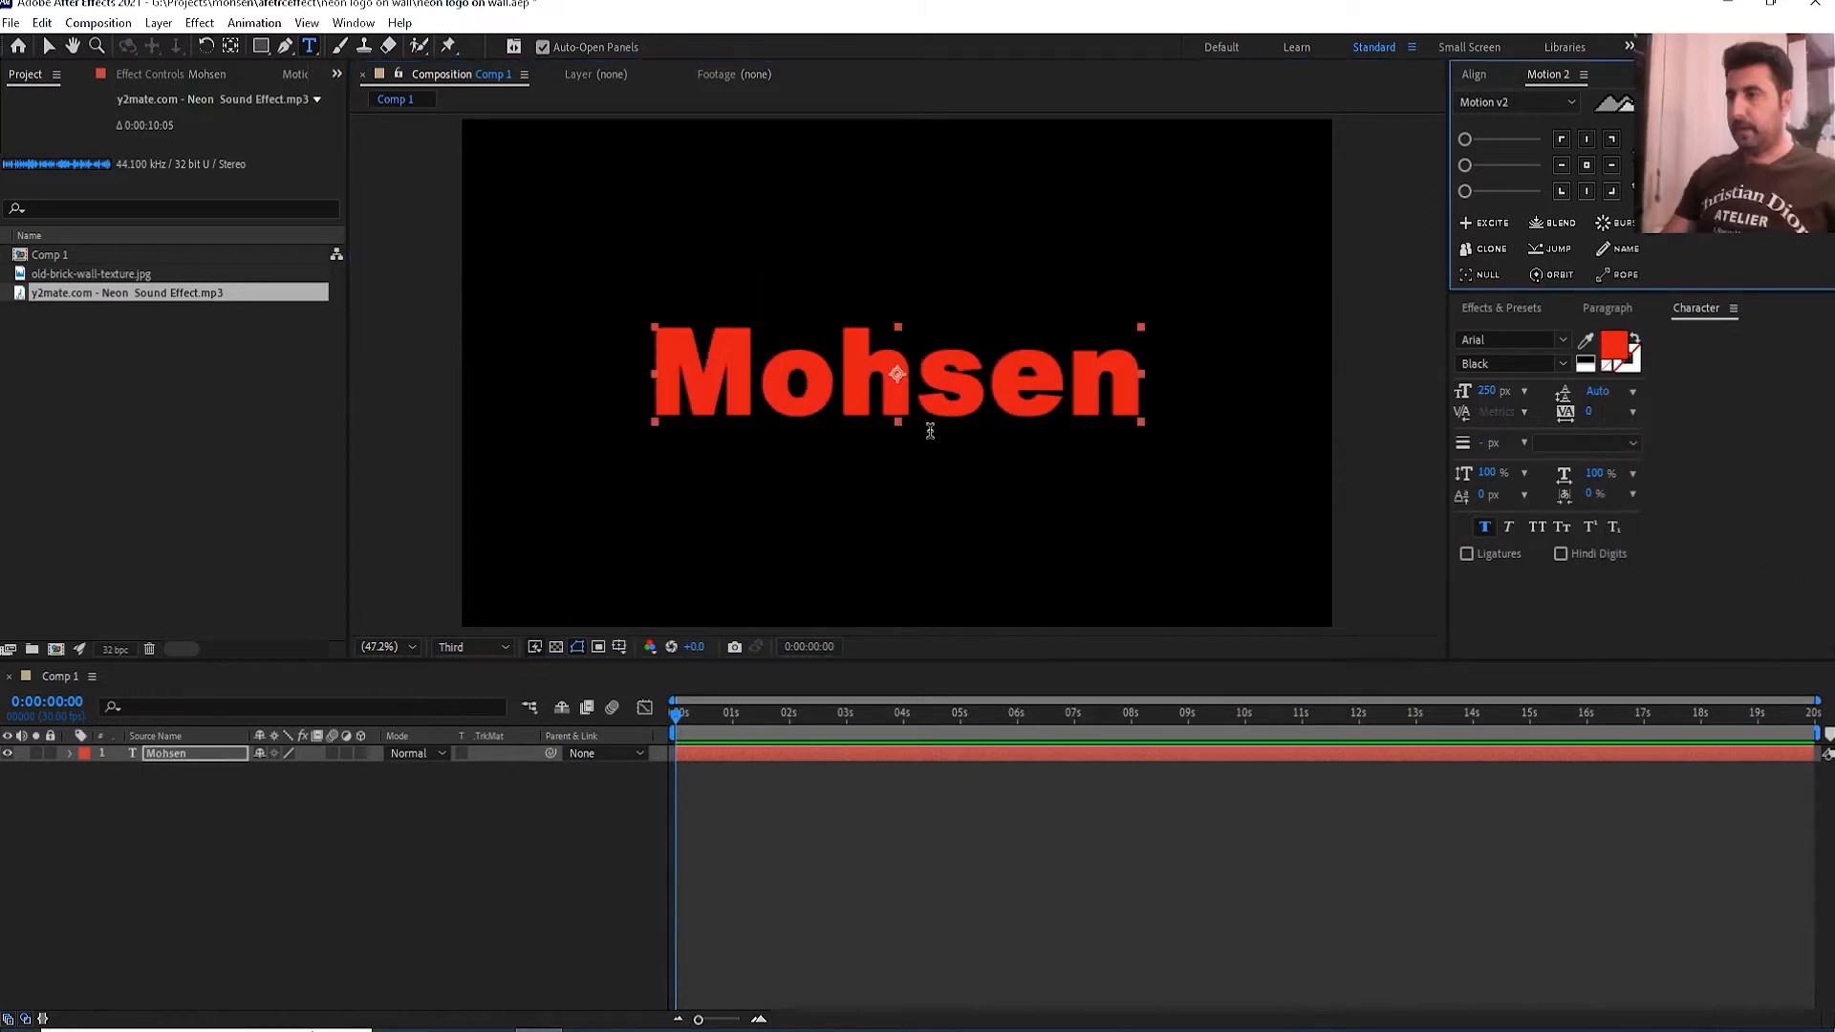
- Auto-trace the text layer's alpha channel on the current frame with 1 px tolerance and 50% threshold
click(247, 796)
click(169, 759)
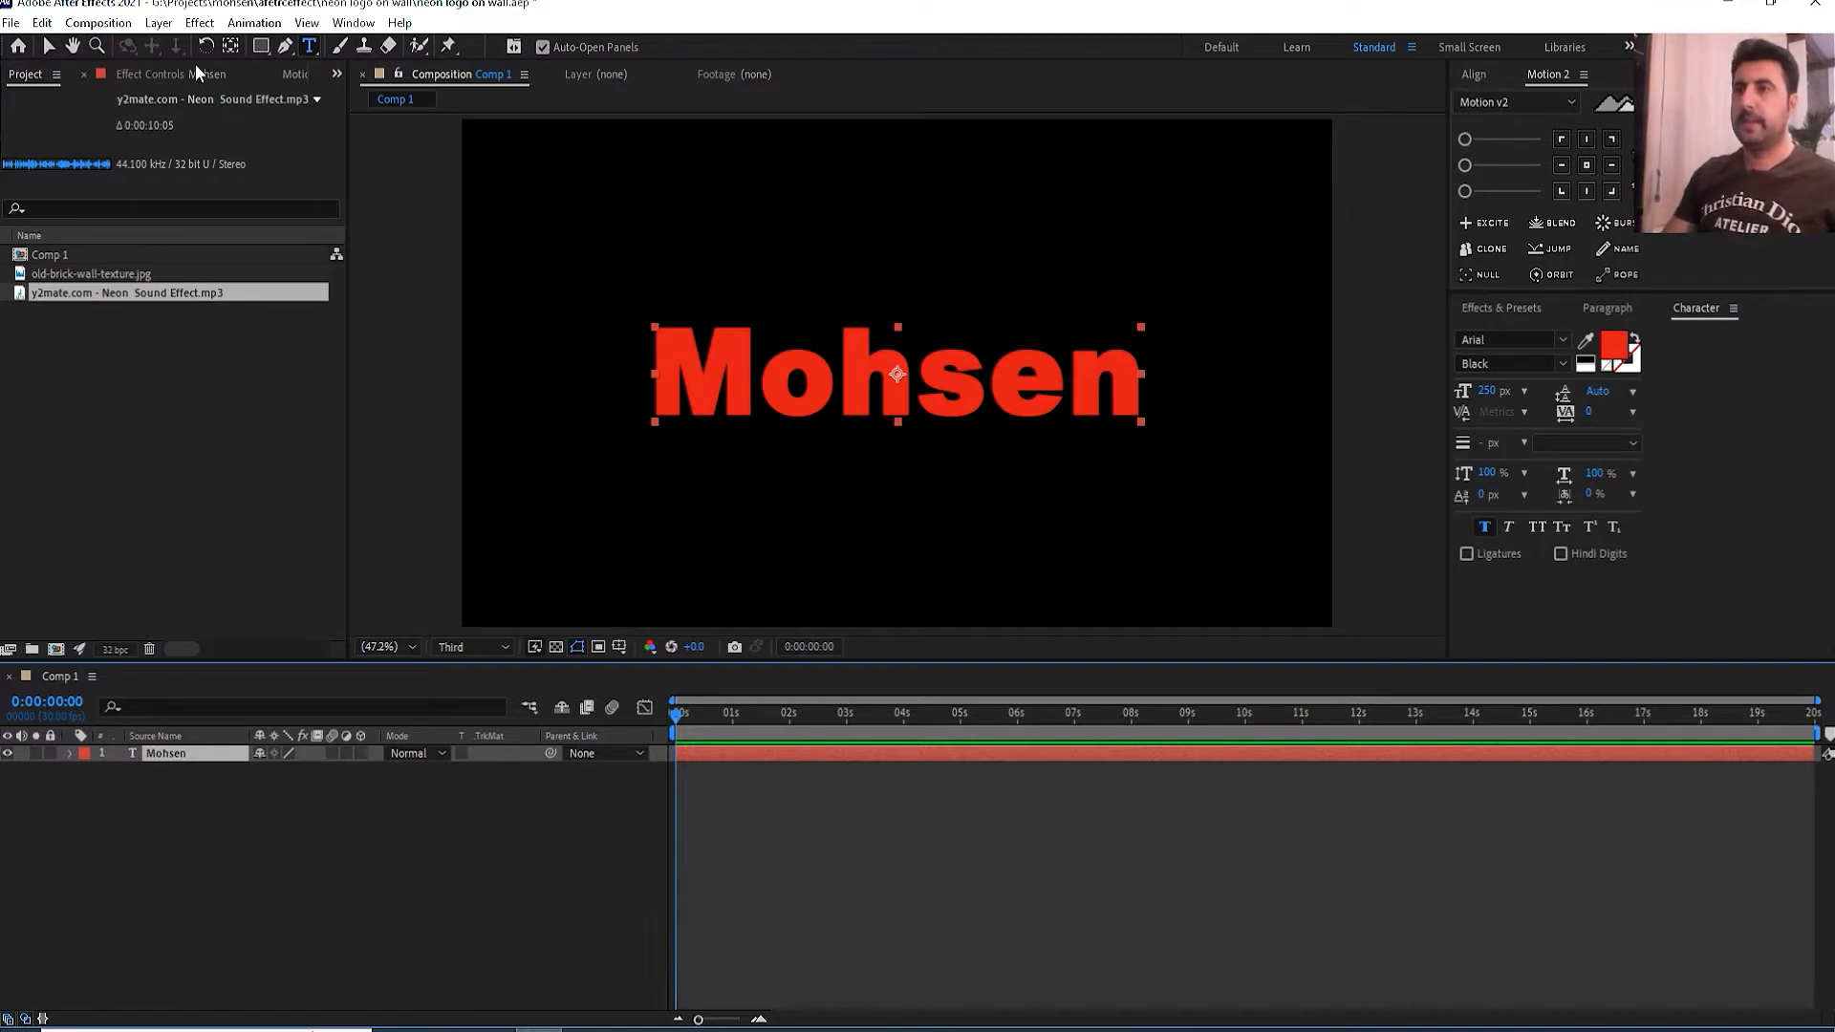
click(162, 26)
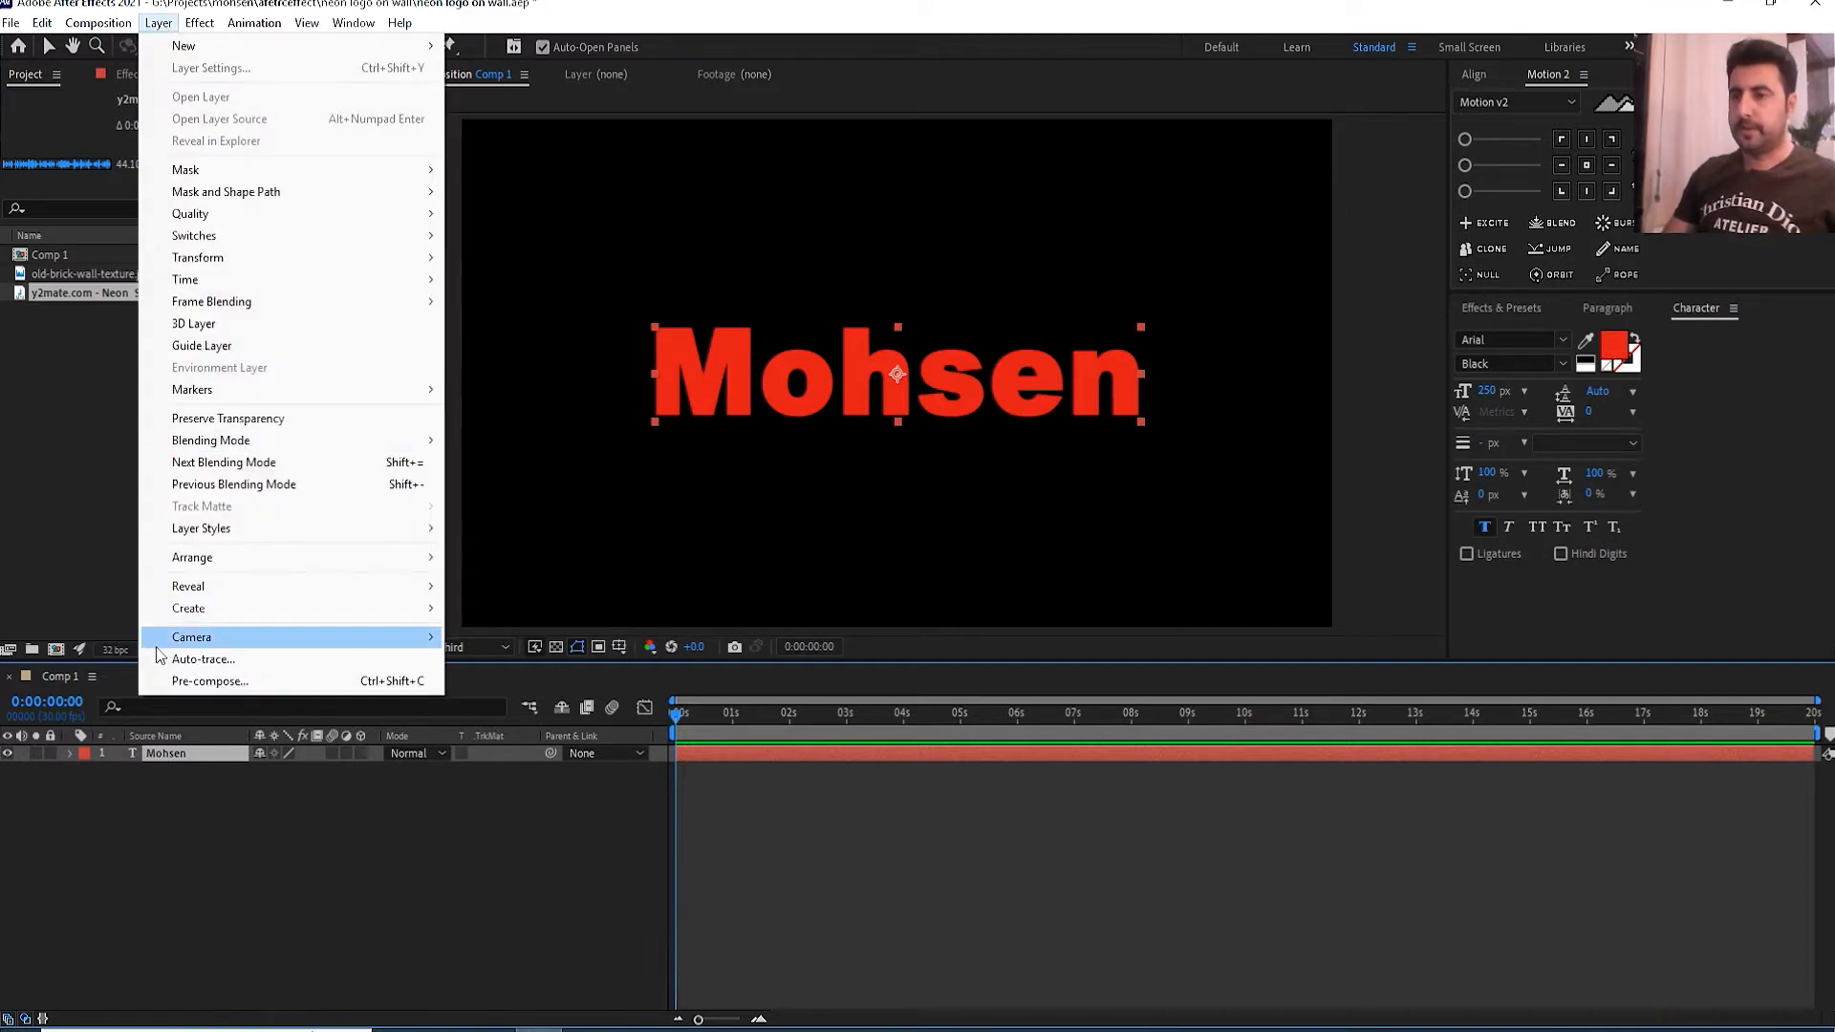
click(191, 662)
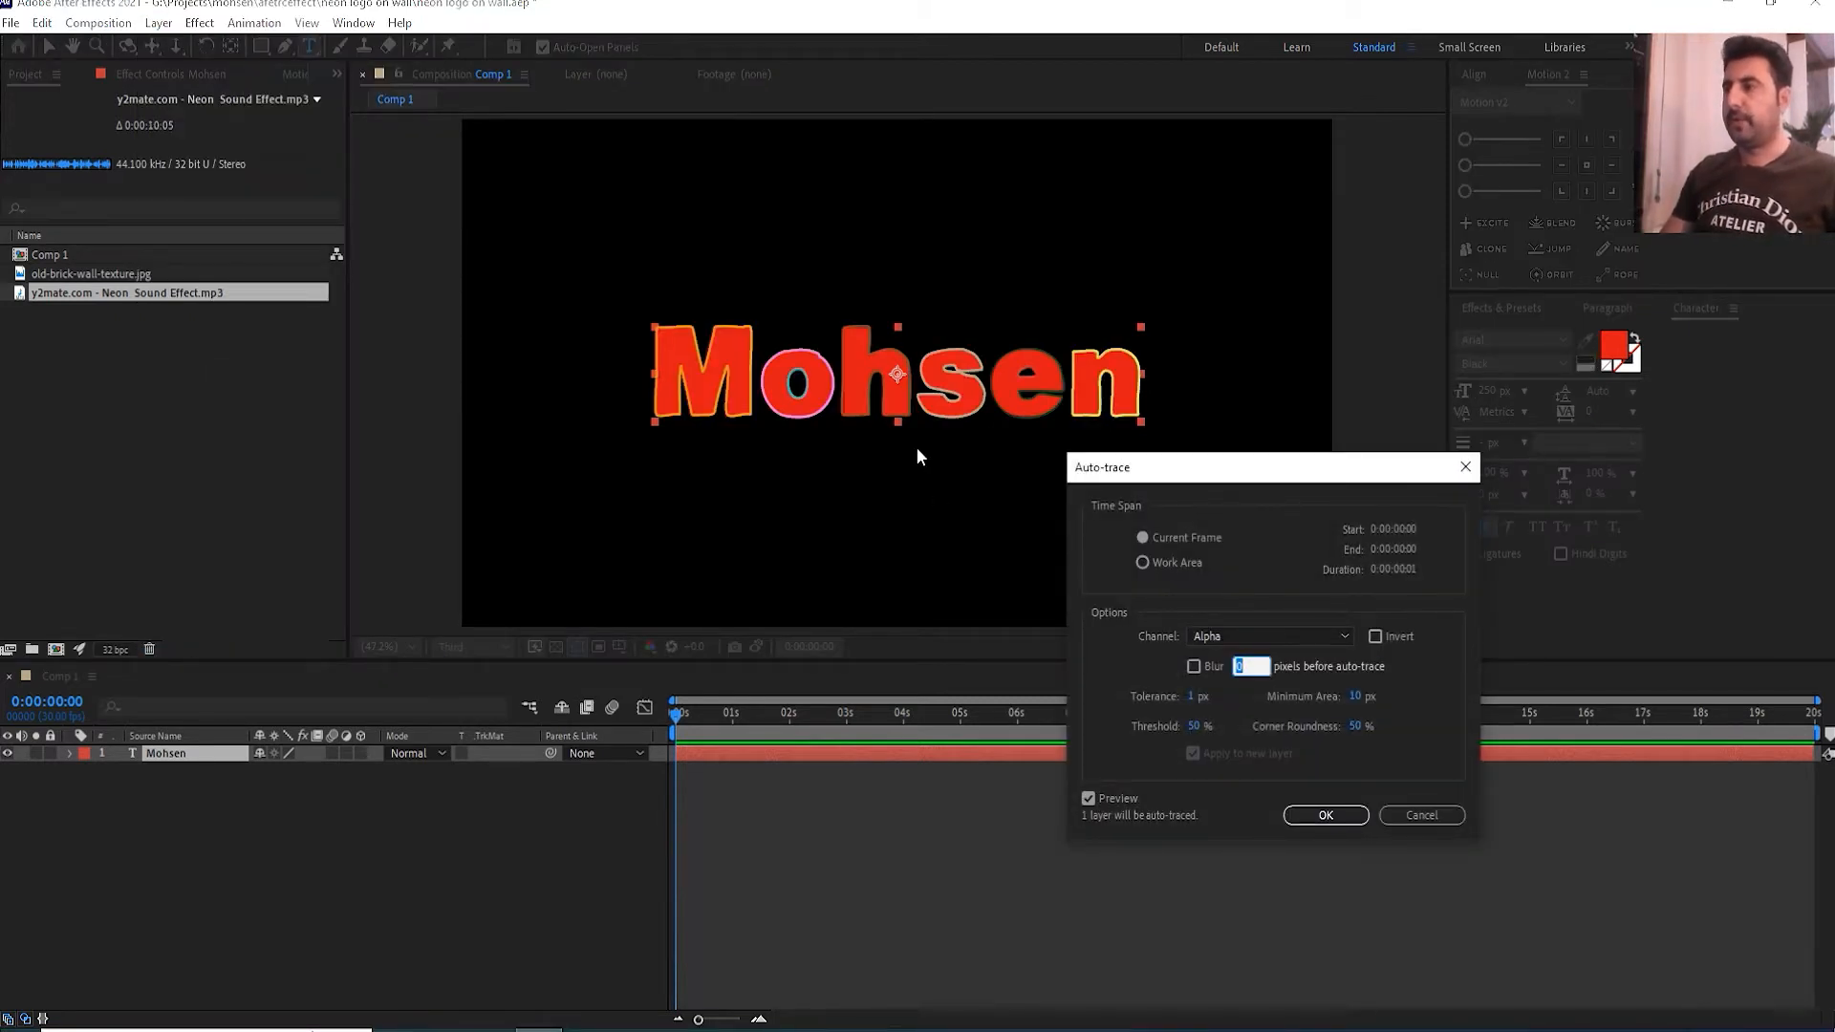
click(1087, 799)
click(1088, 799)
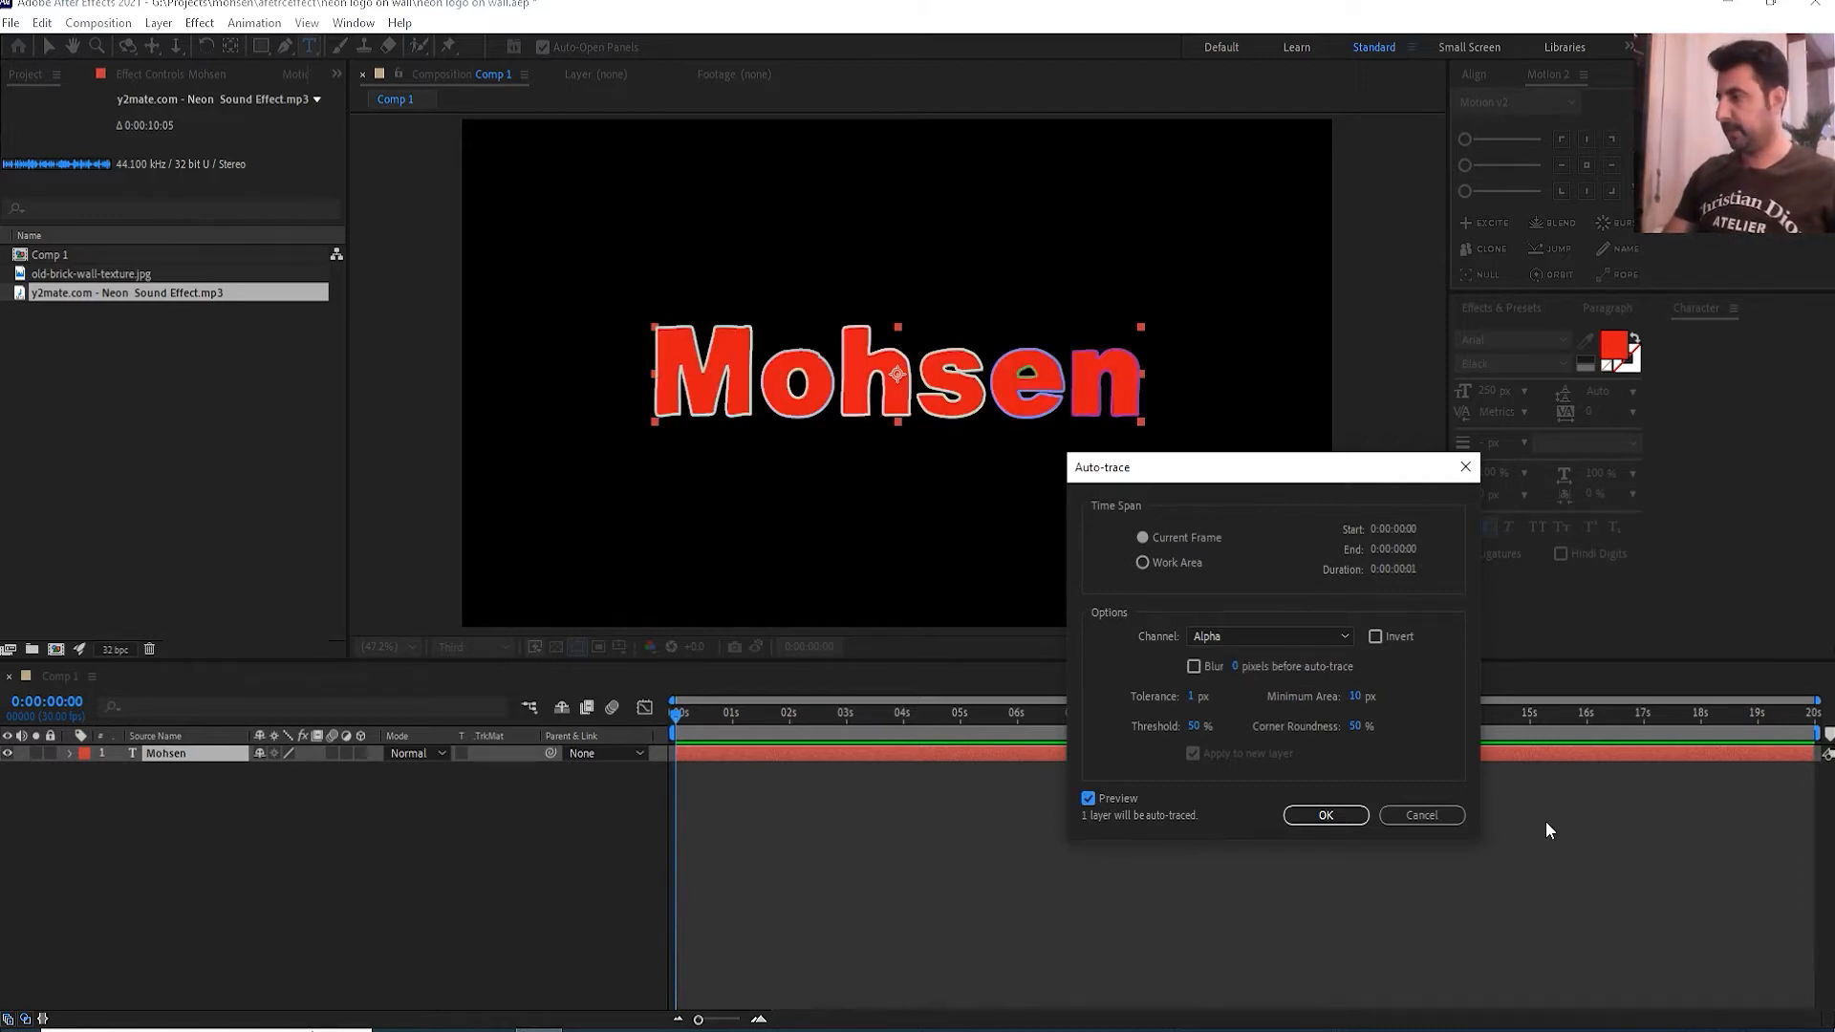
click(1325, 815)
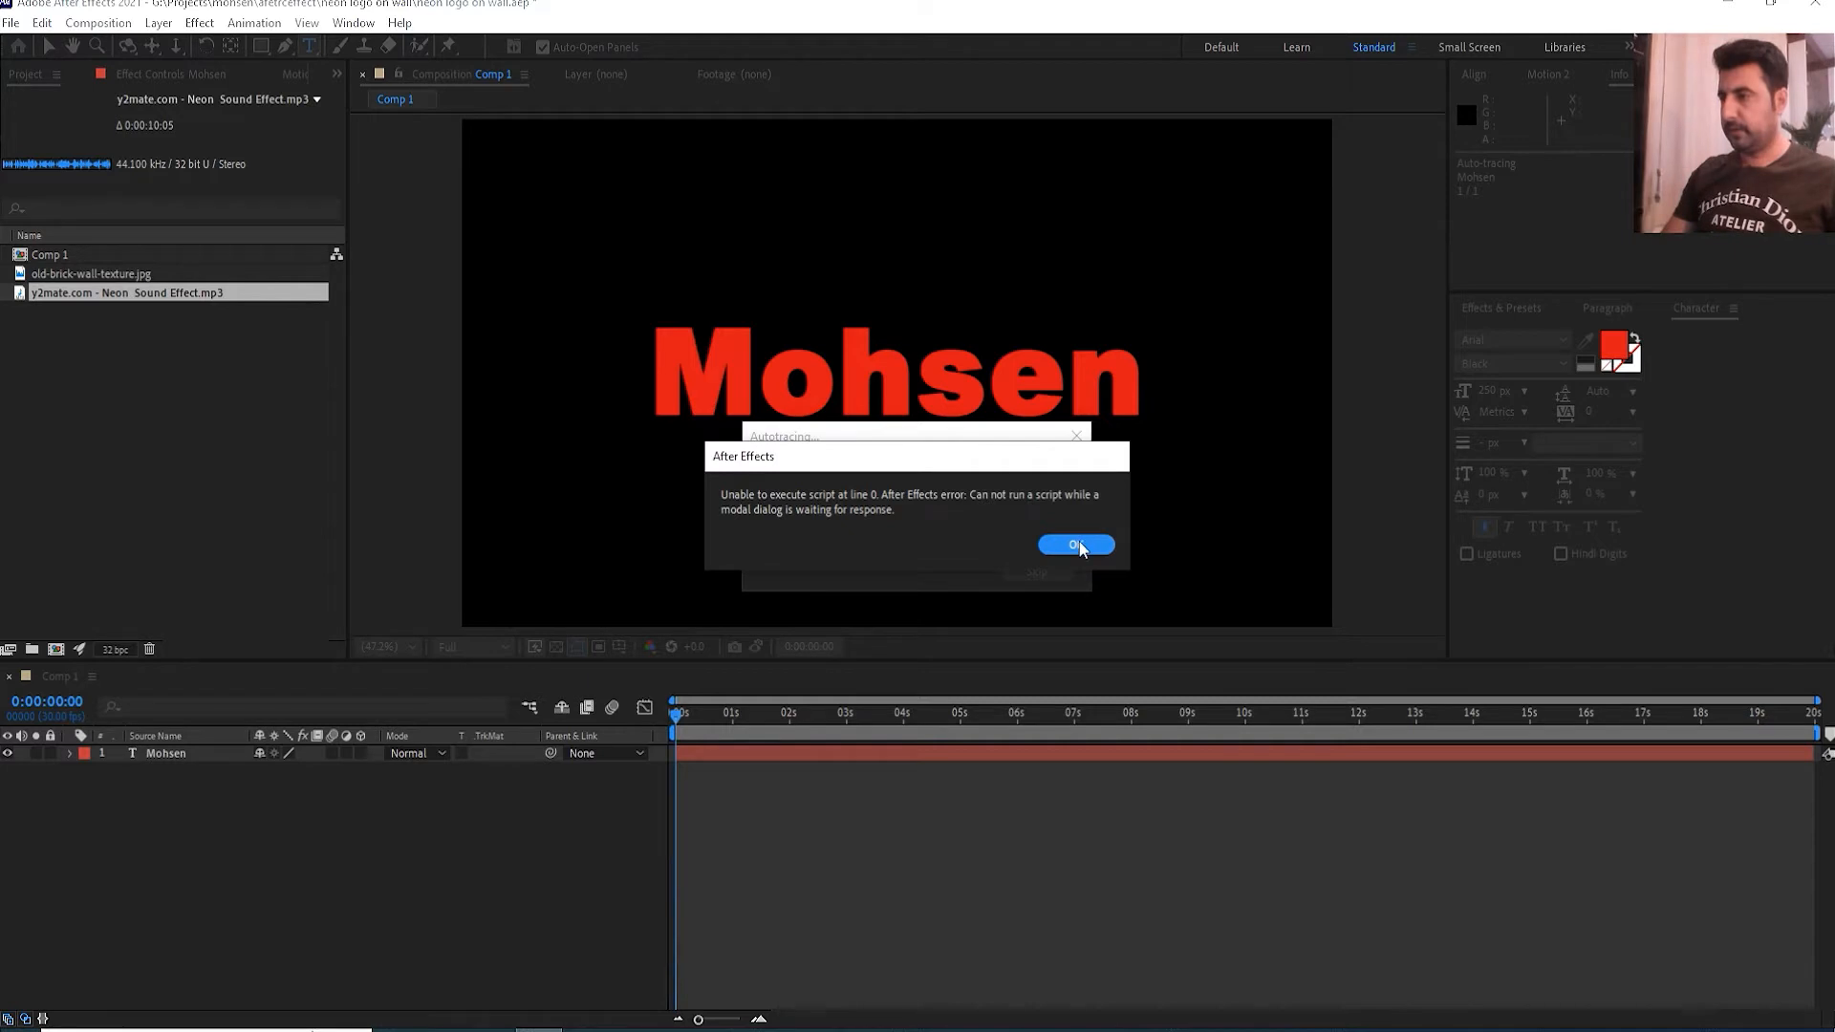
click(1077, 545)
- Hide the original text layer so only the auto-traced layer is shown
click(238, 787)
click(178, 755)
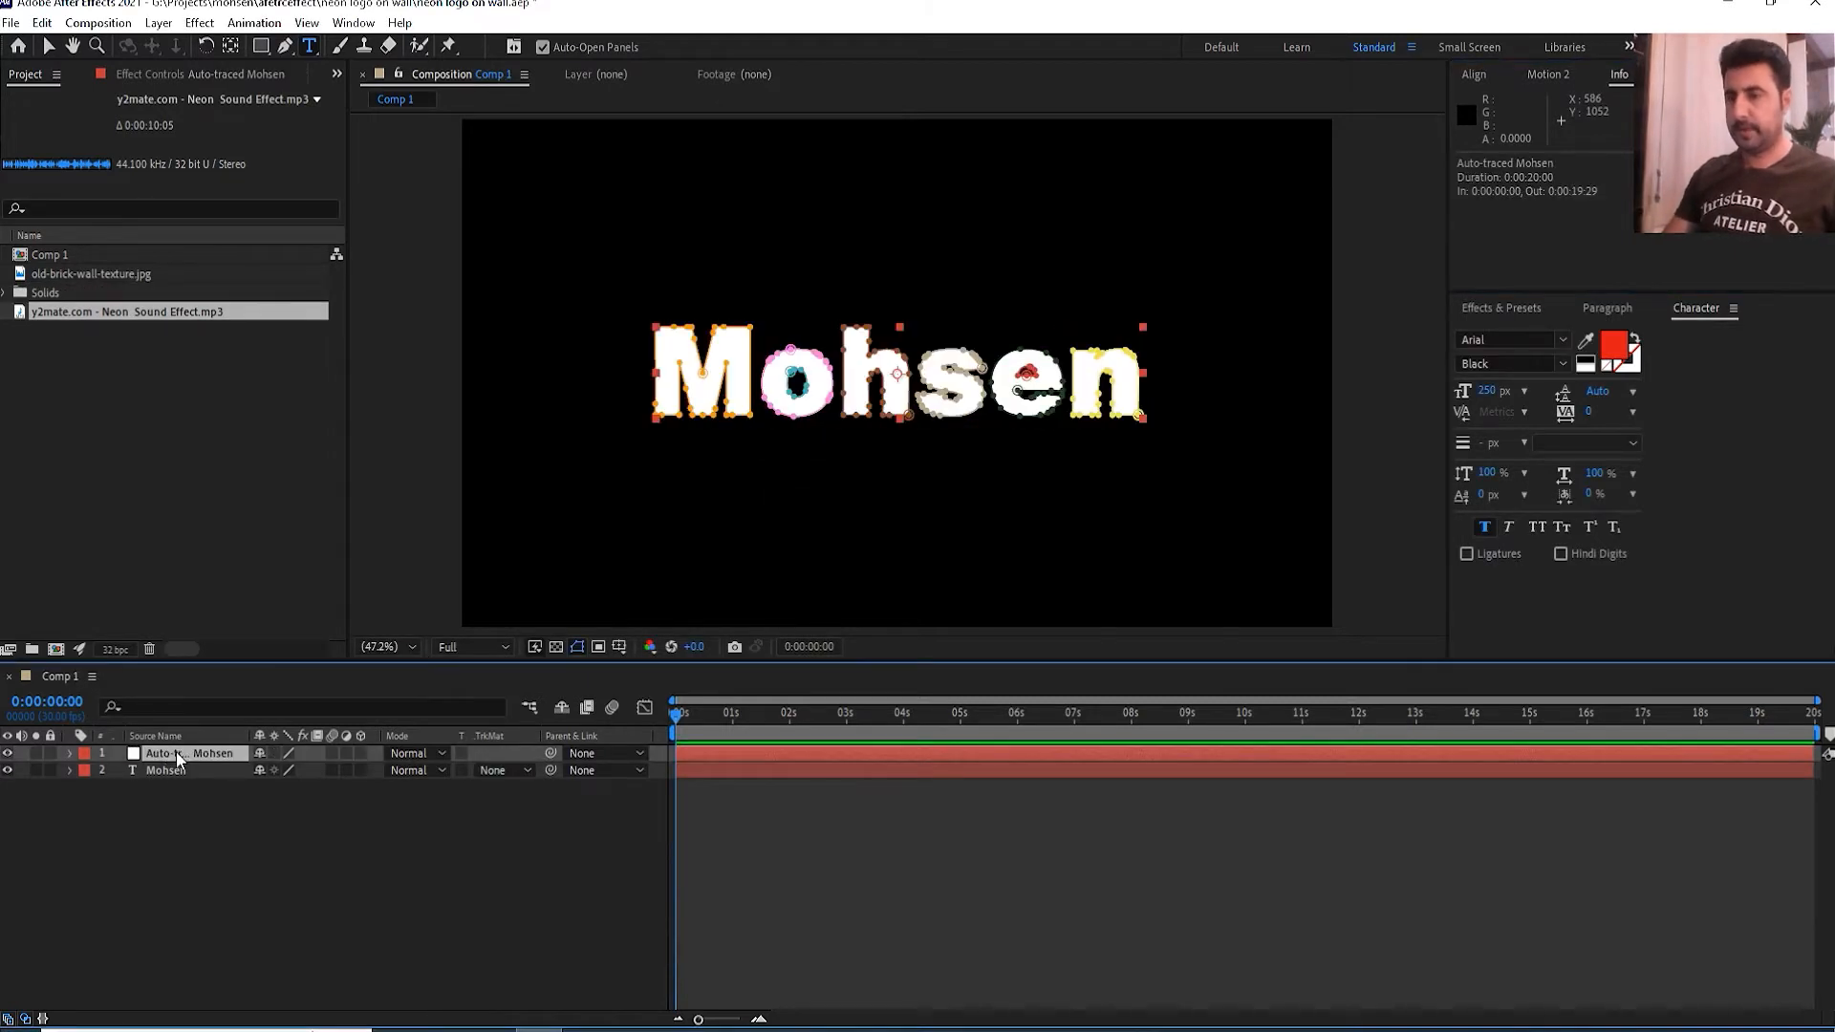
click(178, 770)
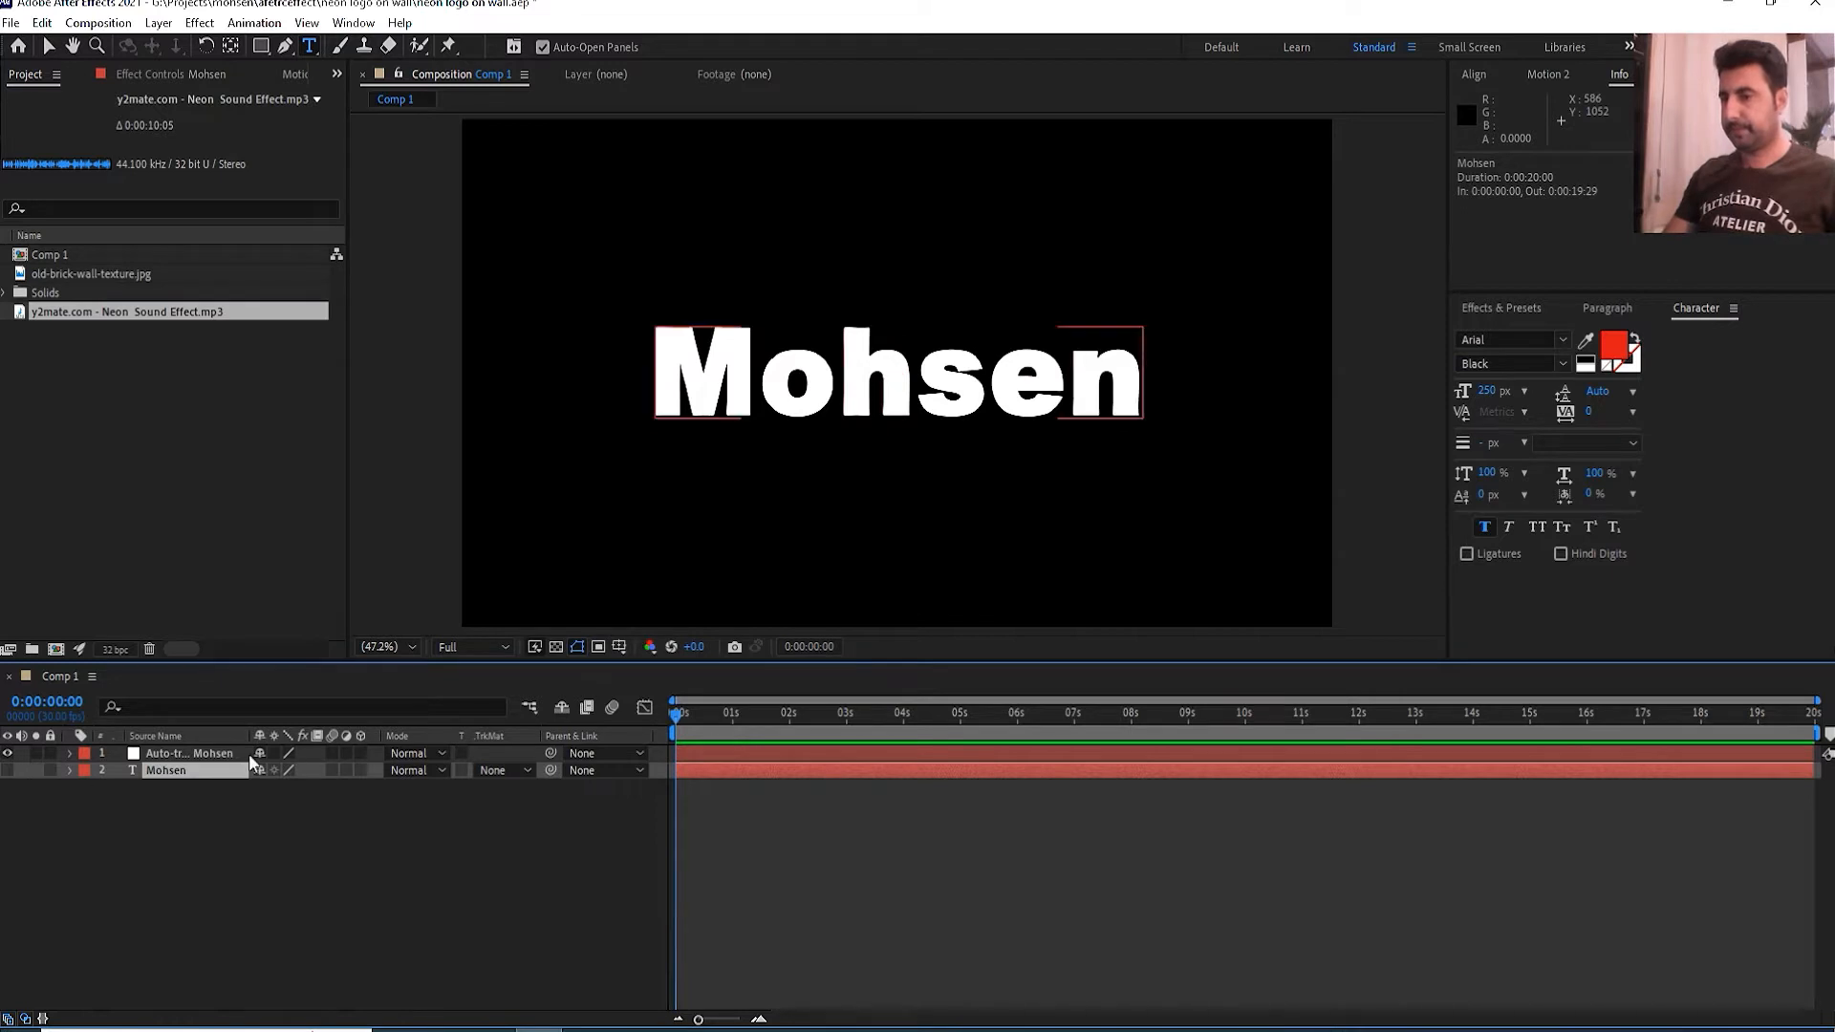
- Find the Saber effect and apply it to the auto-traced layer
click(220, 758)
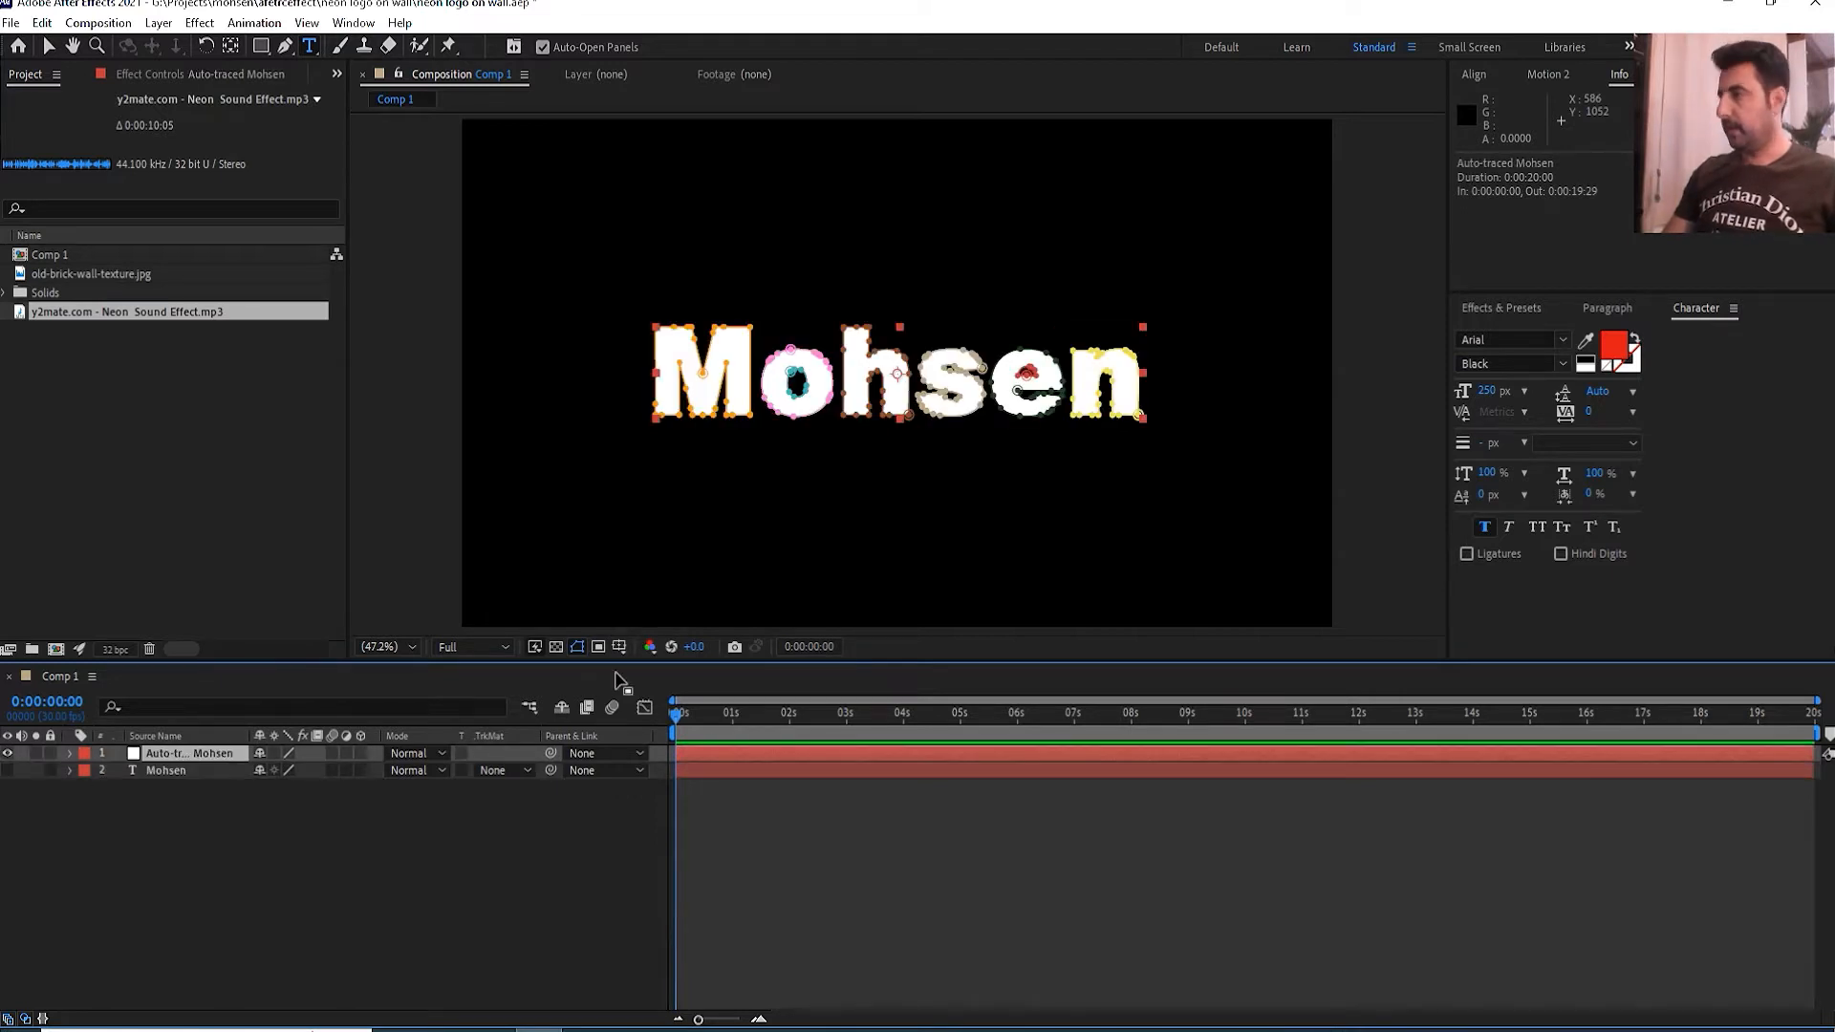
click(1510, 310)
click(1514, 333)
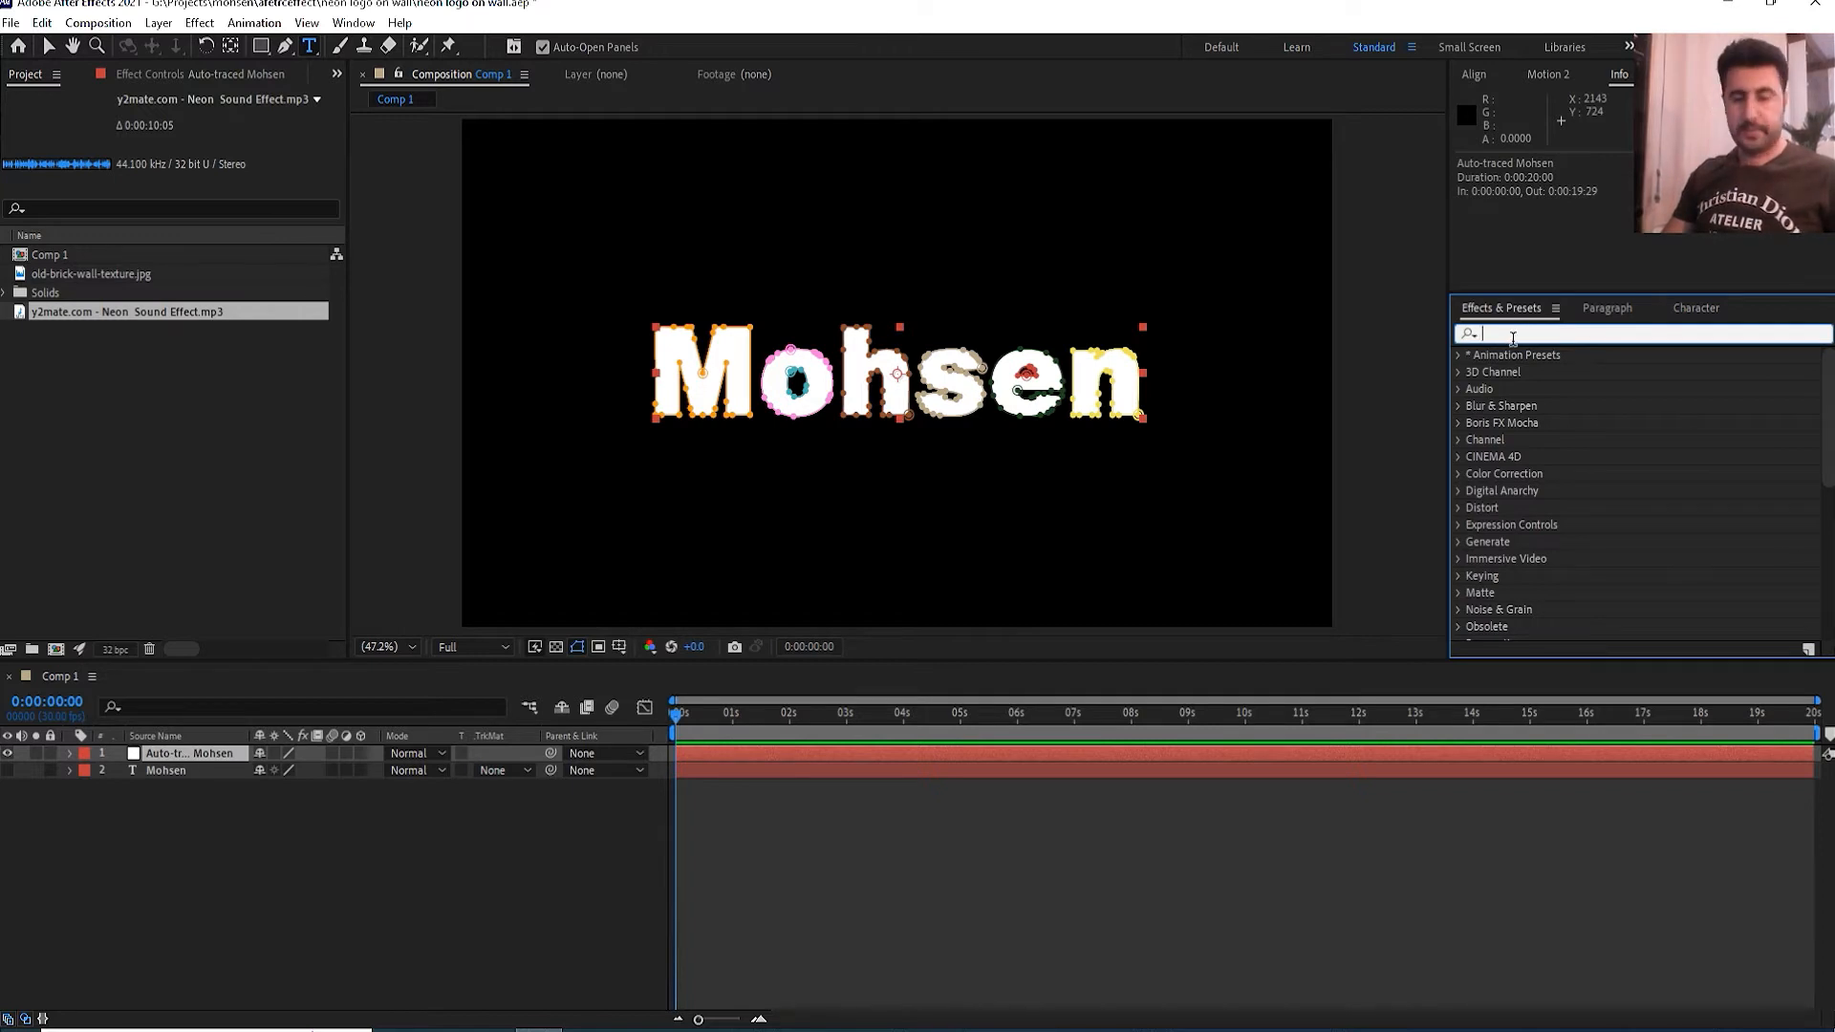
text(sab)
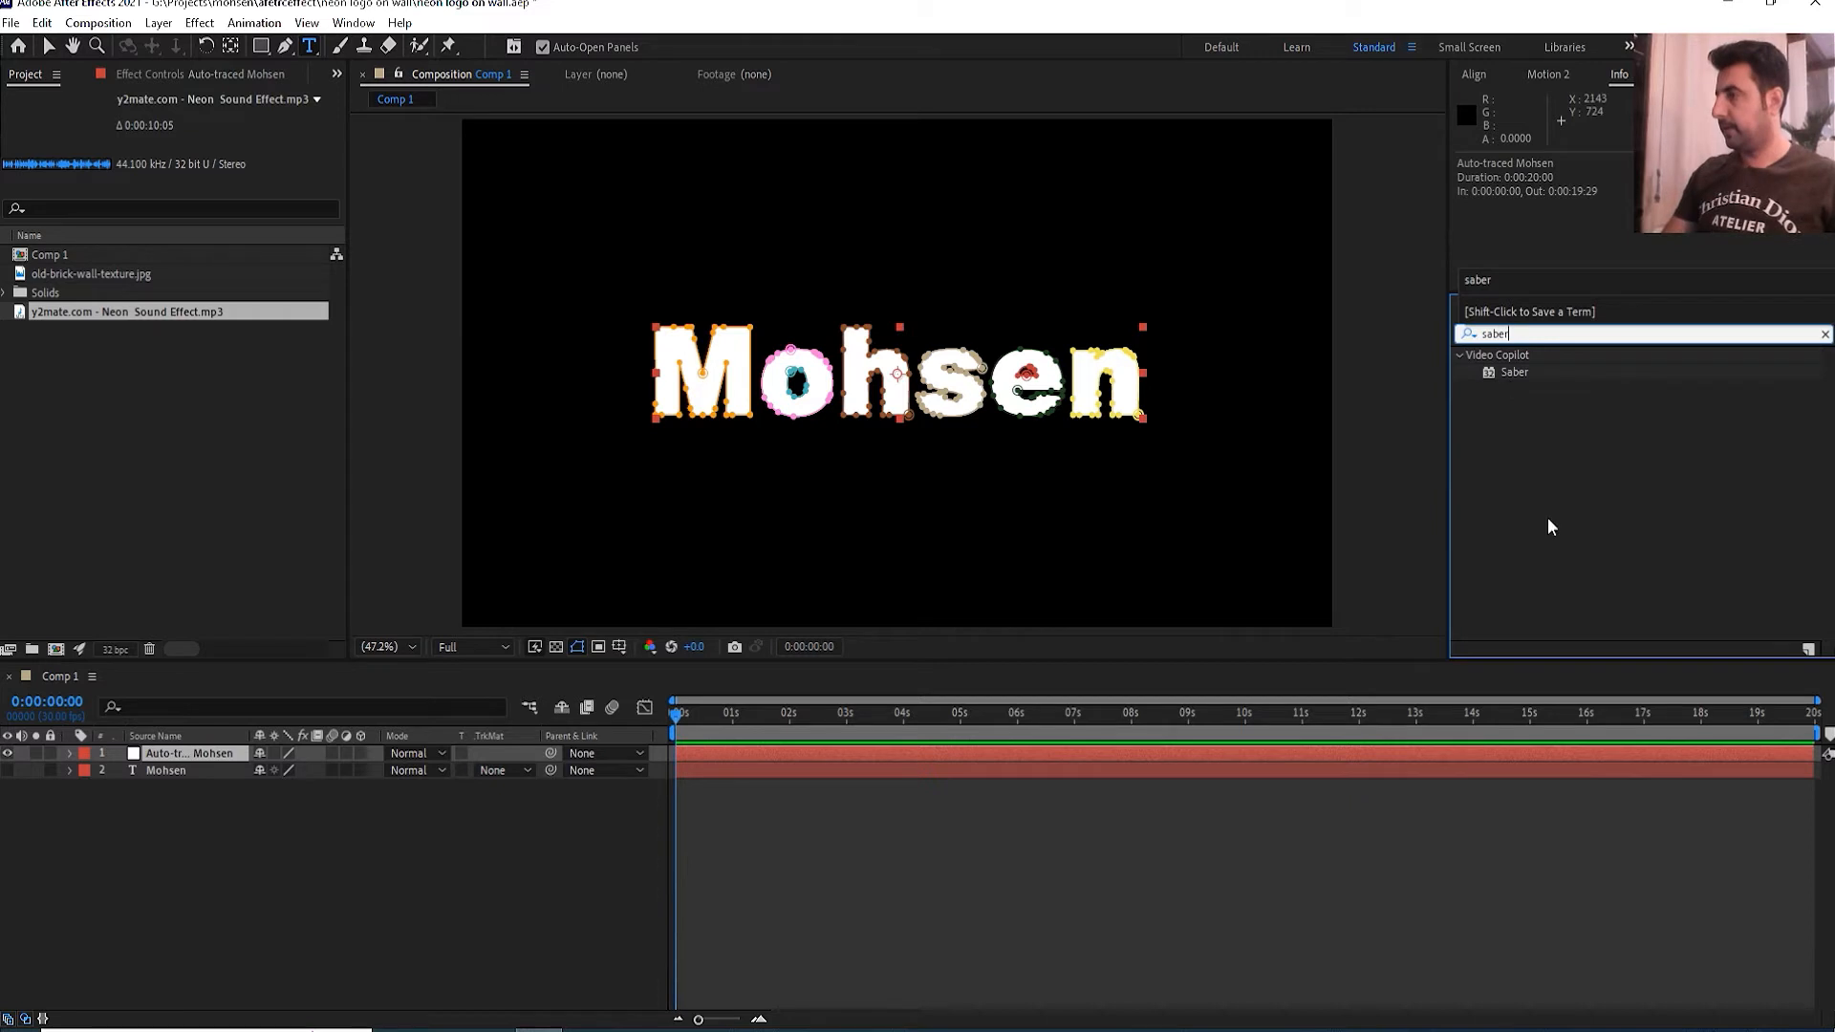
text(er)
drag(1514, 372, 747, 755)
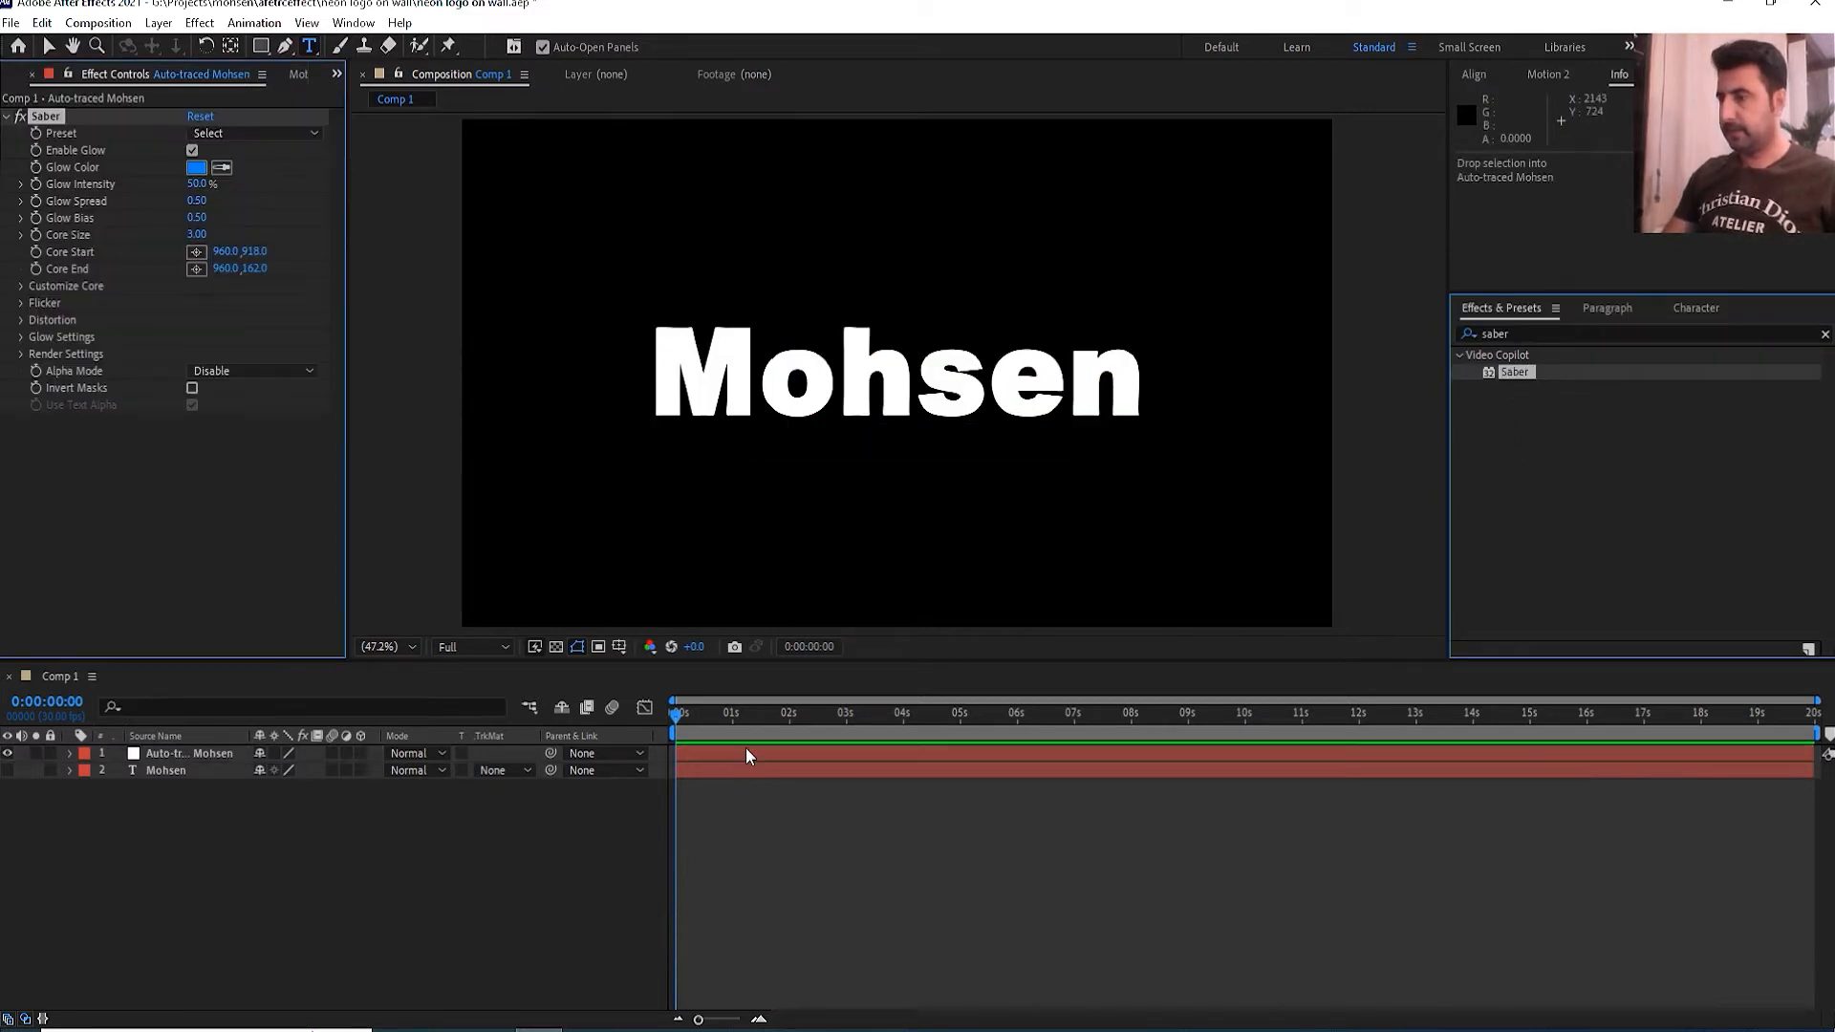
- Set the Saber preset to Neon and its core type to Layer Masks
click(249, 134)
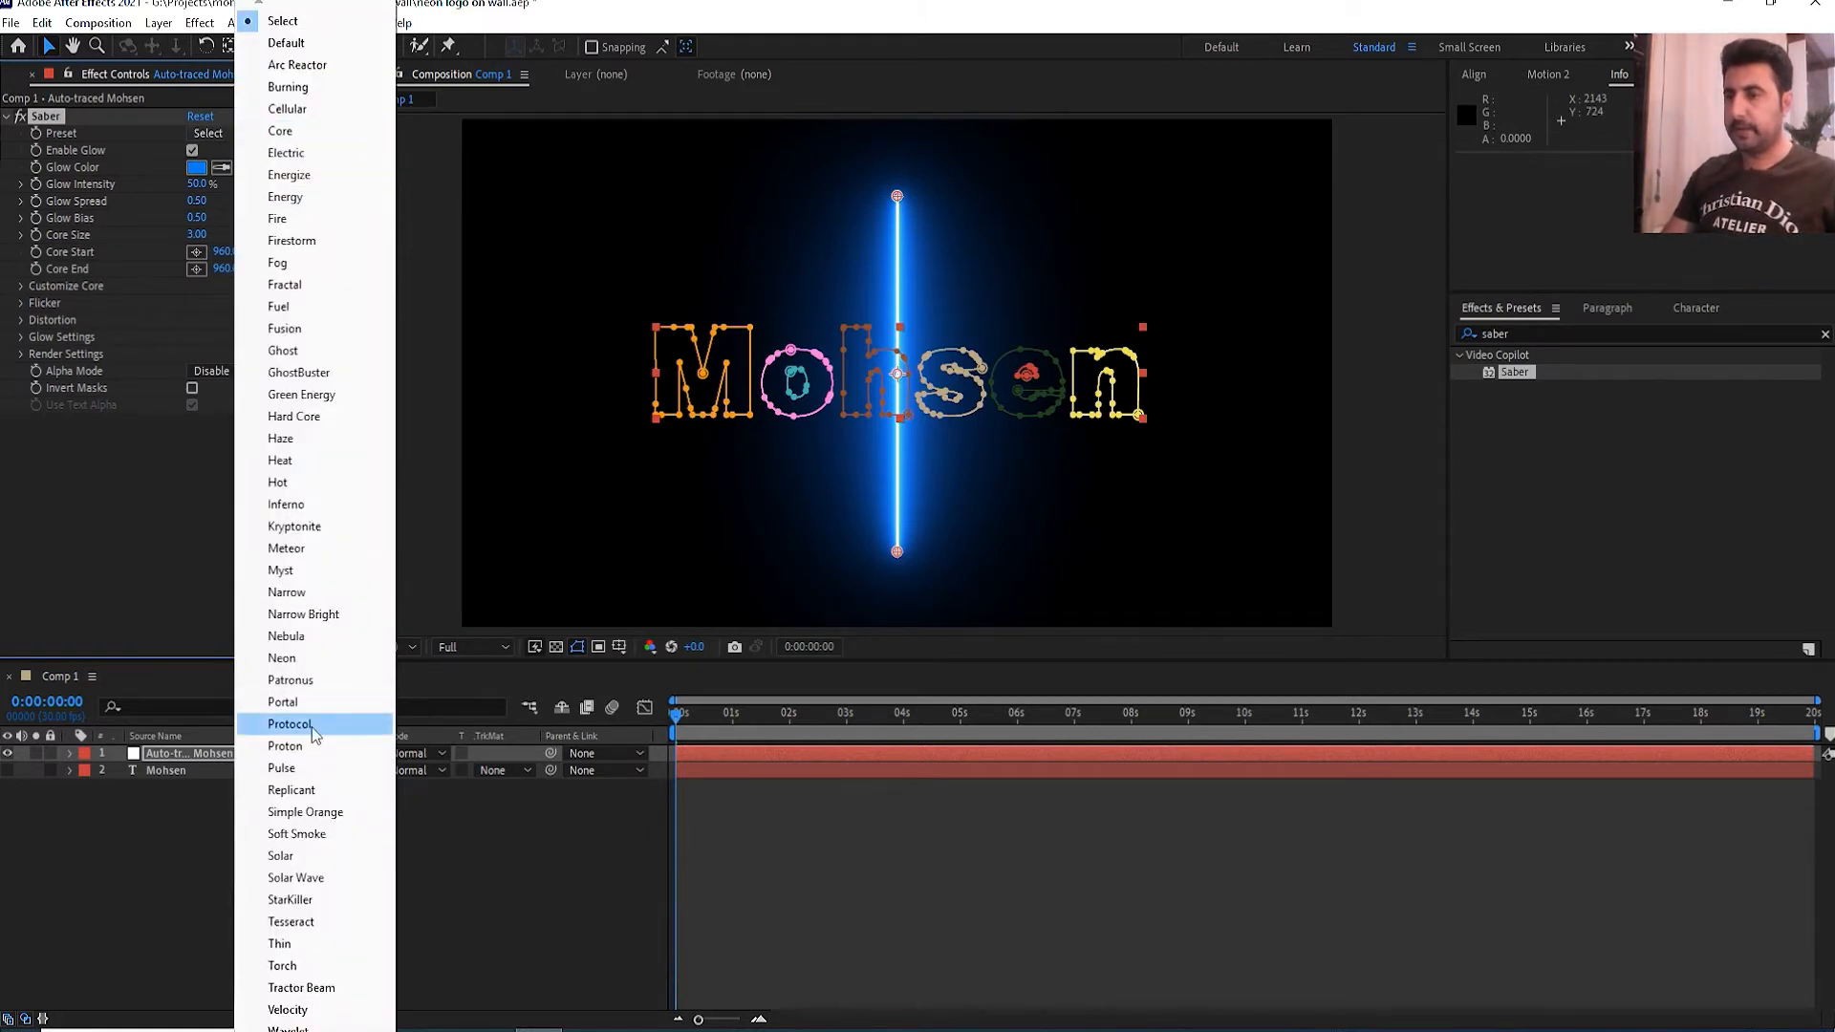
click(315, 661)
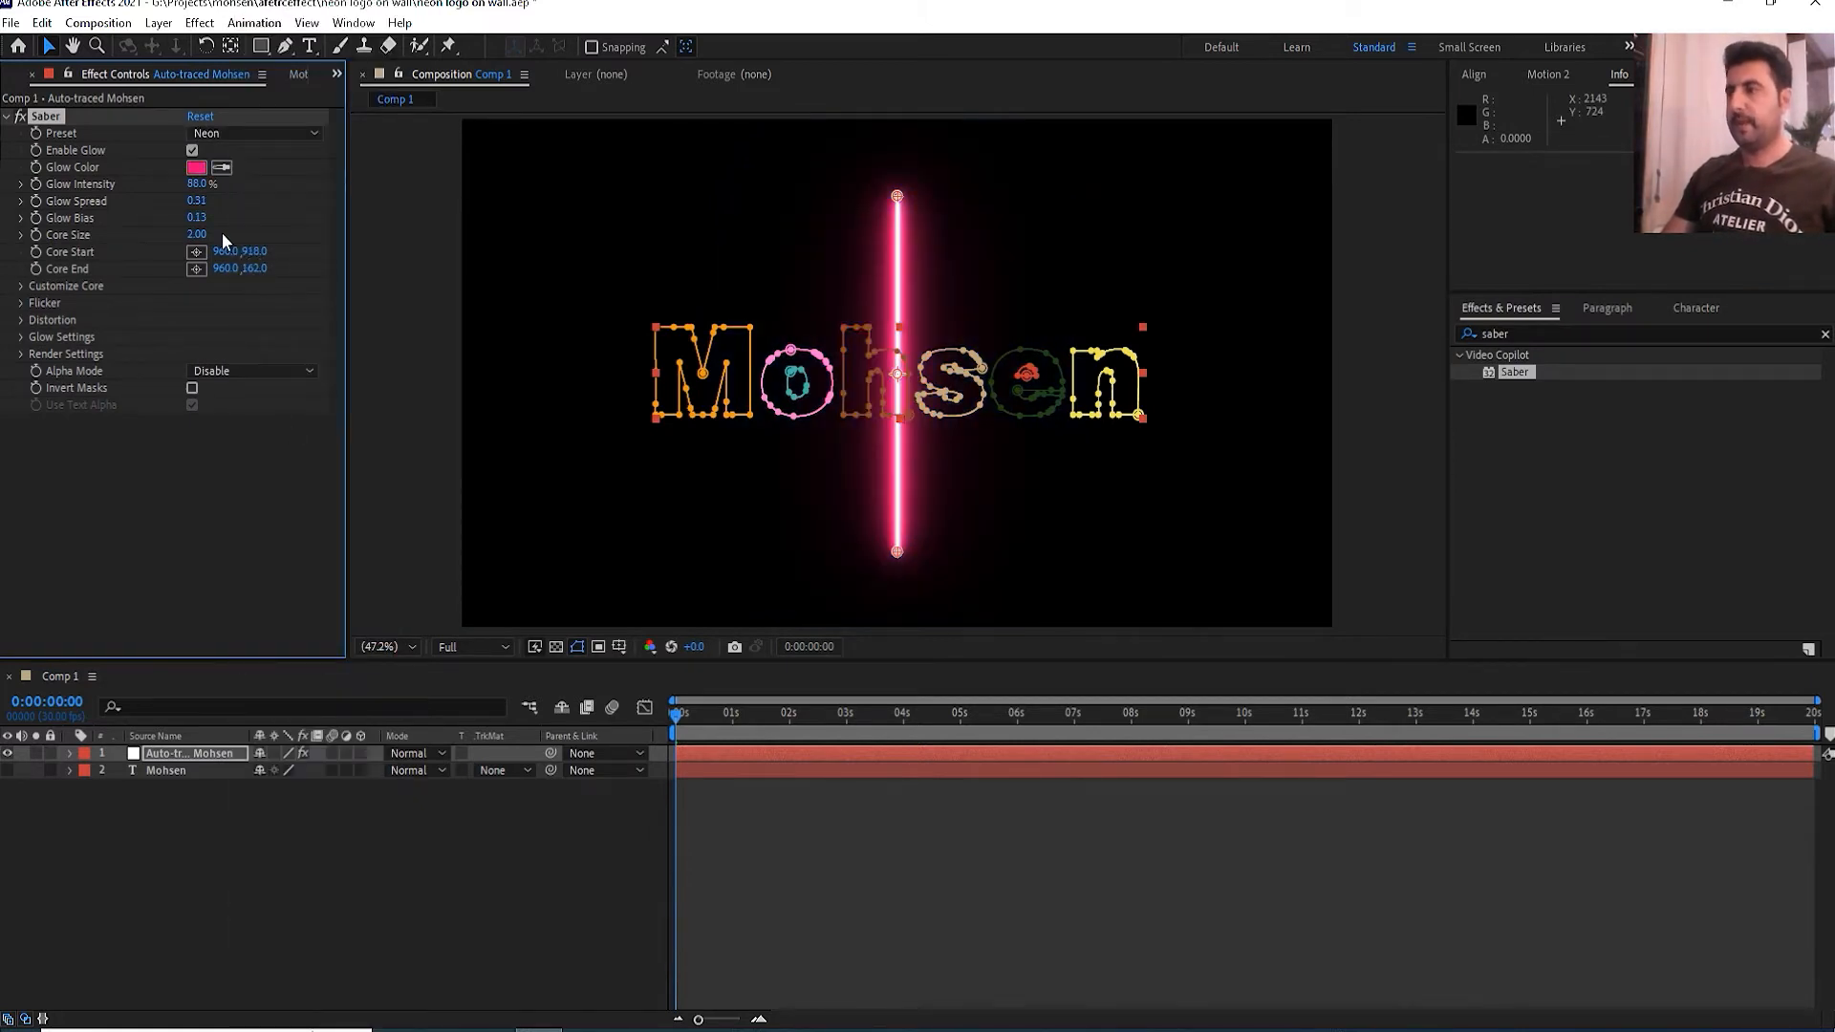
click(22, 286)
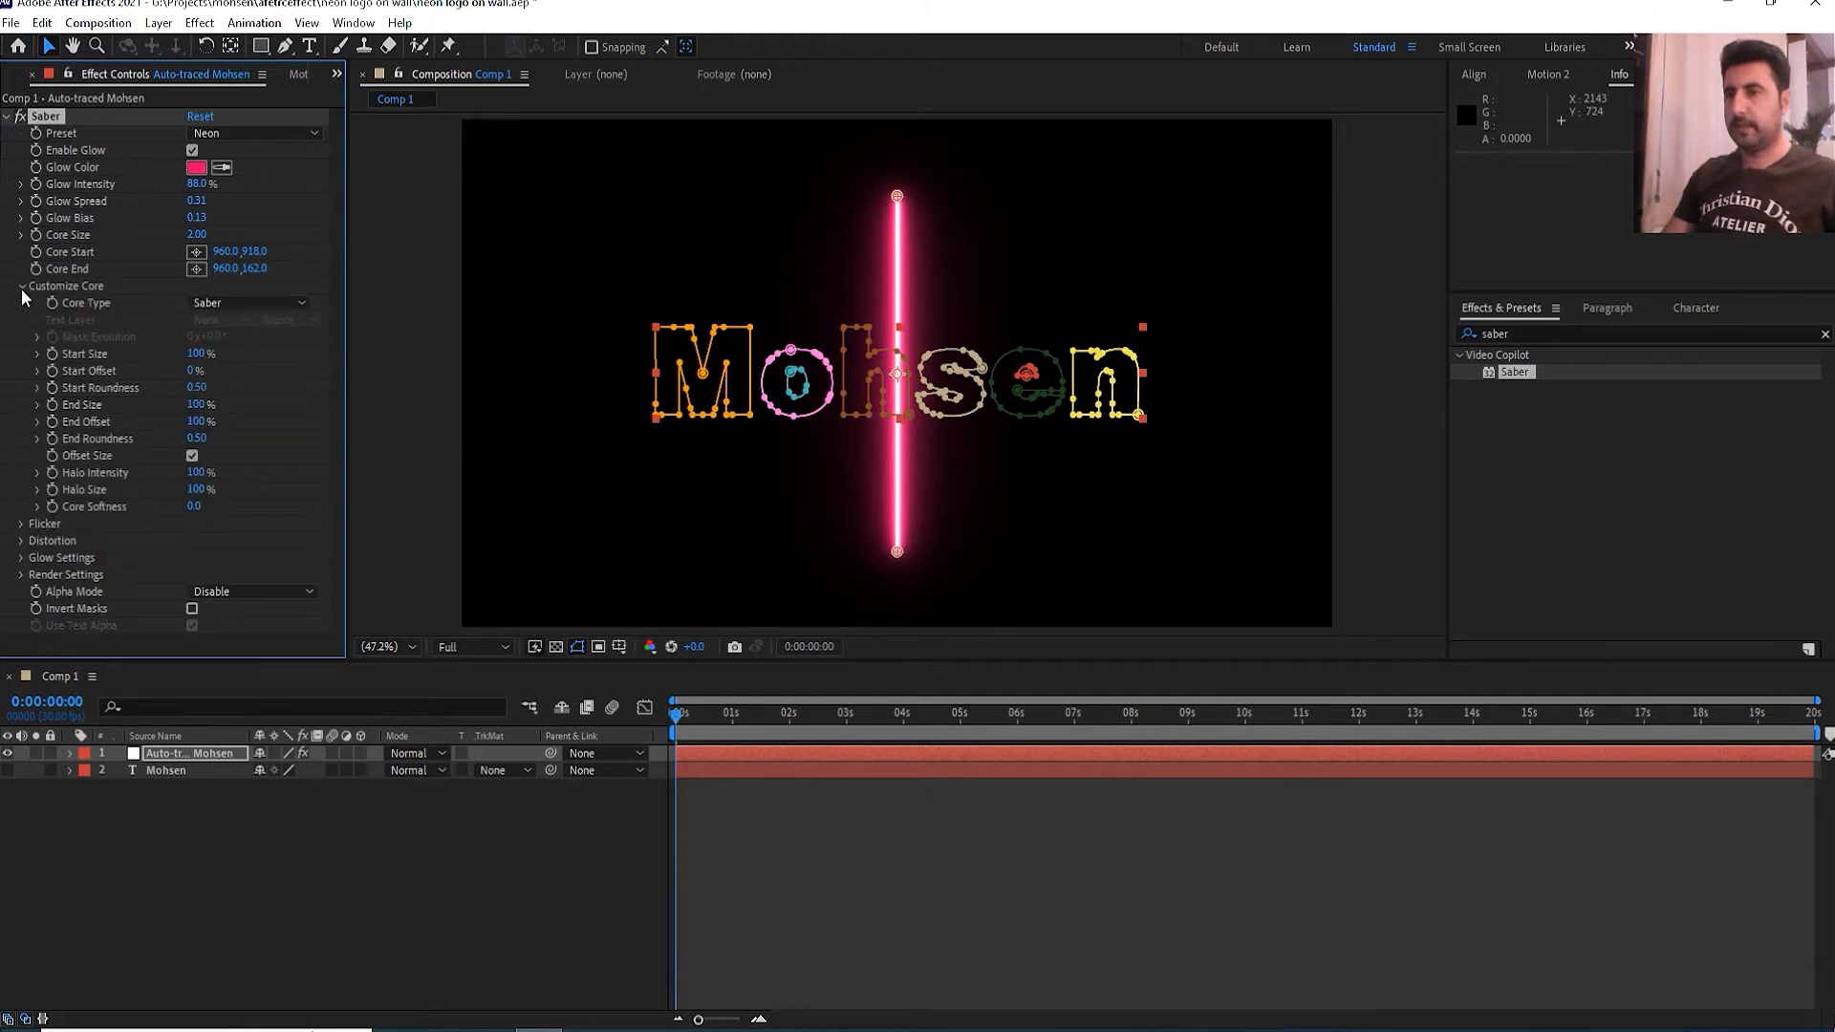
click(256, 302)
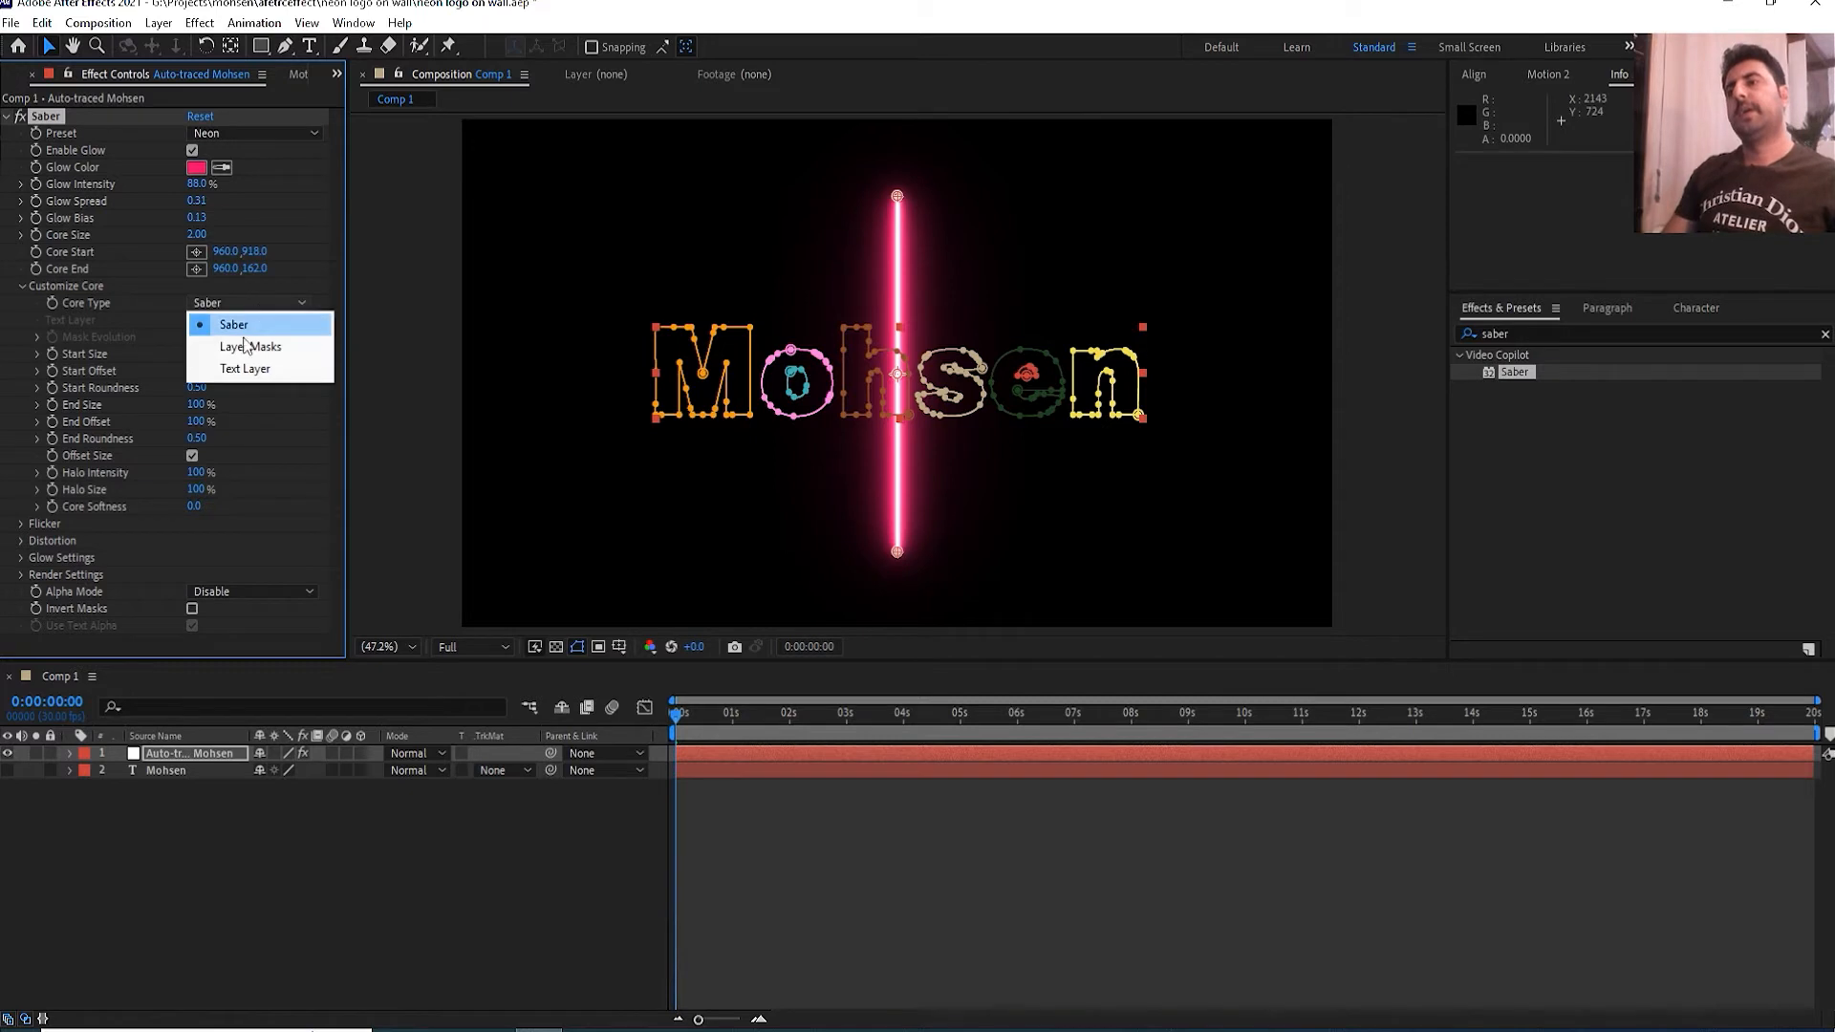
click(254, 347)
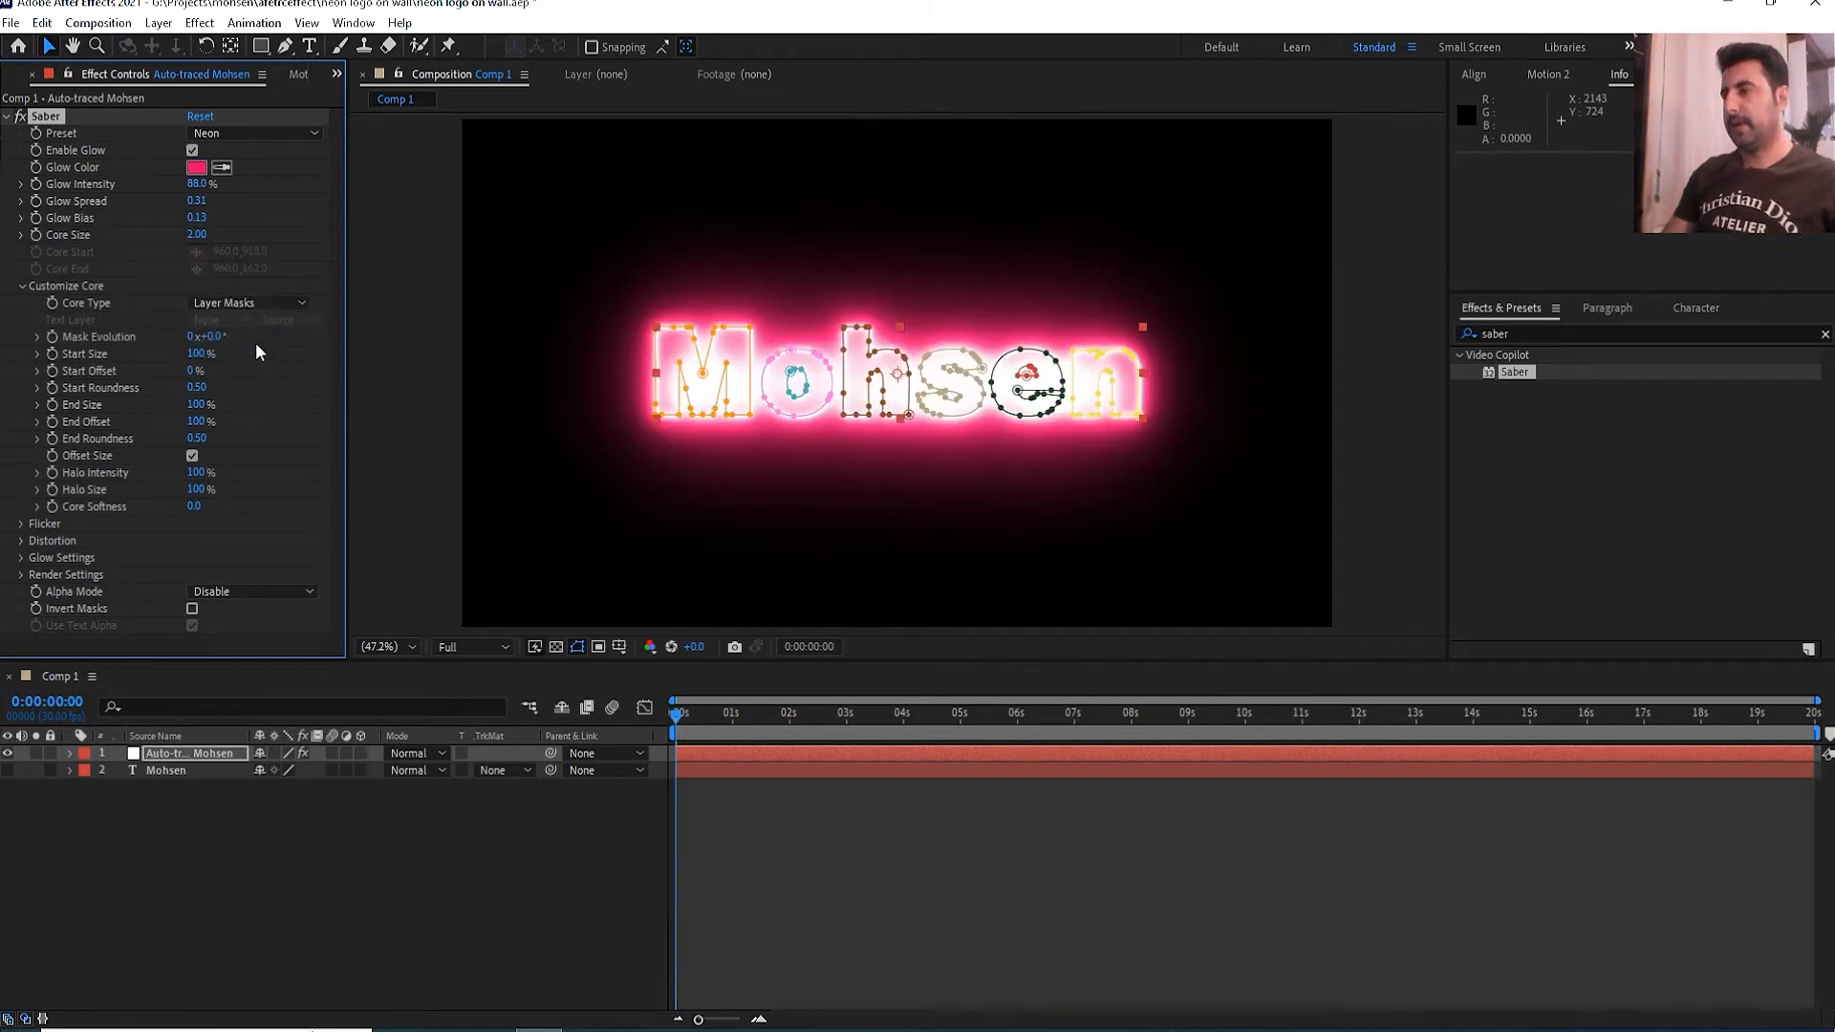
click(381, 830)
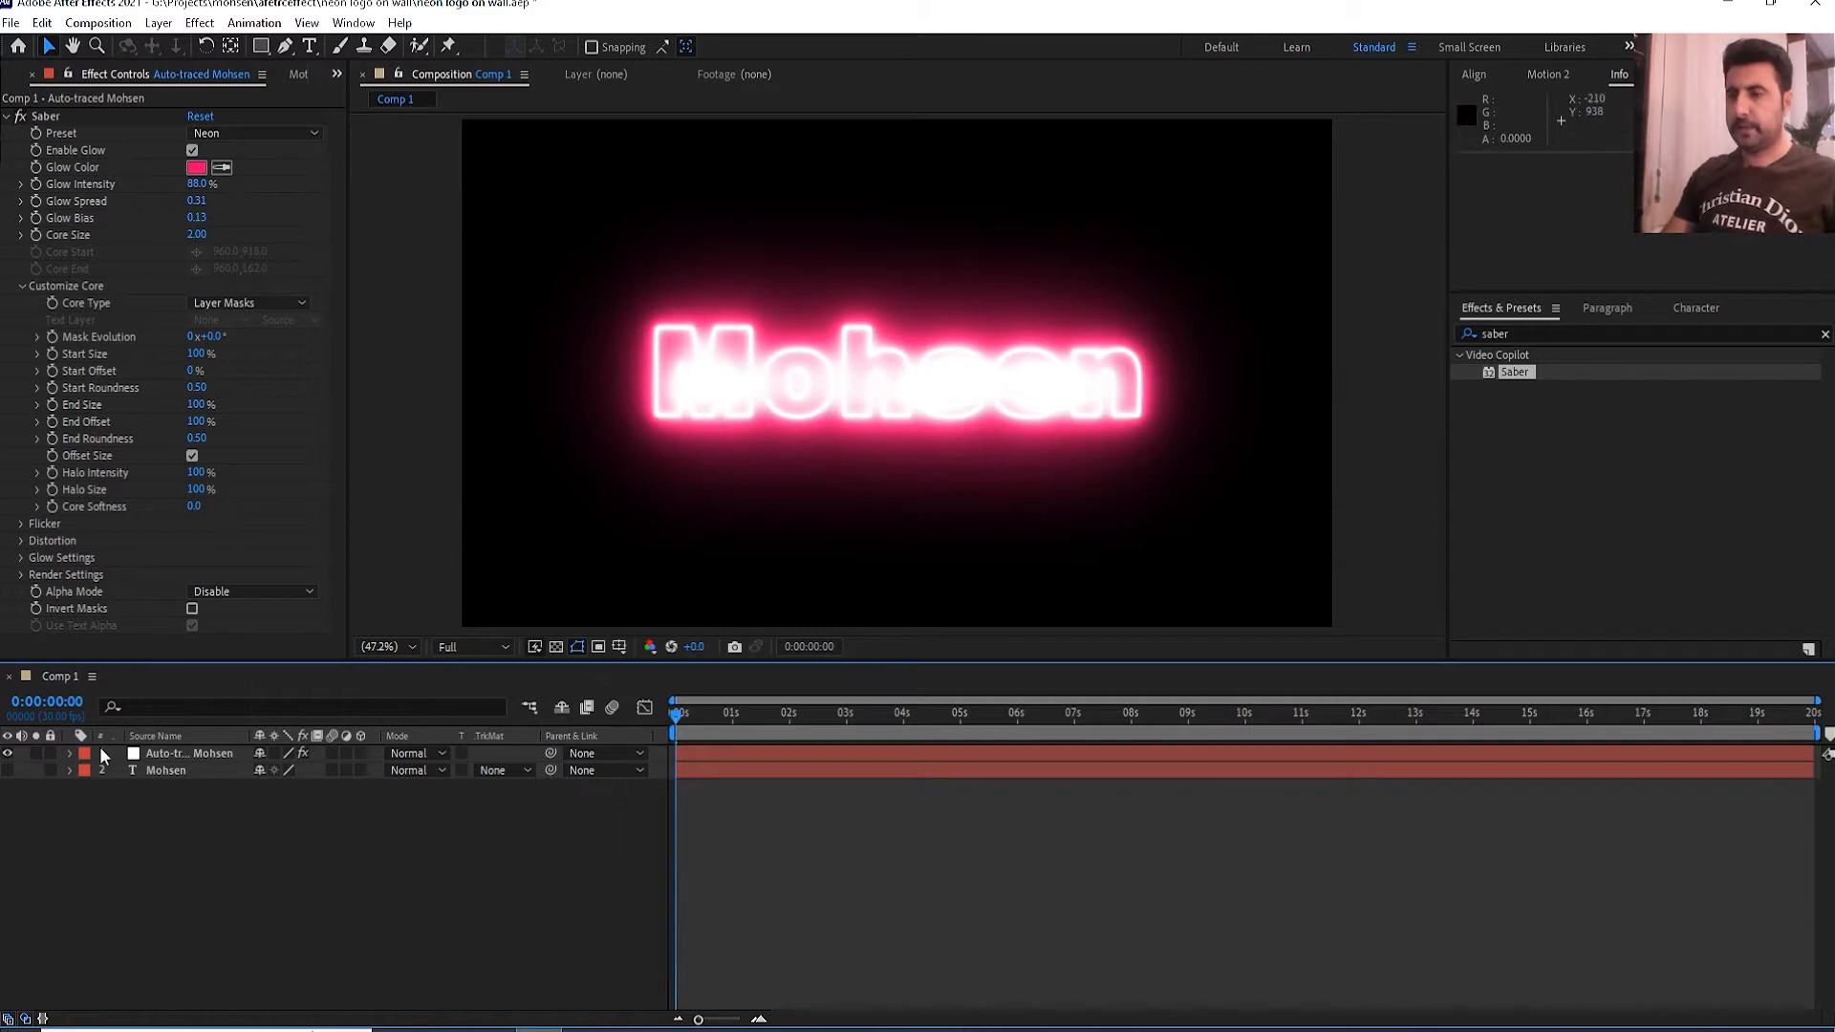
- Lower the Saber glow intensity to 66% and set the core size to 3 on the auto-traced layer
click(204, 758)
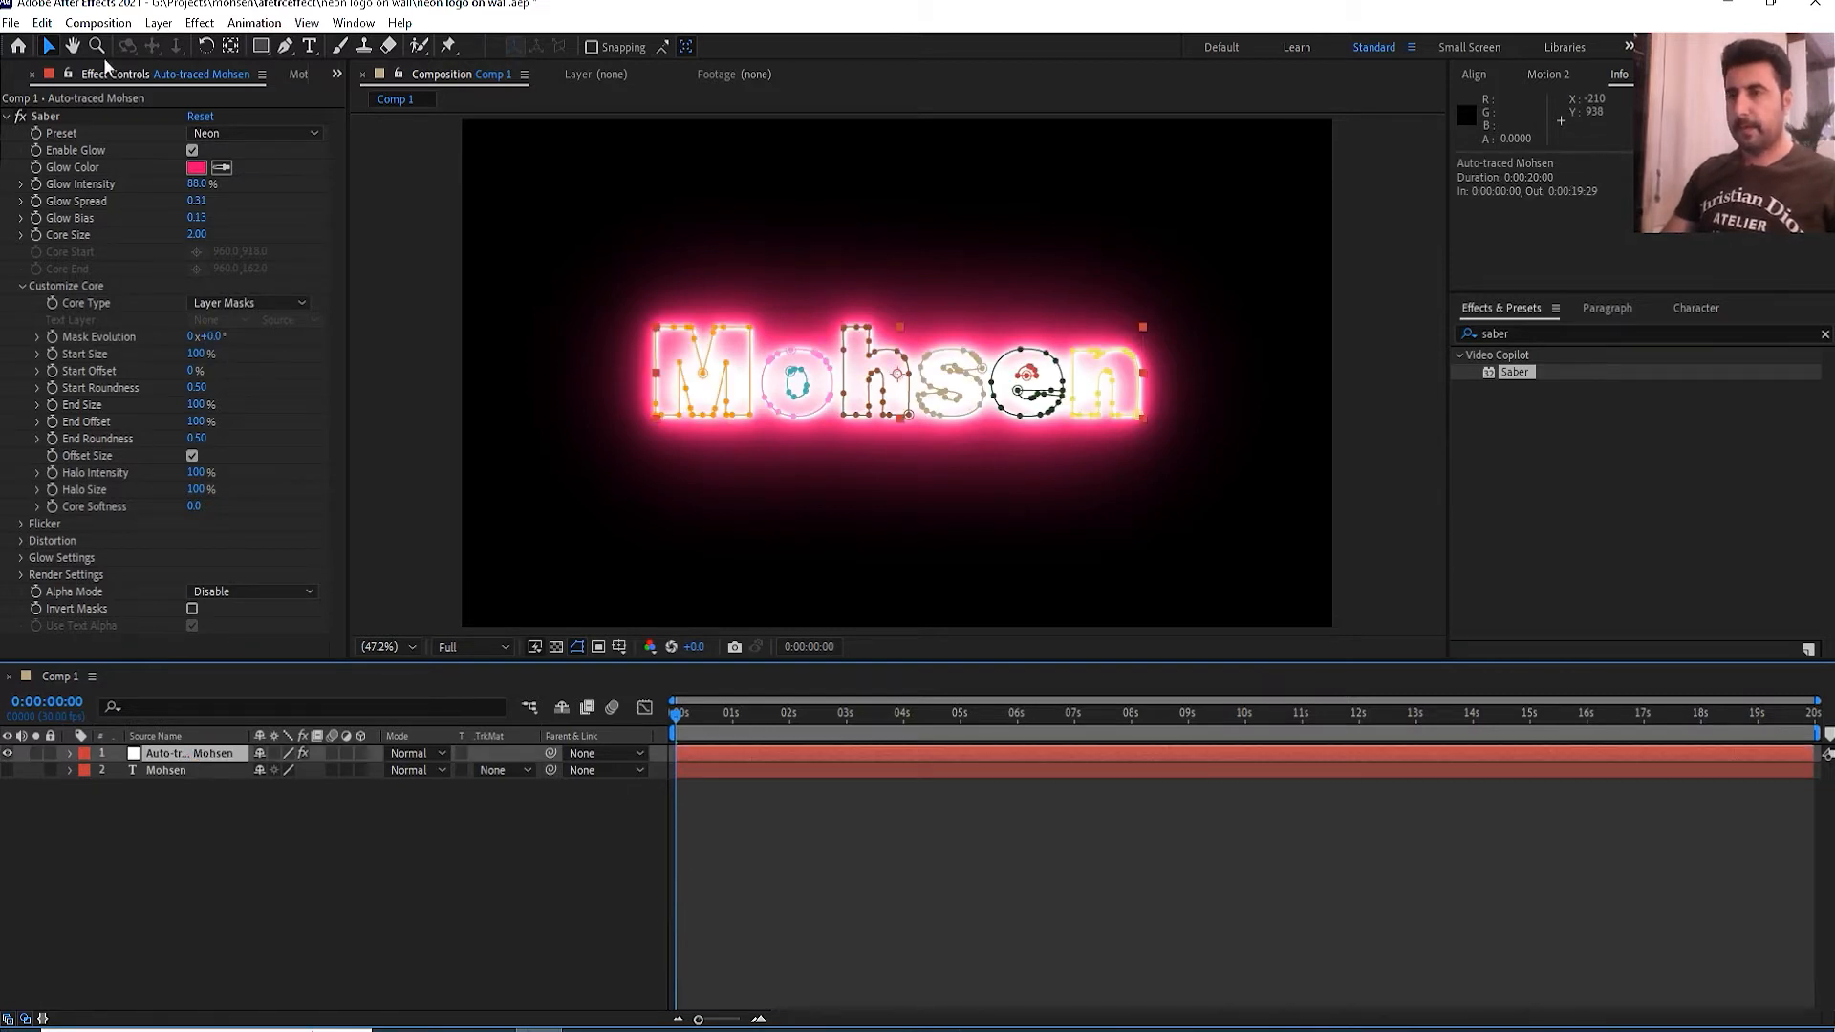
mouse_move(197, 184)
mouse_down()
mouse_move(161, 189)
mouse_move(180, 187)
mouse_up()
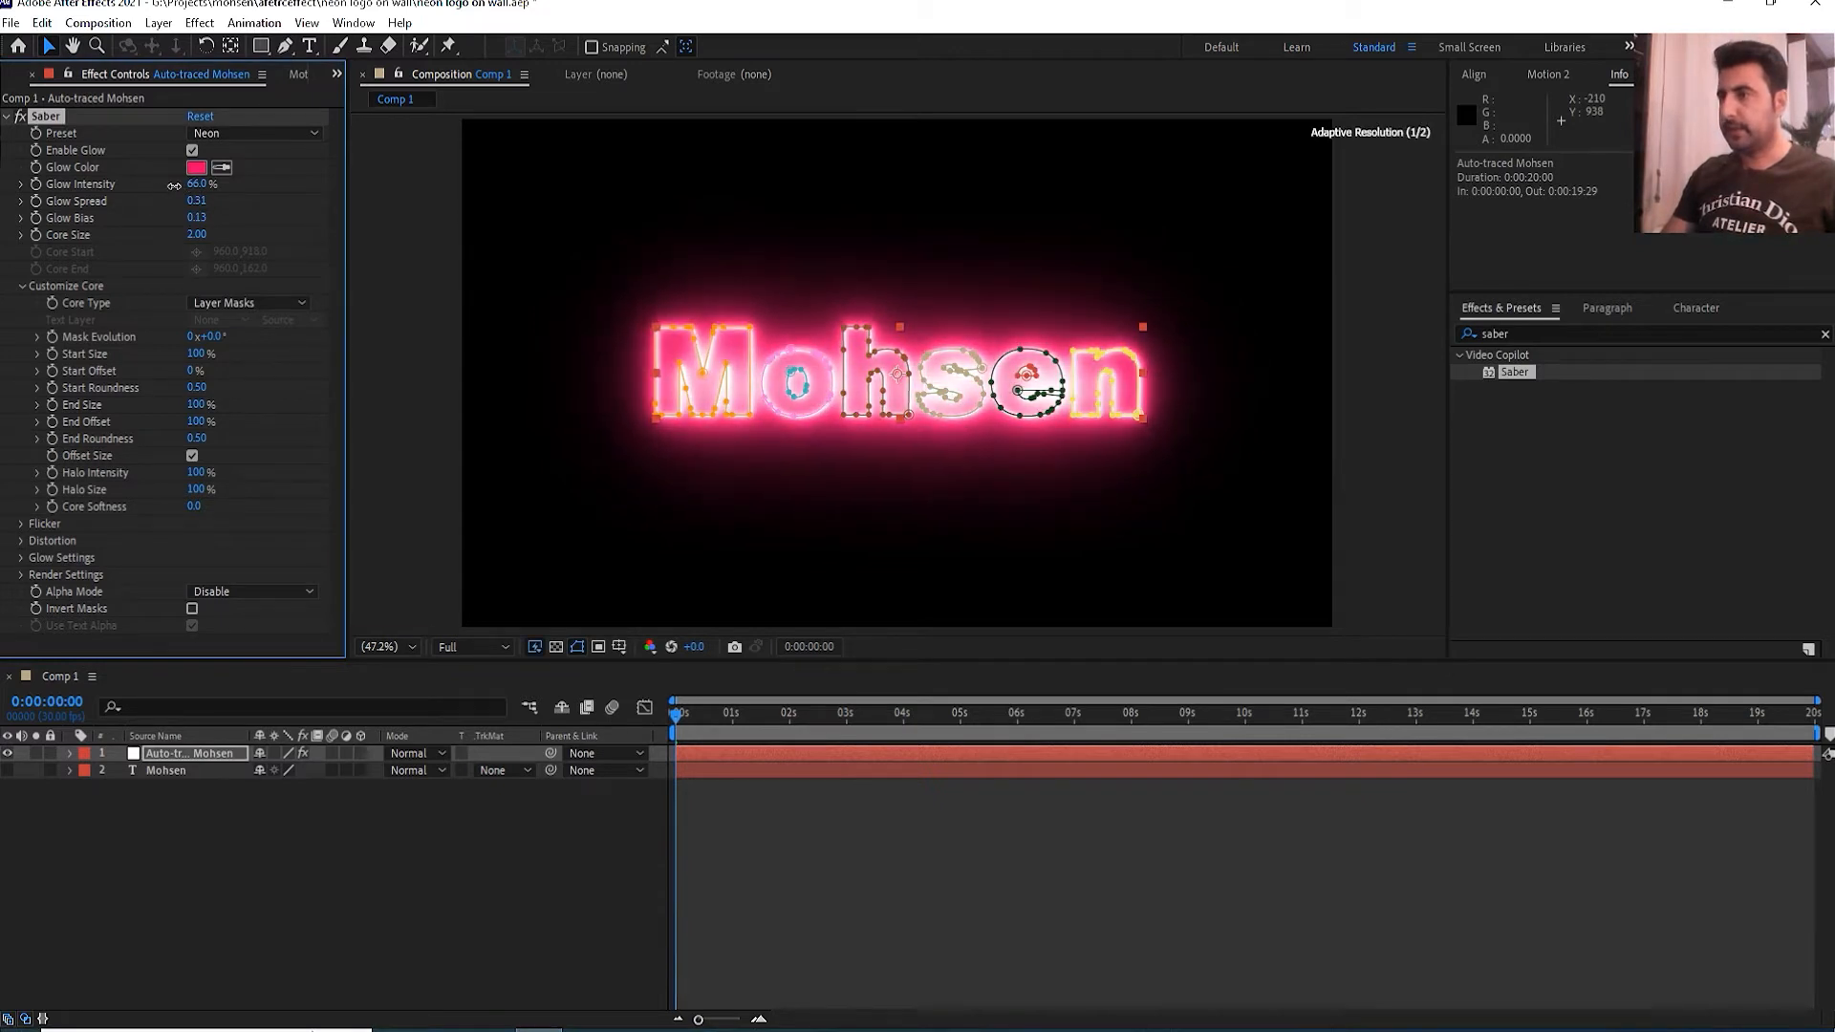
click(196, 236)
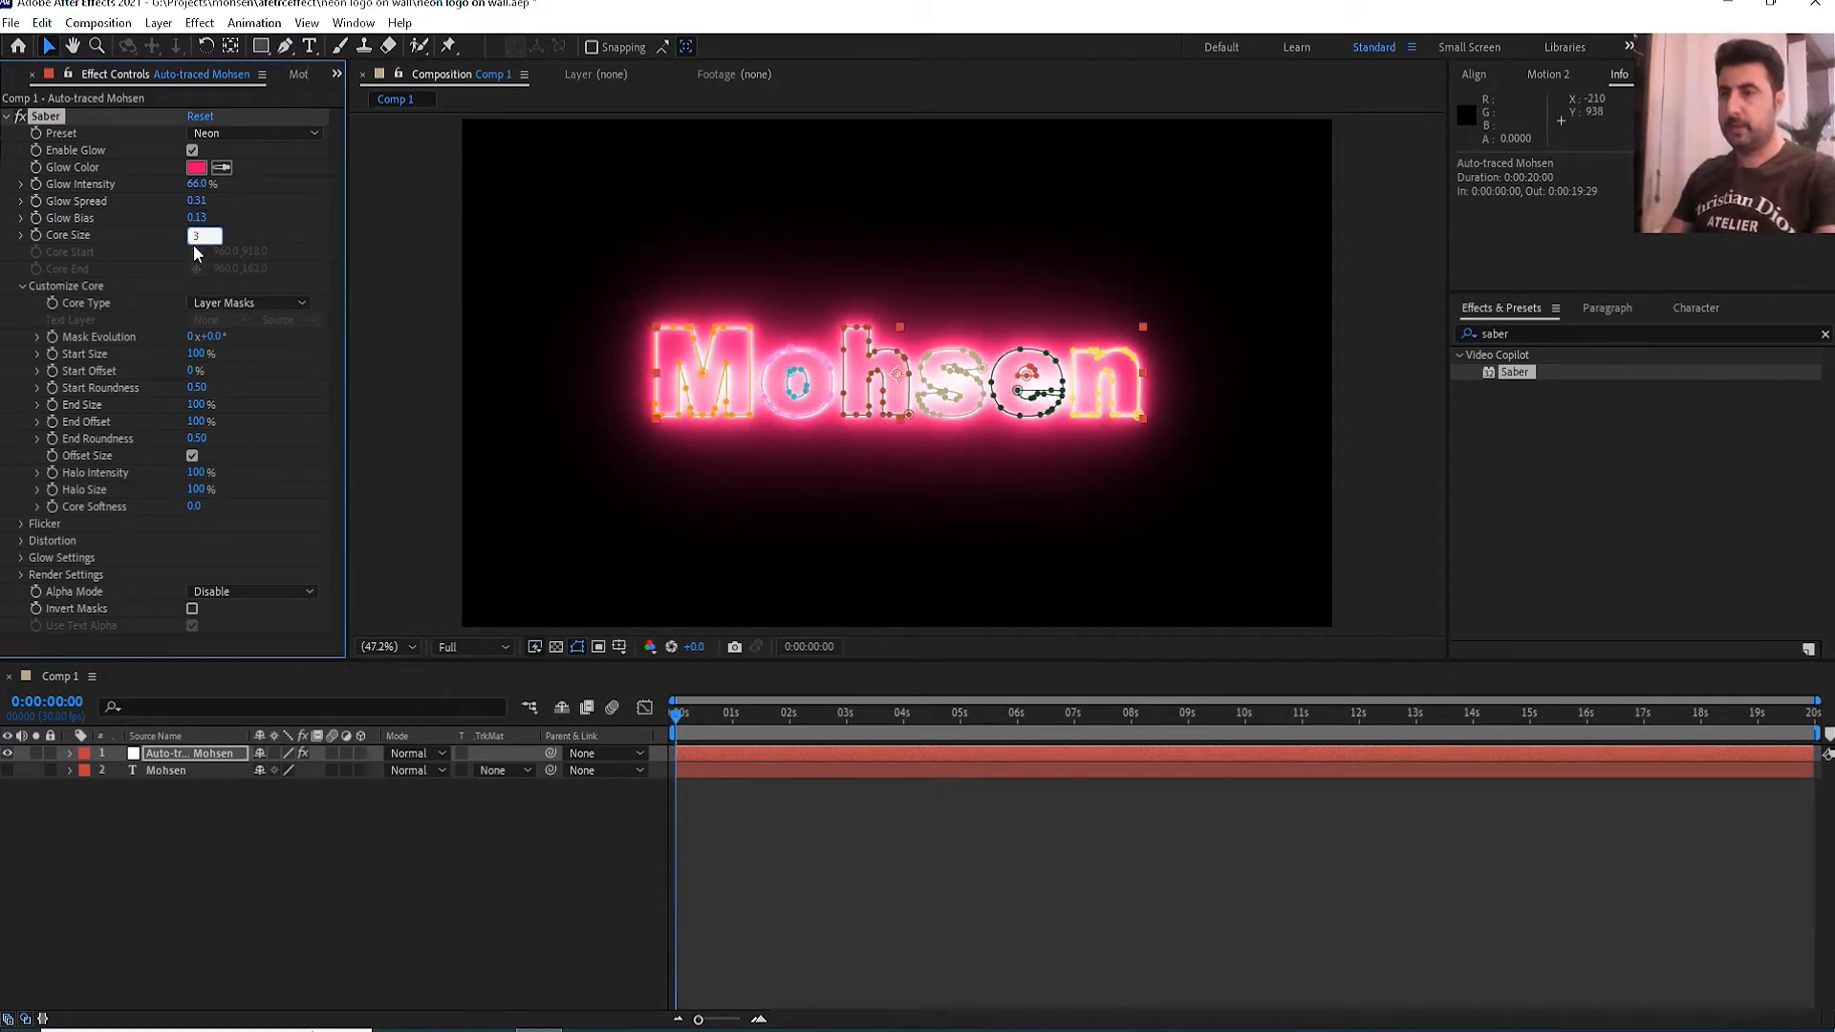
text(3)
key(Return)
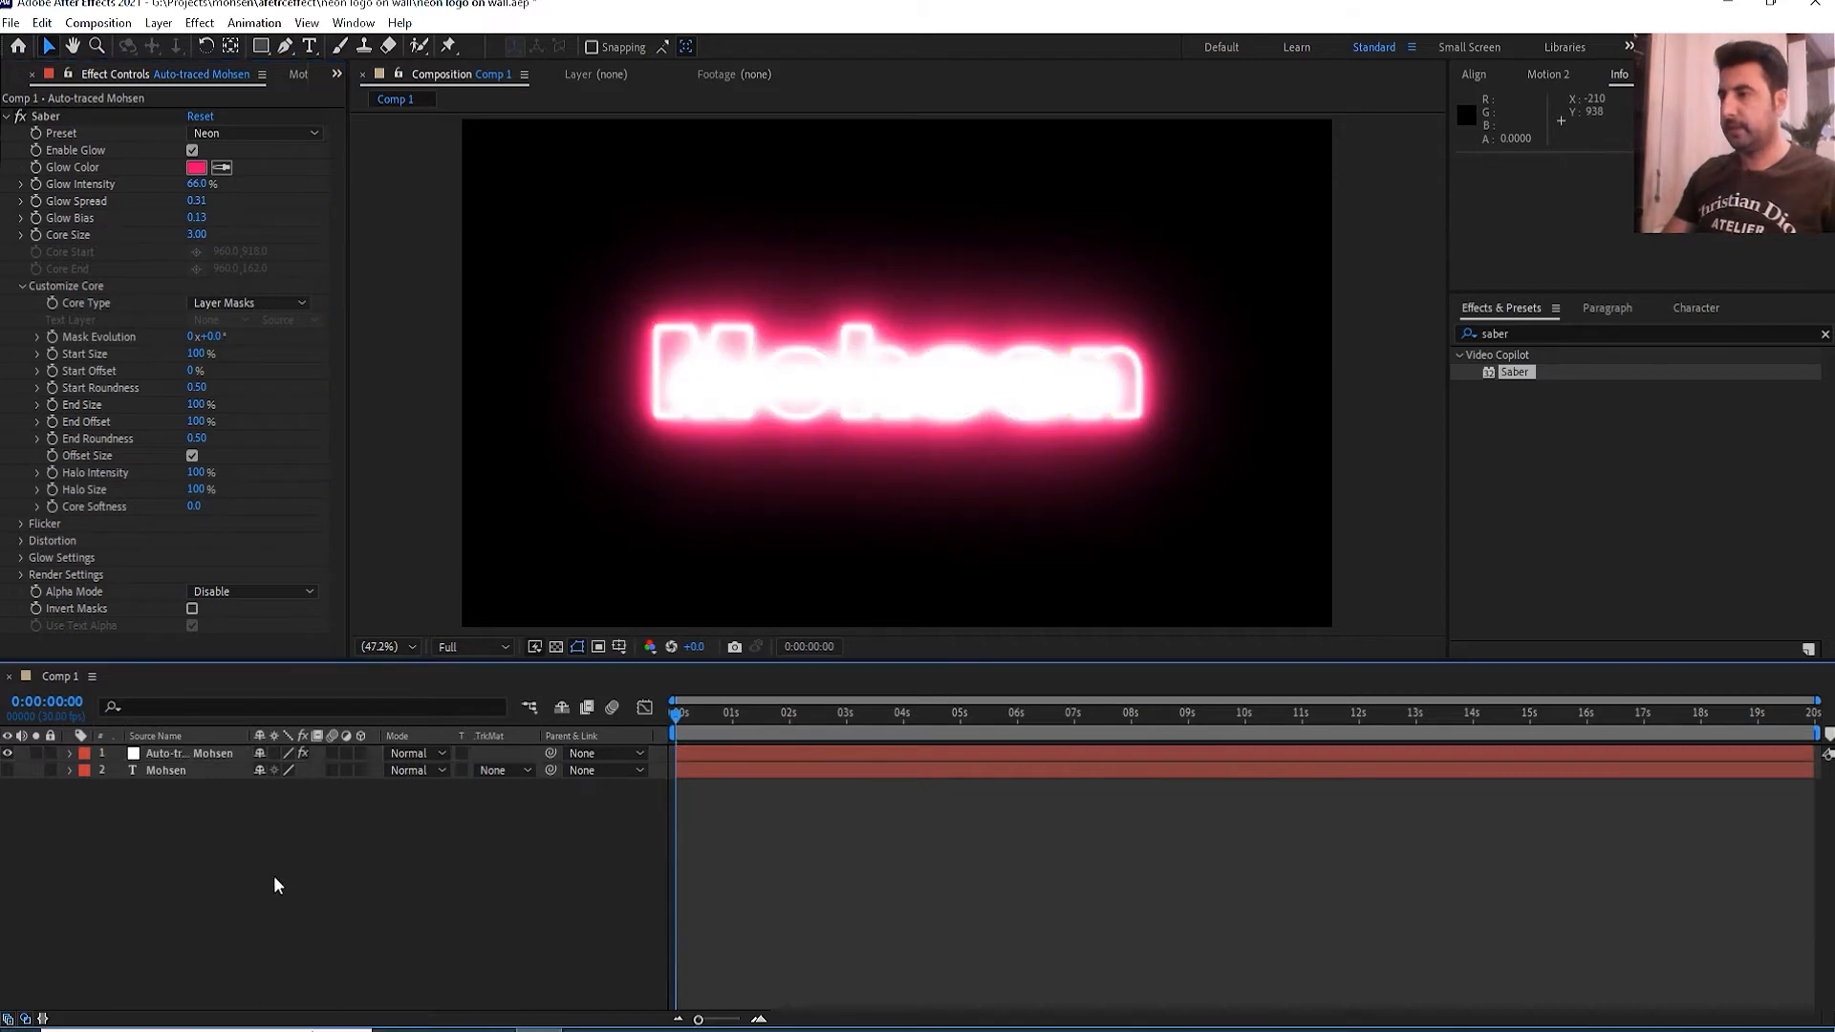
- Set the Saber glow spread to 0.05, glow bias to 0.15 and glow intensity to 20%
drag(198, 201, 163, 185)
click(403, 948)
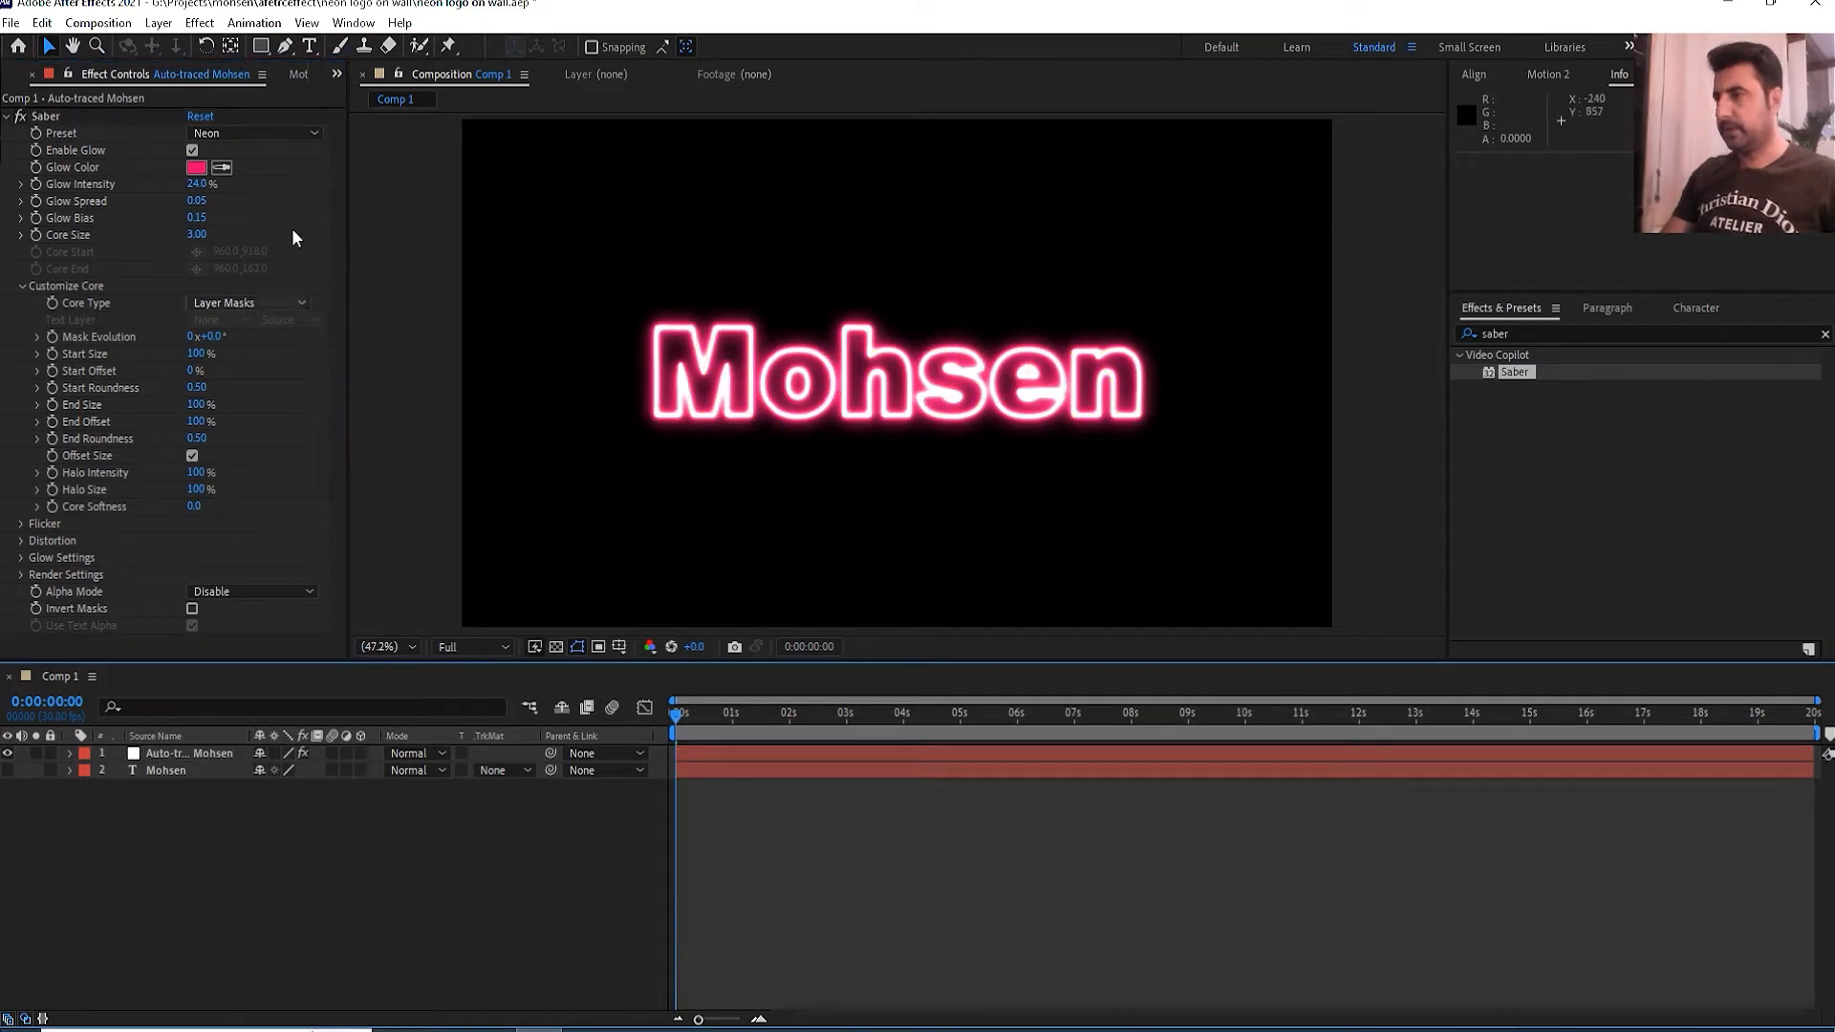
drag(194, 184, 187, 184)
click(74, 779)
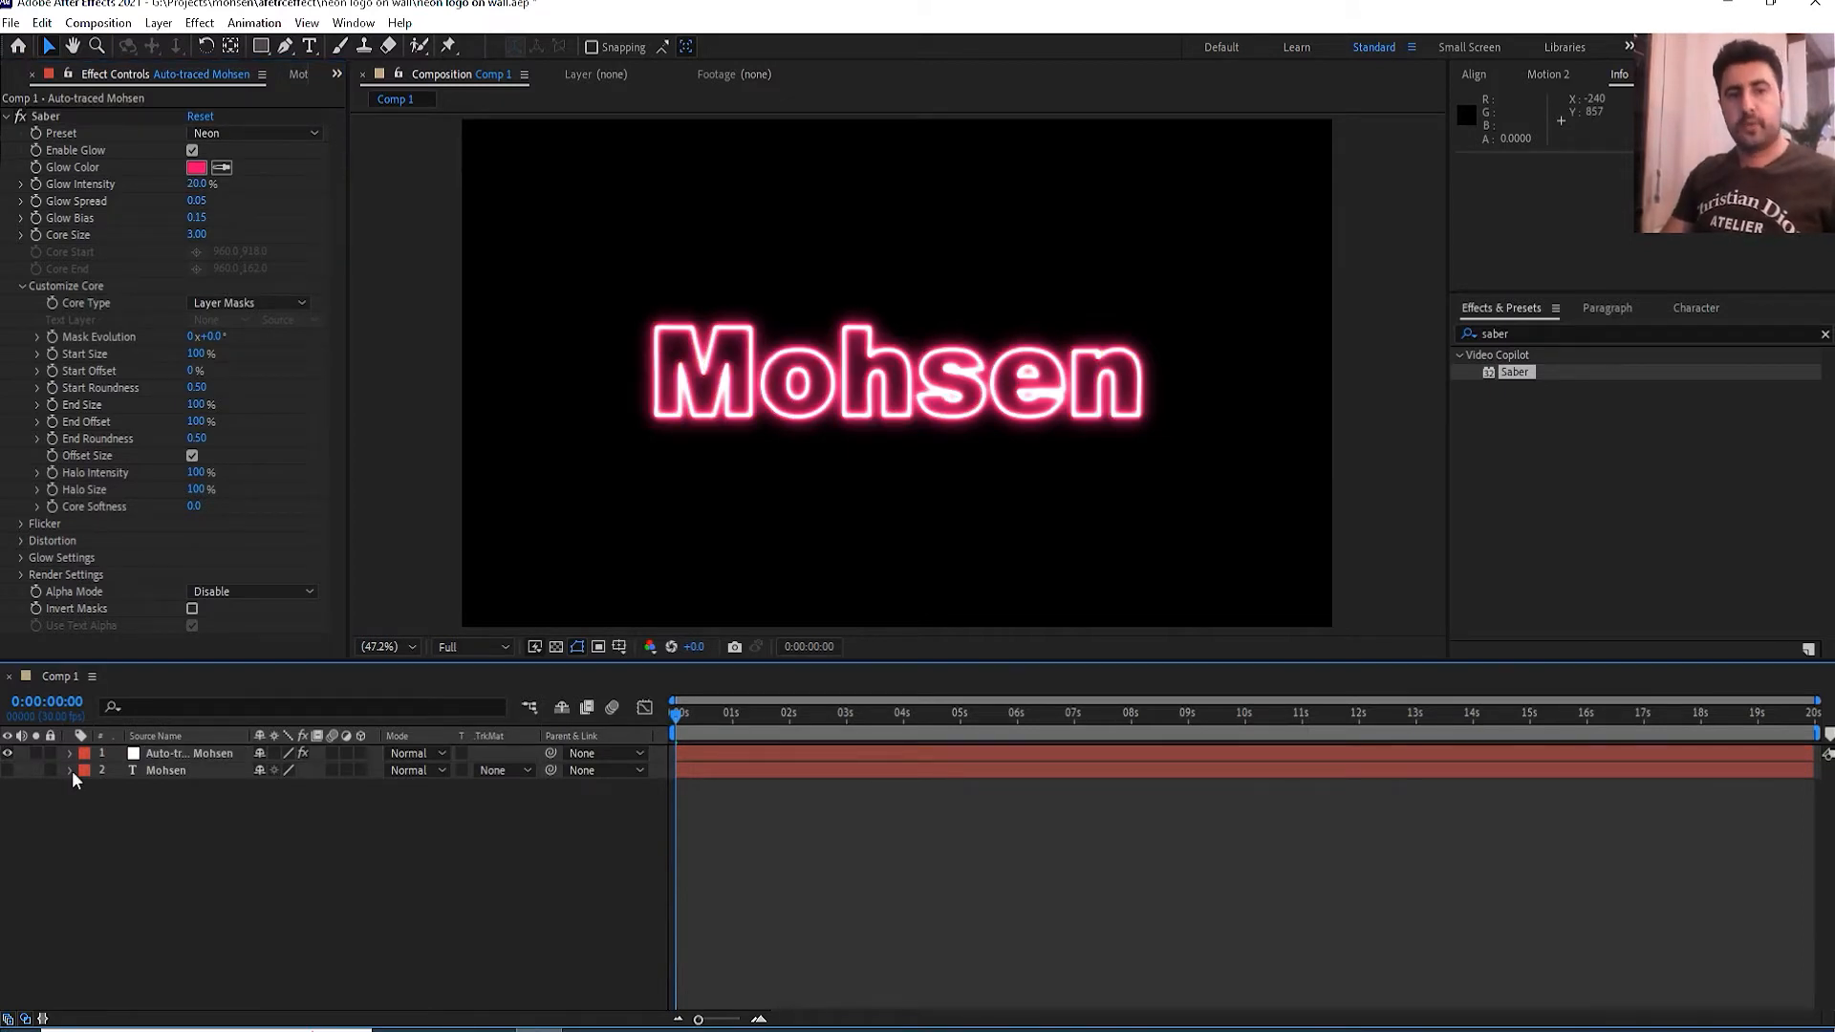
- Activate the Pen tool and set its stroke colour to pink FF006C, sampled from the Saber glow colour
click(284, 49)
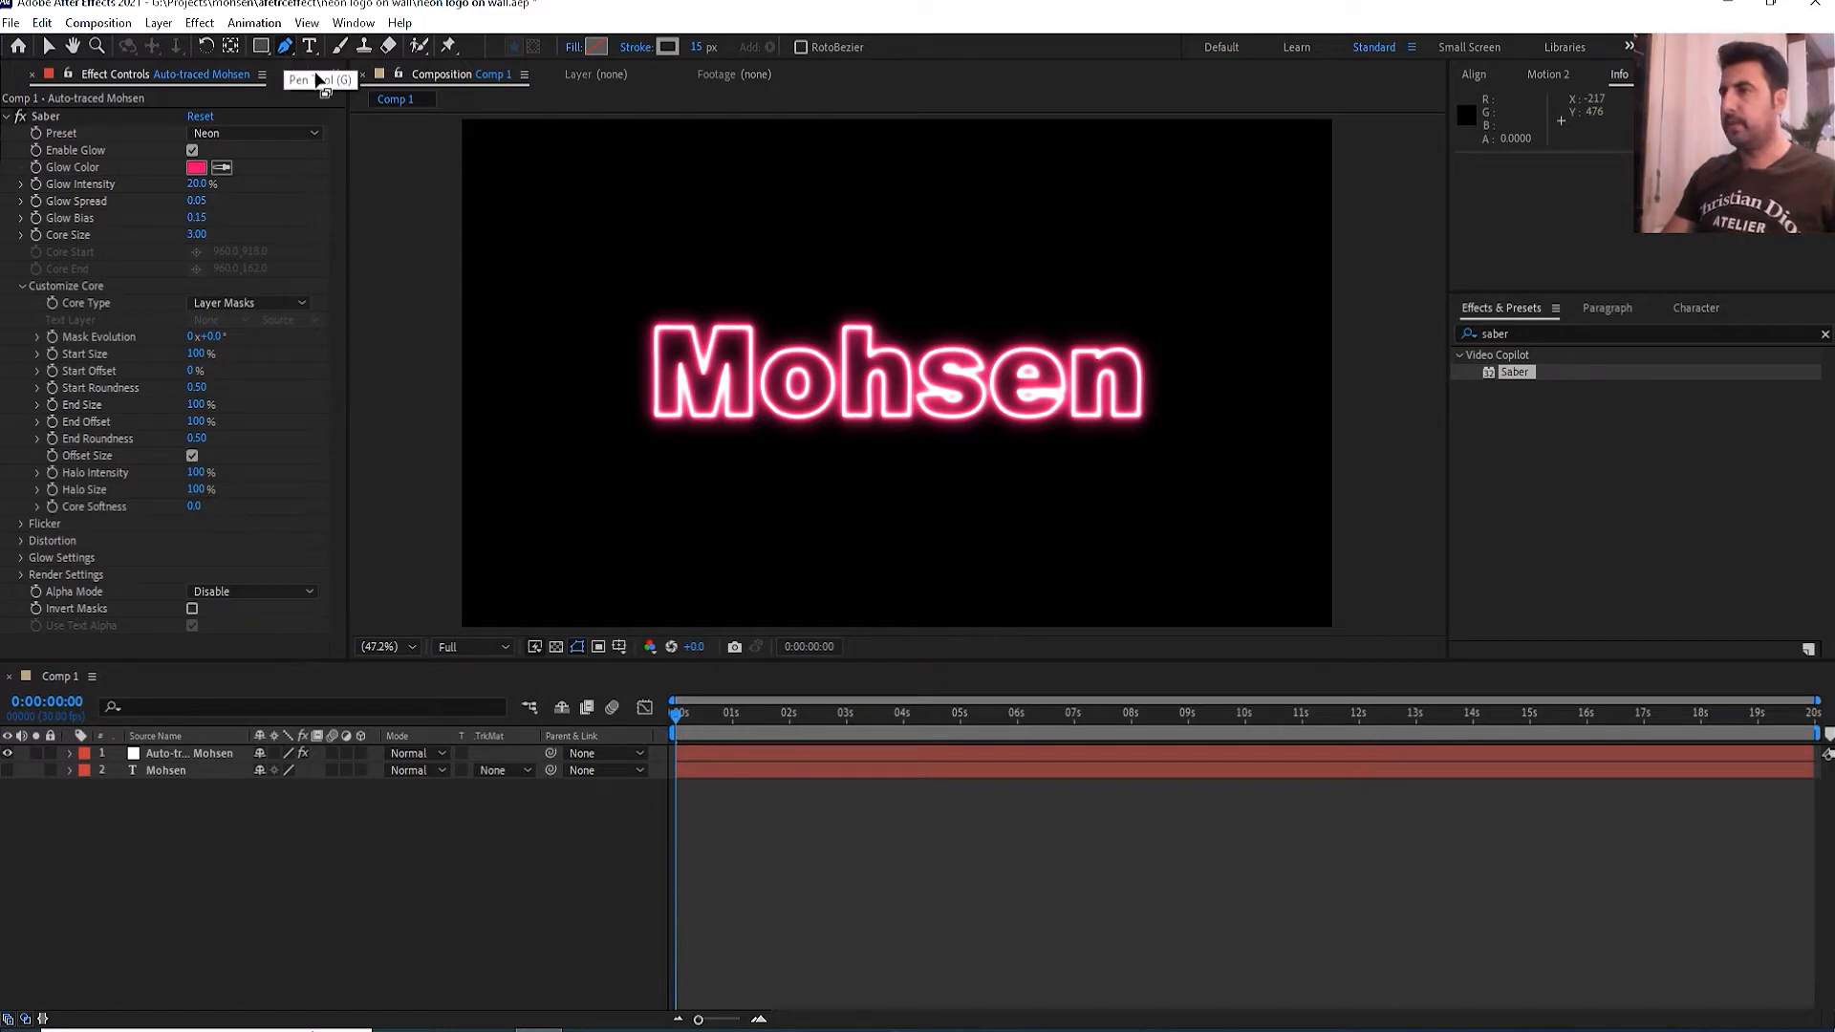
click(667, 46)
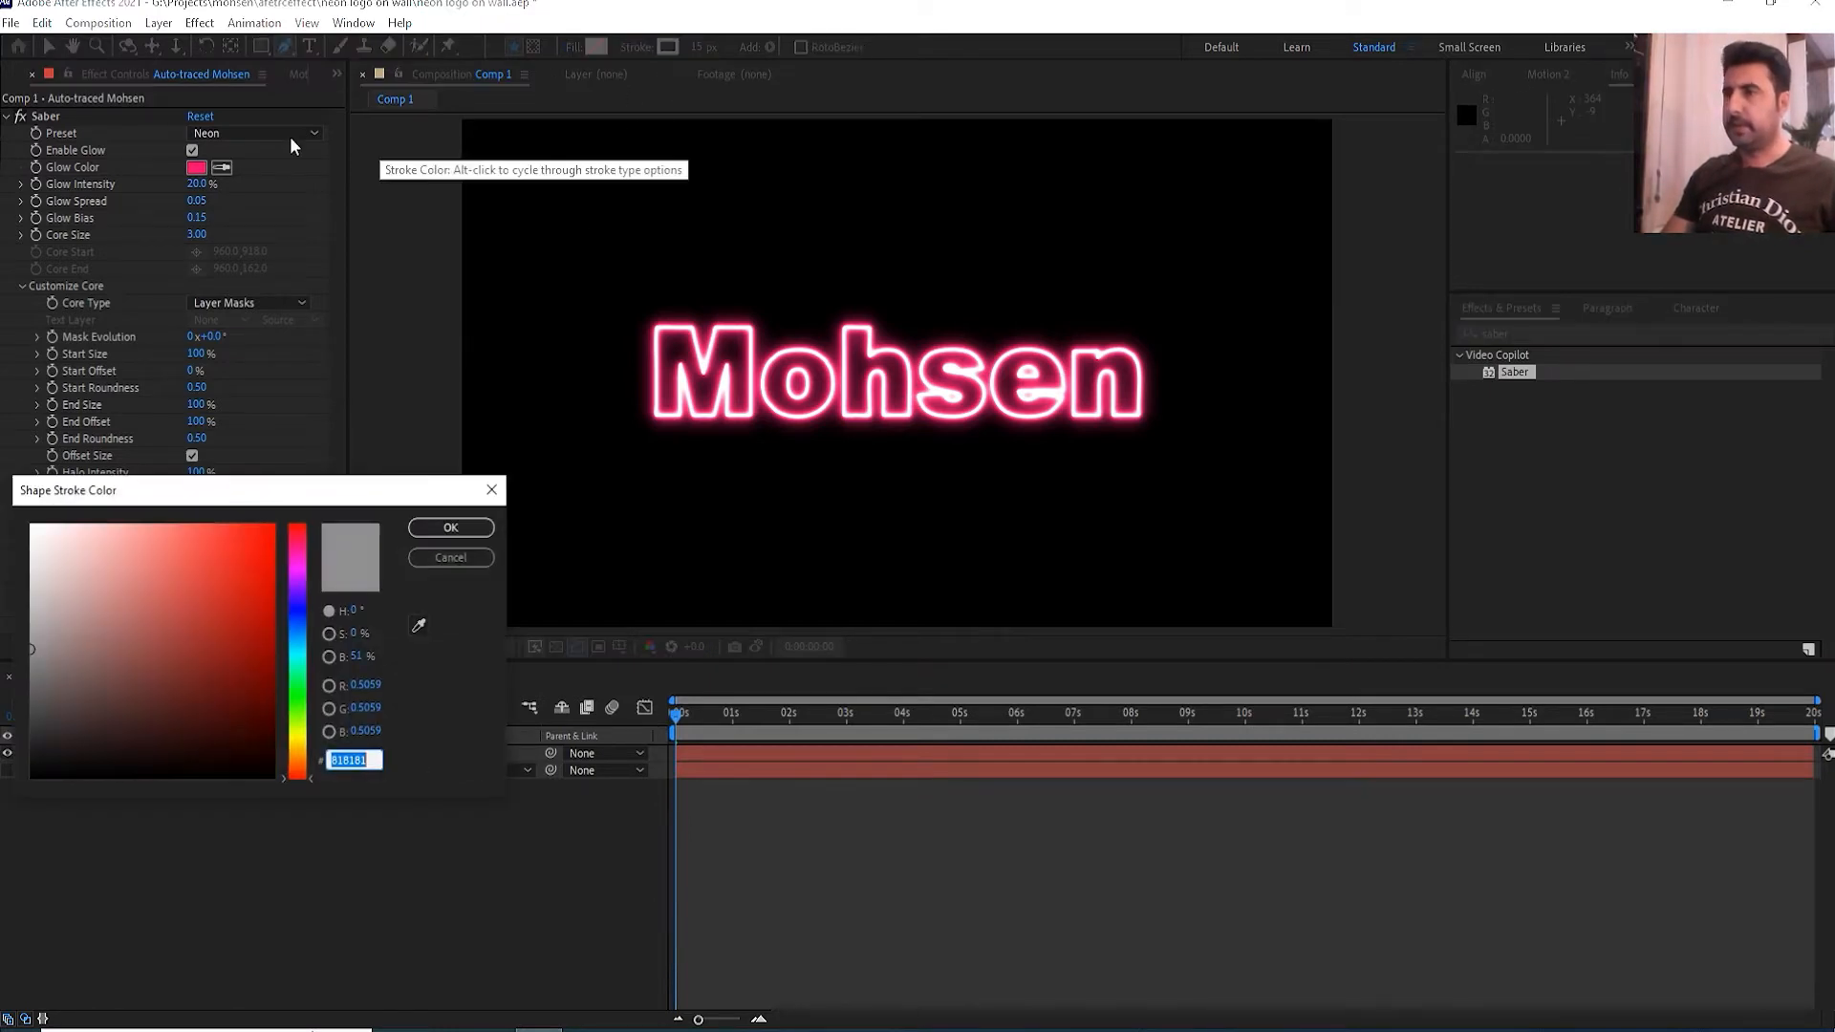
click(418, 625)
click(200, 168)
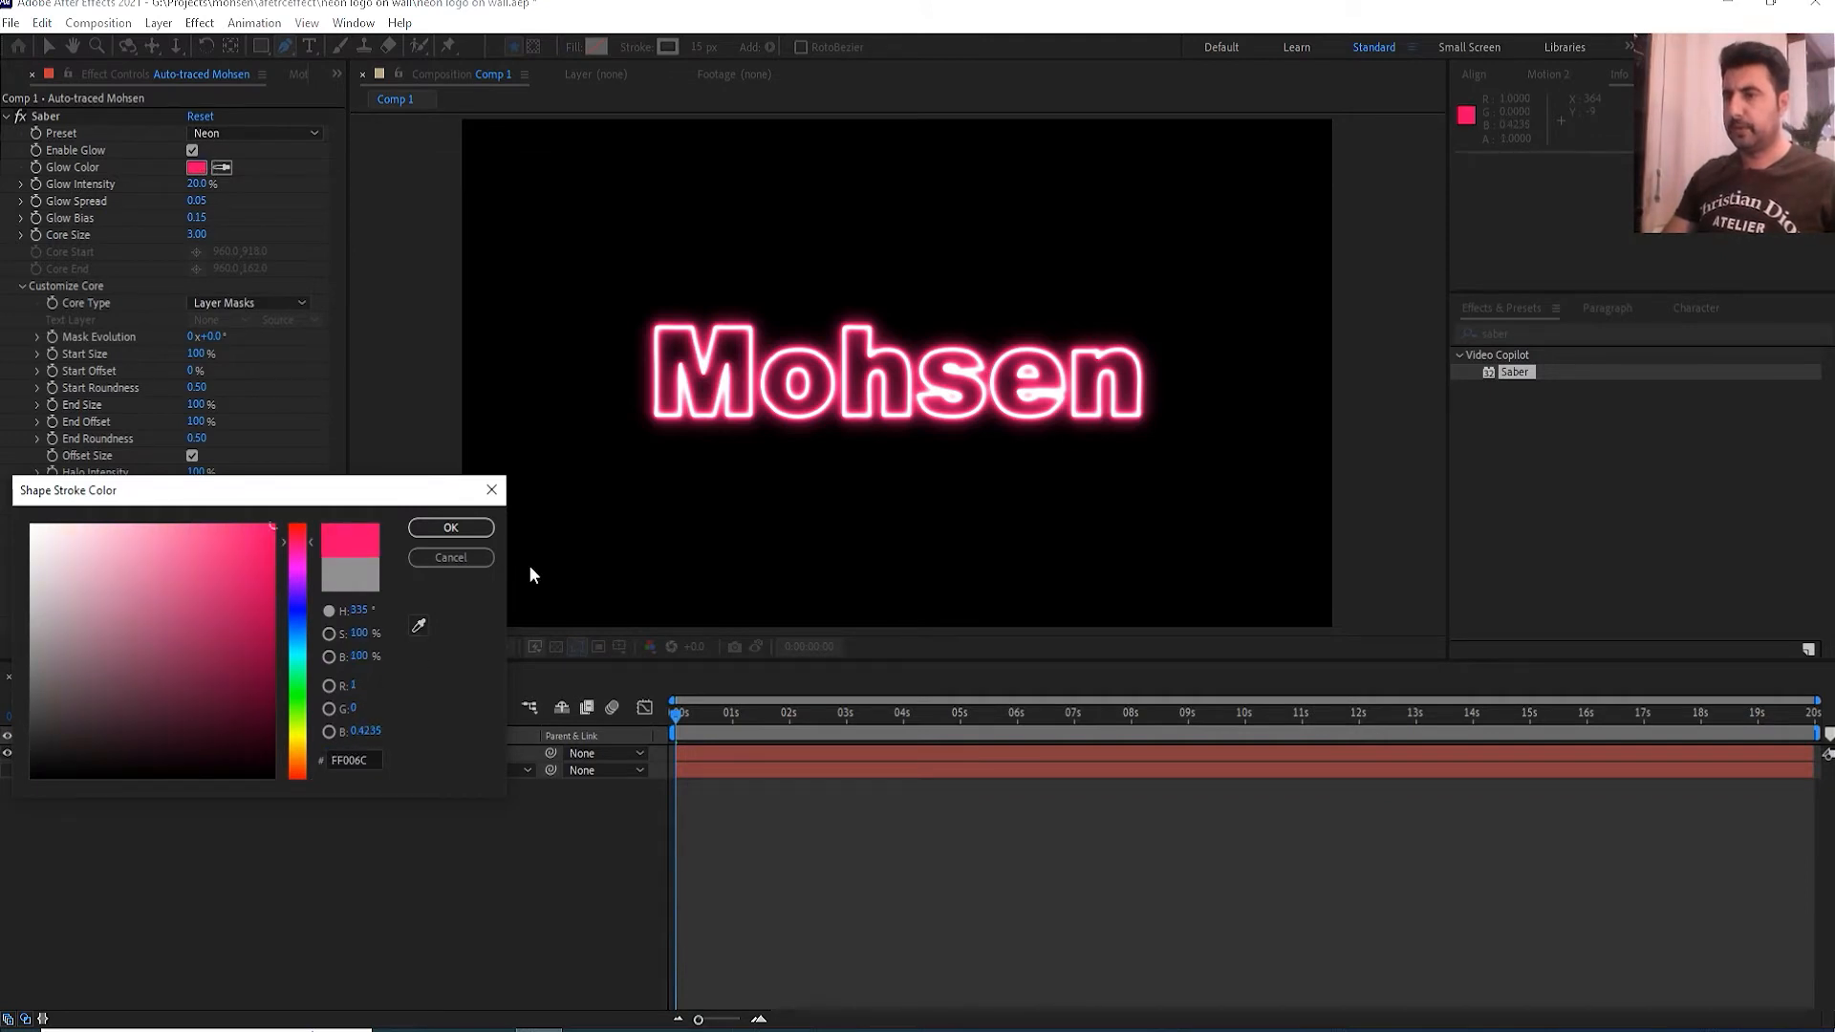
click(450, 529)
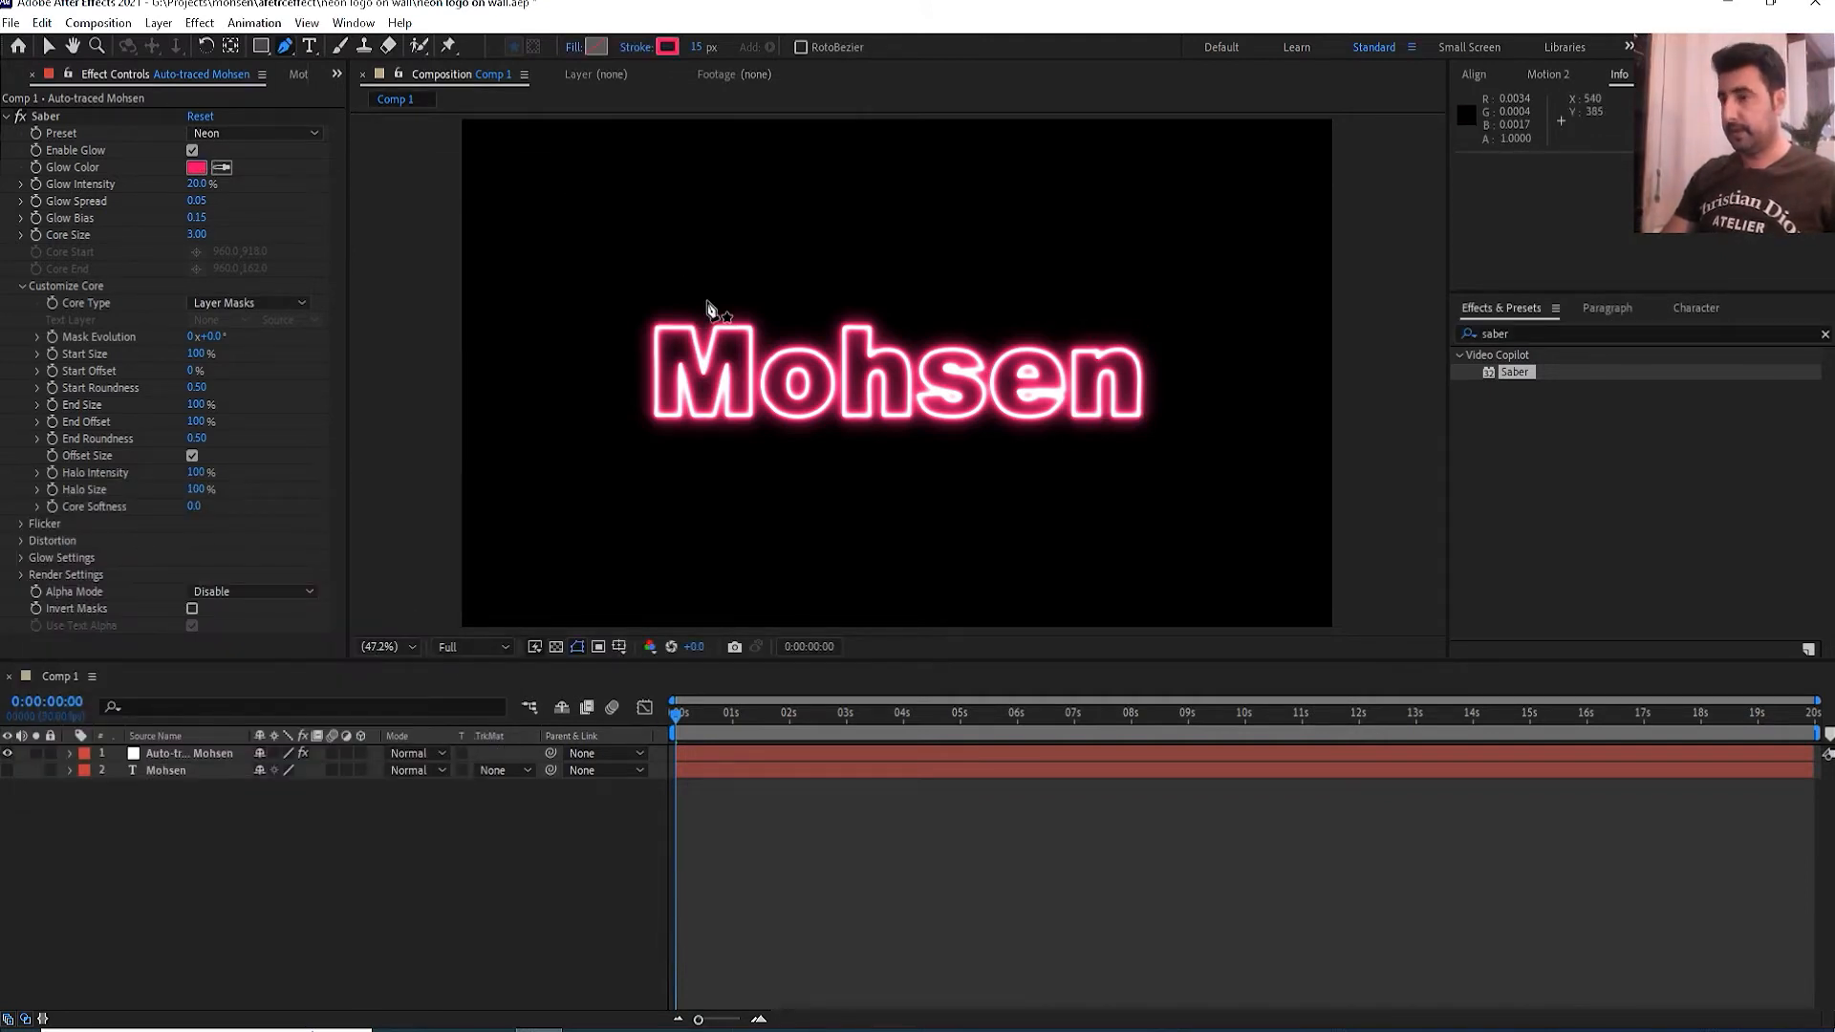
- Hide the auto-traced layer and draw a short two-point curve on a new shape layer near the composition's centre
click(8, 753)
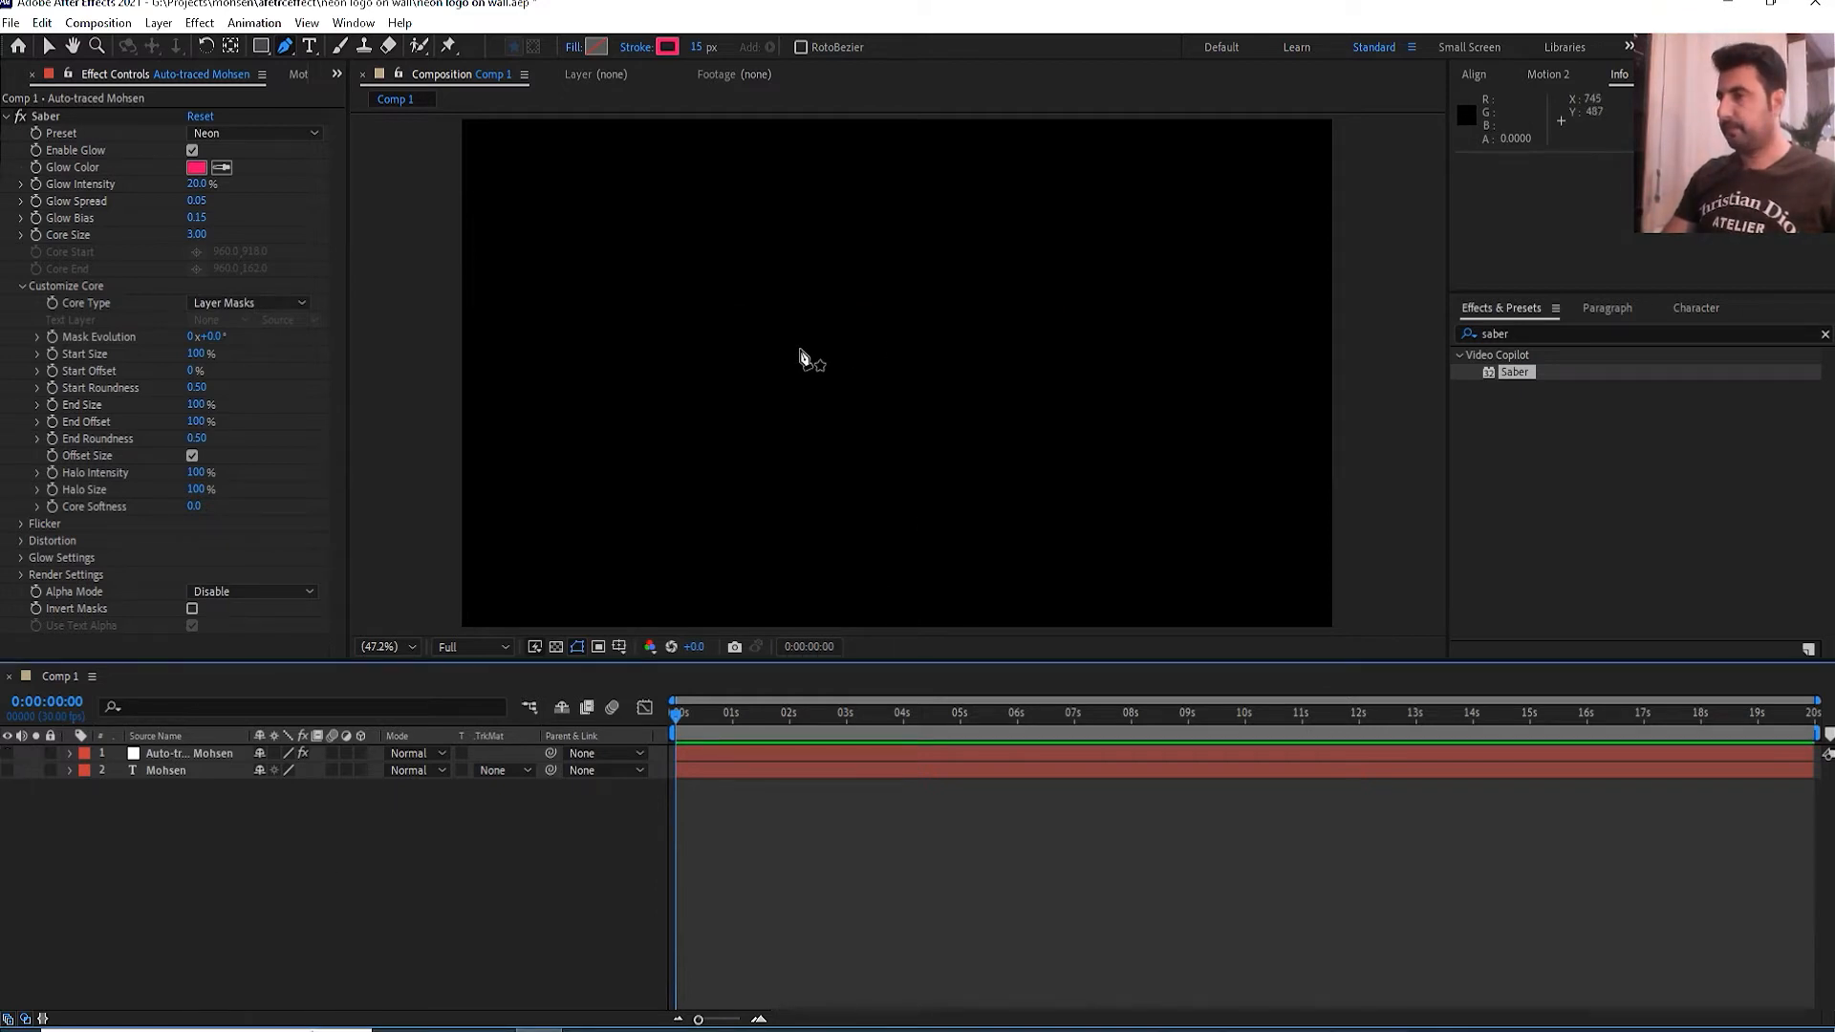
drag(788, 358, 805, 389)
mouse_move(958, 389)
mouse_down()
mouse_move(1053, 348)
mouse_move(1036, 346)
mouse_up()
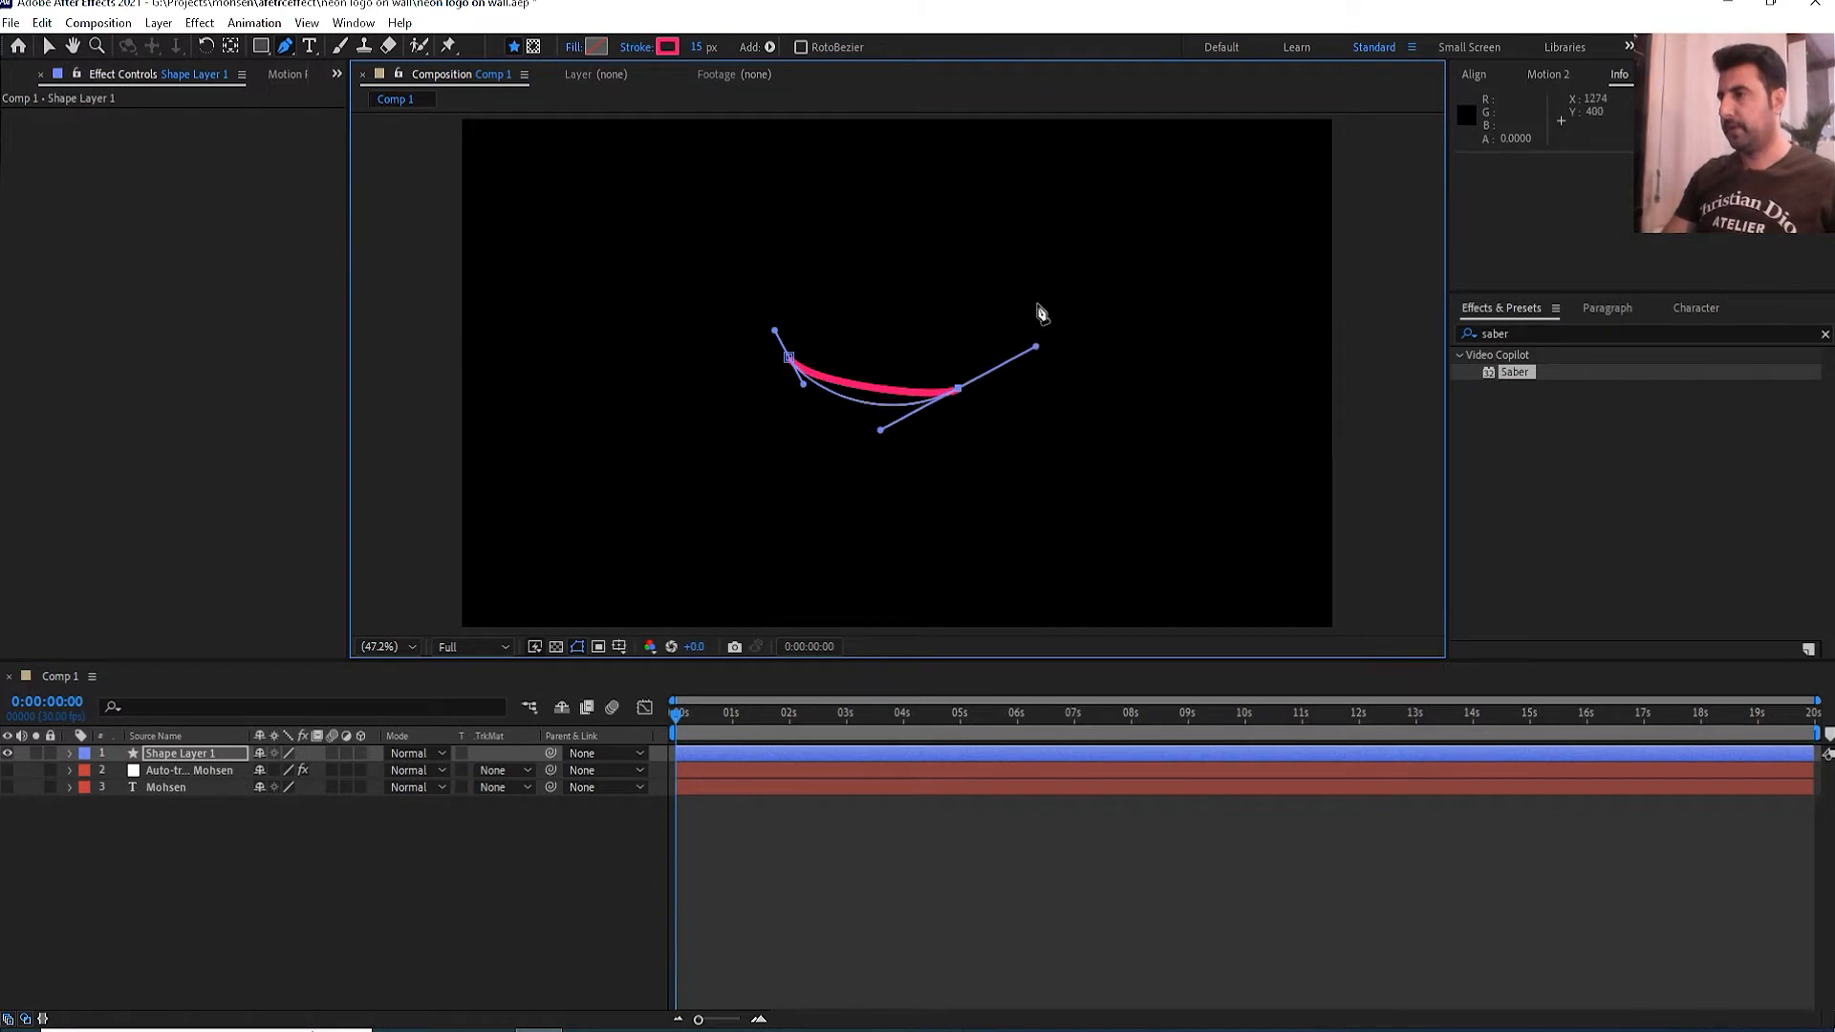
click(509, 861)
- Copy the Mask Path of Mask 1 on the auto-traced layer
click(170, 772)
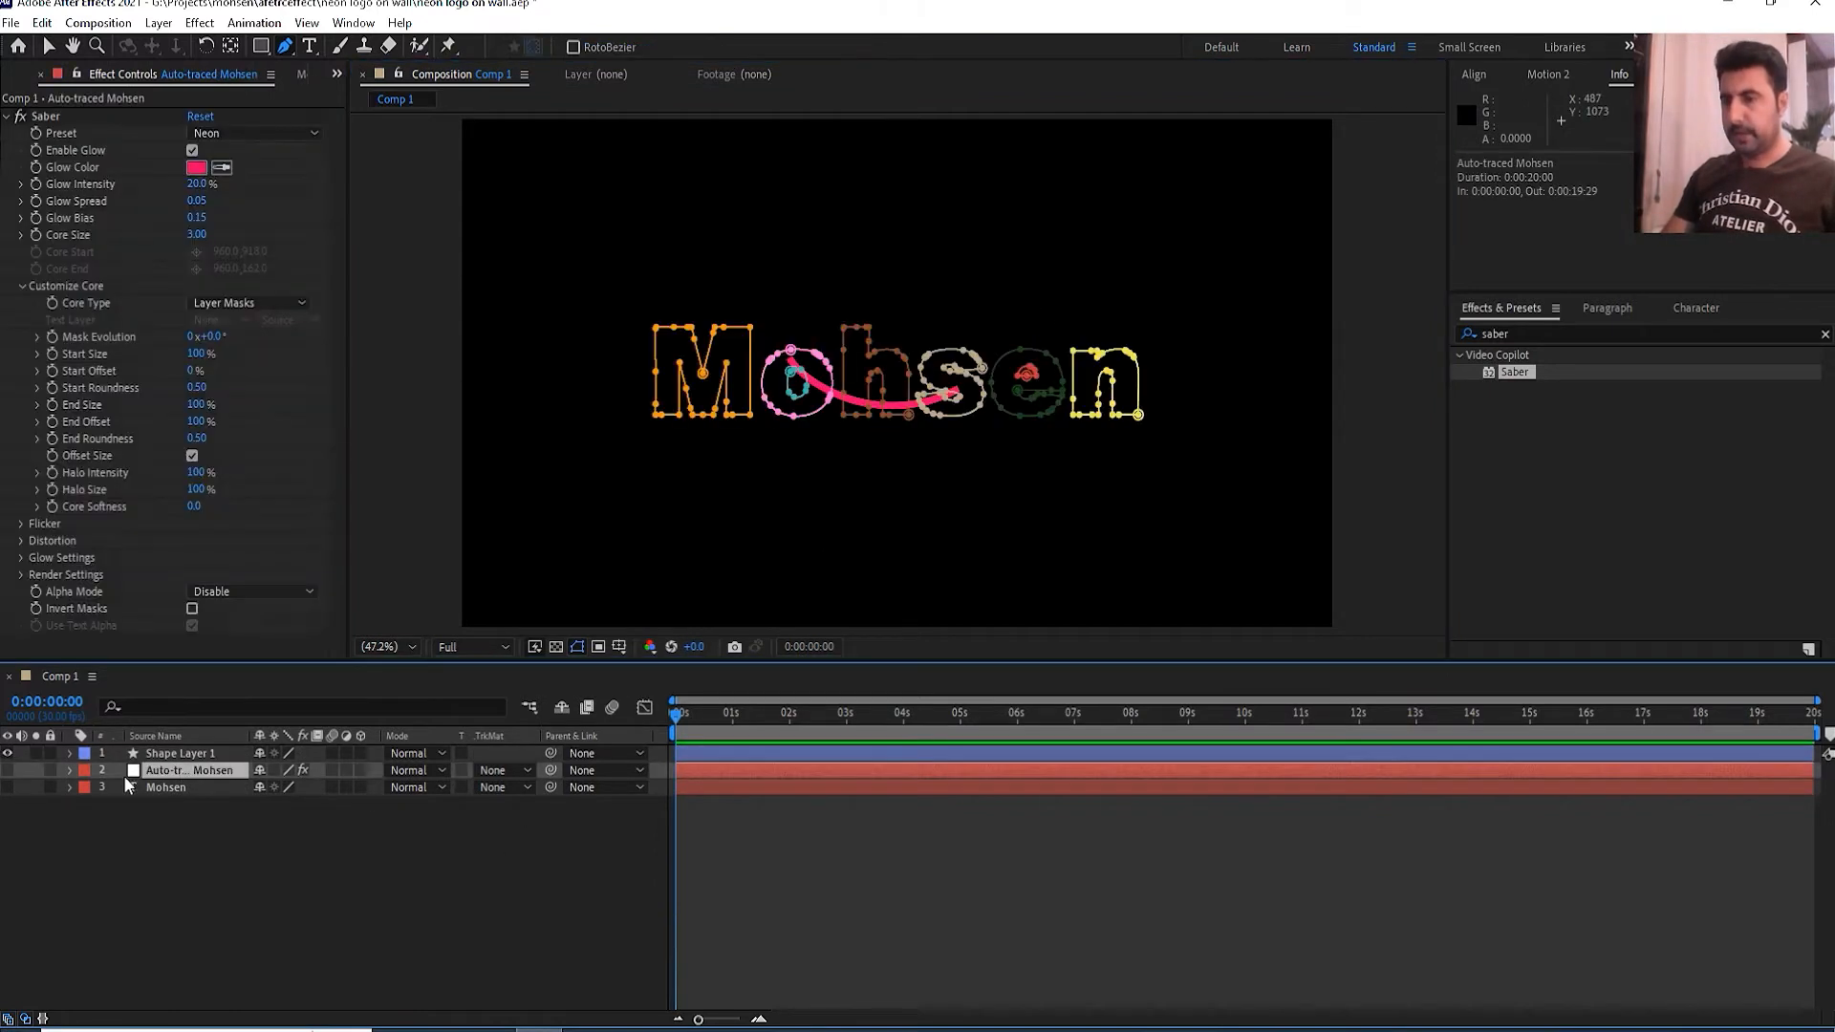
click(70, 770)
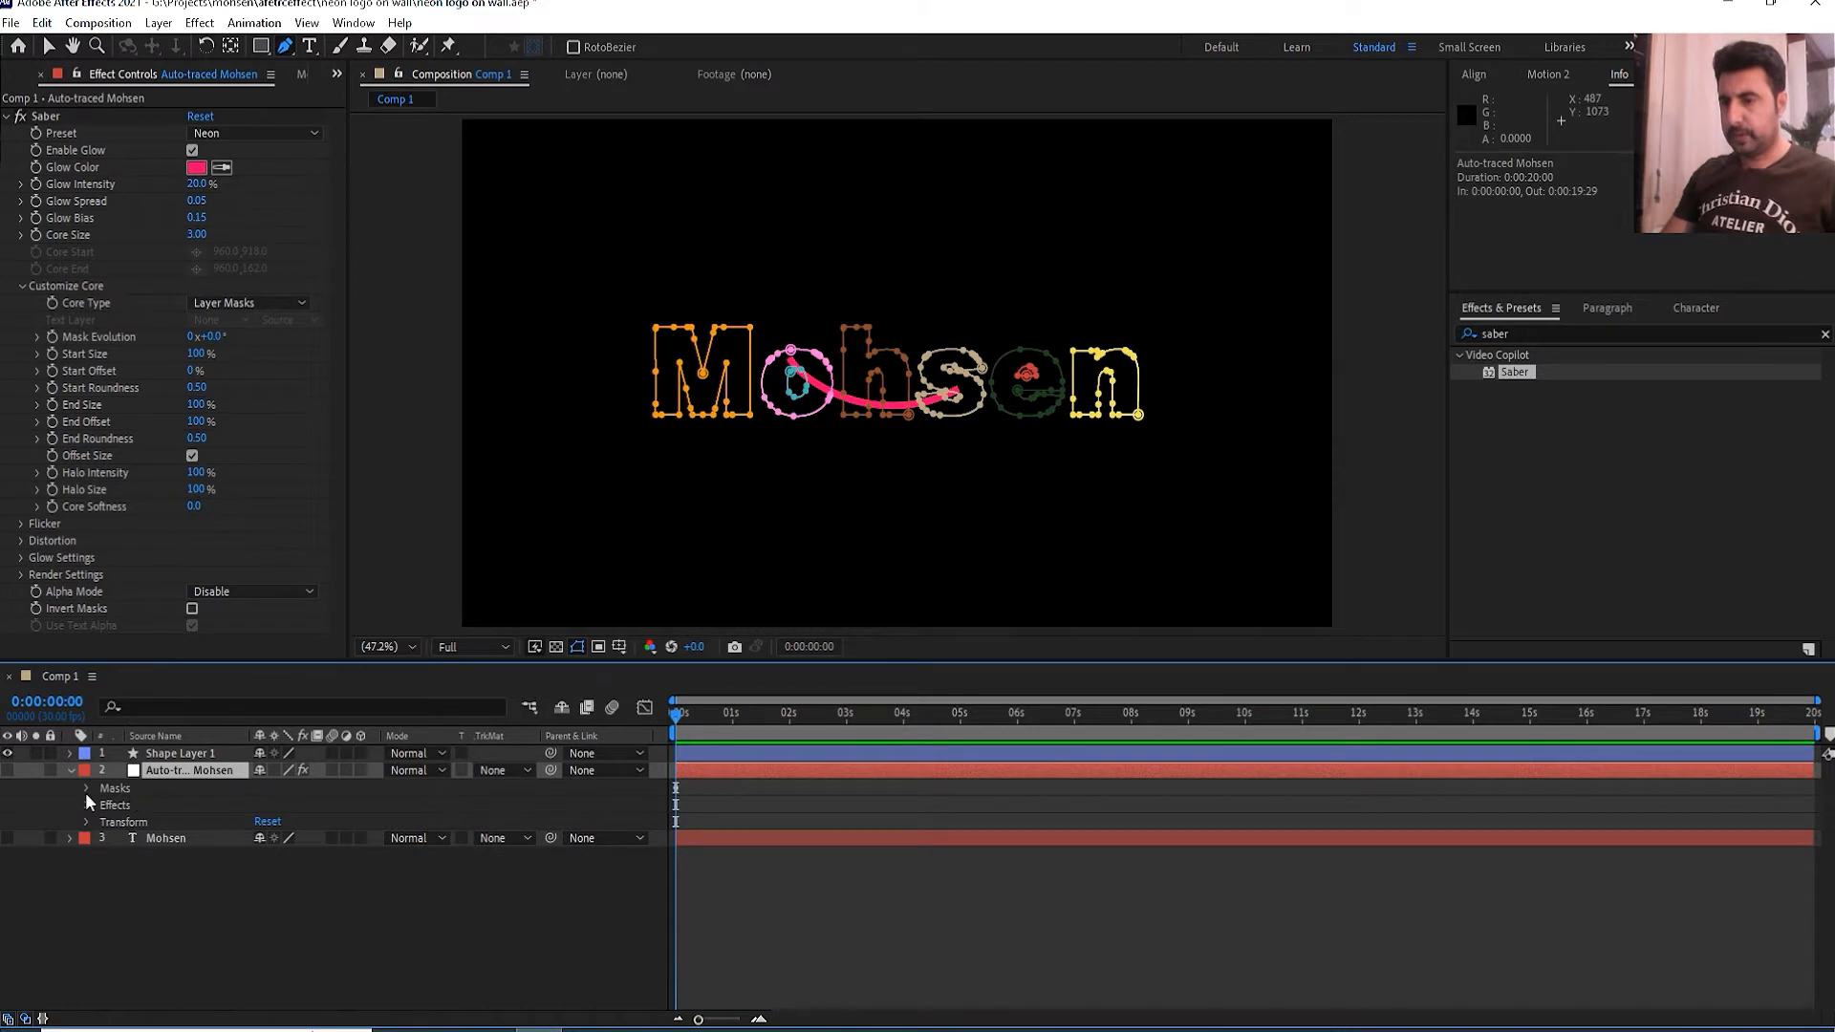
click(86, 790)
click(86, 792)
click(86, 791)
click(102, 804)
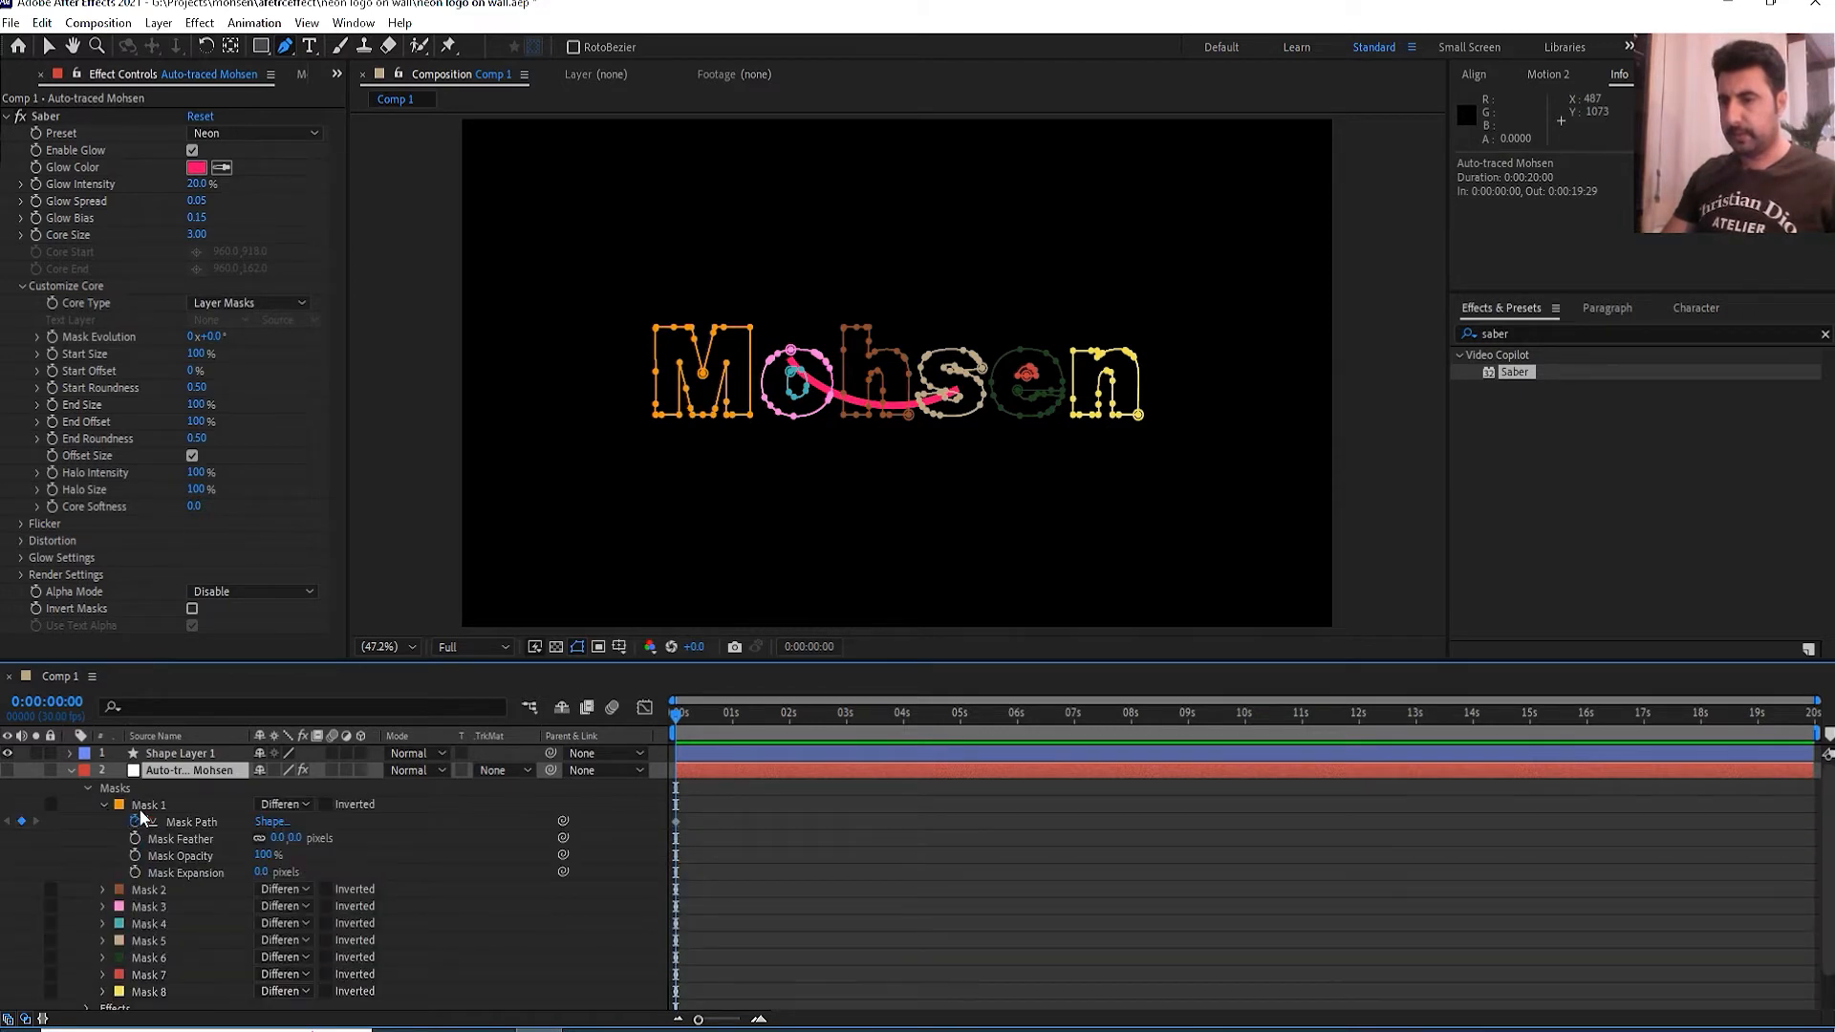
click(200, 826)
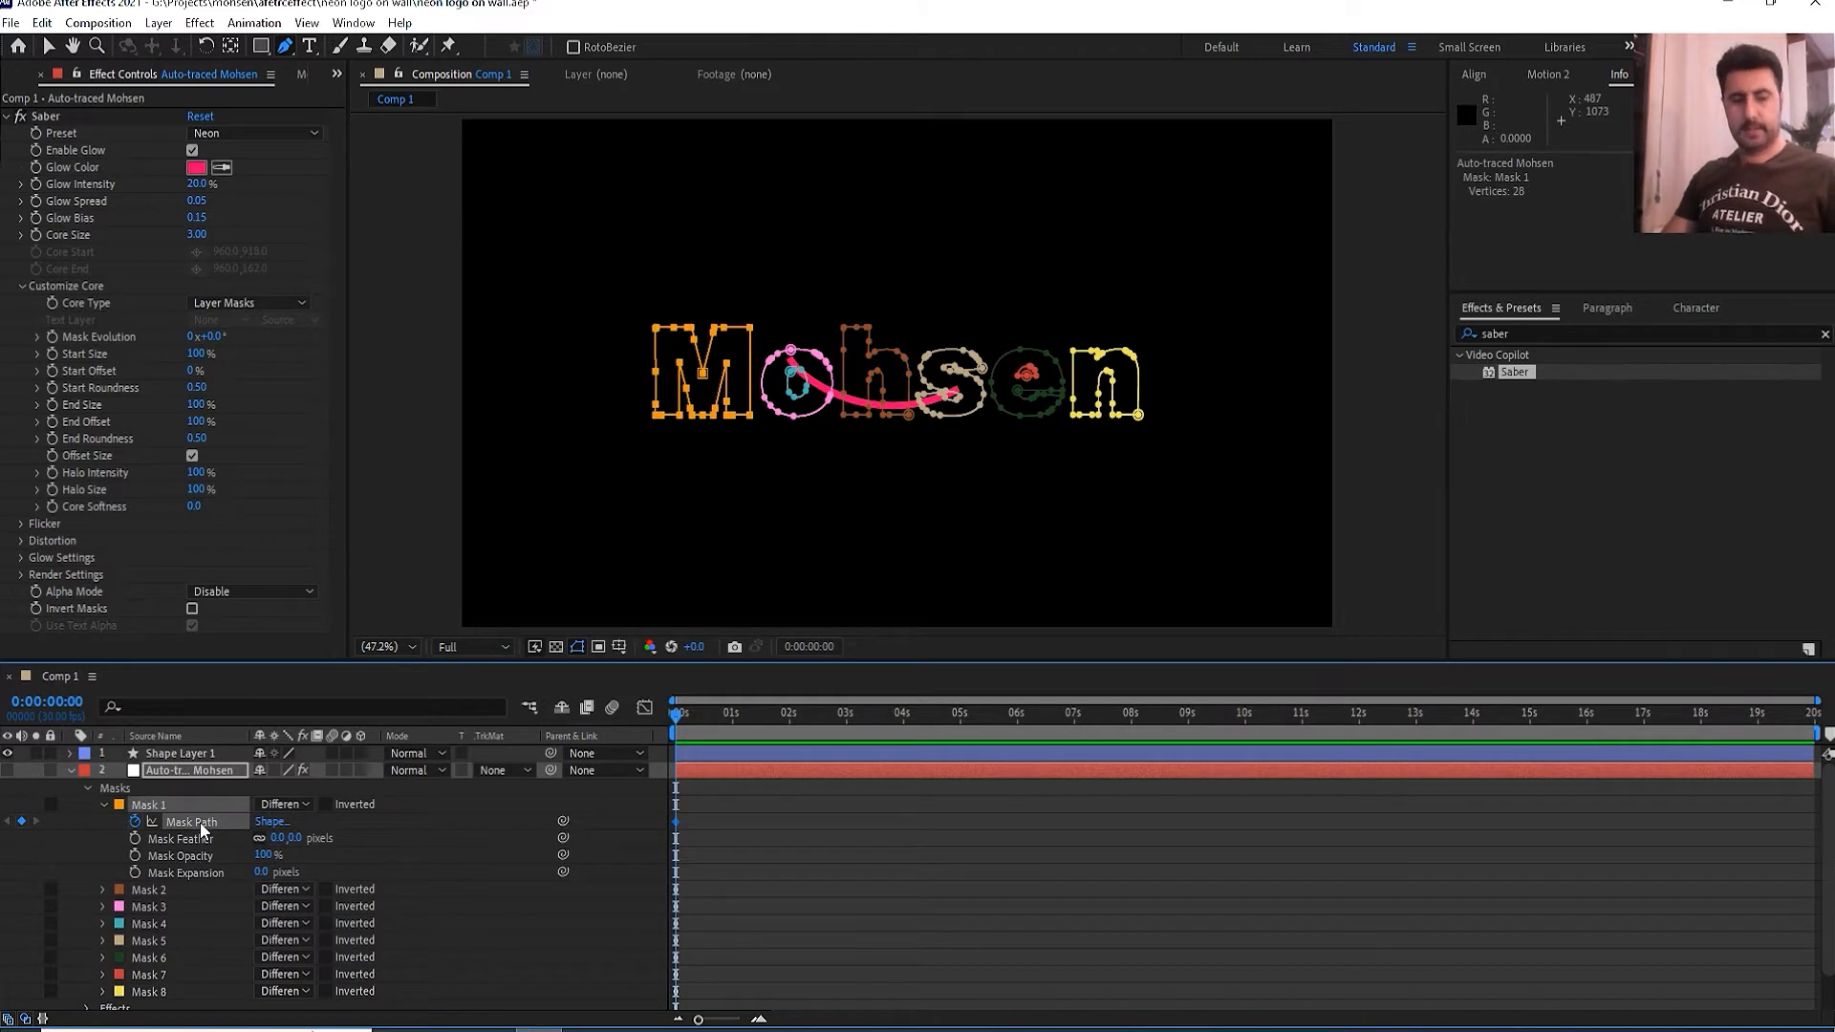
key(ctrl+c)
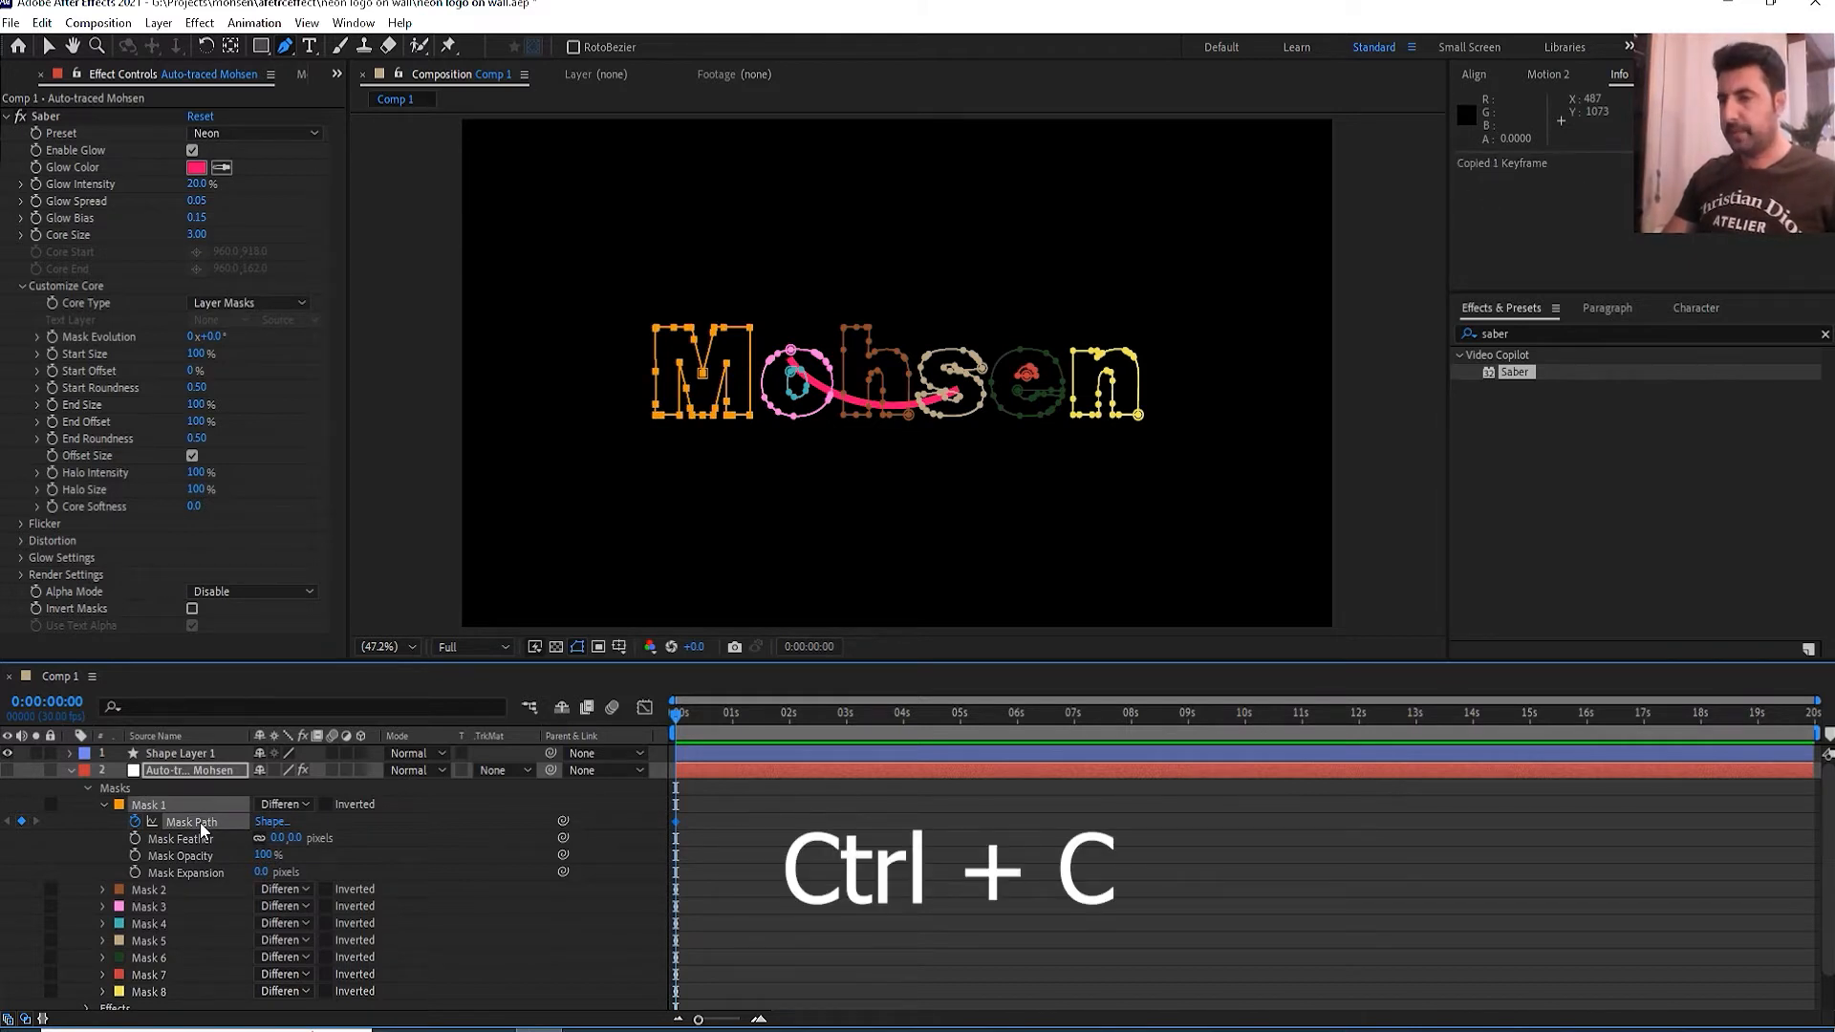
- Paste the copied mask path onto the Path property of Path 1 in the shape layer's Shape 1 group
click(186, 757)
click(68, 755)
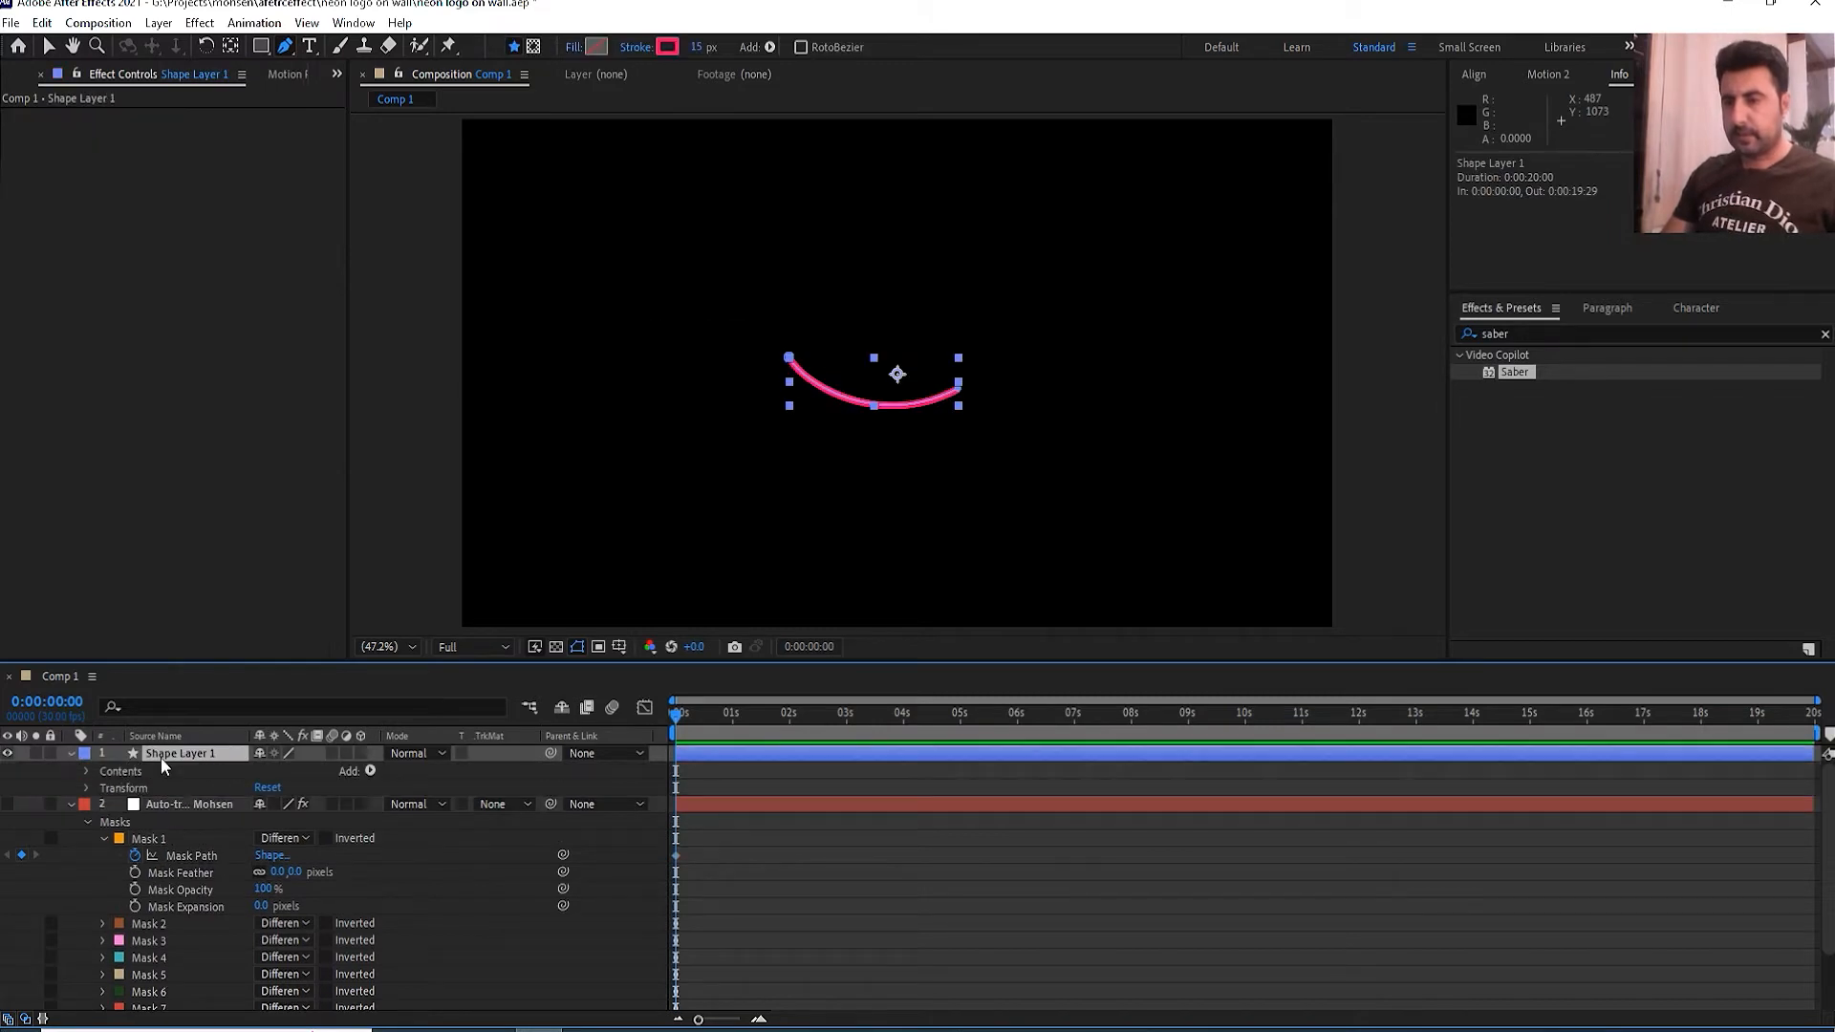
click(87, 772)
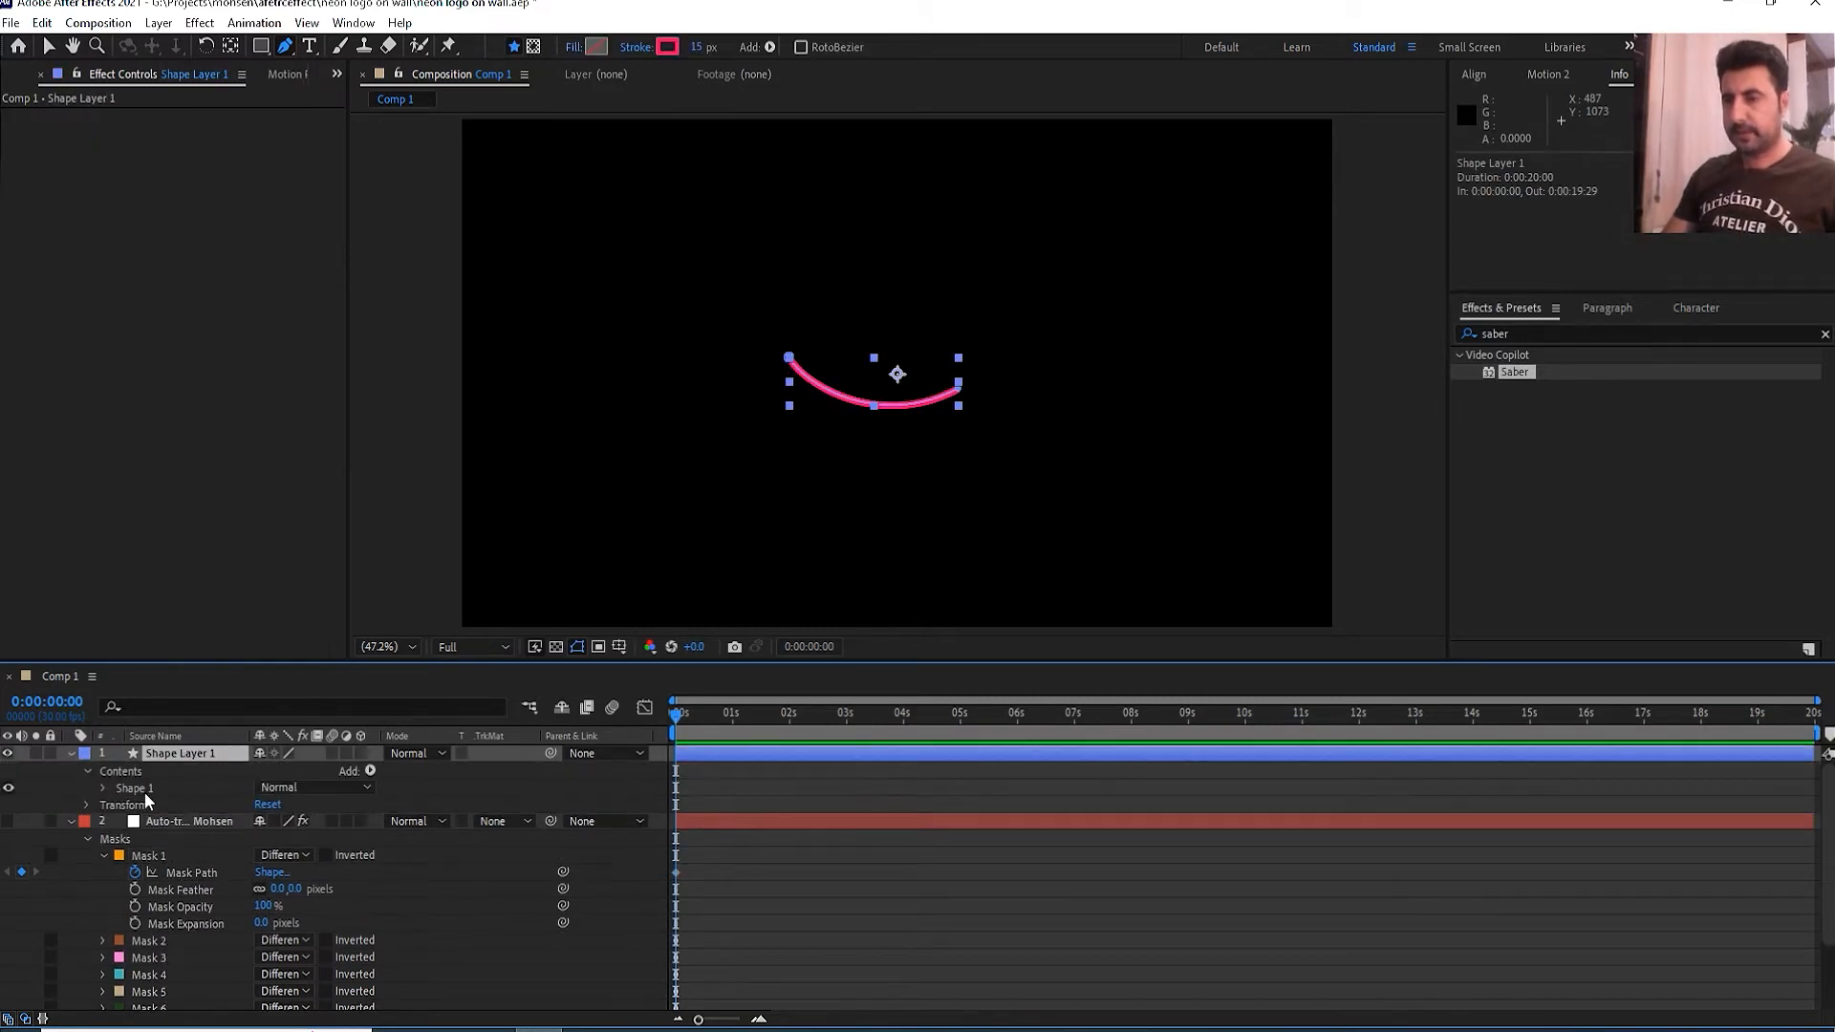
click(105, 789)
click(119, 805)
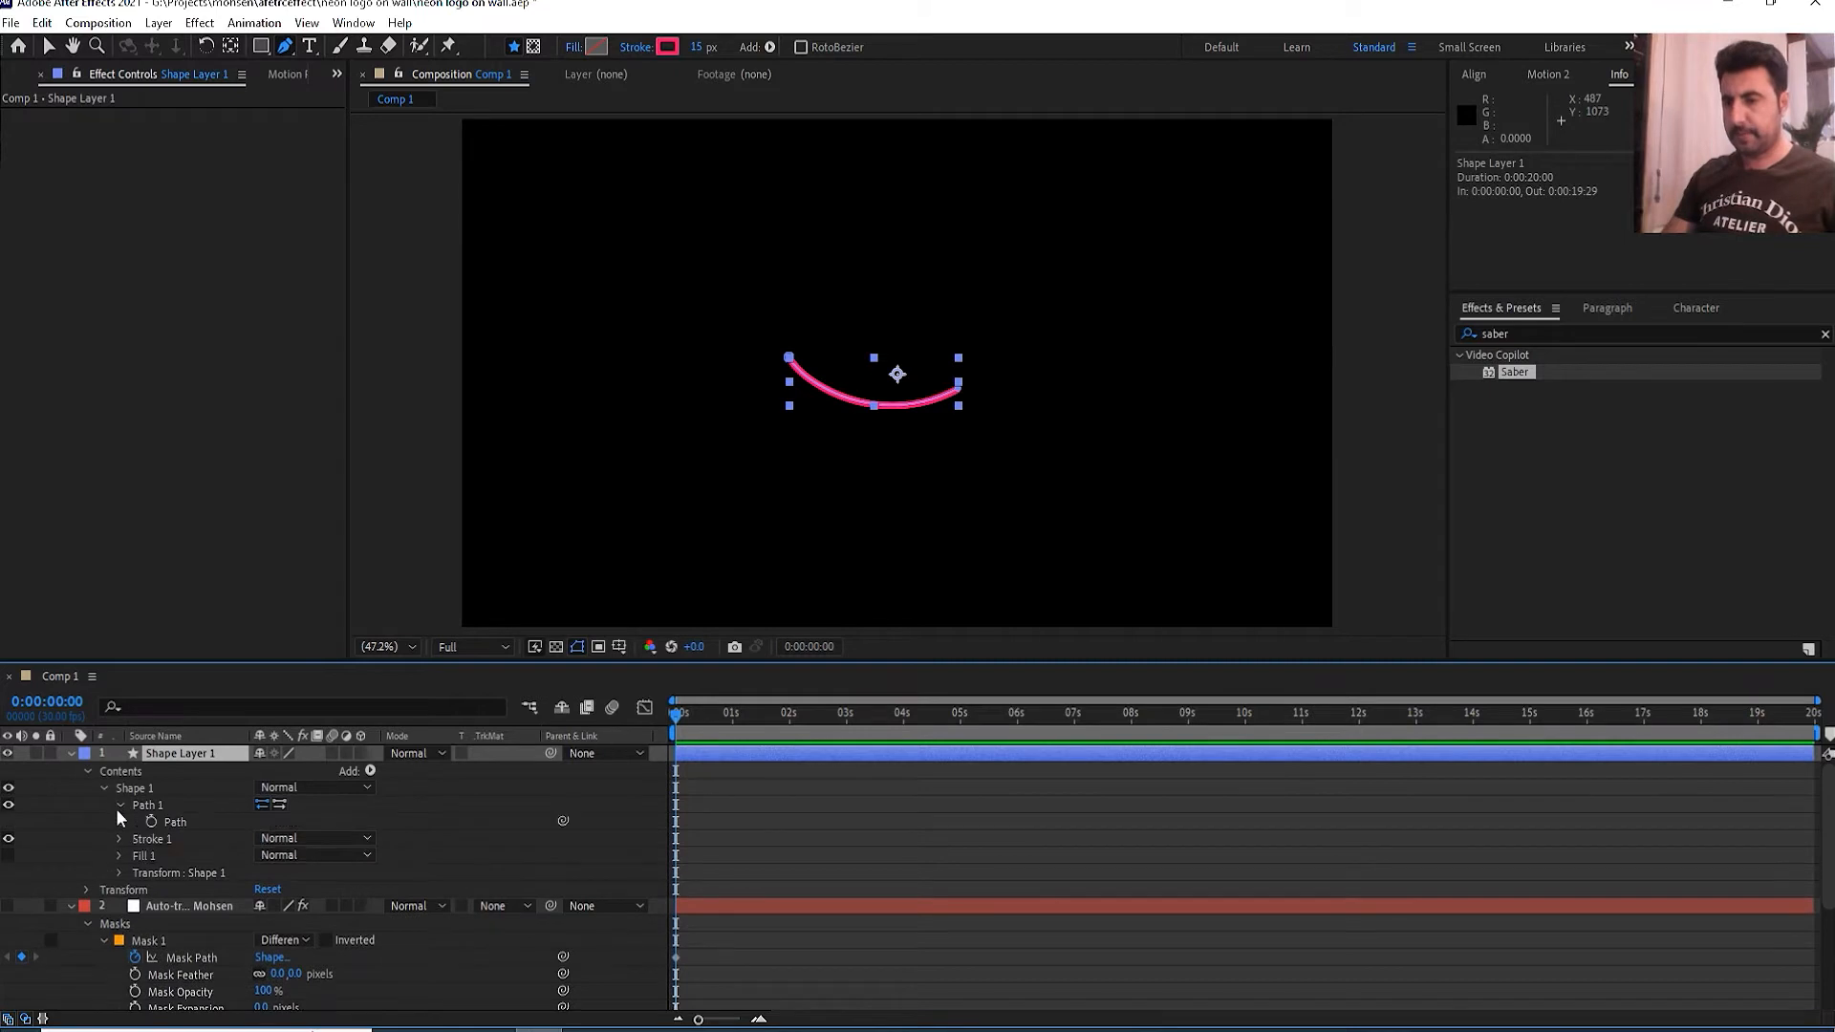
click(181, 826)
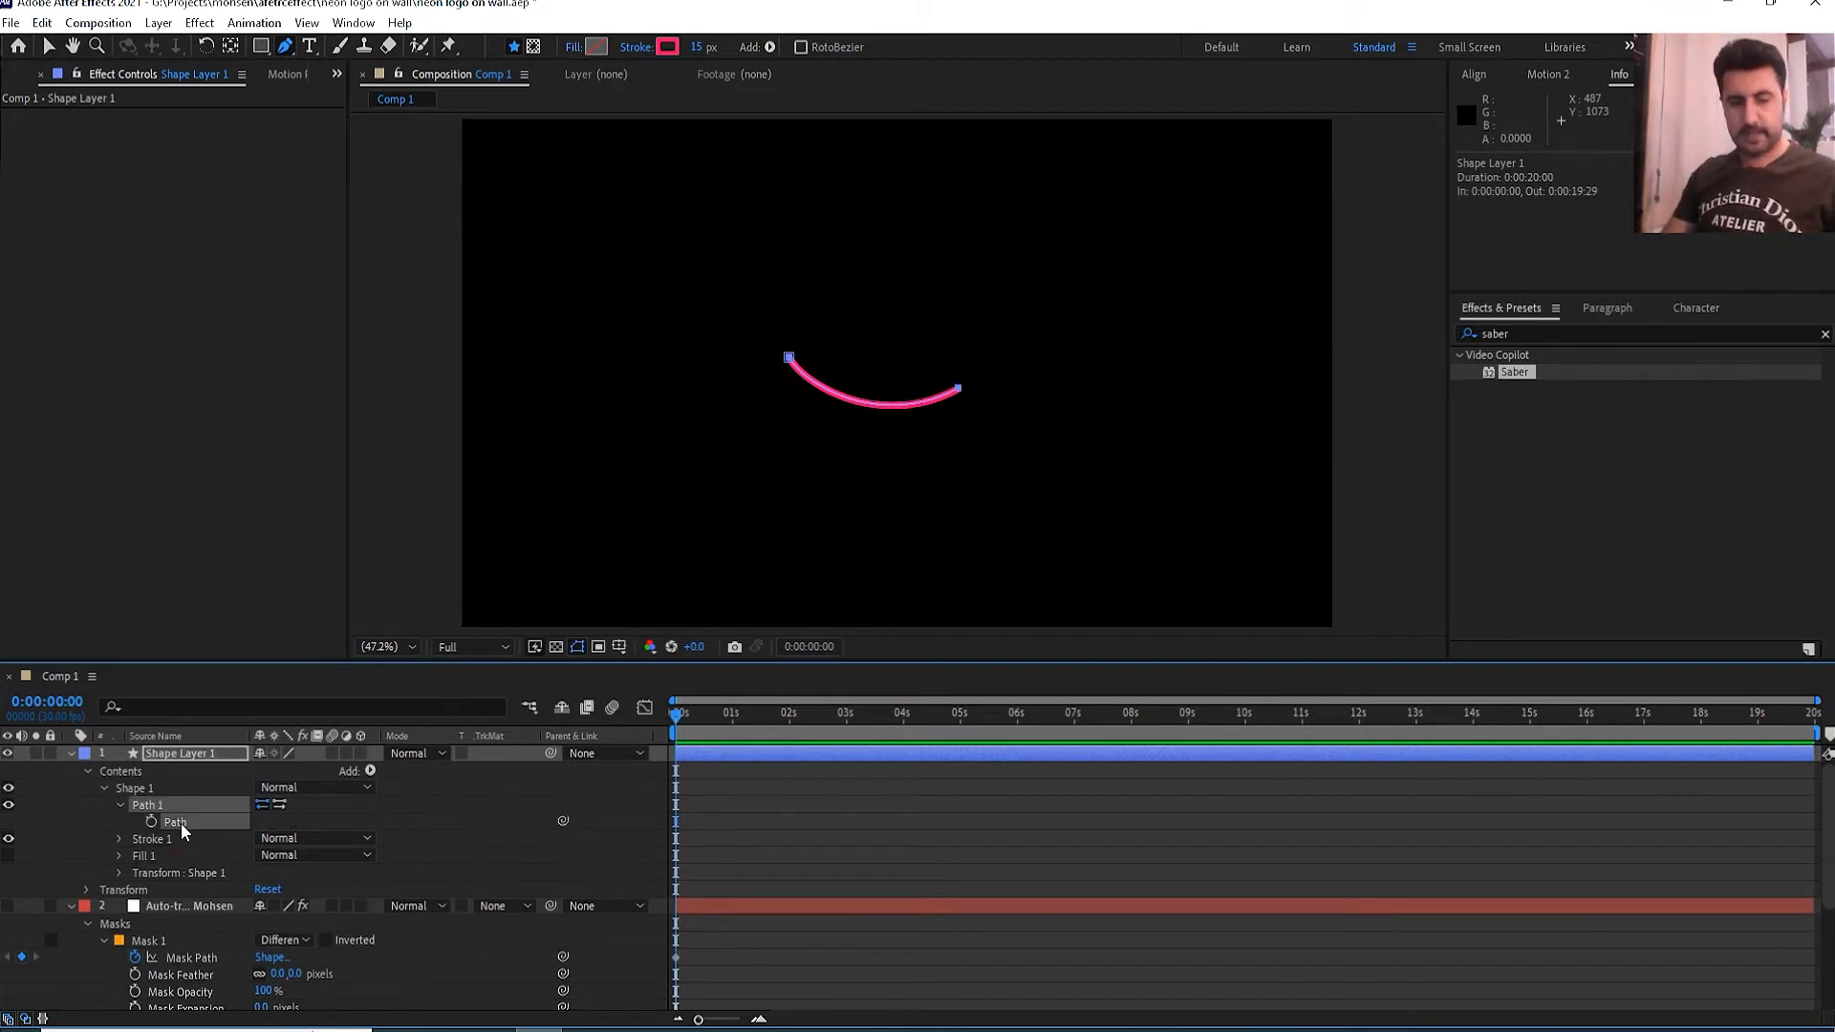
key(ctrl+v)
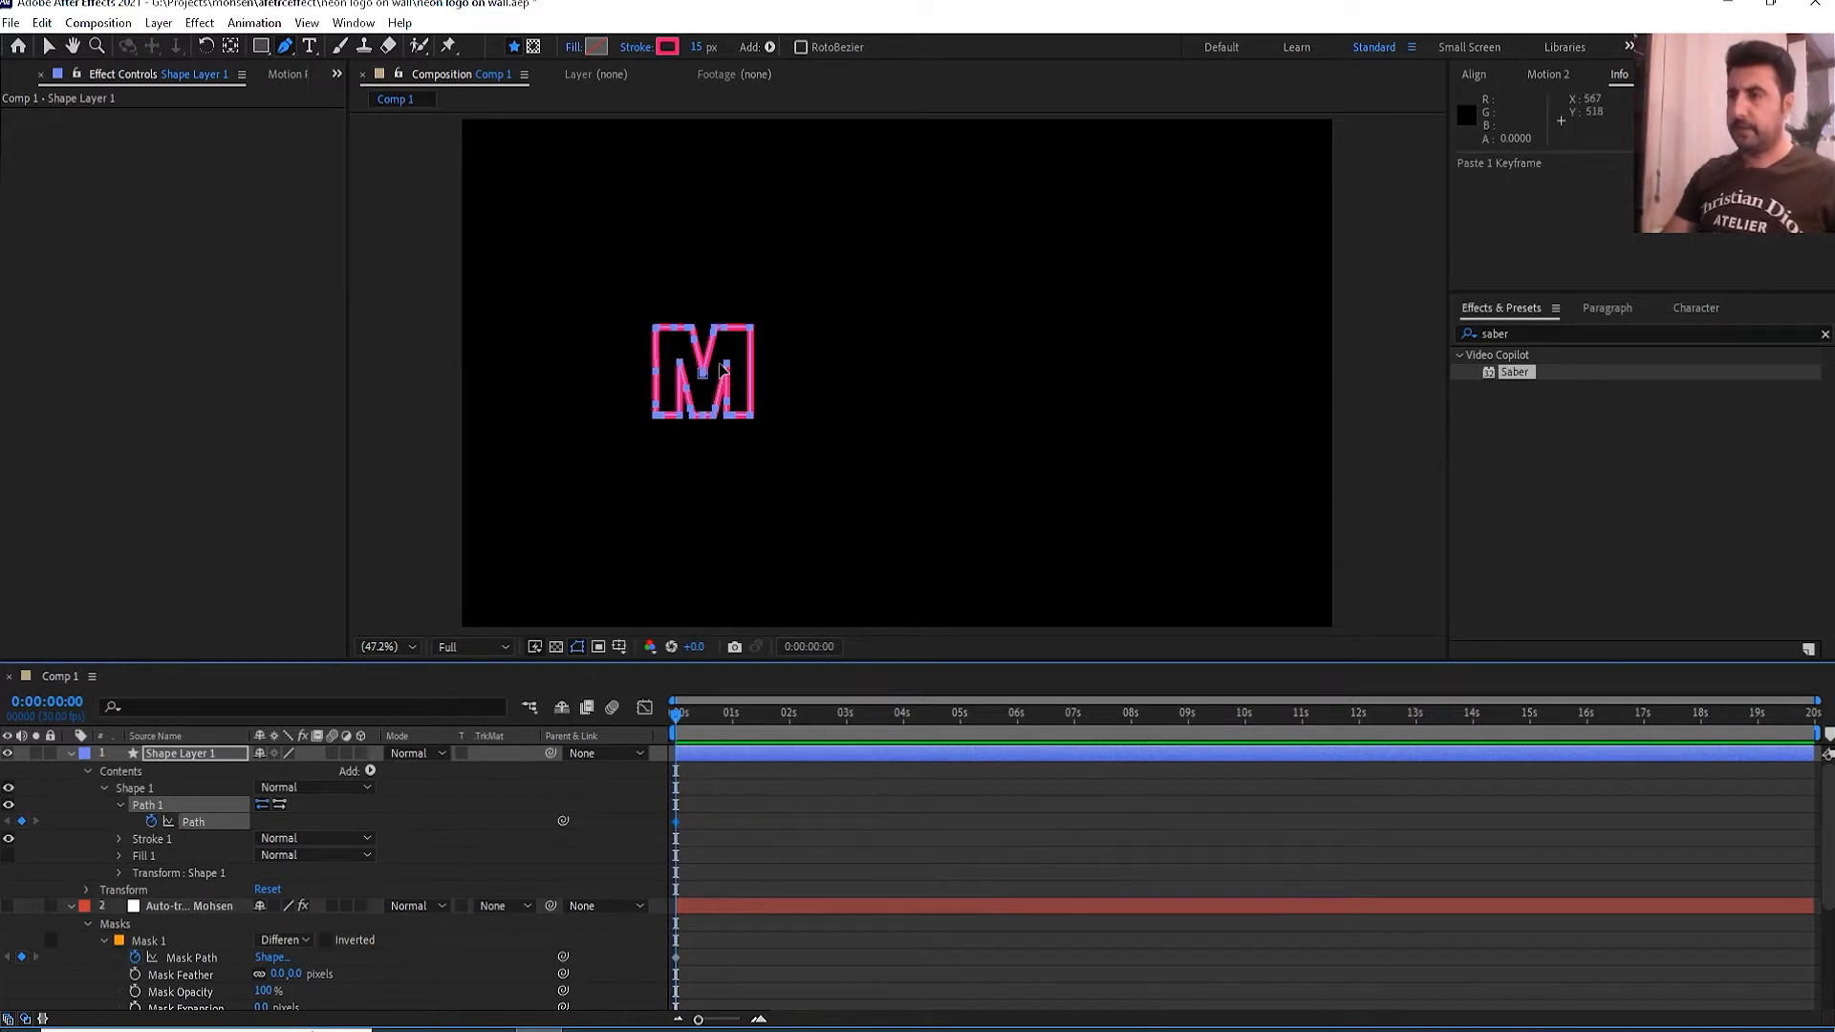
- Duplicate Path 1 inside Shape 1 and reveal the copy's Path property
scroll(101, 809, down, 1)
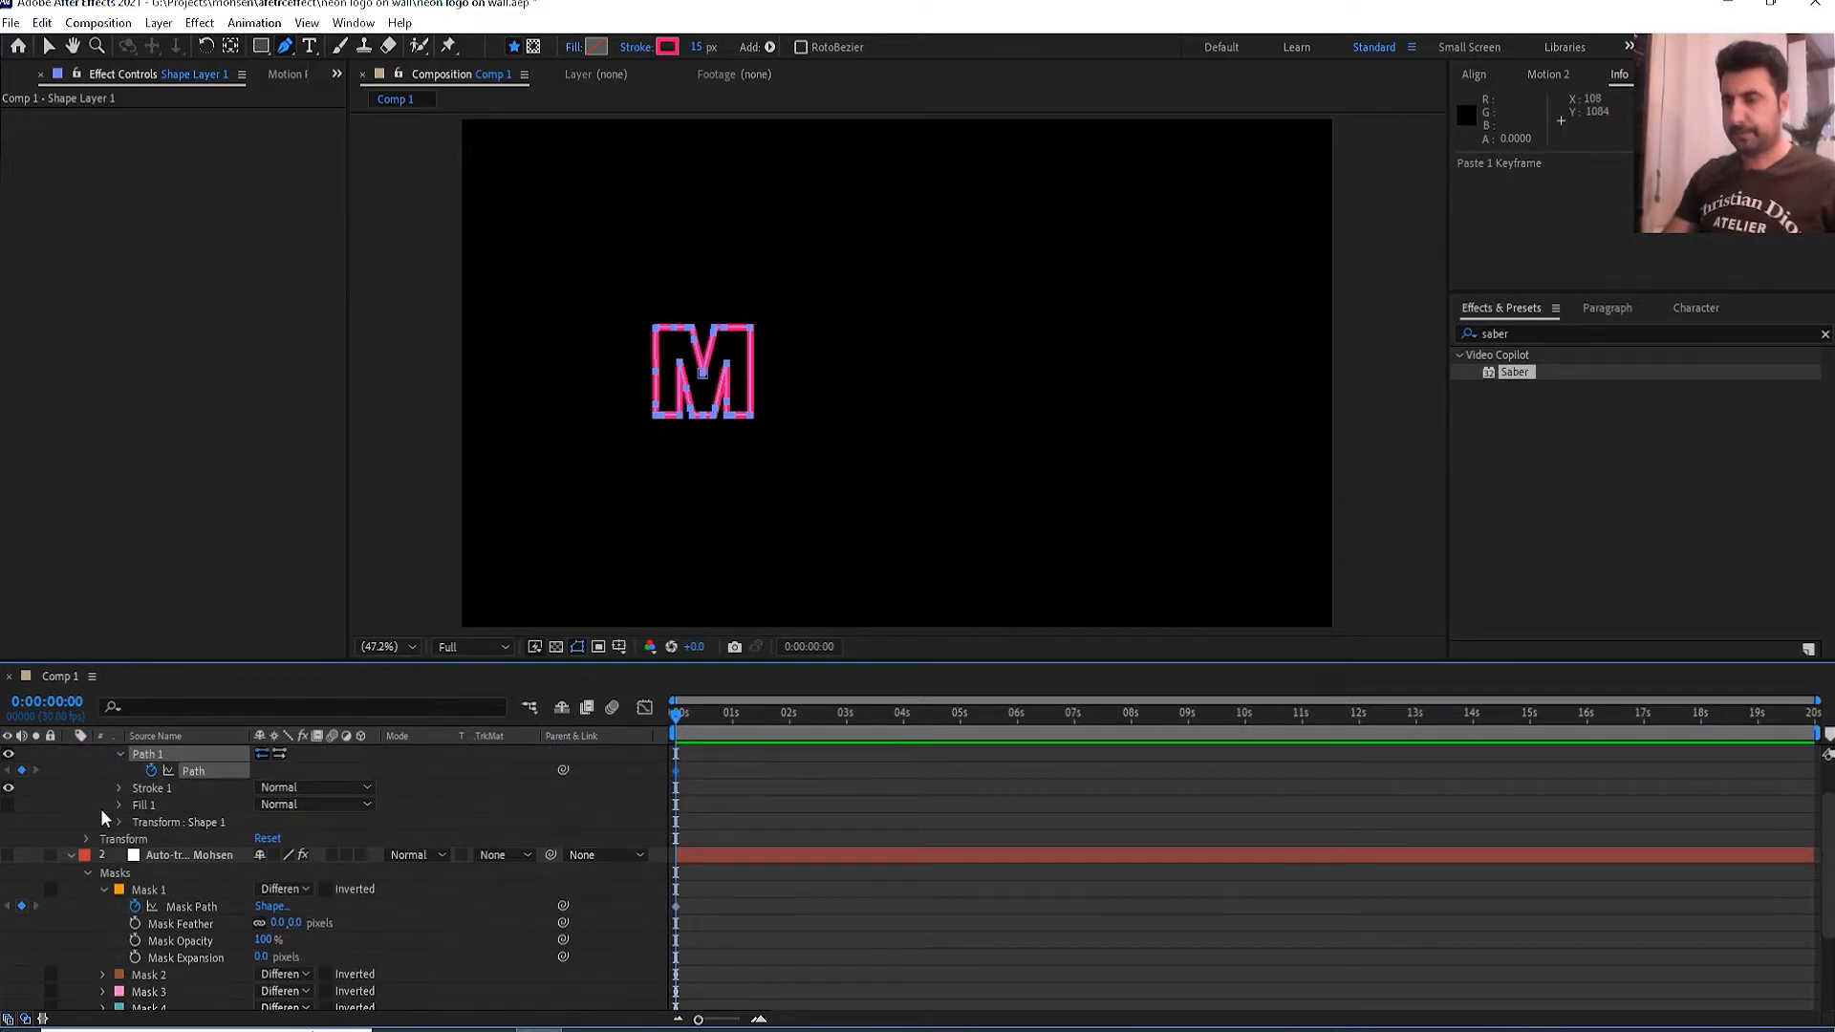
scroll(95, 803, up, 1)
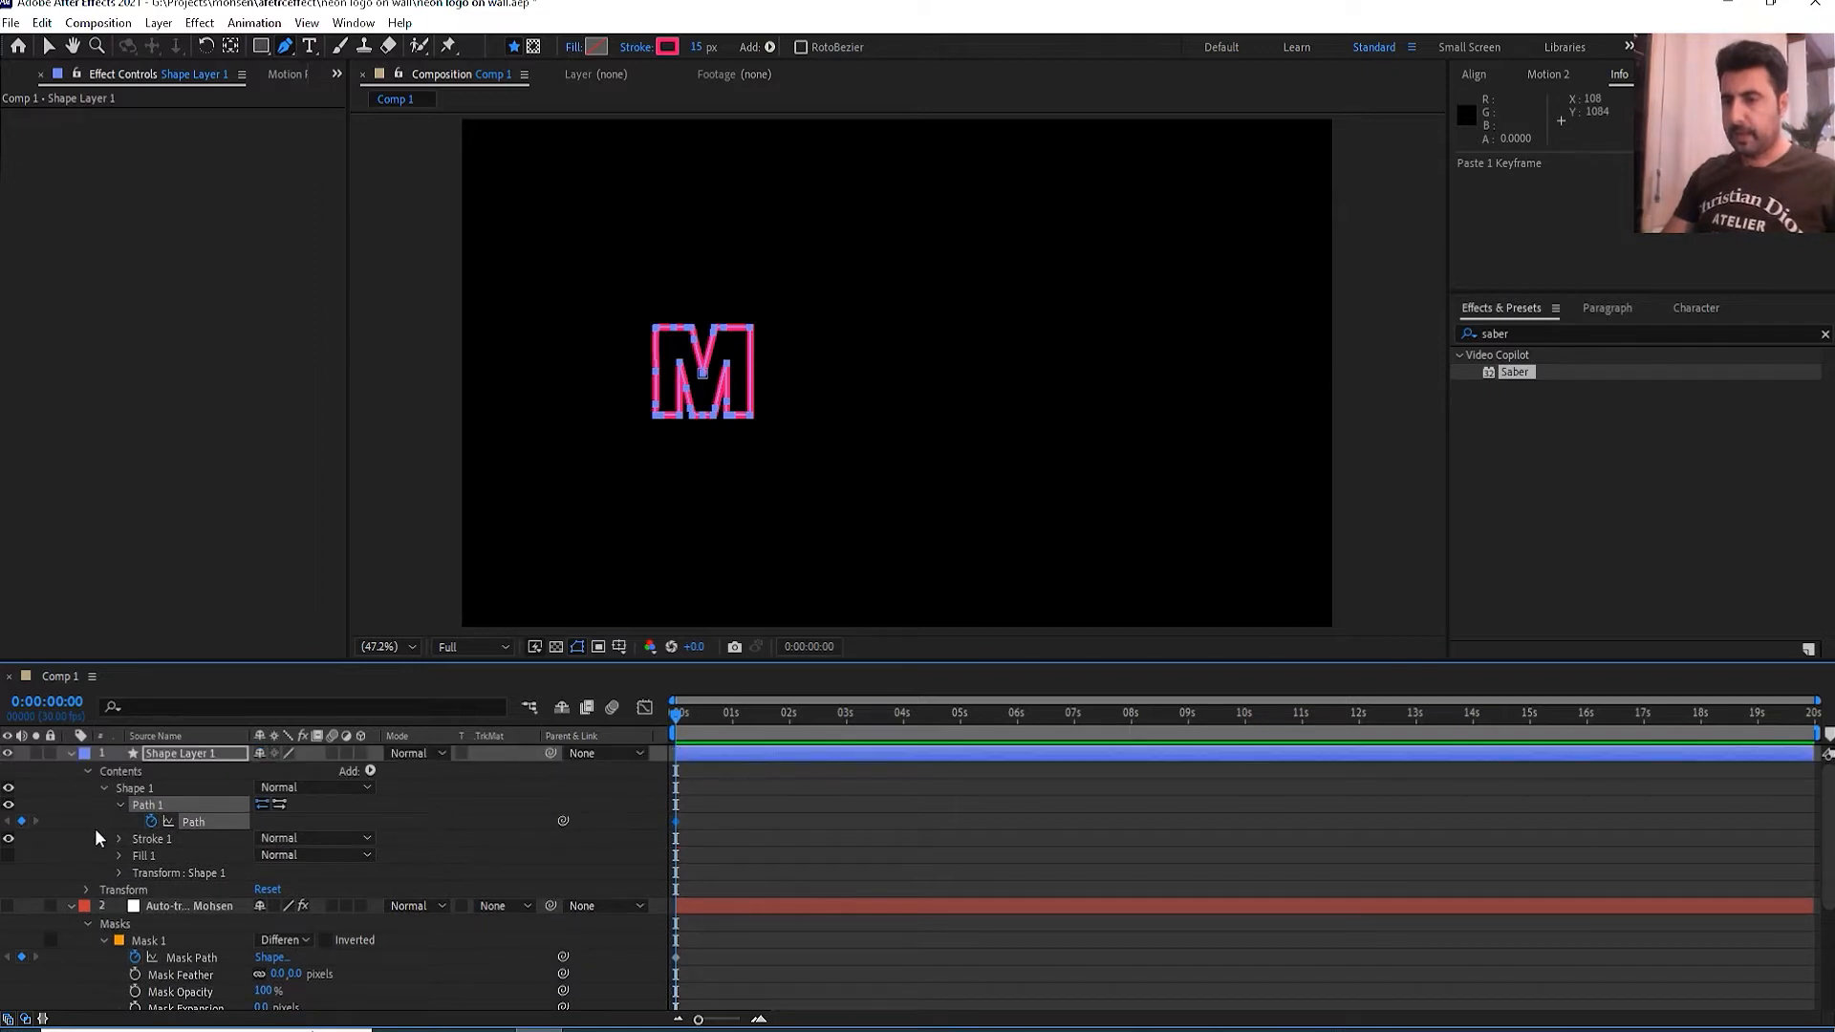
click(98, 811)
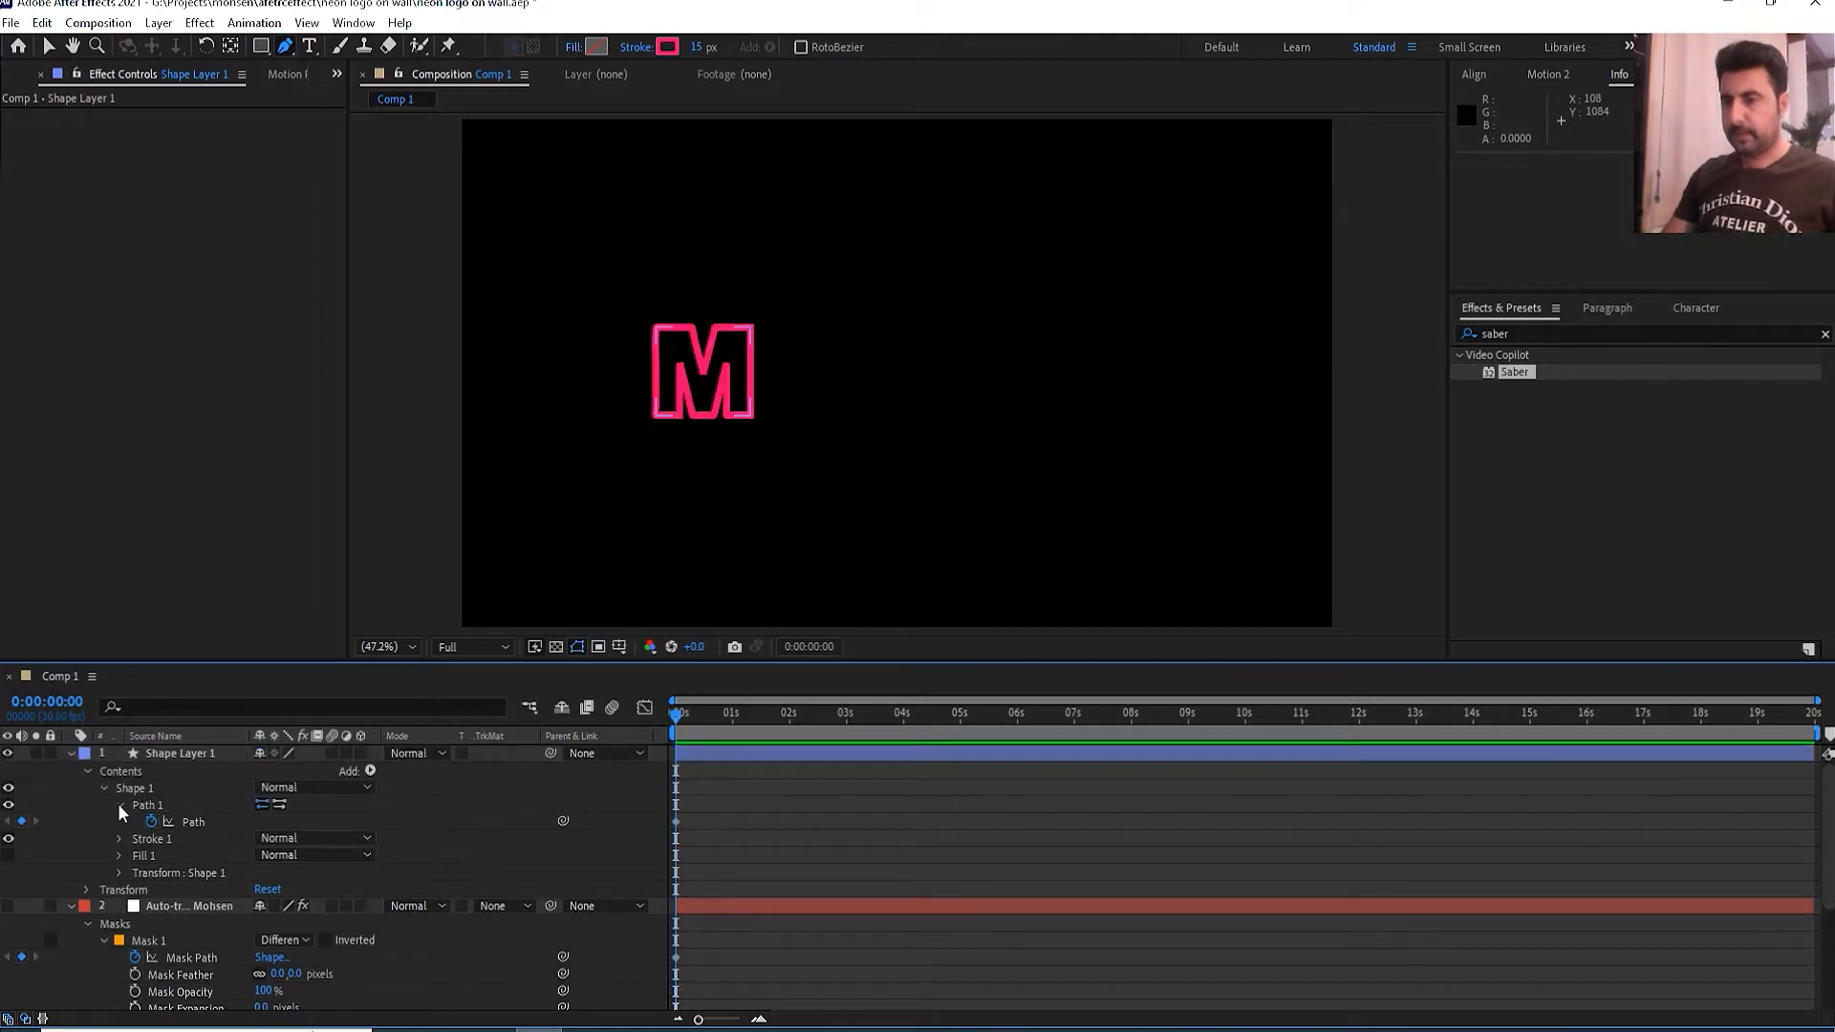
click(118, 805)
click(149, 809)
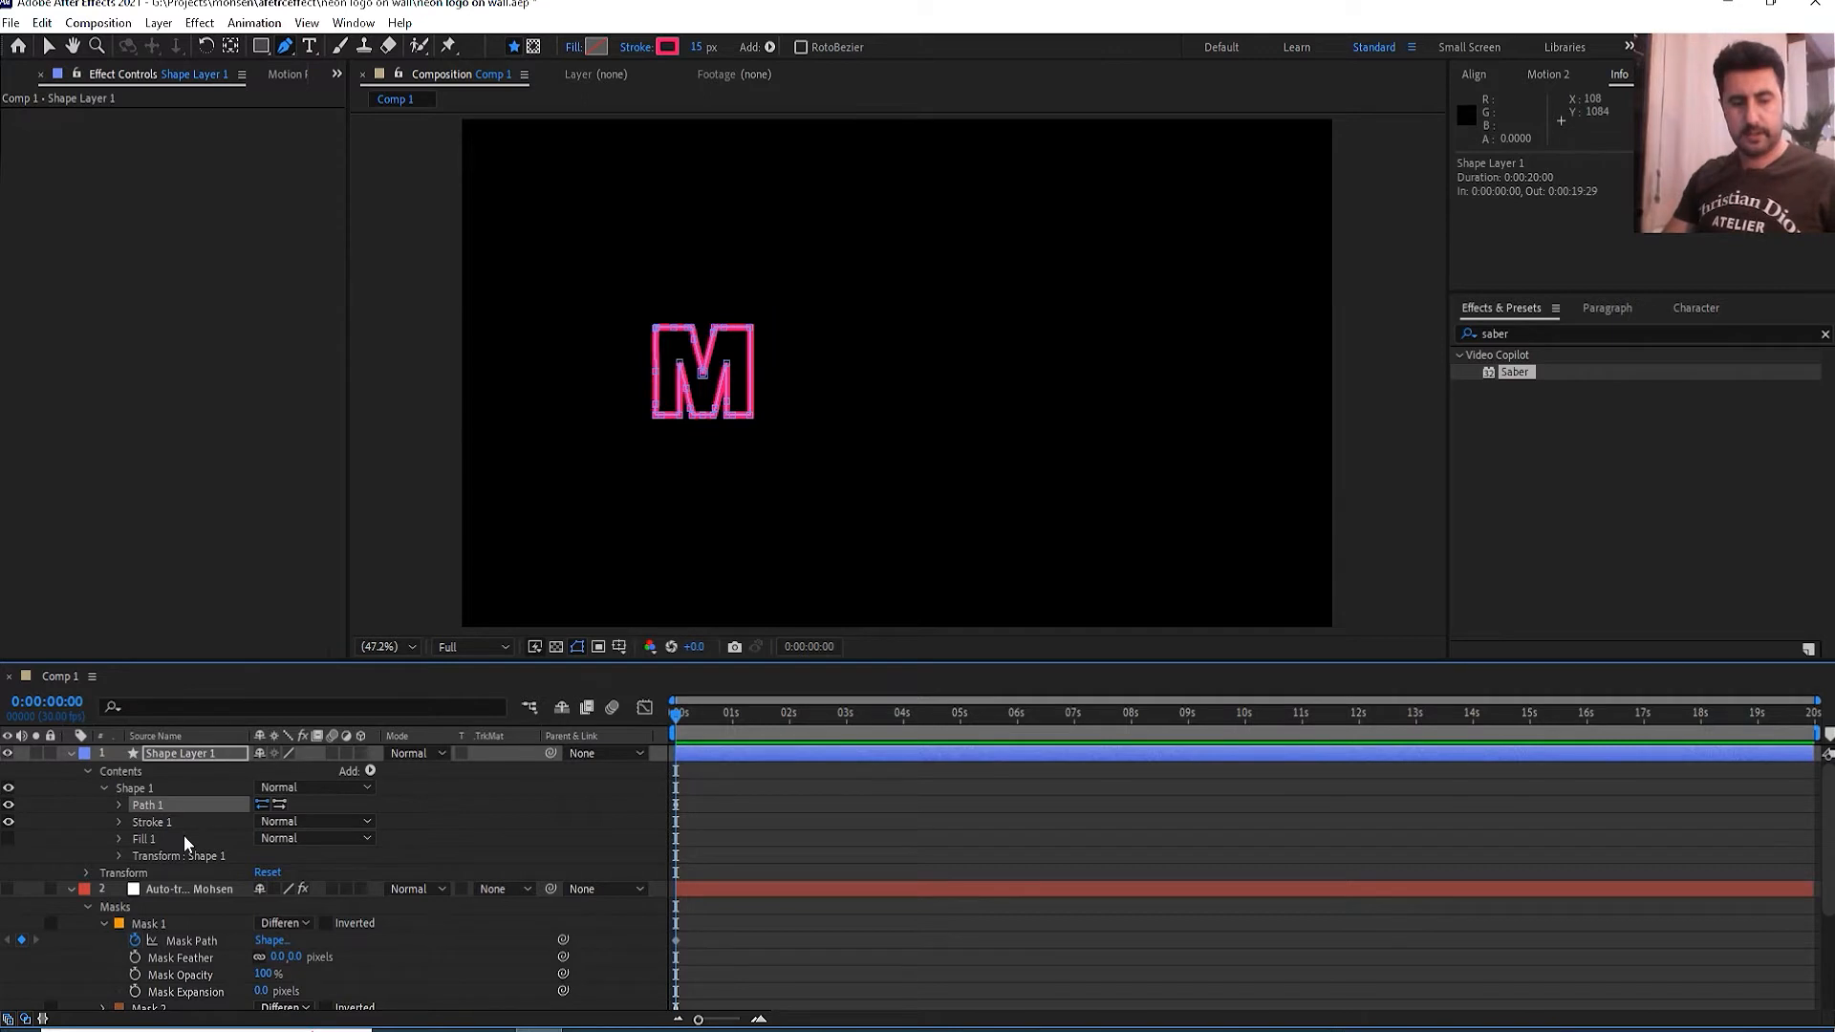
key(ctrl+d)
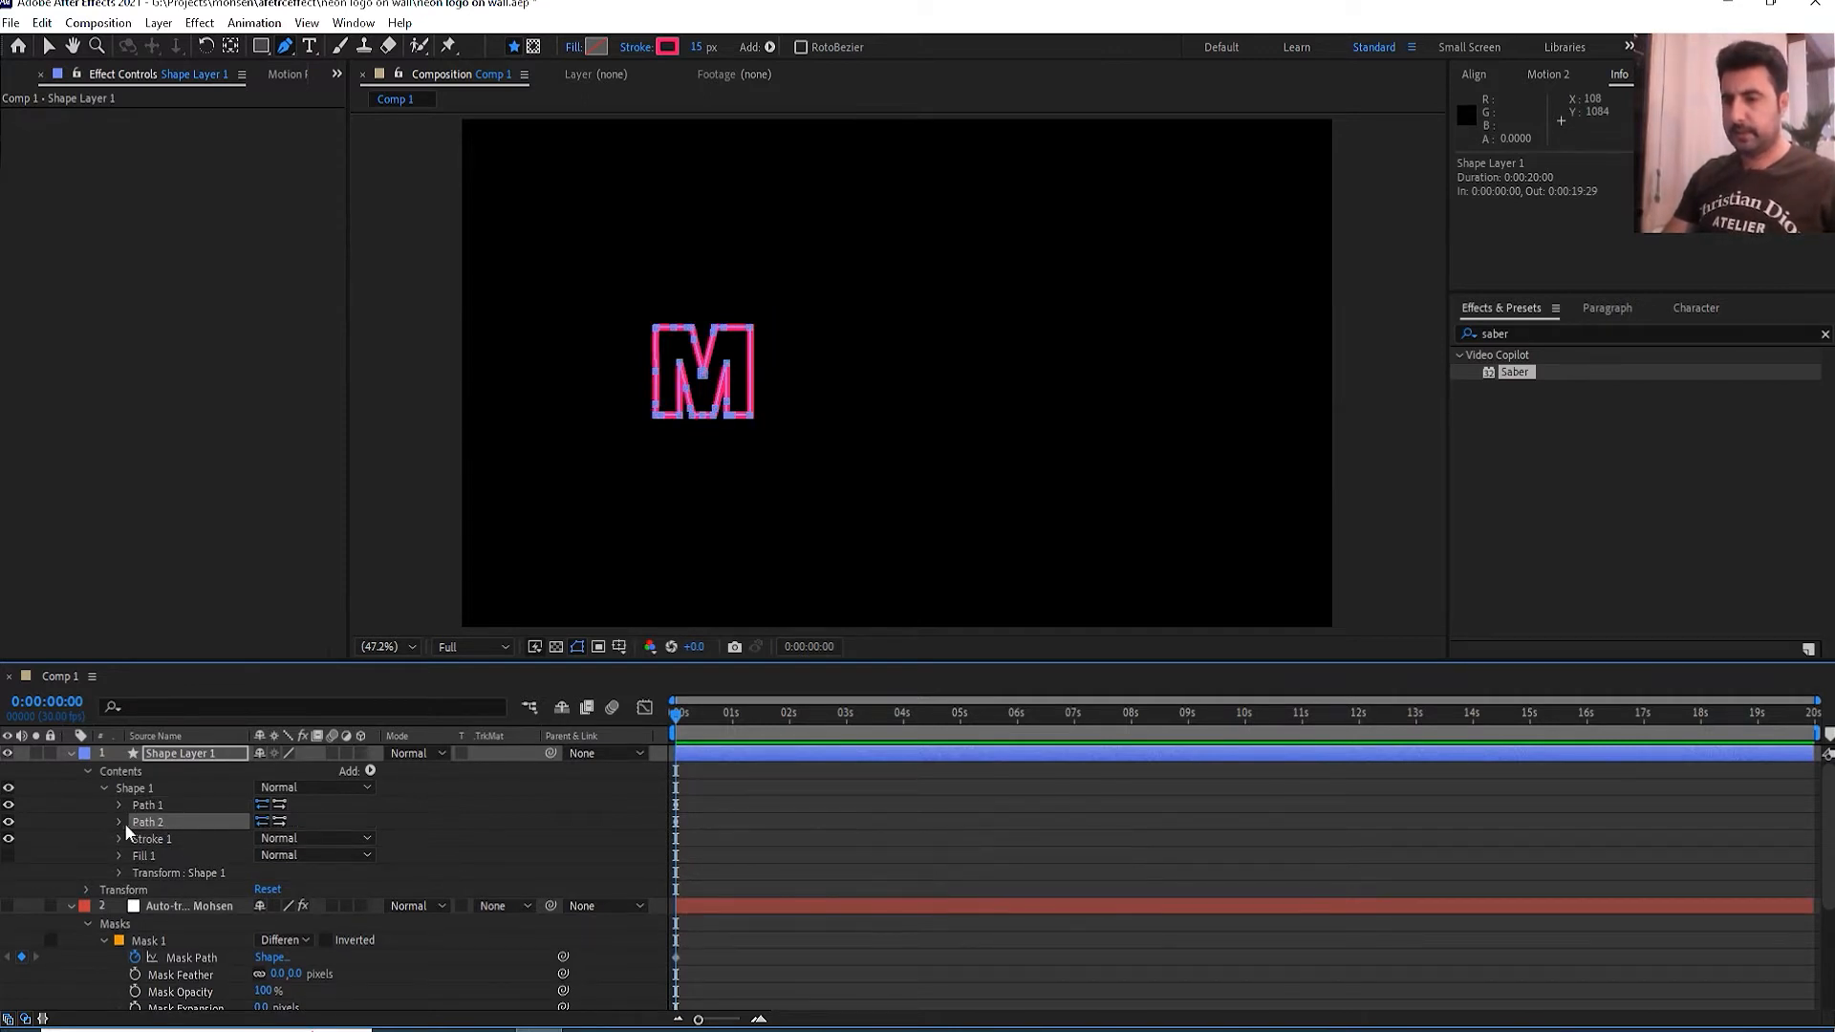
click(119, 822)
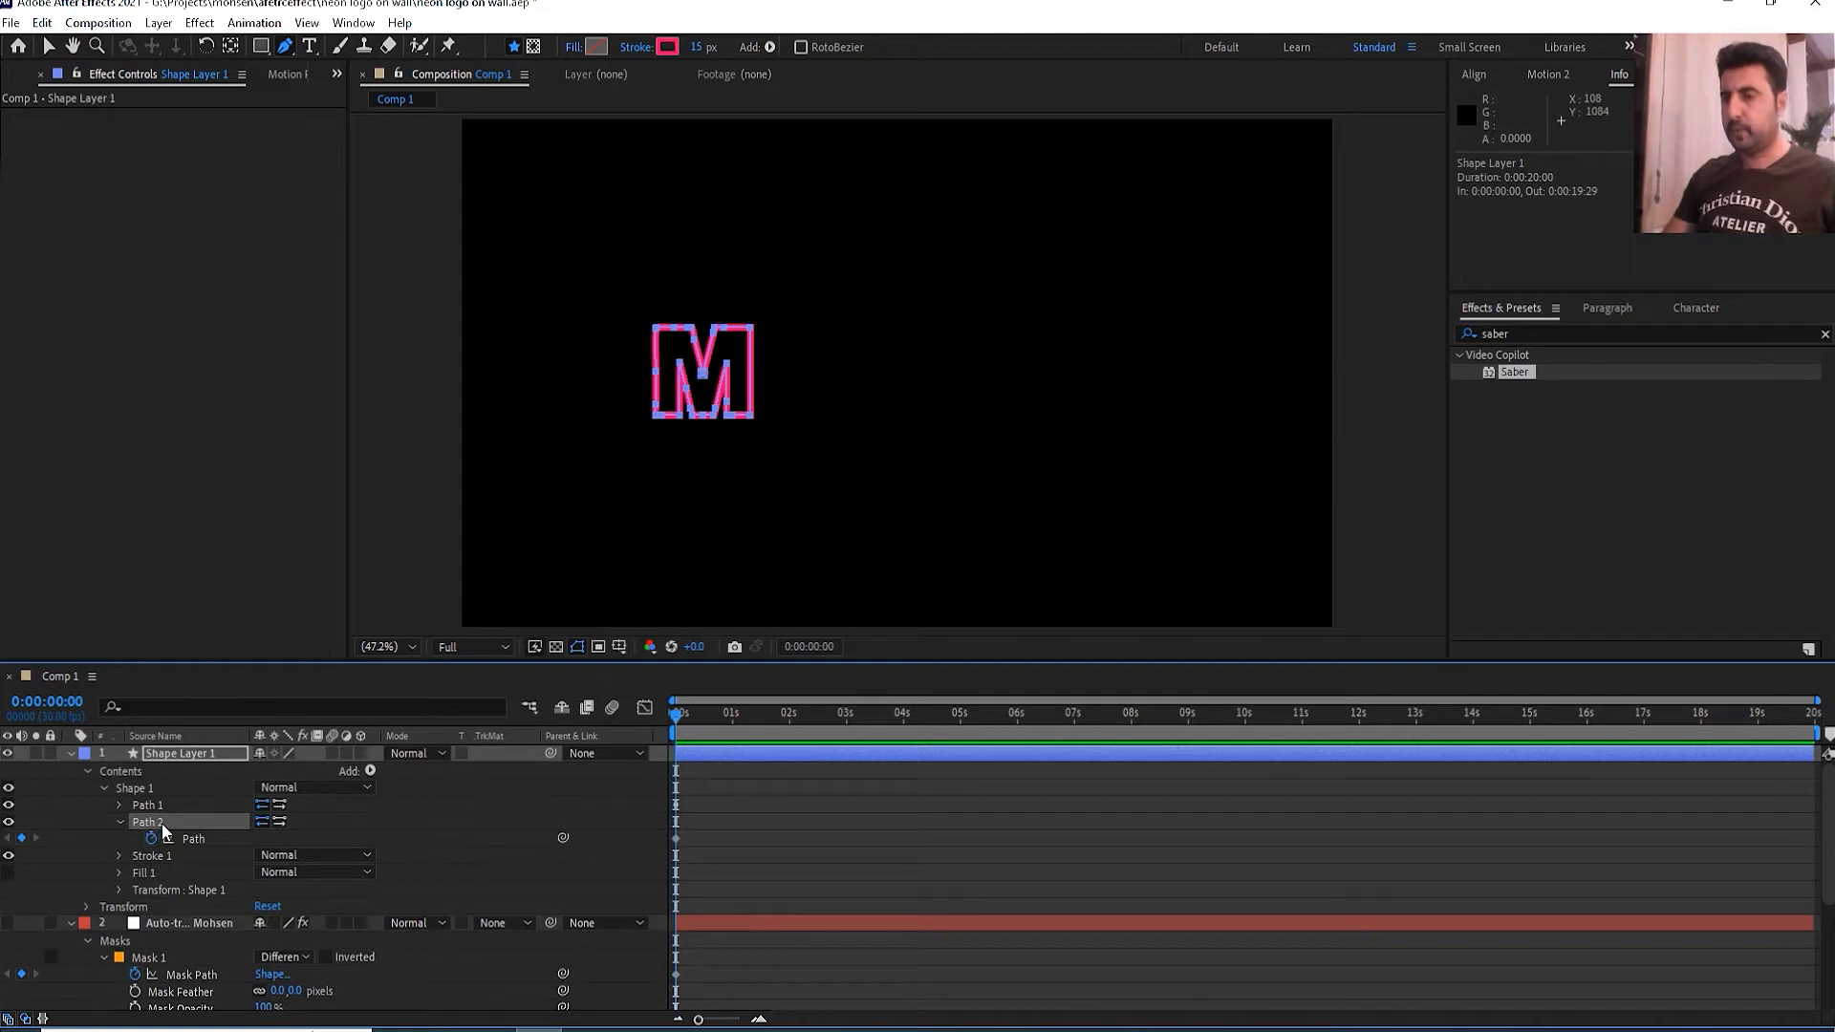
- Copy the Mask Path of Mask 2 and paste it onto the duplicated path in Shape 1
scroll(176, 818, down, 2)
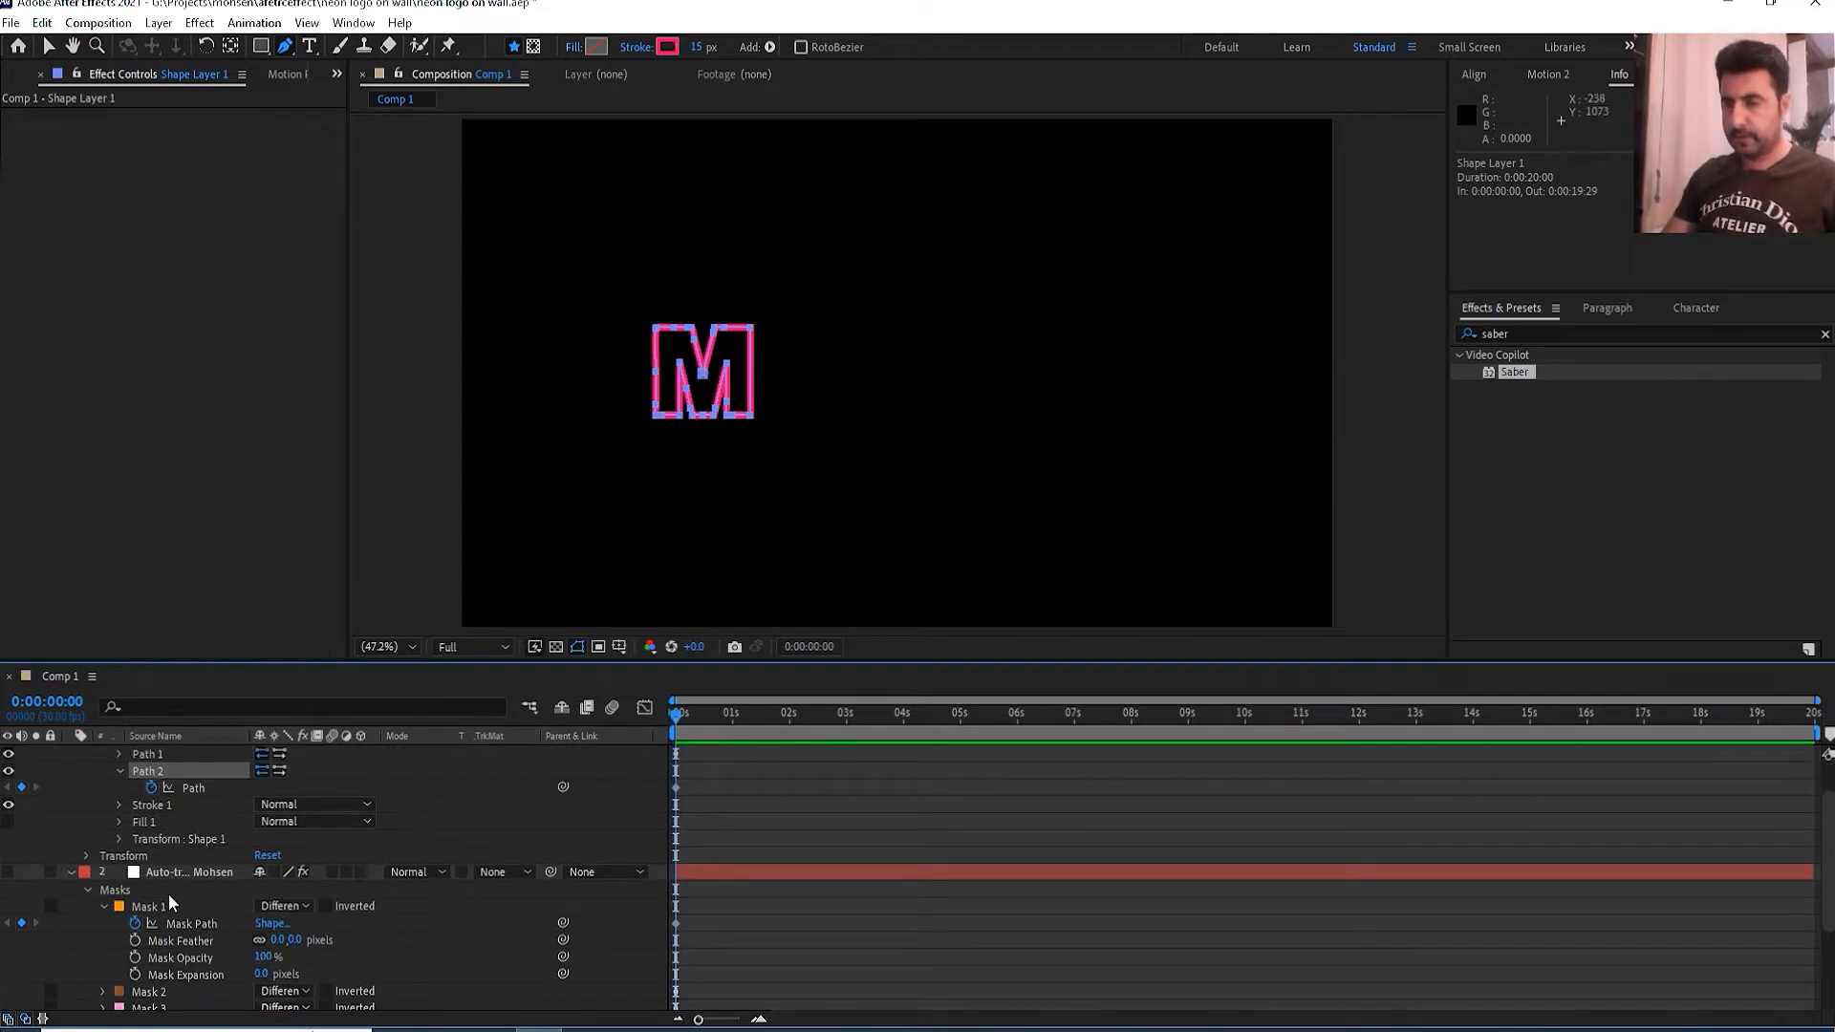
click(103, 907)
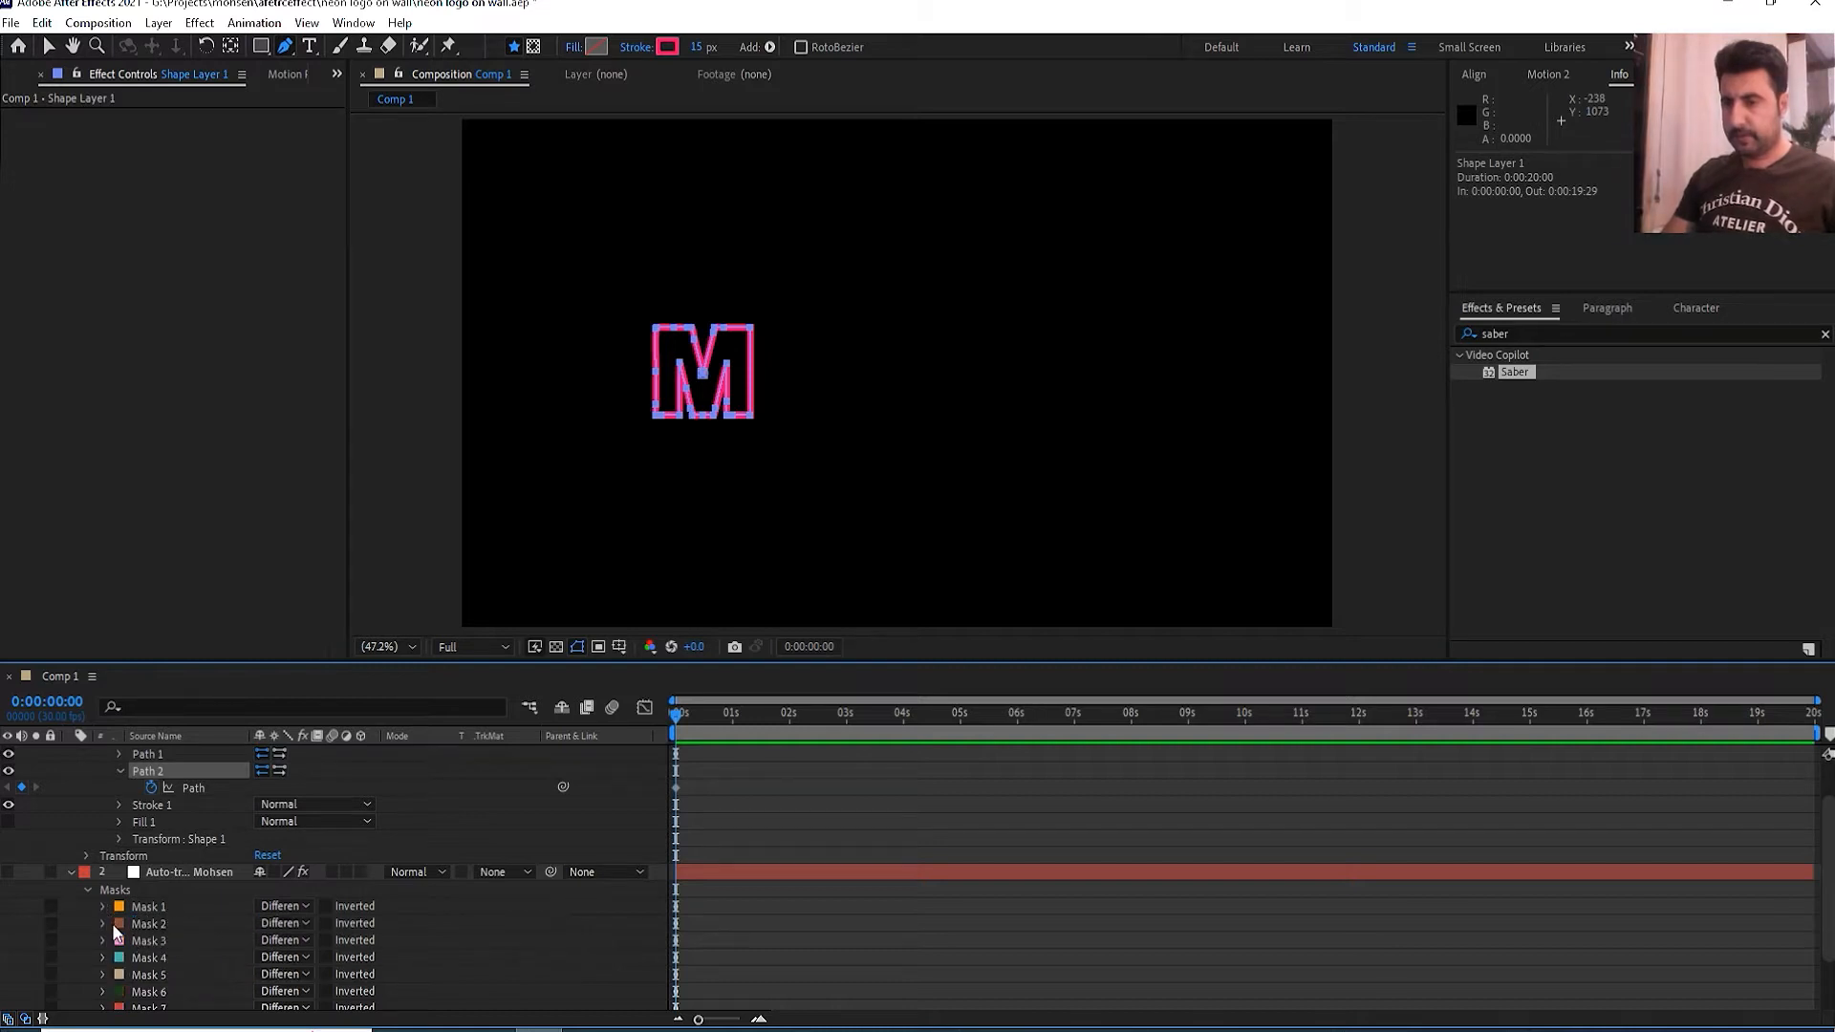
click(105, 926)
scroll(186, 913, down, 2)
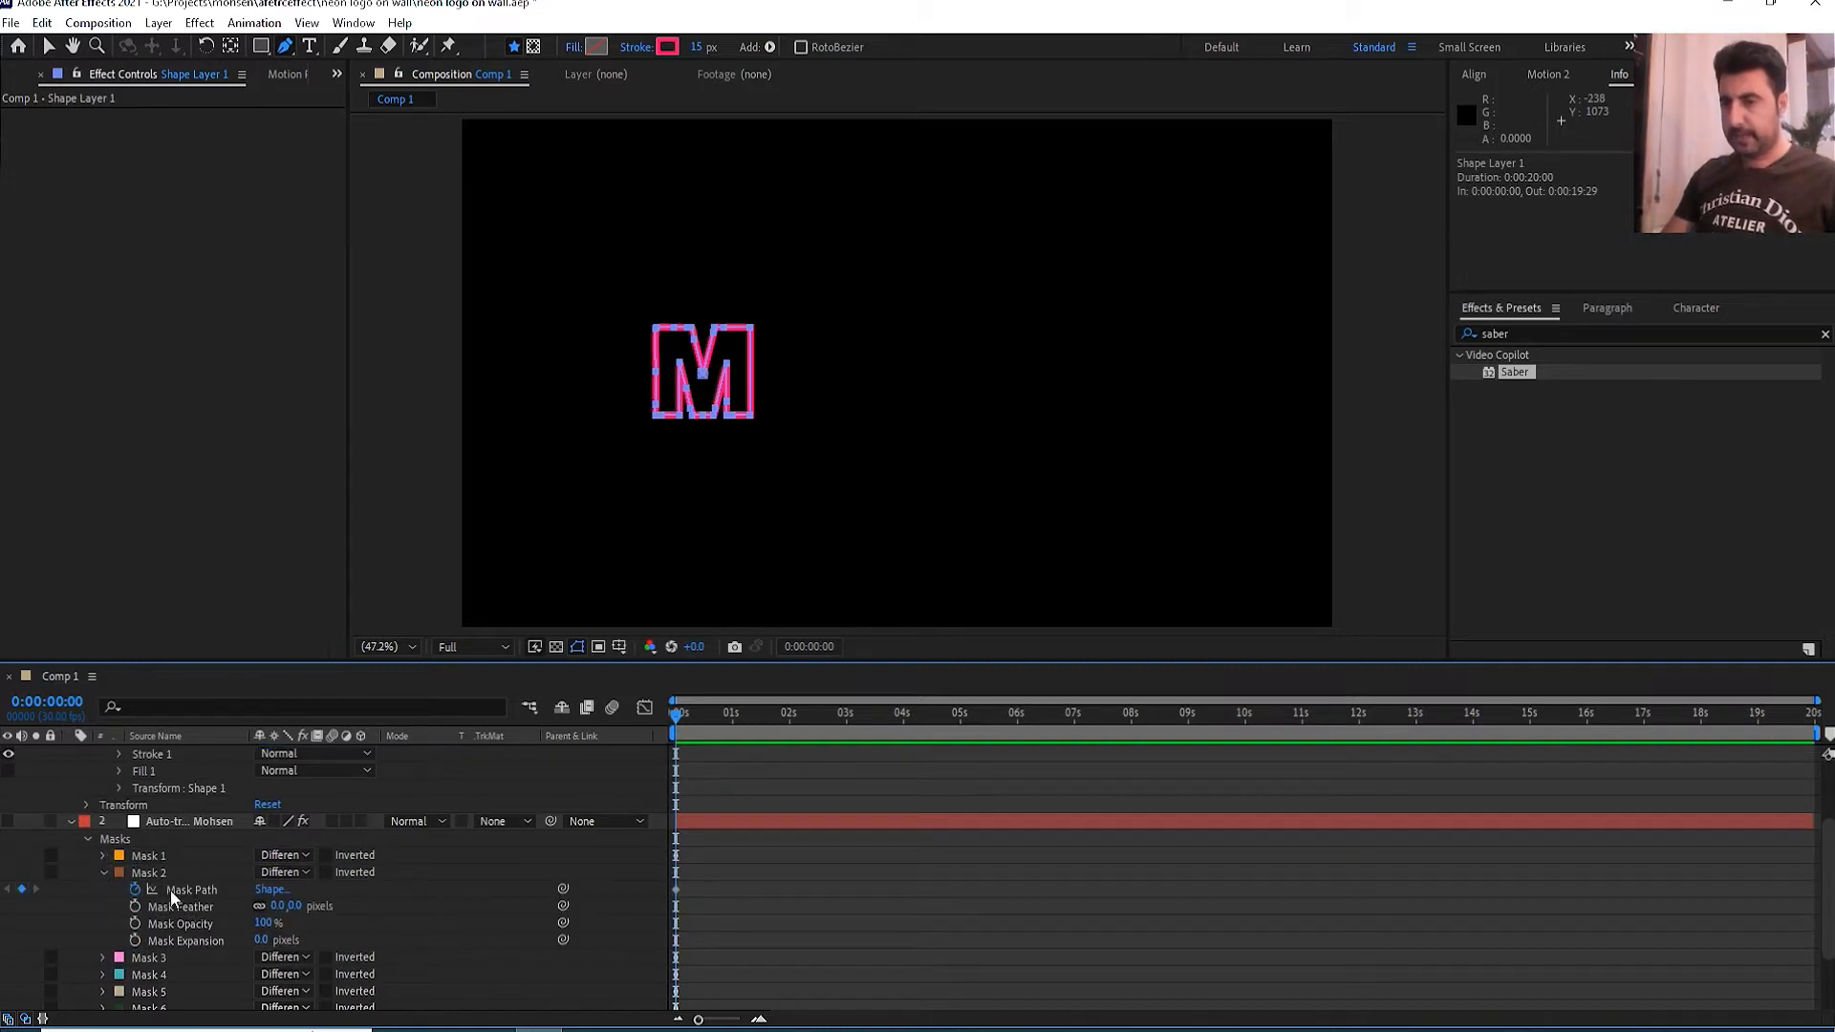
click(211, 890)
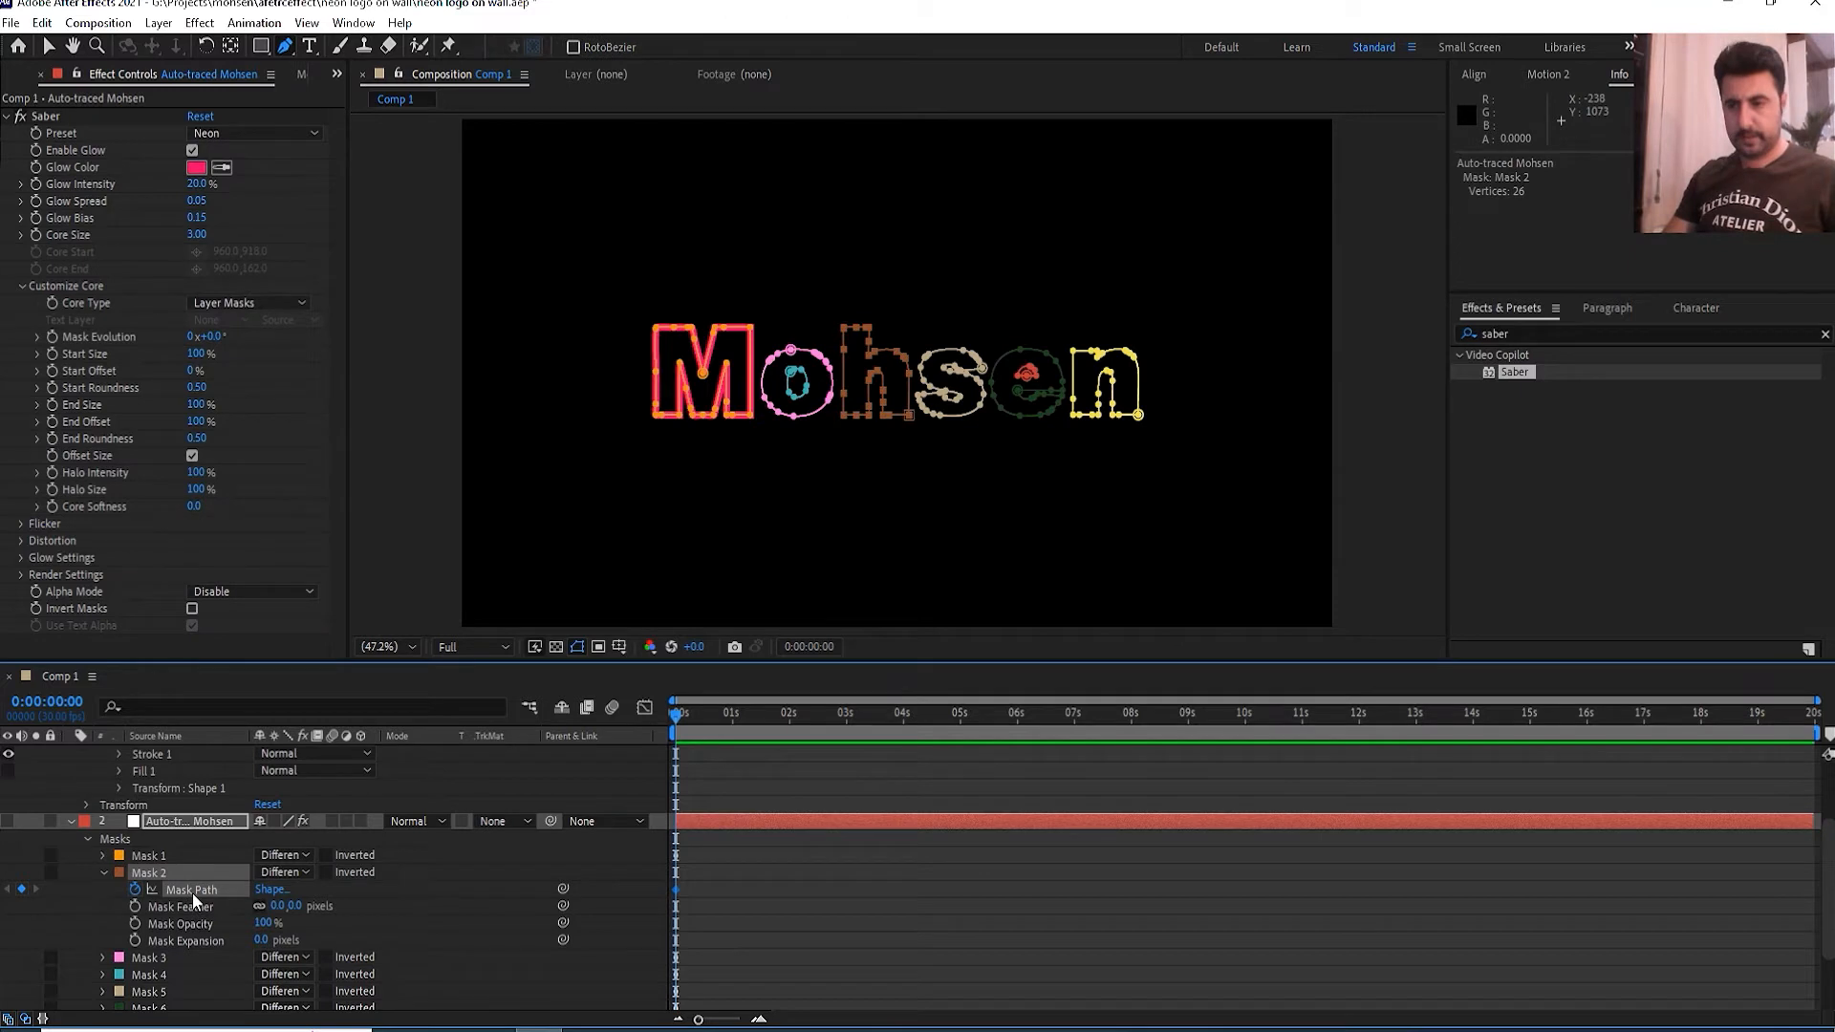
key(ctrl+c)
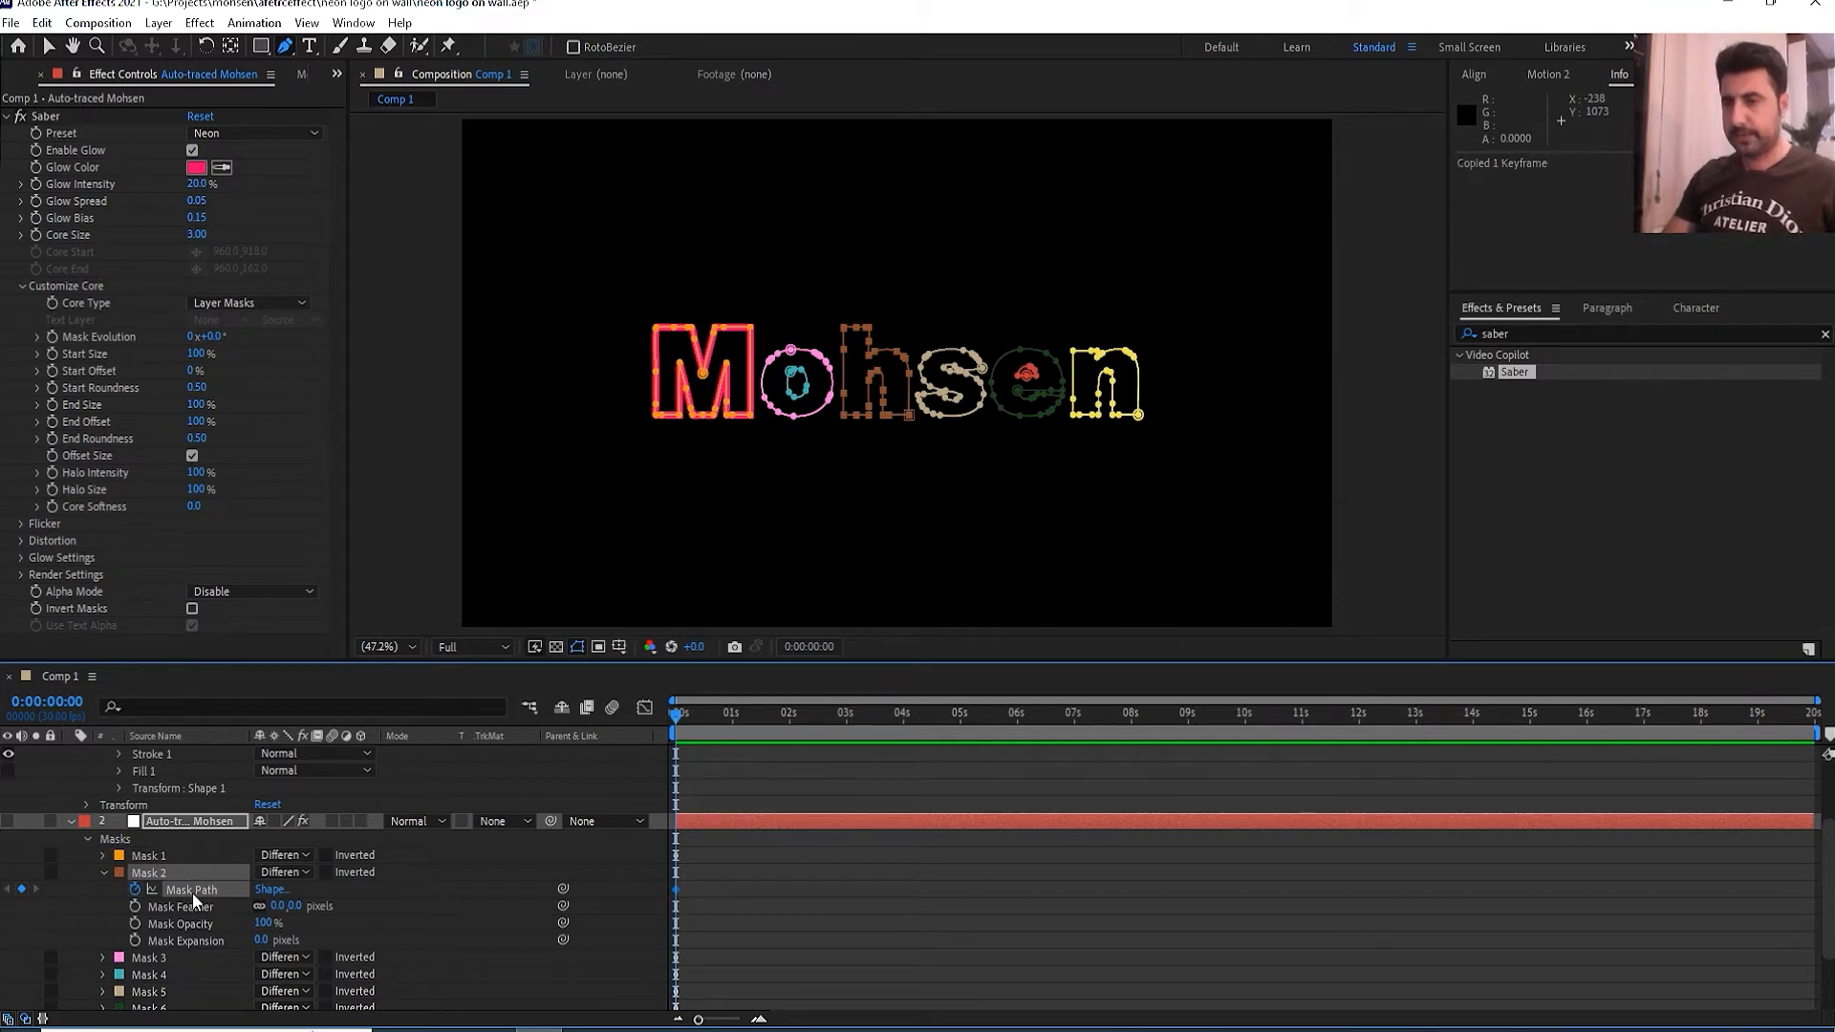
scroll(170, 812, up, 4)
click(197, 839)
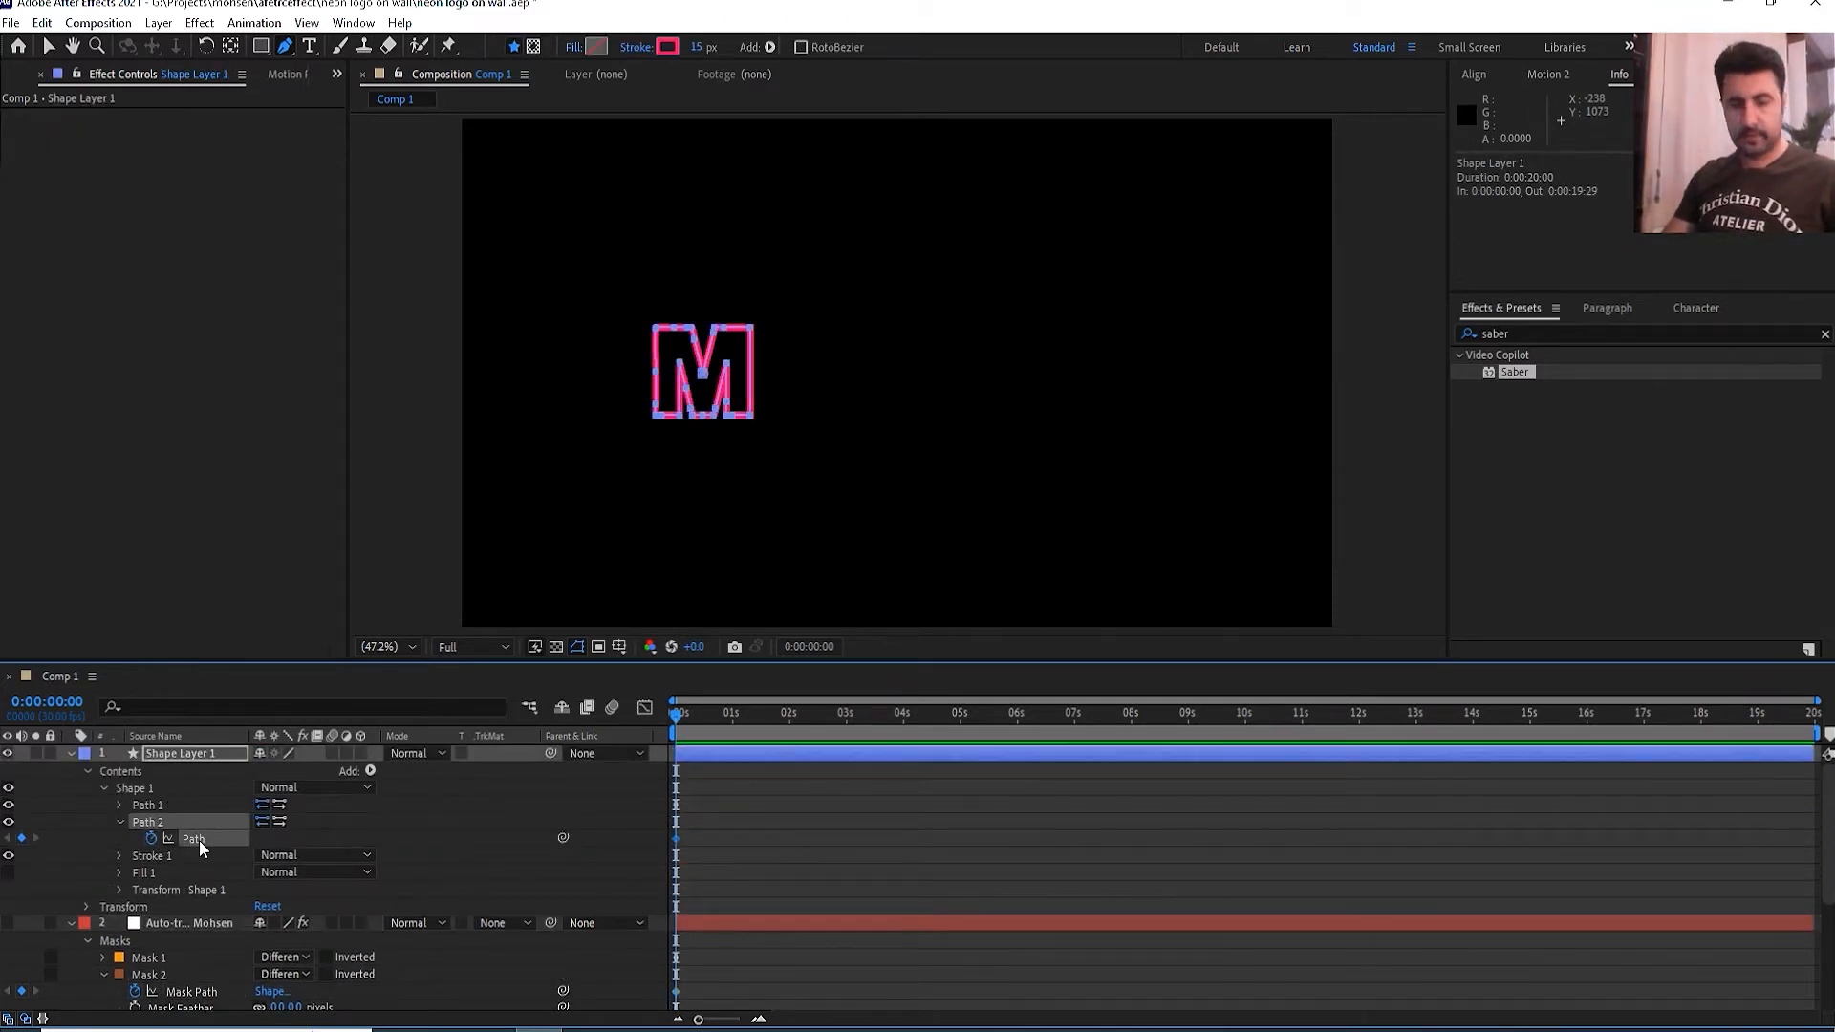
key(ctrl+v)
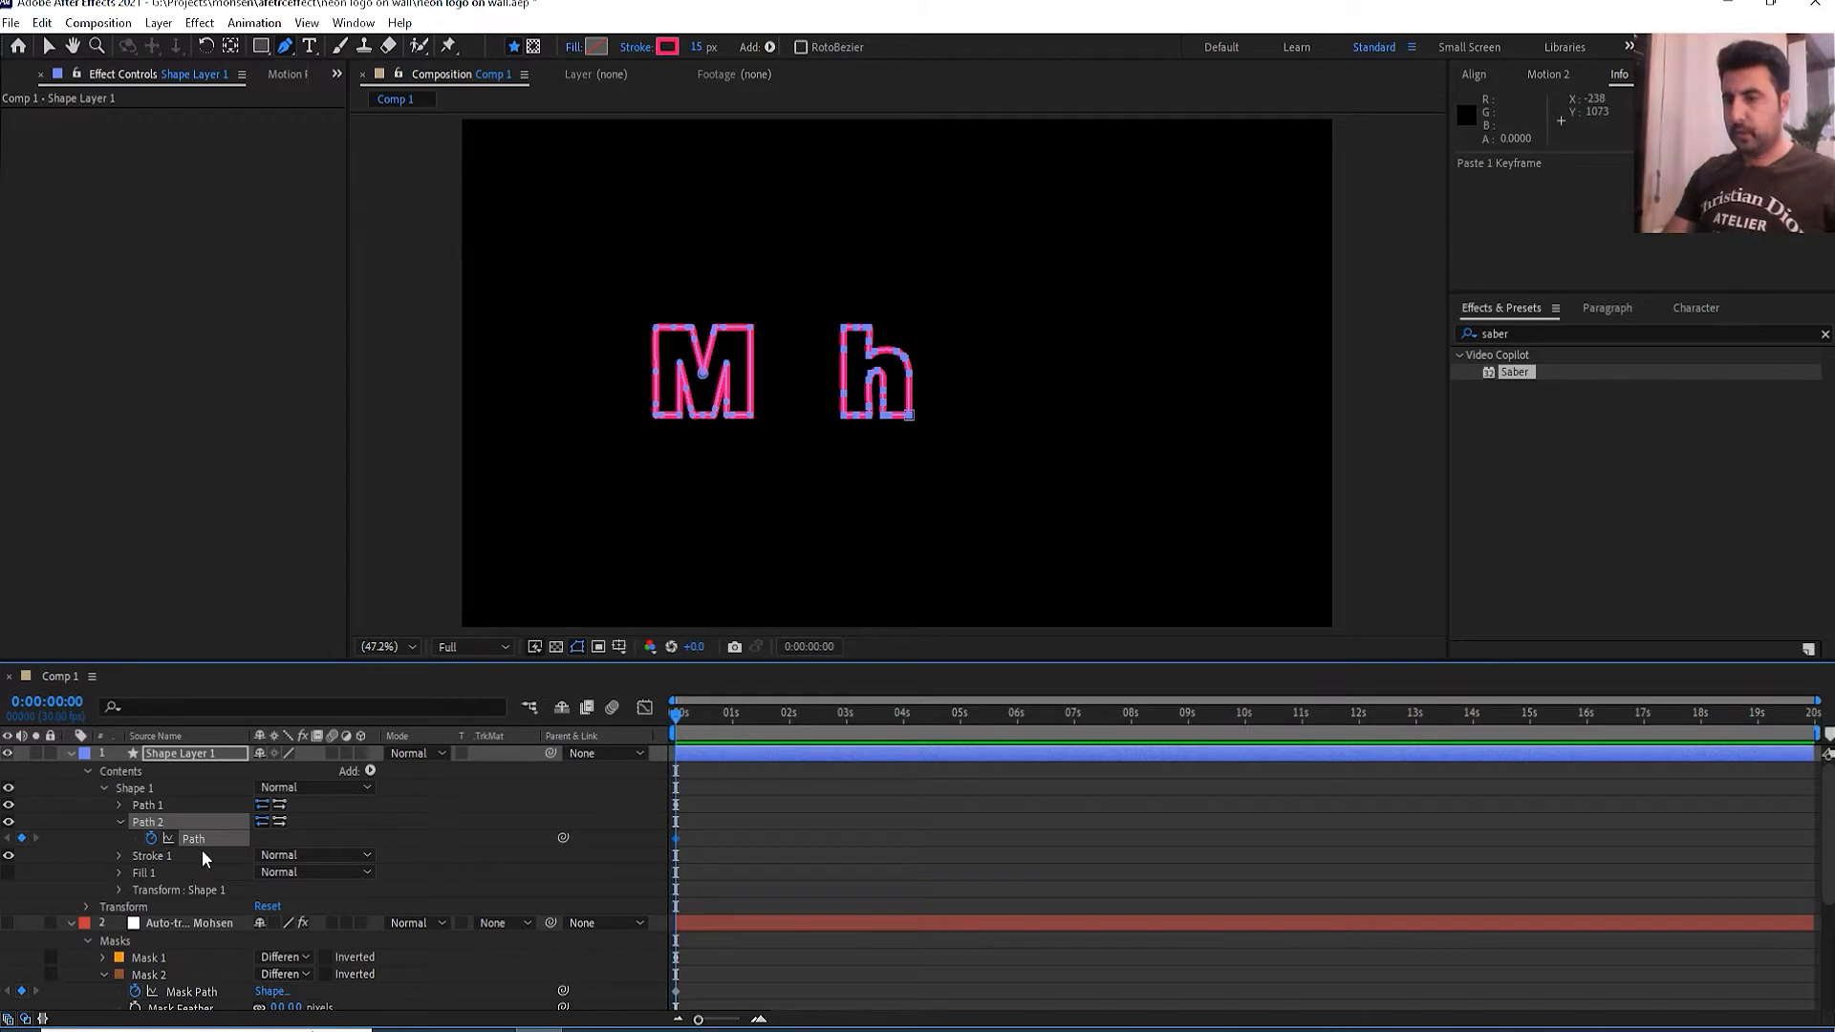
- Duplicate the second path in Shape 1 and paste the Mask 3 path onto the copy
scroll(193, 966, down, 2)
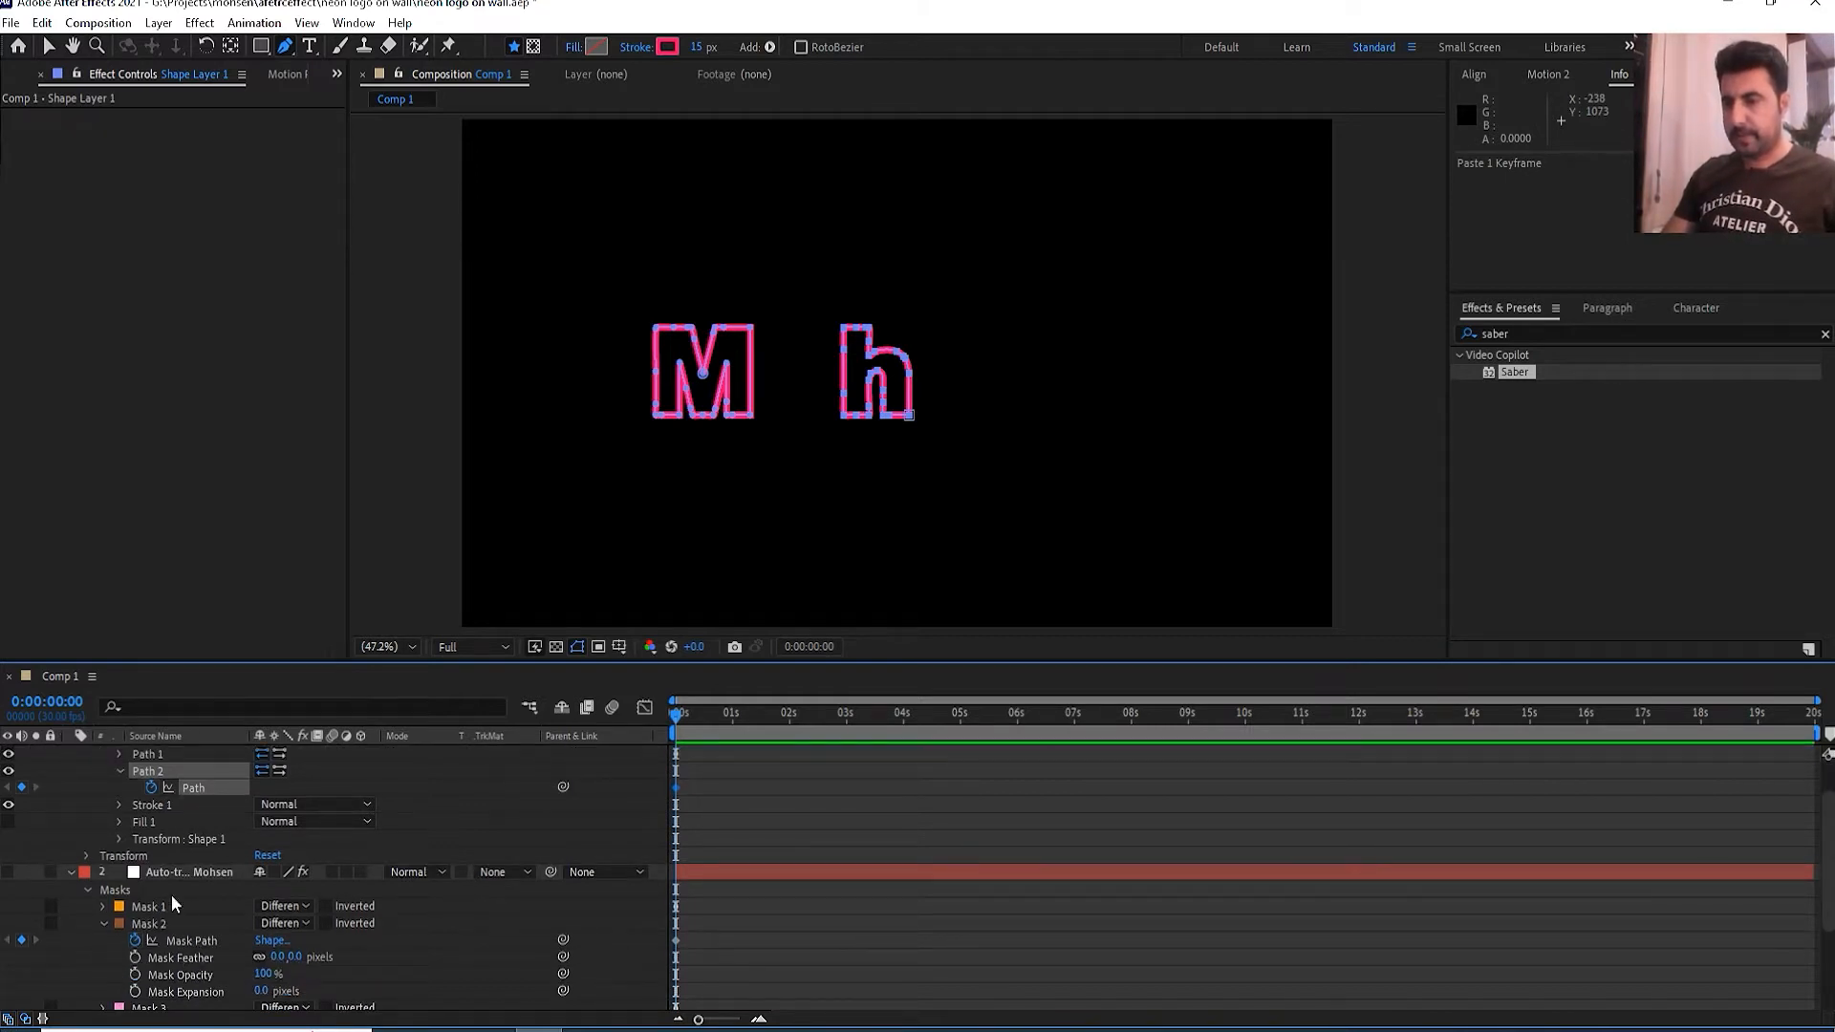
scroll(176, 812, up, 2)
click(119, 822)
key(ctrl+d)
click(118, 840)
scroll(119, 841, down, 4)
click(103, 891)
click(199, 755)
key(ctrl+v)
- Duplicate the third path in Shape 1 and paste the Mask 4 path onto the copy
key(ctrl+d)
click(118, 856)
scroll(118, 865, down, 4)
click(182, 906)
click(181, 820)
key(ctrl+v)
- Duplicate the fourth path in Shape 1 and paste the Mask 5 path onto the copy
key(ctrl+d)
click(103, 828)
key(ctrl+c)
click(119, 815)
key(ctrl+v)
- Duplicate the fifth path in Shape 1 and paste the Mask 6 path onto the copy
key(ctrl+d)
scroll(127, 839, down, 4)
click(178, 915)
scroll(201, 854, up, 4)
key(ctrl+v)
- Add a seventh path to Shape 1 and paste the Mask 7 path onto it
scroll(120, 895, down, 4)
click(103, 934)
scroll(134, 908, up, 4)
key(ctrl+v)
- Add an eighth path to Shape 1, paste the Mask 8 path onto it and collapse its properties
scroll(123, 889, down, 4)
click(103, 883)
scroll(125, 860, up, 4)
click(120, 850)
key(ctrl+v)
click(121, 850)
scroll(369, 822, up, 2)
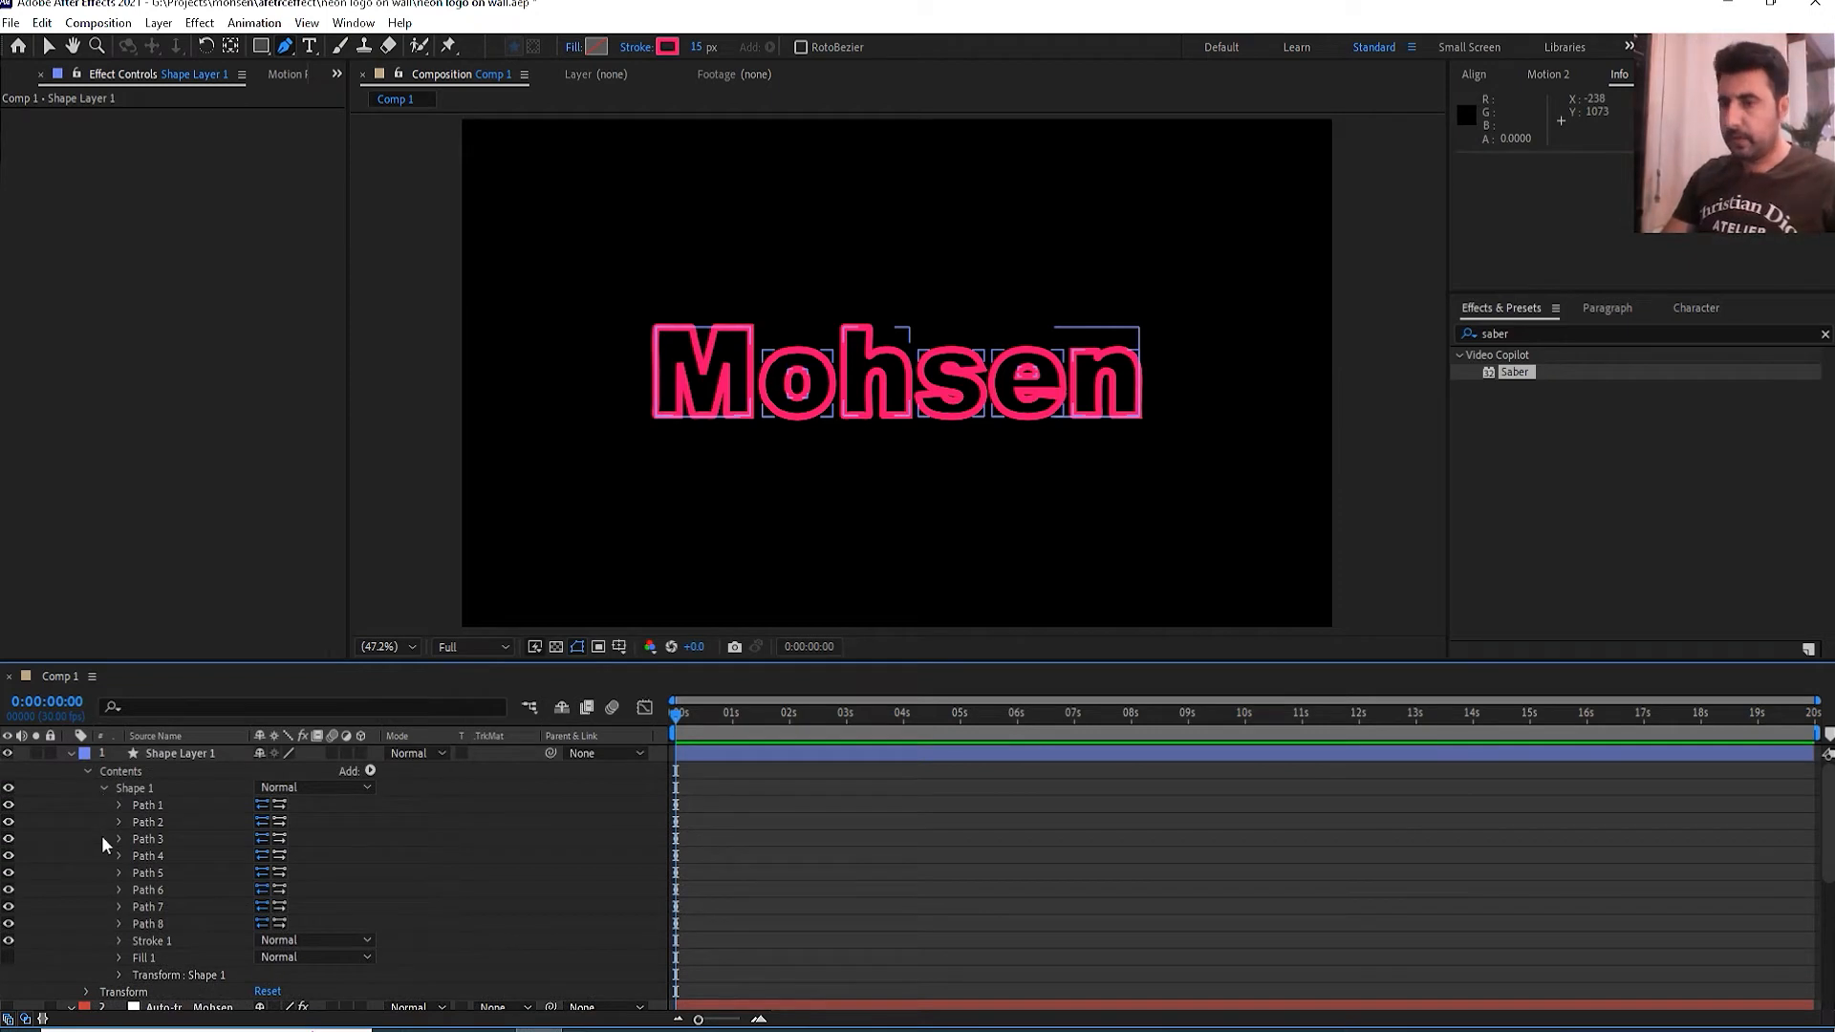
- Collapse the Shape 1 group and the auto-traced layer's properties, and switch back to the Selection tool
click(101, 790)
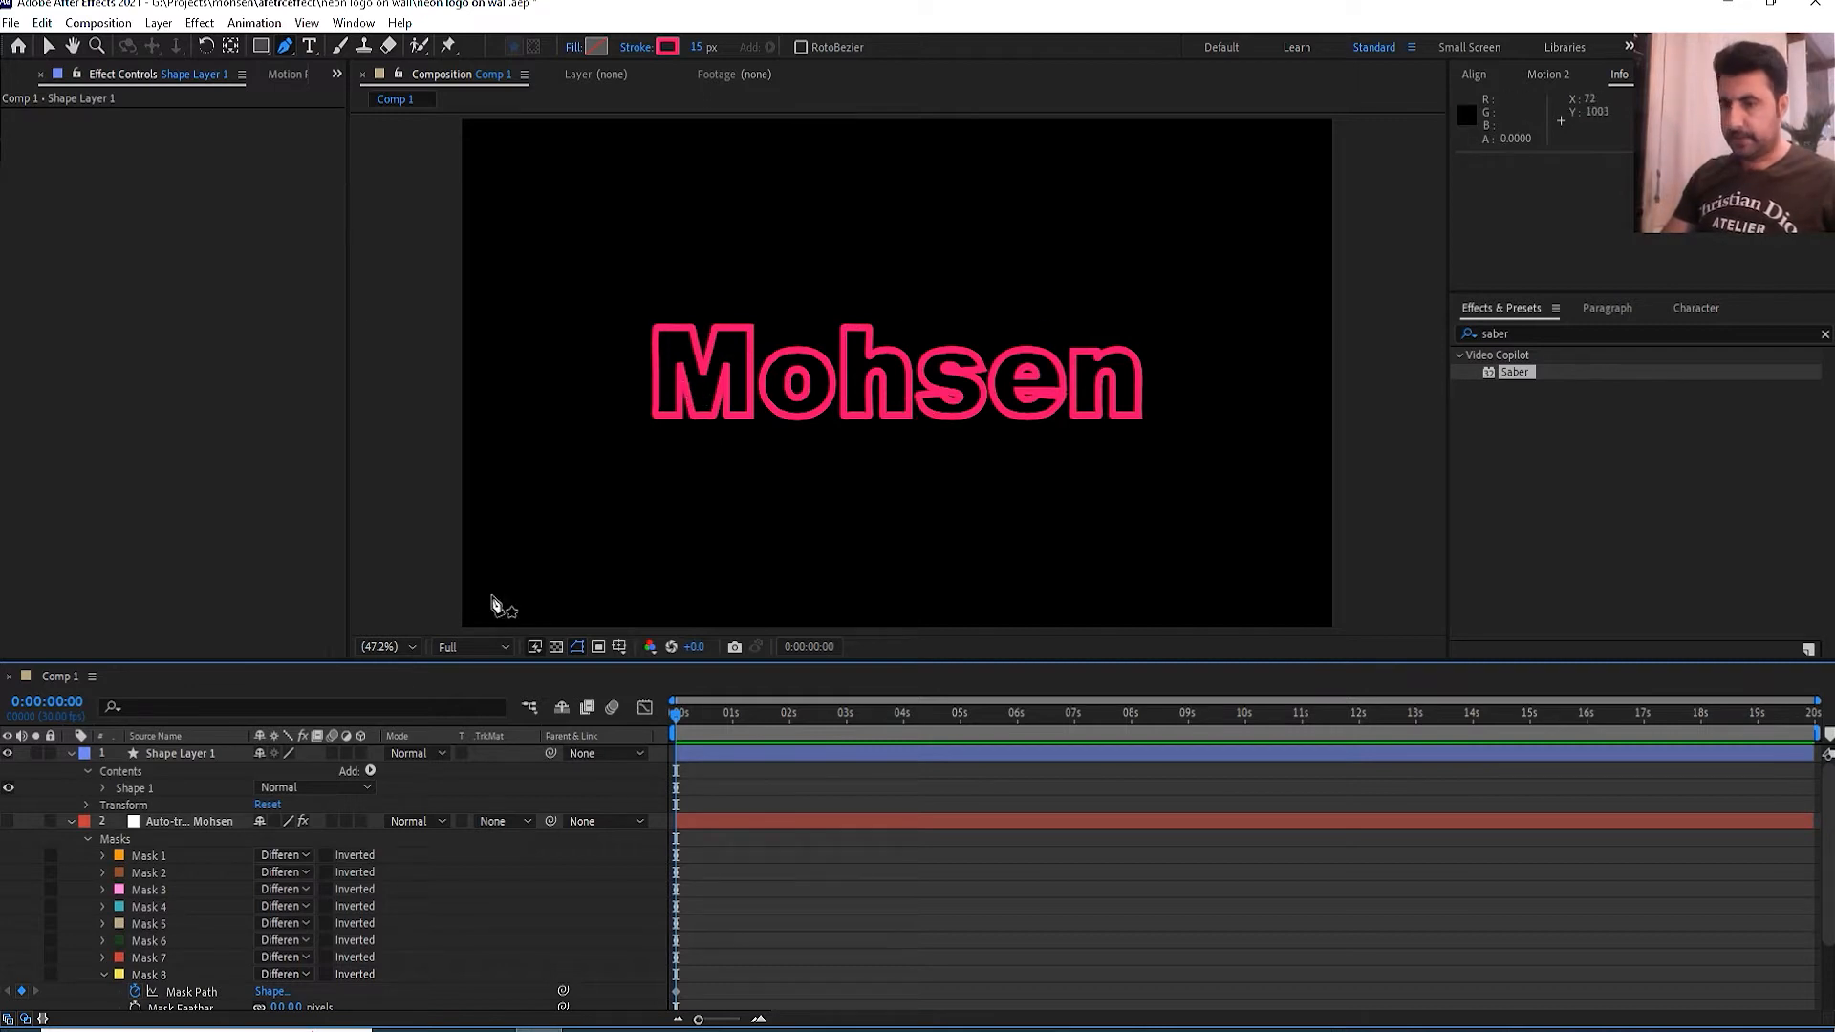
key(v)
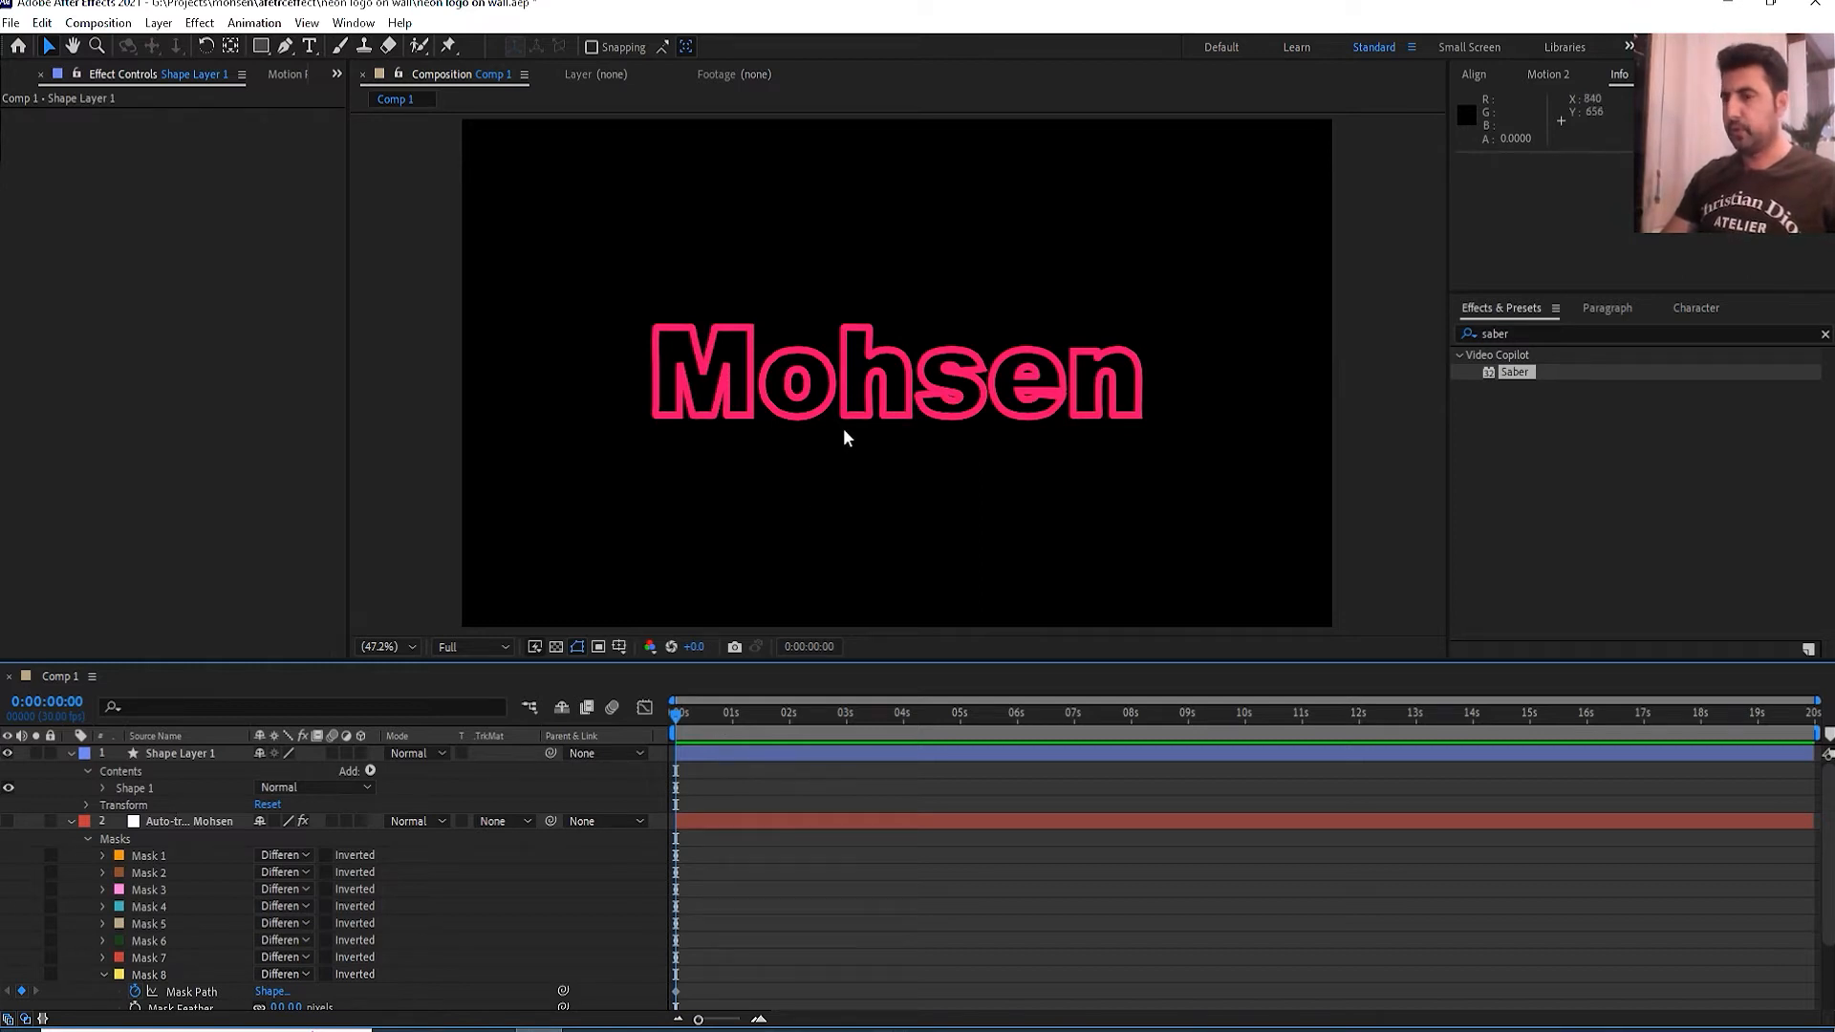
click(71, 821)
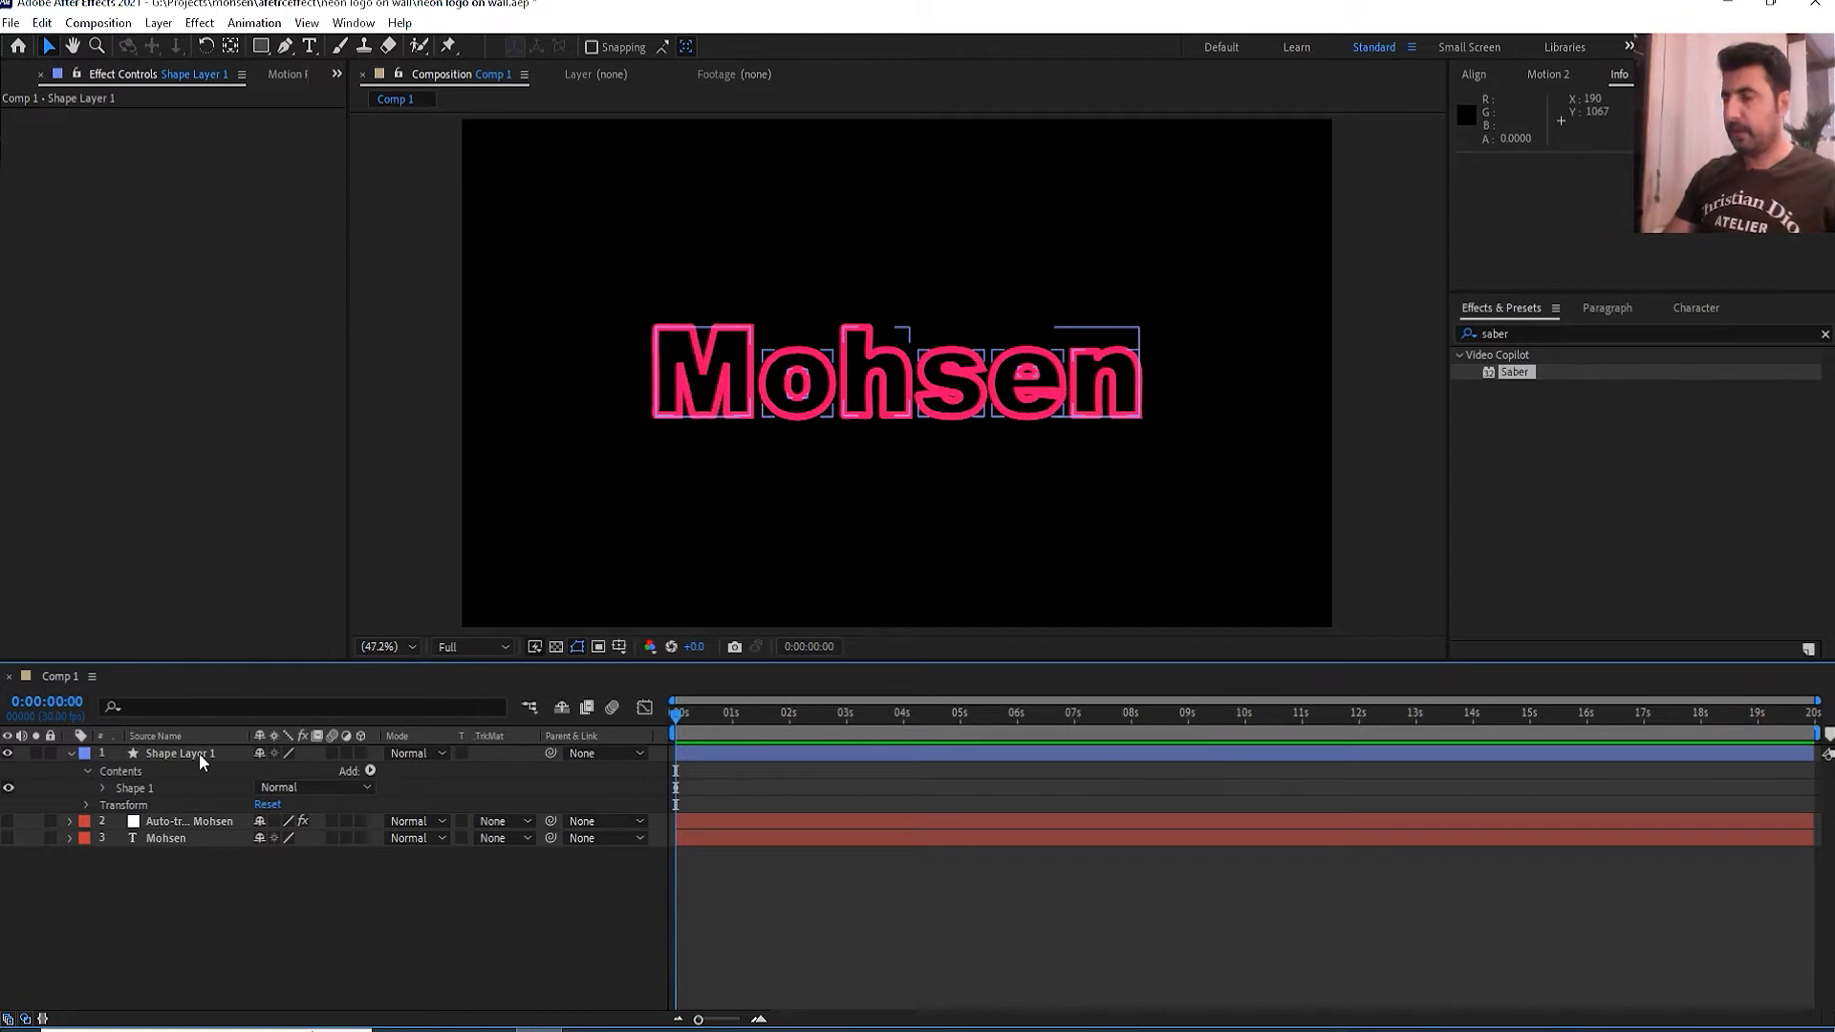
- Apply the Bevel Alpha effect to Shape Layer 1 and set its edge thickness to 12.6
click(1496, 334)
drag(1526, 333, 1471, 352)
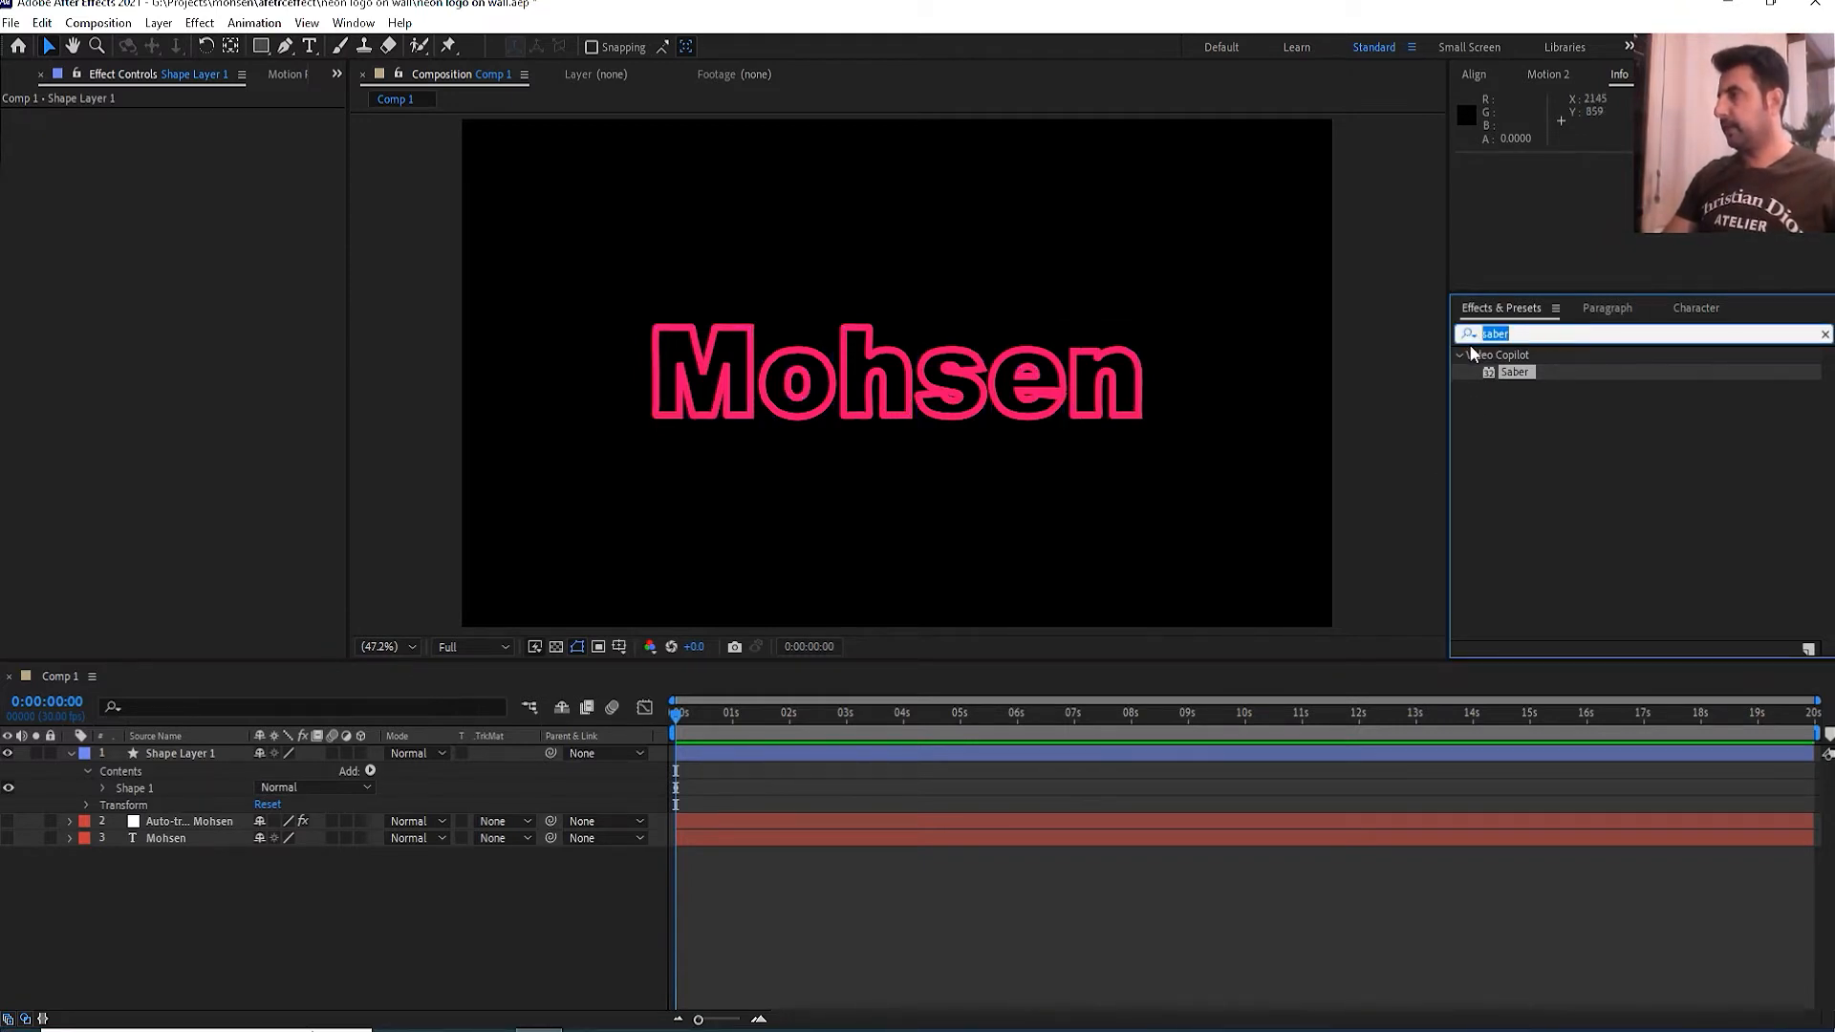
text(beve)
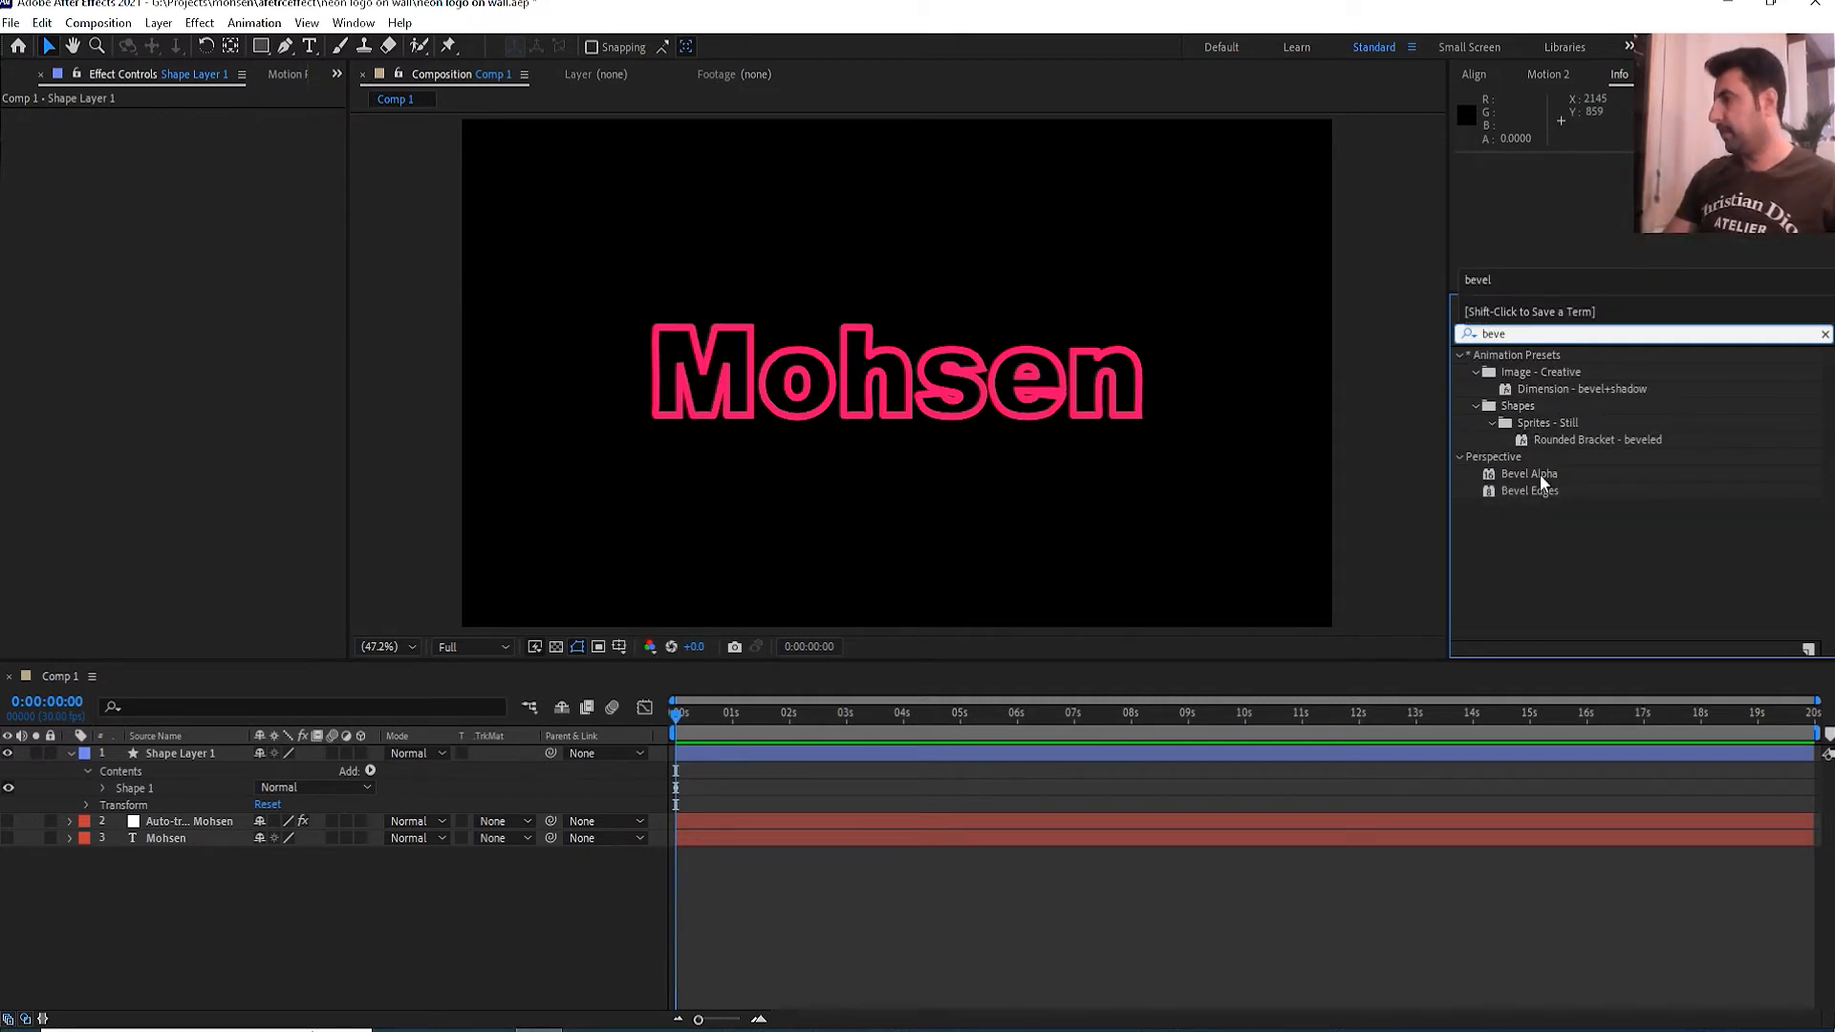
drag(1540, 475, 191, 753)
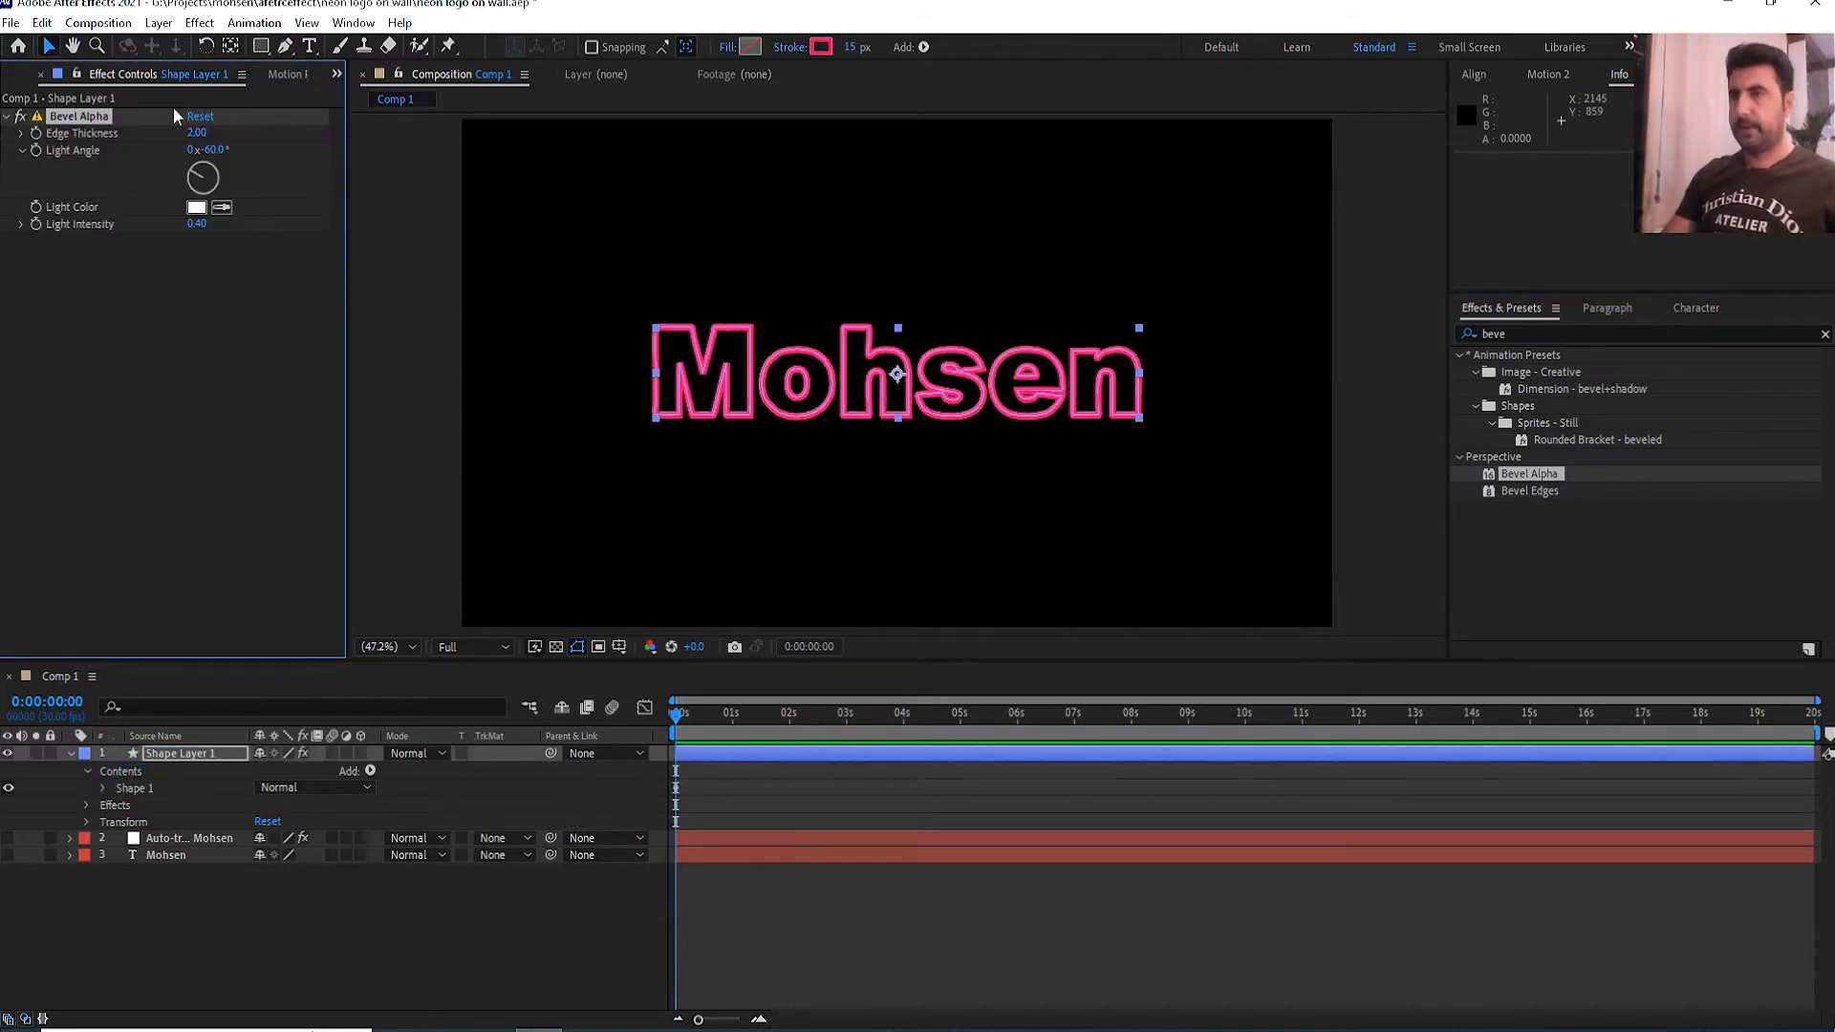
drag(195, 141, 304, 138)
click(459, 909)
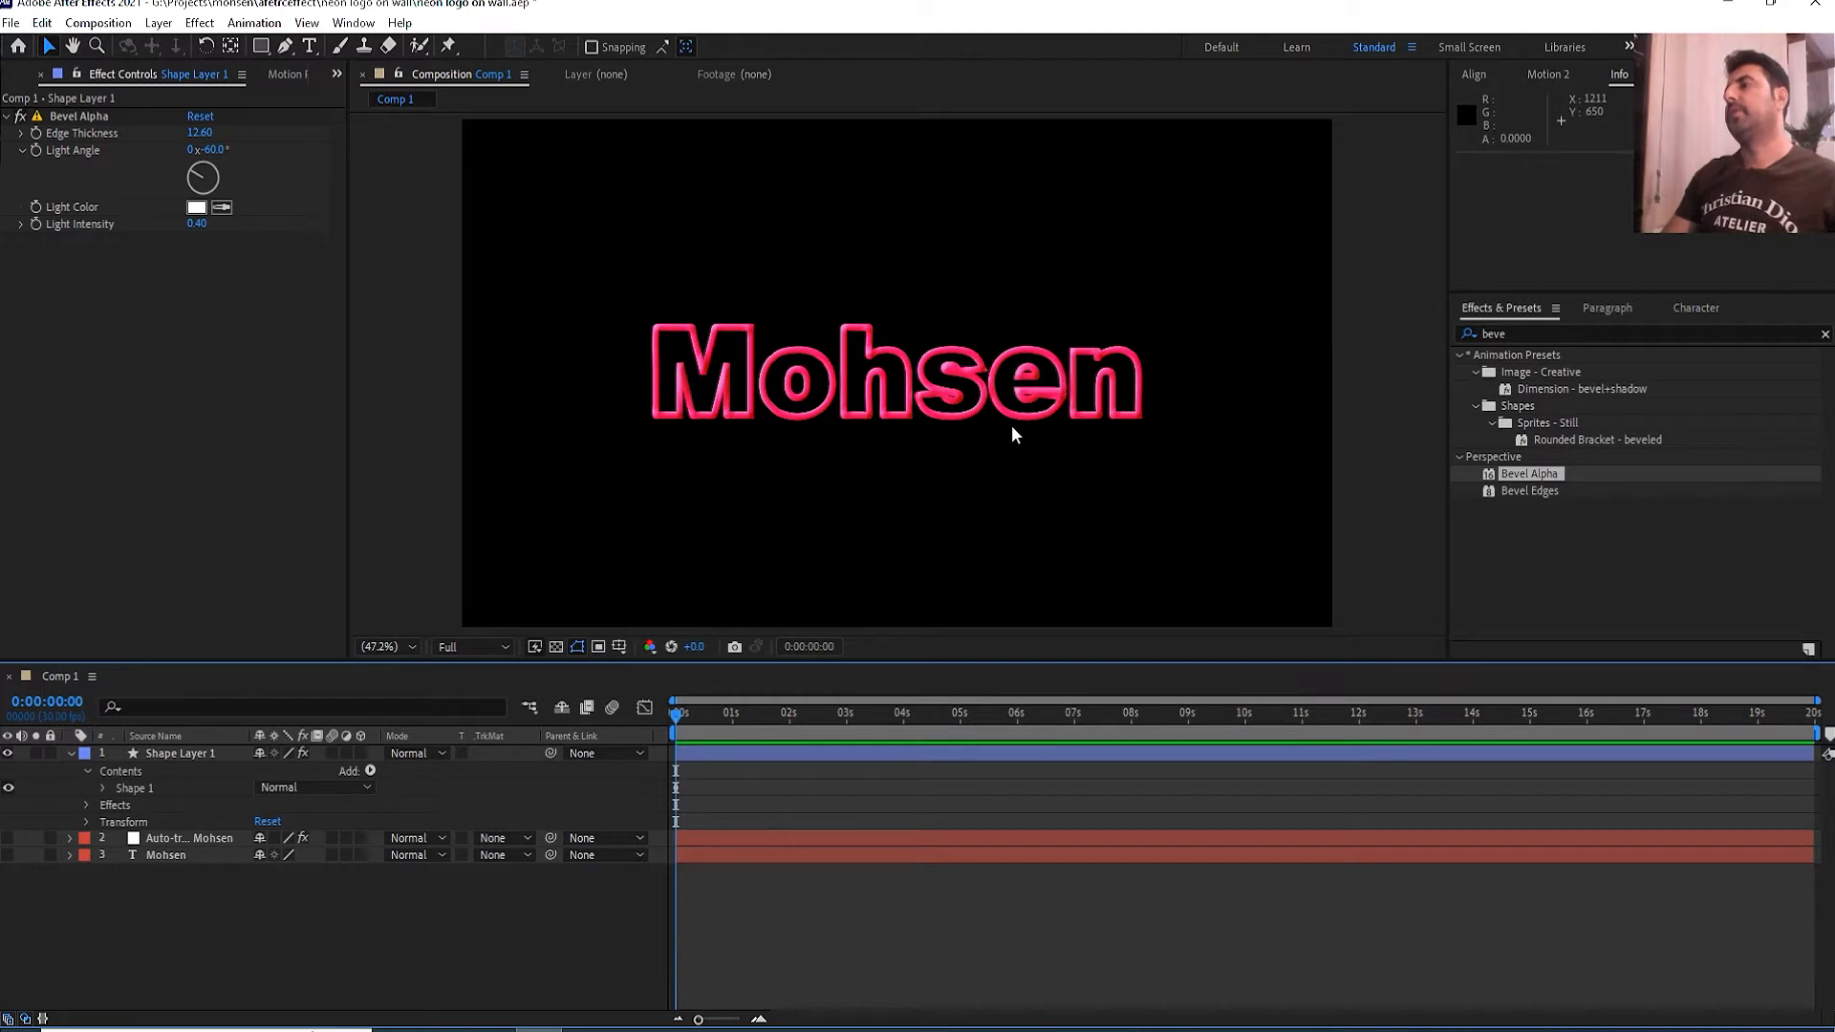
- Try an edge thickness of 20 for the shape layer's Bevel Alpha effect
drag(200, 133, 229, 141)
click(204, 133)
text(20)
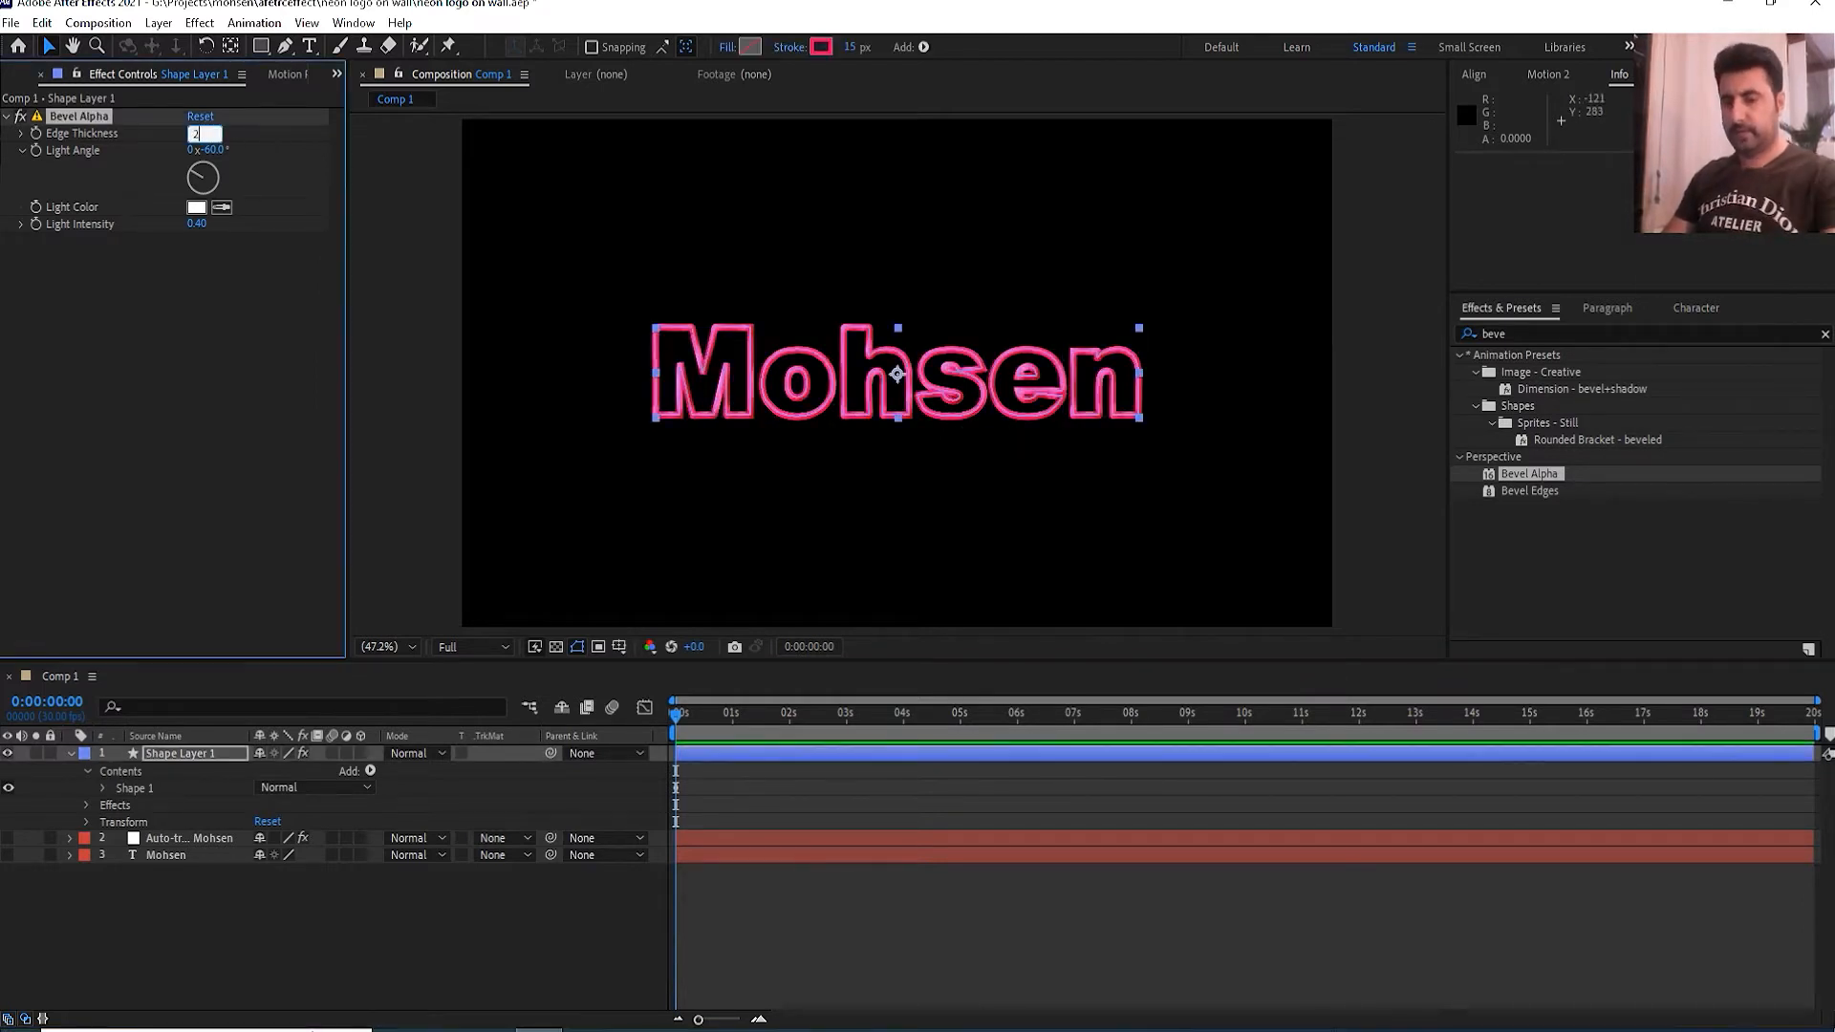
click(217, 292)
click(469, 893)
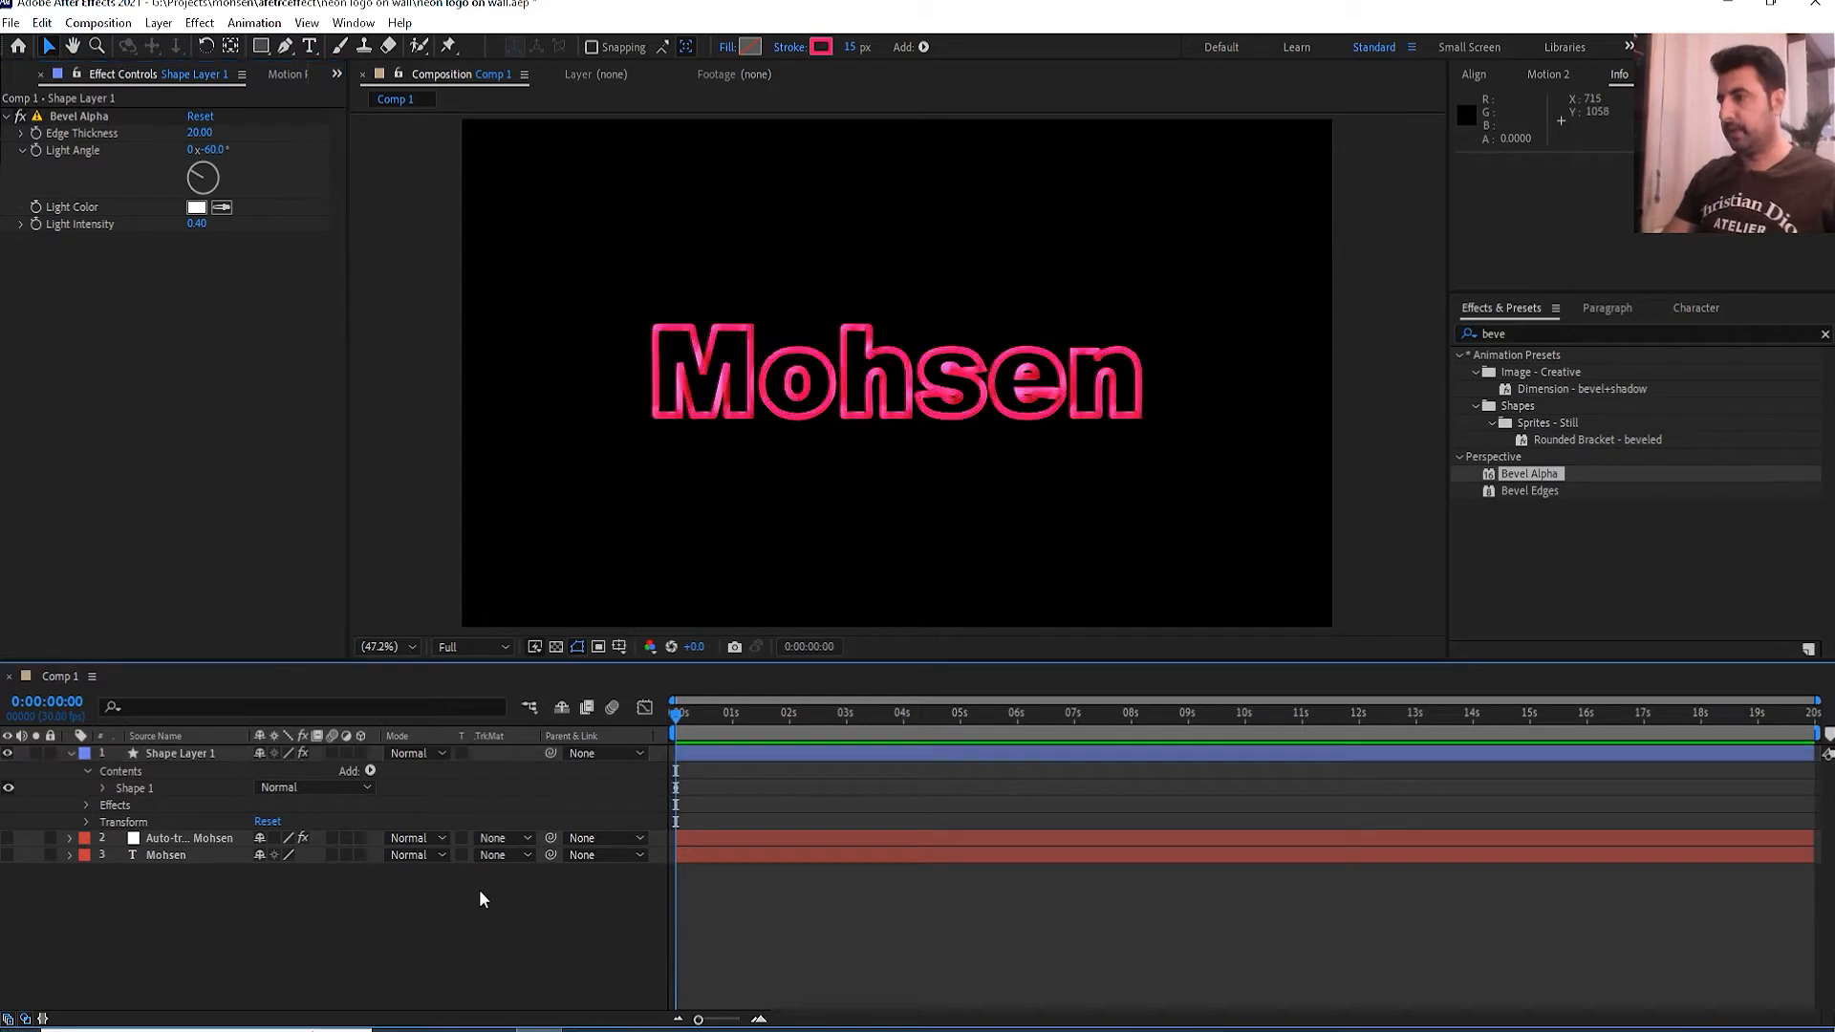
- Try an edge thickness of 15 for Bevel Alpha and deselect the layer to check the look
click(200, 133)
text(15)
key(Return)
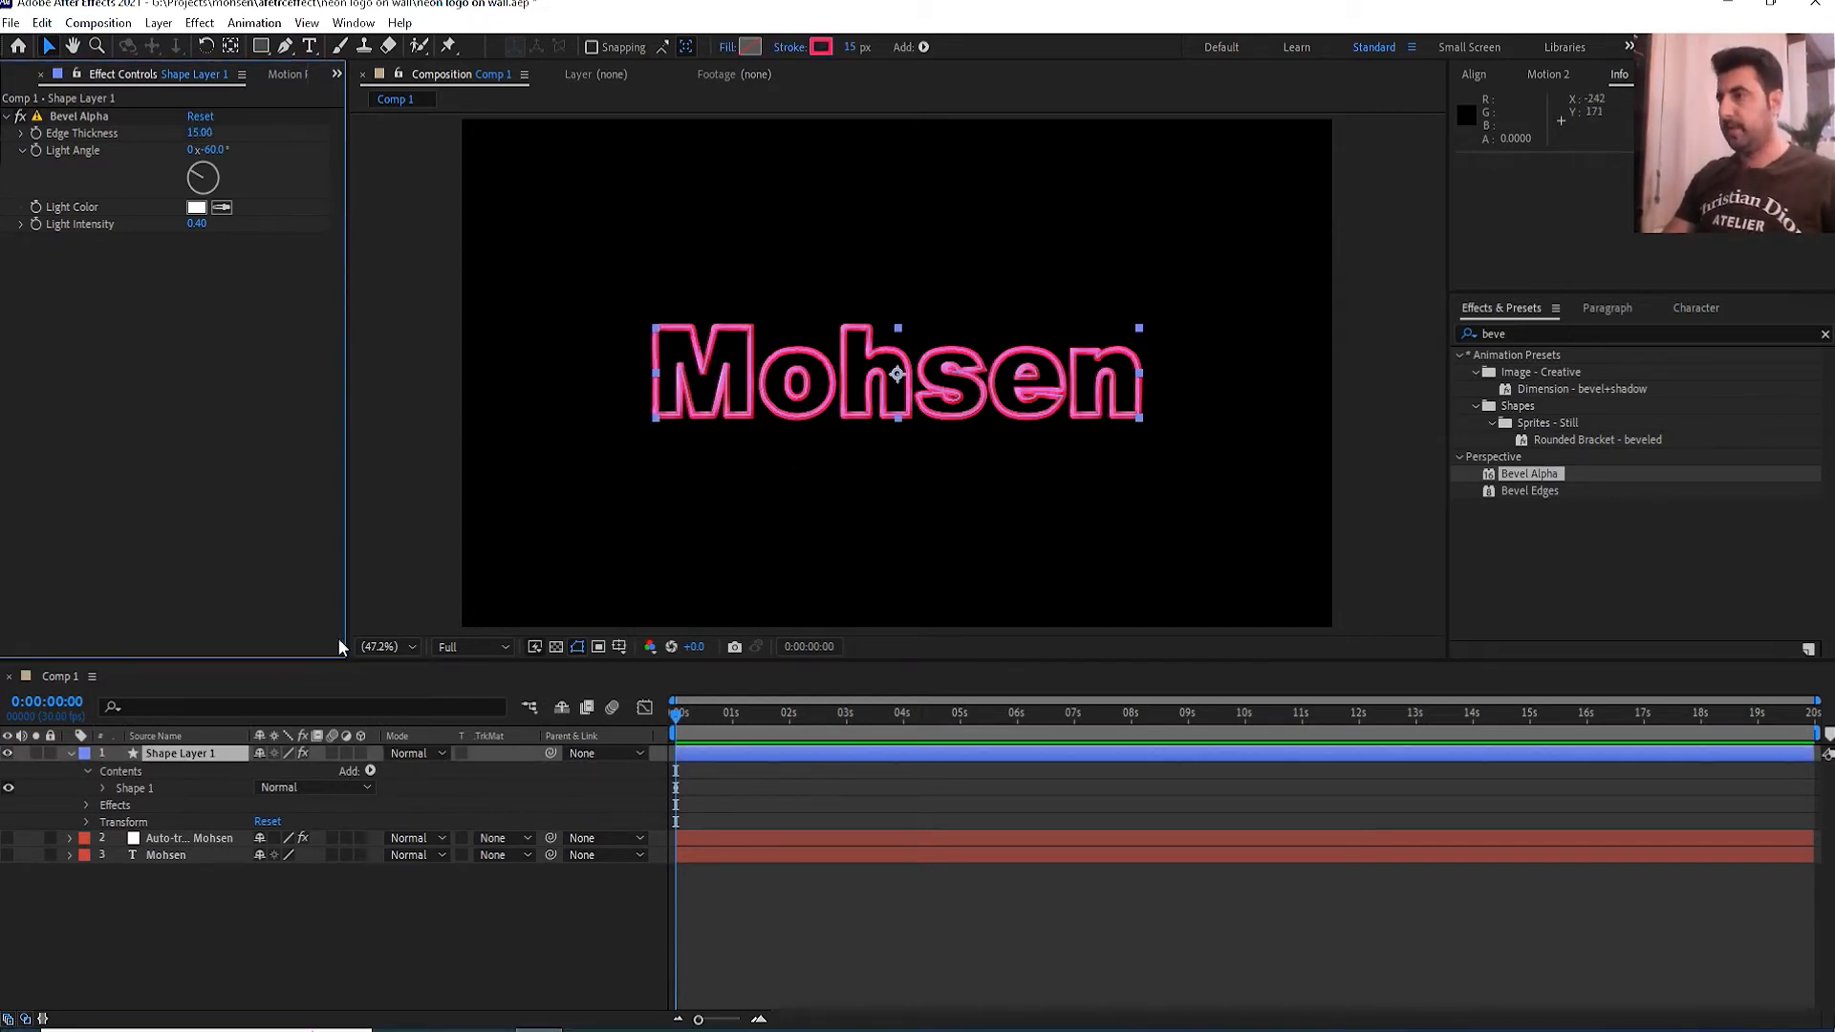
click(385, 897)
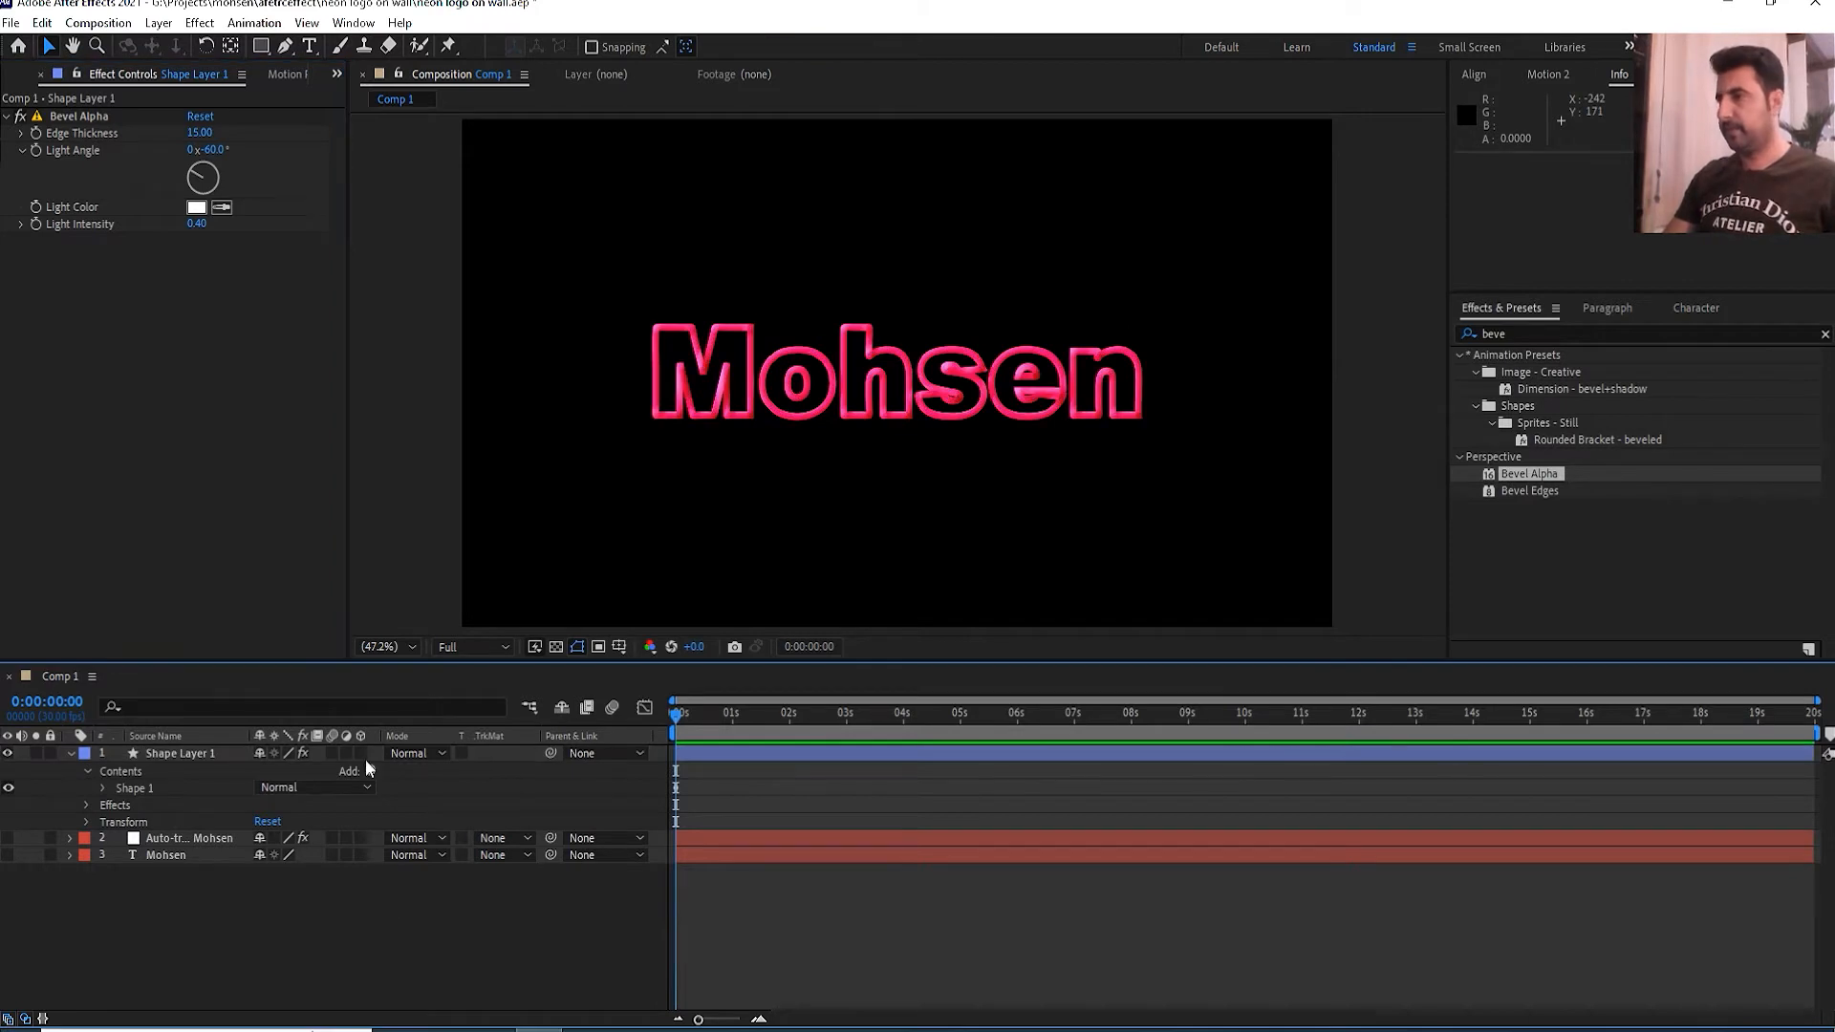
- Reduce the Bevel Alpha edge thickness to 11.1 and readjust it to 12.6
drag(196, 133, 159, 134)
click(475, 902)
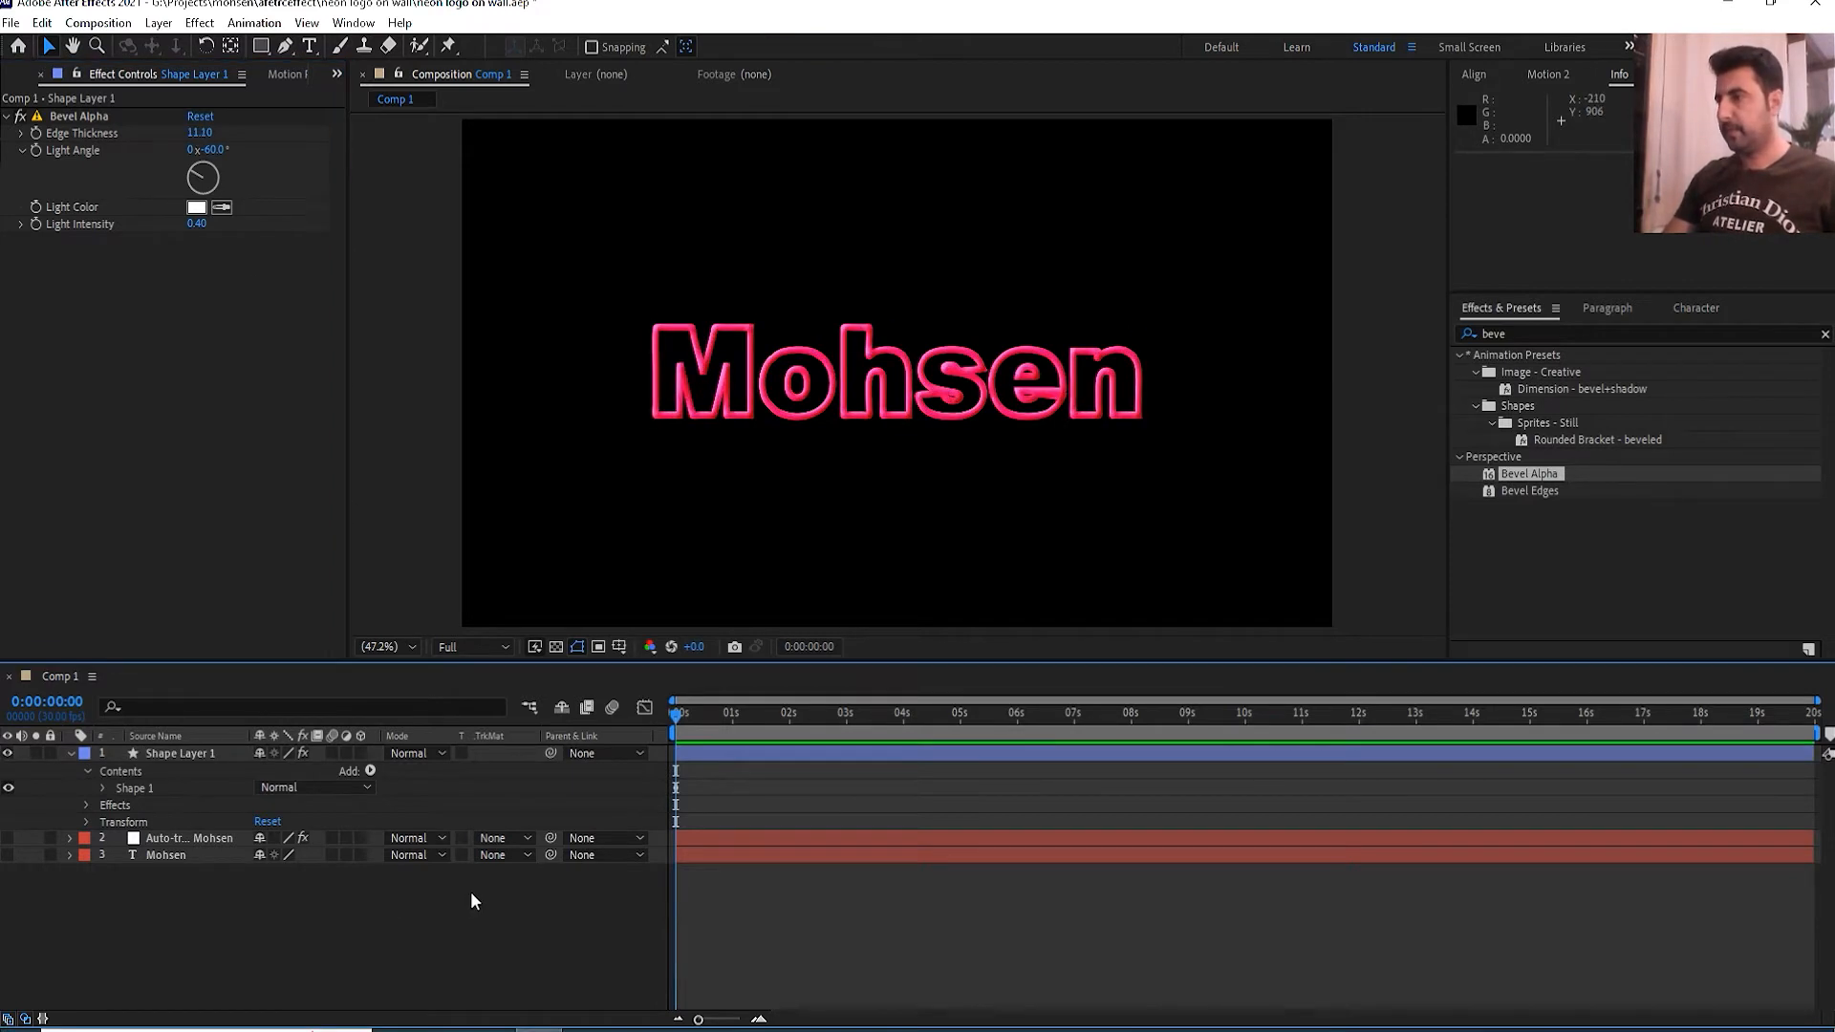
drag(199, 134, 213, 133)
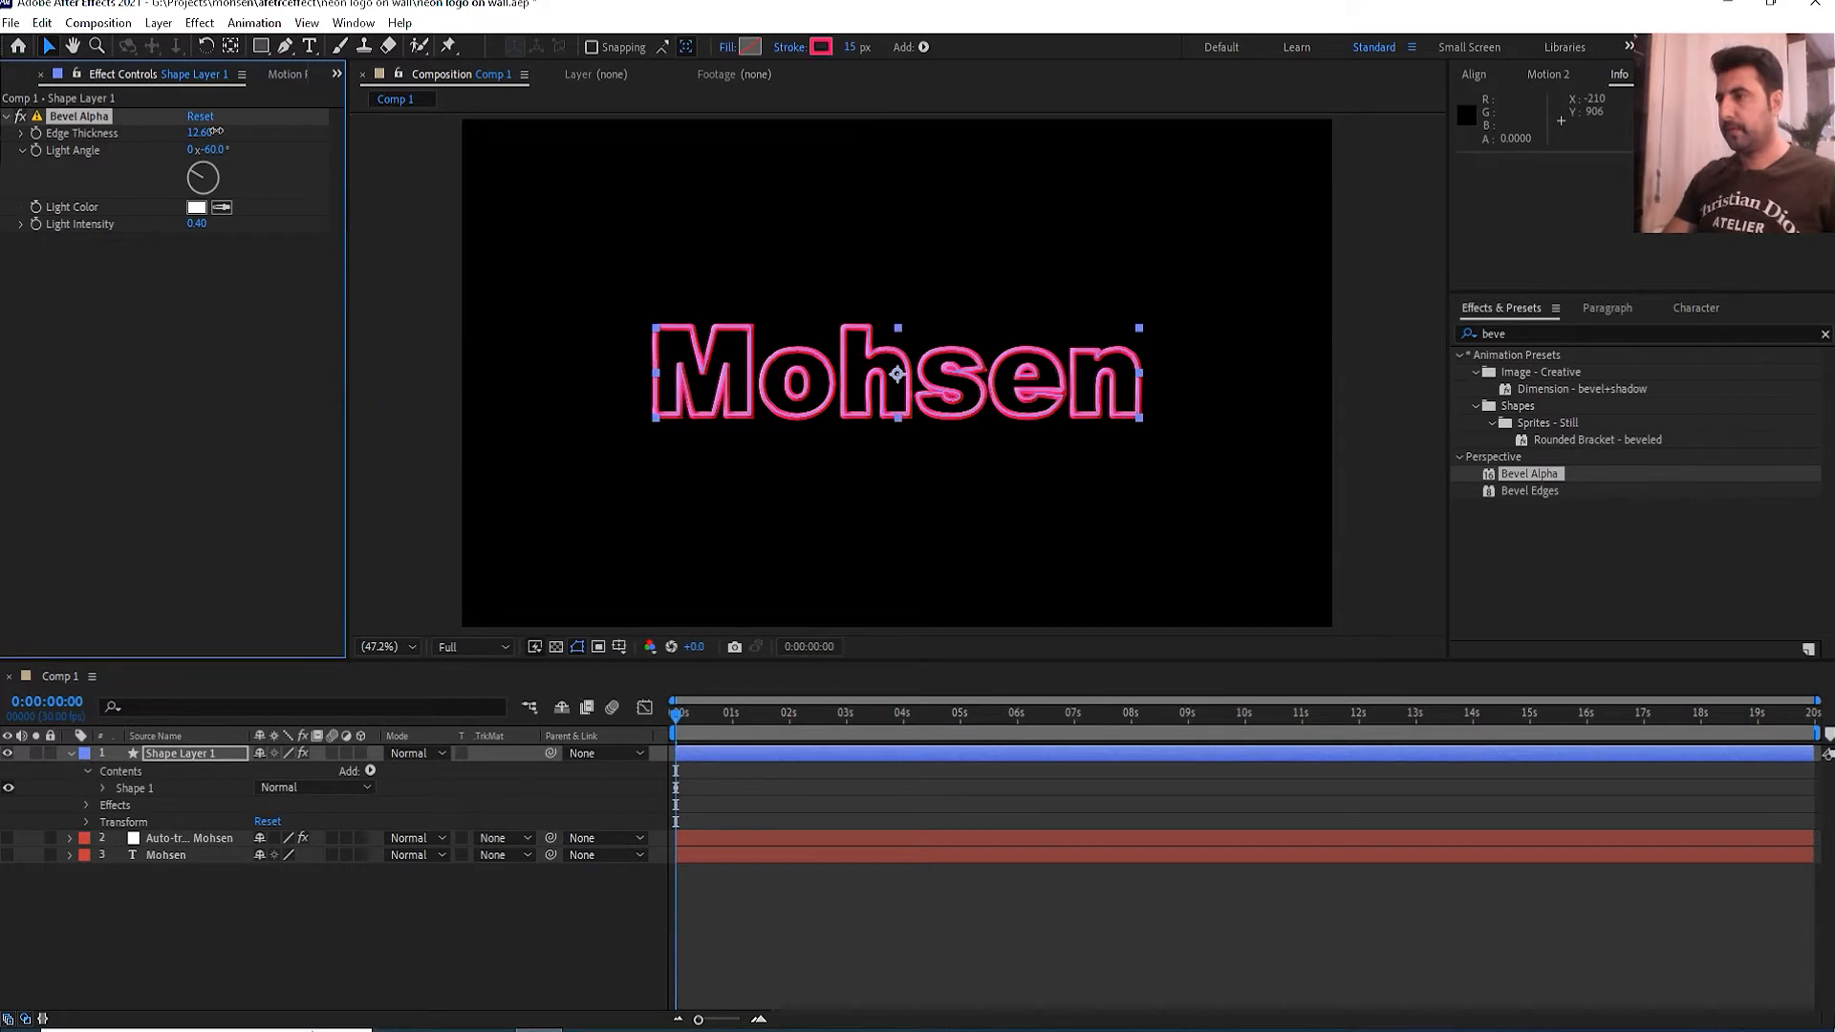
- Find the Tint effect, apply it to Shape Layer 1 with its default colours and deselect the layer
click(1525, 333)
text(tint)
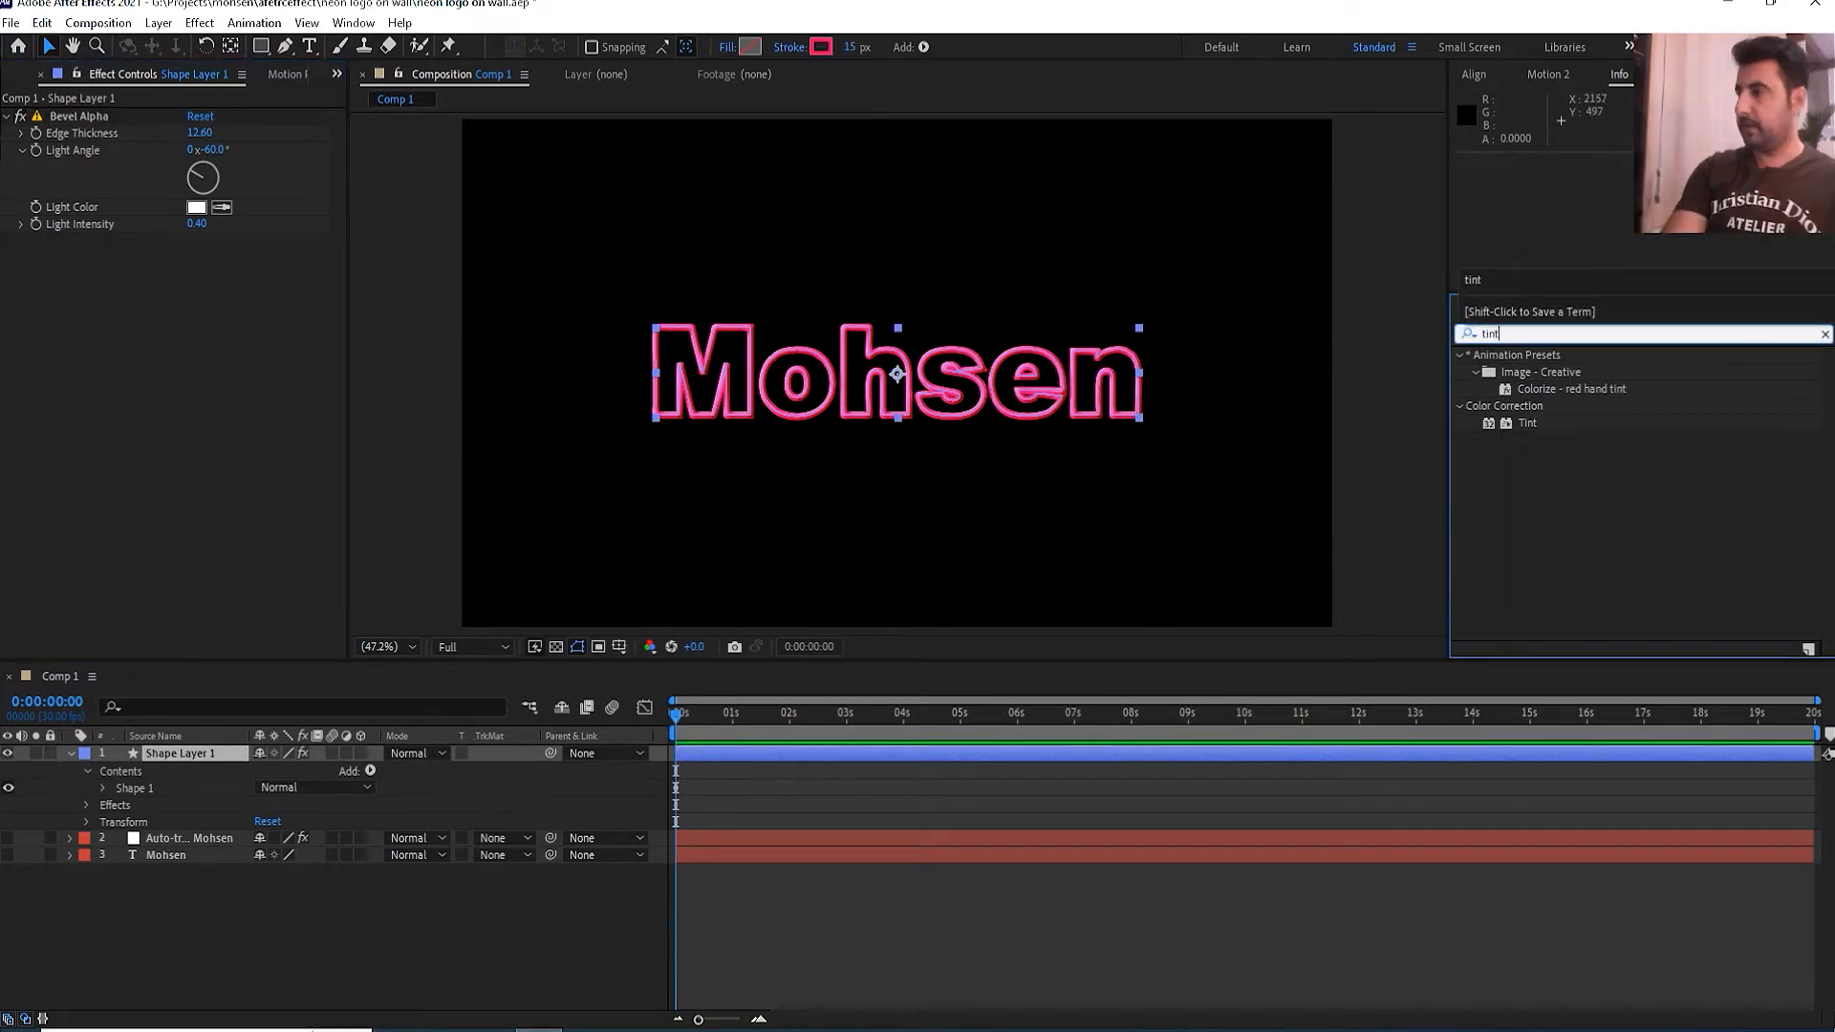
drag(1522, 427, 196, 757)
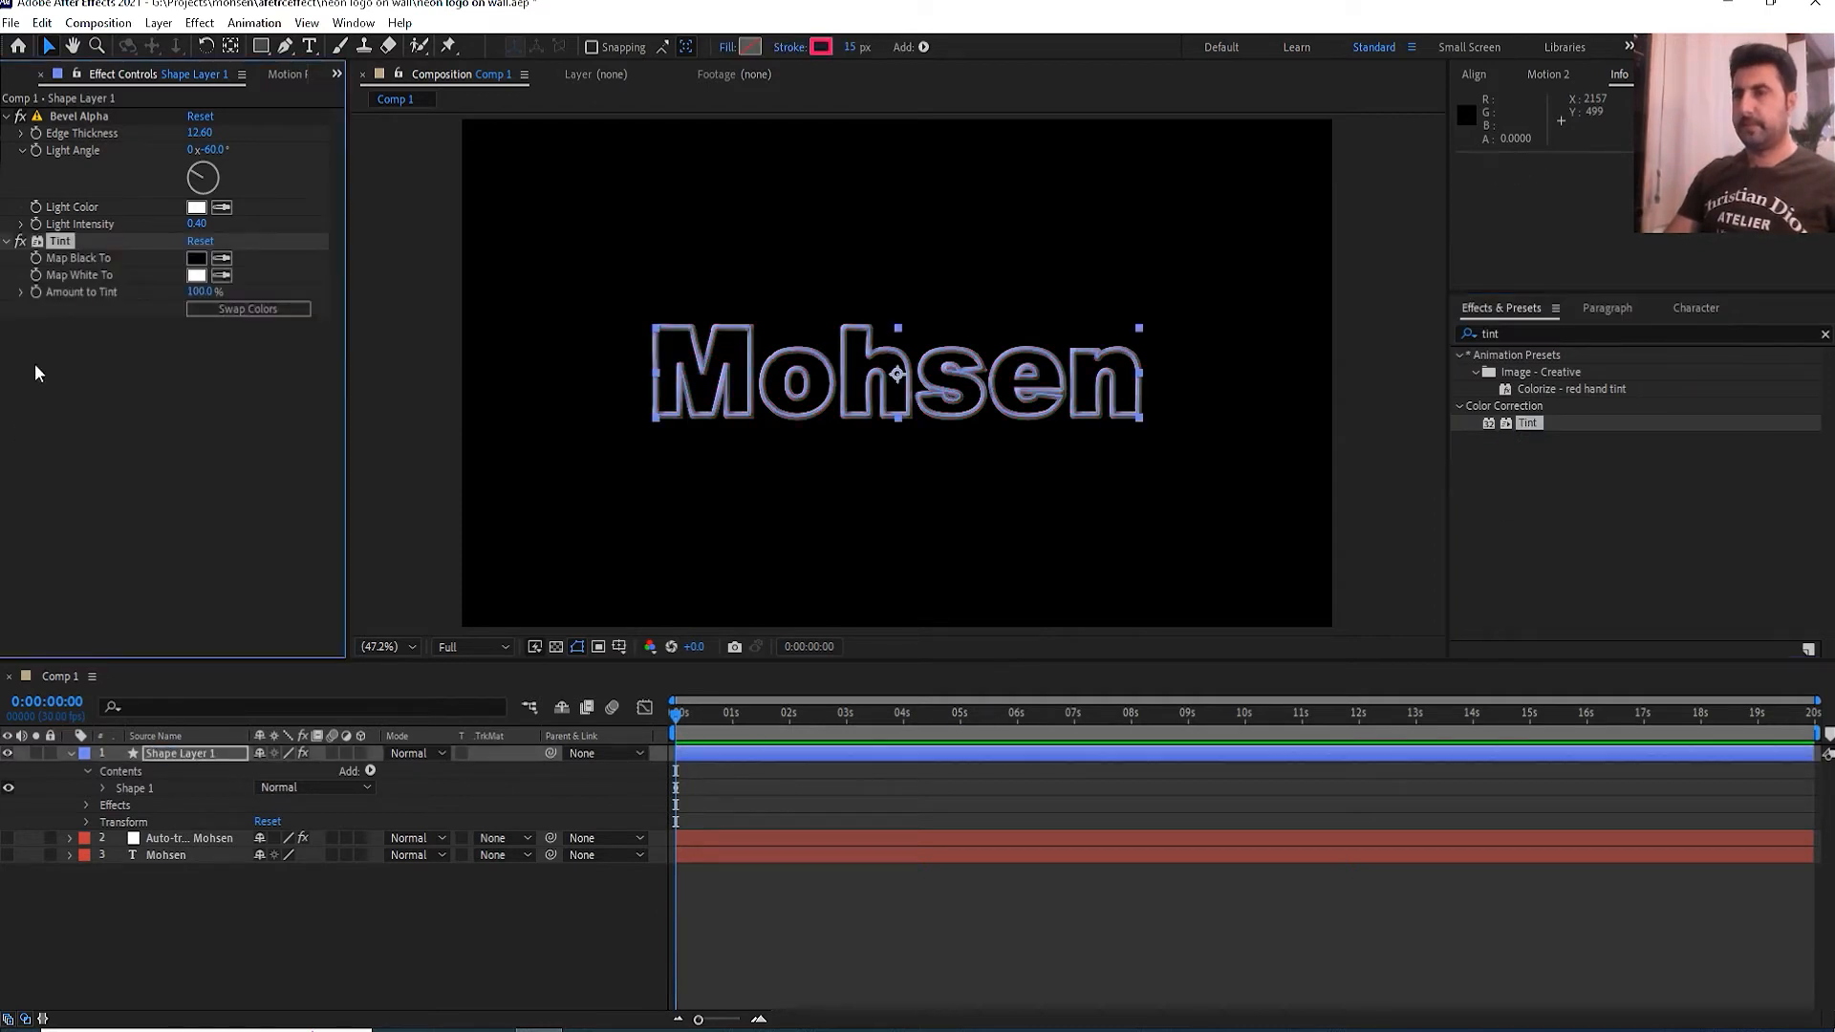
click(577, 908)
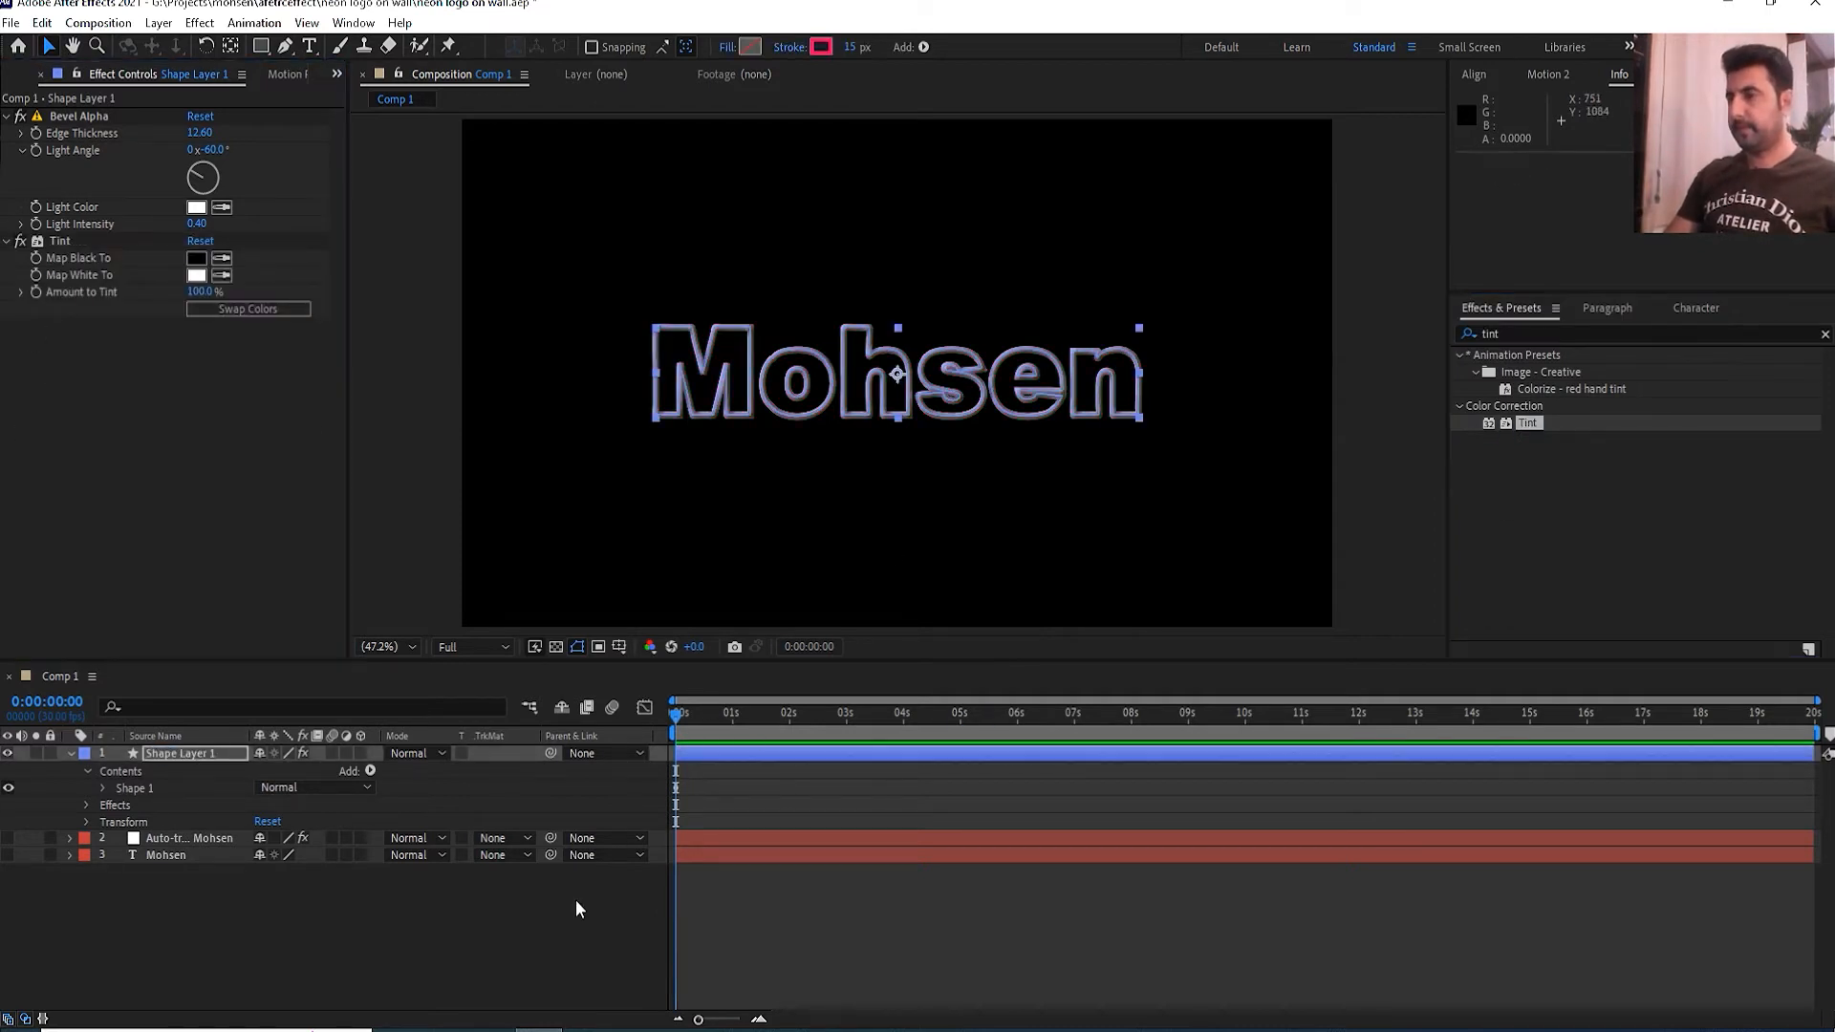
click(576, 899)
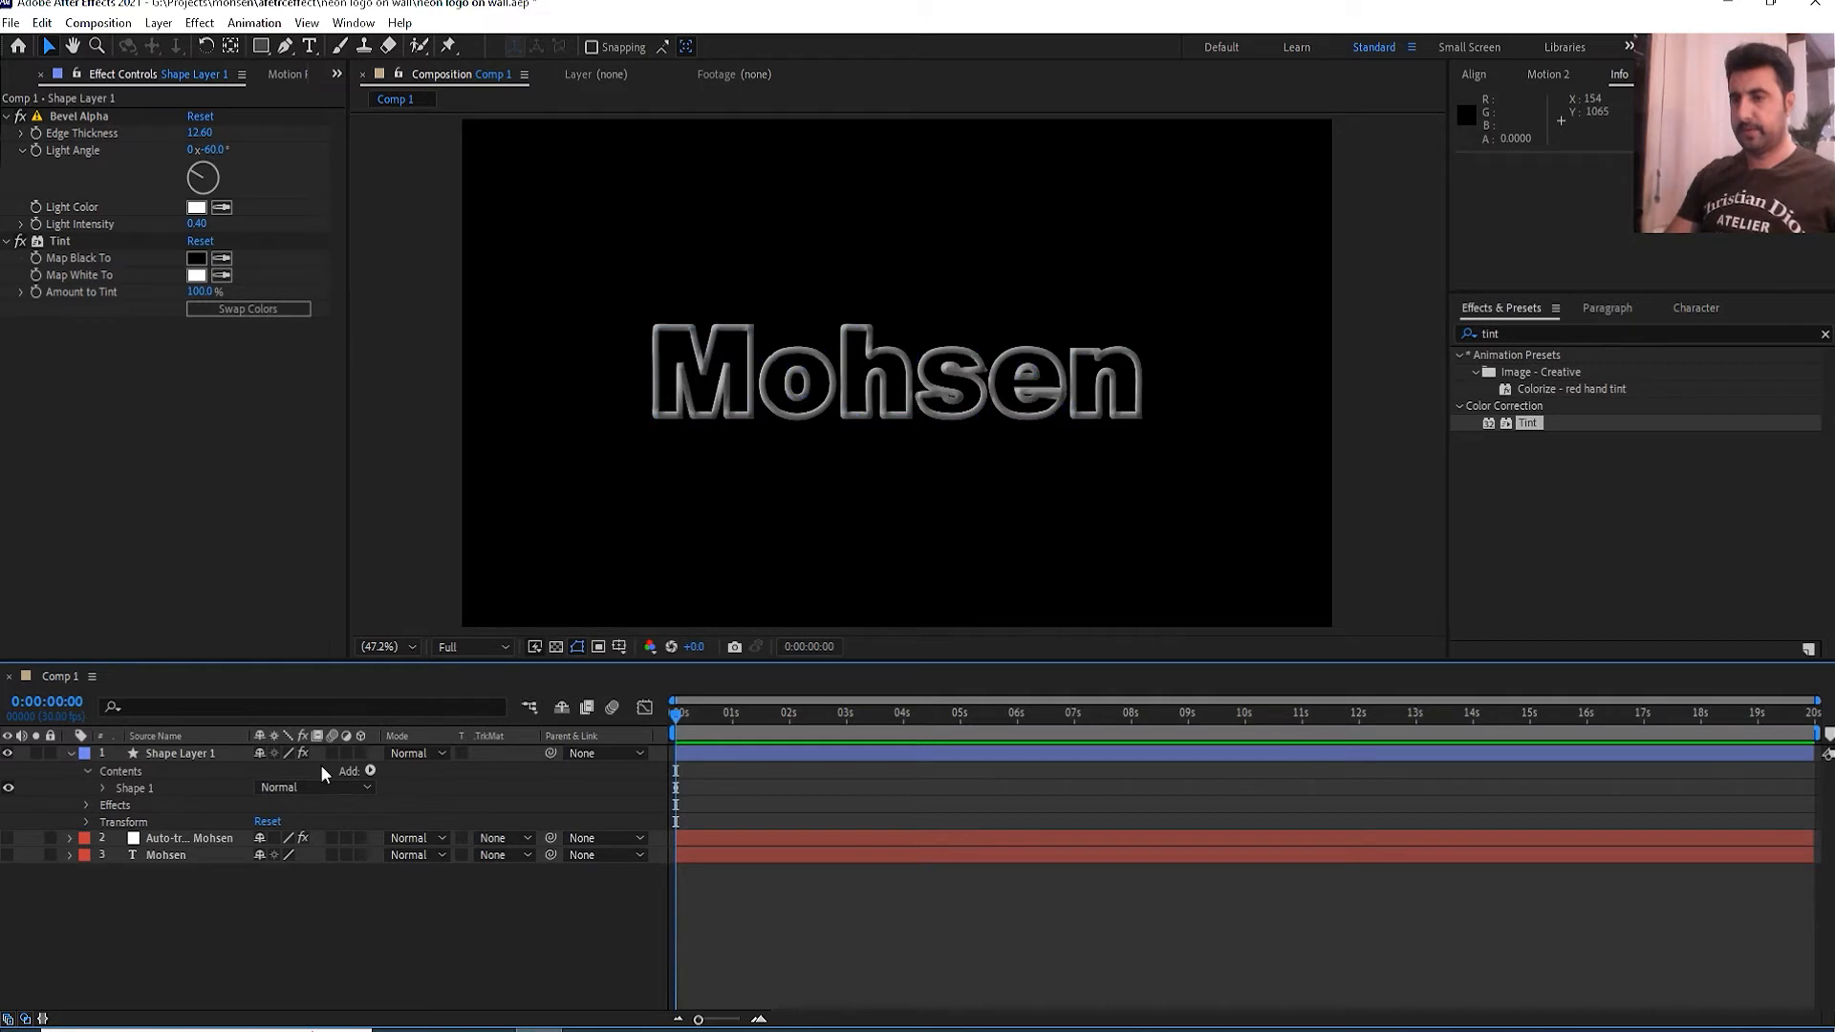
- Collapse Shape Layer 1, show the auto-traced glow layer and move it above the shape layer
click(70, 754)
click(9, 770)
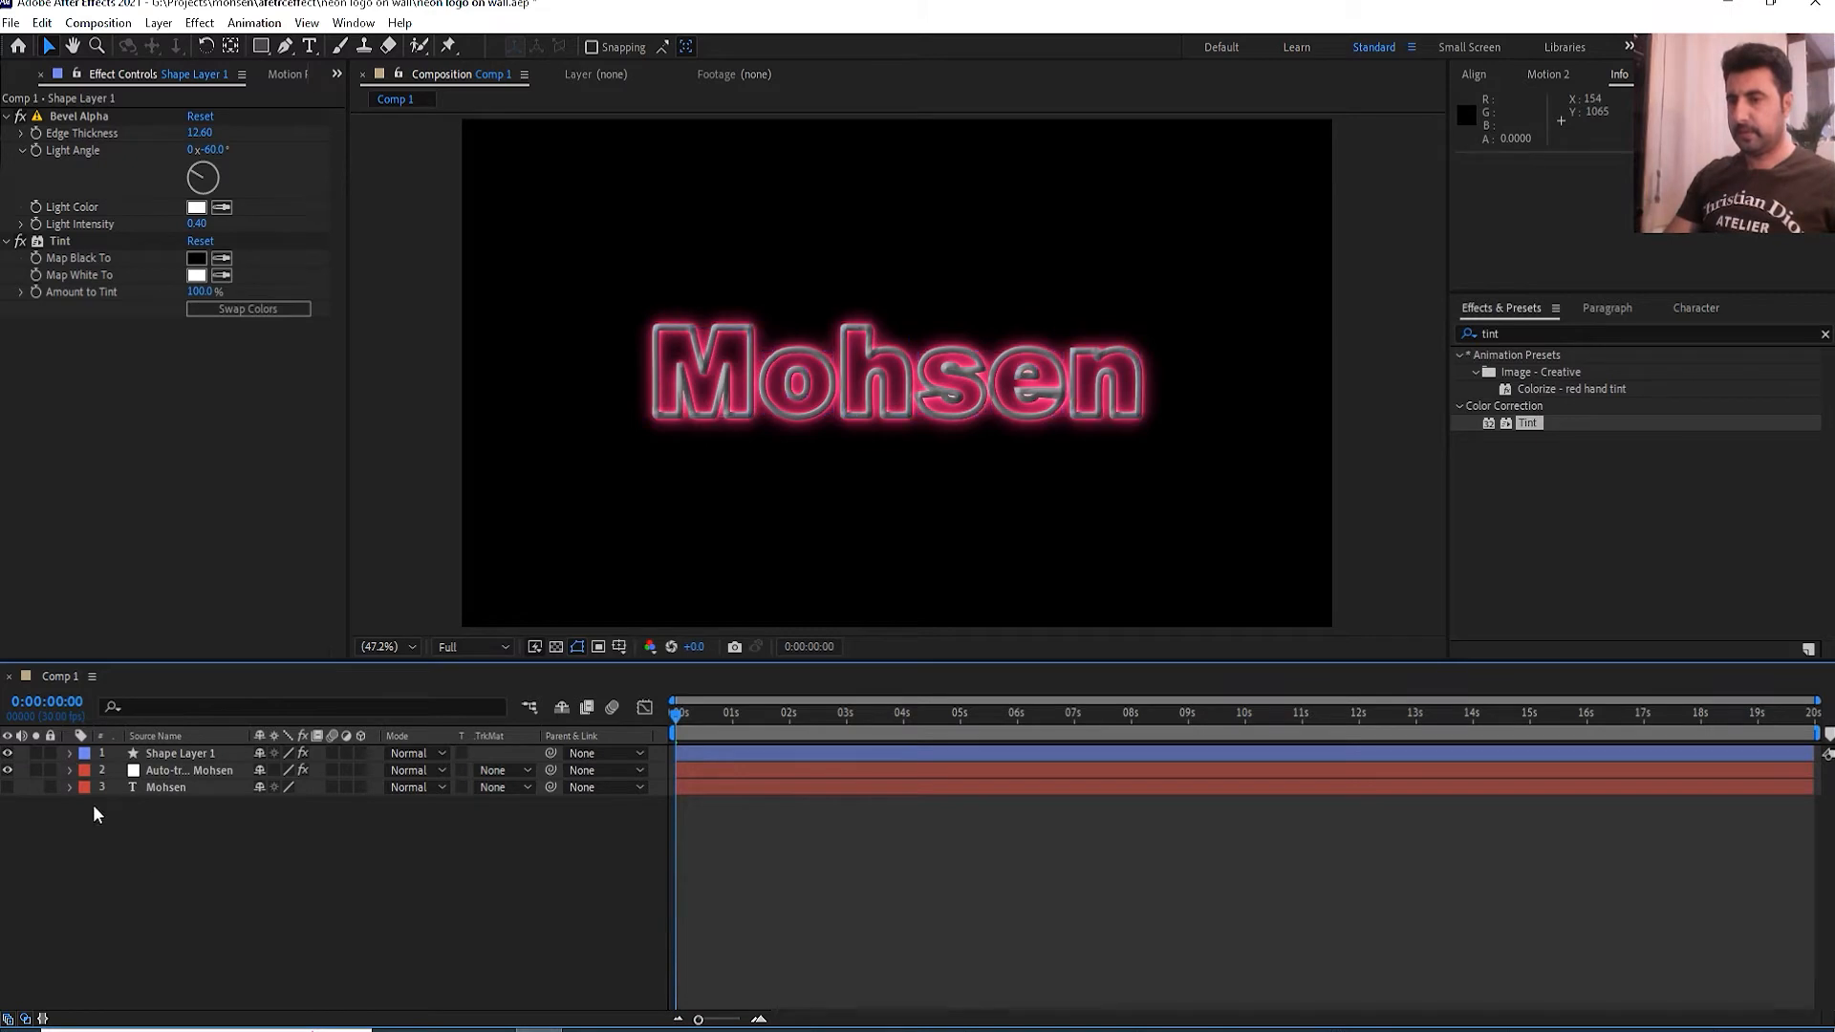
drag(170, 770, 191, 751)
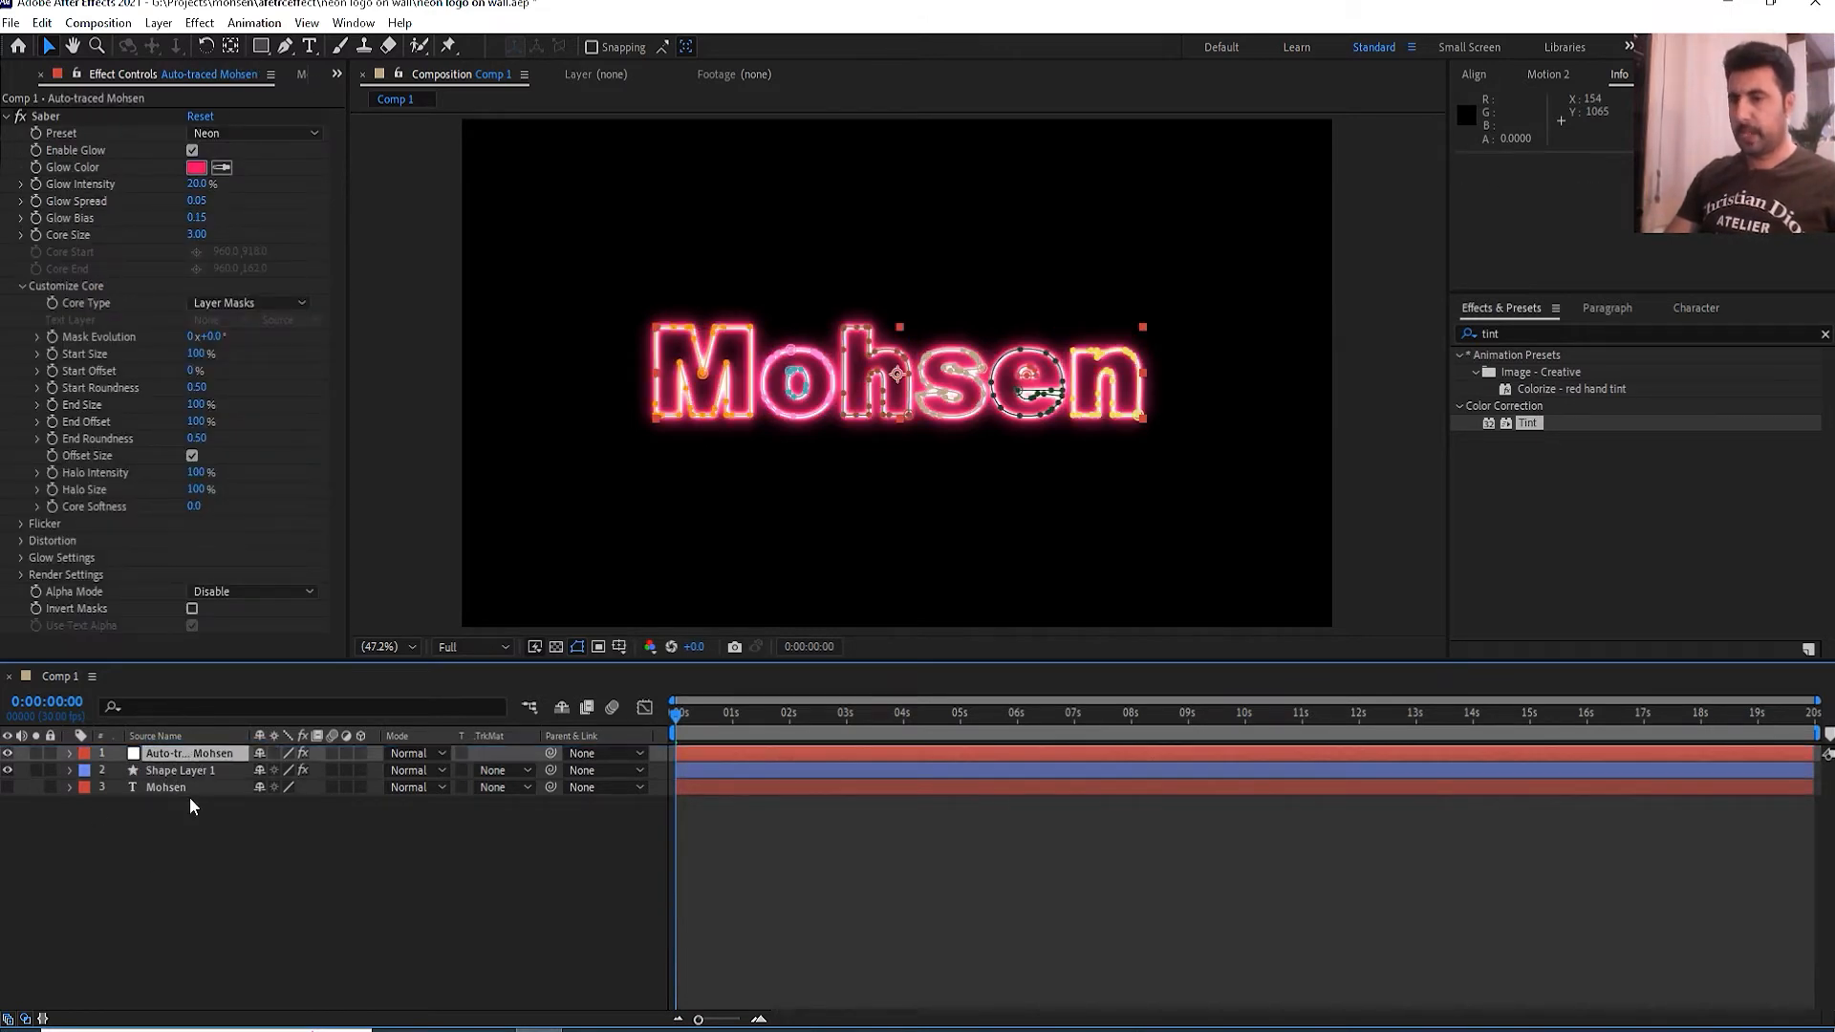
- Switch the auto-traced glow layer off and on to compare it with the bevelled shape layer
click(197, 772)
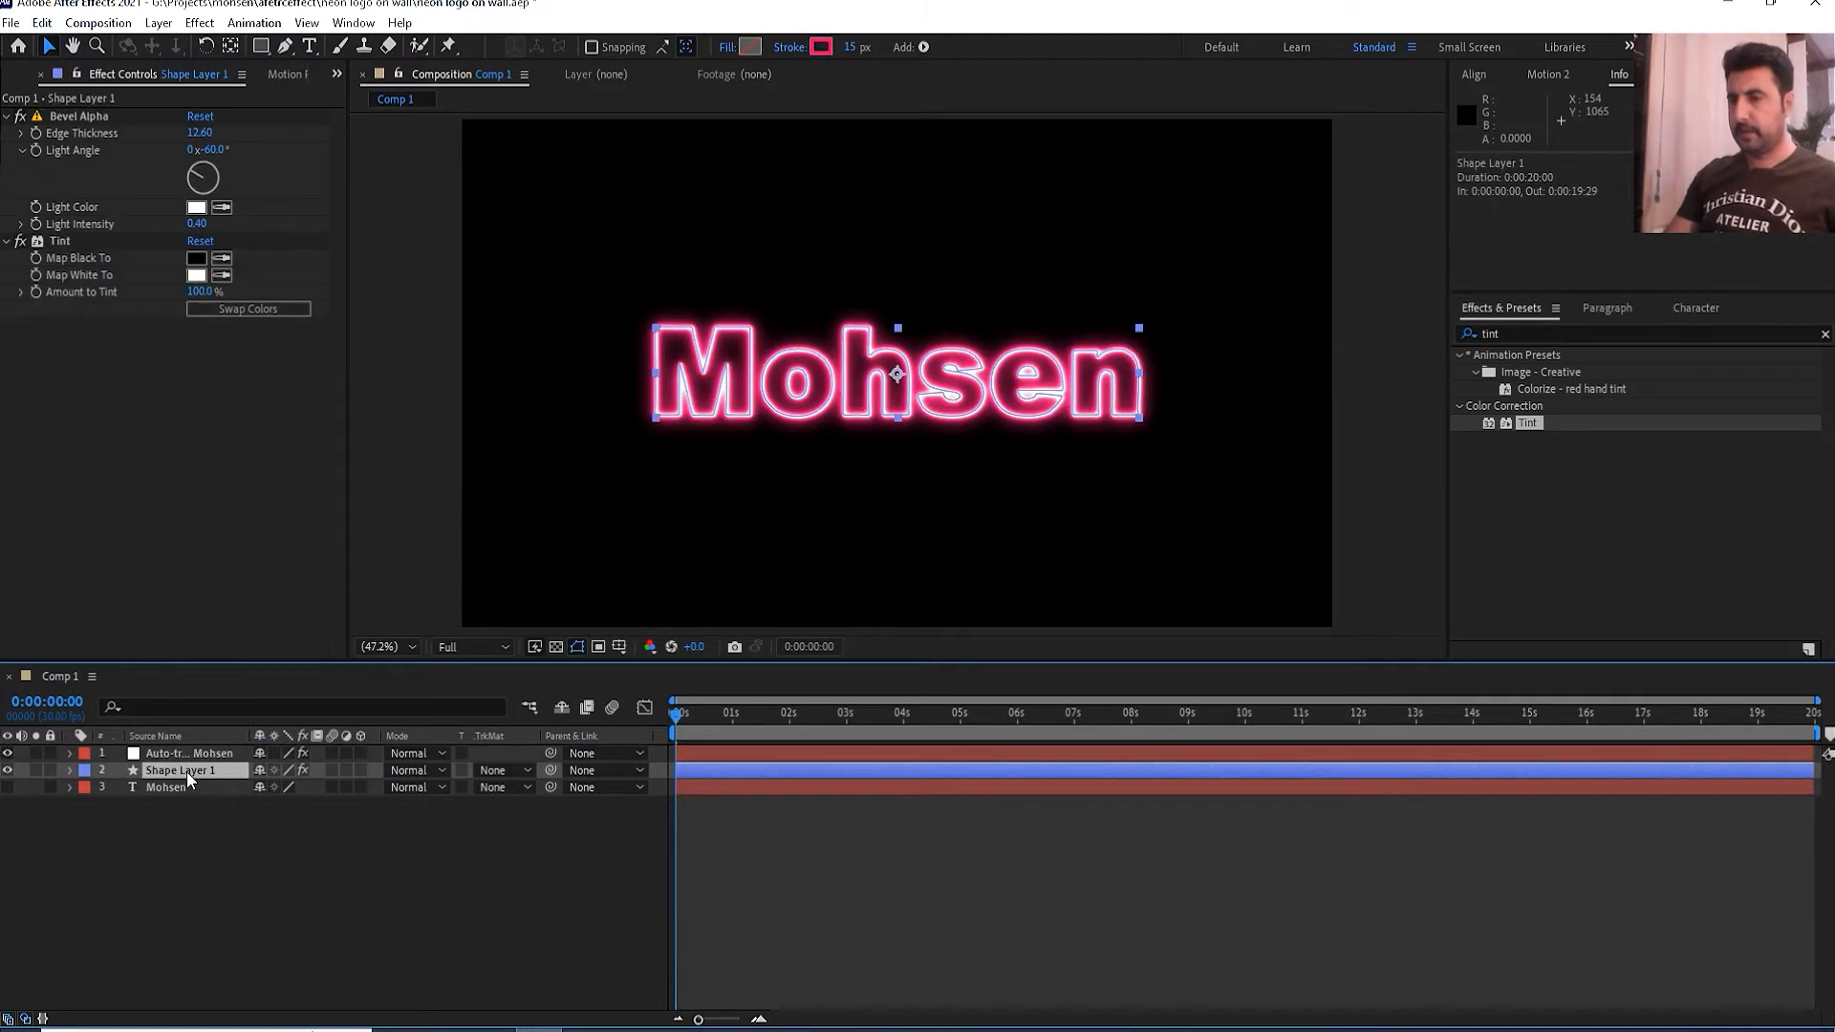
click(7, 753)
click(8, 754)
click(8, 754)
click(8, 754)
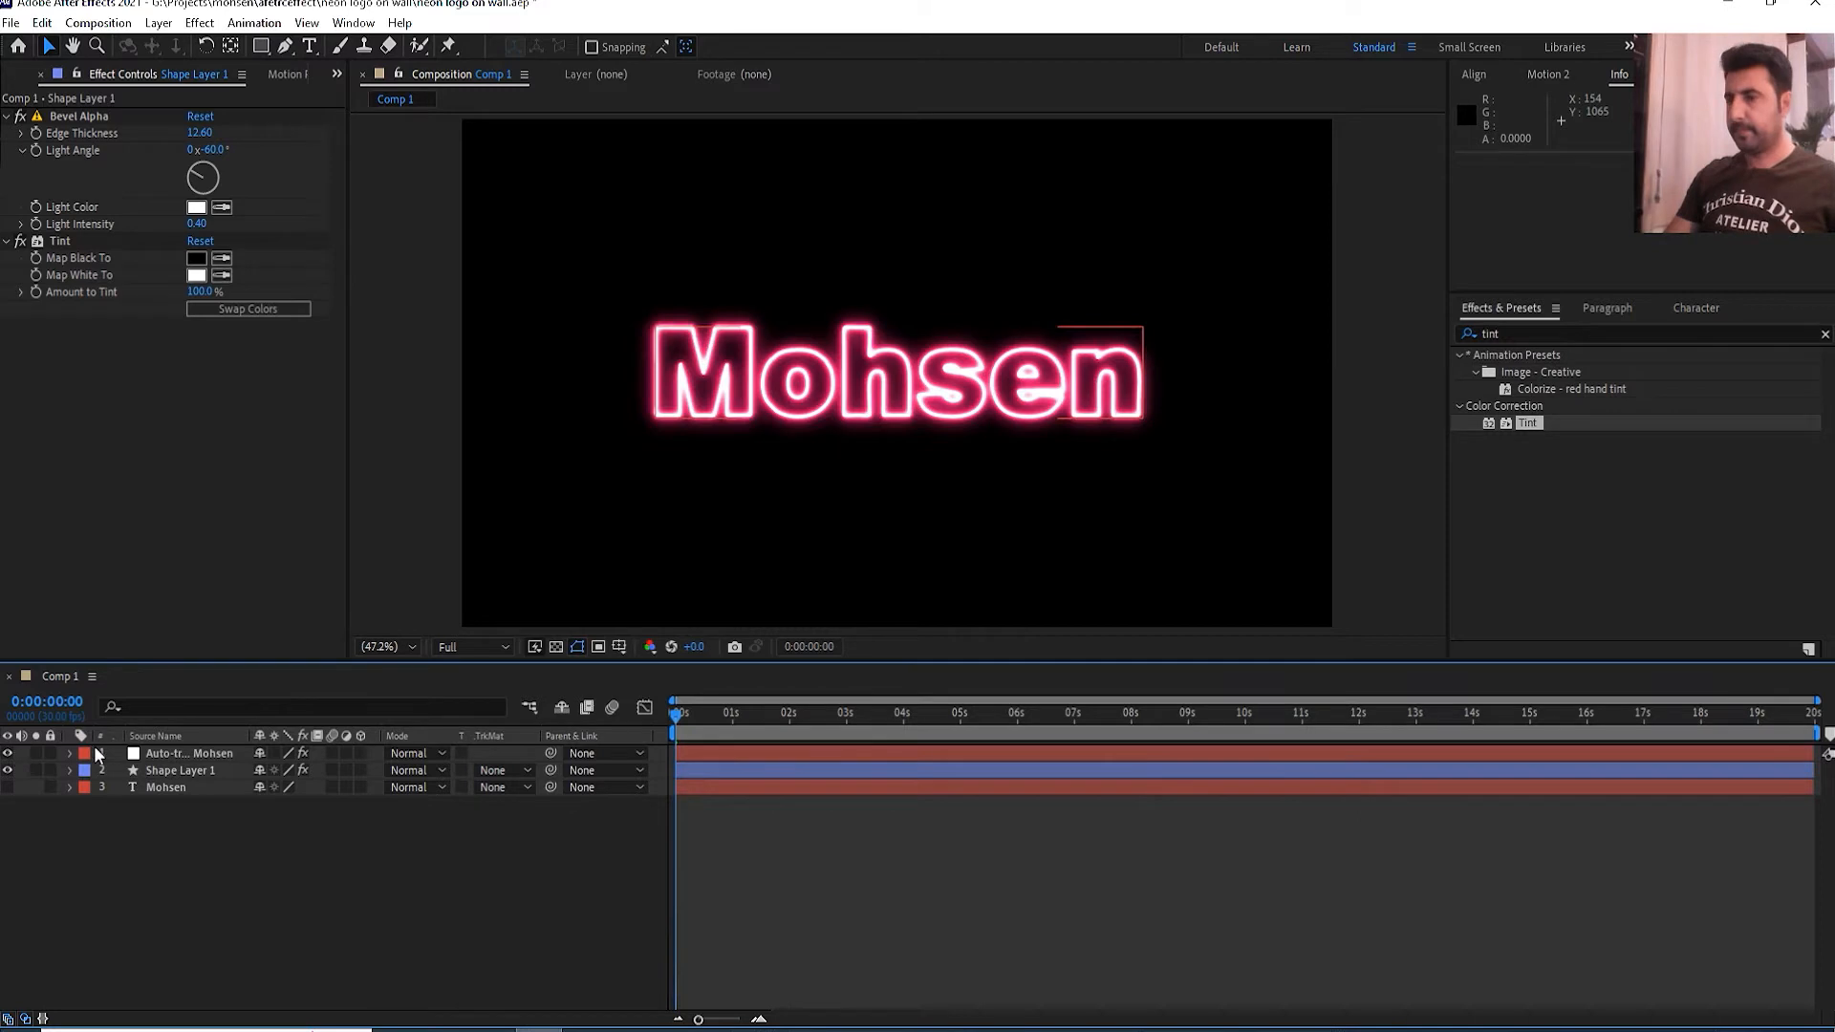
- Nudge the auto-traced glow layer 4 px left and 2 px up to position 956, 538
click(164, 752)
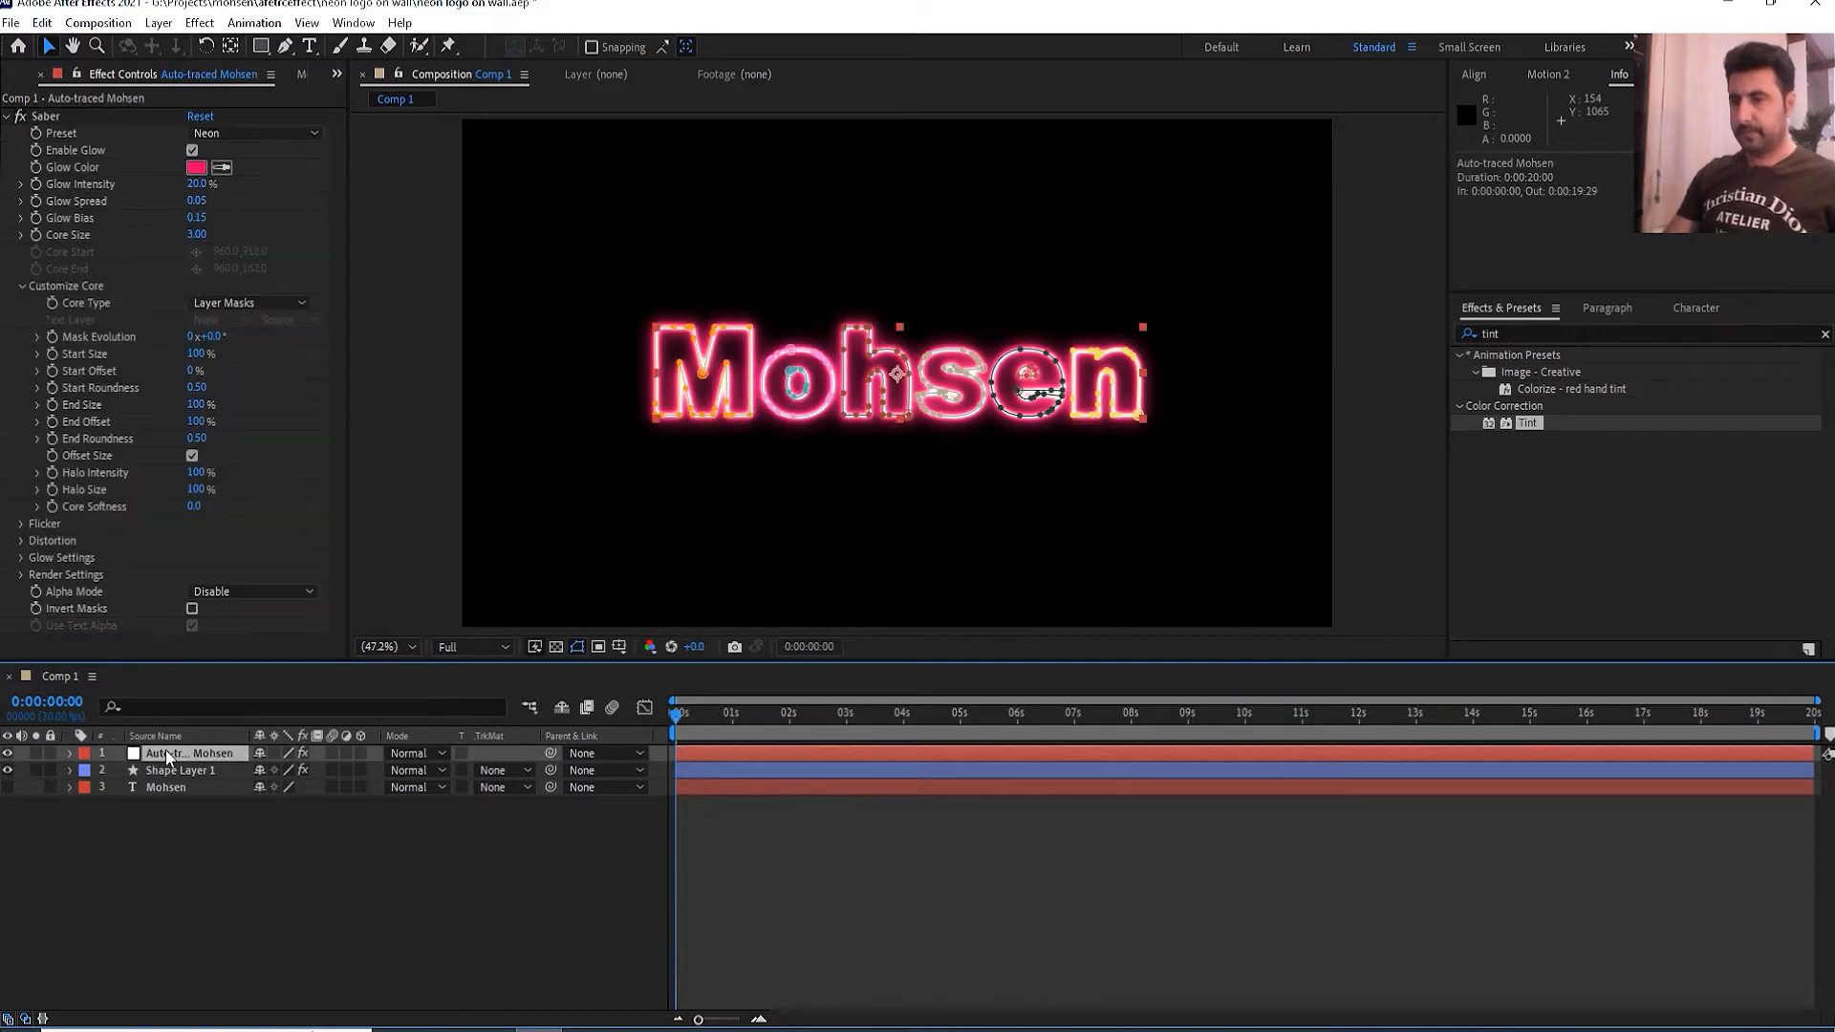
key(Left)
key(Left)
key(Left)
key(Left)
key(Up)
key(Up)
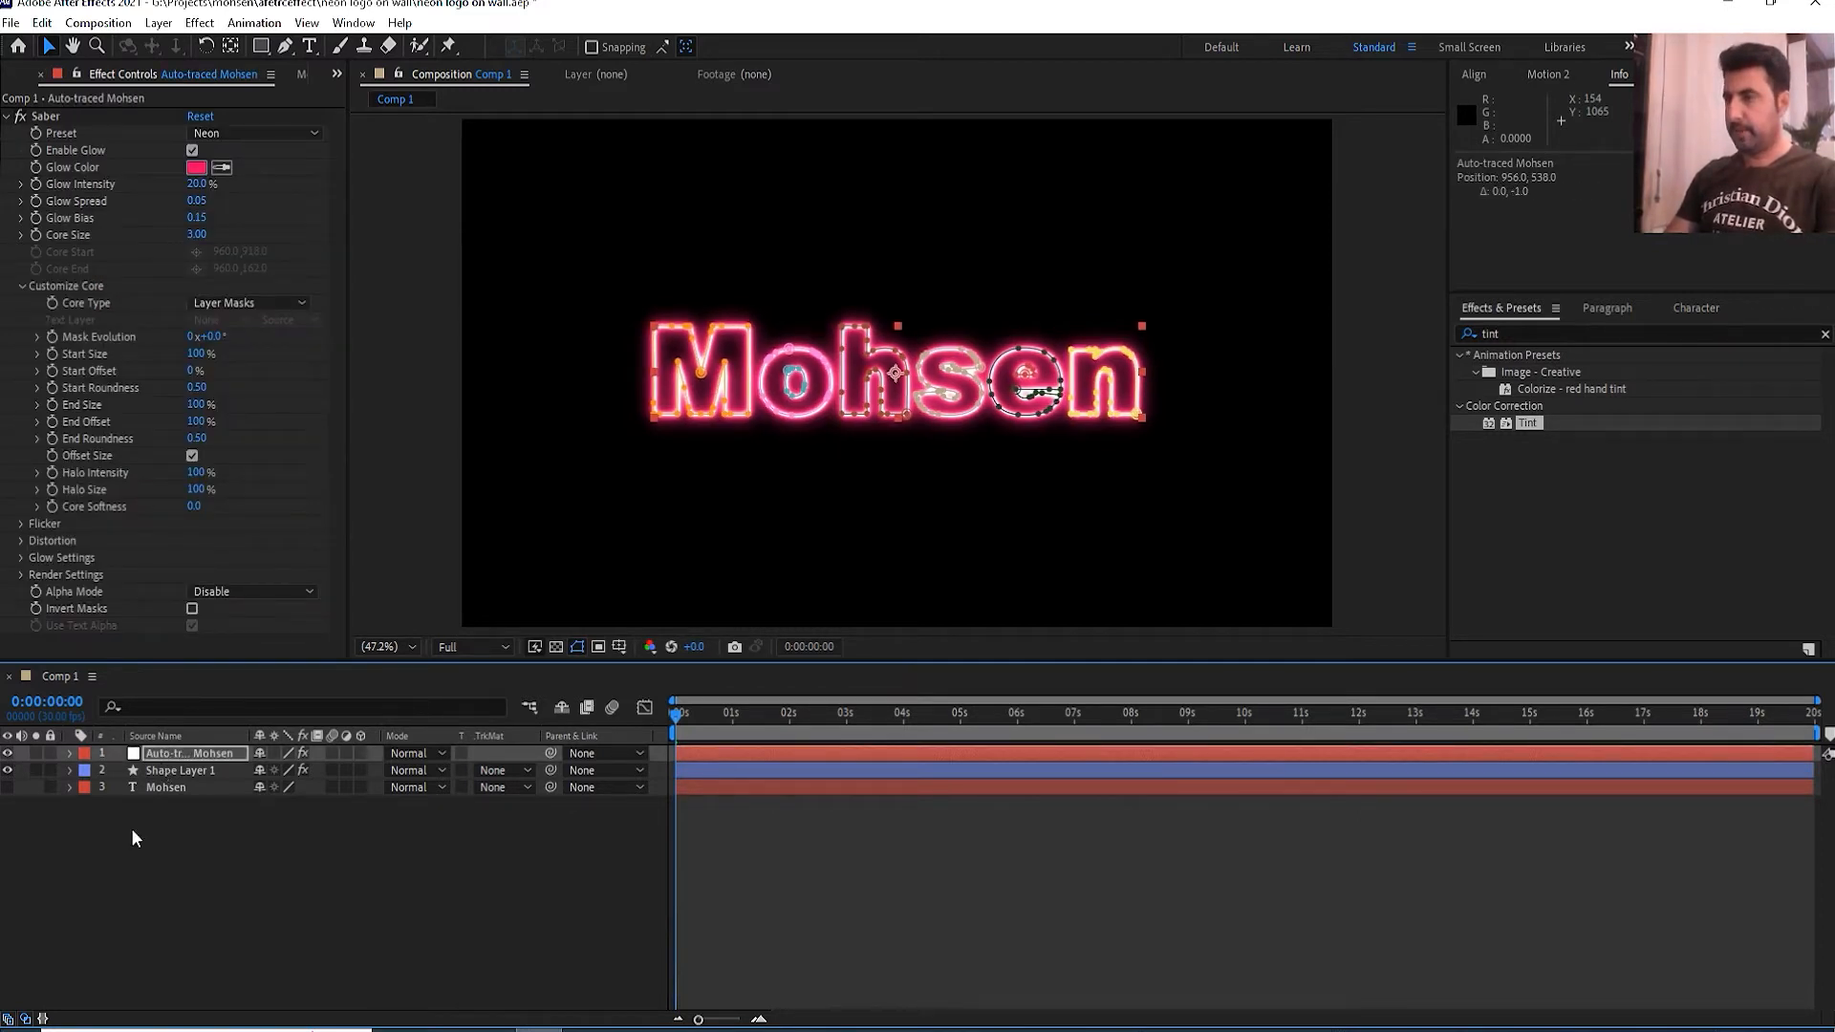
- Toggle the auto-traced layer's visibility repeatedly to check the glow's alignment with the beveled tubes, leaving it visible
click(7, 753)
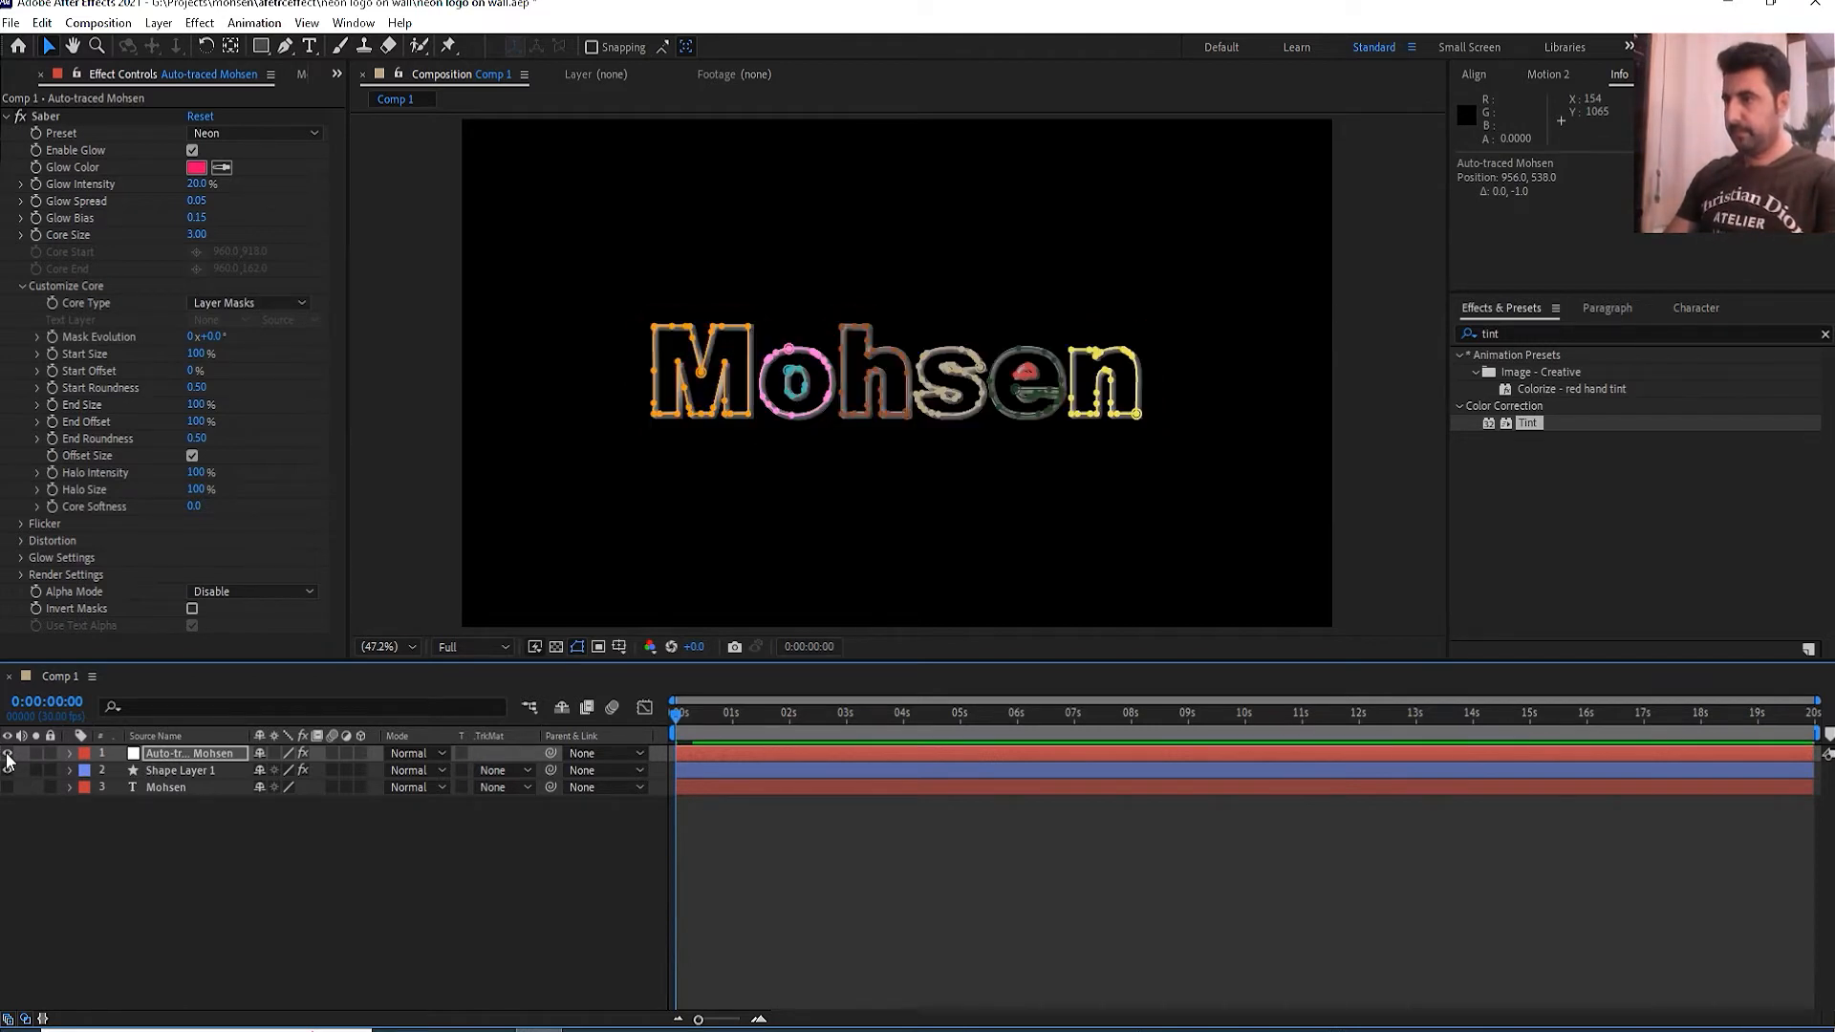
click(8, 753)
click(8, 753)
click(8, 753)
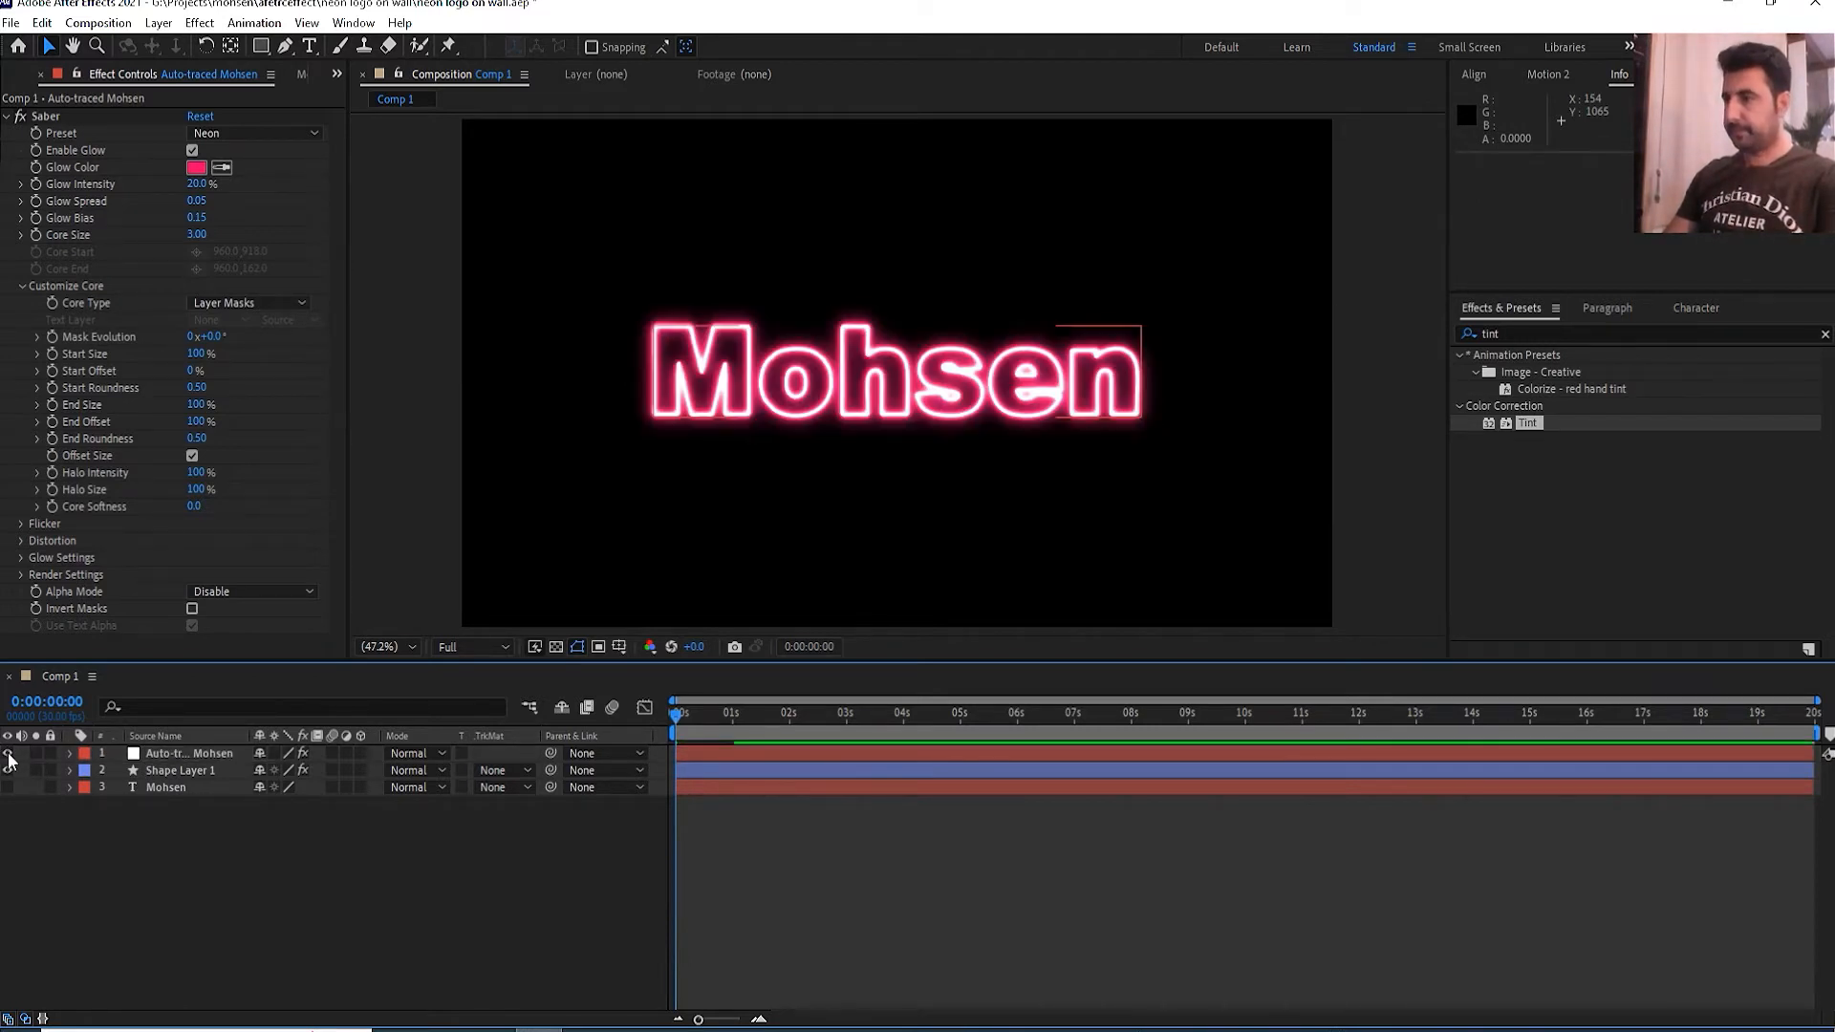
click(8, 753)
click(8, 754)
click(8, 753)
click(8, 754)
click(8, 753)
click(8, 753)
click(8, 753)
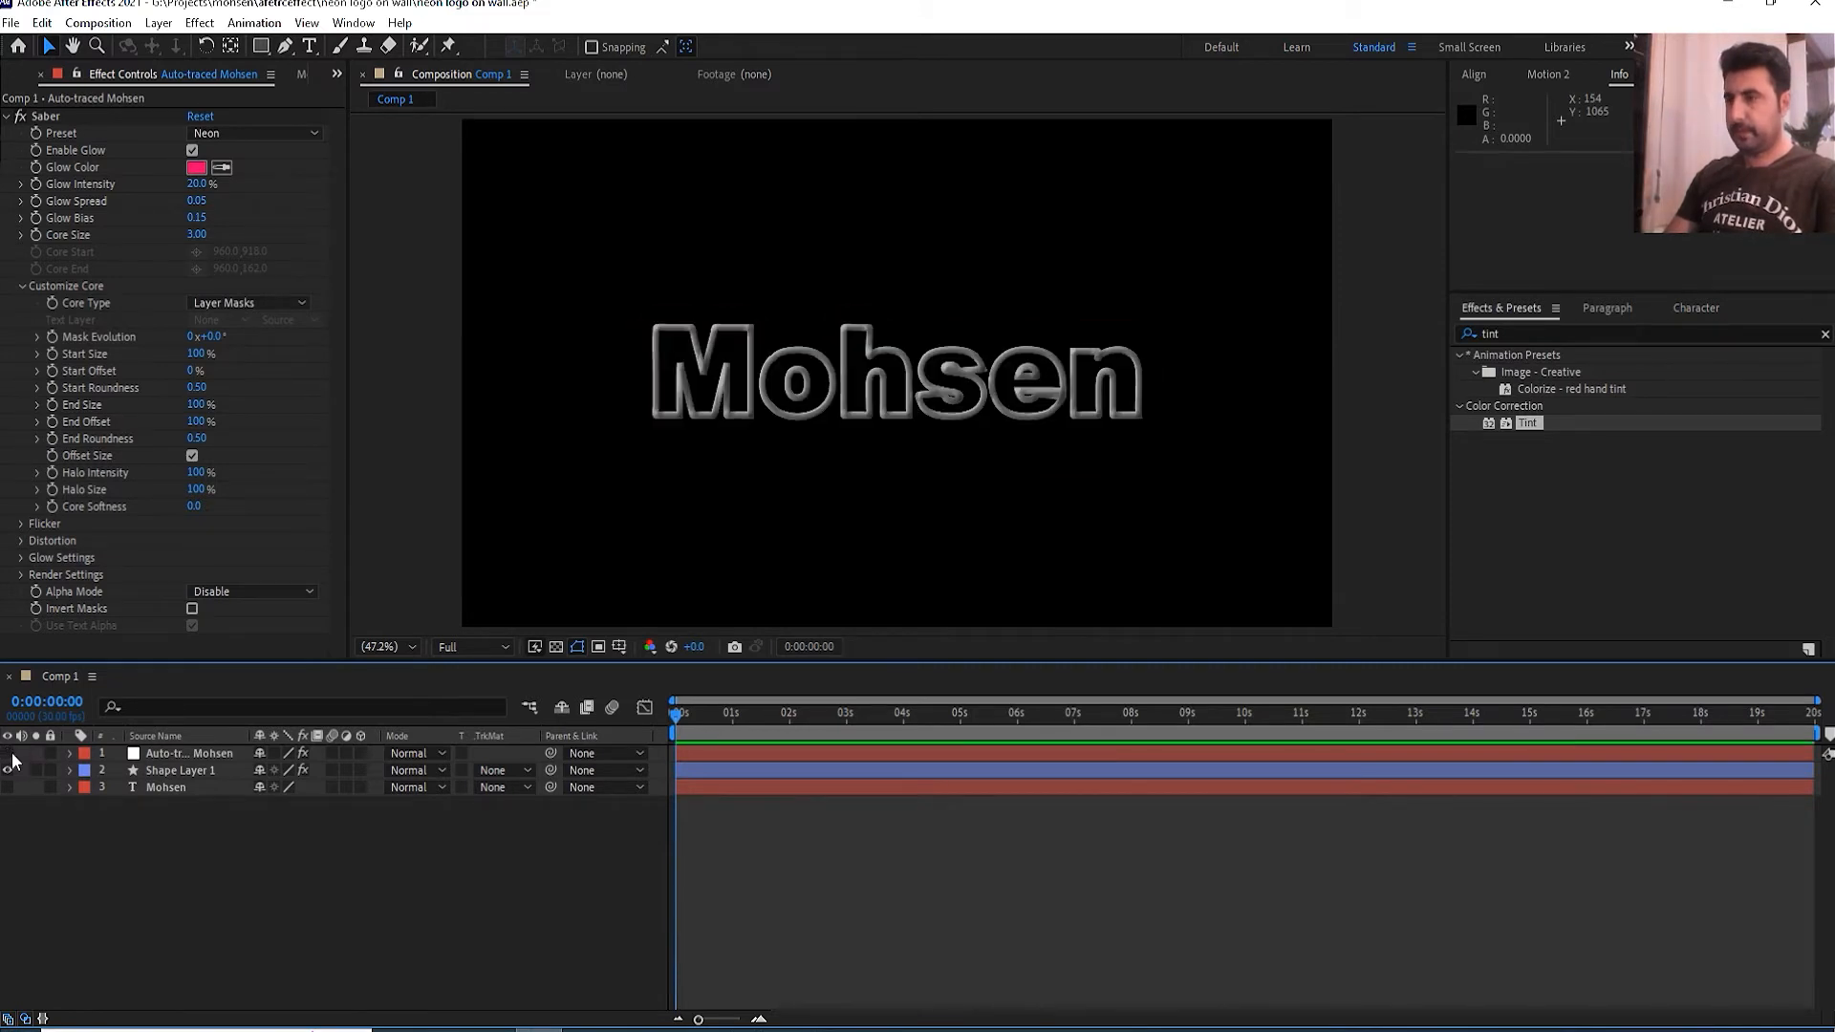
click(7, 753)
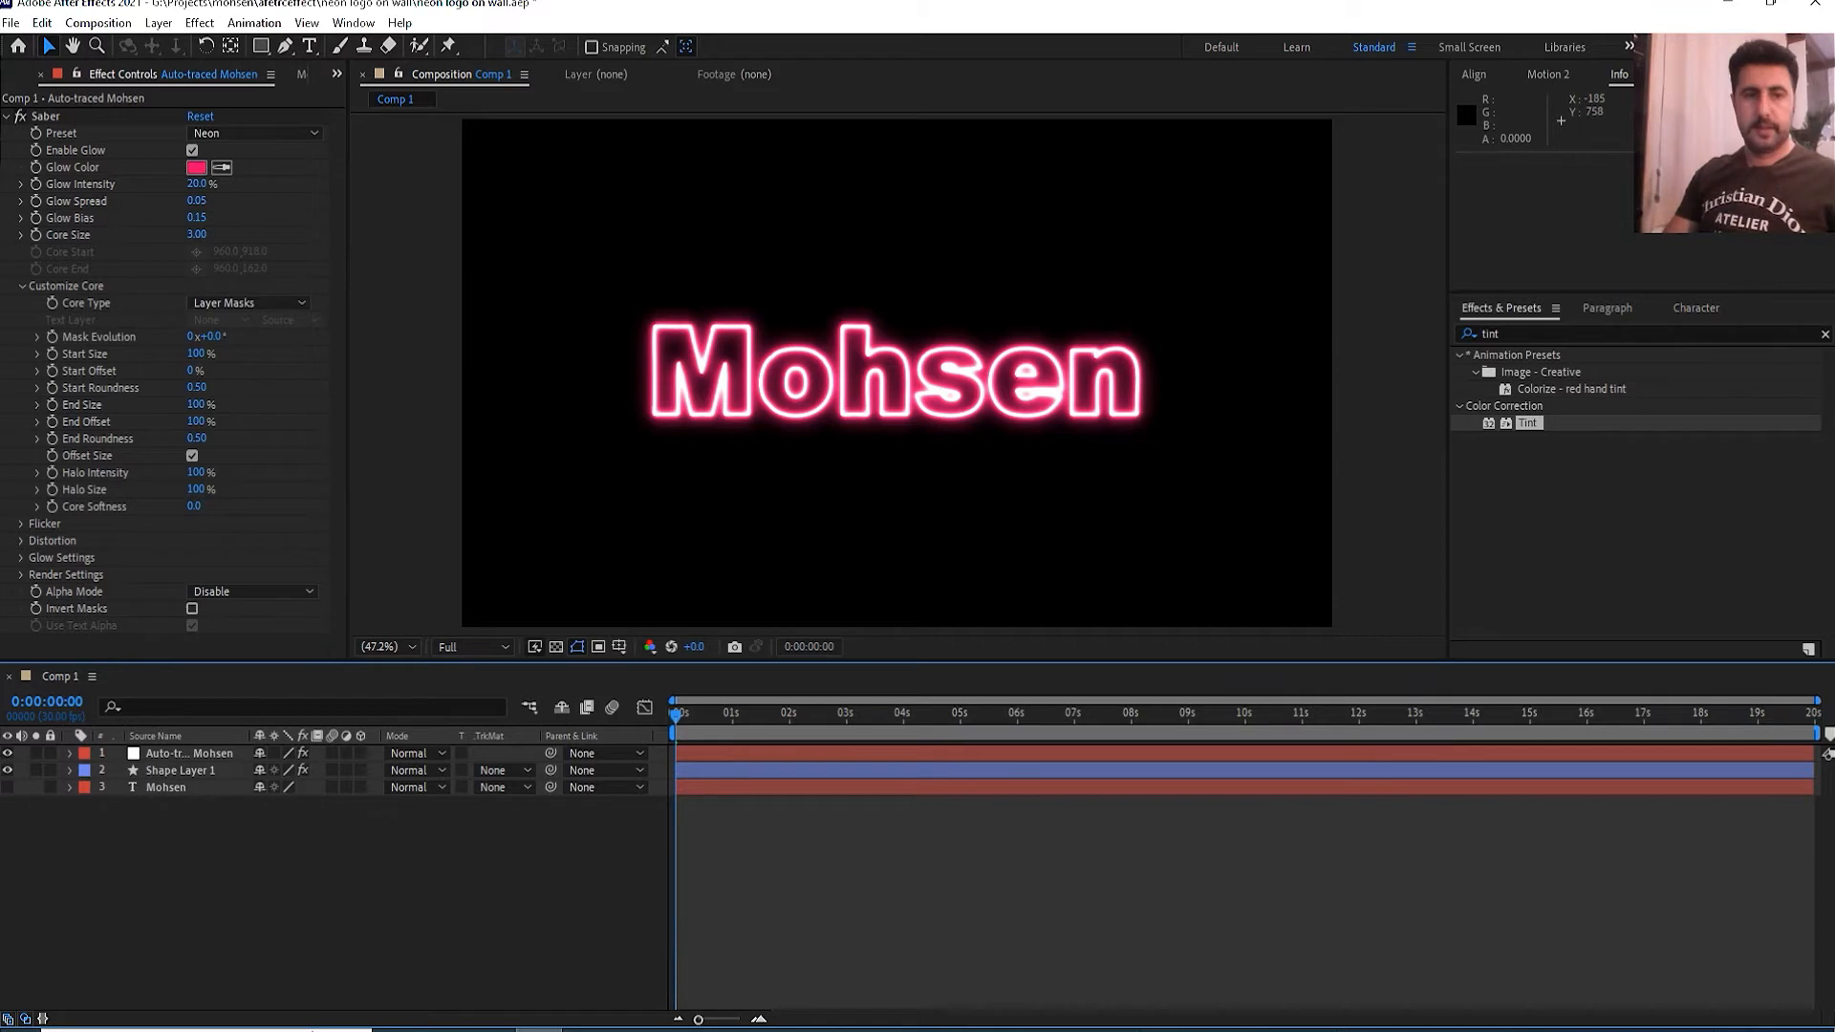
- Add old-brick-wall-texture.jpg from the project as the lowest layer of Comp 1 and move the current time to frame 12
click(13, 80)
click(77, 358)
drag(88, 274, 261, 835)
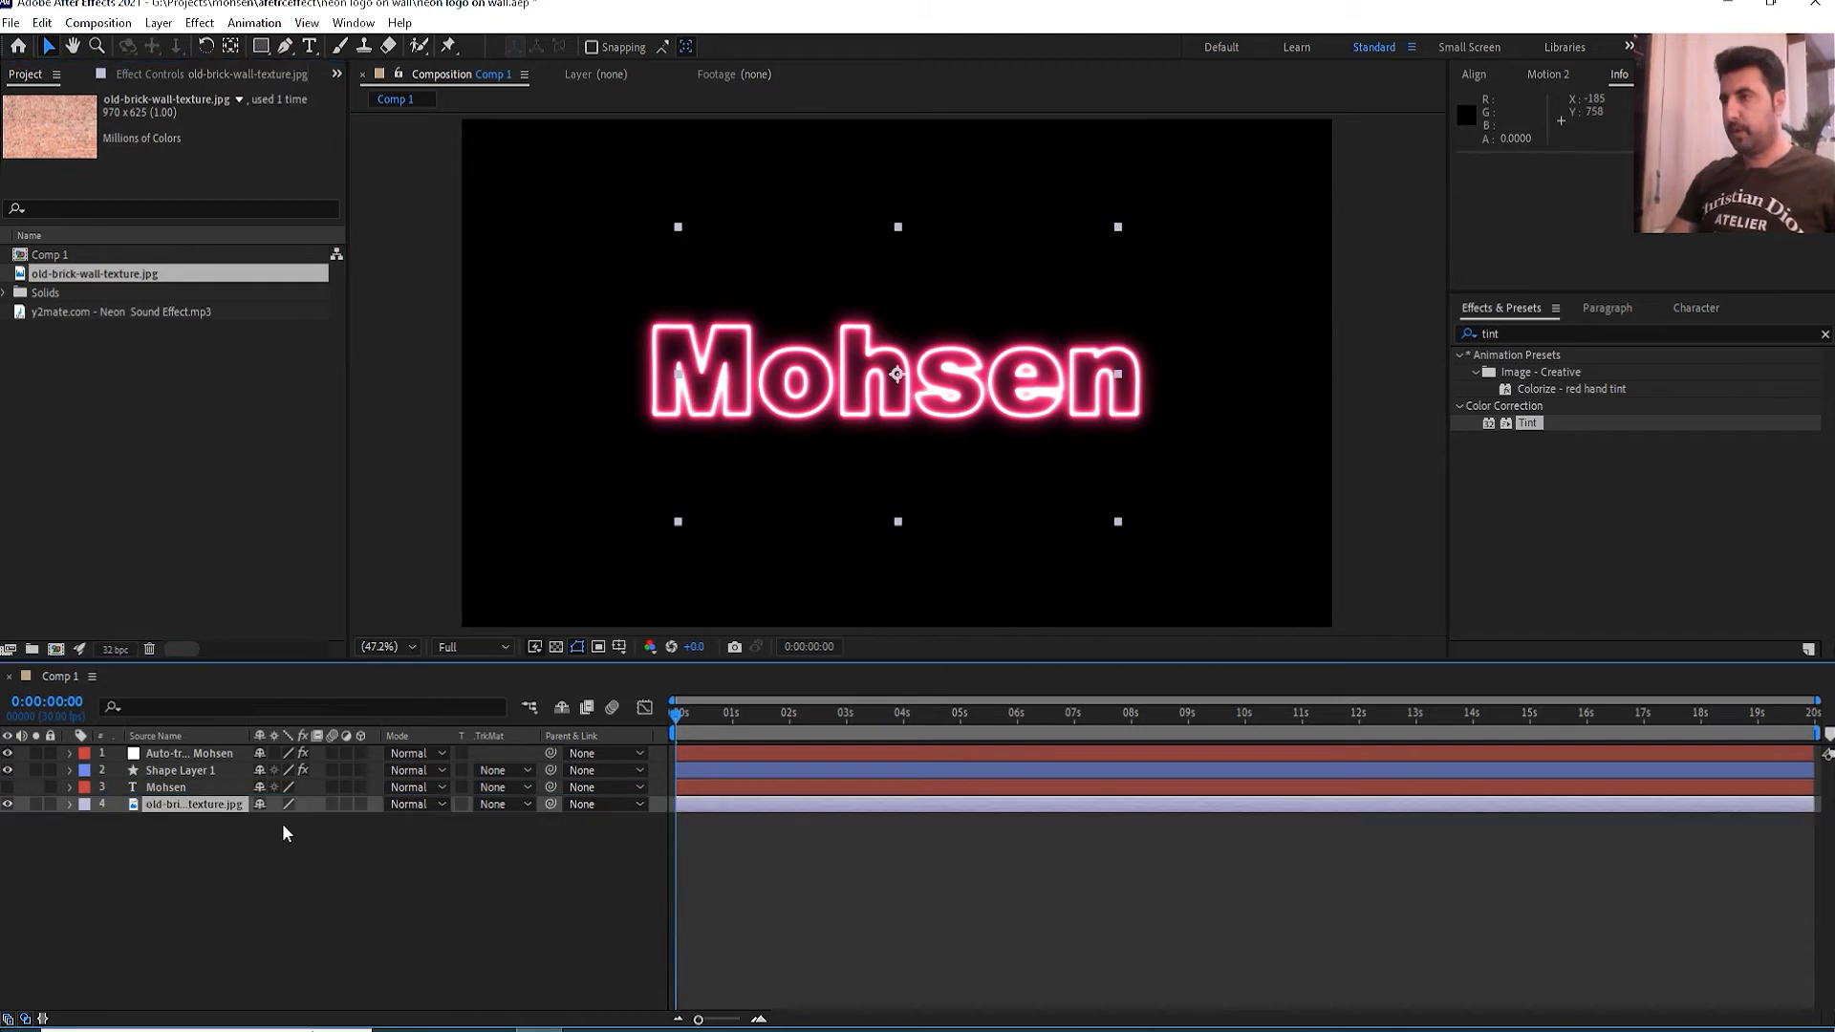
drag(711, 717, 699, 720)
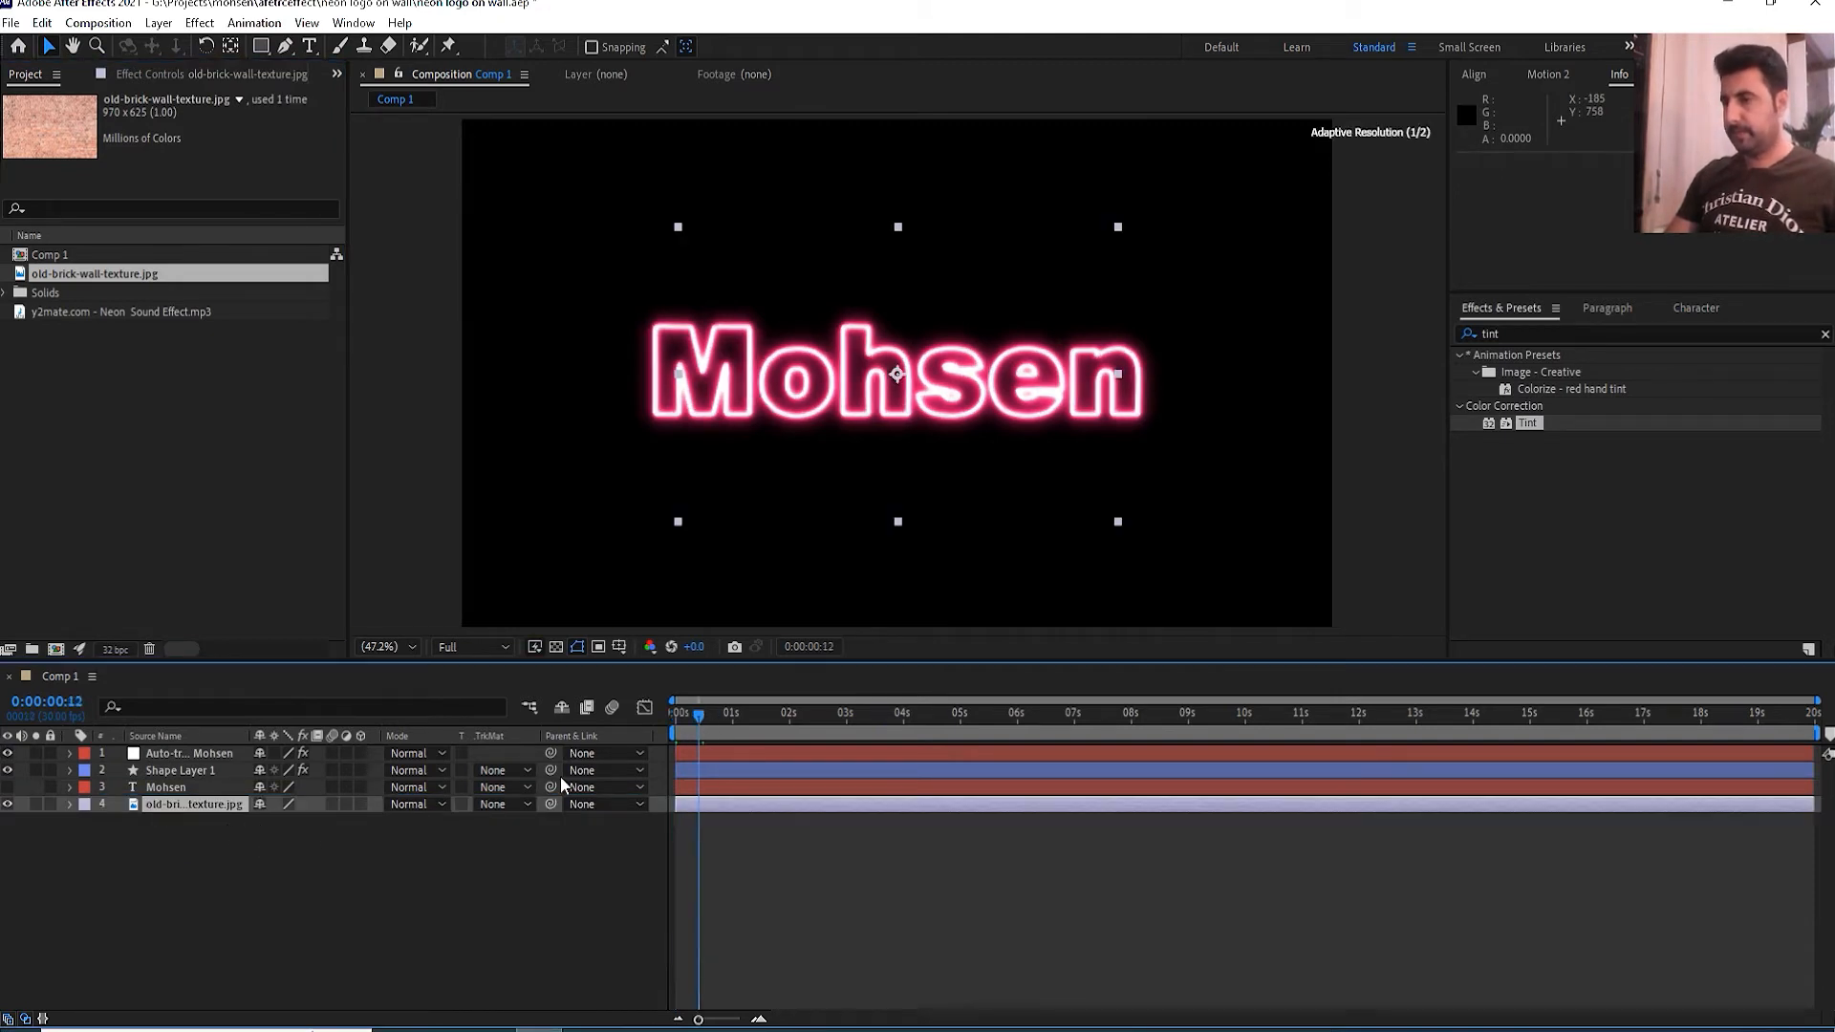
click(214, 822)
click(181, 806)
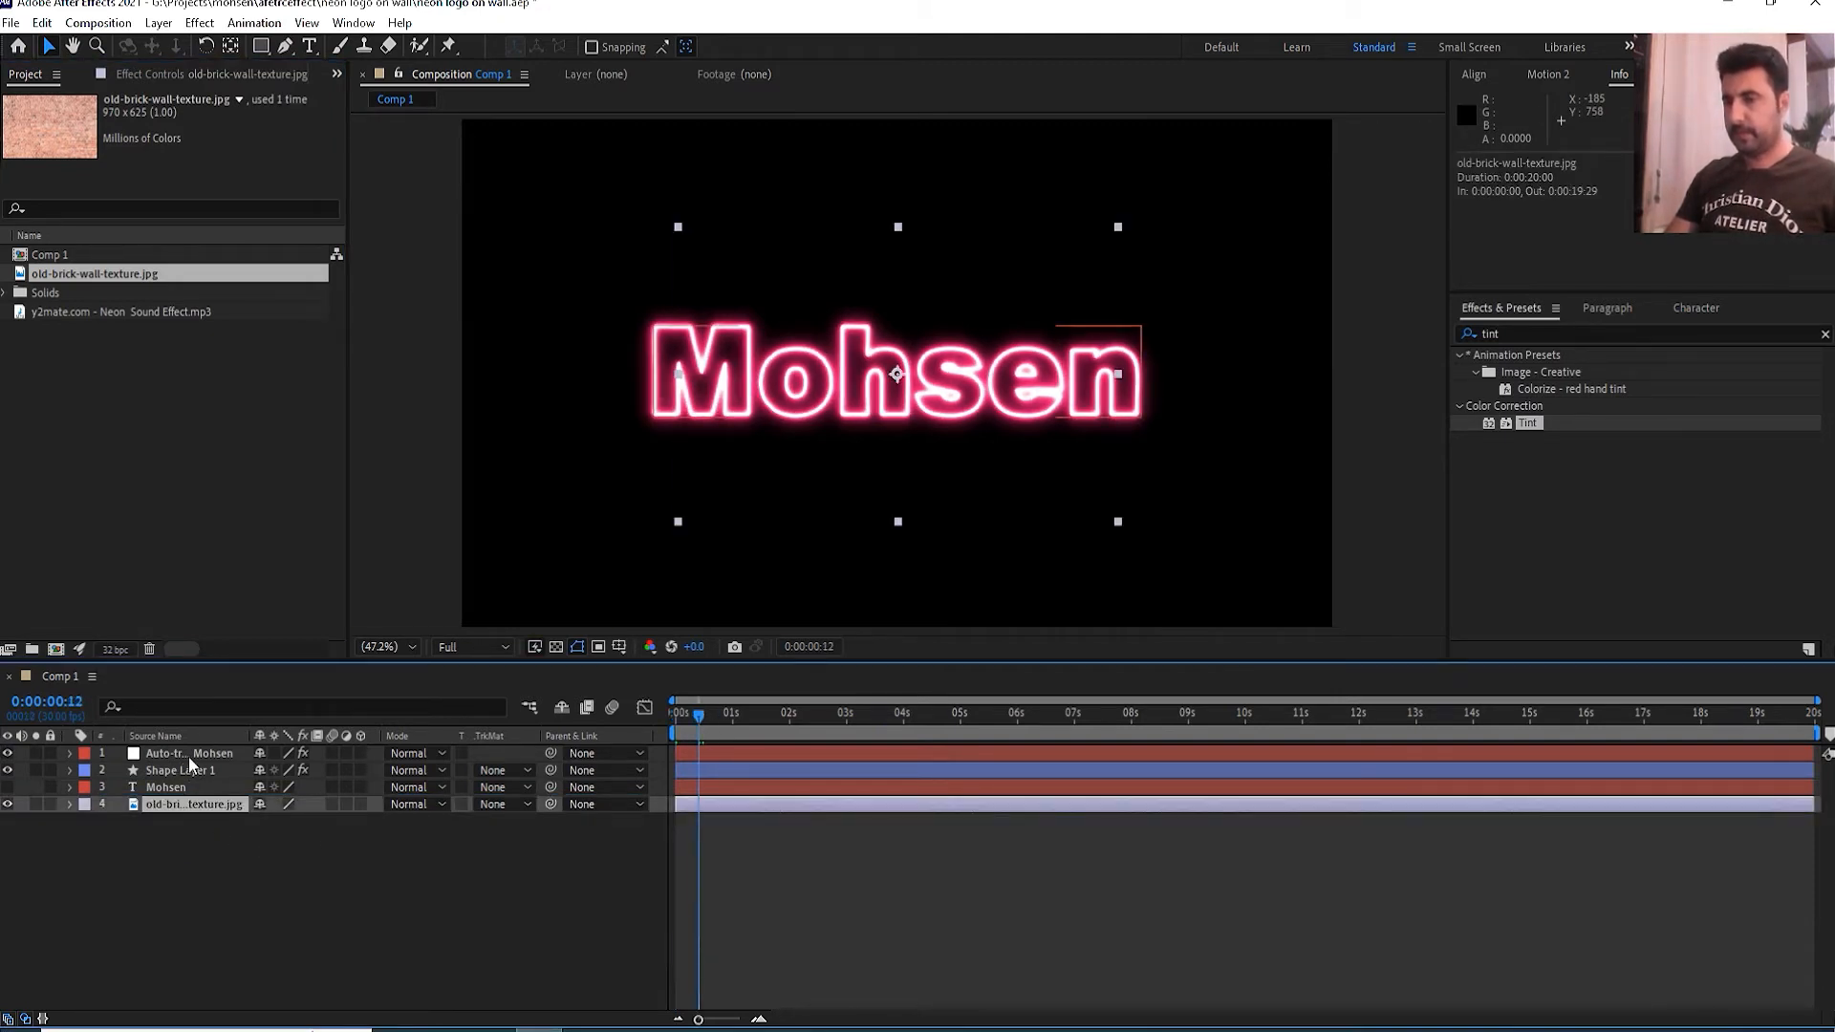
- Set the Composite Settings in Saber's Render Settings to Transparent on the auto-traced layer
click(187, 754)
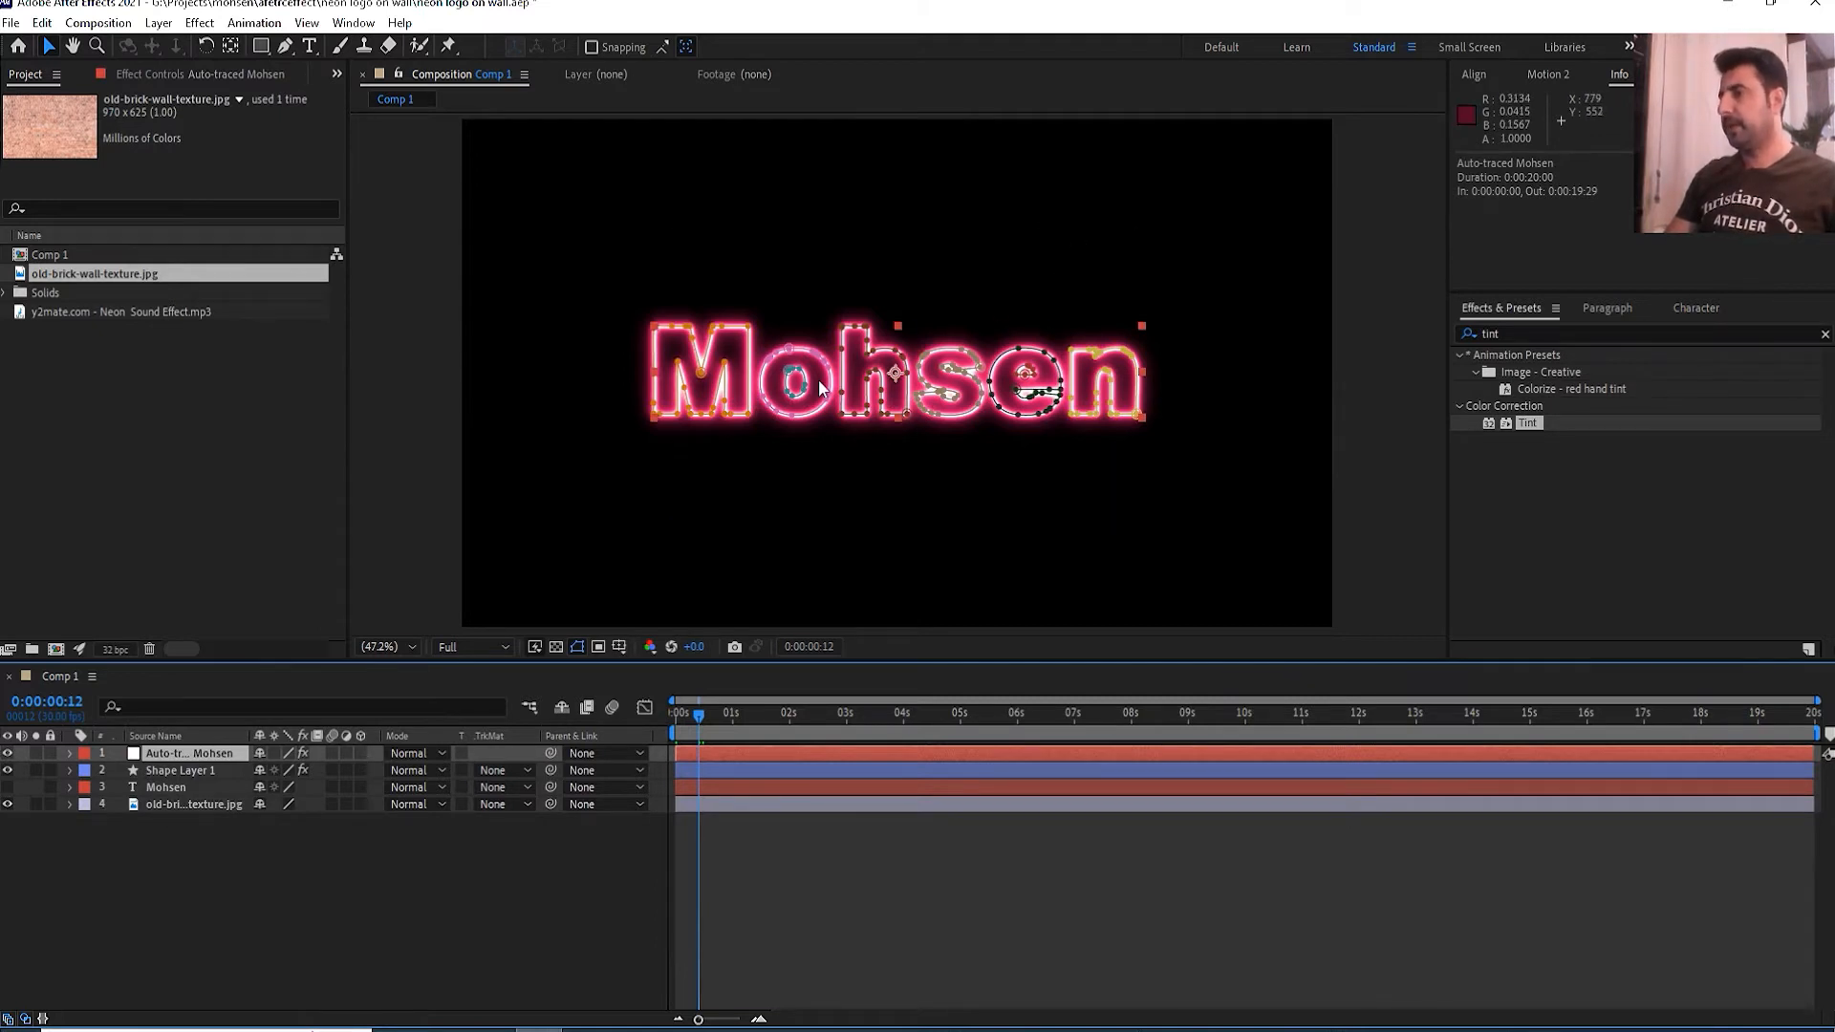
click(220, 817)
click(170, 757)
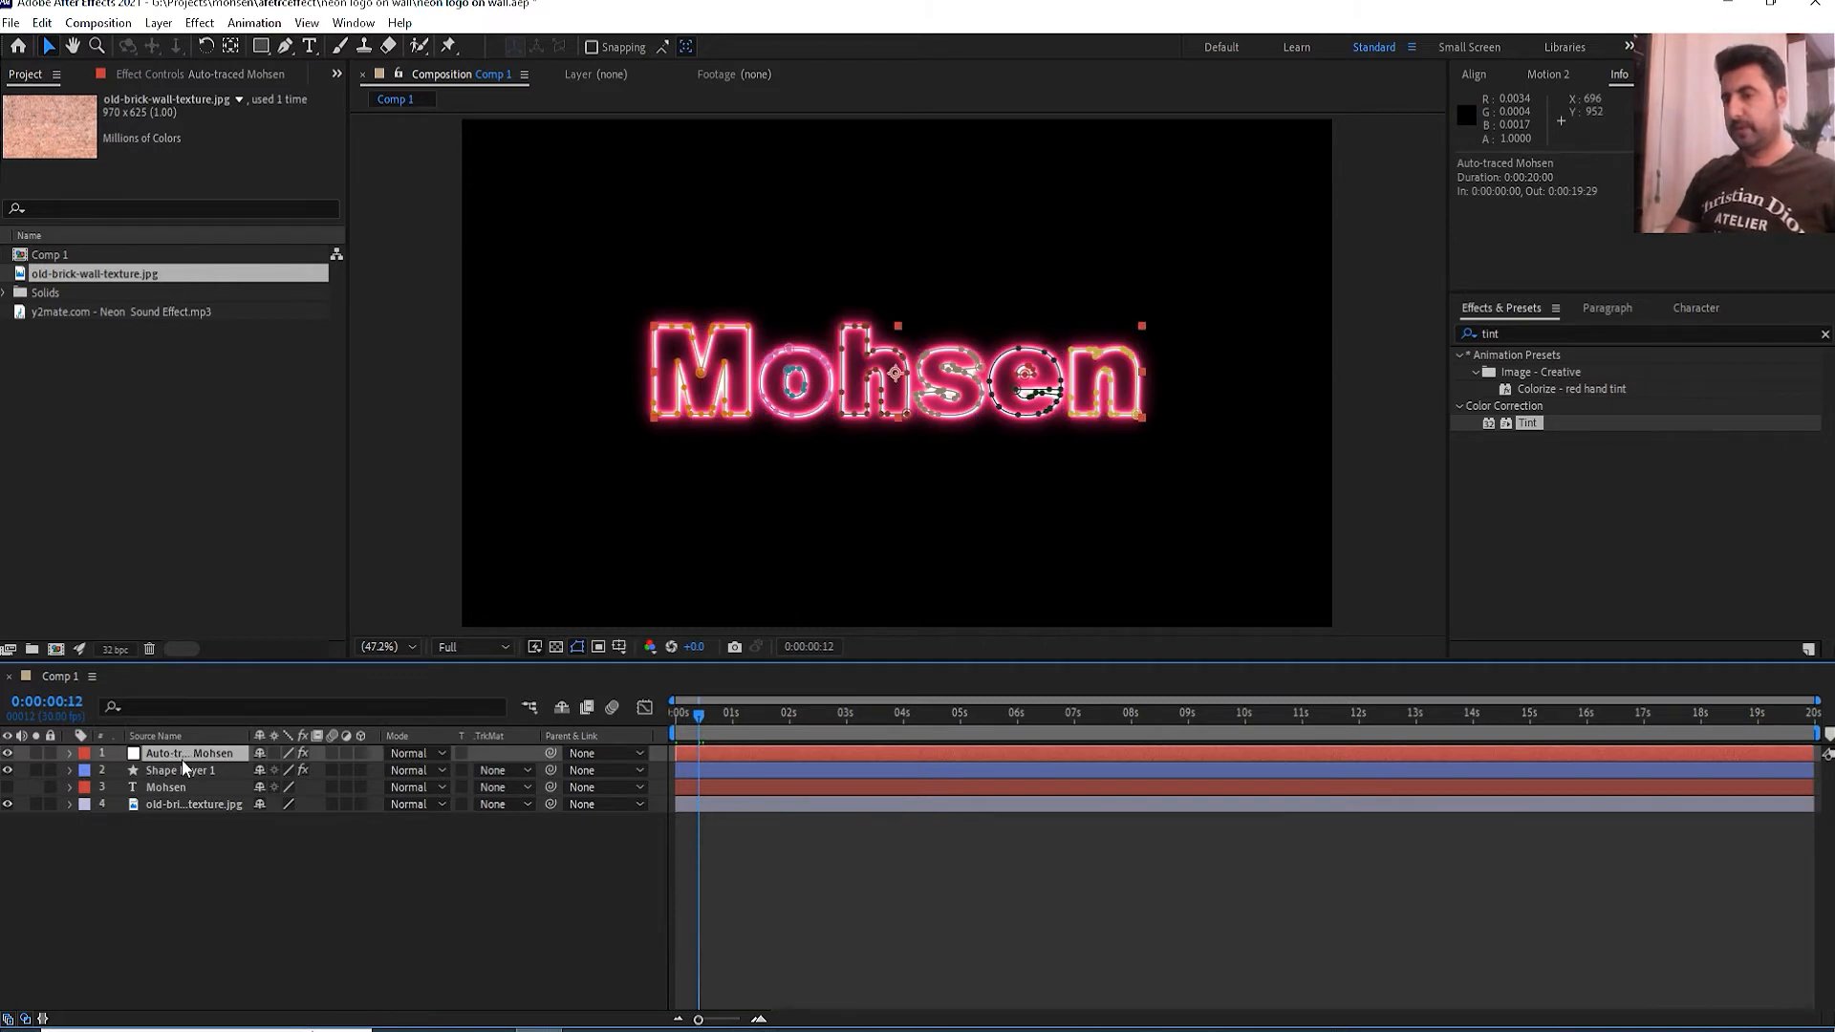
click(182, 73)
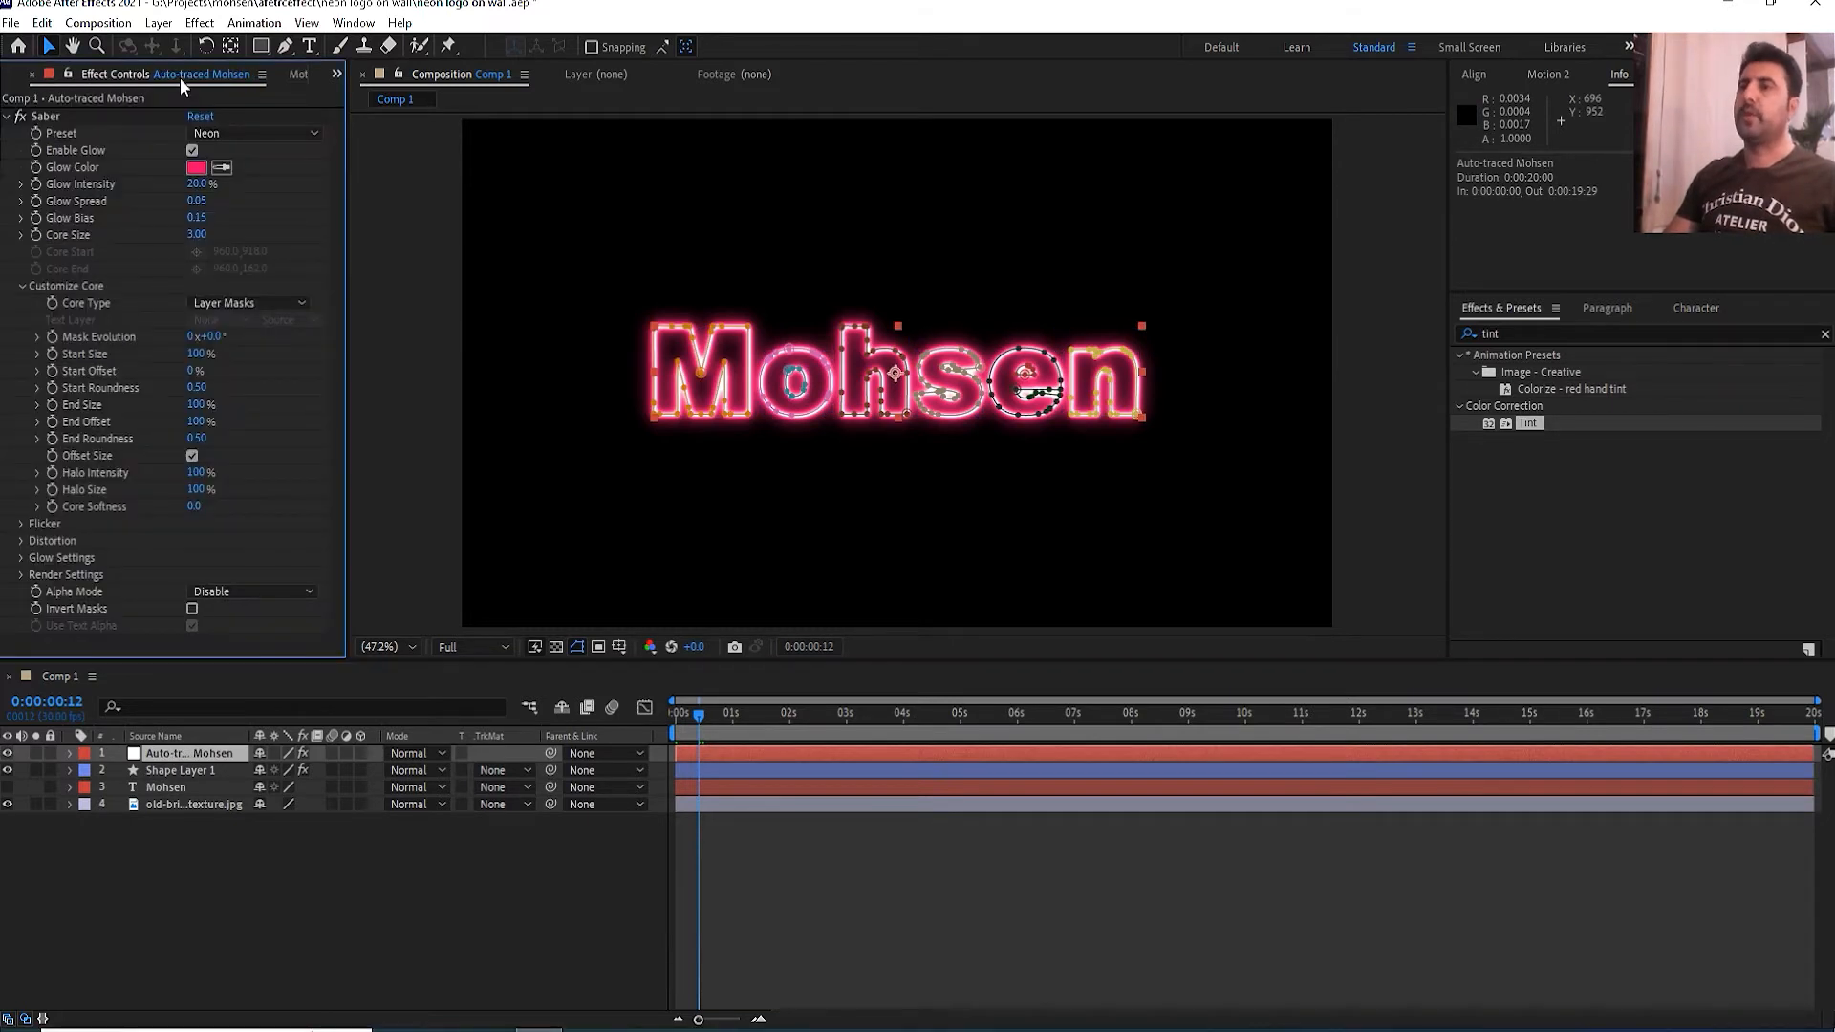
click(22, 574)
scroll(186, 541, down, 3)
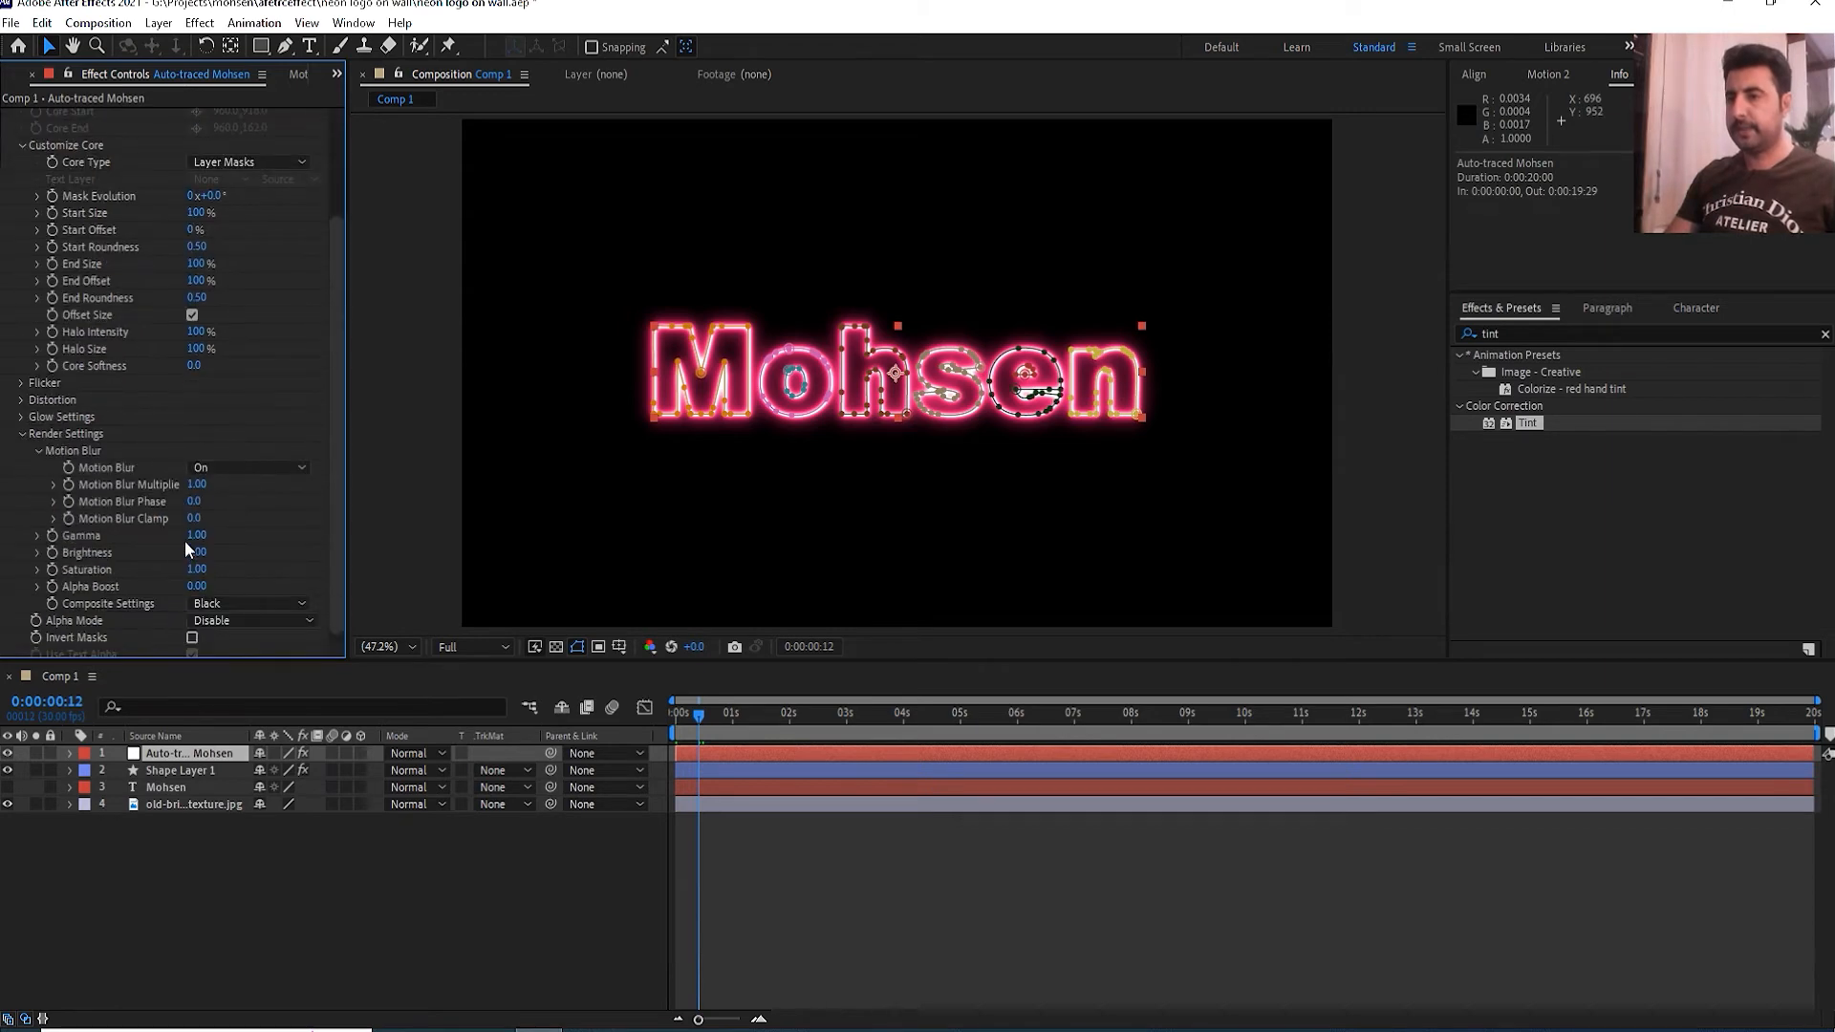
click(239, 598)
click(249, 620)
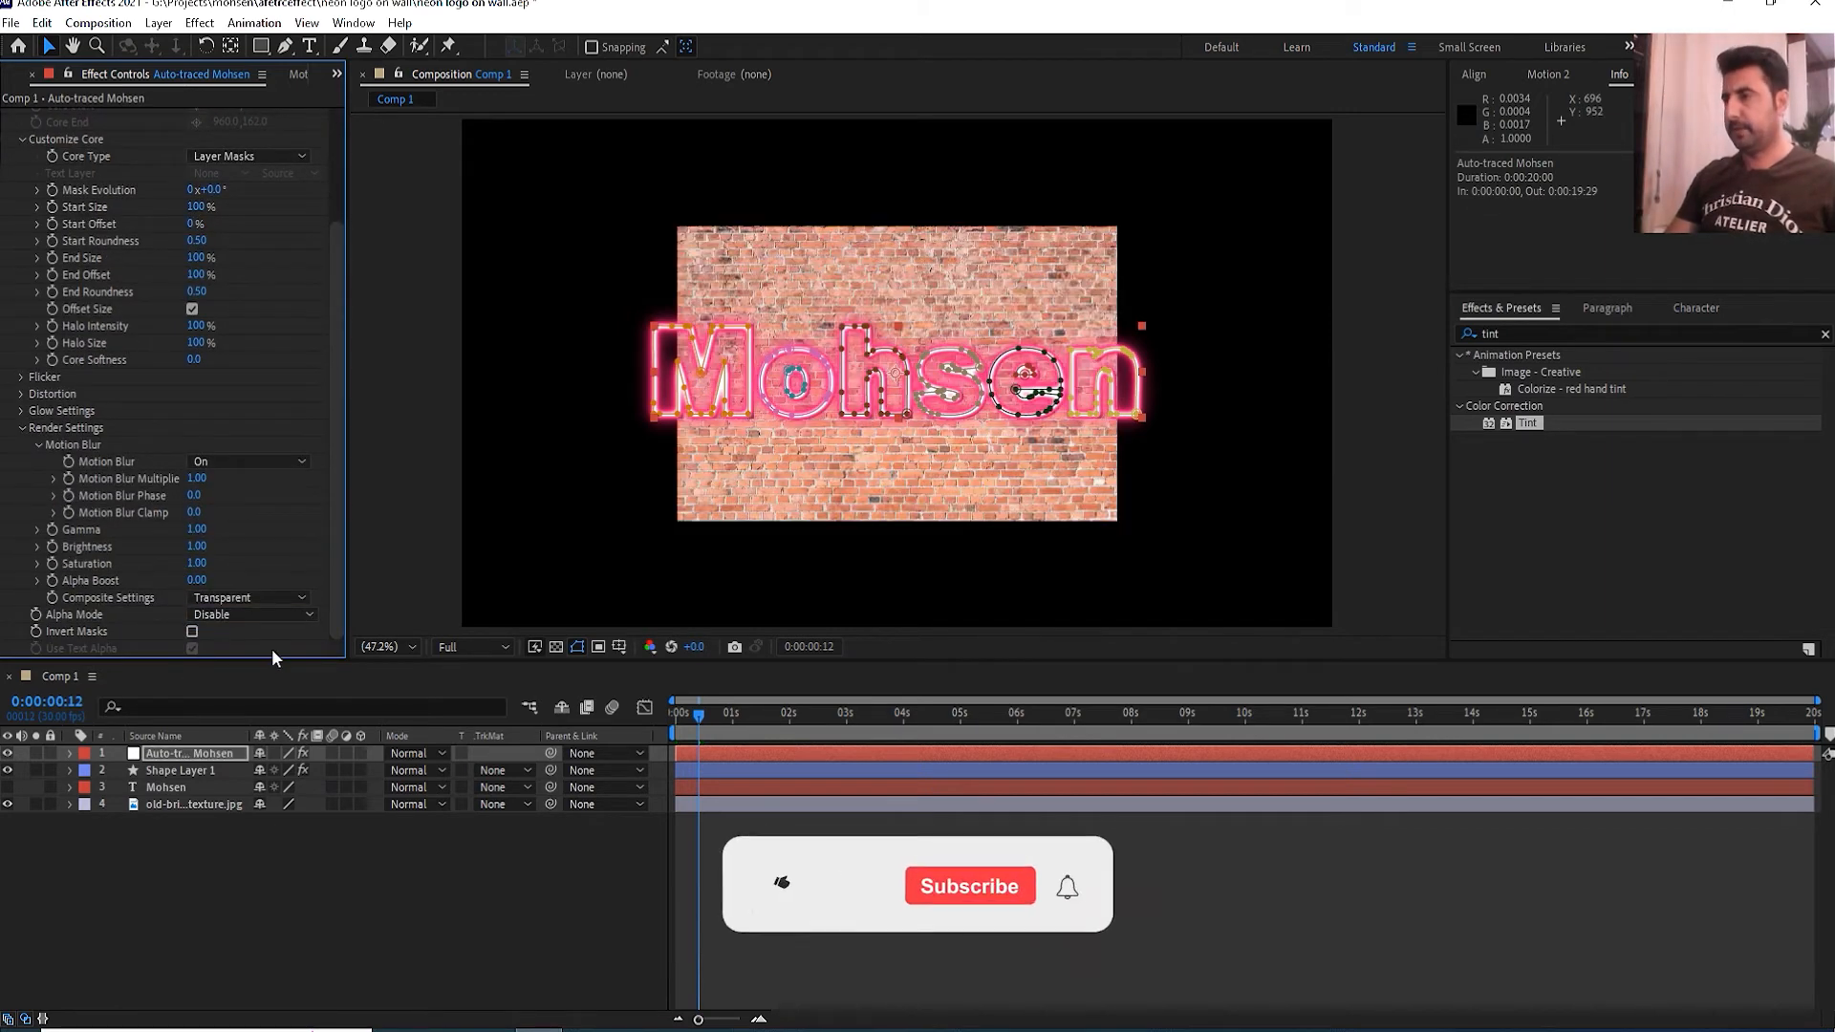
- Scale up the brick wall texture layer until it fills the whole composition frame
click(172, 805)
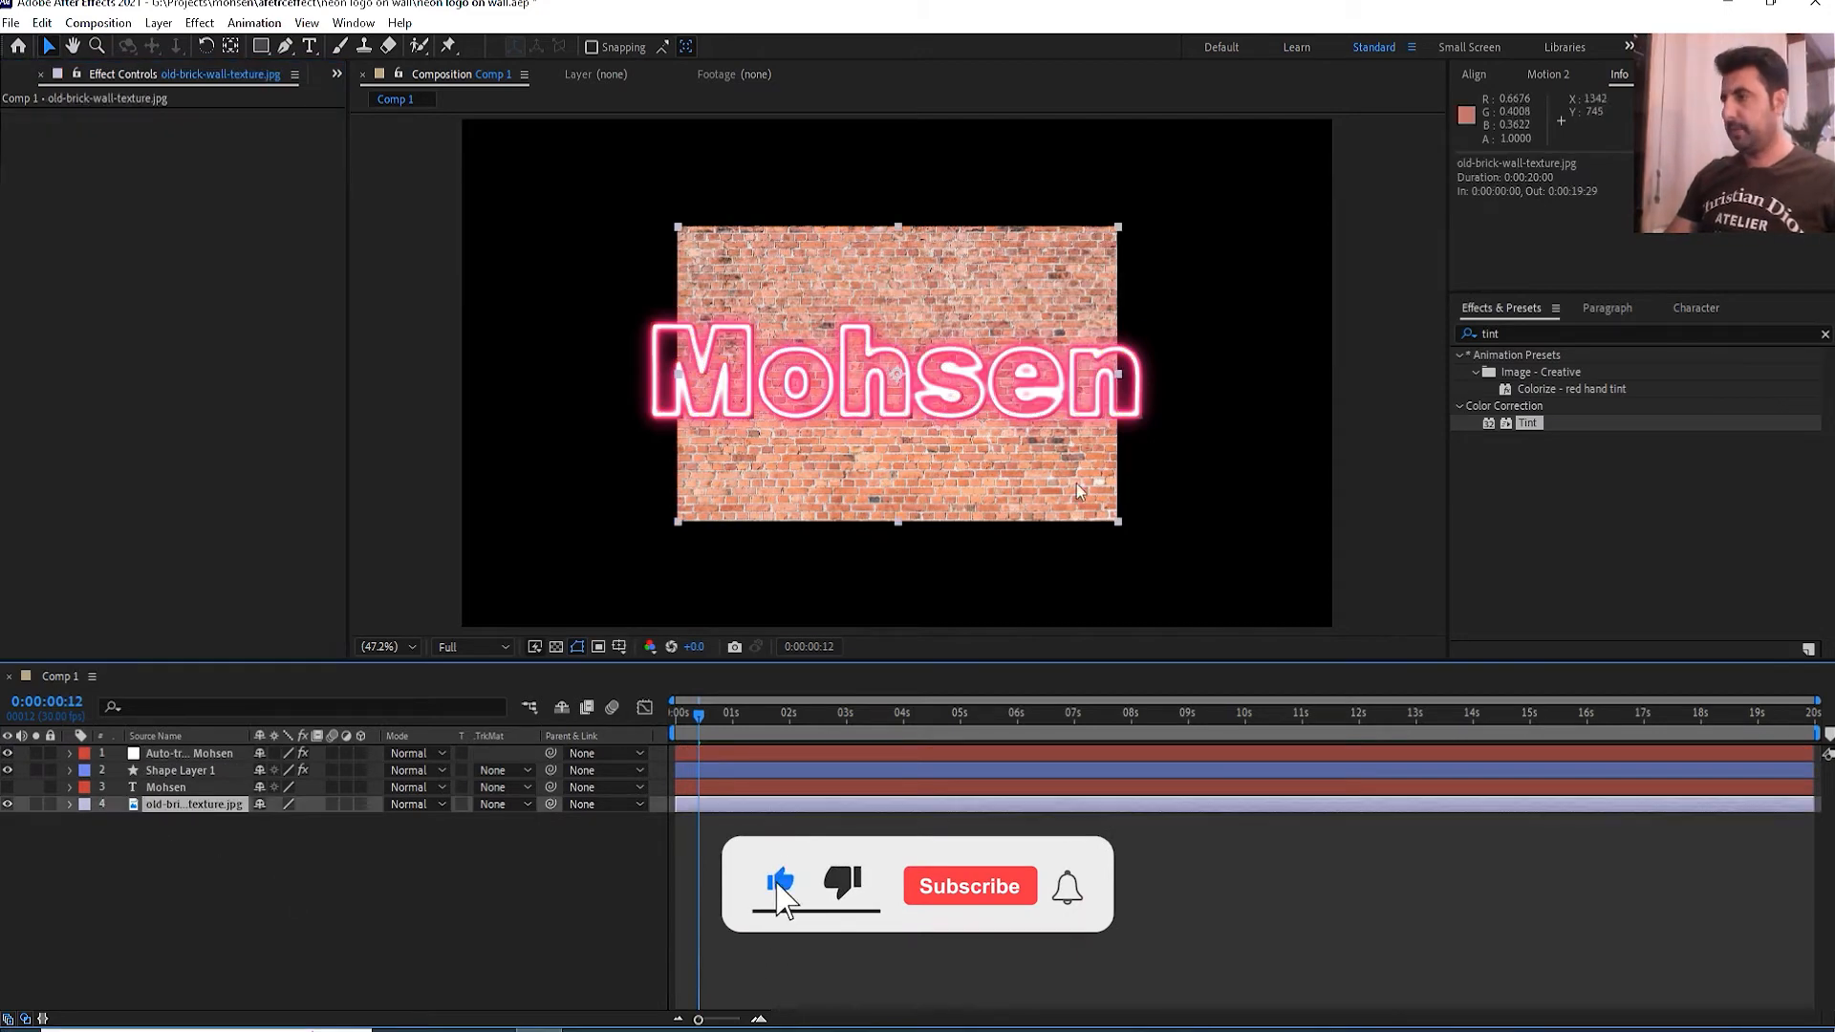
drag(1120, 521, 1372, 658)
click(346, 872)
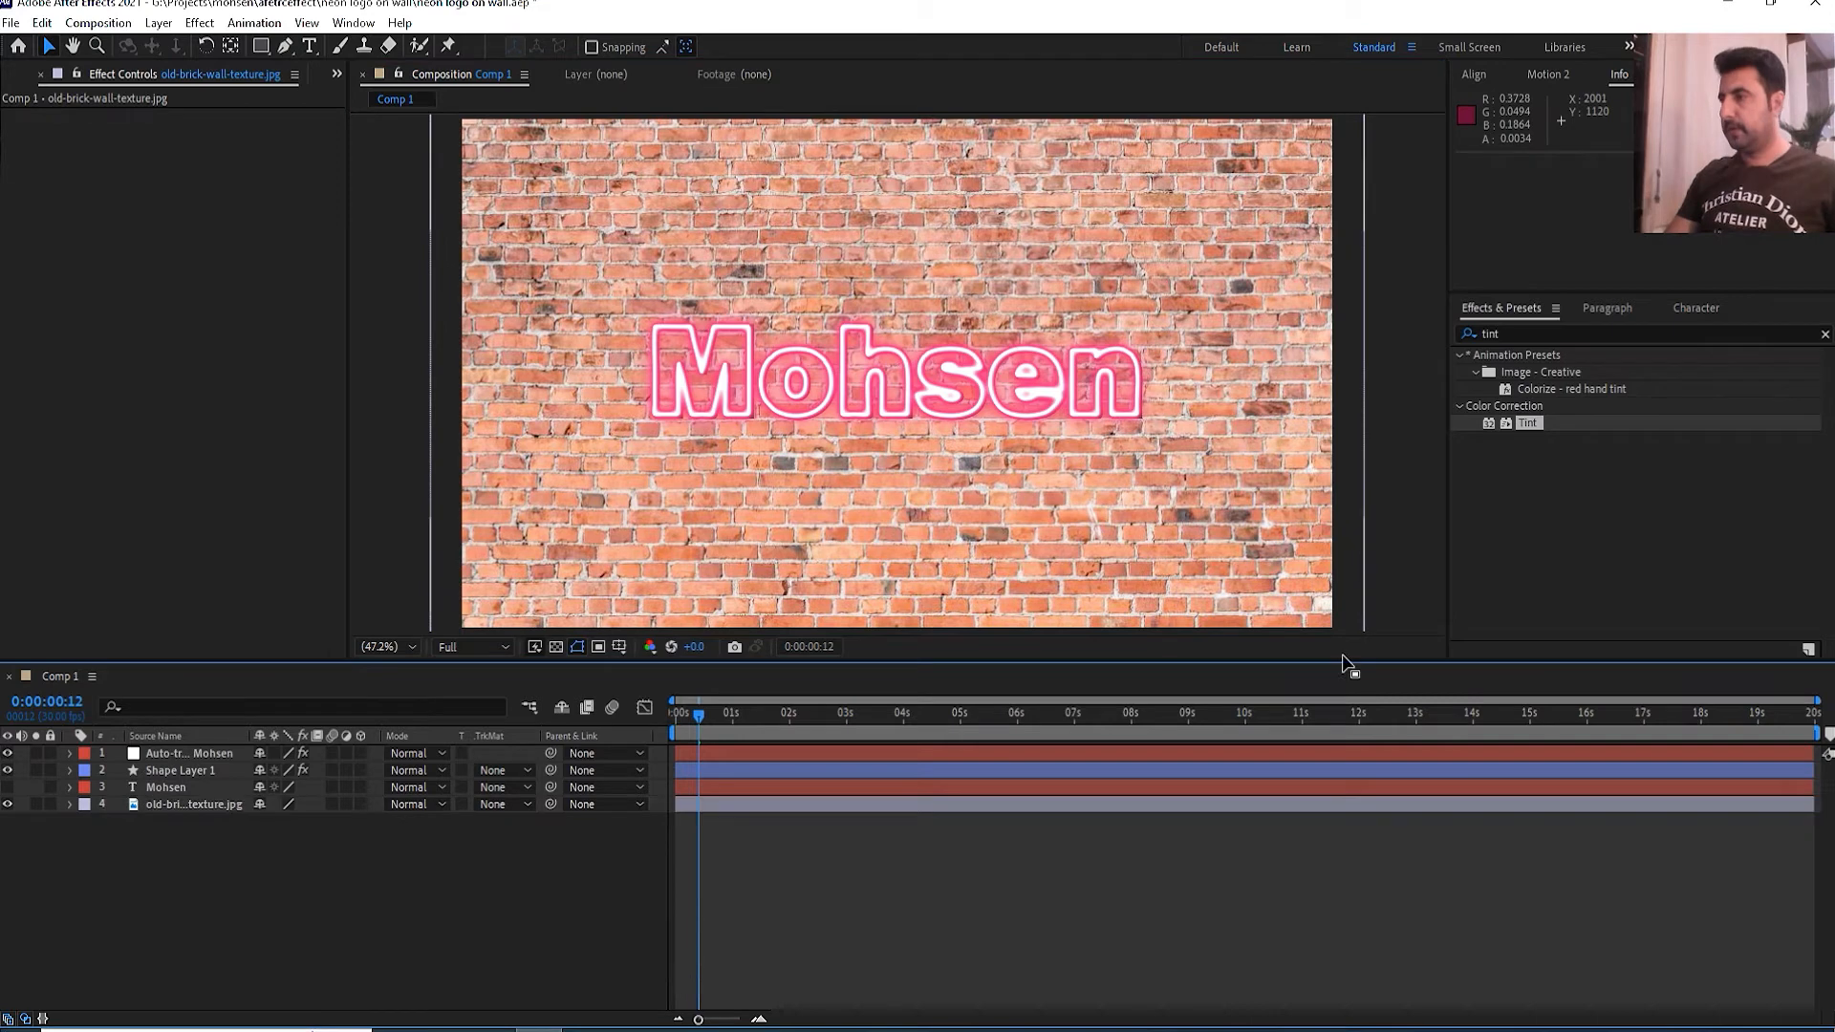
- Apply Lumetri Color to the old-brick-wall-texture.jpg layer and set its Basic Correction Exposure to -5.0
click(1472, 334)
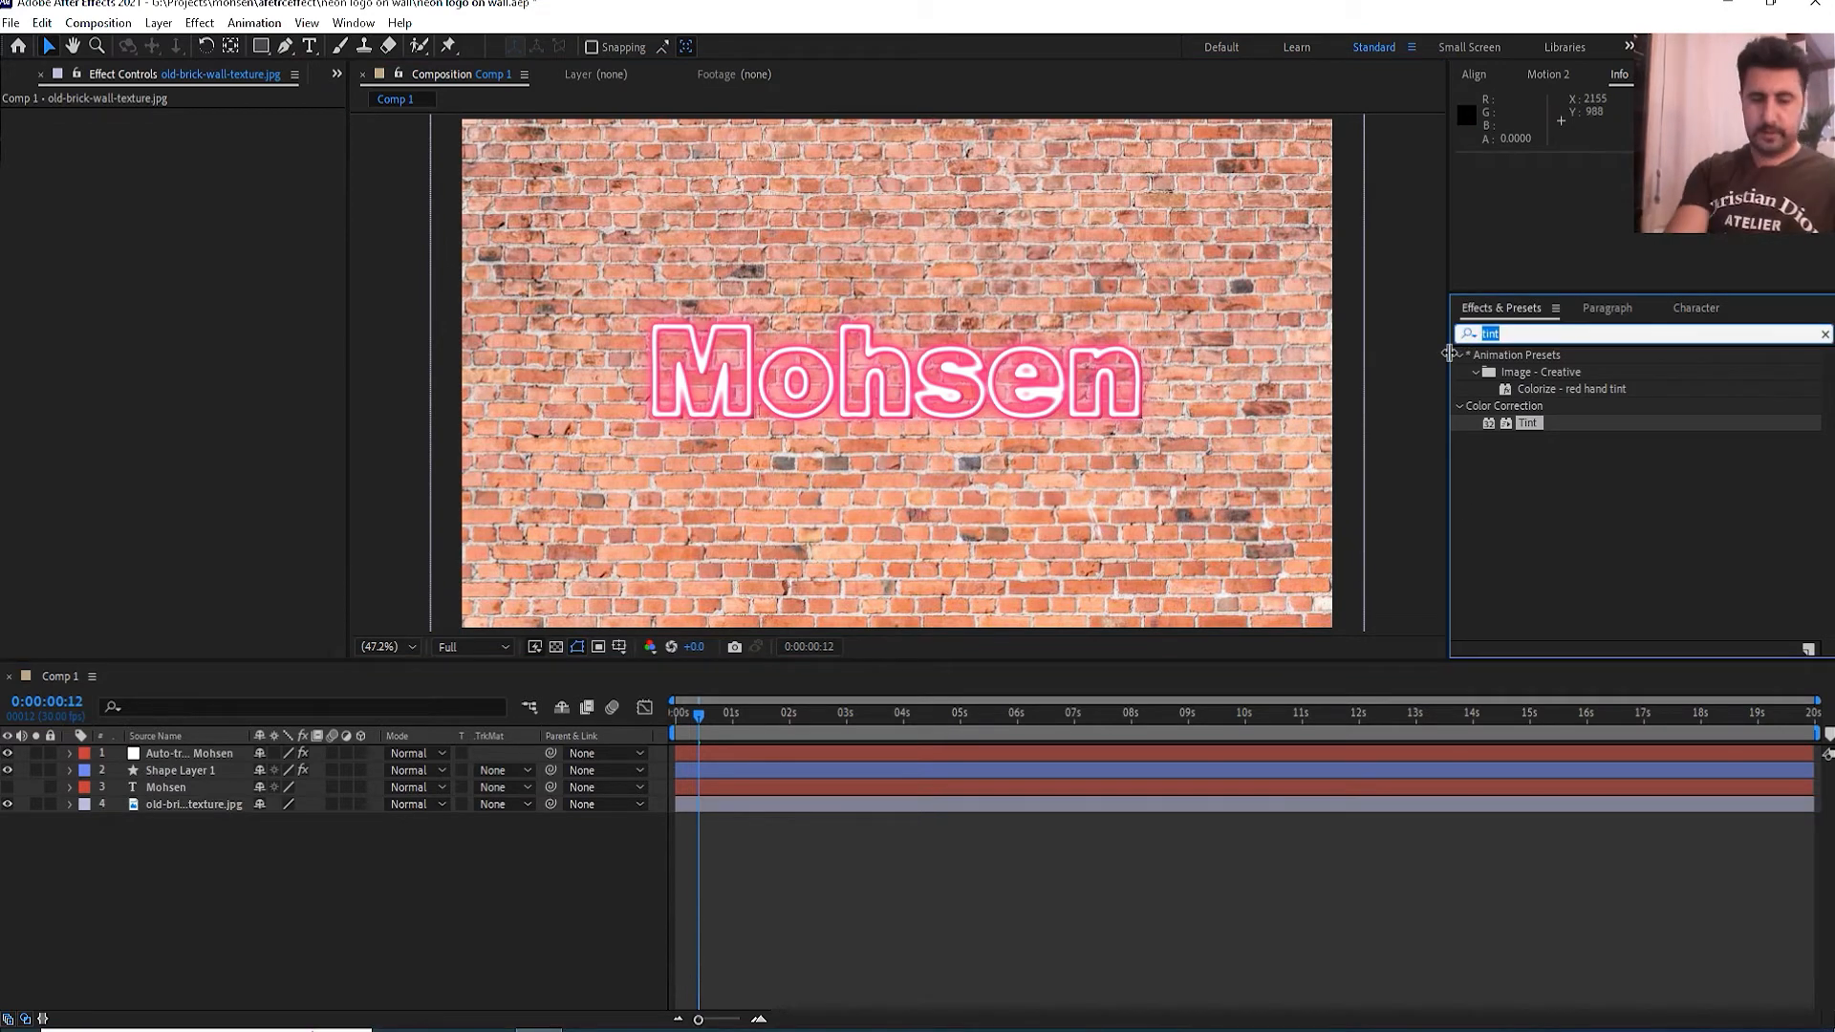
text(lumetri)
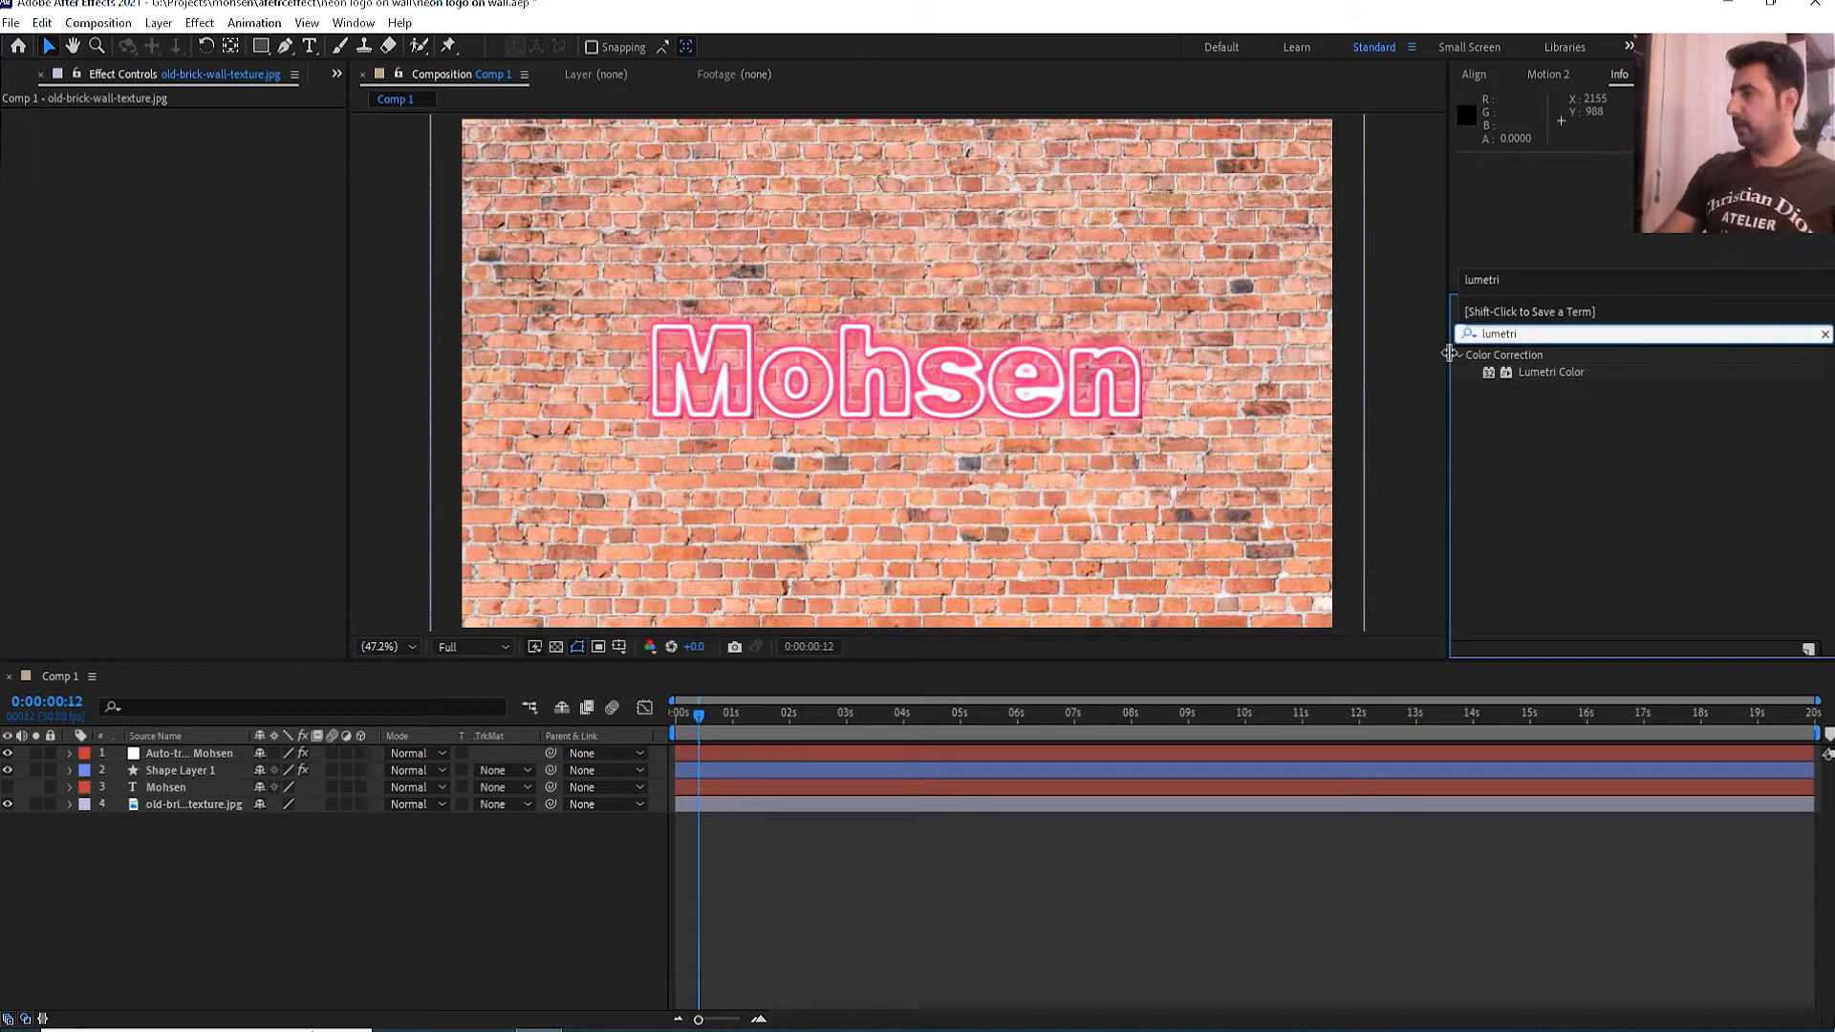
drag(1522, 377, 189, 810)
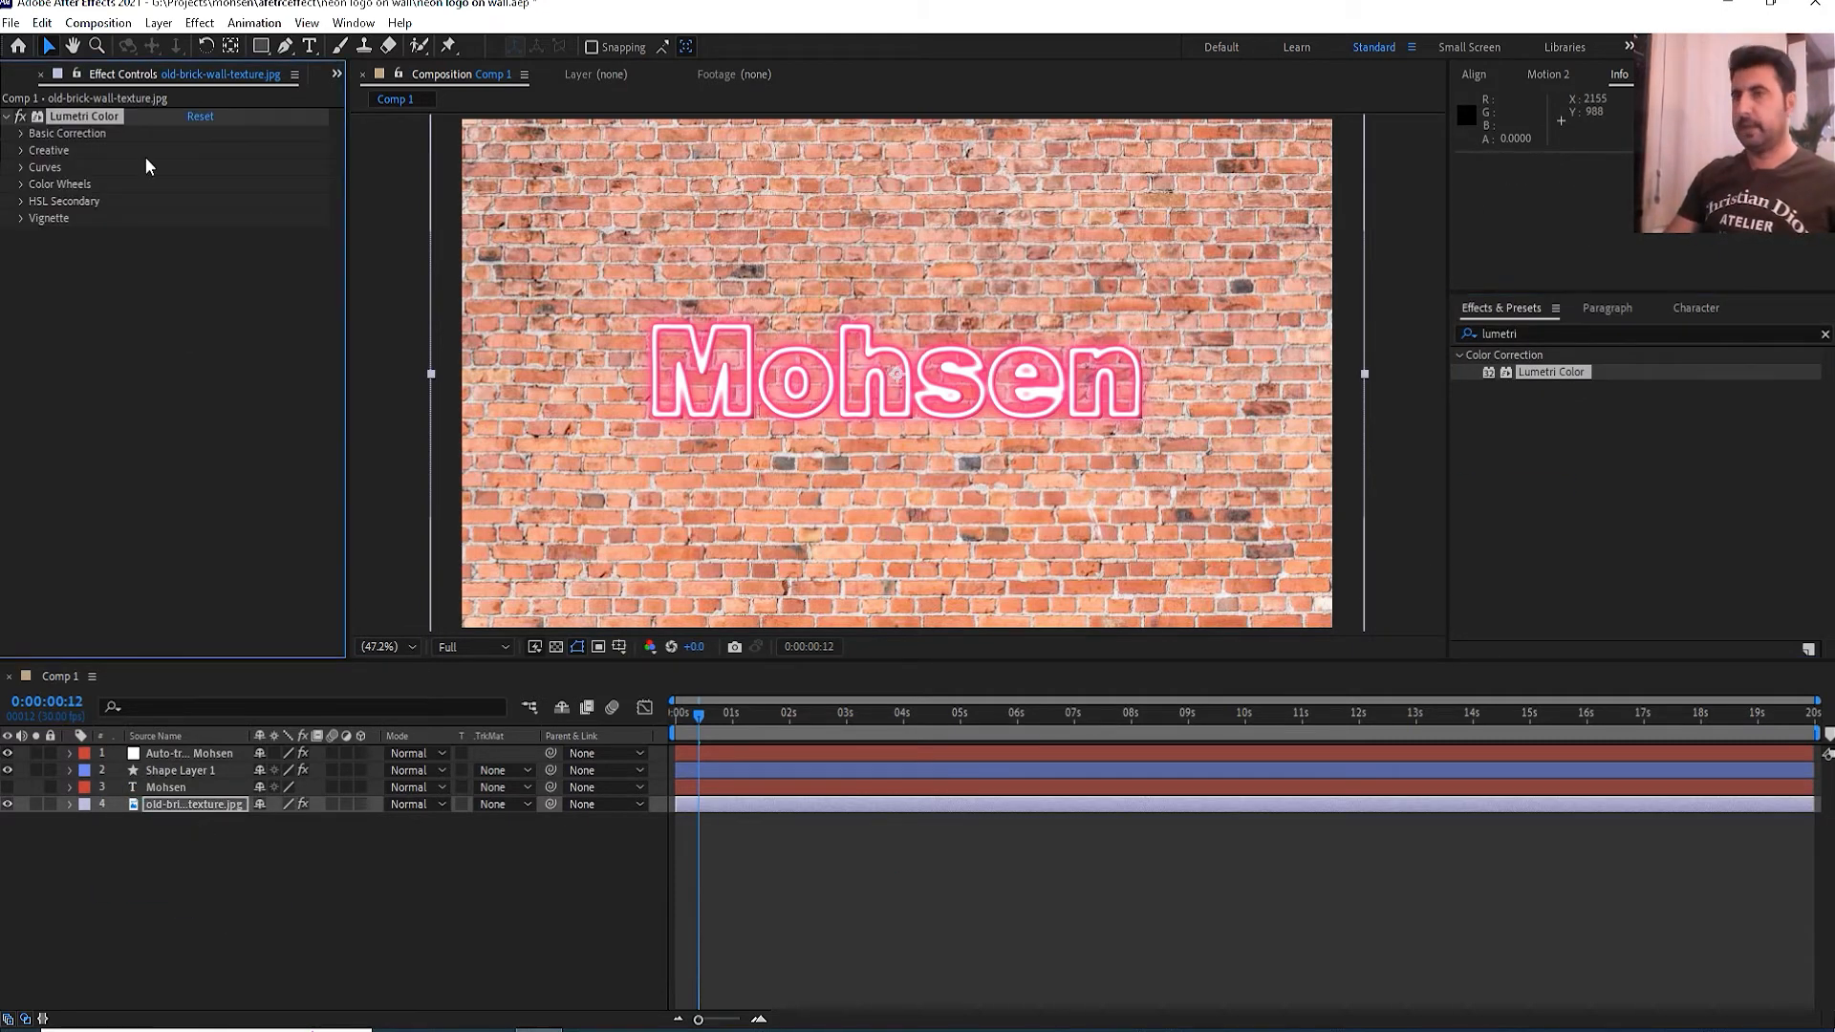
click(21, 135)
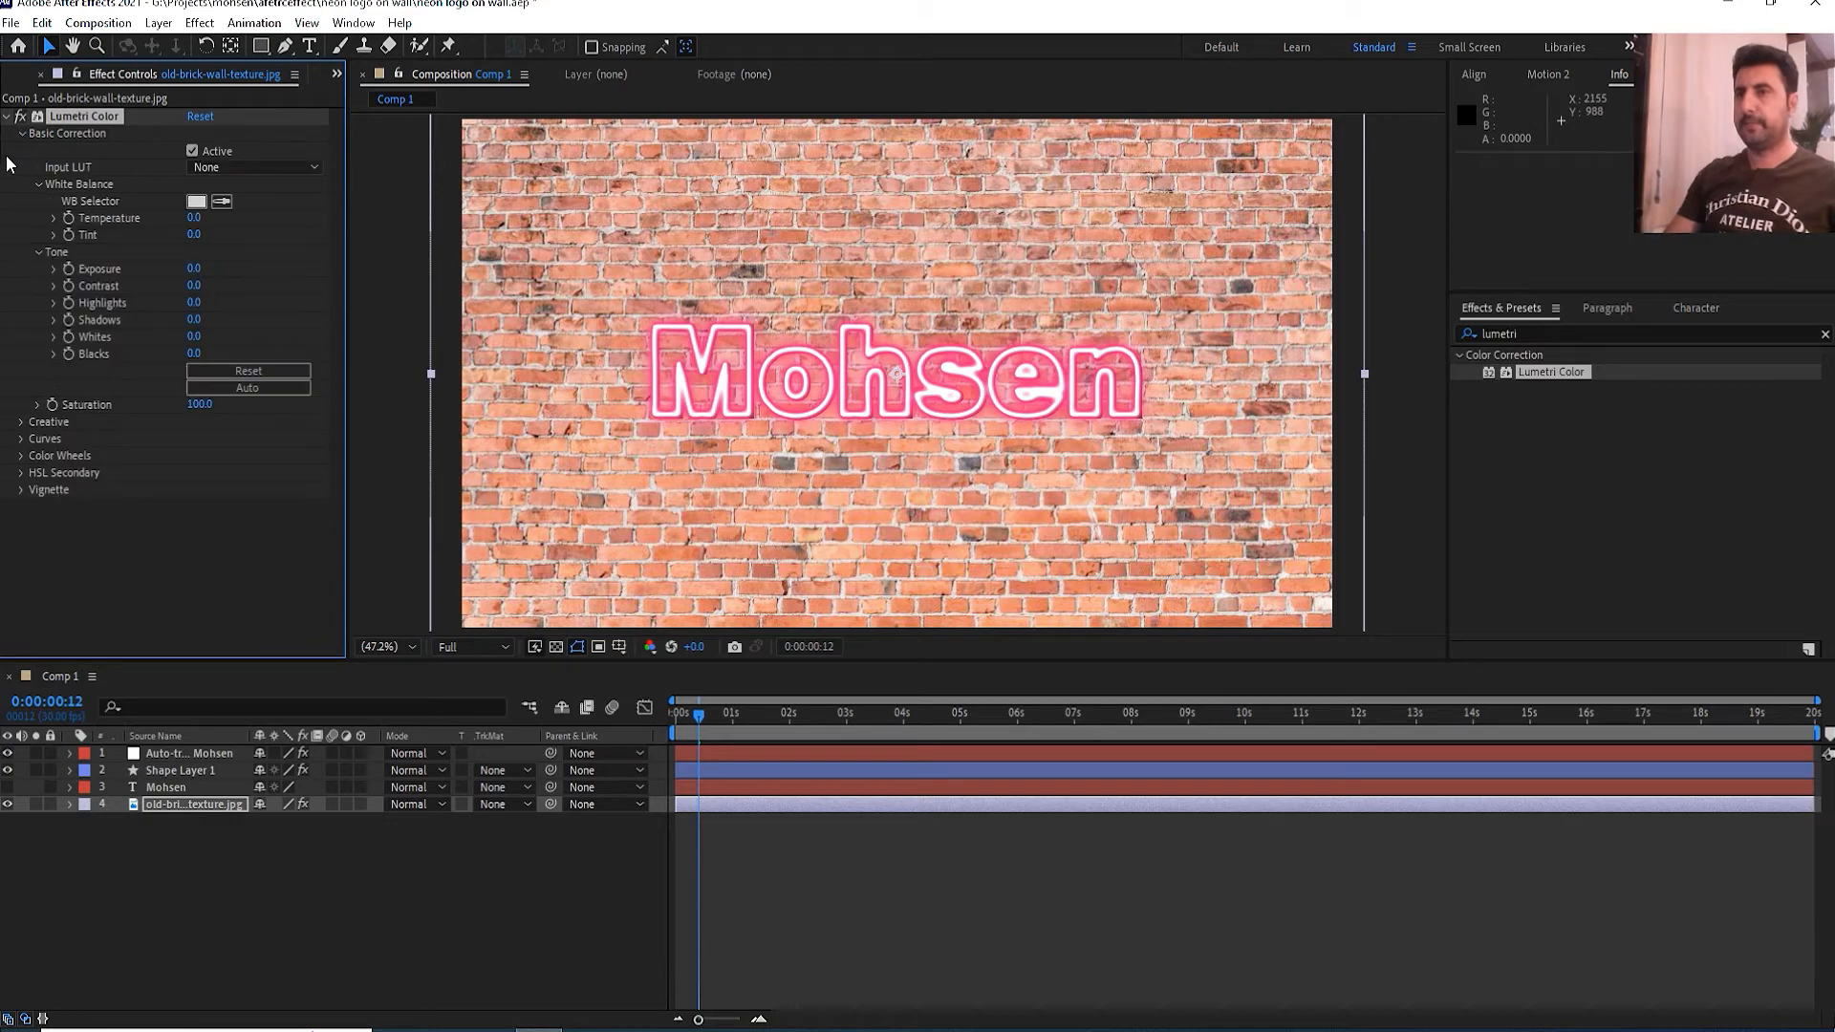
click(61, 270)
drag(187, 299, 132, 302)
drag(80, 309, 75, 308)
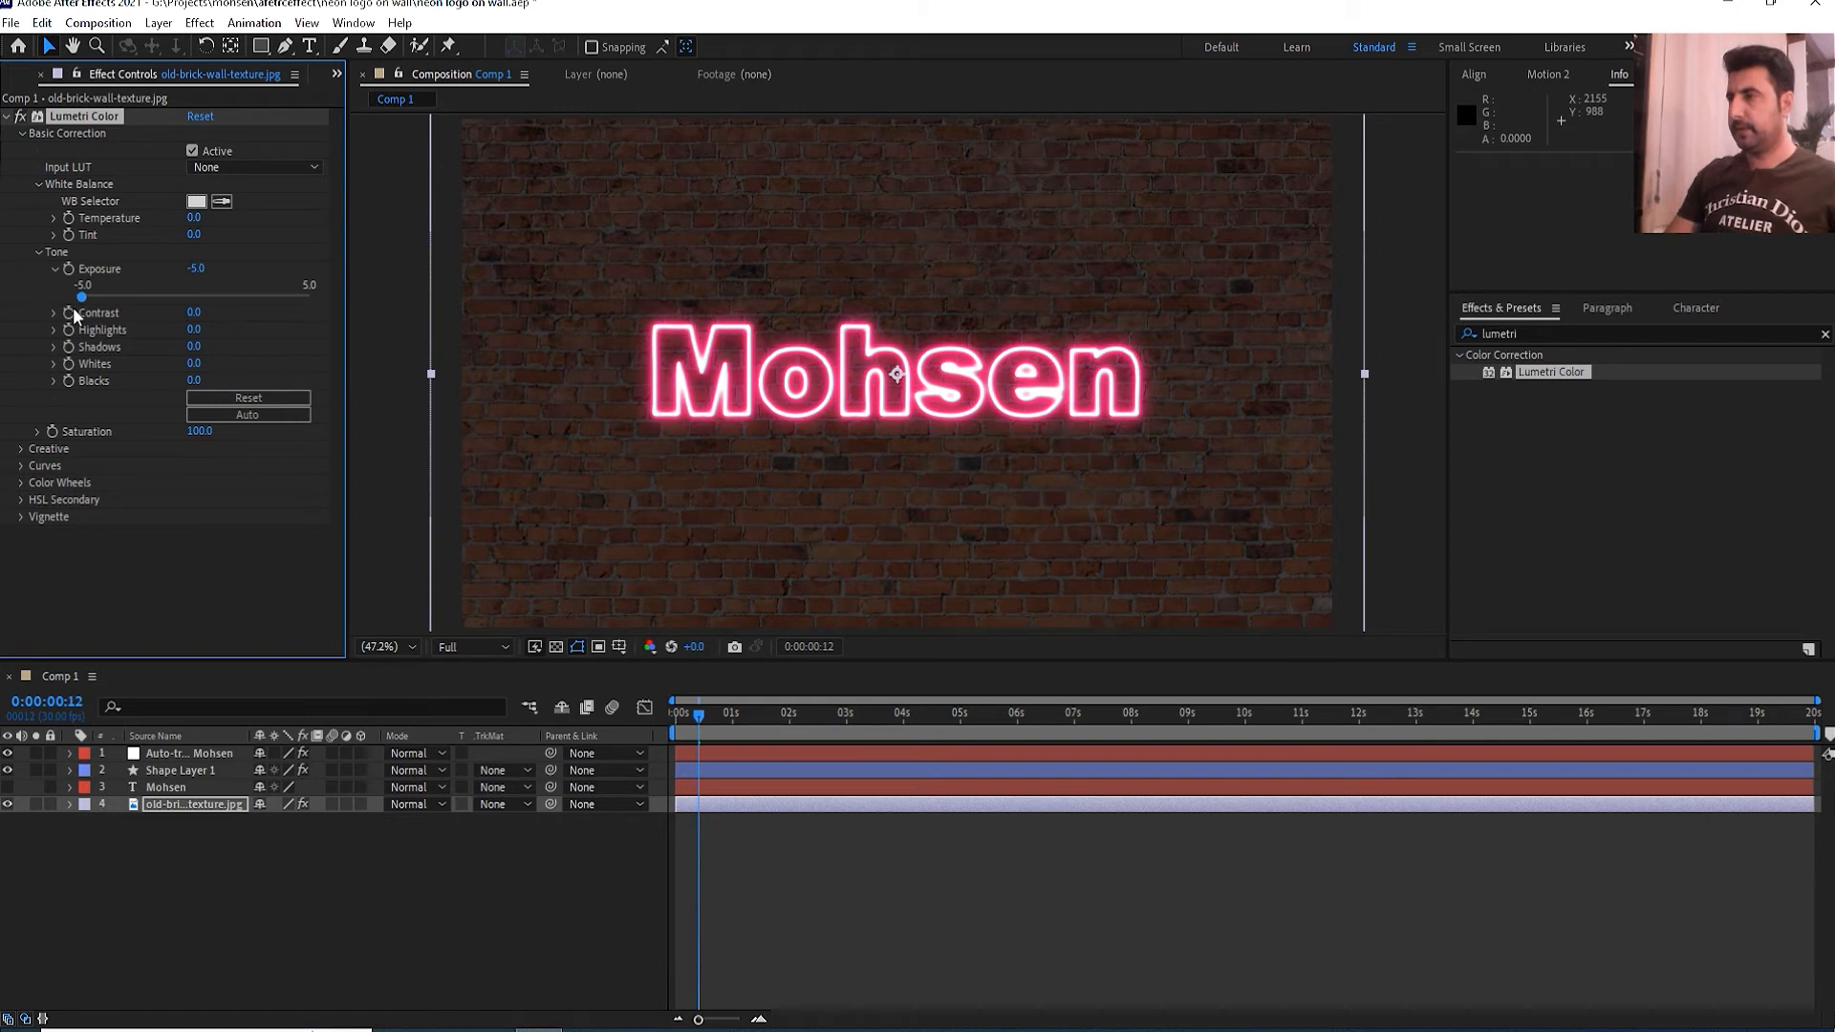
- Darken the brick wall's edges with a strongly negative Vignette Amount in Lumetri Color
click(21, 517)
click(80, 566)
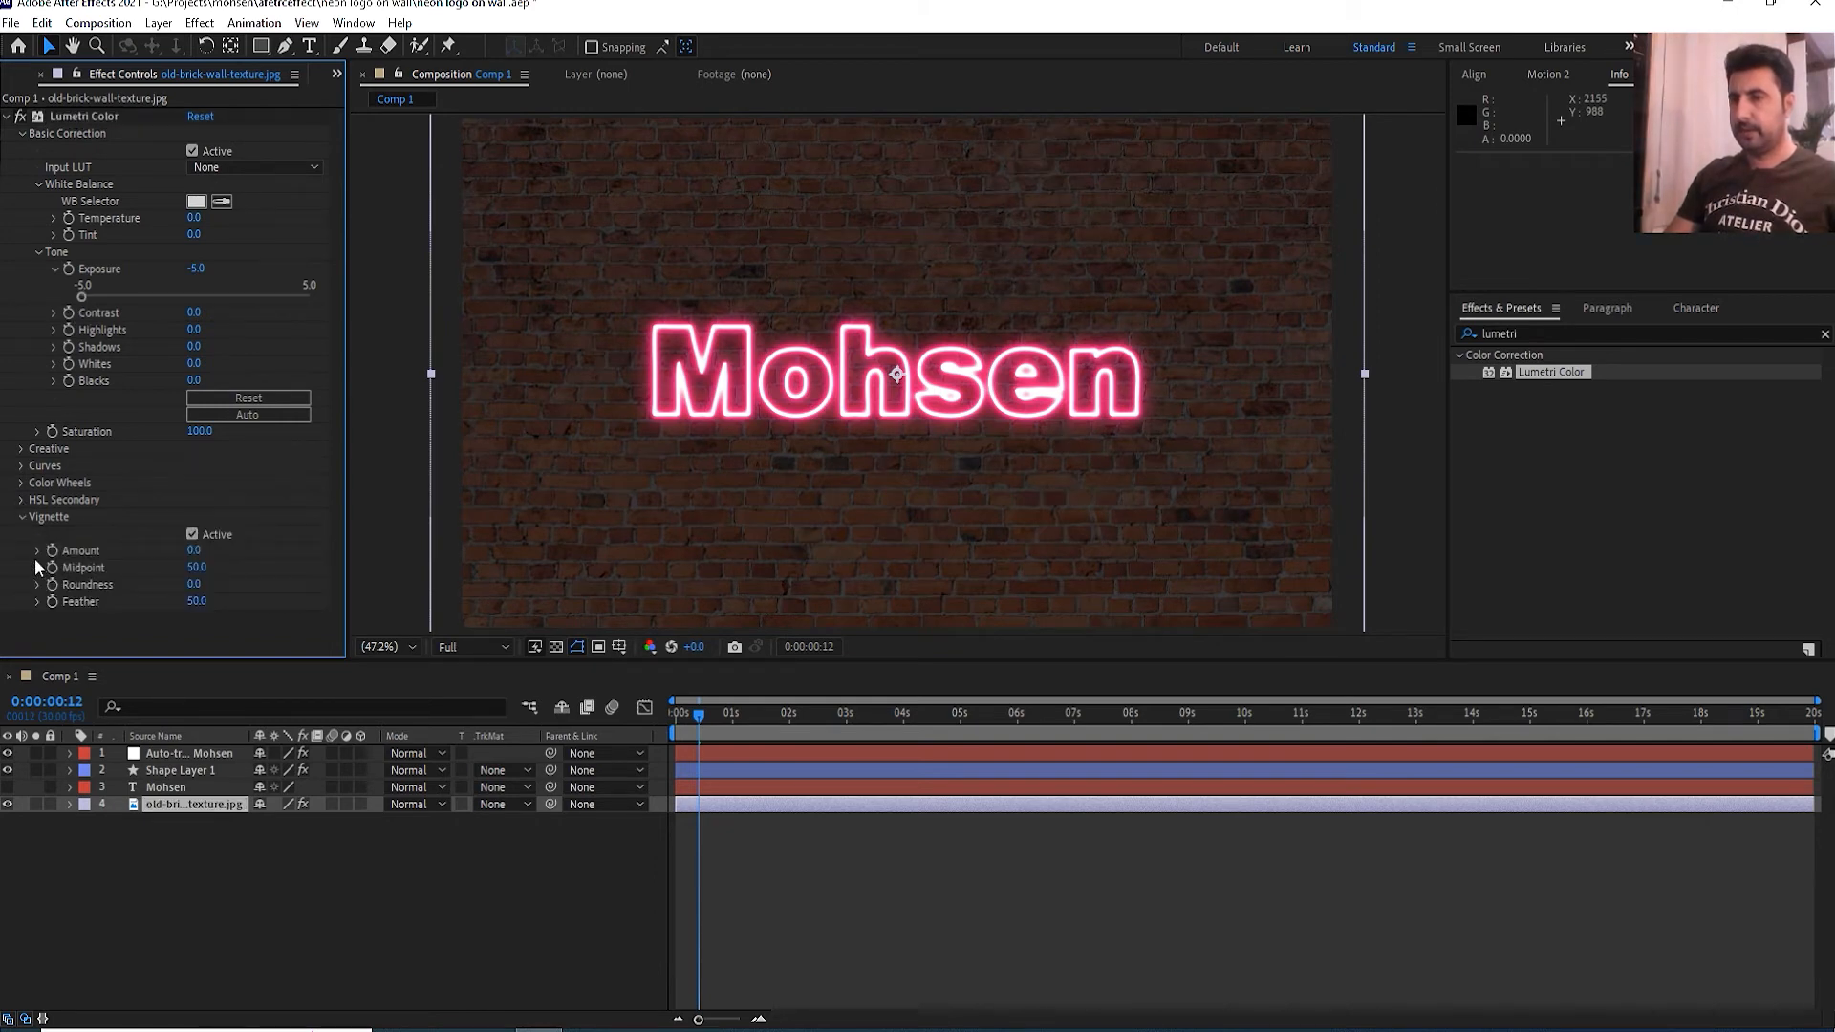
click(38, 551)
drag(173, 574, 65, 578)
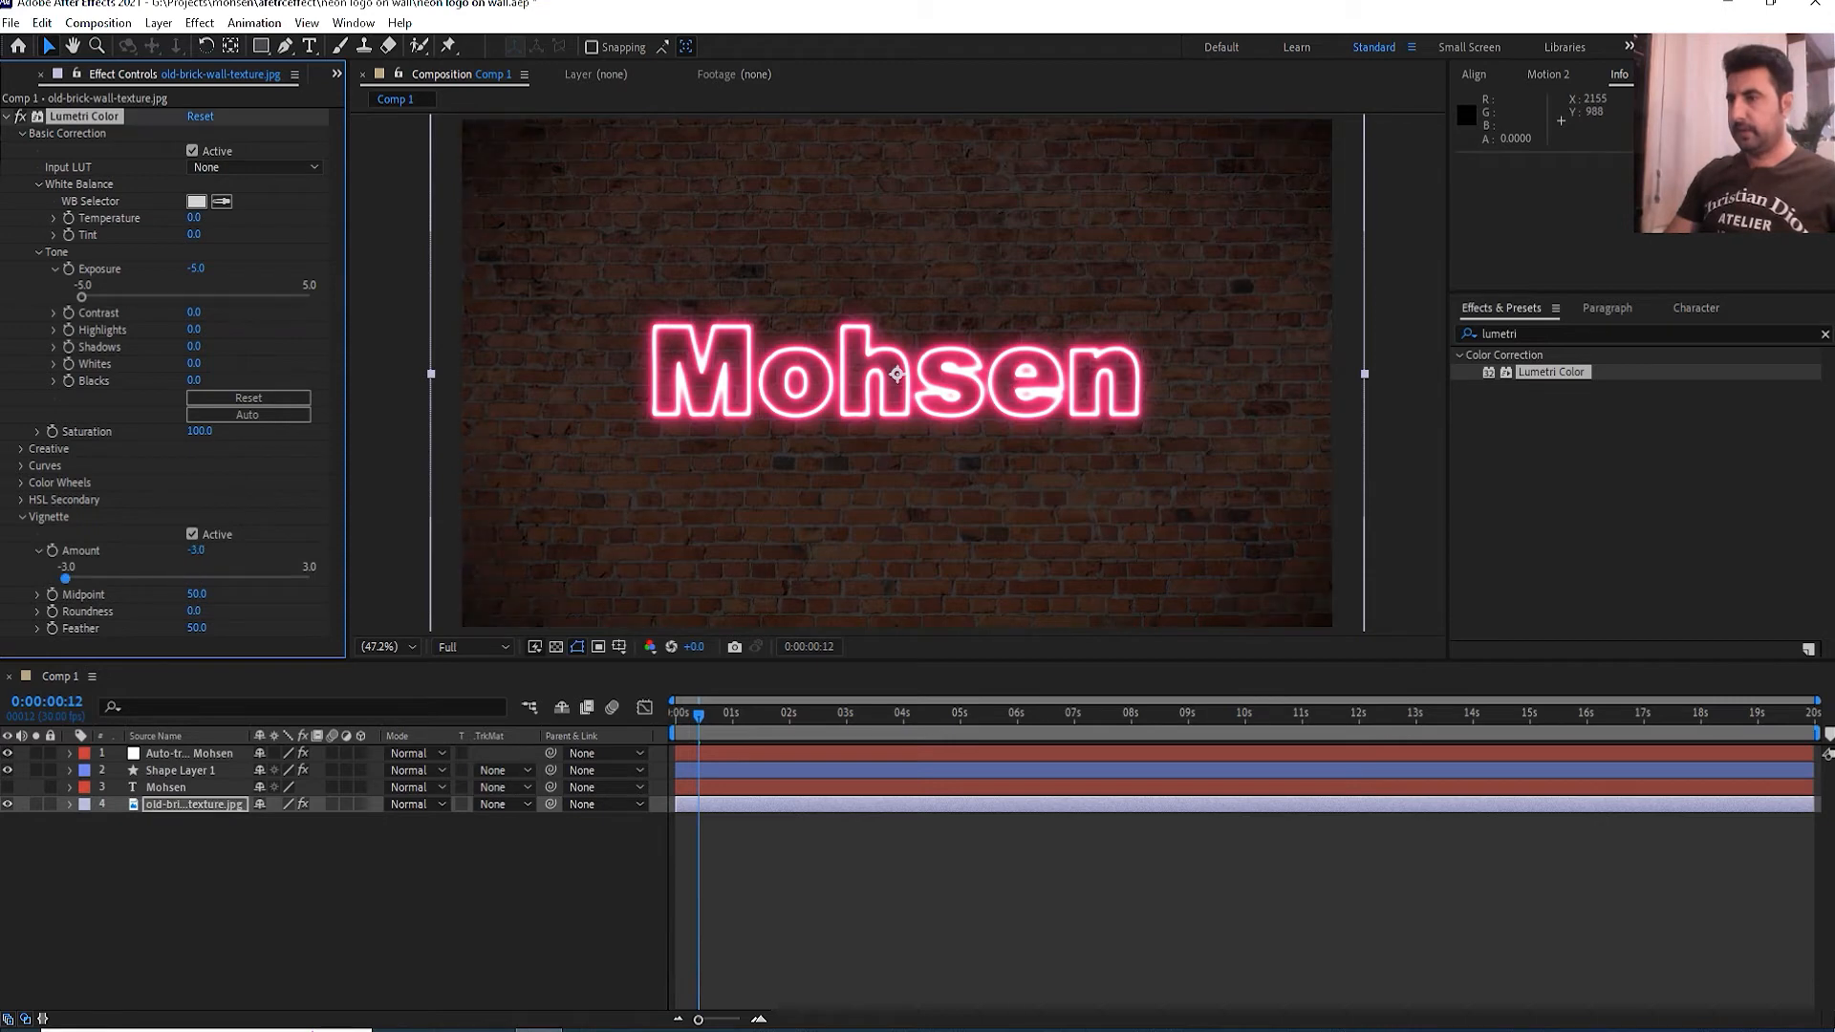
key(ctrl+z)
drag(197, 556, 125, 556)
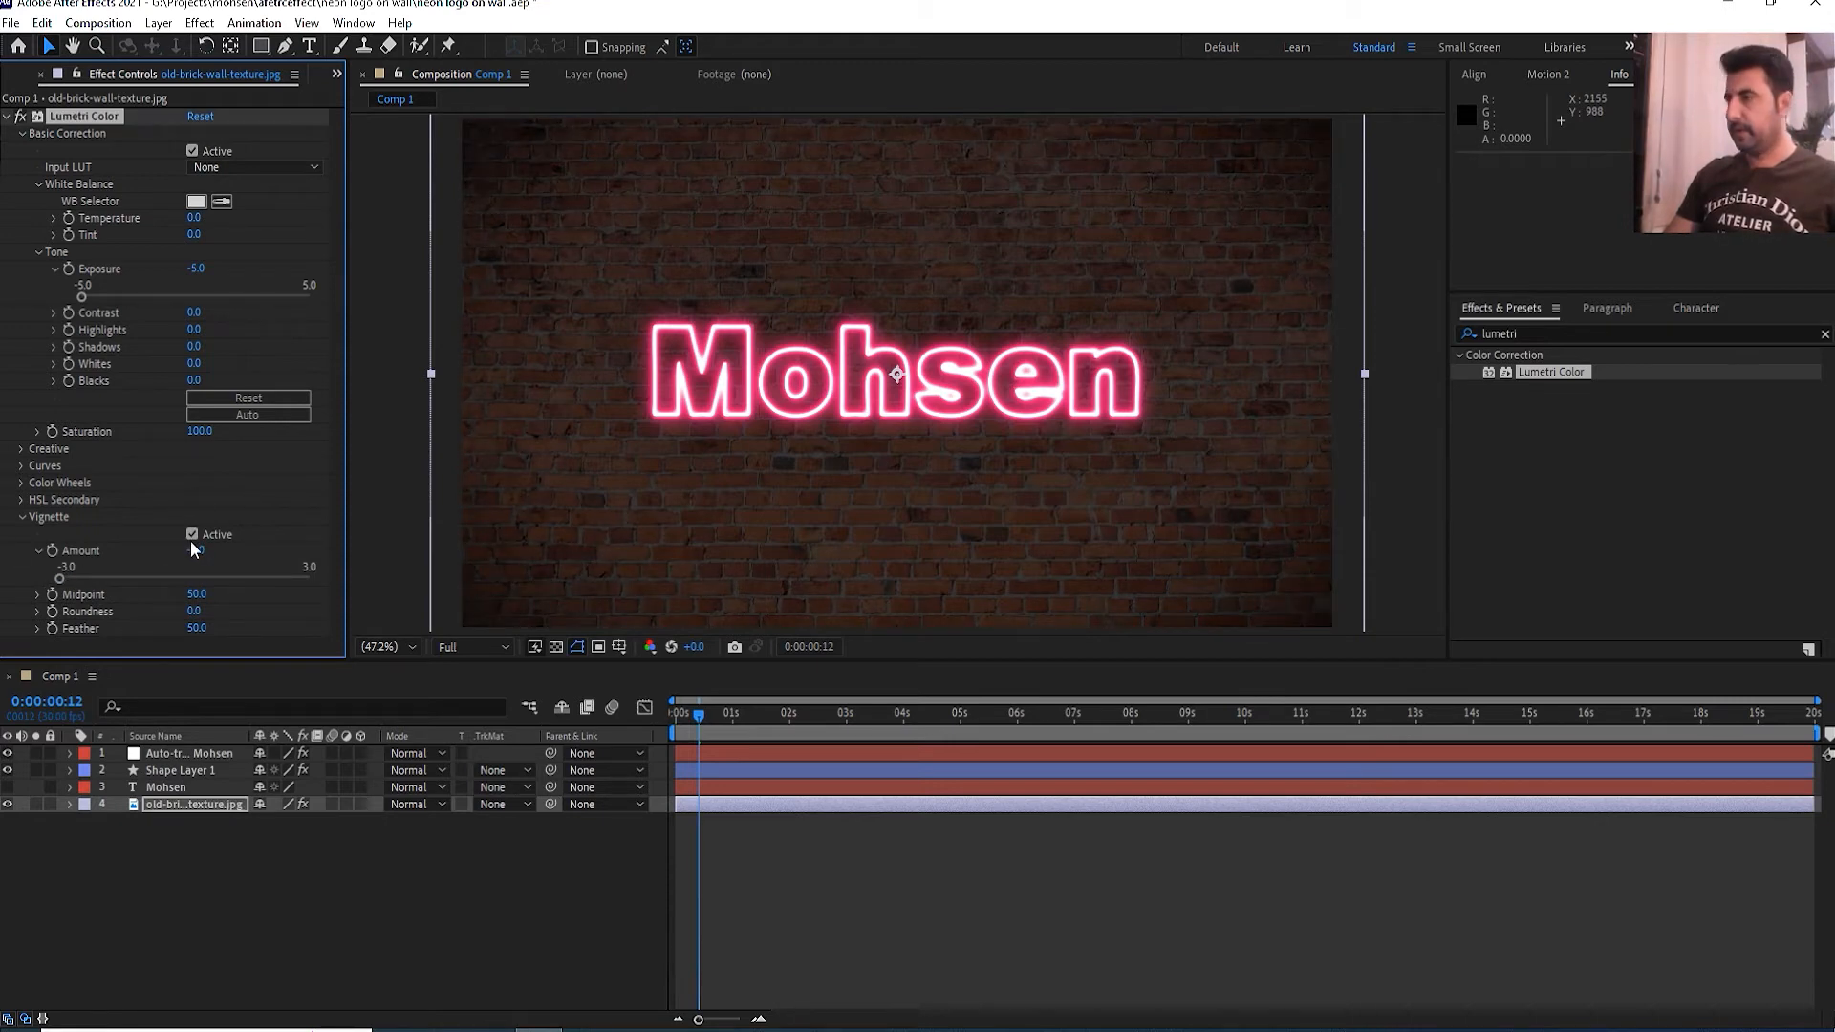
click(22, 517)
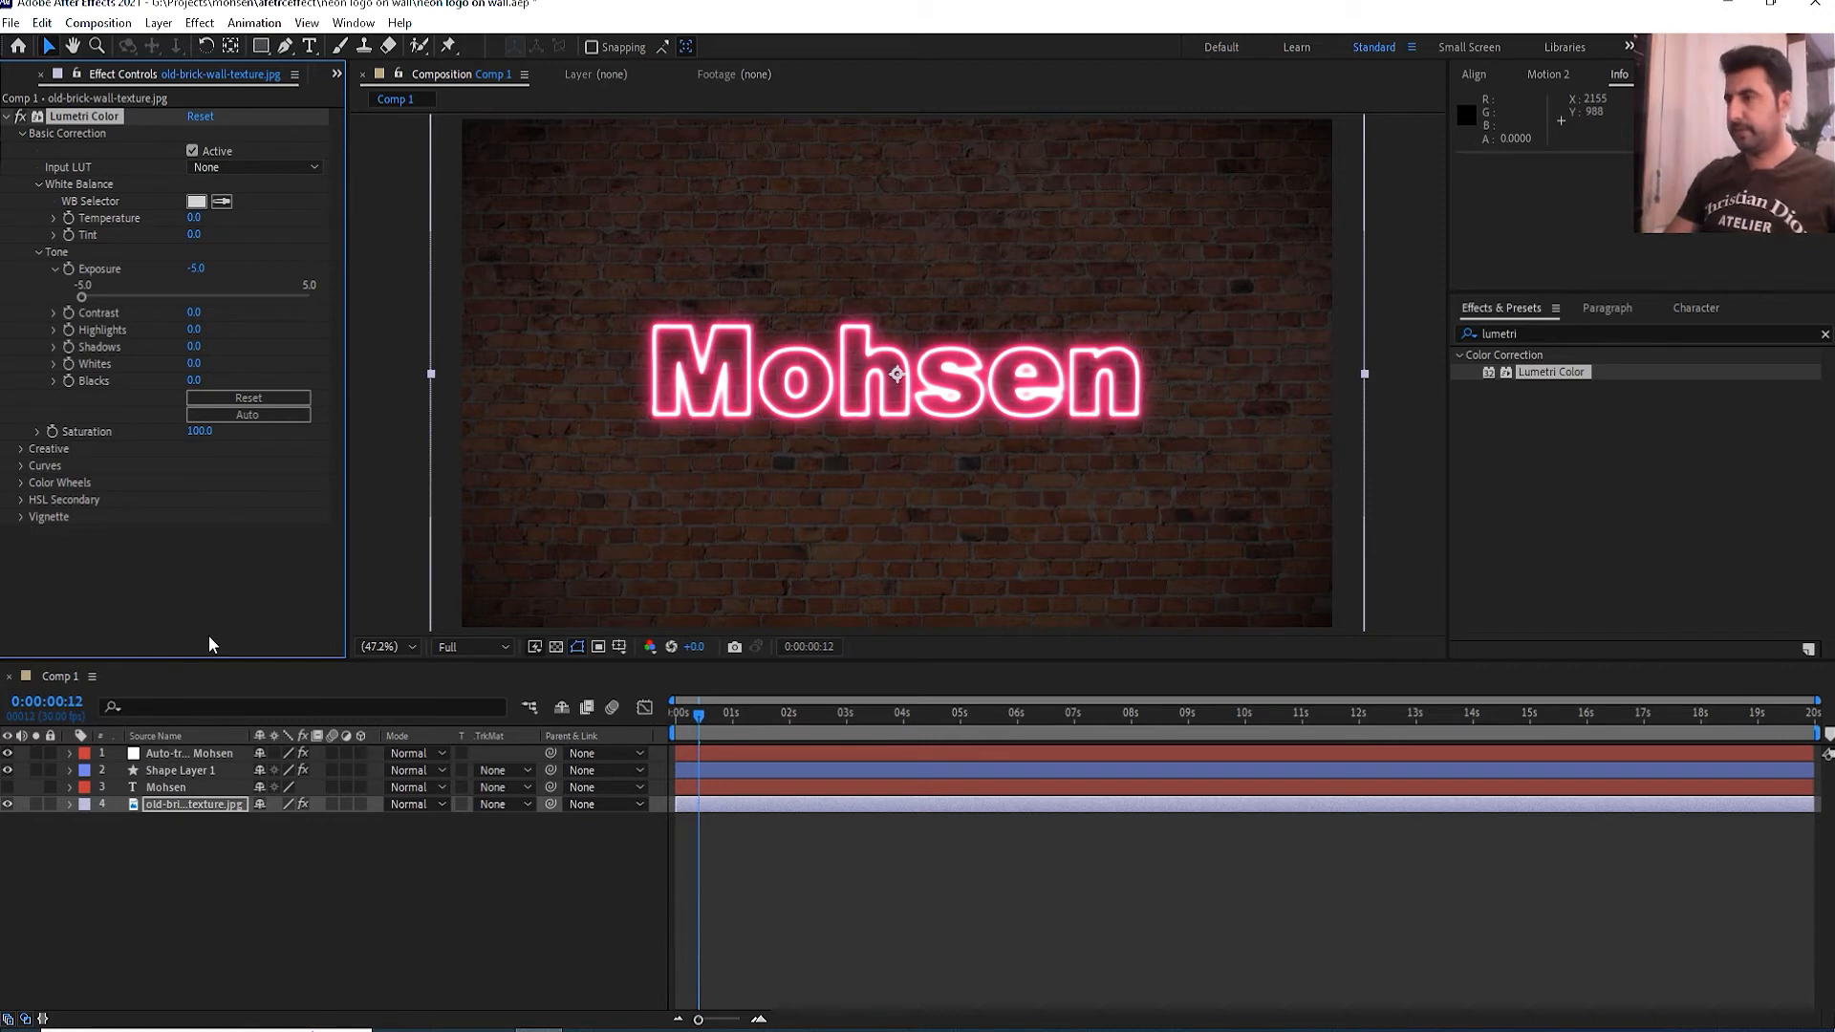
- Set the Shadows in the wall layer's Lumetri Color to -52.7 and deselect the layer
click(53, 352)
drag(194, 375, 91, 382)
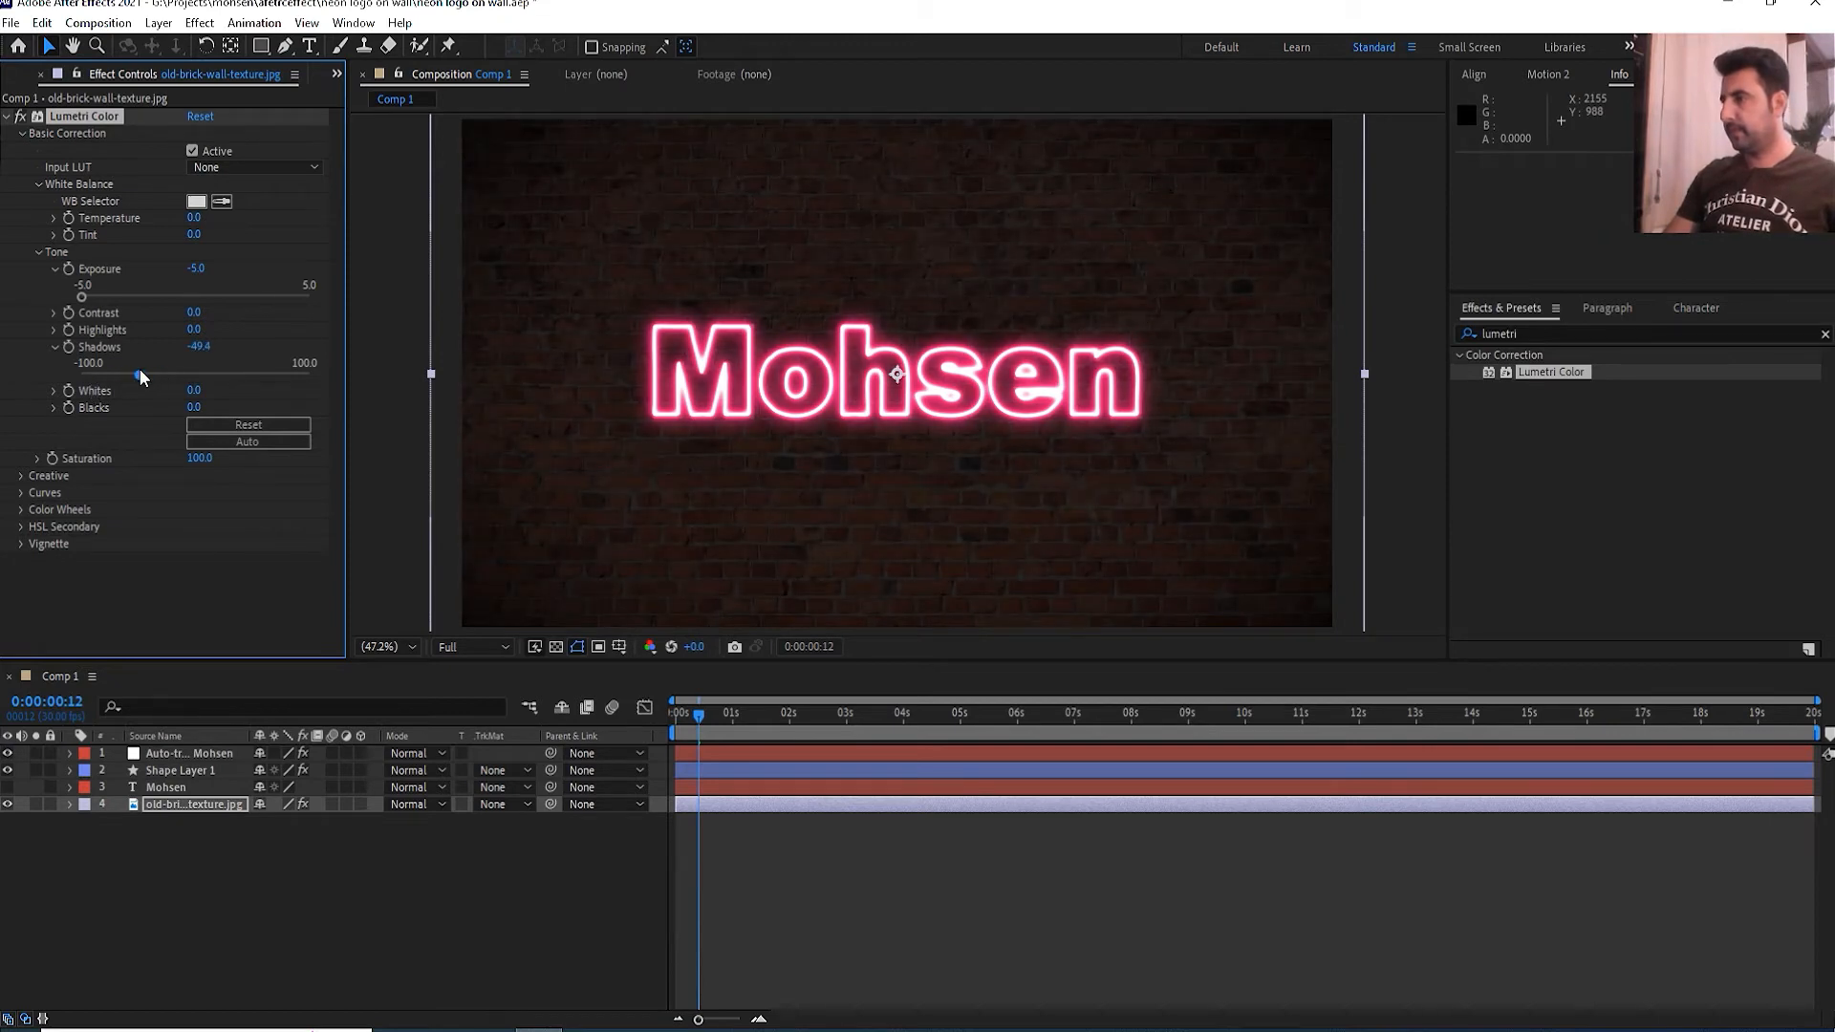
drag(128, 369, 135, 363)
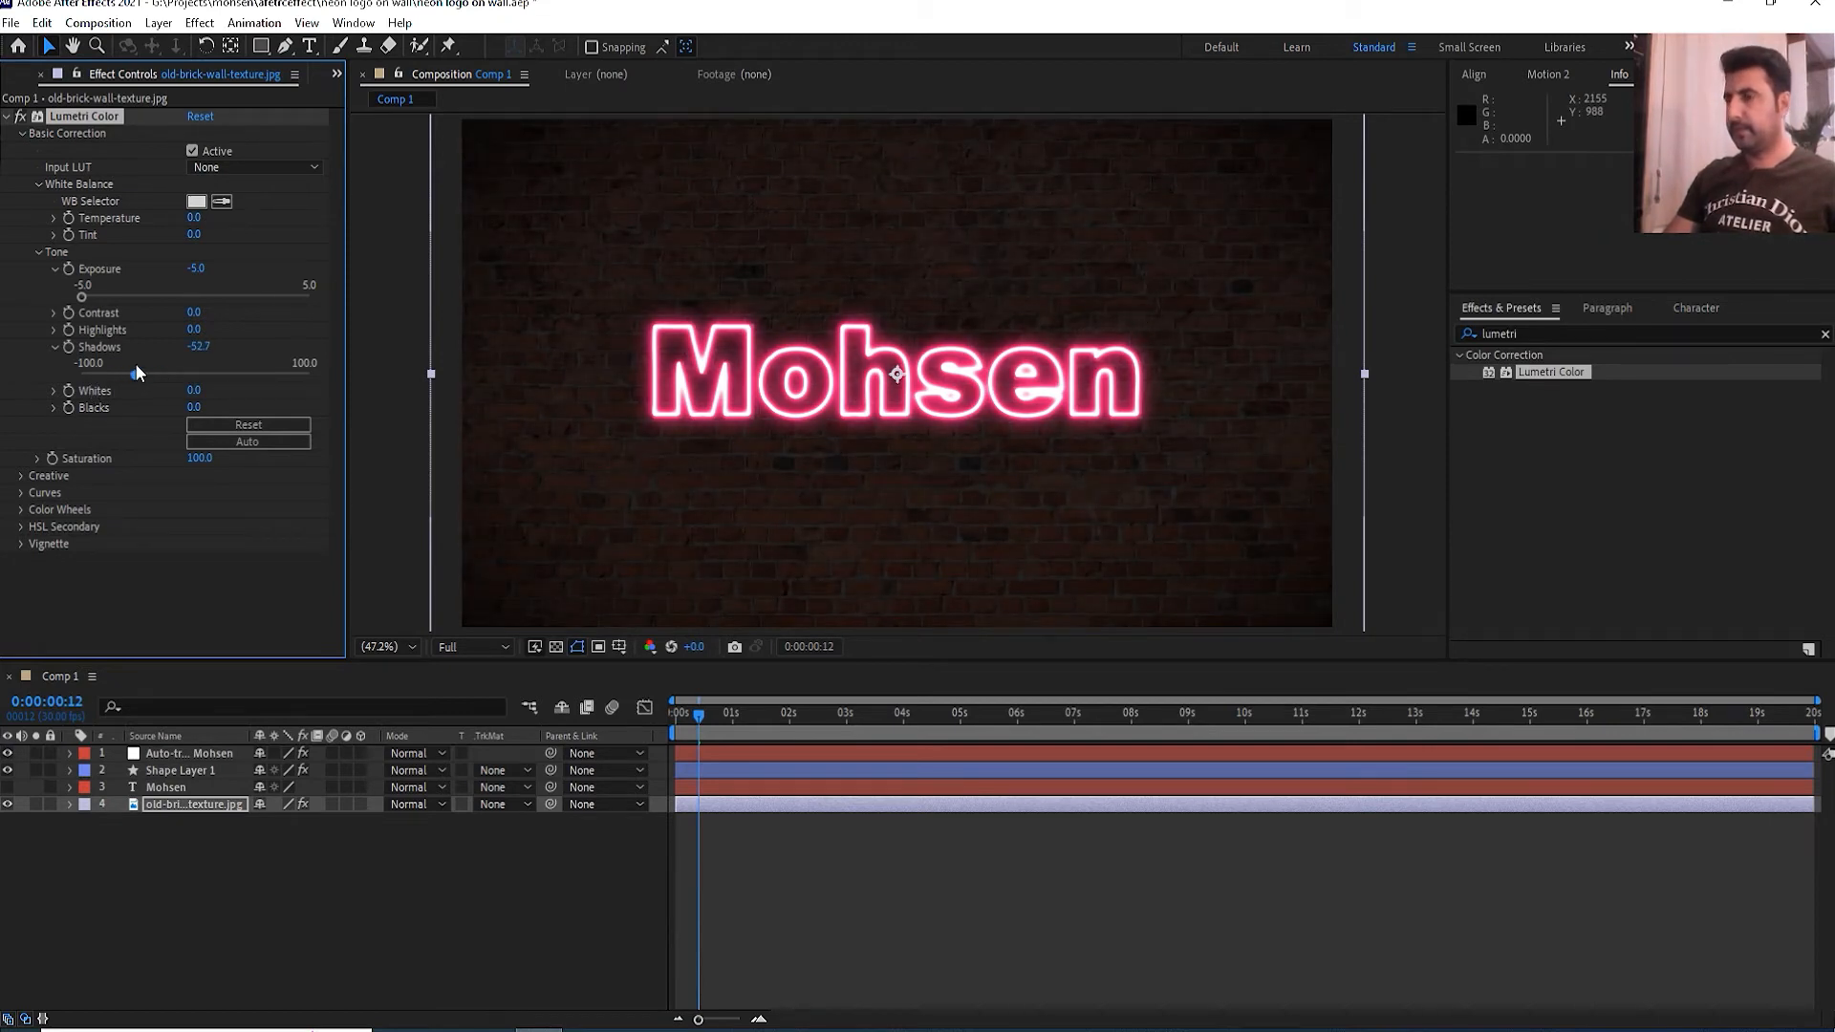
click(156, 818)
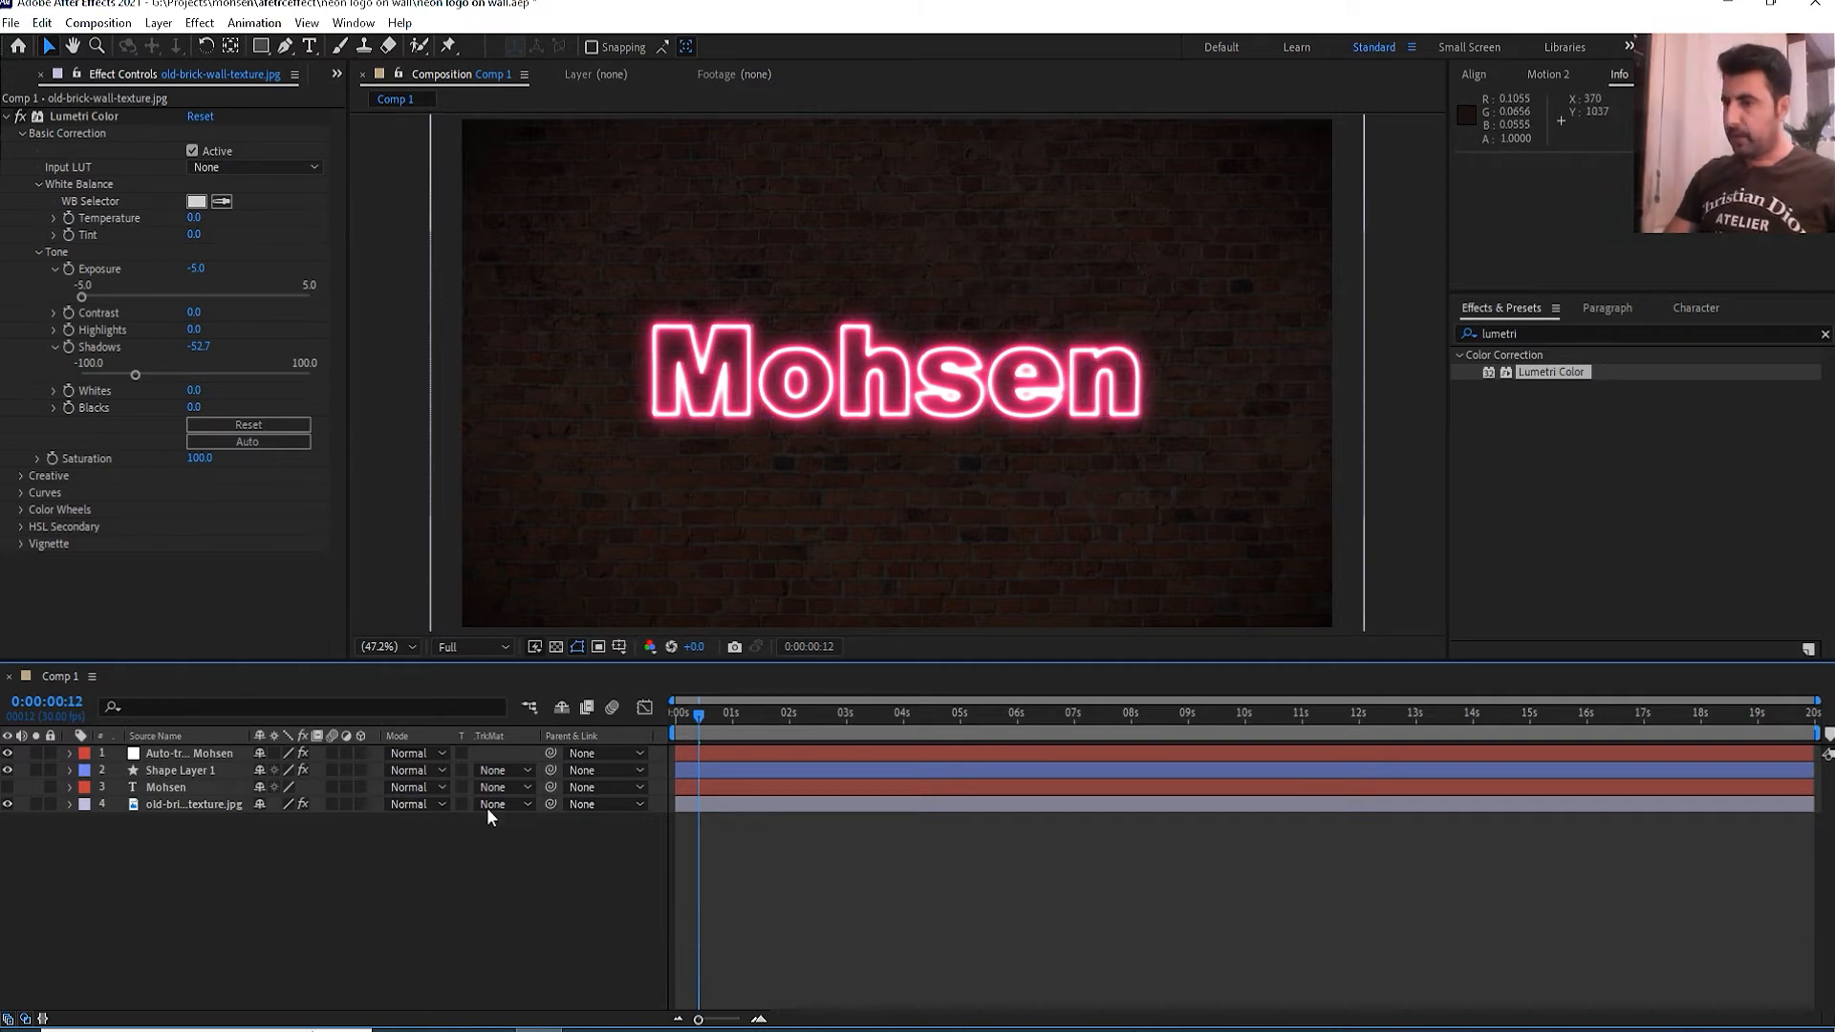
- Set up the Pen tool for a new shape with the stroke set to none and the fill enabled
click(283, 47)
click(636, 46)
click(819, 464)
click(886, 579)
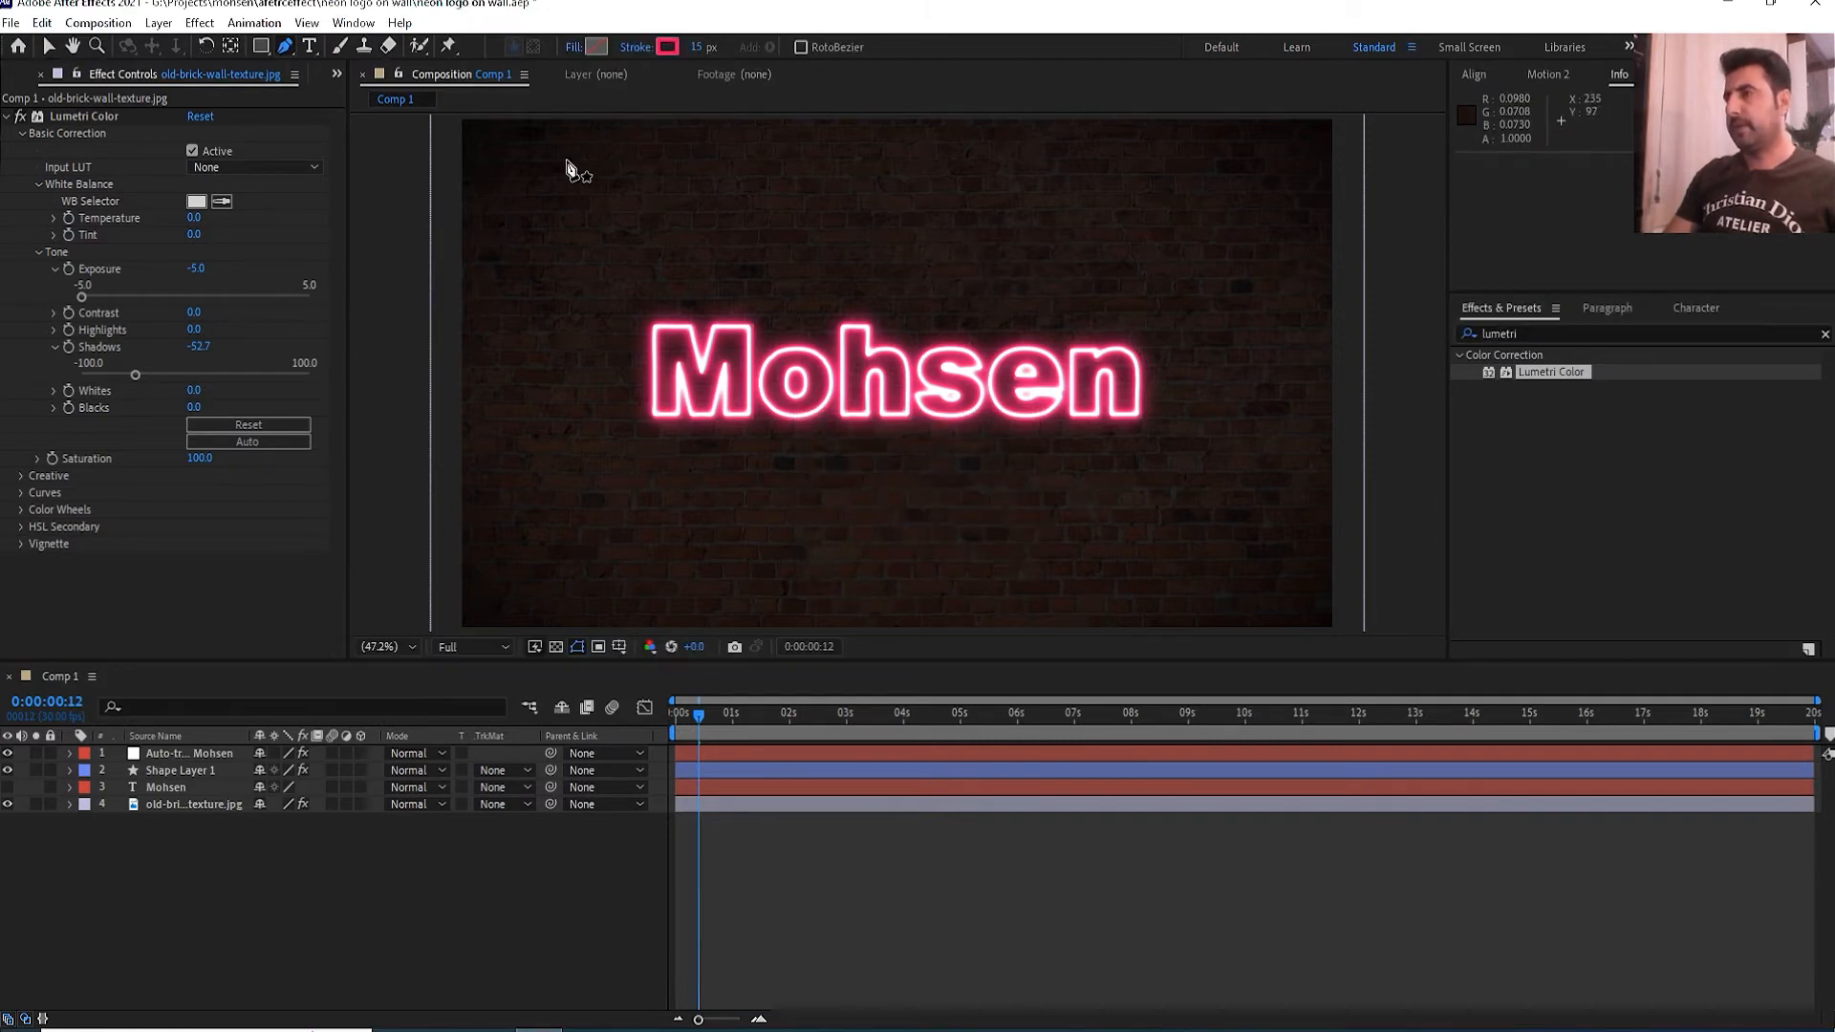
click(575, 47)
click(842, 463)
click(886, 579)
click(597, 47)
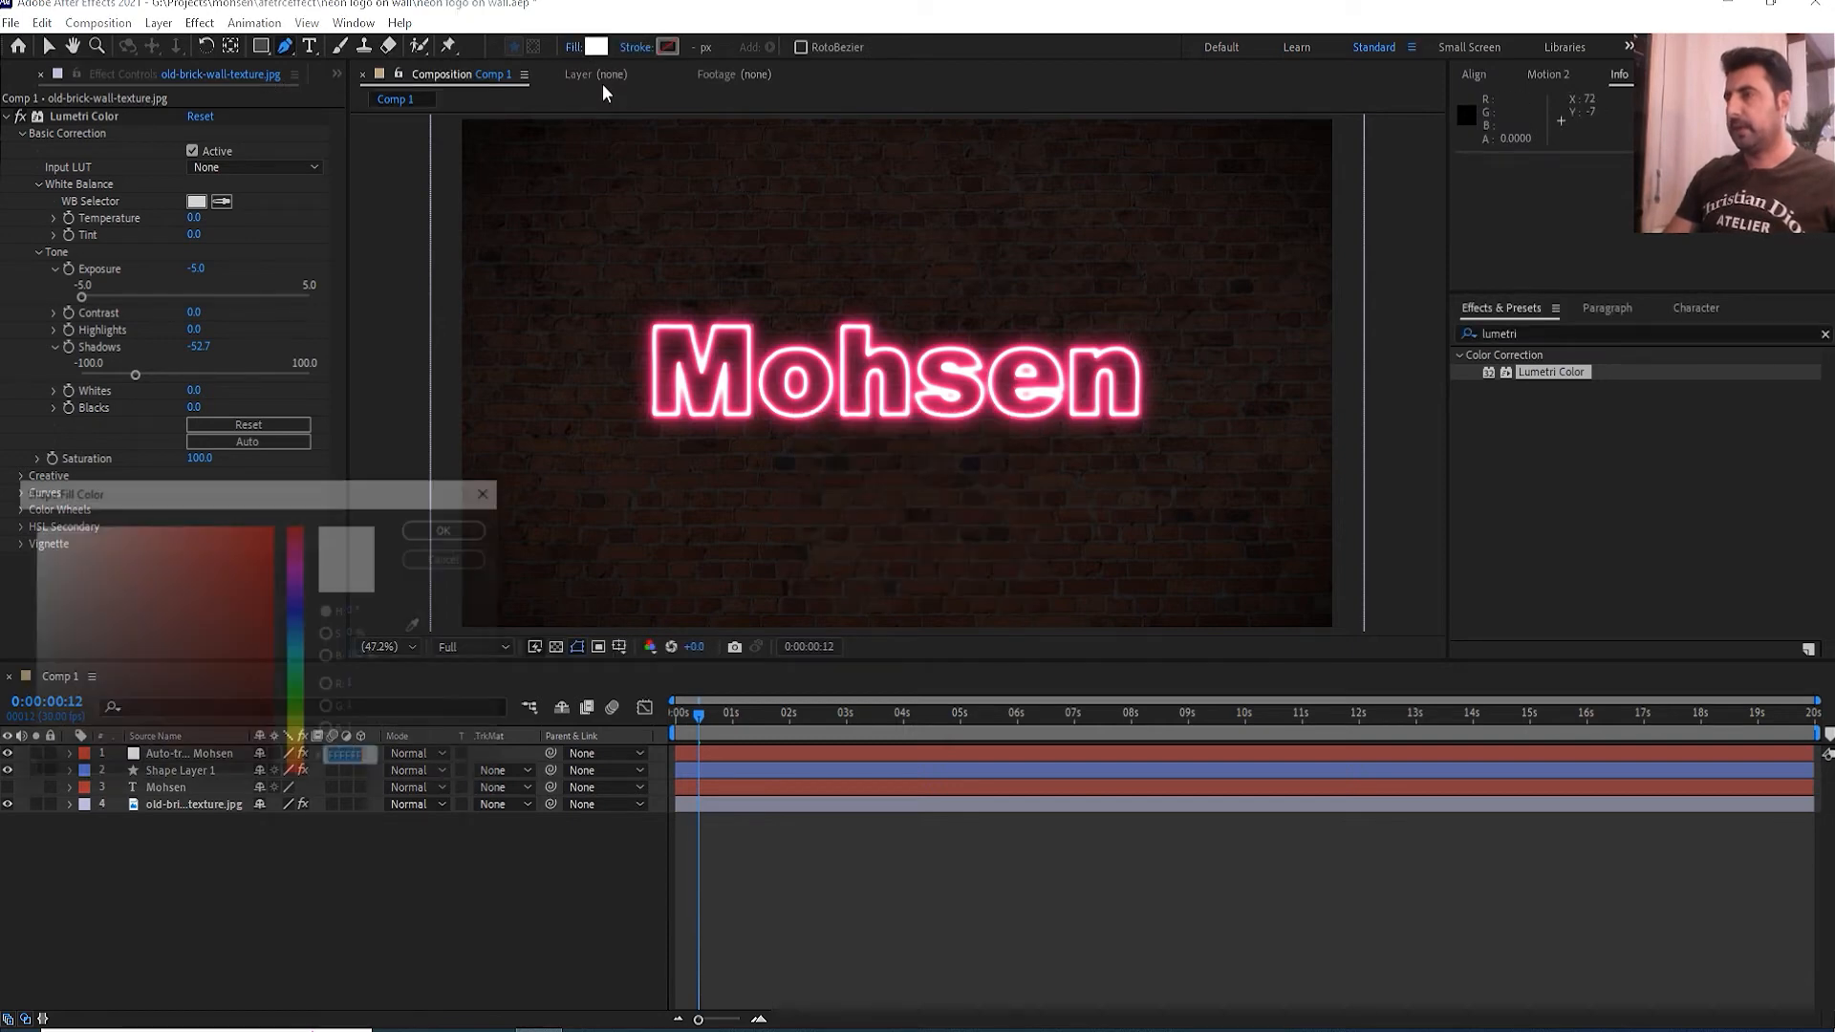
click(492, 489)
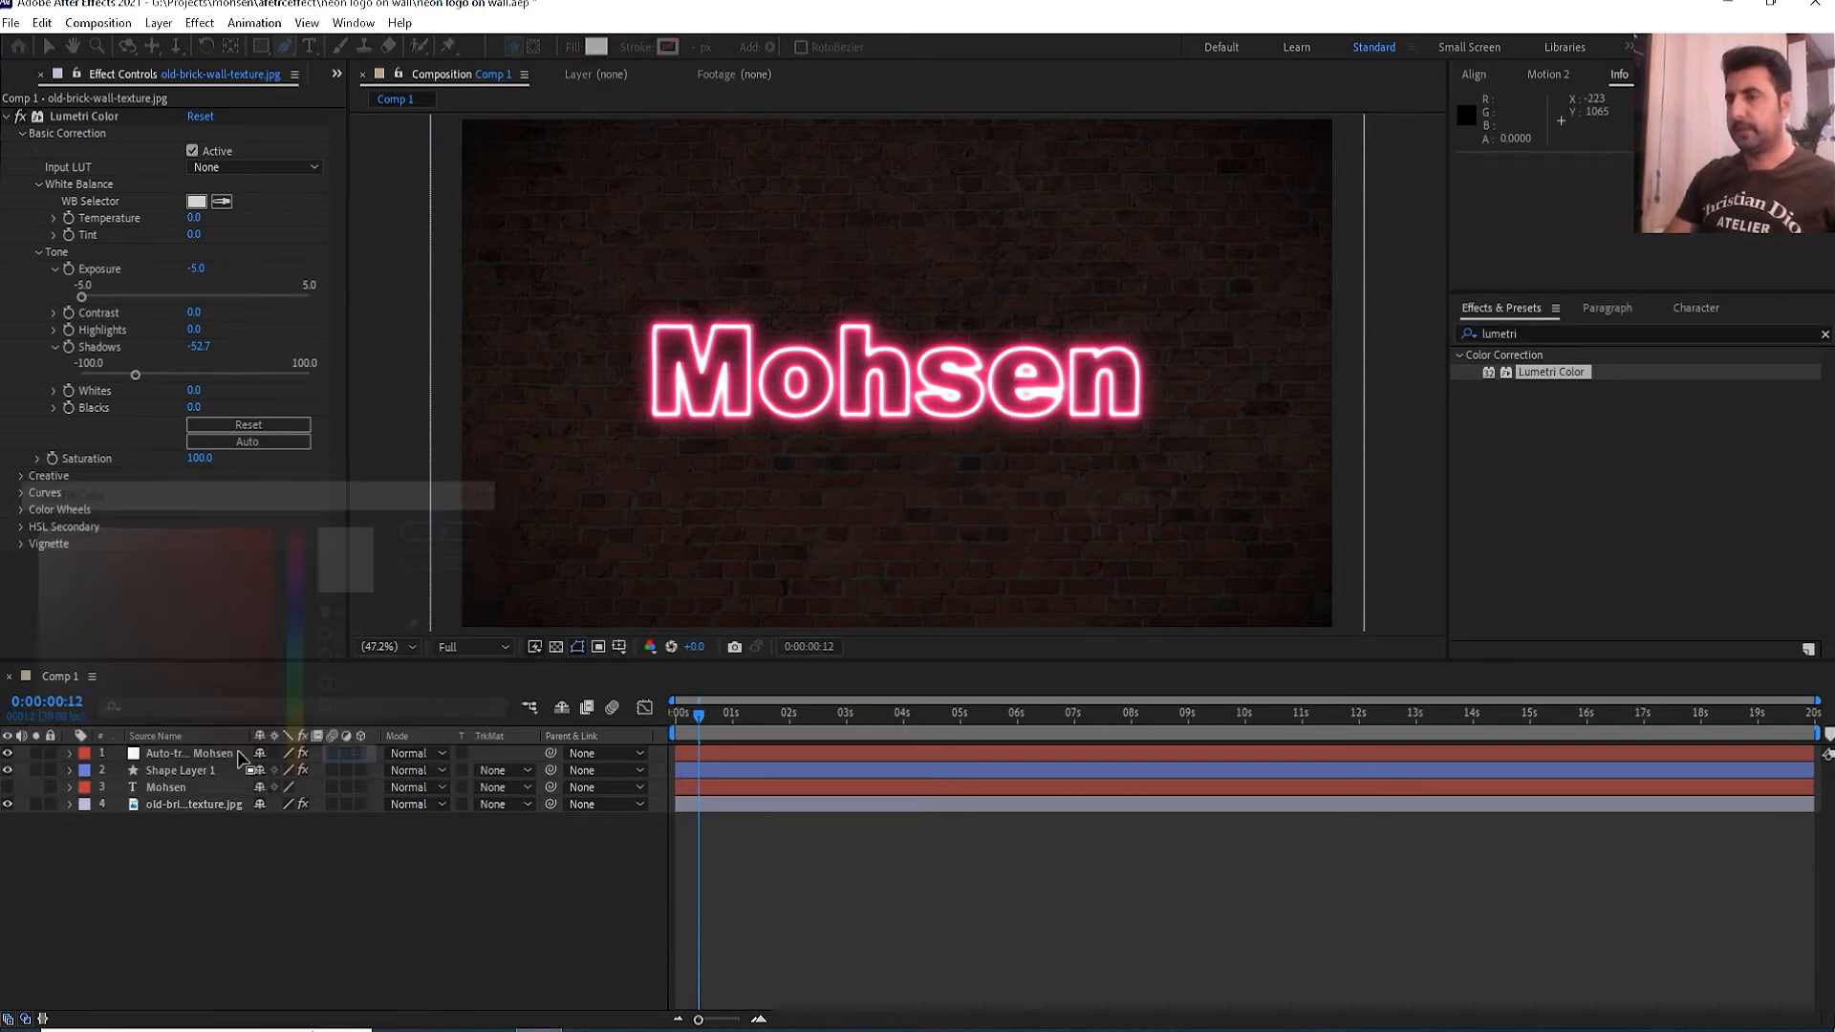
- Sample the Saber Glow Color of the auto-traced layer into the text fill color, and deselect the layer
click(210, 755)
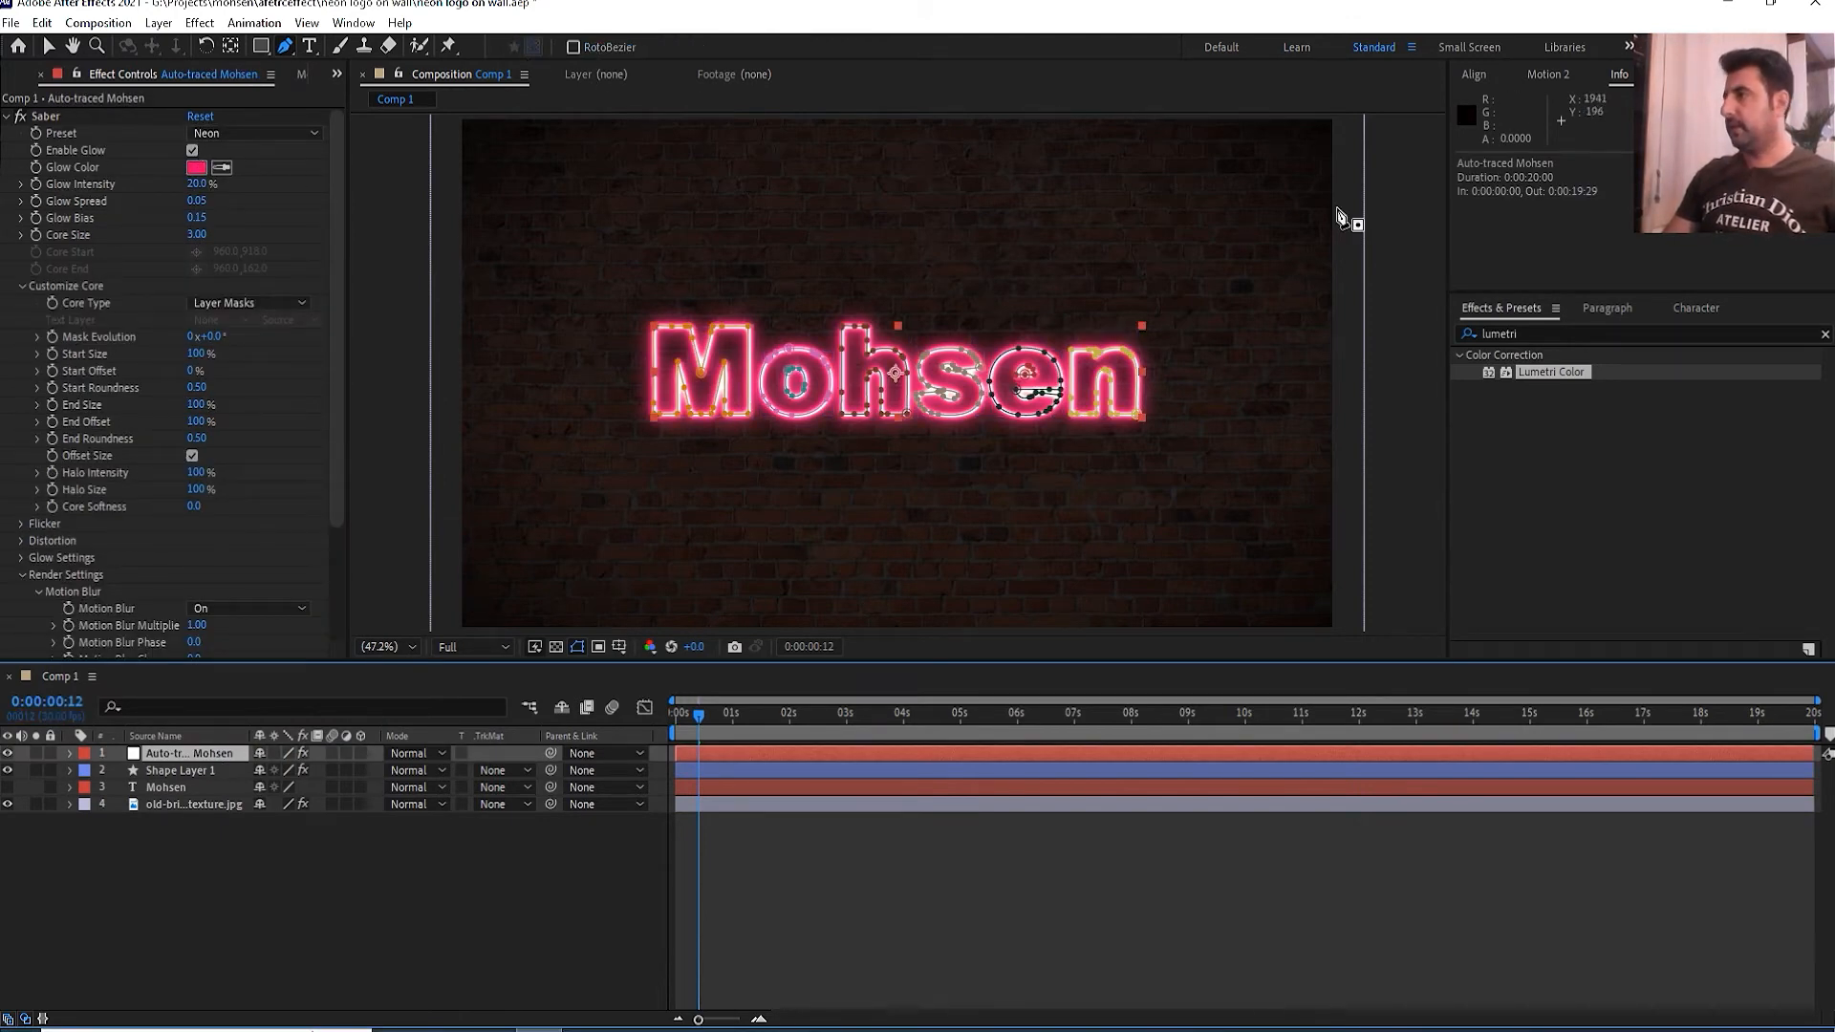
click(1699, 309)
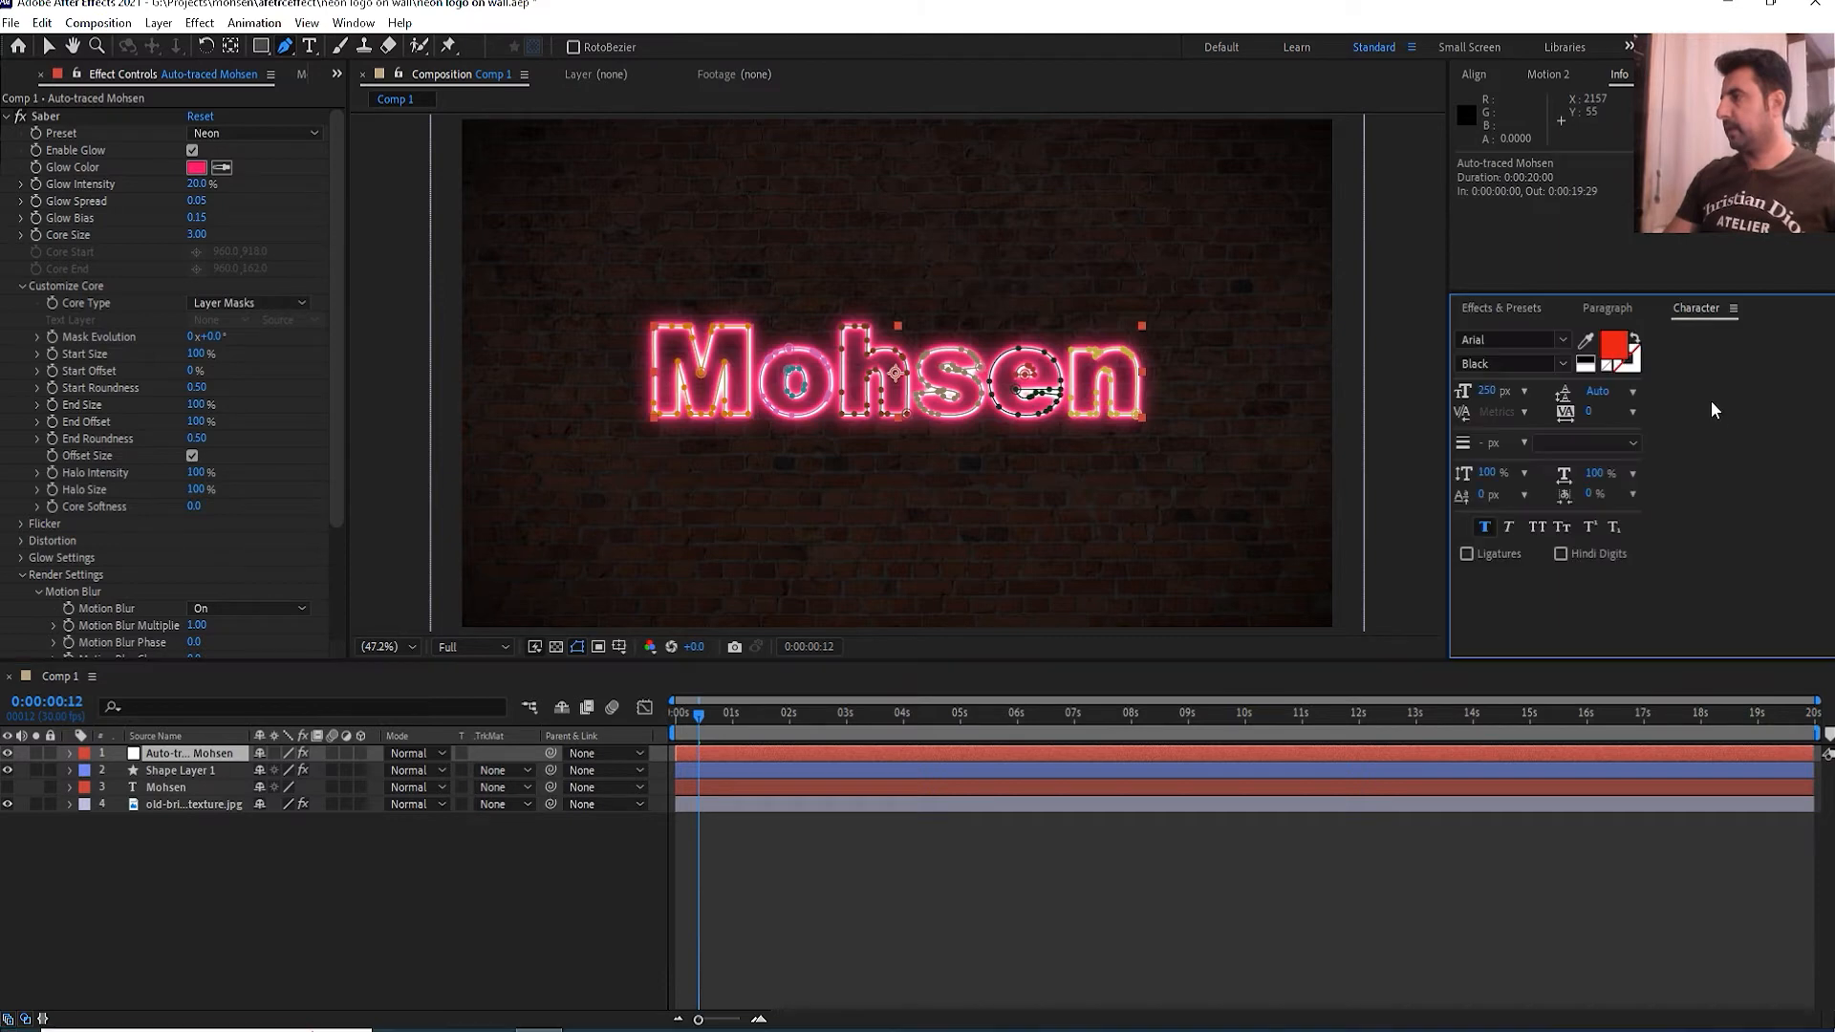
click(1587, 342)
click(198, 170)
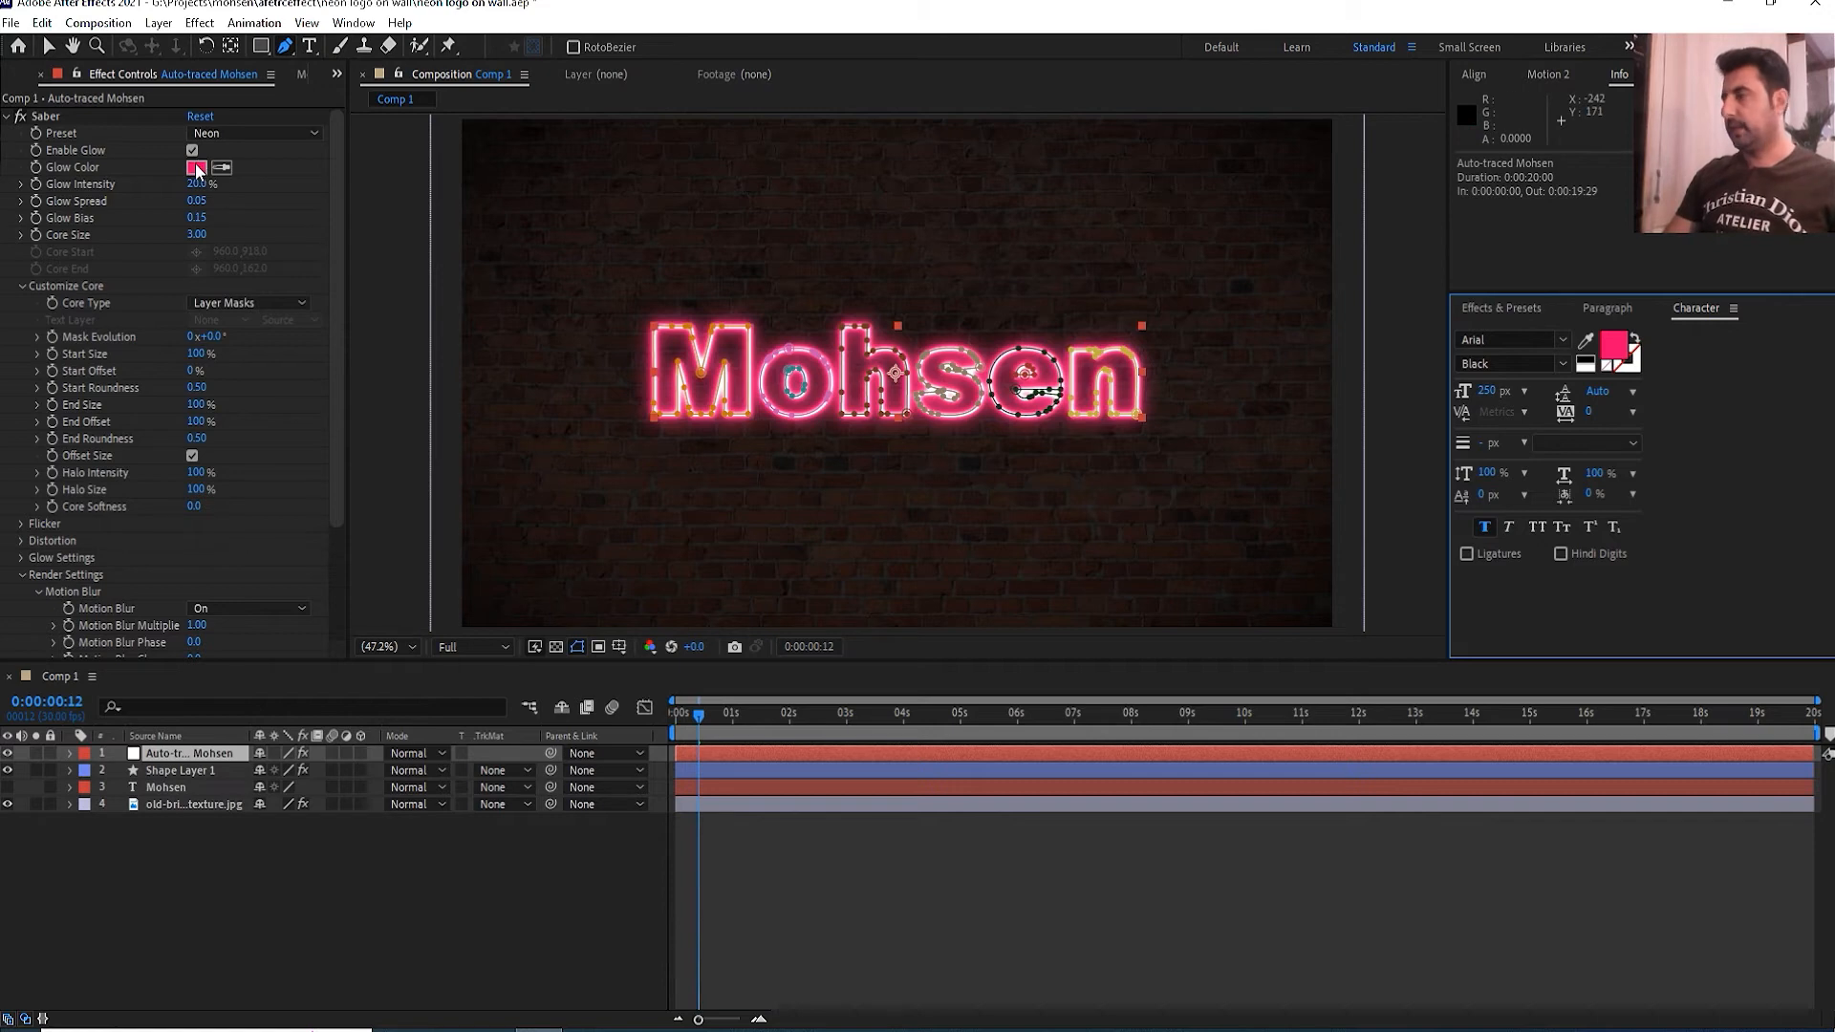
click(369, 943)
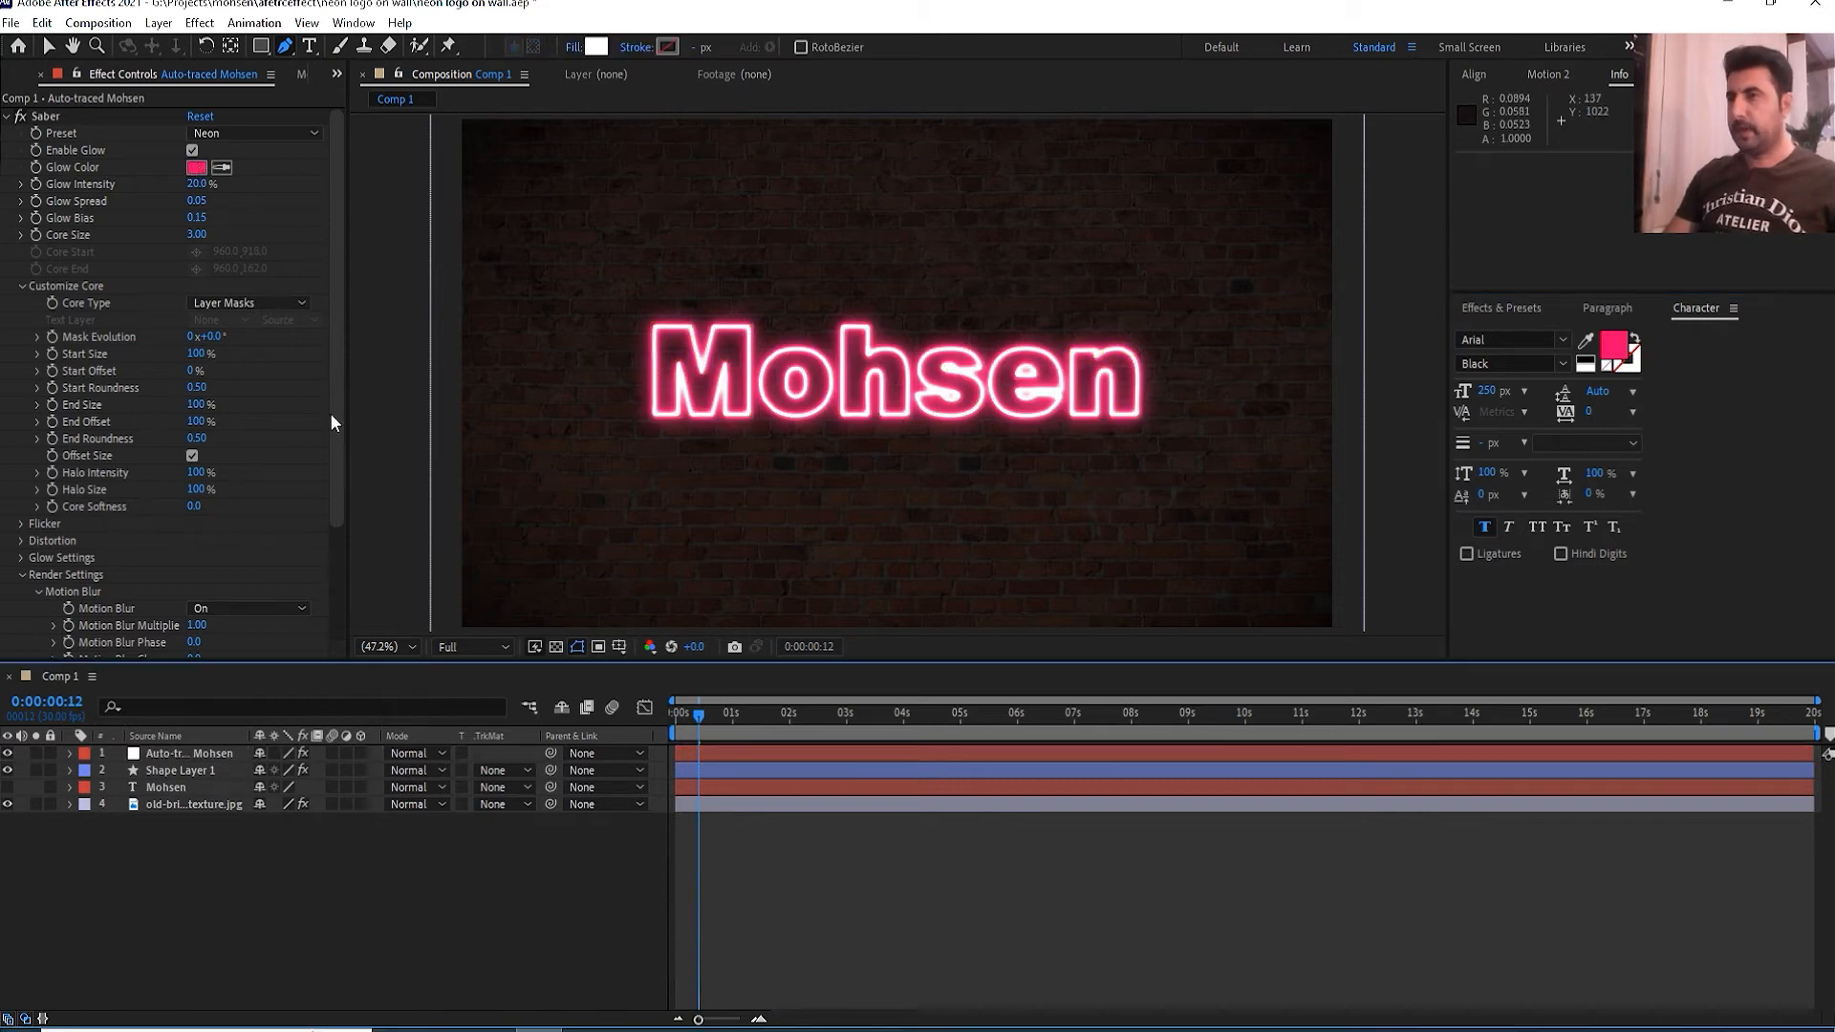
- Set the shape fill color to pink FF006C by sampling the text fill swatch
click(597, 46)
click(418, 626)
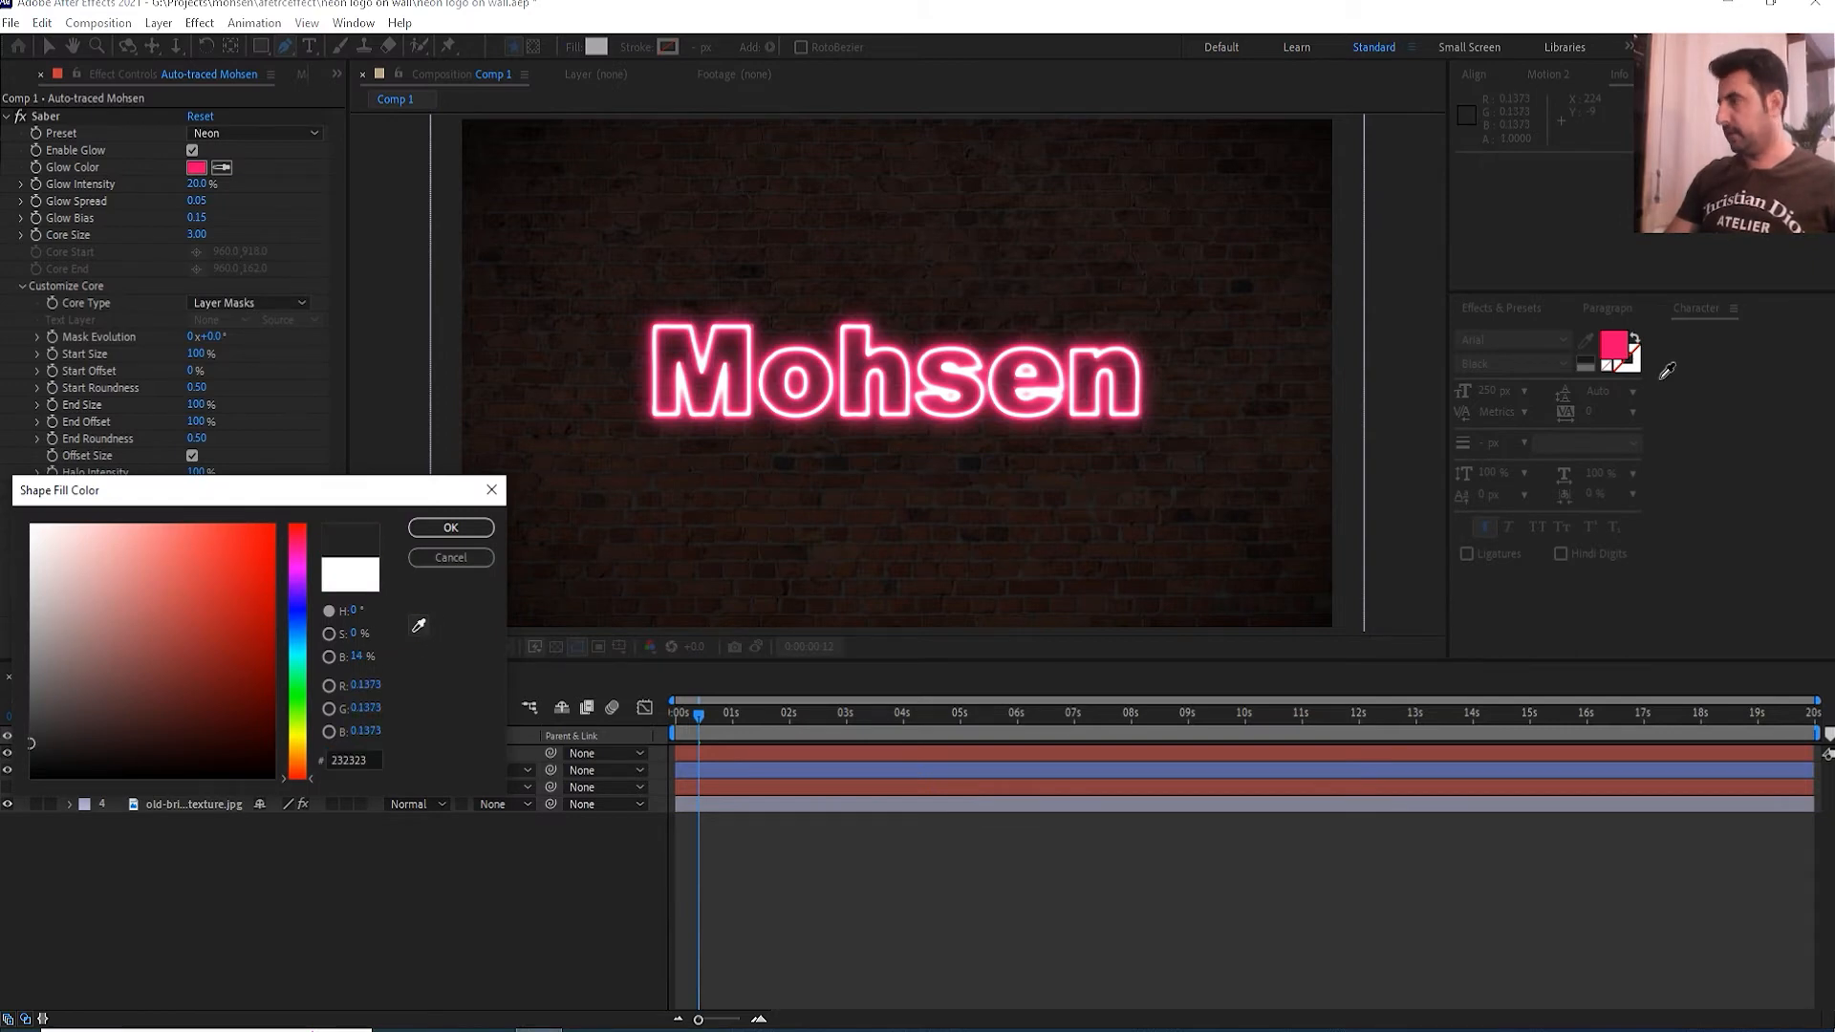
click(1625, 330)
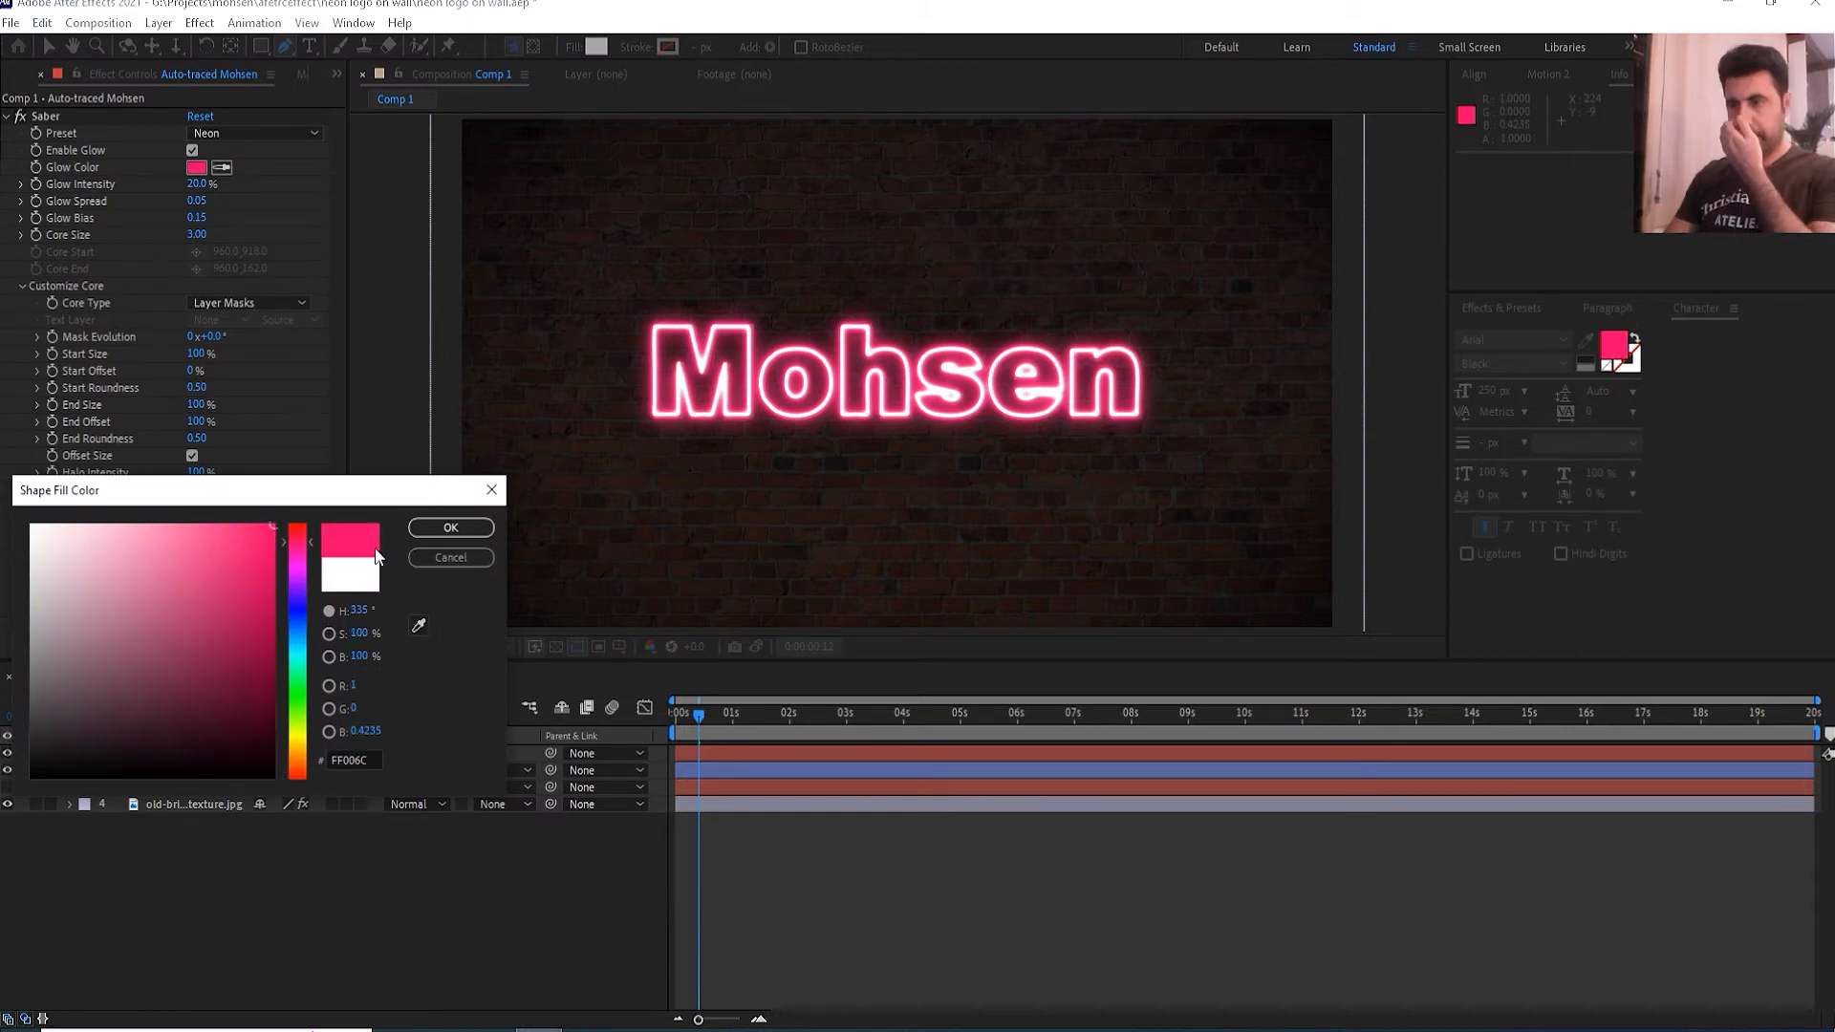
click(478, 527)
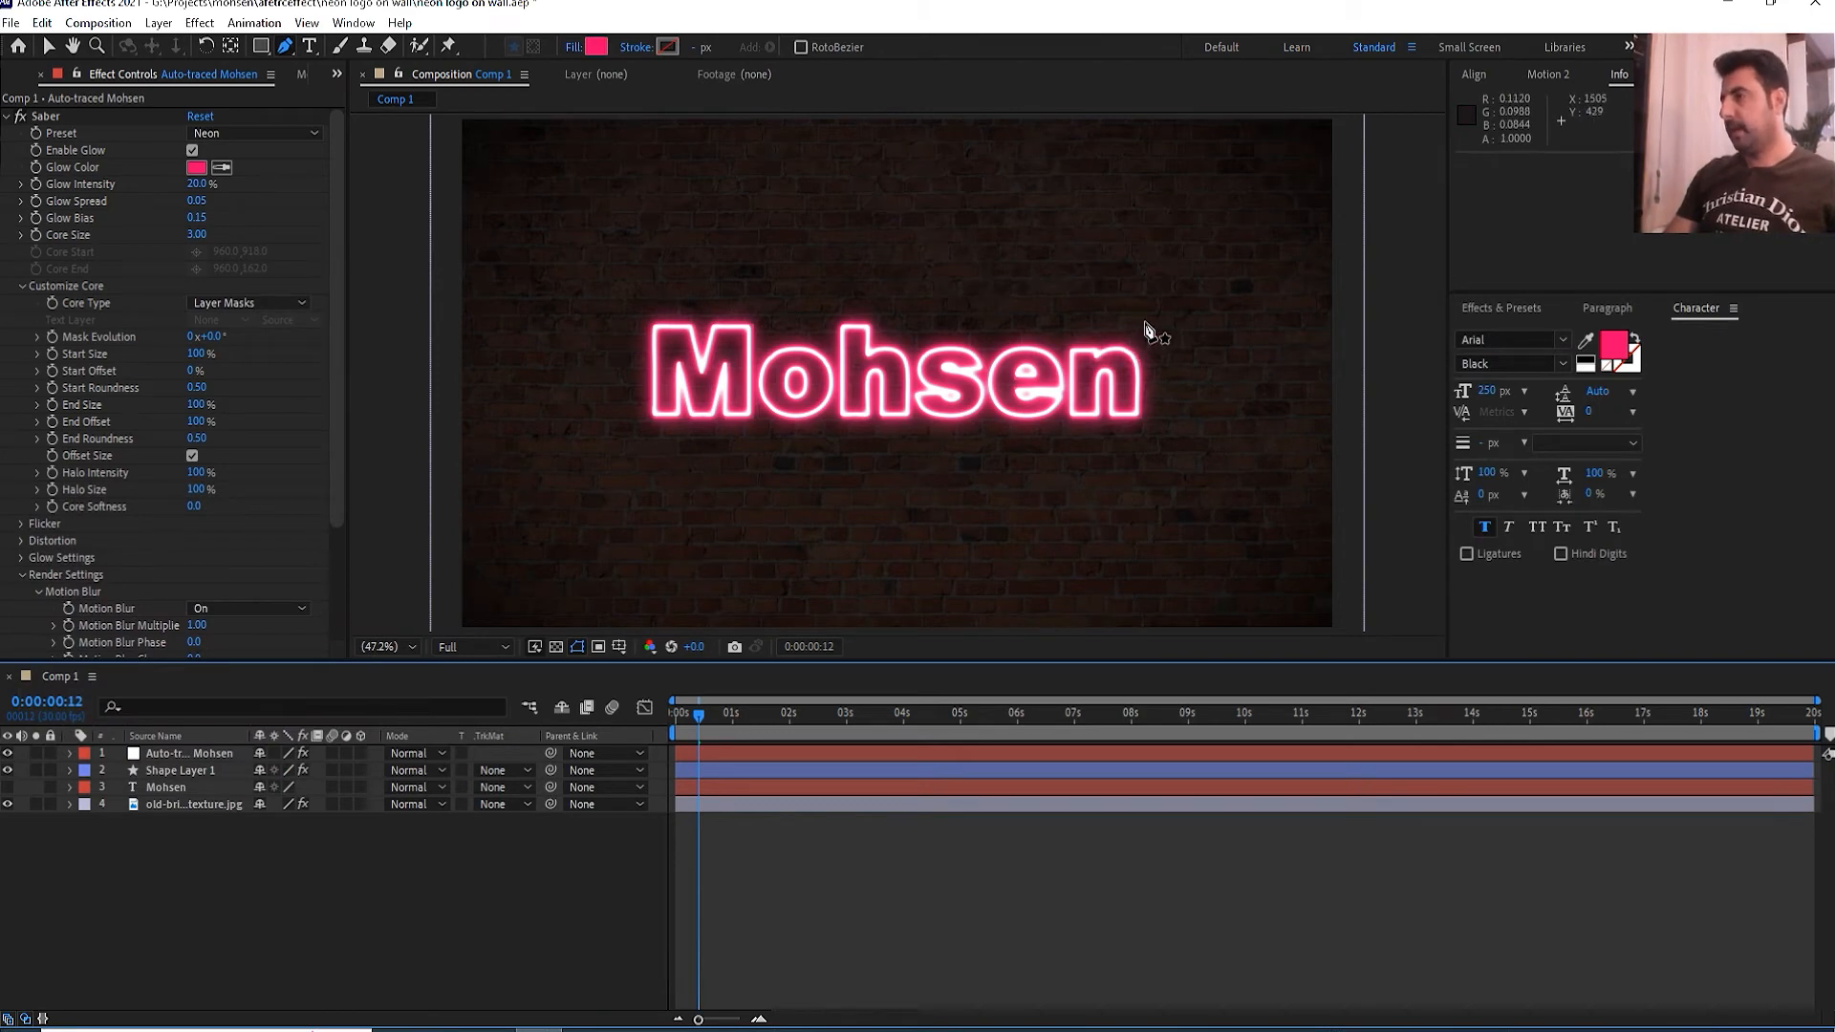
- Draw a closed, rounded pink shape with the Pen tool that surrounds and covers the neon text
drag(1145, 323, 1248, 347)
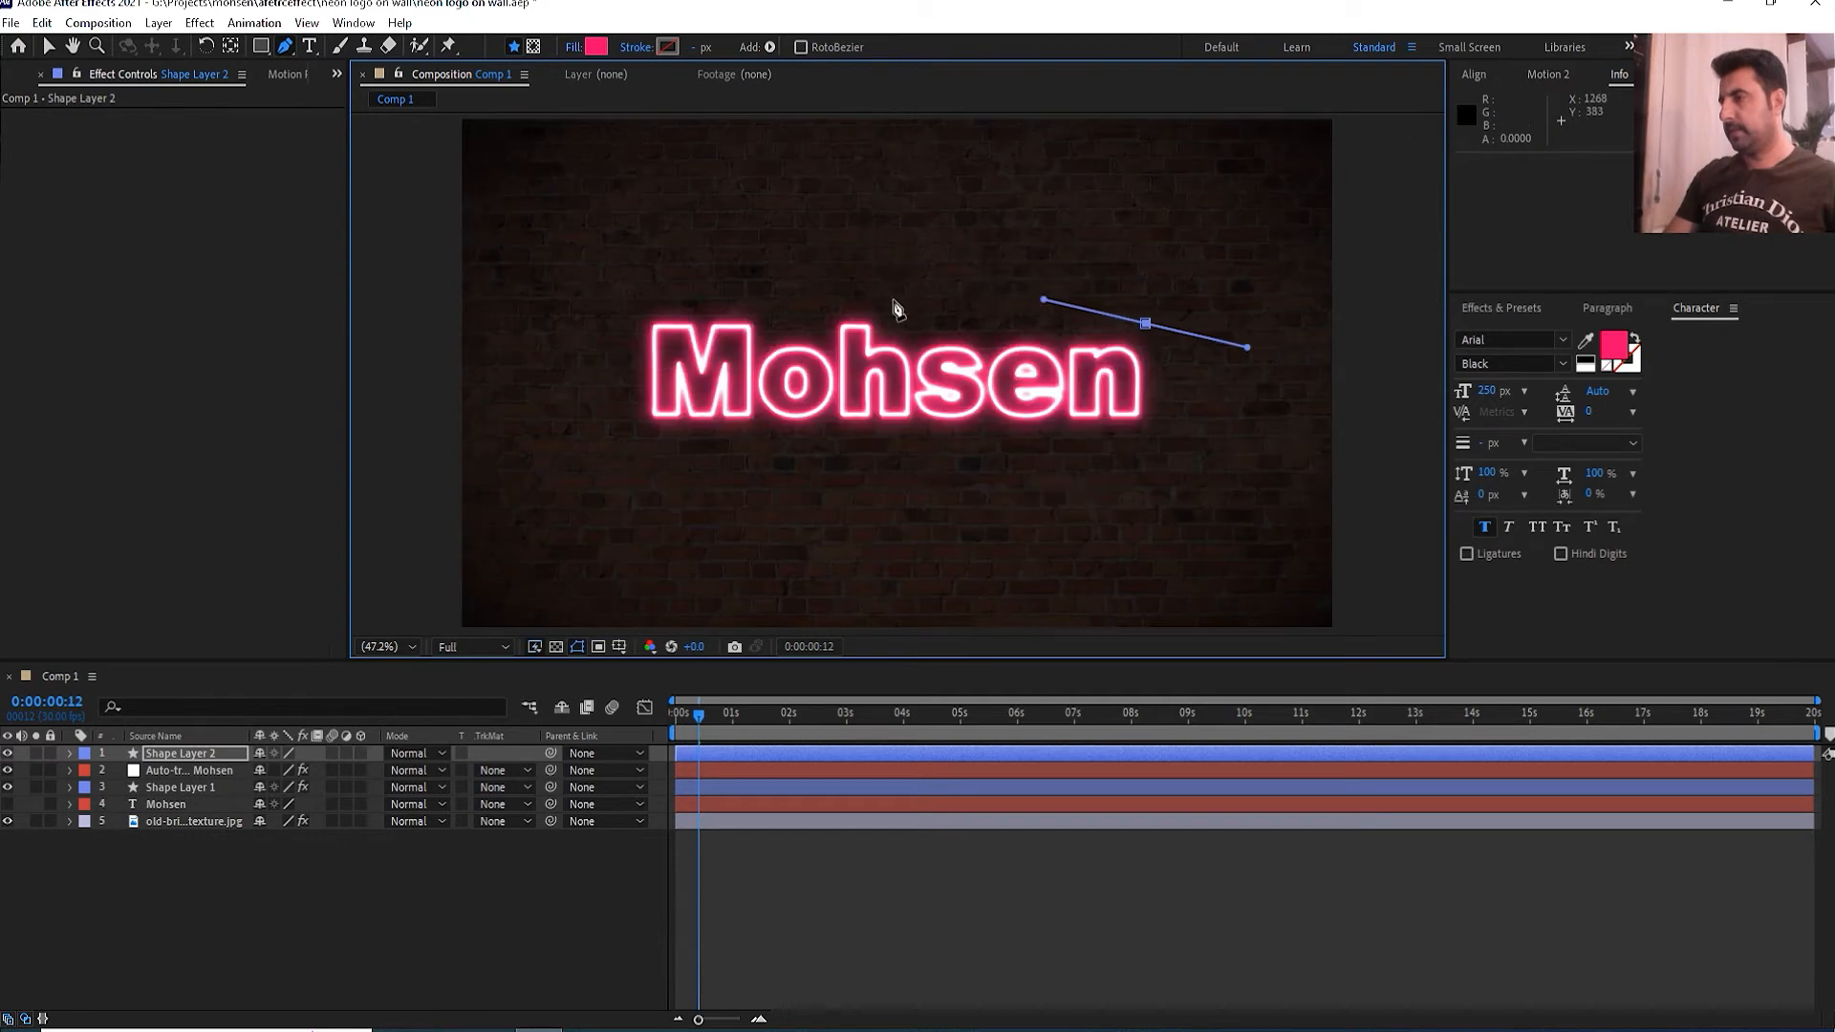
drag(631, 333, 556, 374)
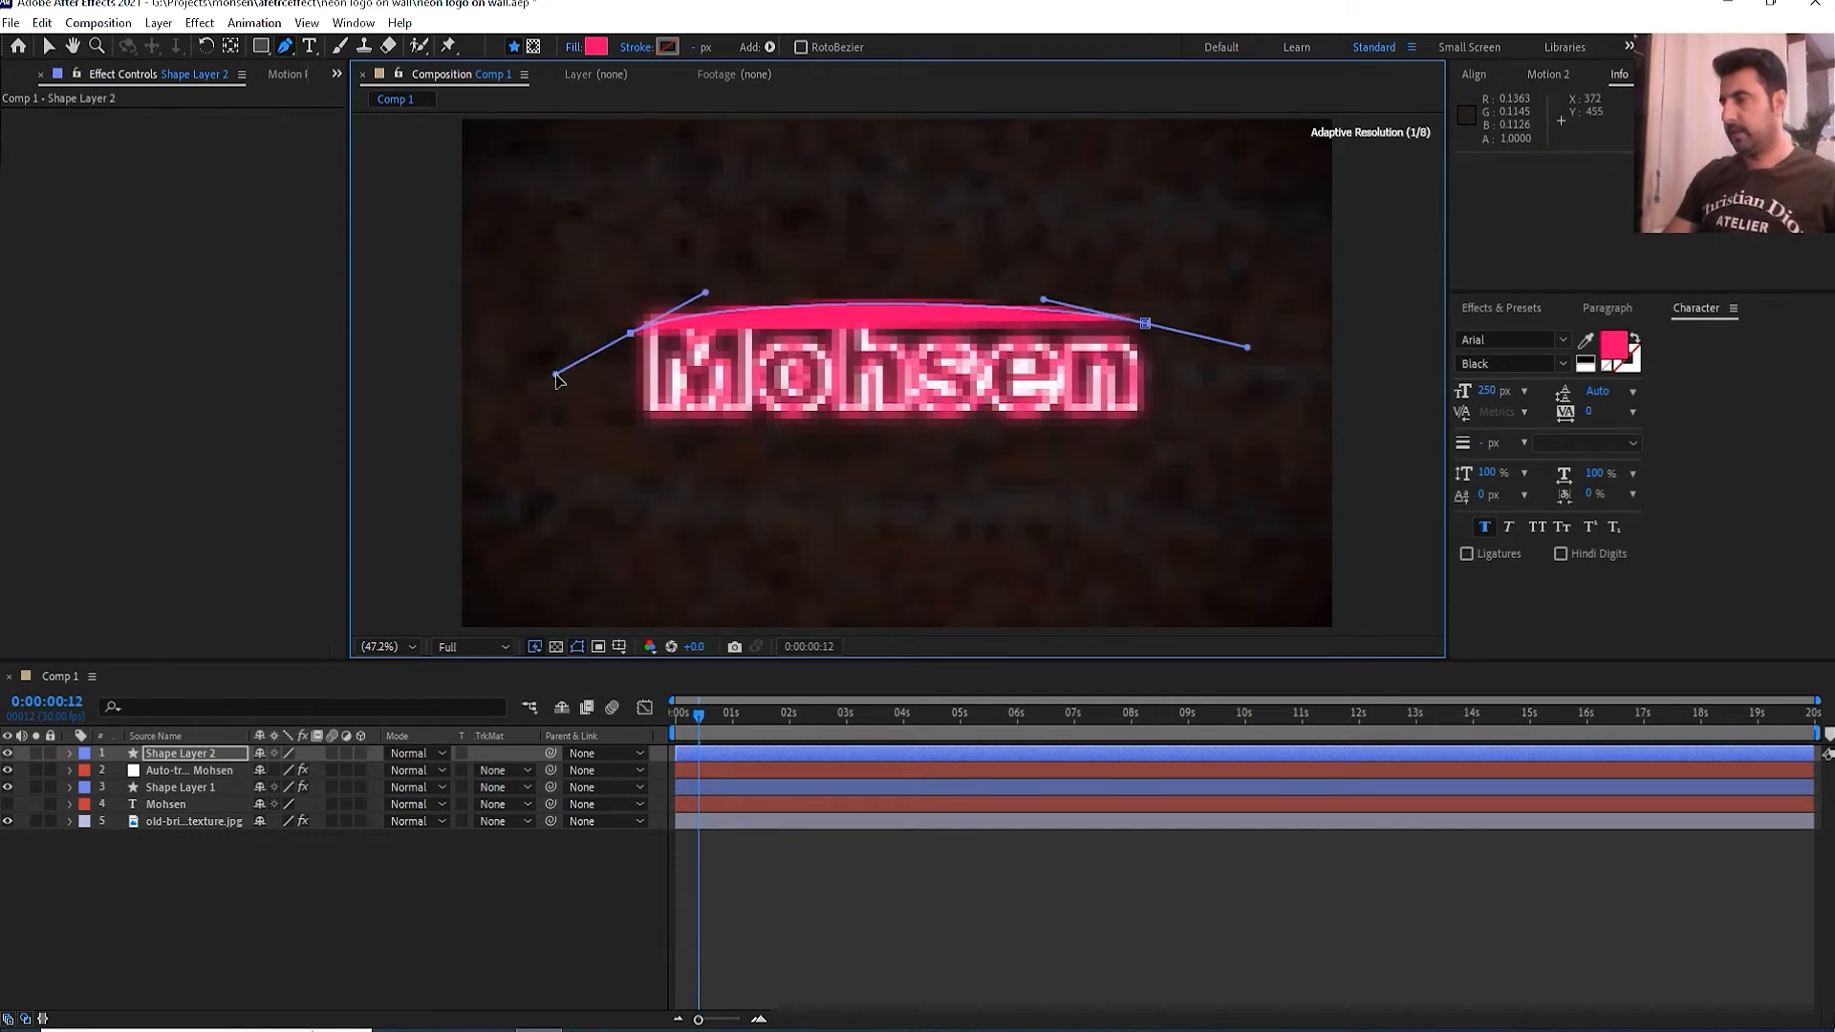
drag(593, 469, 654, 491)
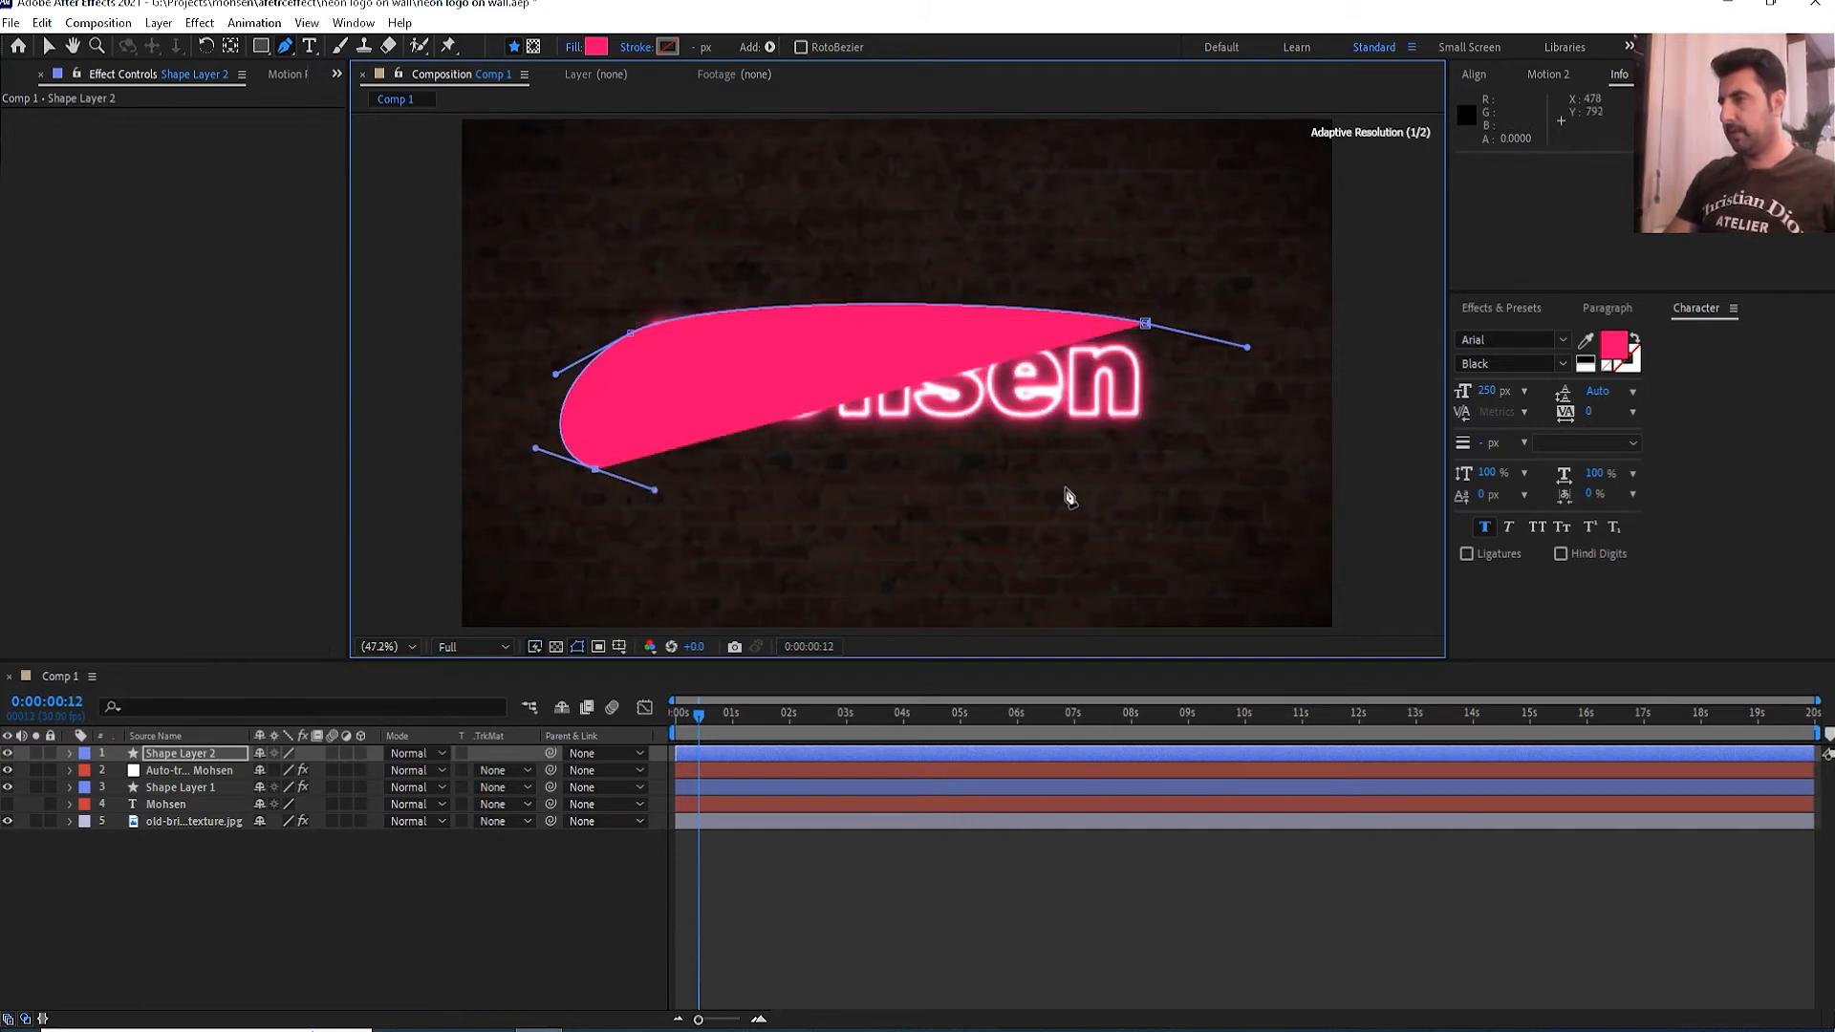
drag(1141, 466, 1198, 461)
drag(1204, 396, 1186, 366)
click(1147, 325)
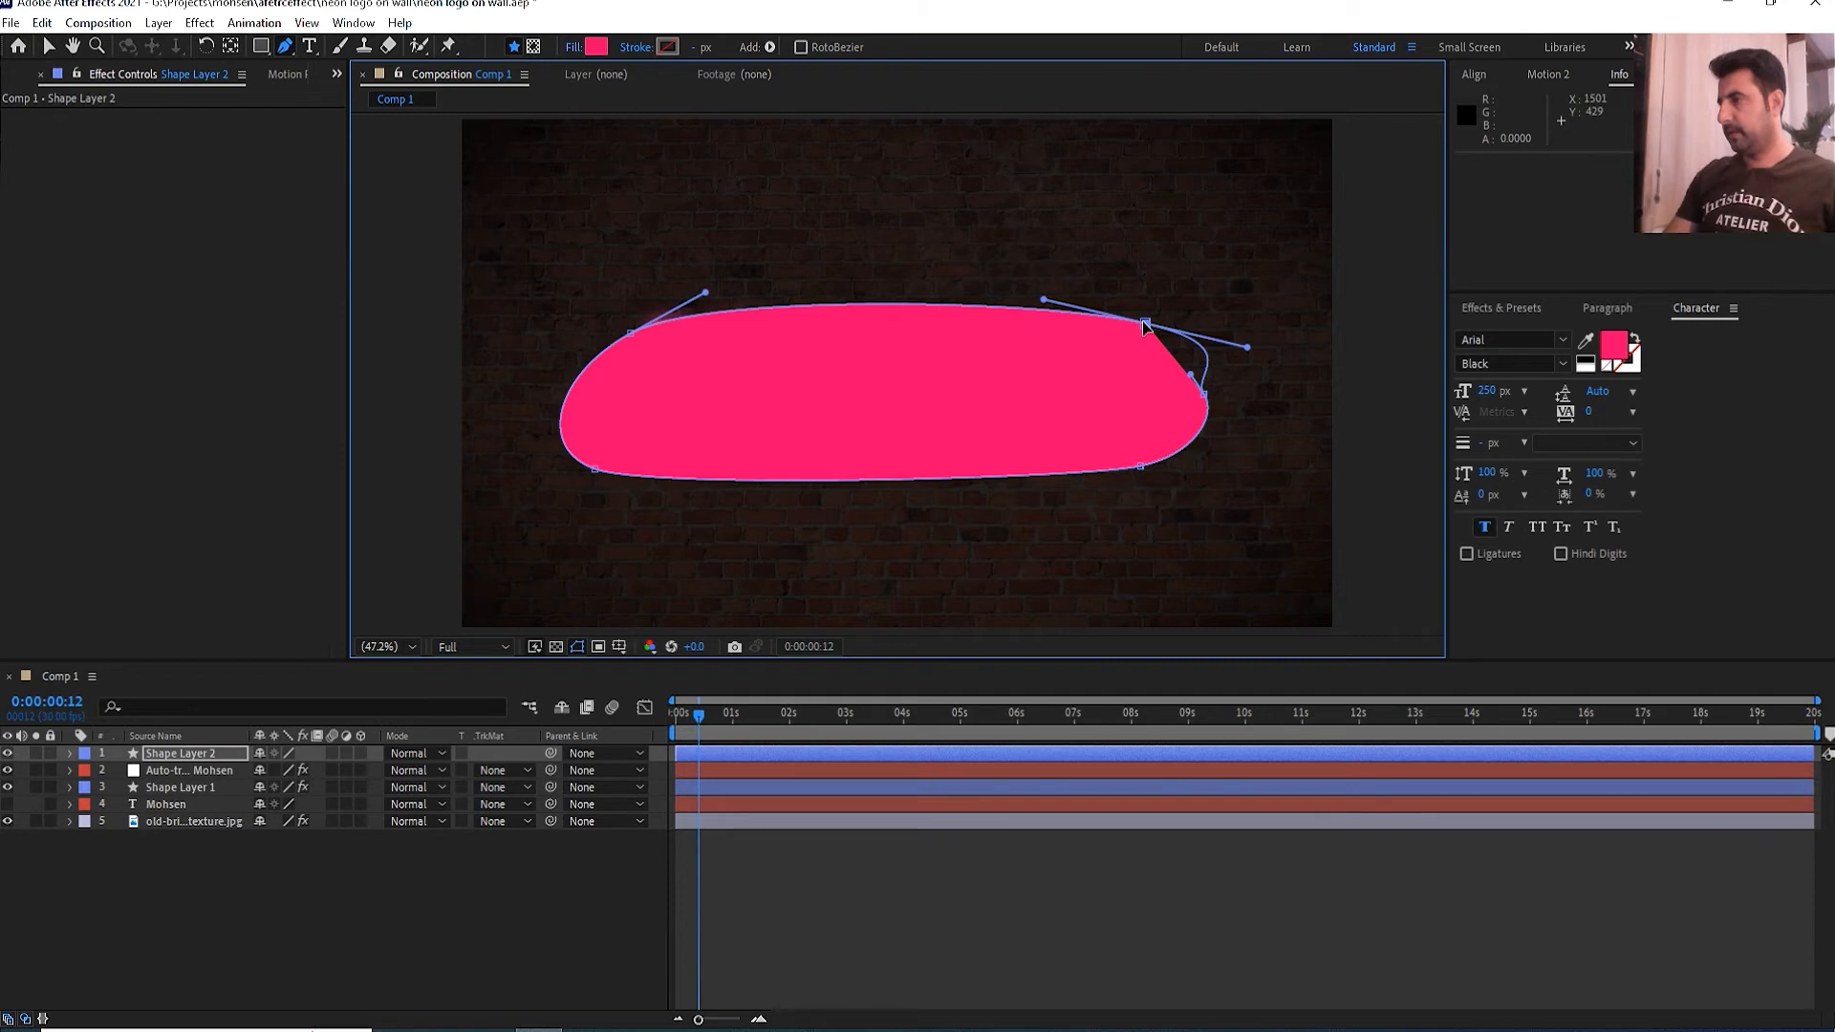
drag(1248, 347, 1194, 372)
- Move Shape Layer 2 directly above the brick wall layer and delete the hidden original text layer
click(193, 755)
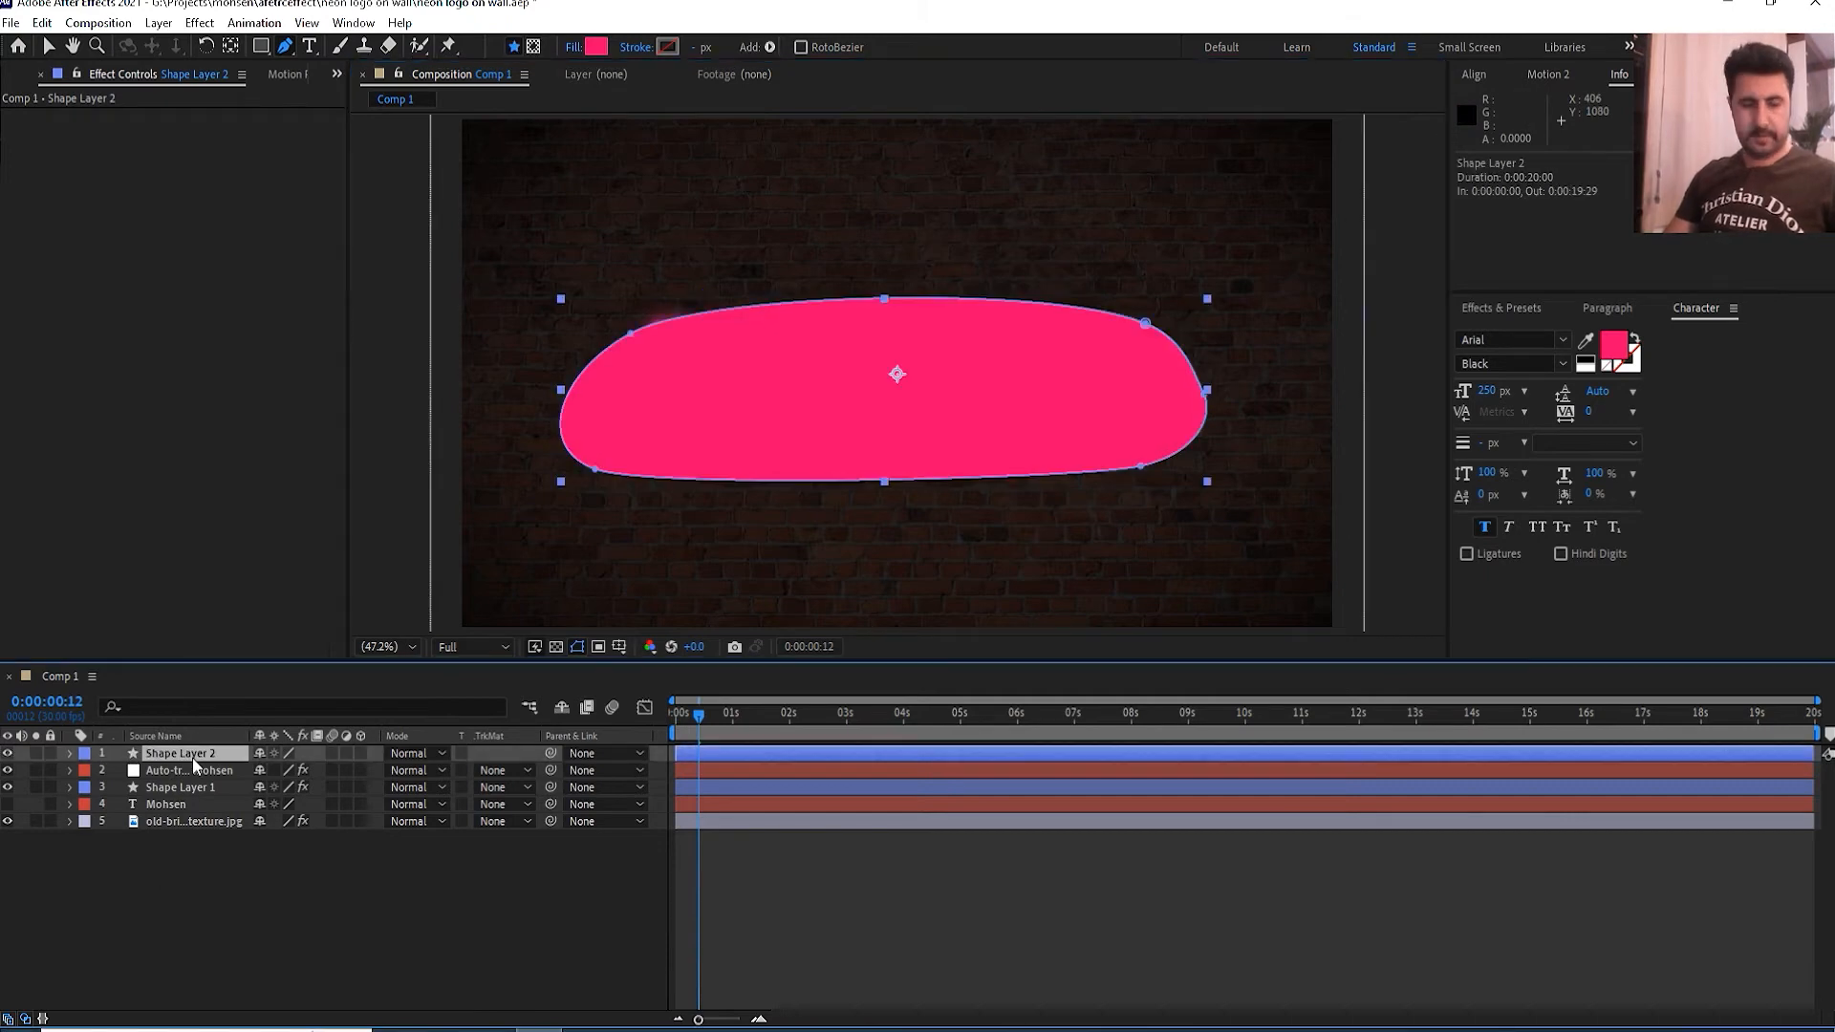
drag(192, 751, 193, 814)
click(168, 786)
key(Delete)
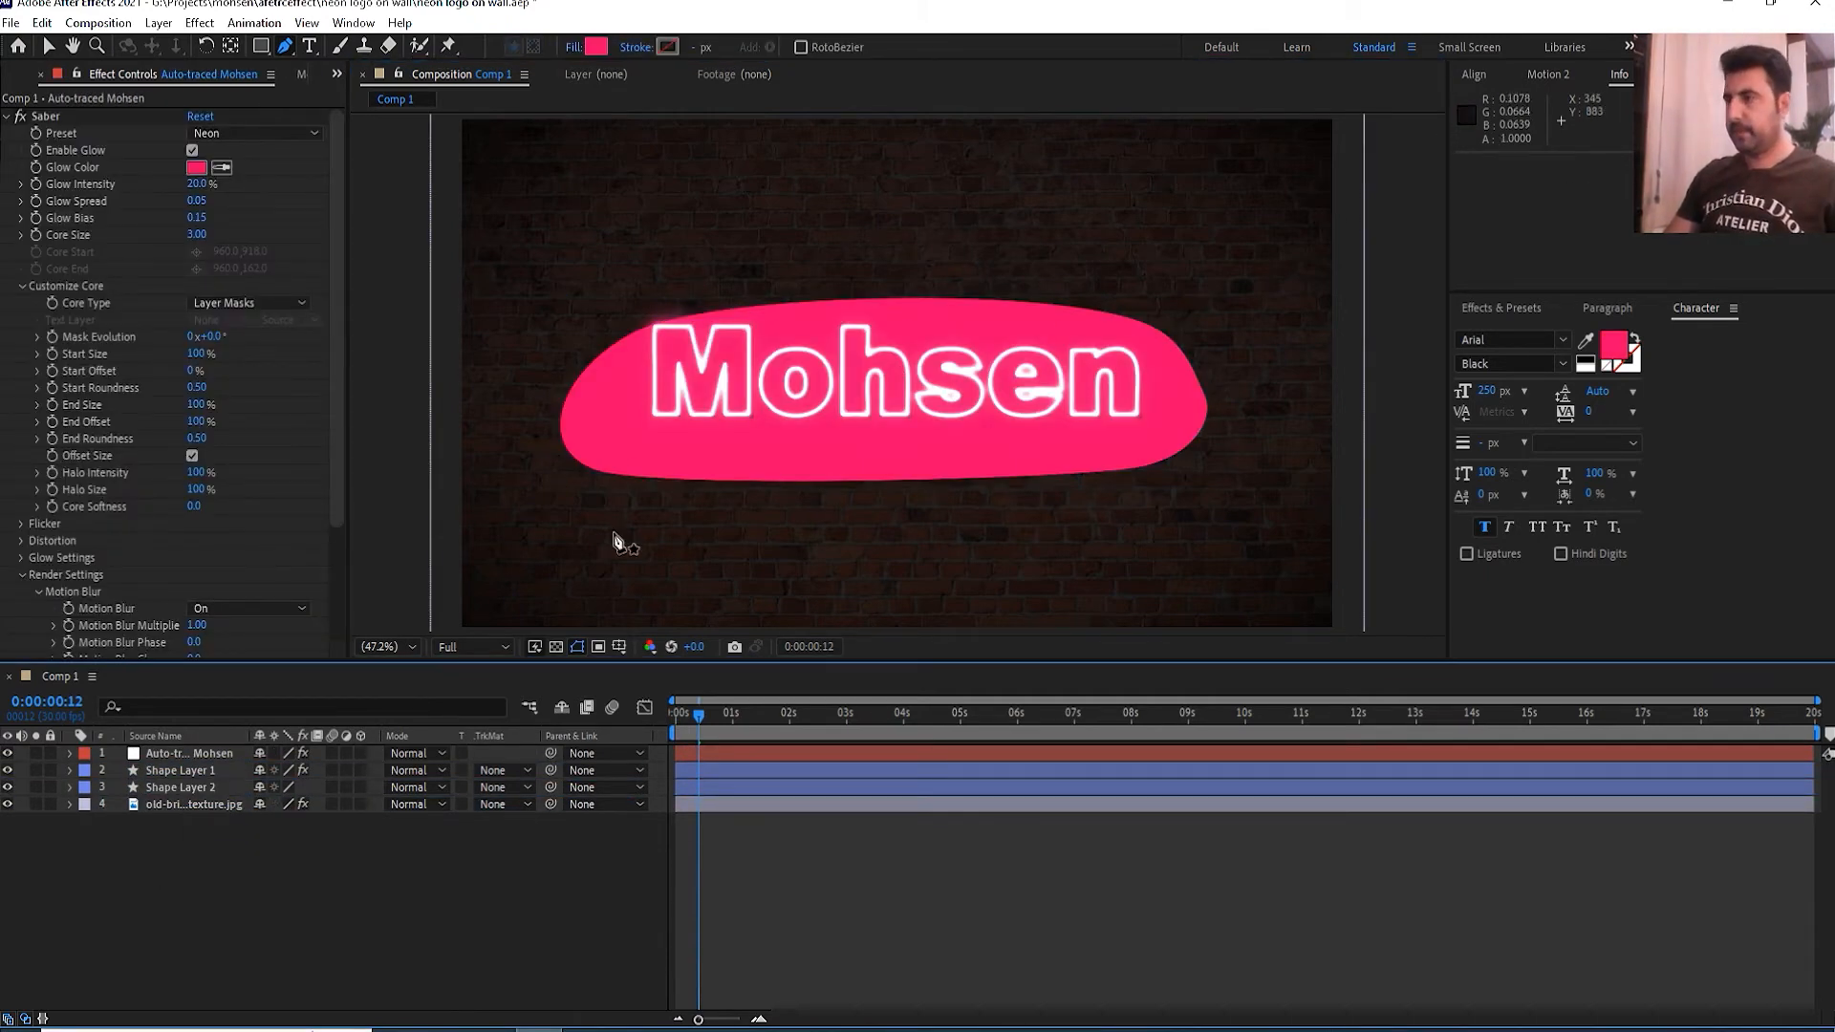
- Reshape Shape Layer 2's path by moving its vertices inward so the pink oval fits closely around the neon text
double_click(135, 791)
drag(631, 335, 633, 321)
drag(599, 468, 655, 455)
drag(1141, 467, 1080, 458)
drag(1204, 394, 1164, 394)
drag(1145, 323, 1126, 324)
drag(632, 322, 659, 316)
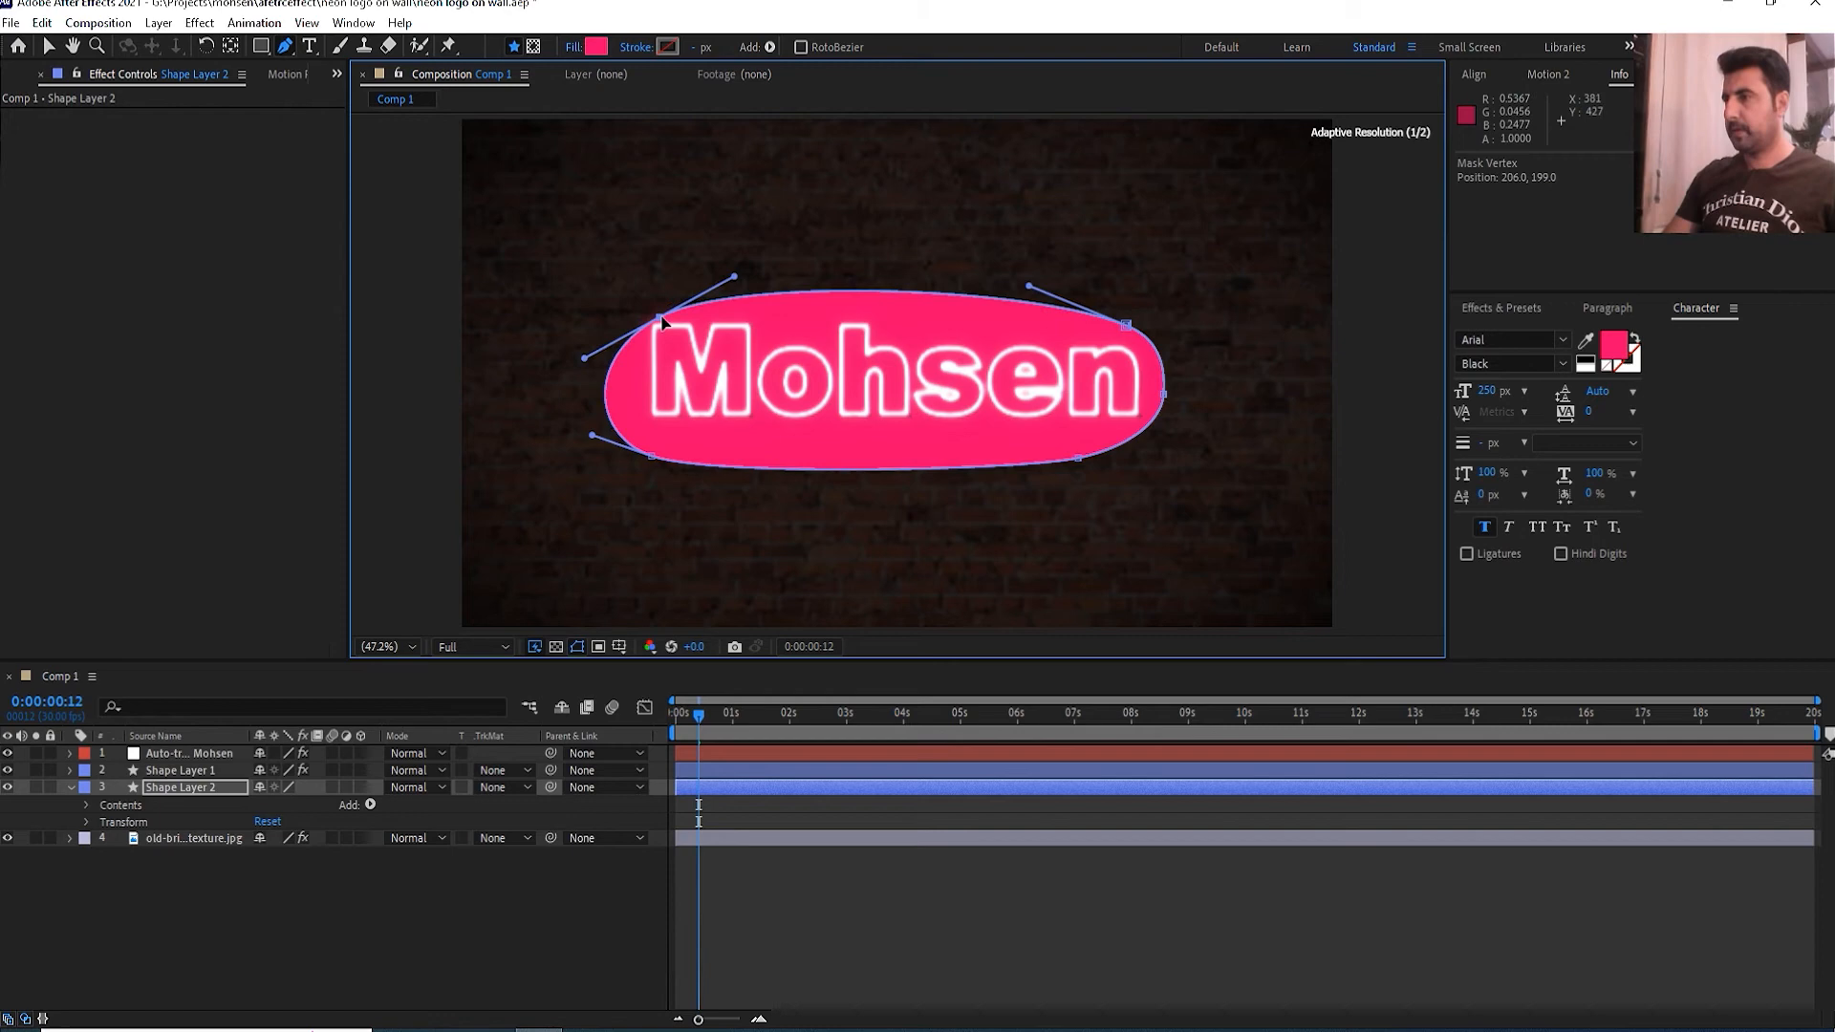
drag(653, 456, 655, 440)
drag(1078, 457, 1069, 442)
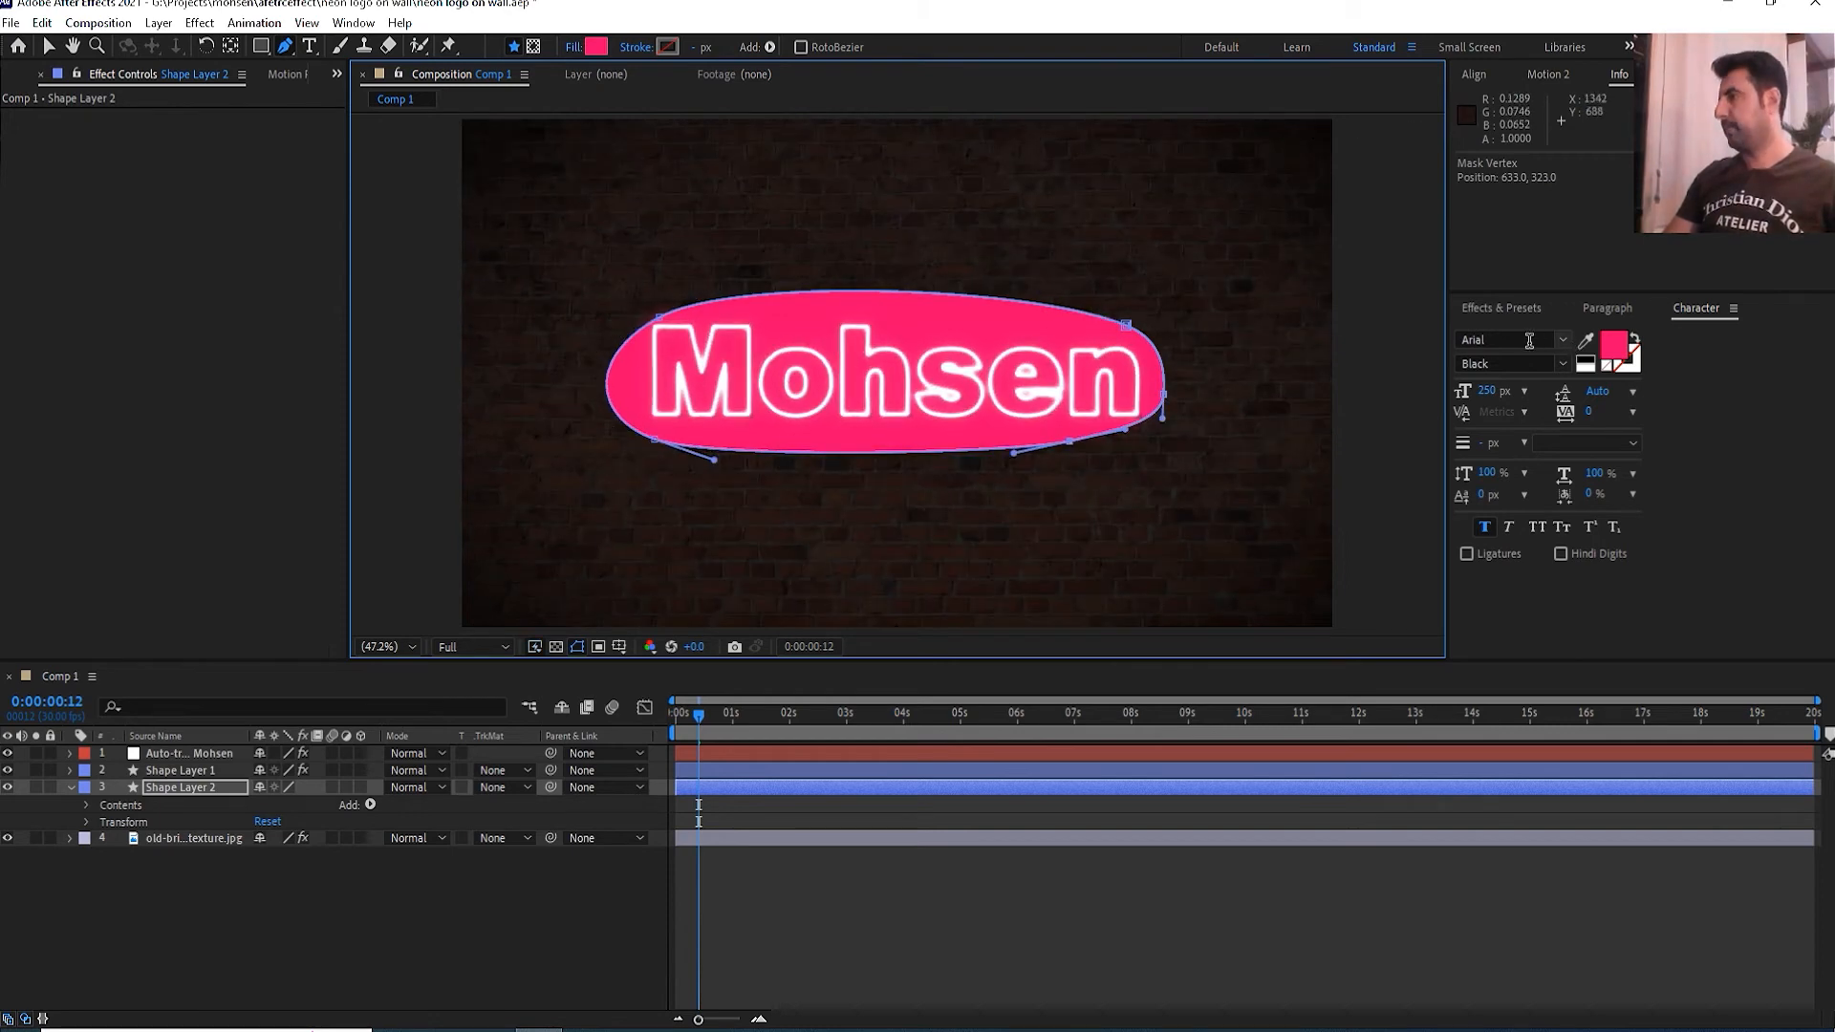
- Apply Gaussian Blur to Shape Layer 2 and raise its Blurriness to 60.2
click(1512, 310)
click(1469, 337)
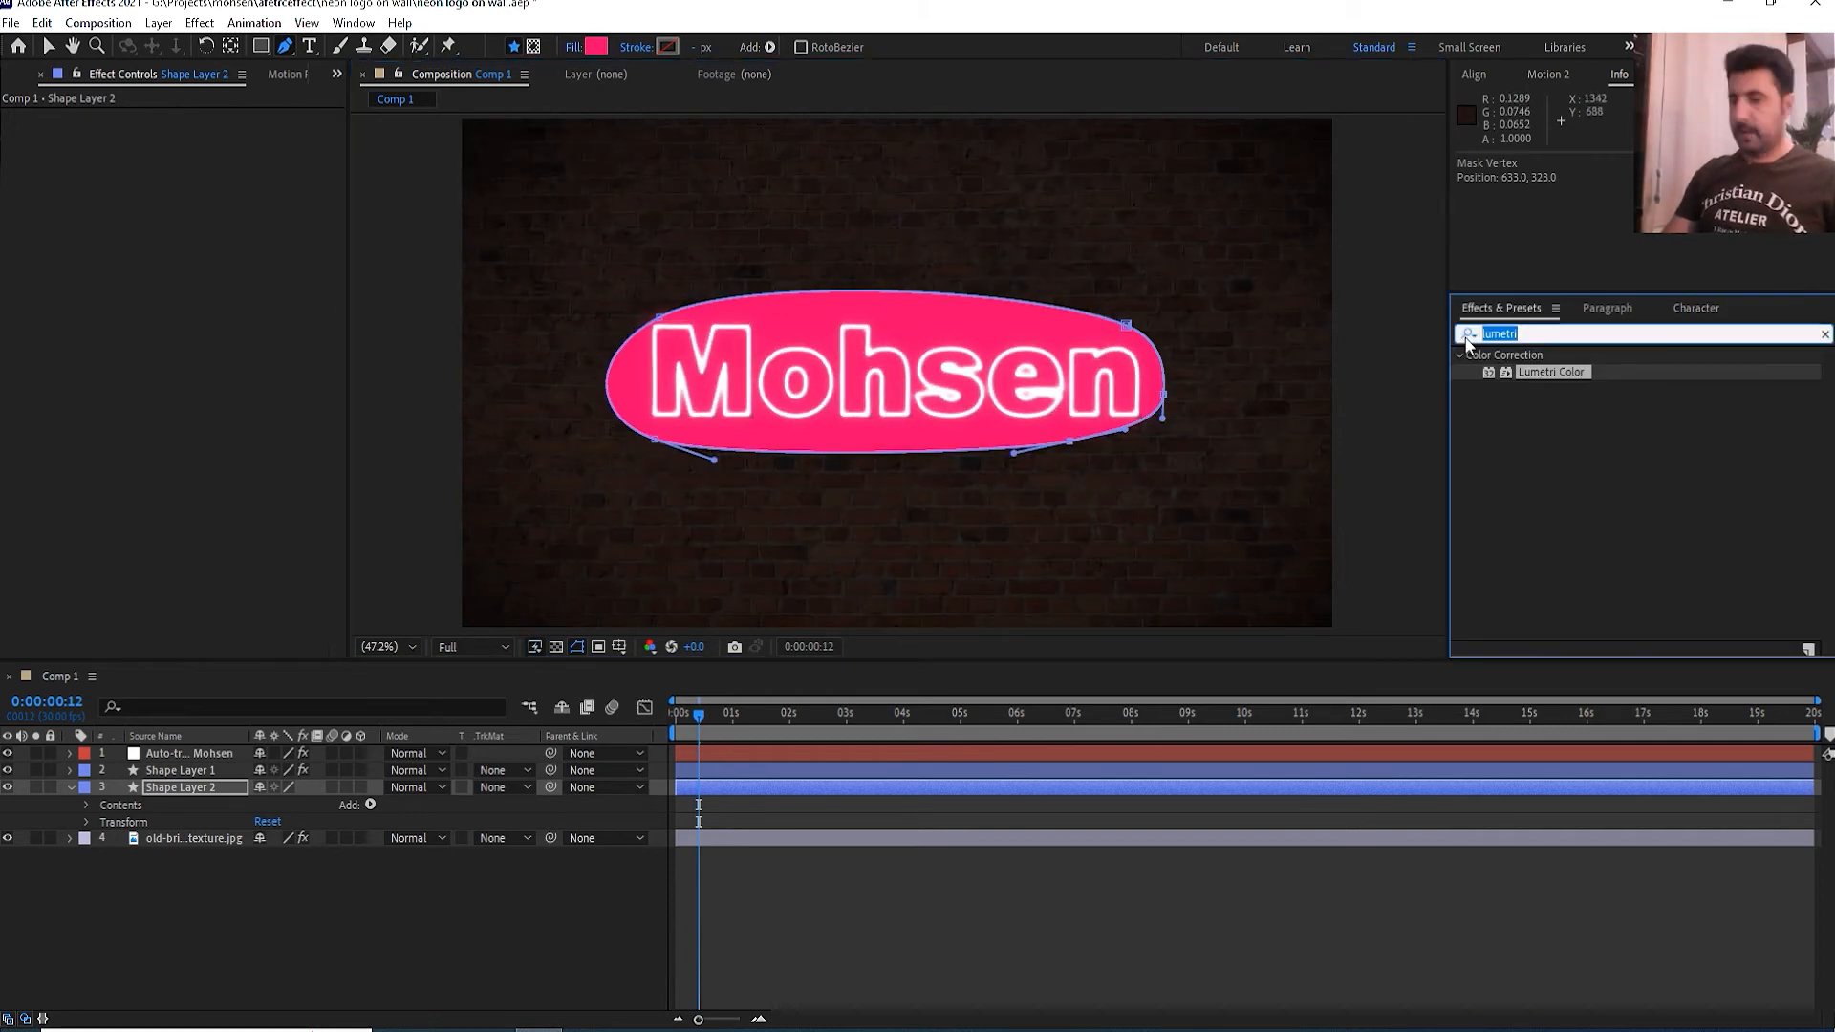
text(blur)
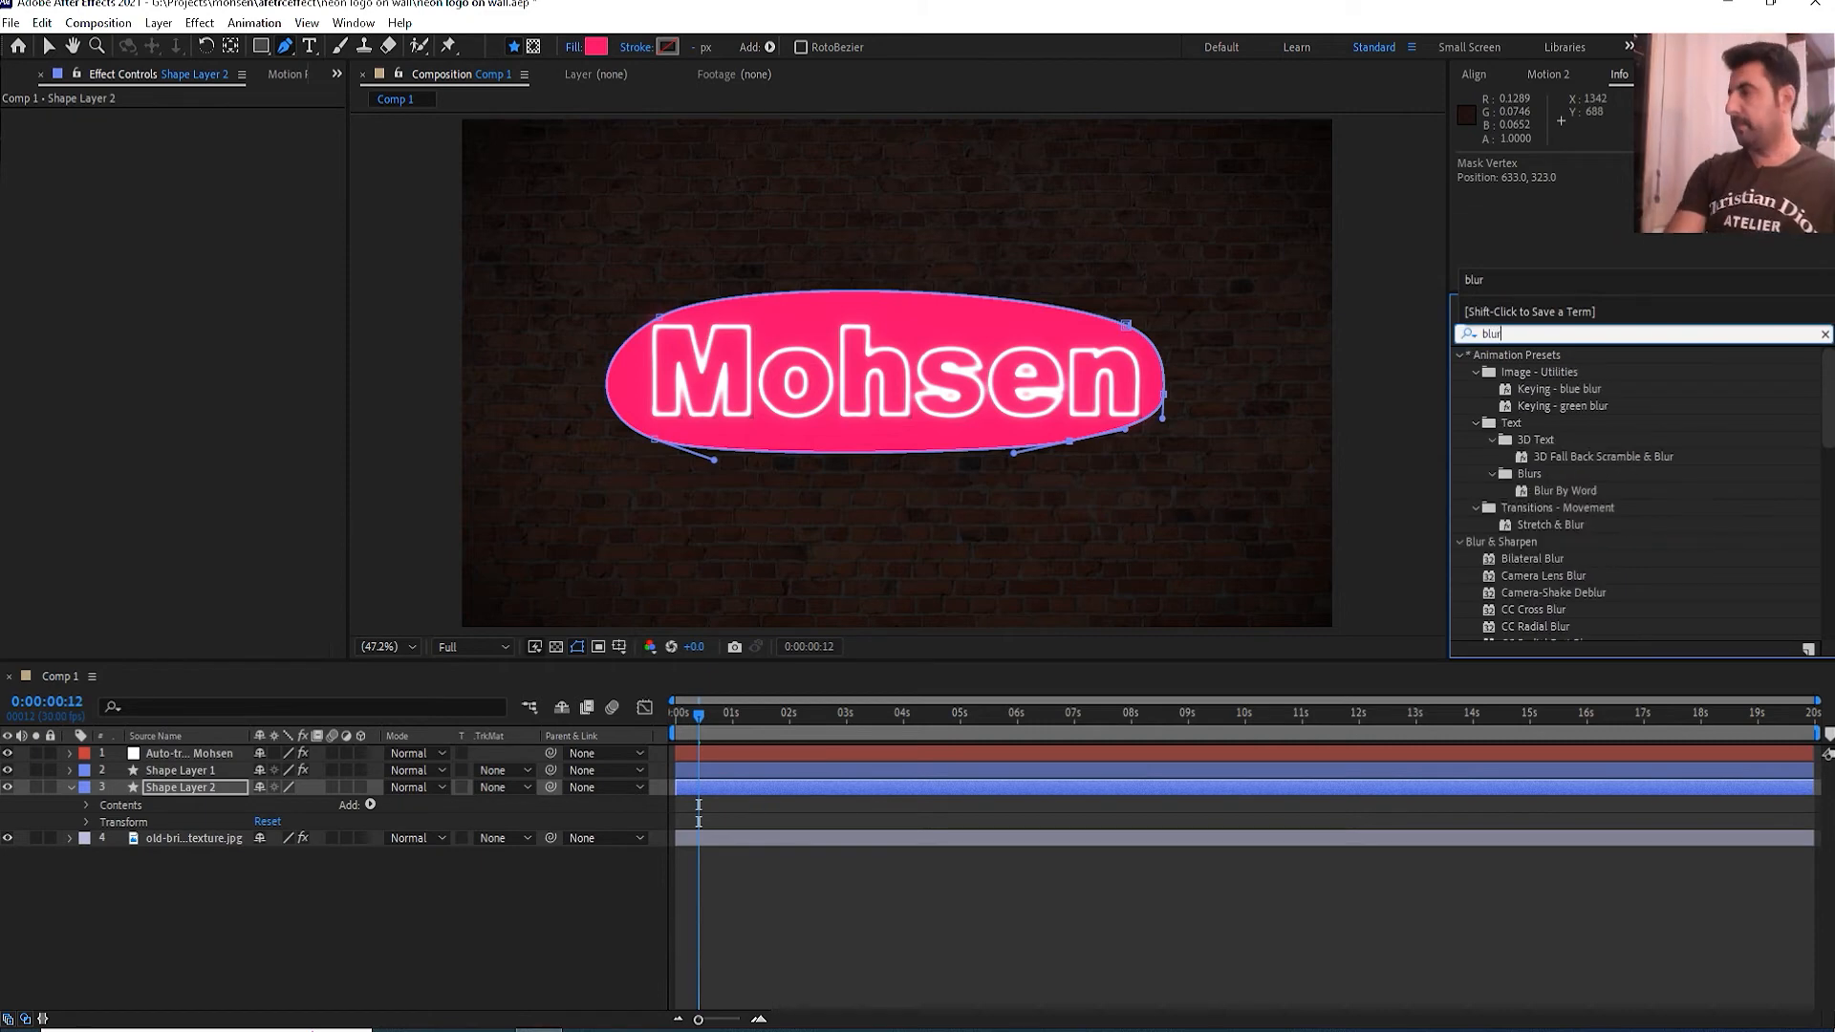
scroll(1659, 543, down, 2)
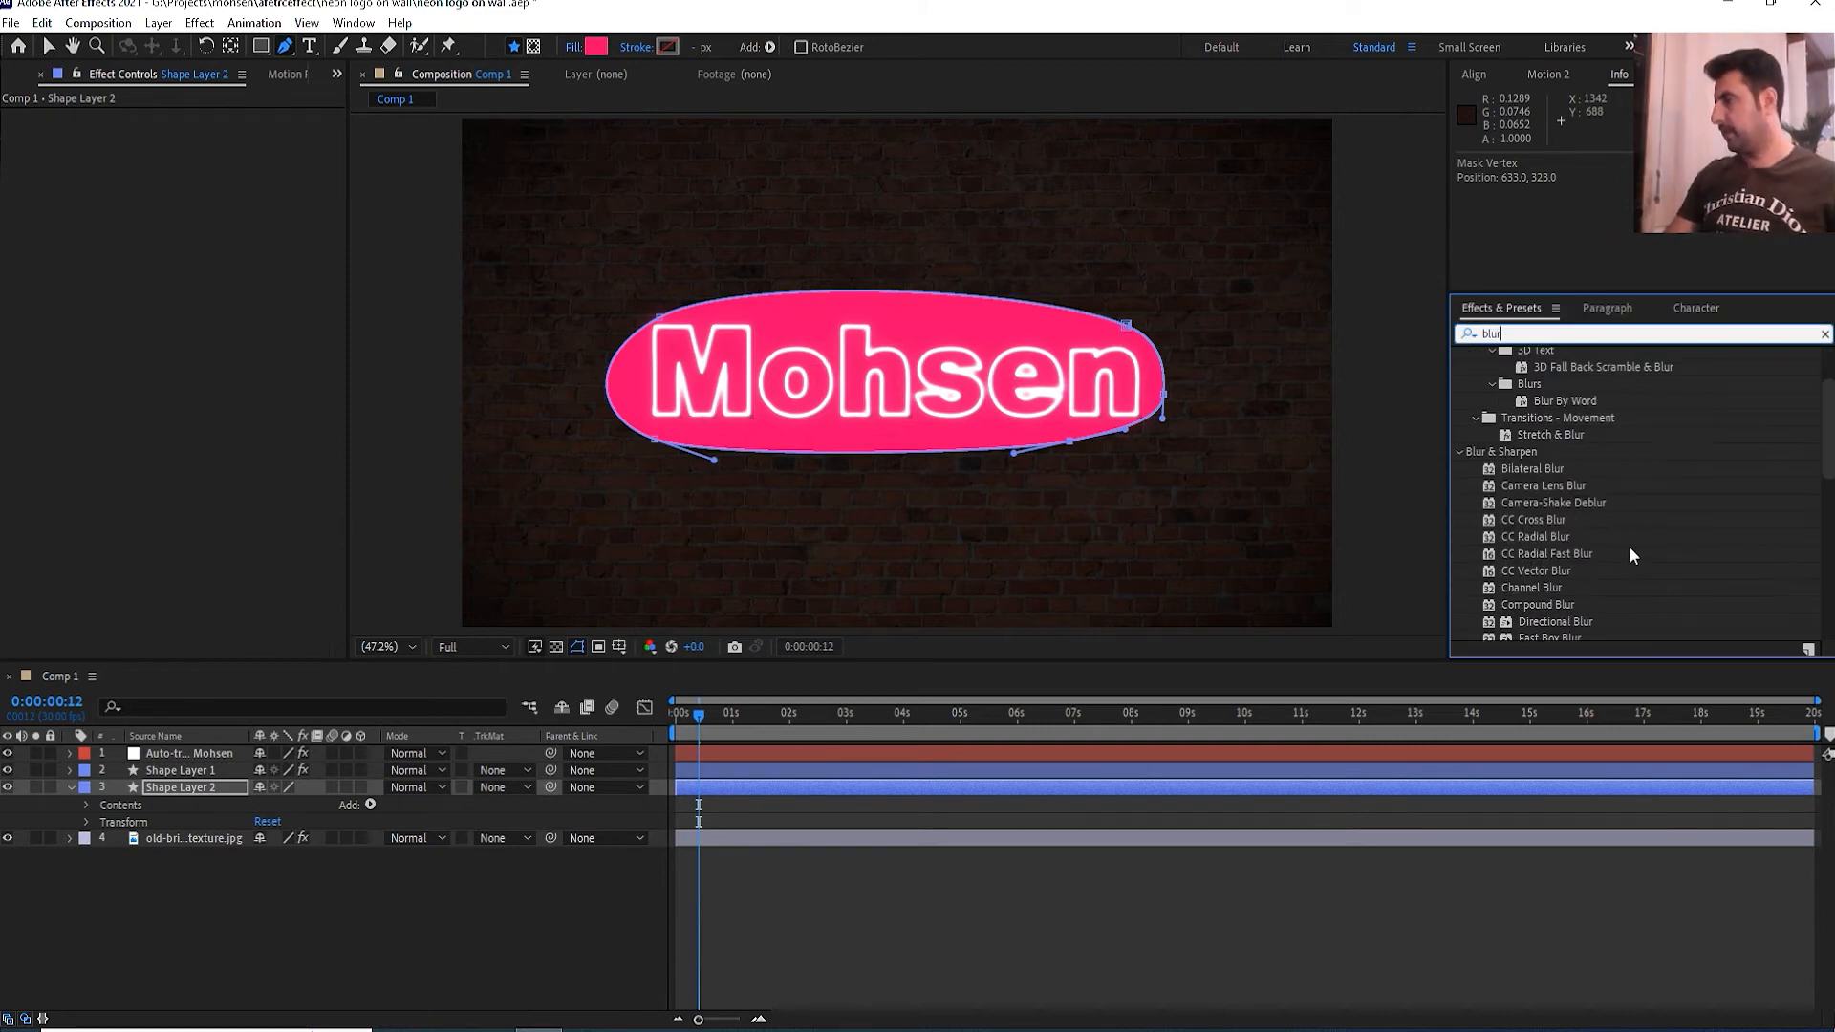
scroll(1617, 551, down, 1)
drag(1558, 612, 199, 792)
key(v)
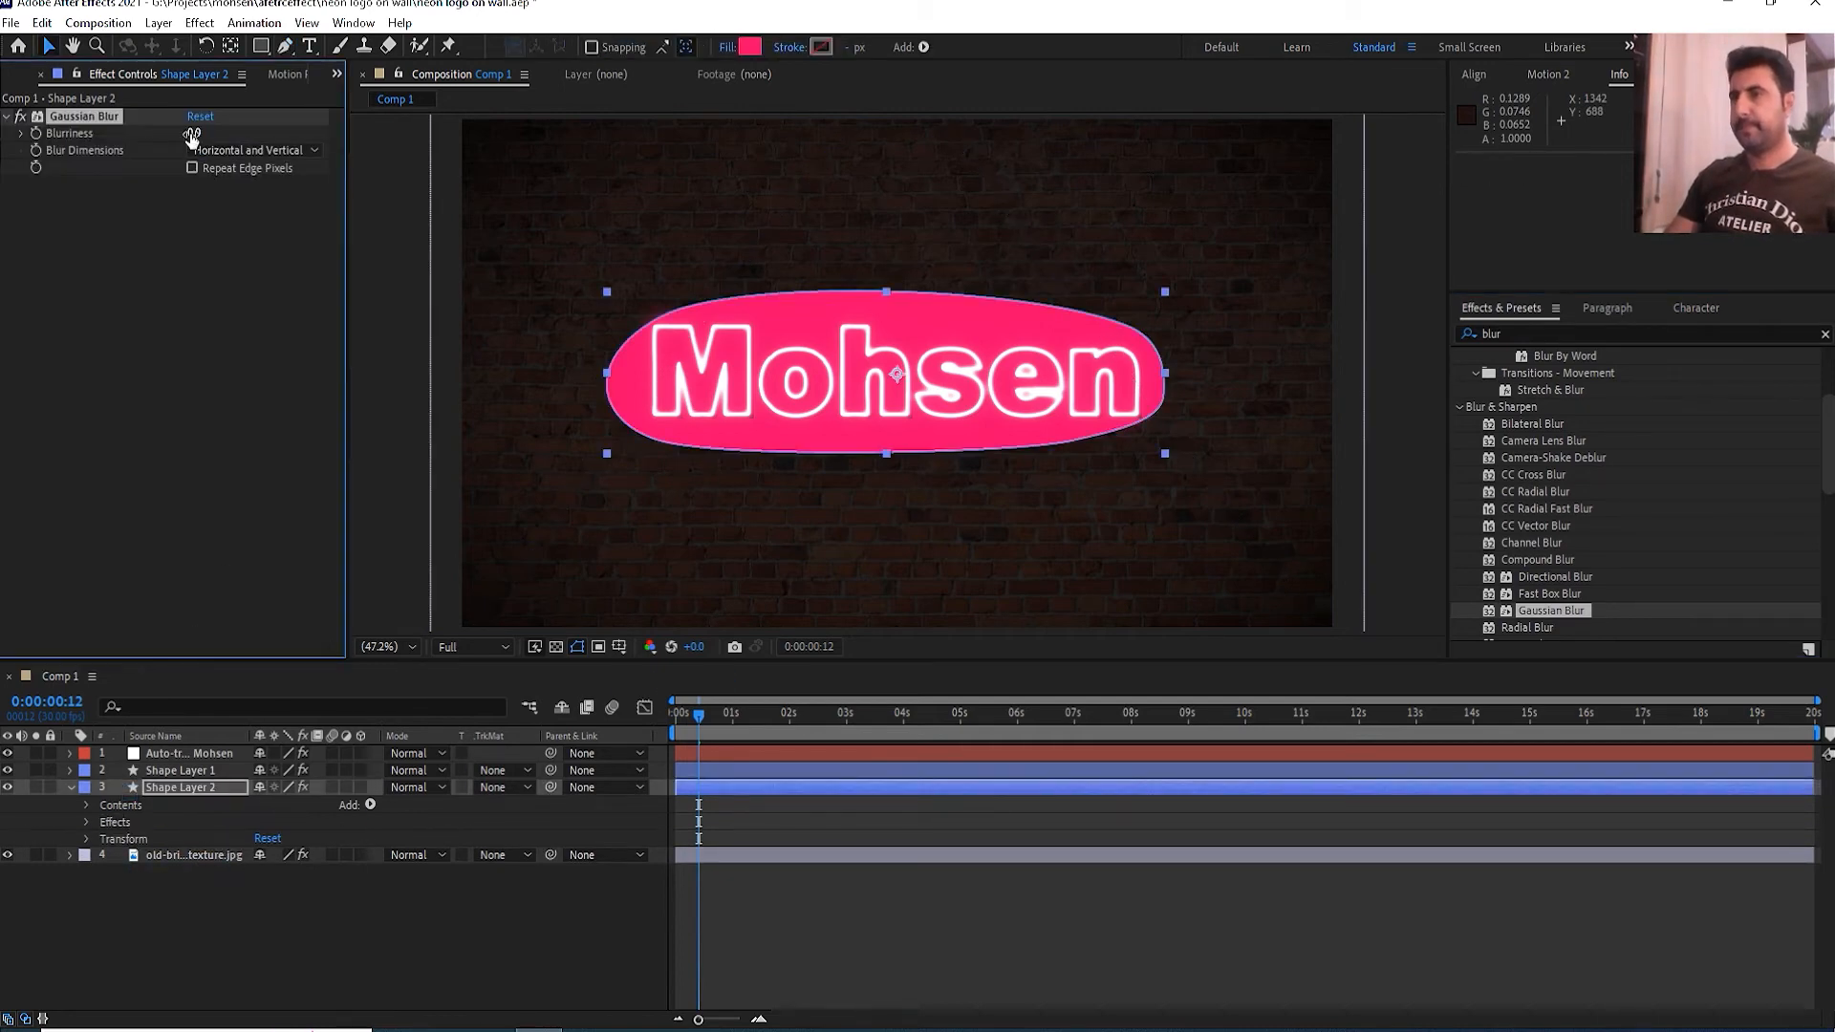
drag(379, 157, 775, 154)
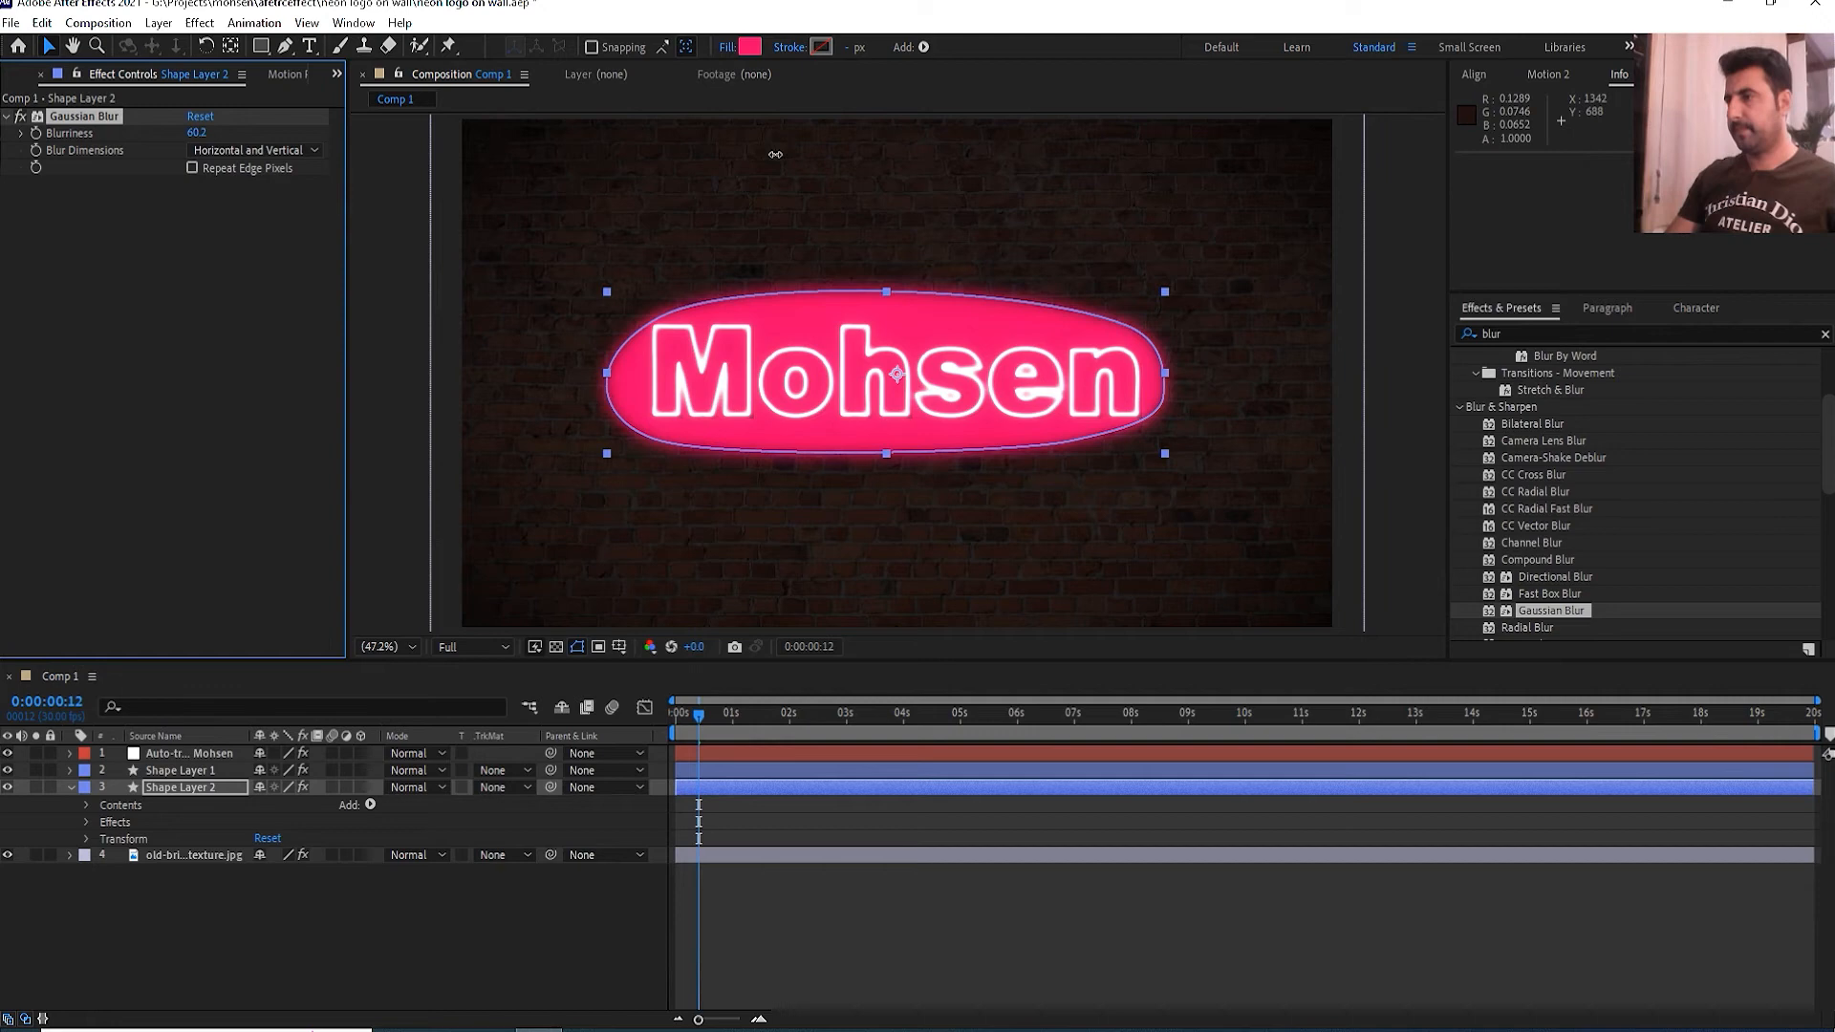
- Raise the Gaussian Blur's Blurriness on Shape Layer 2 to 299.8 and collapse the layer's properties
drag(210, 135, 1767, 148)
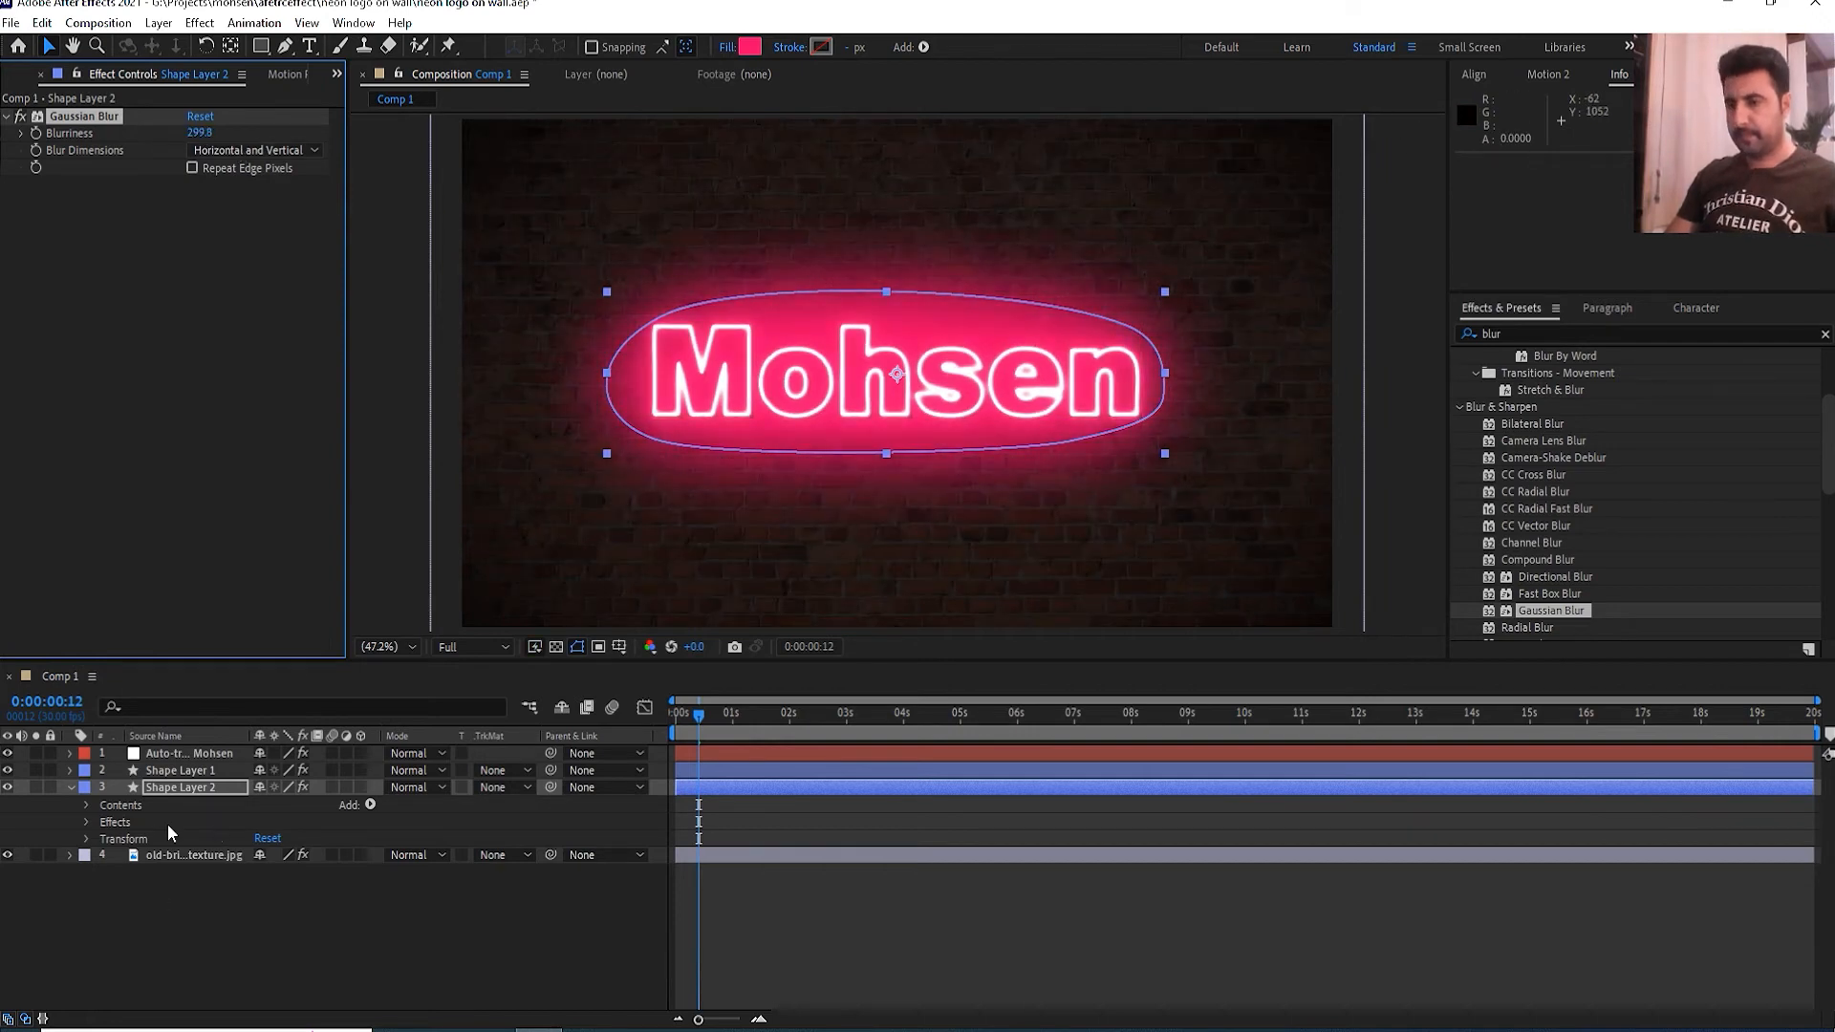
click(68, 788)
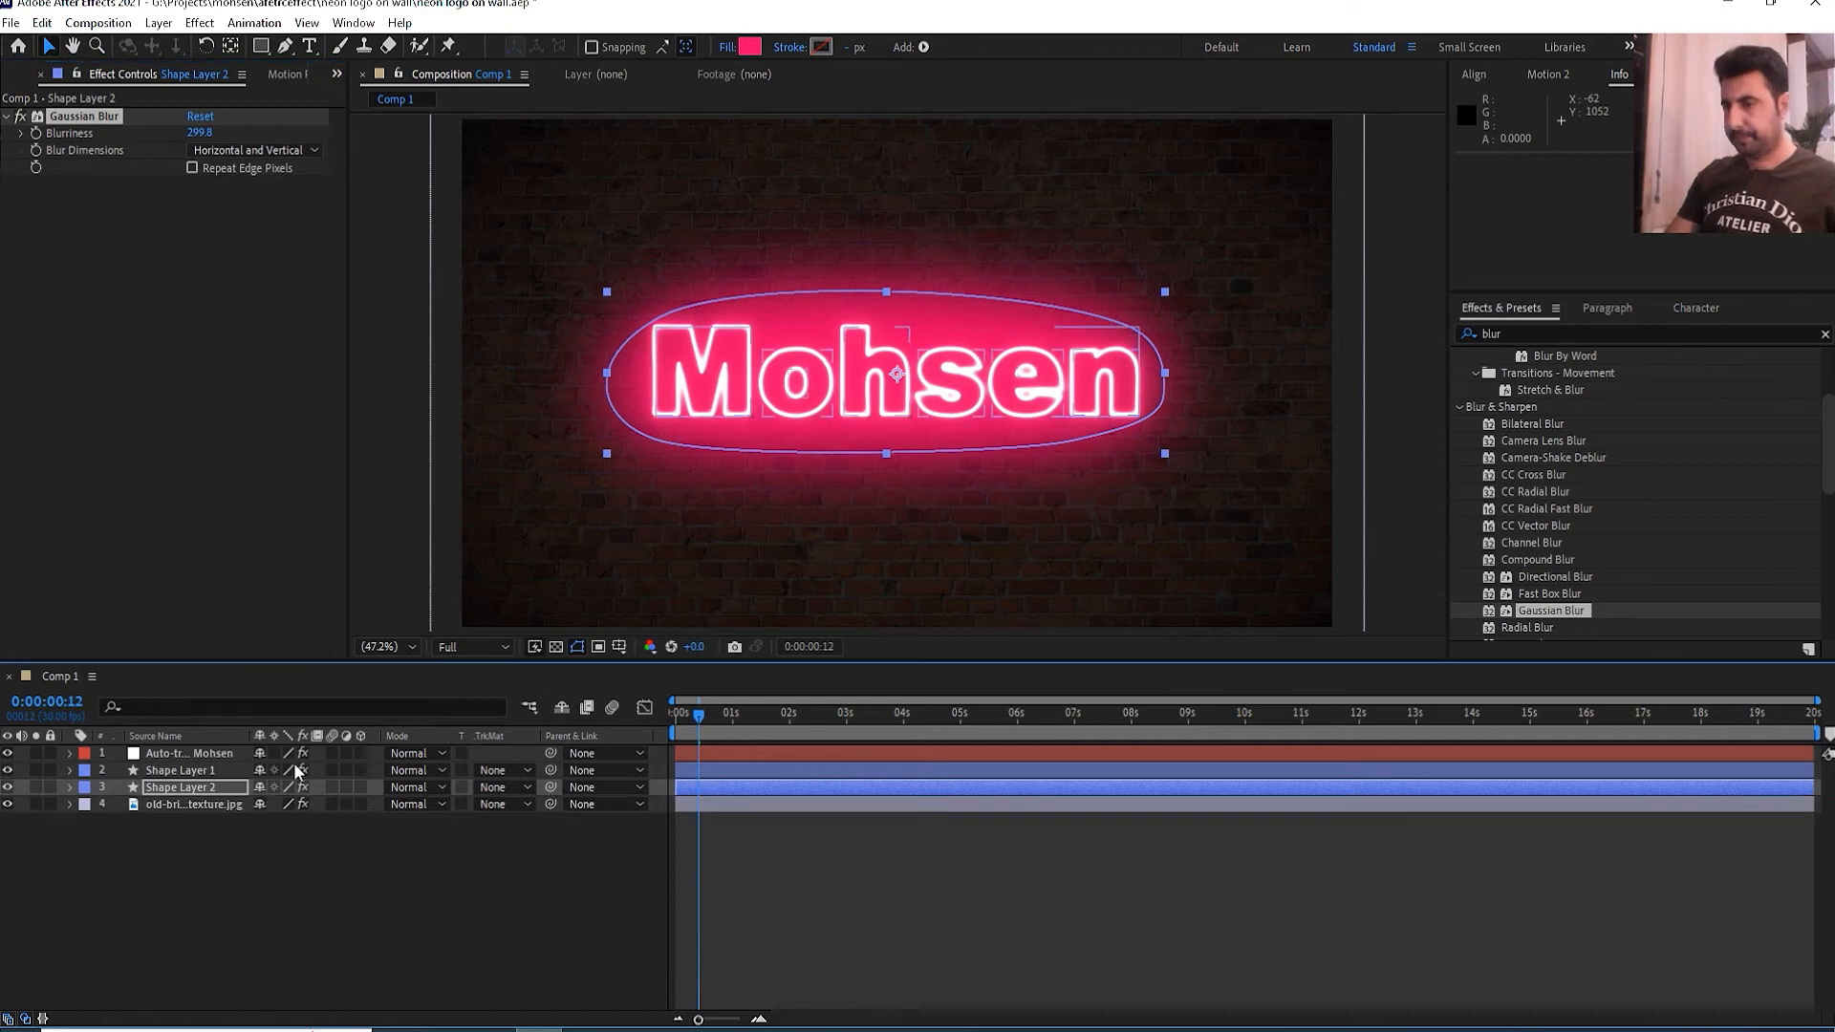
- Try the Overlay, Darken, Lighten, Screen and Soft Light blending modes on Shape Layer 2
click(415, 786)
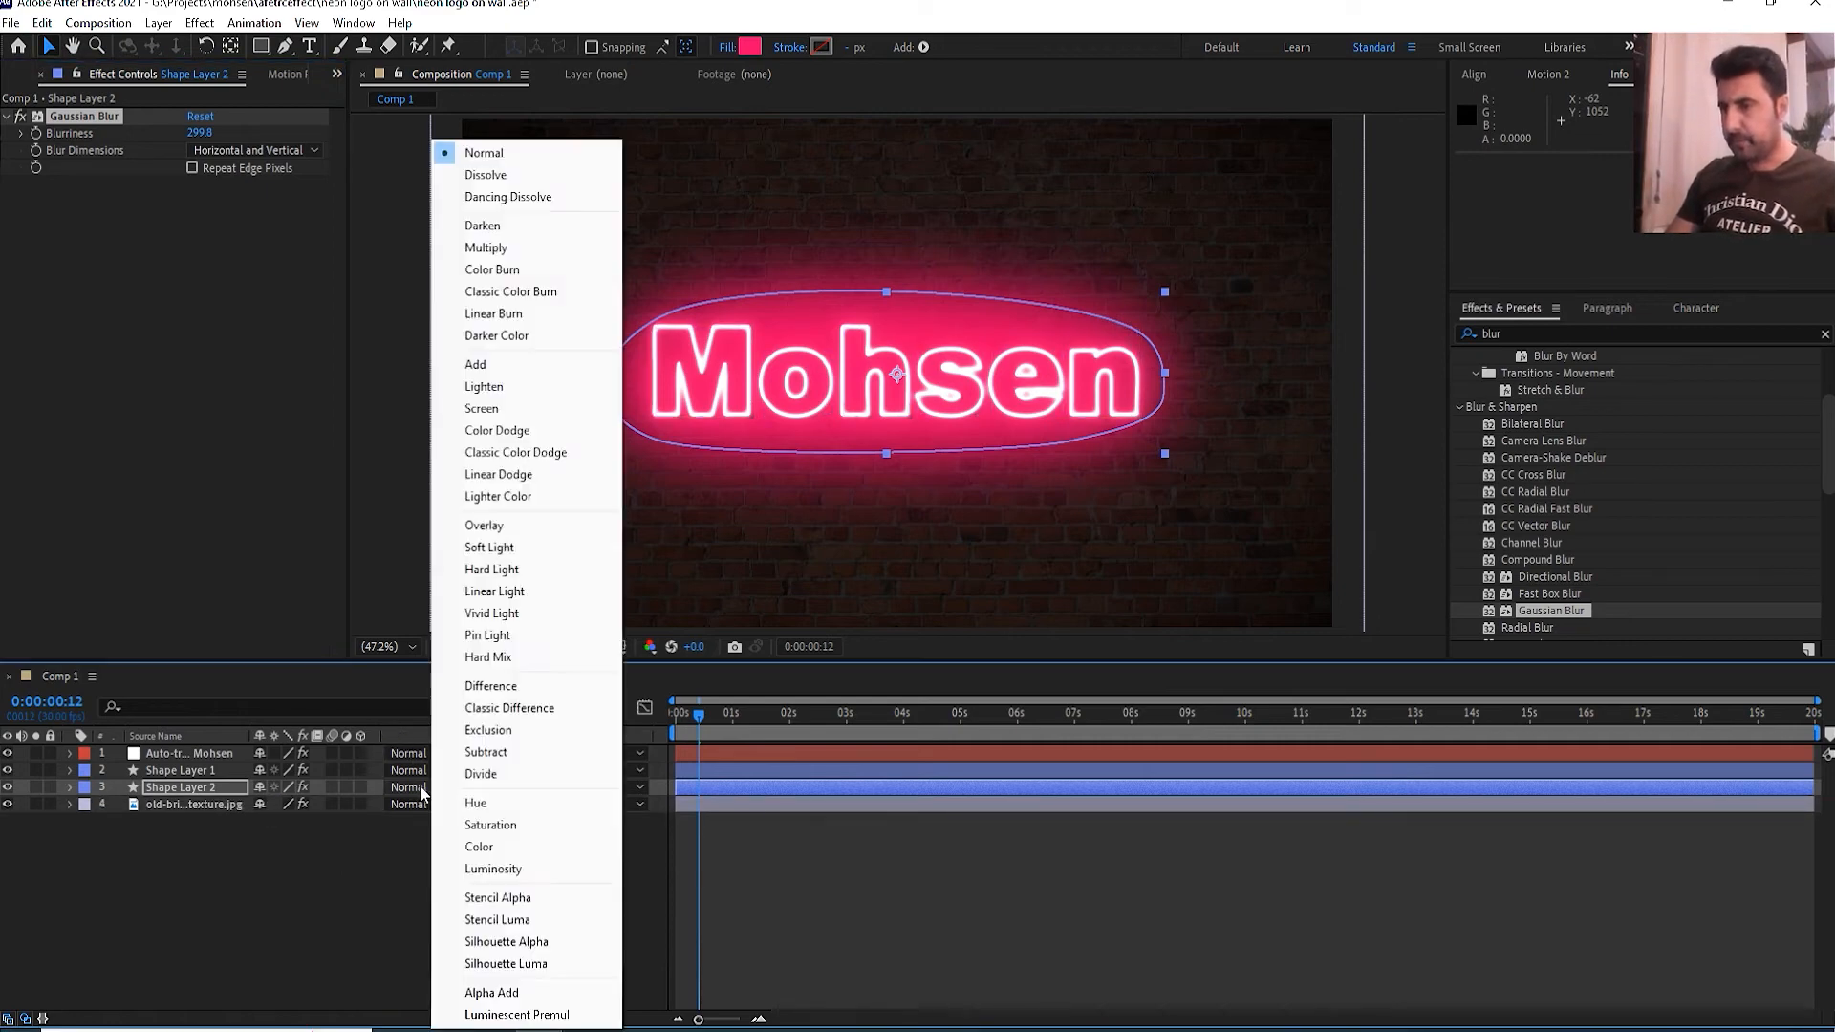
click(500, 533)
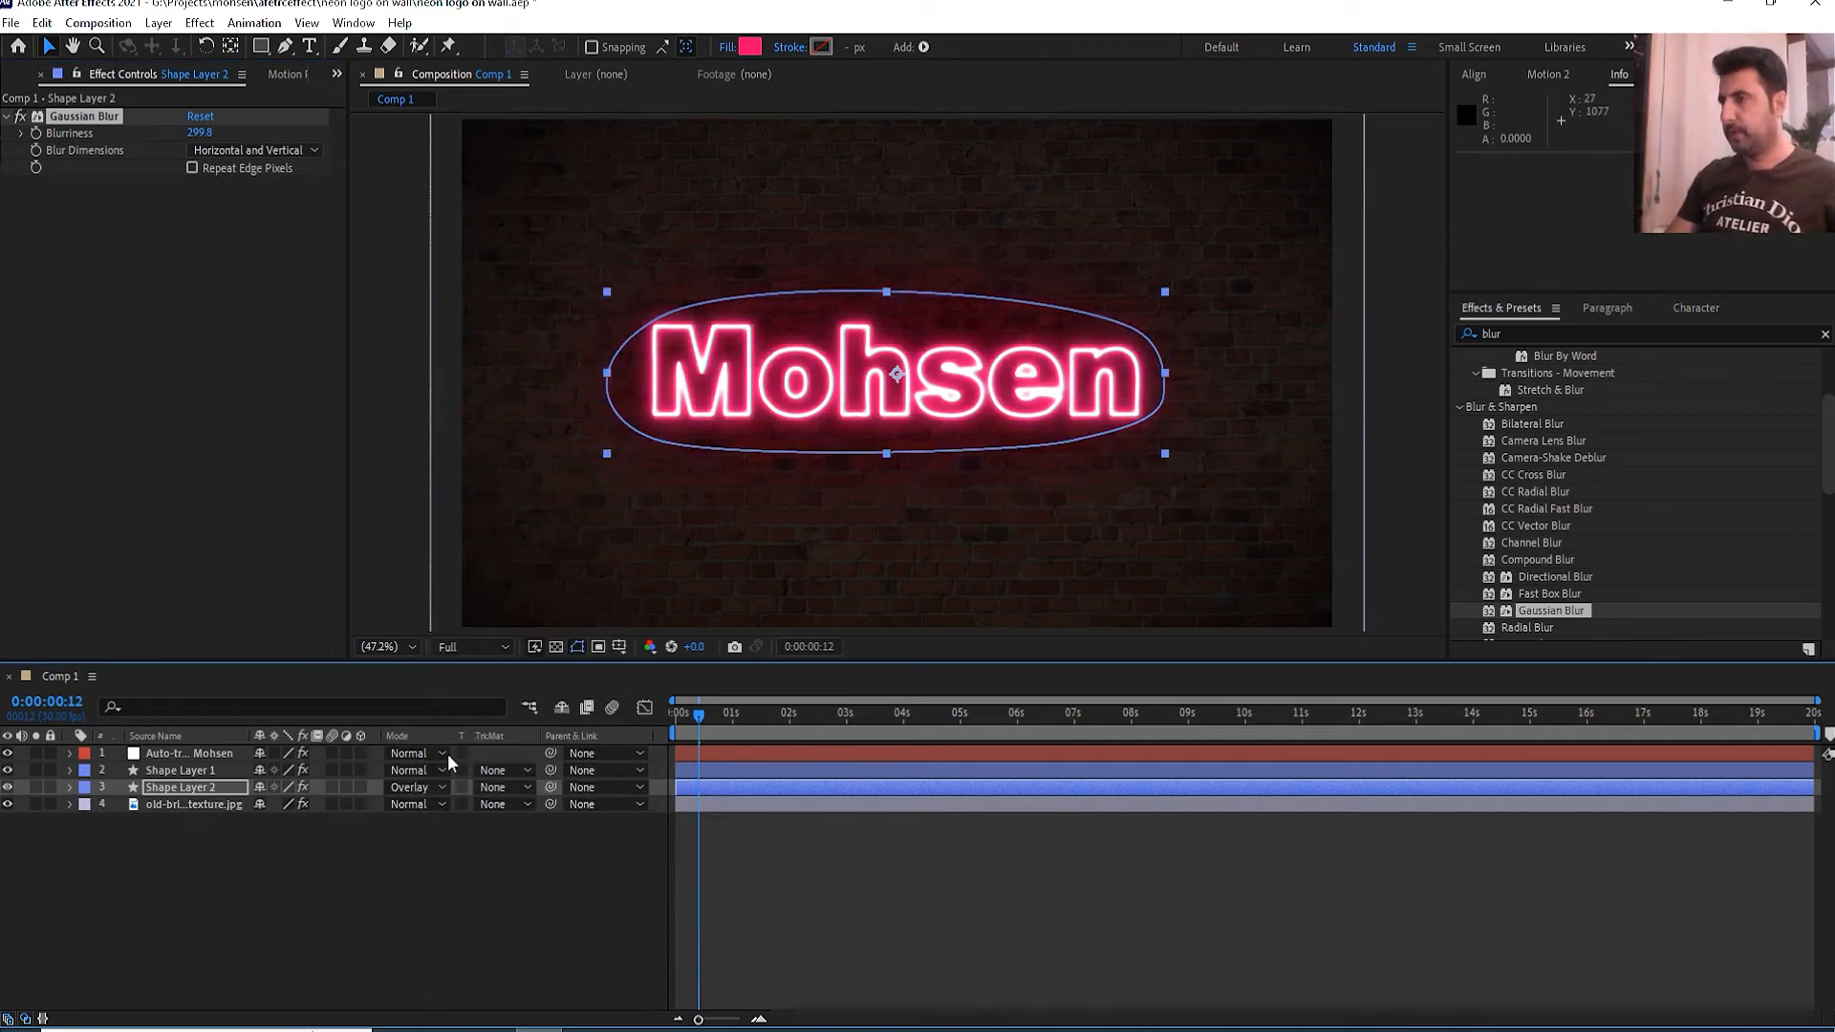
click(421, 787)
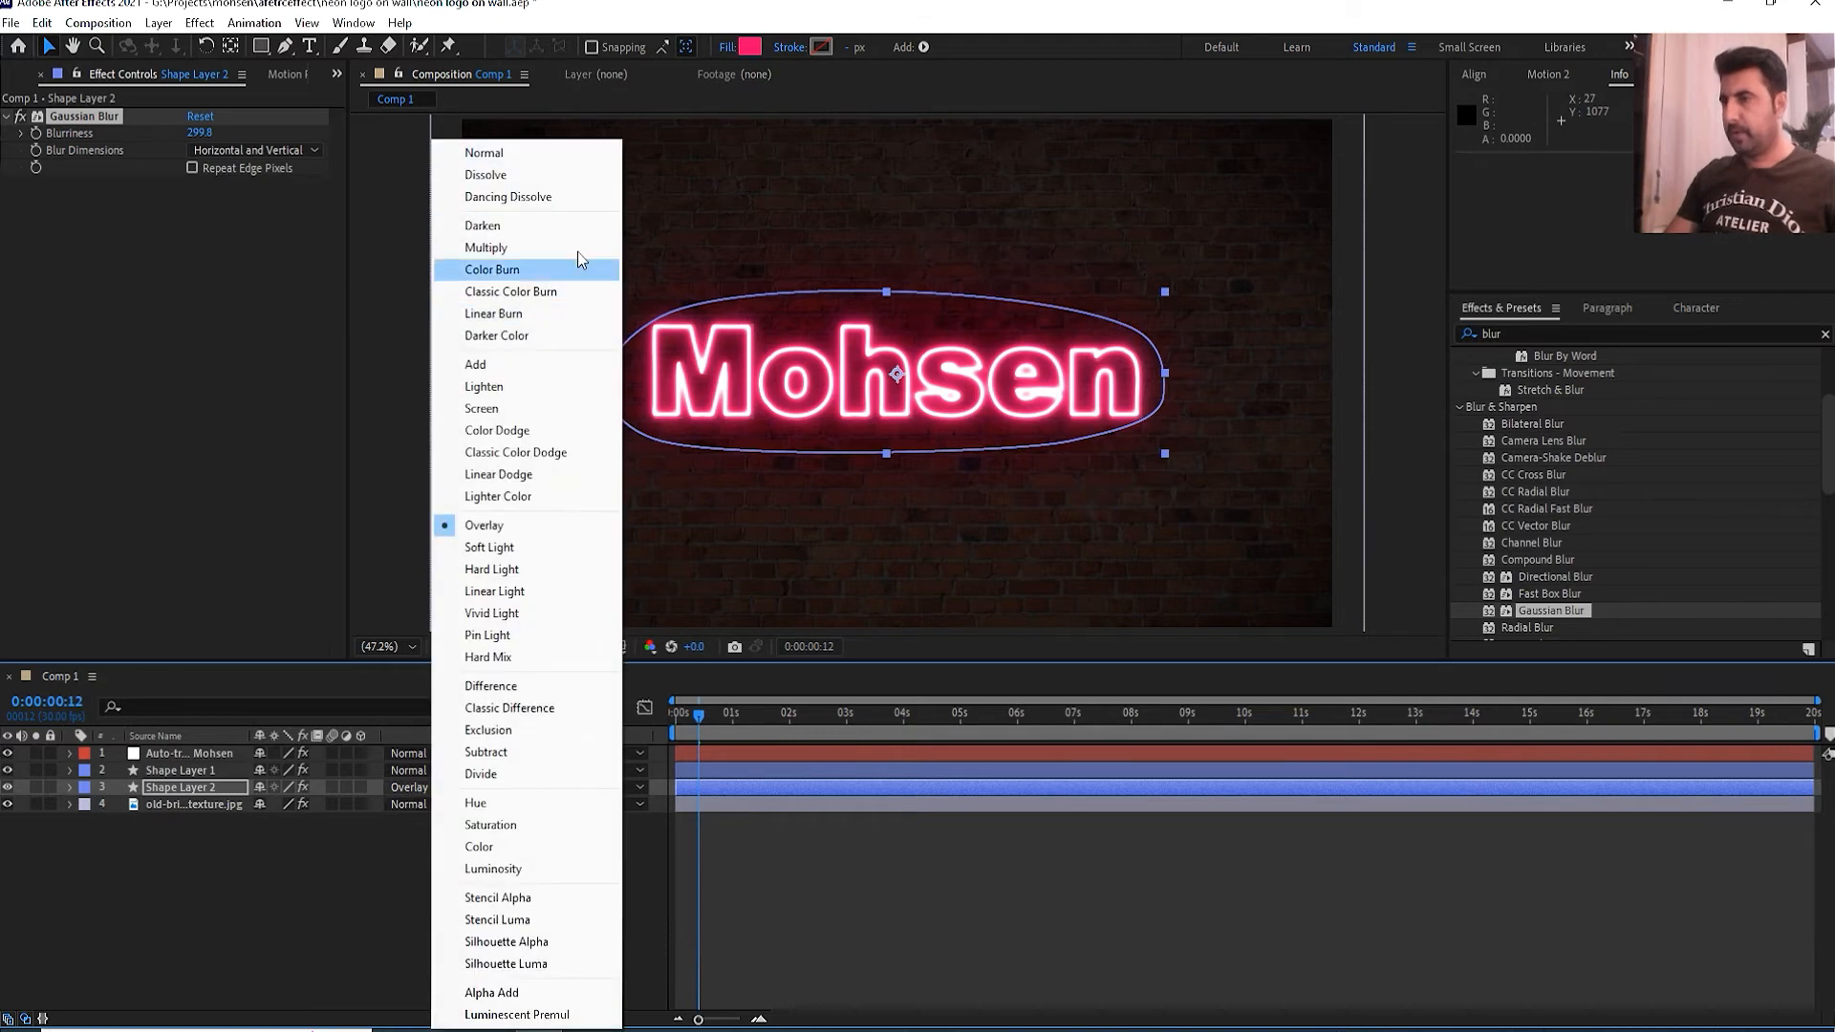
click(556, 223)
click(410, 786)
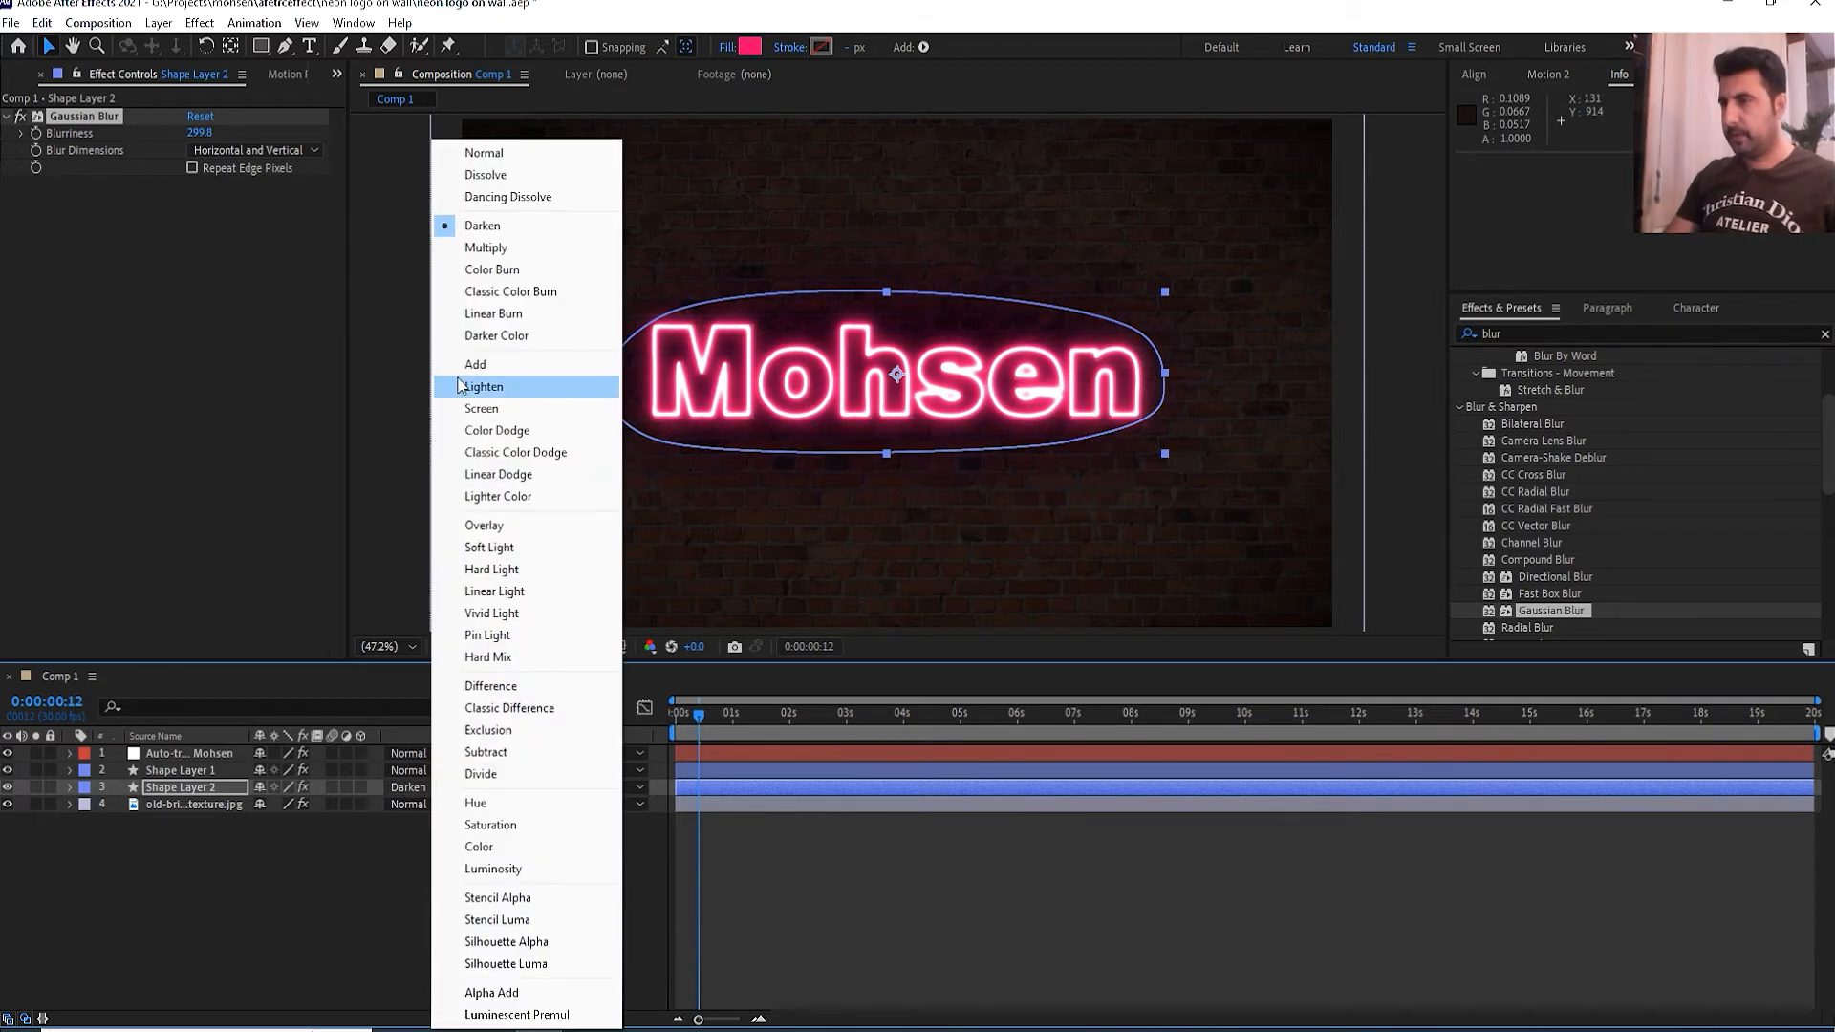
click(485, 386)
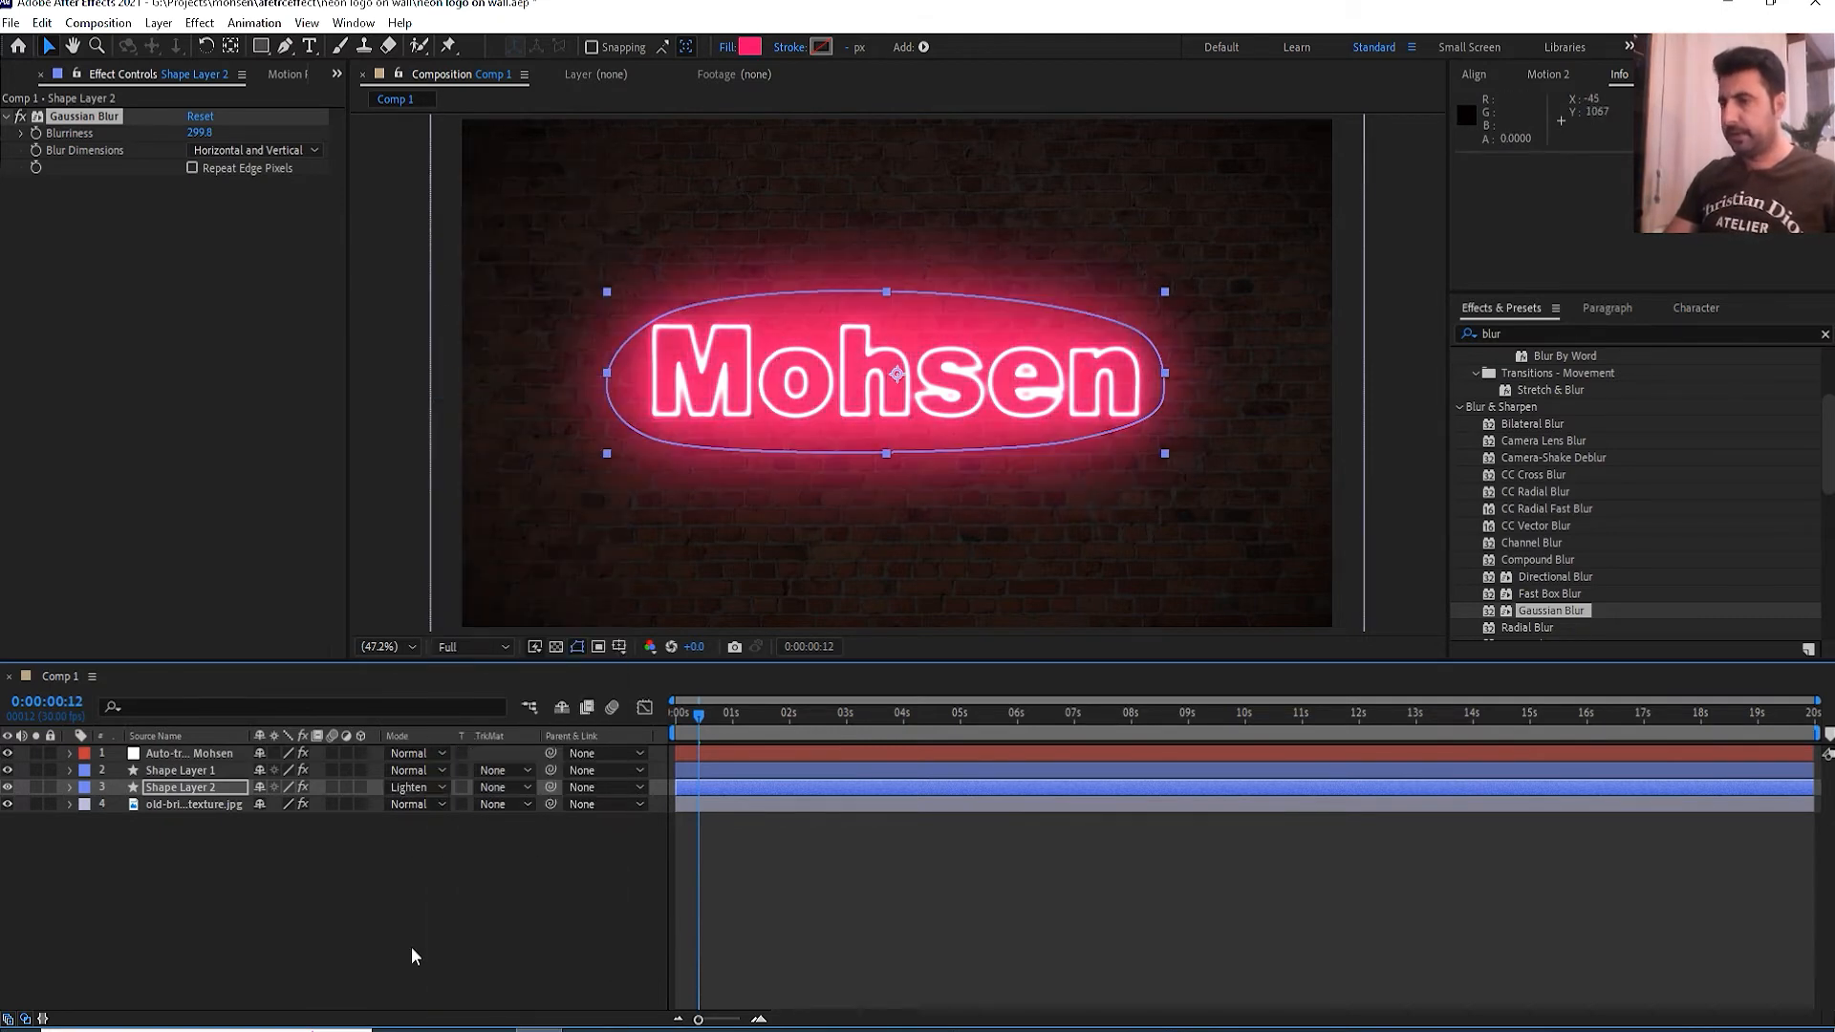
click(415, 790)
click(480, 407)
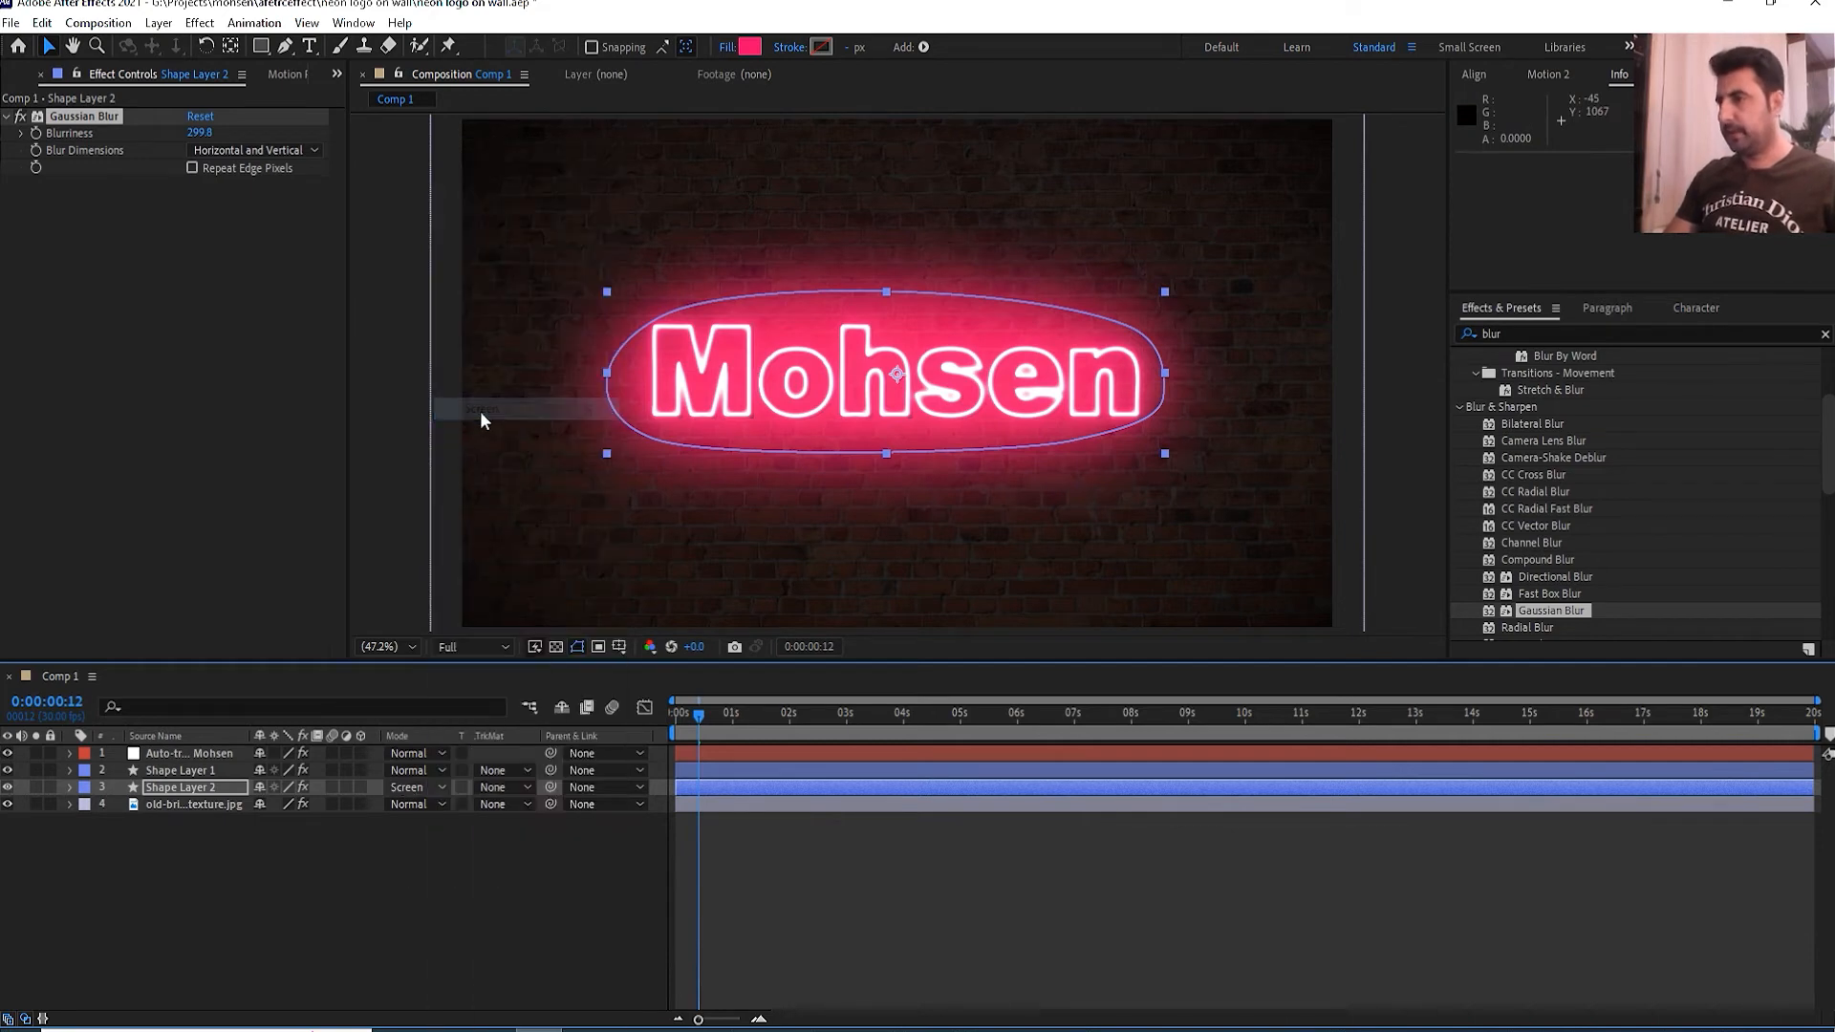
click(409, 787)
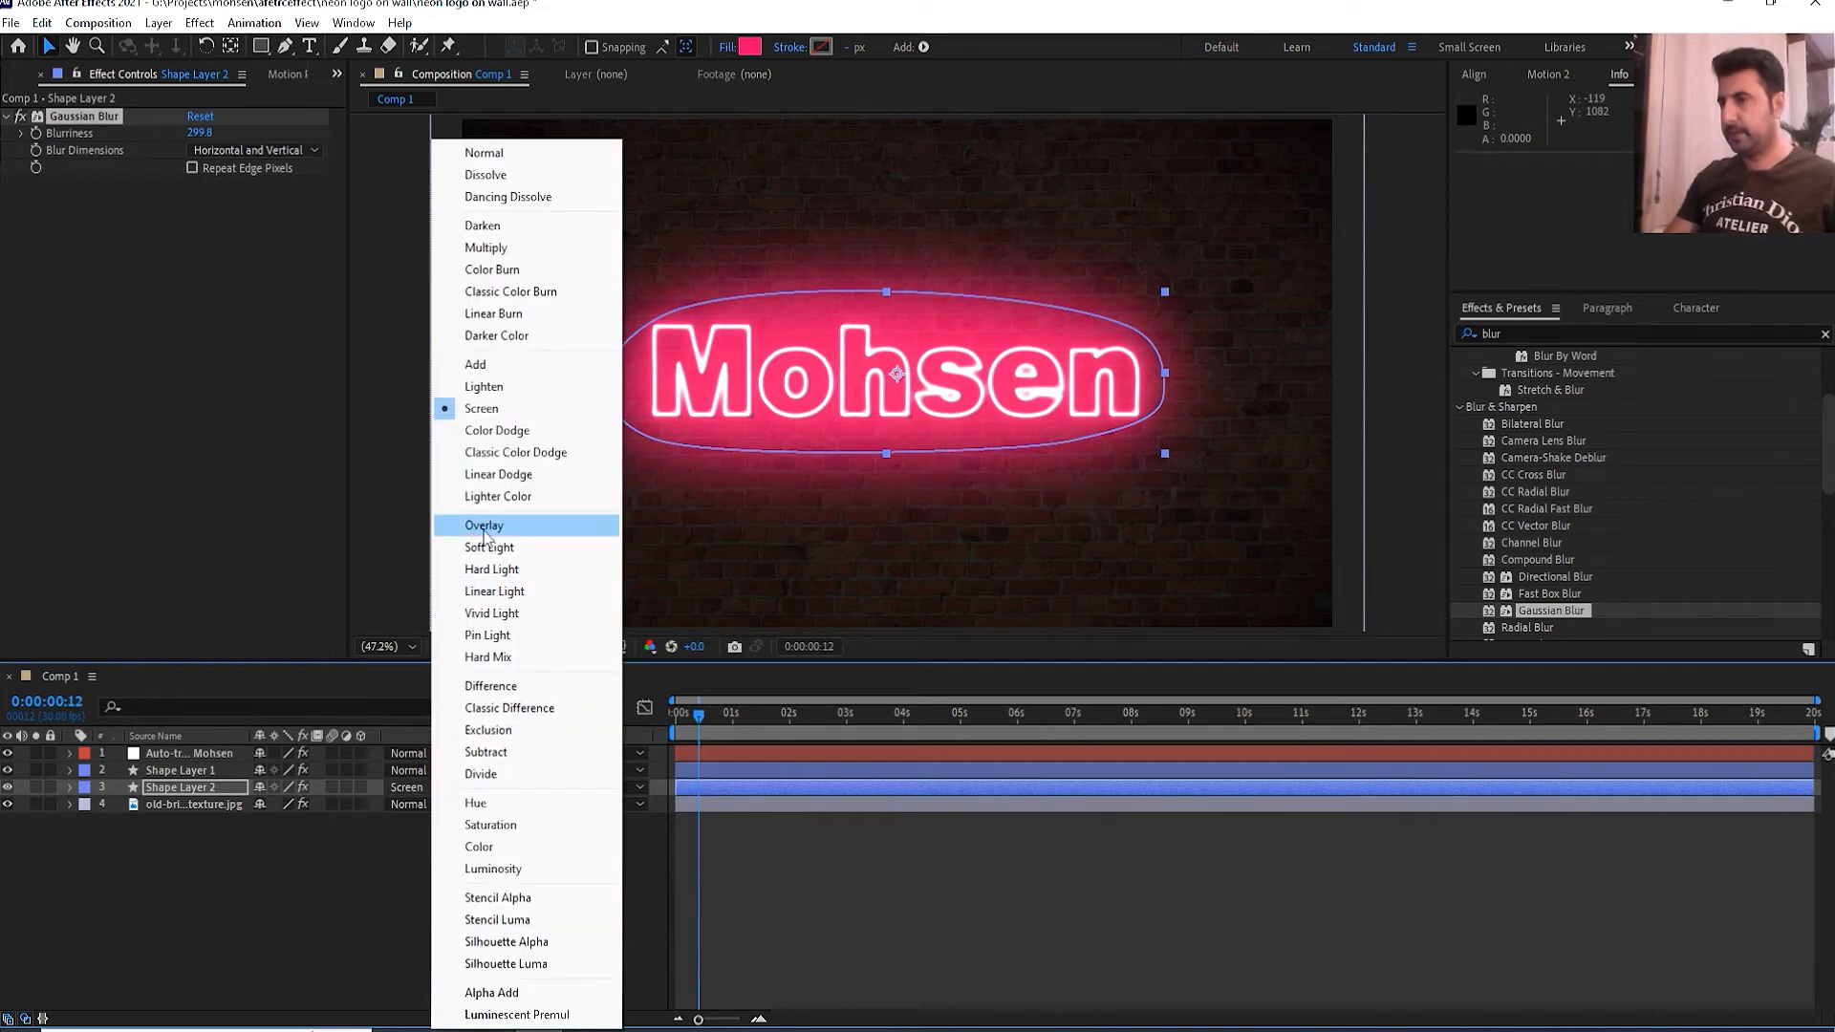
click(500, 555)
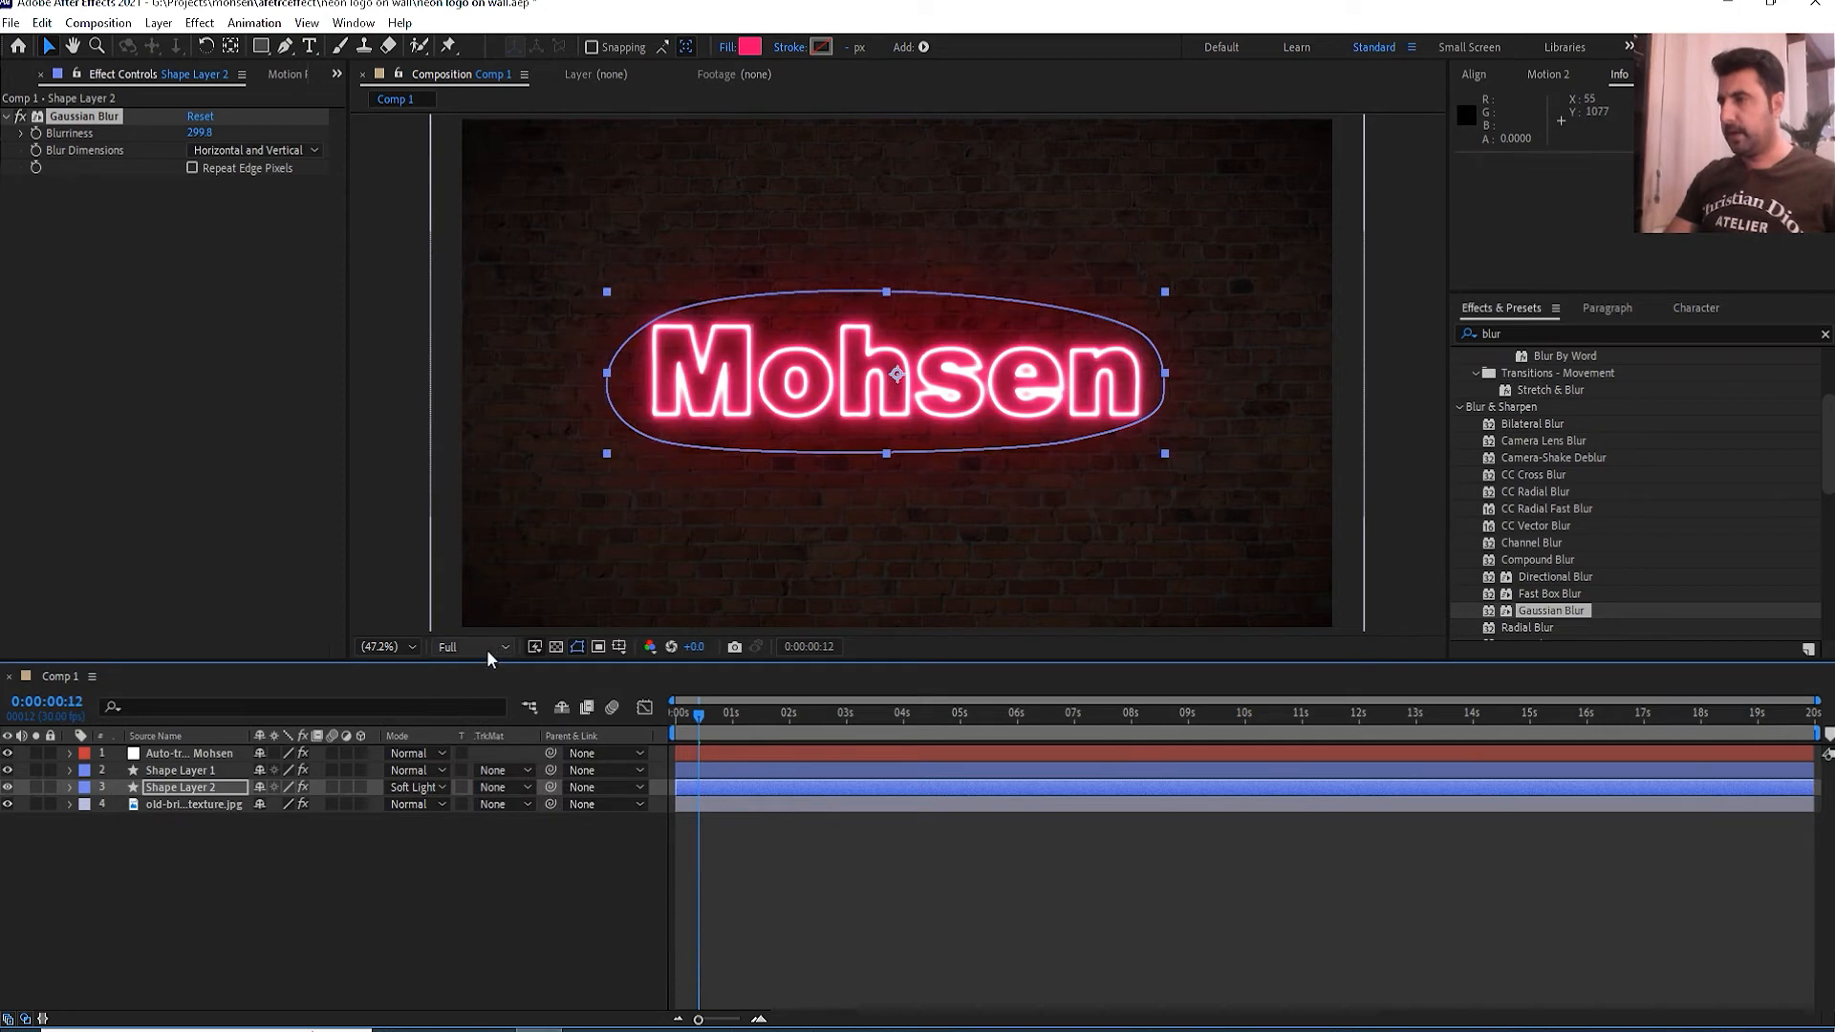
- Try the Hard Light, Linear Light, Vivid Light, Color Dodge, Soft Light and Multiply blending modes on Shape Layer 2
click(416, 789)
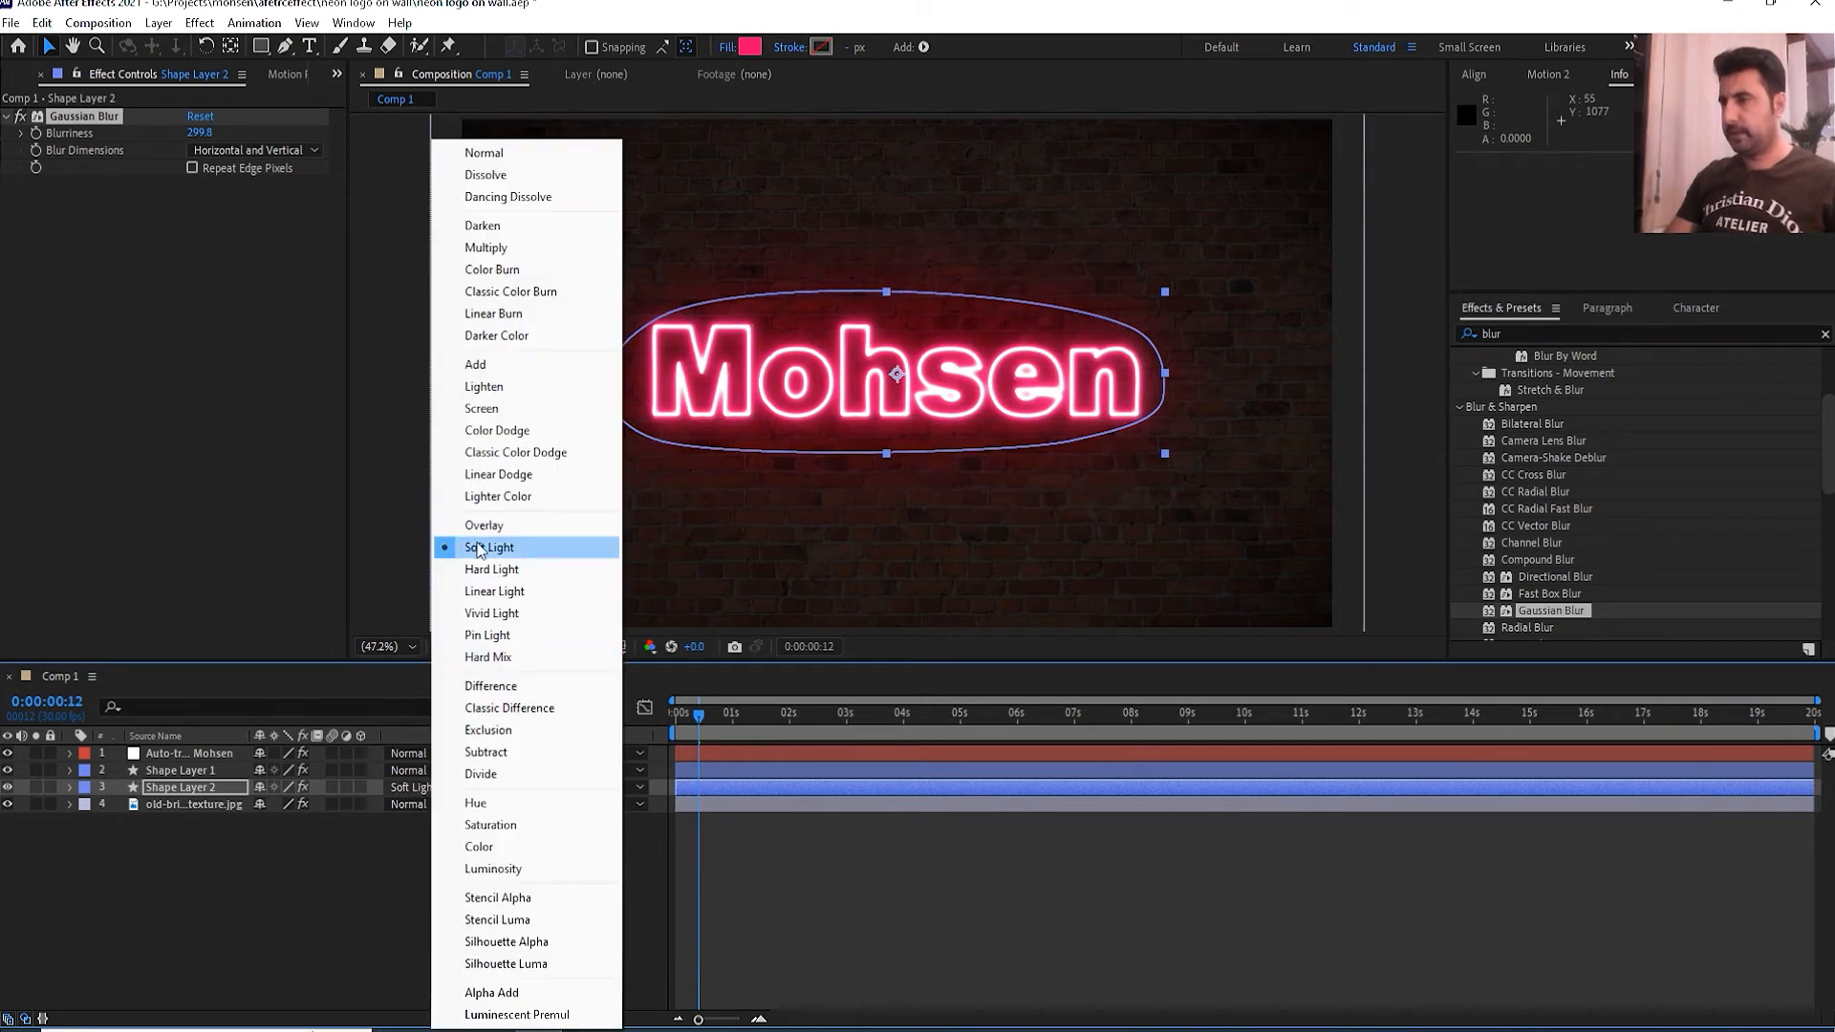
click(505, 568)
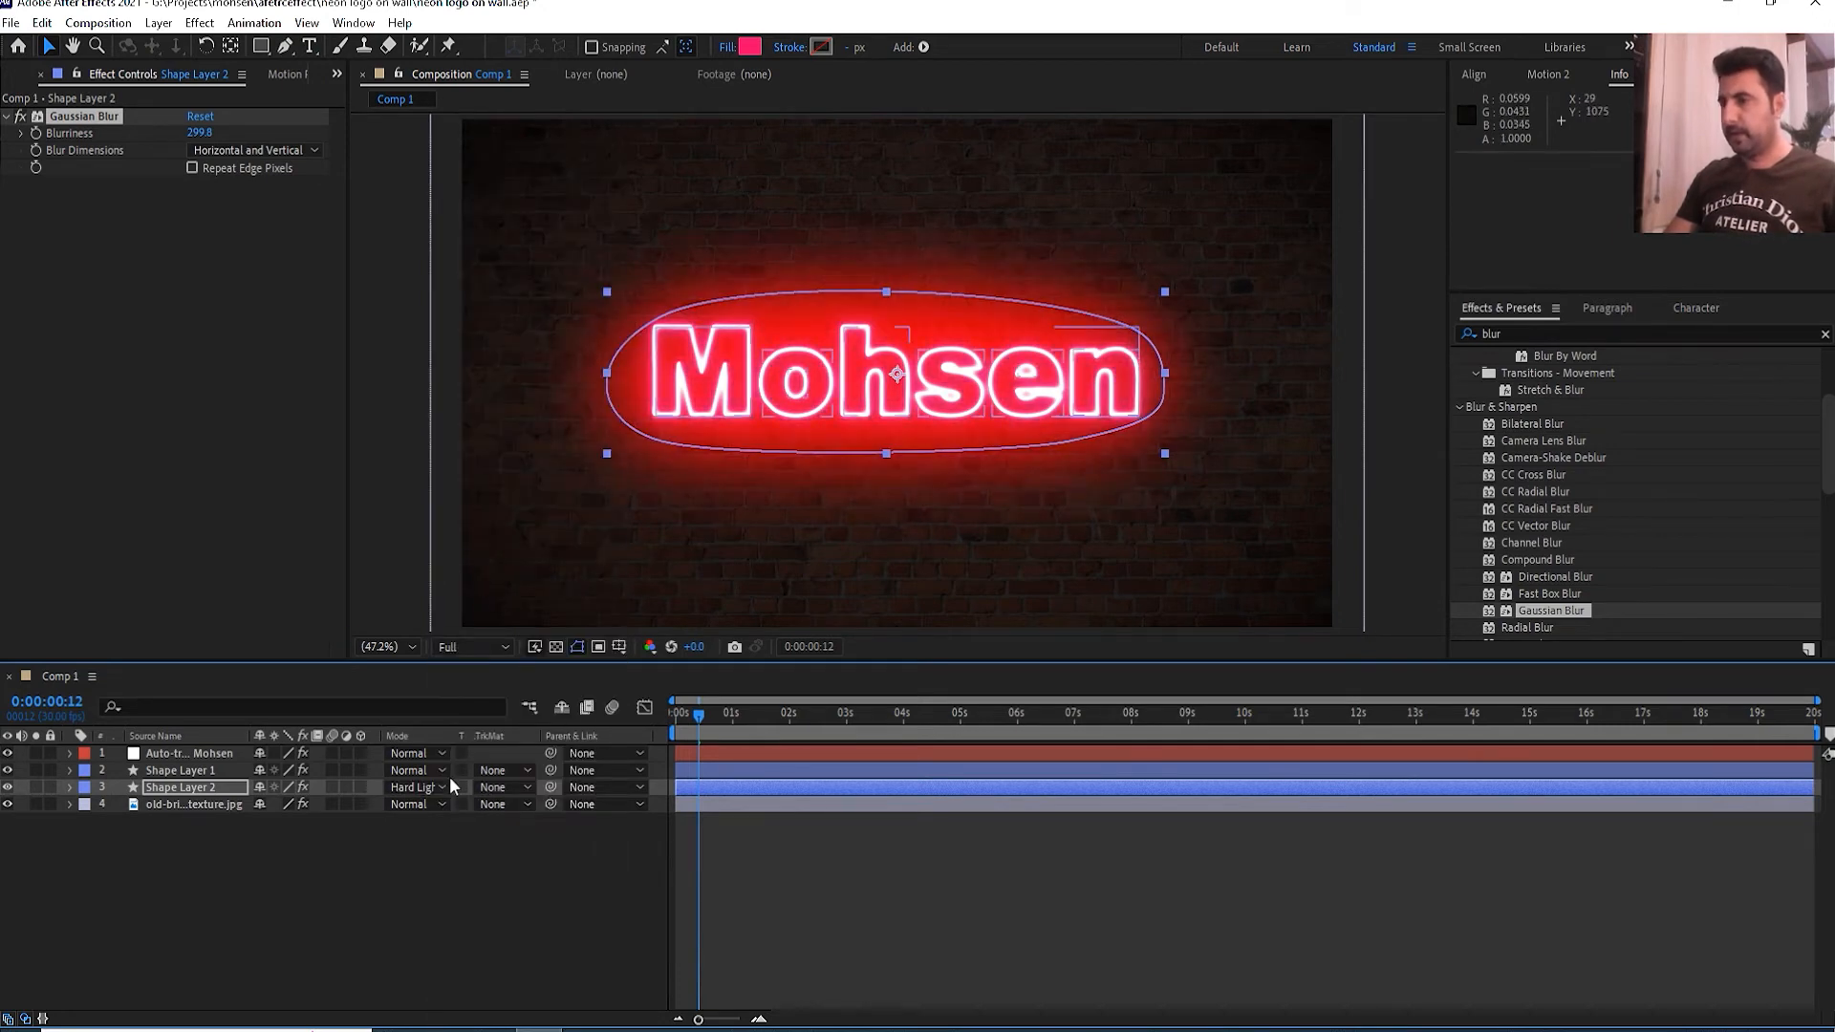
click(425, 787)
click(489, 590)
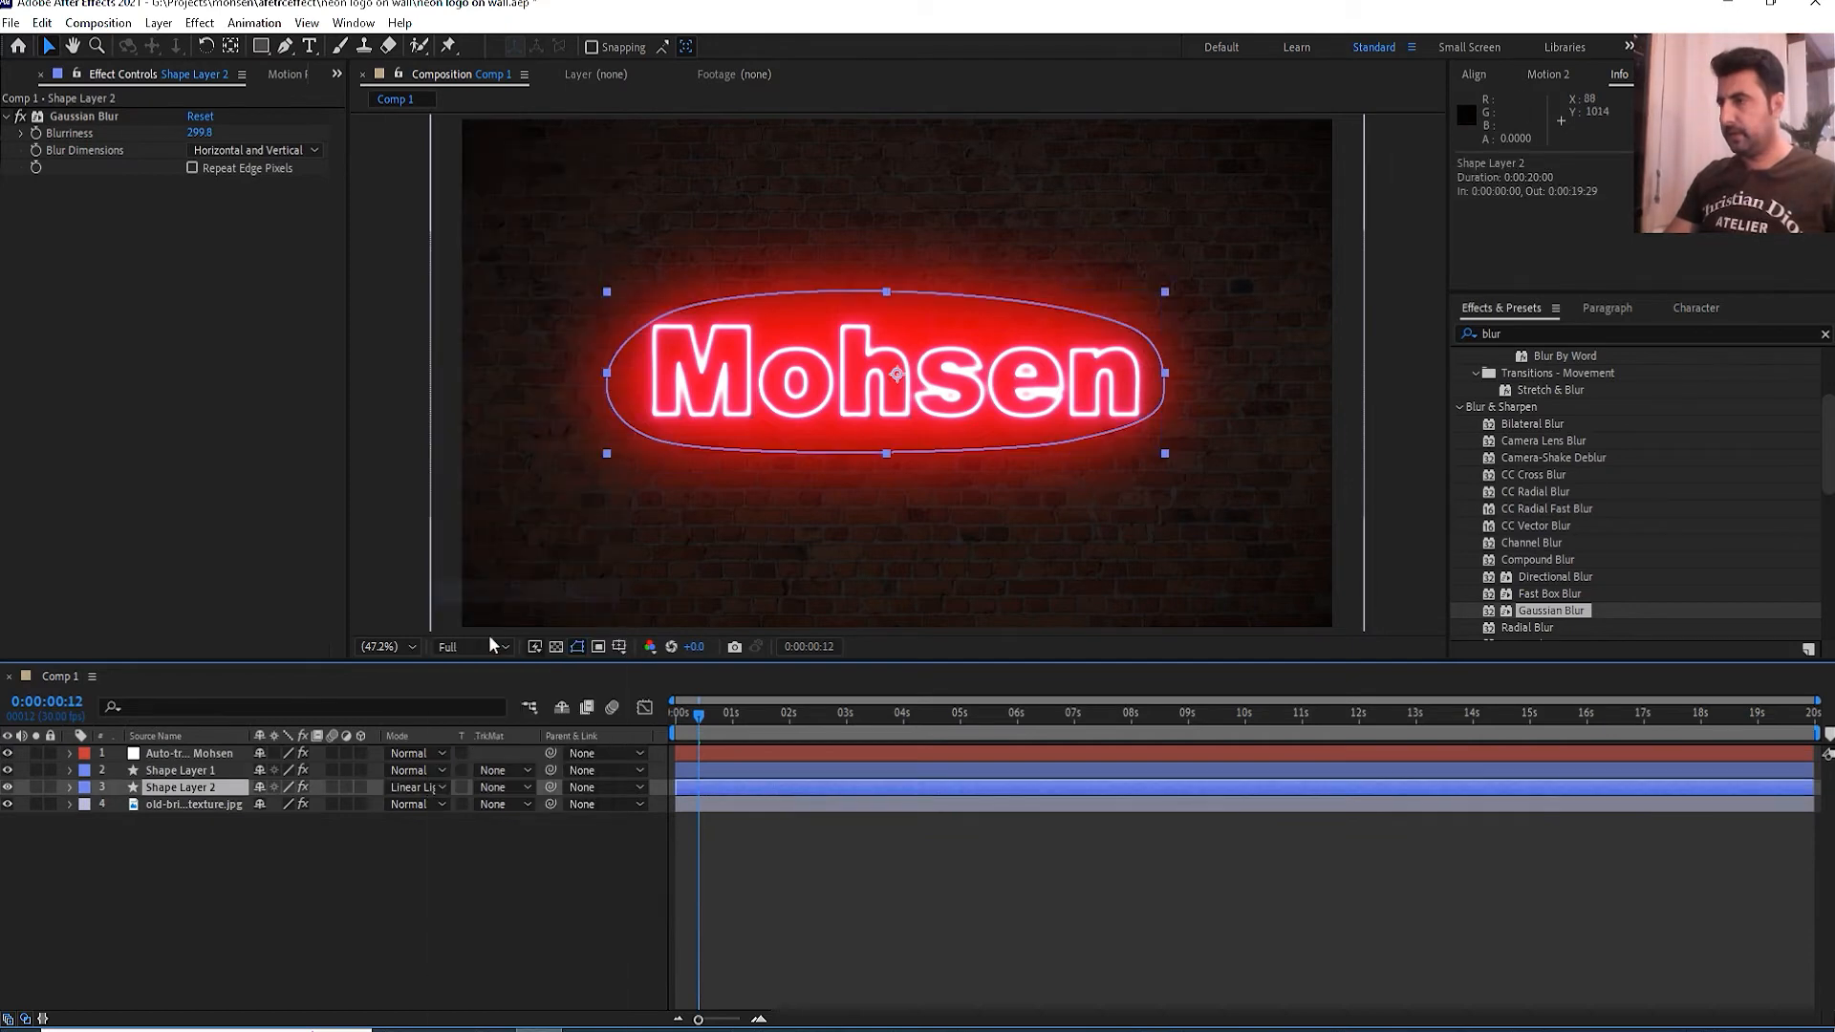
click(418, 789)
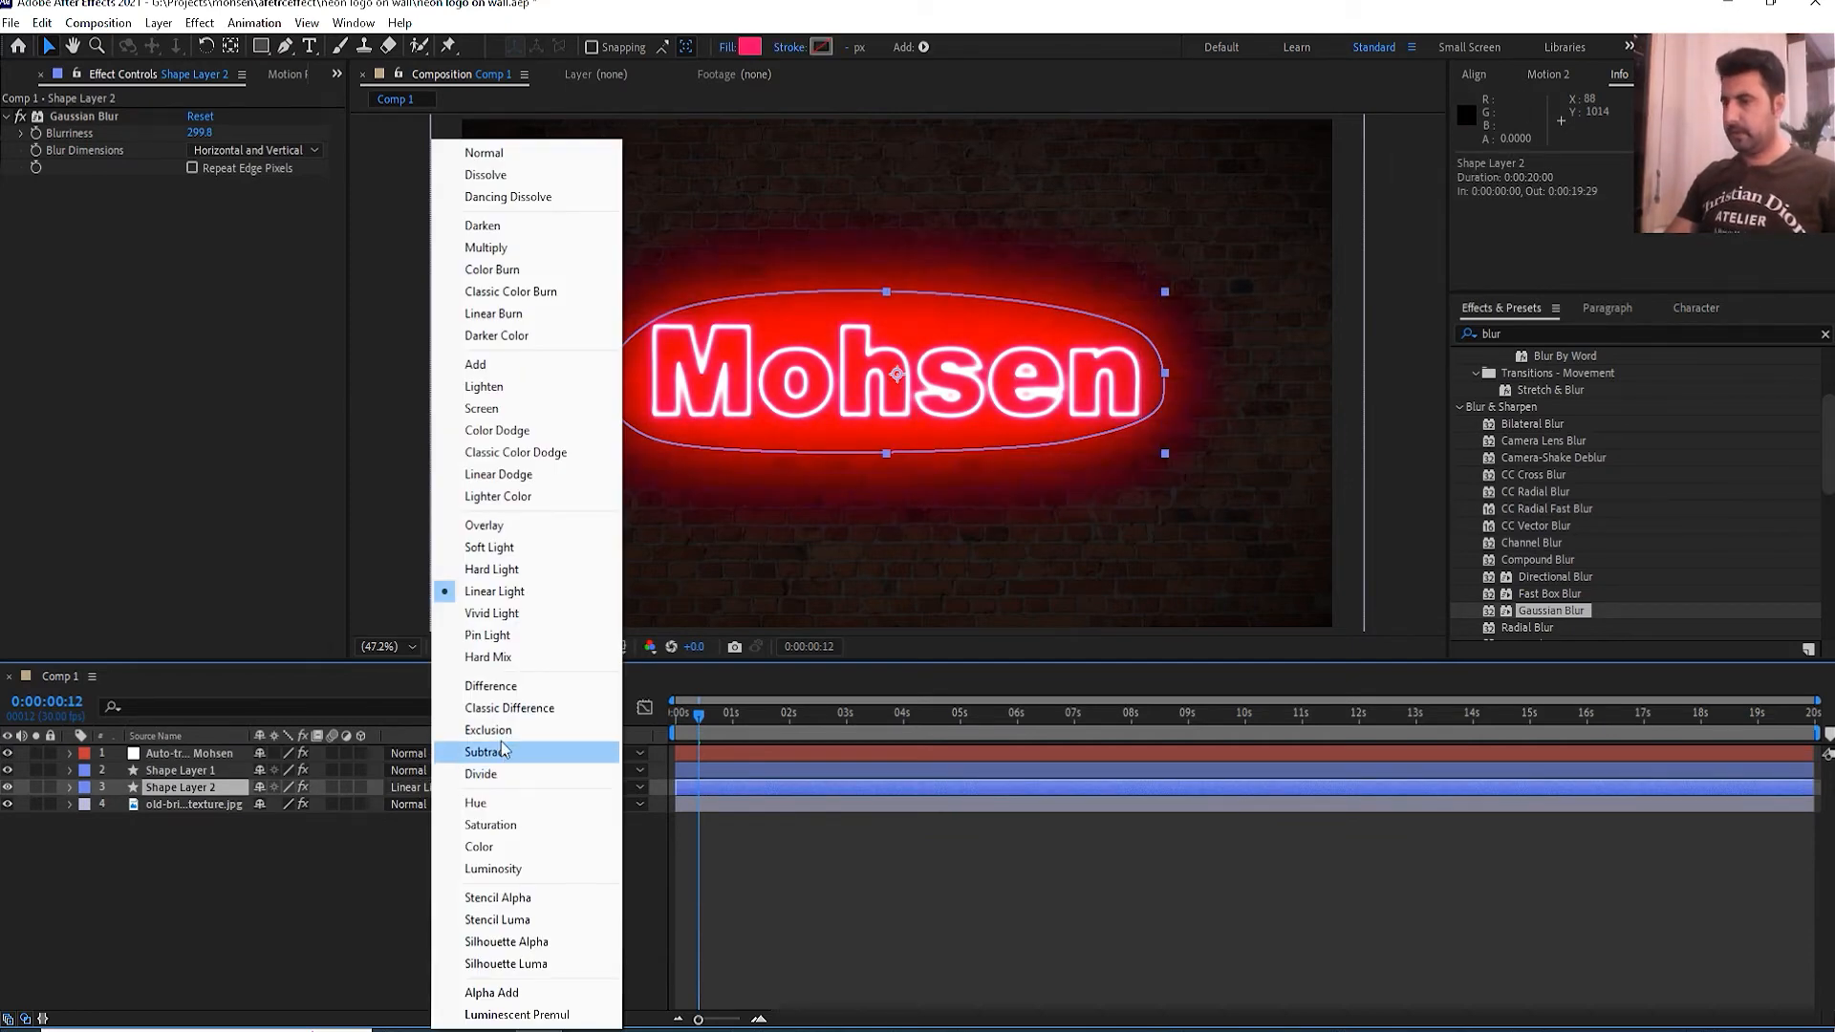
click(508, 611)
click(422, 785)
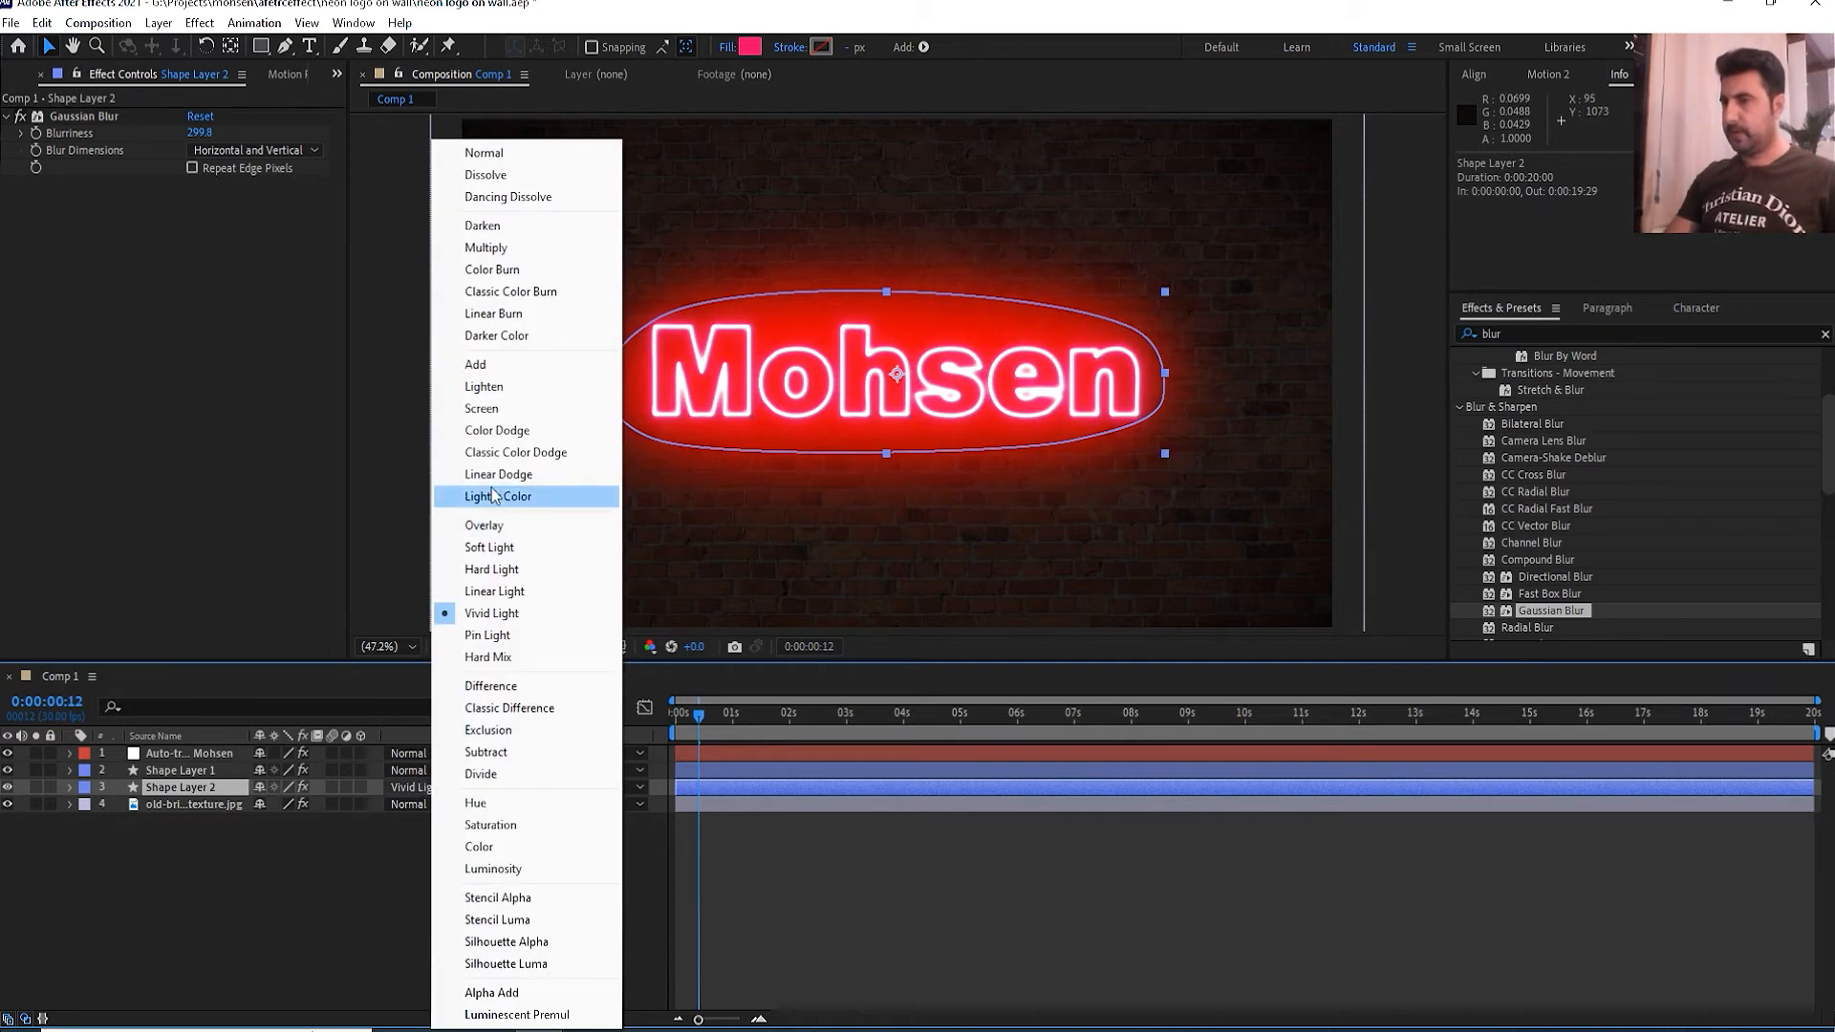
click(512, 435)
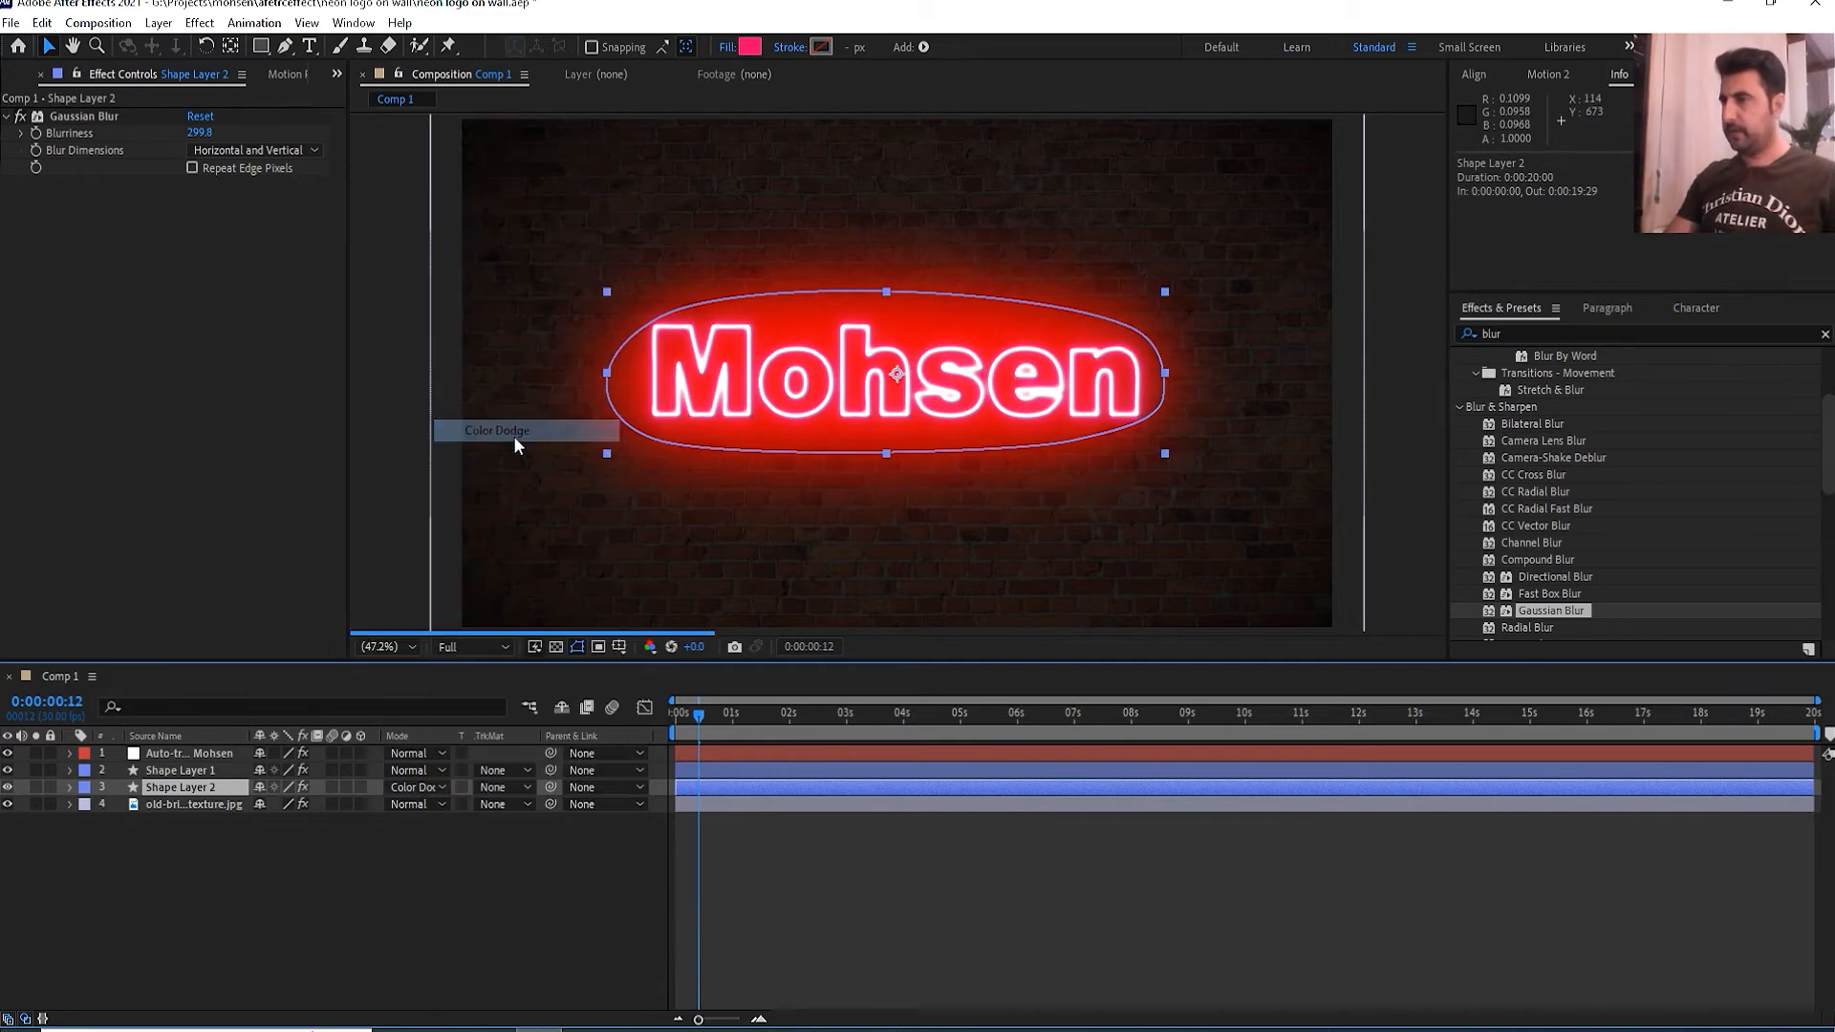
click(426, 793)
click(510, 549)
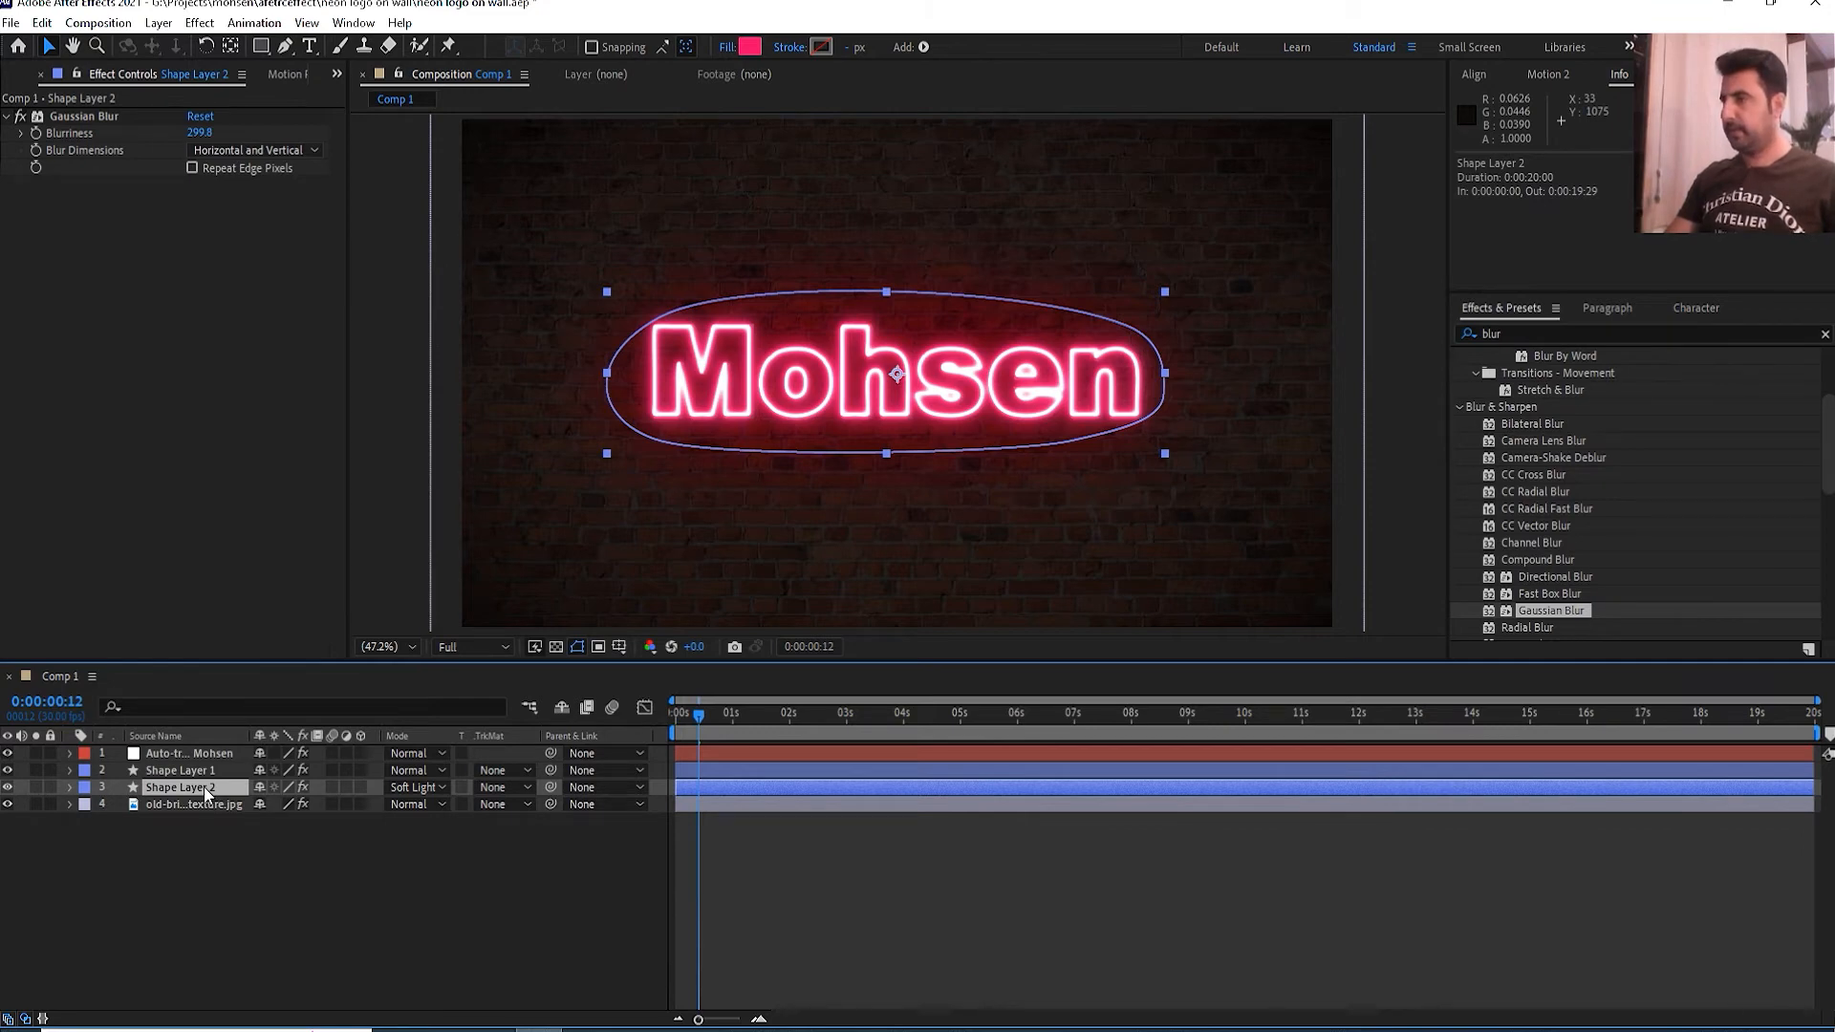
click(418, 788)
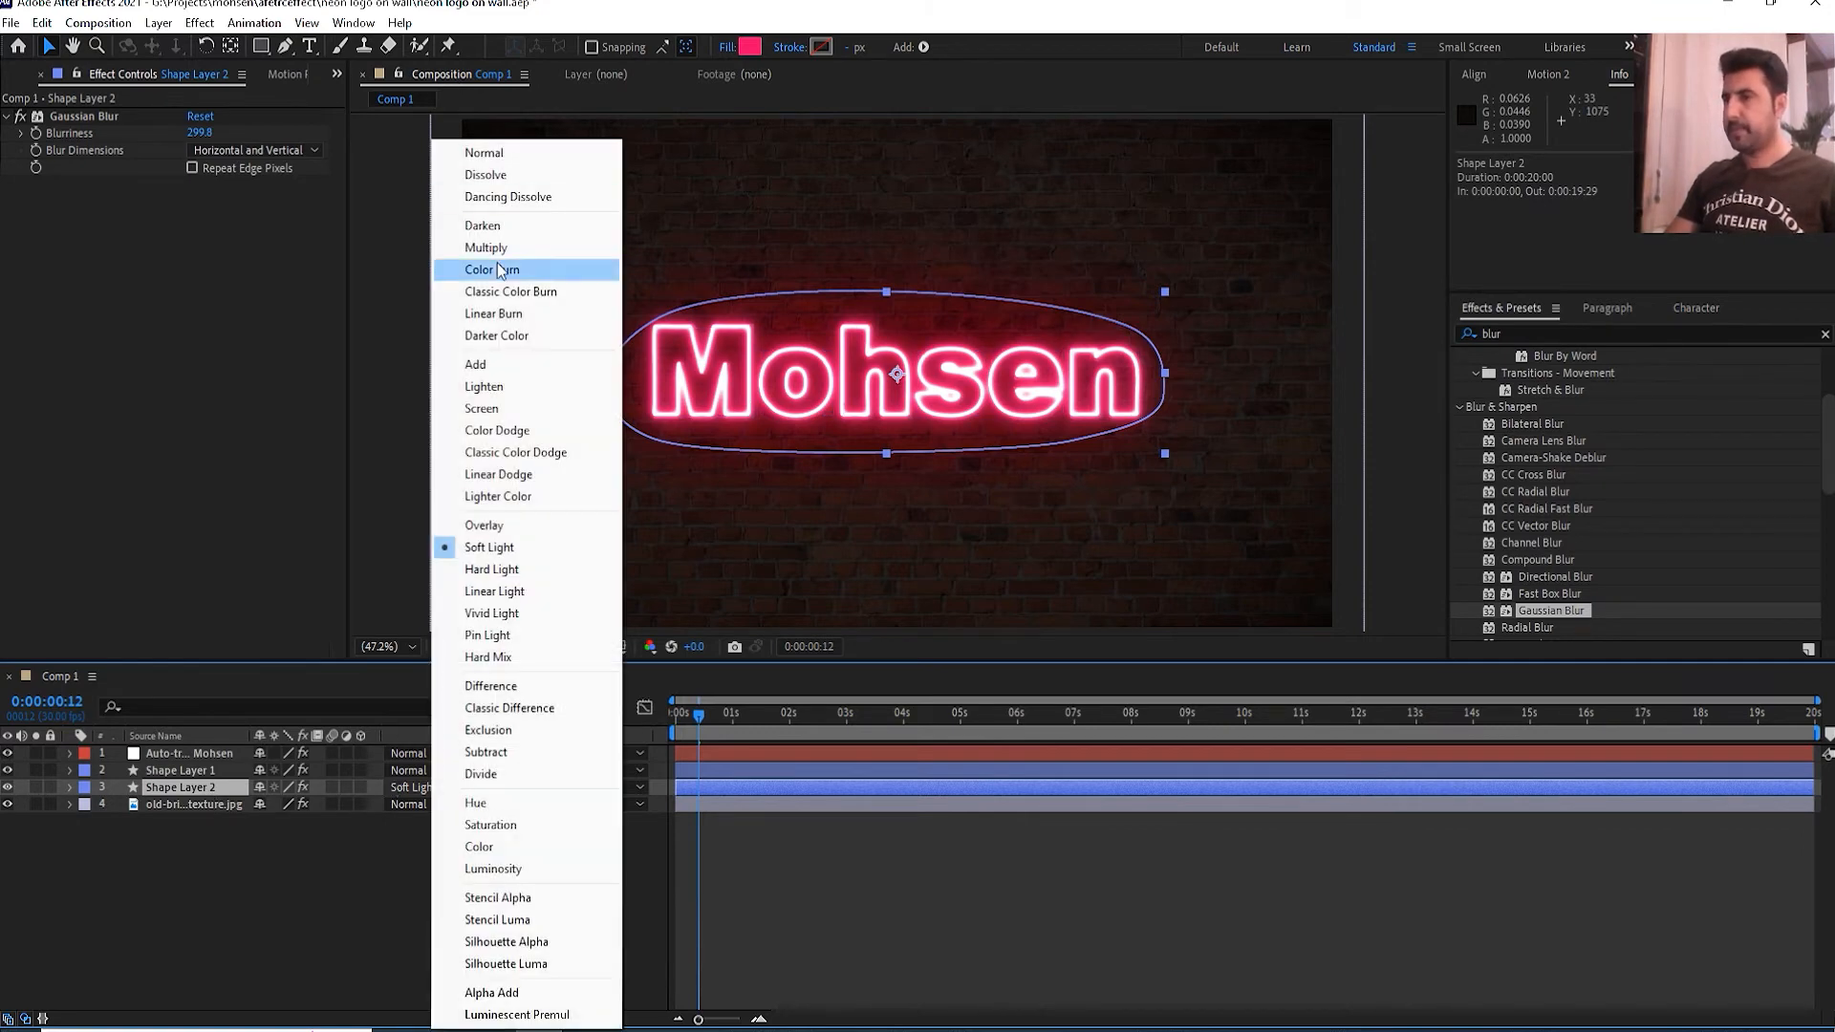
click(478, 248)
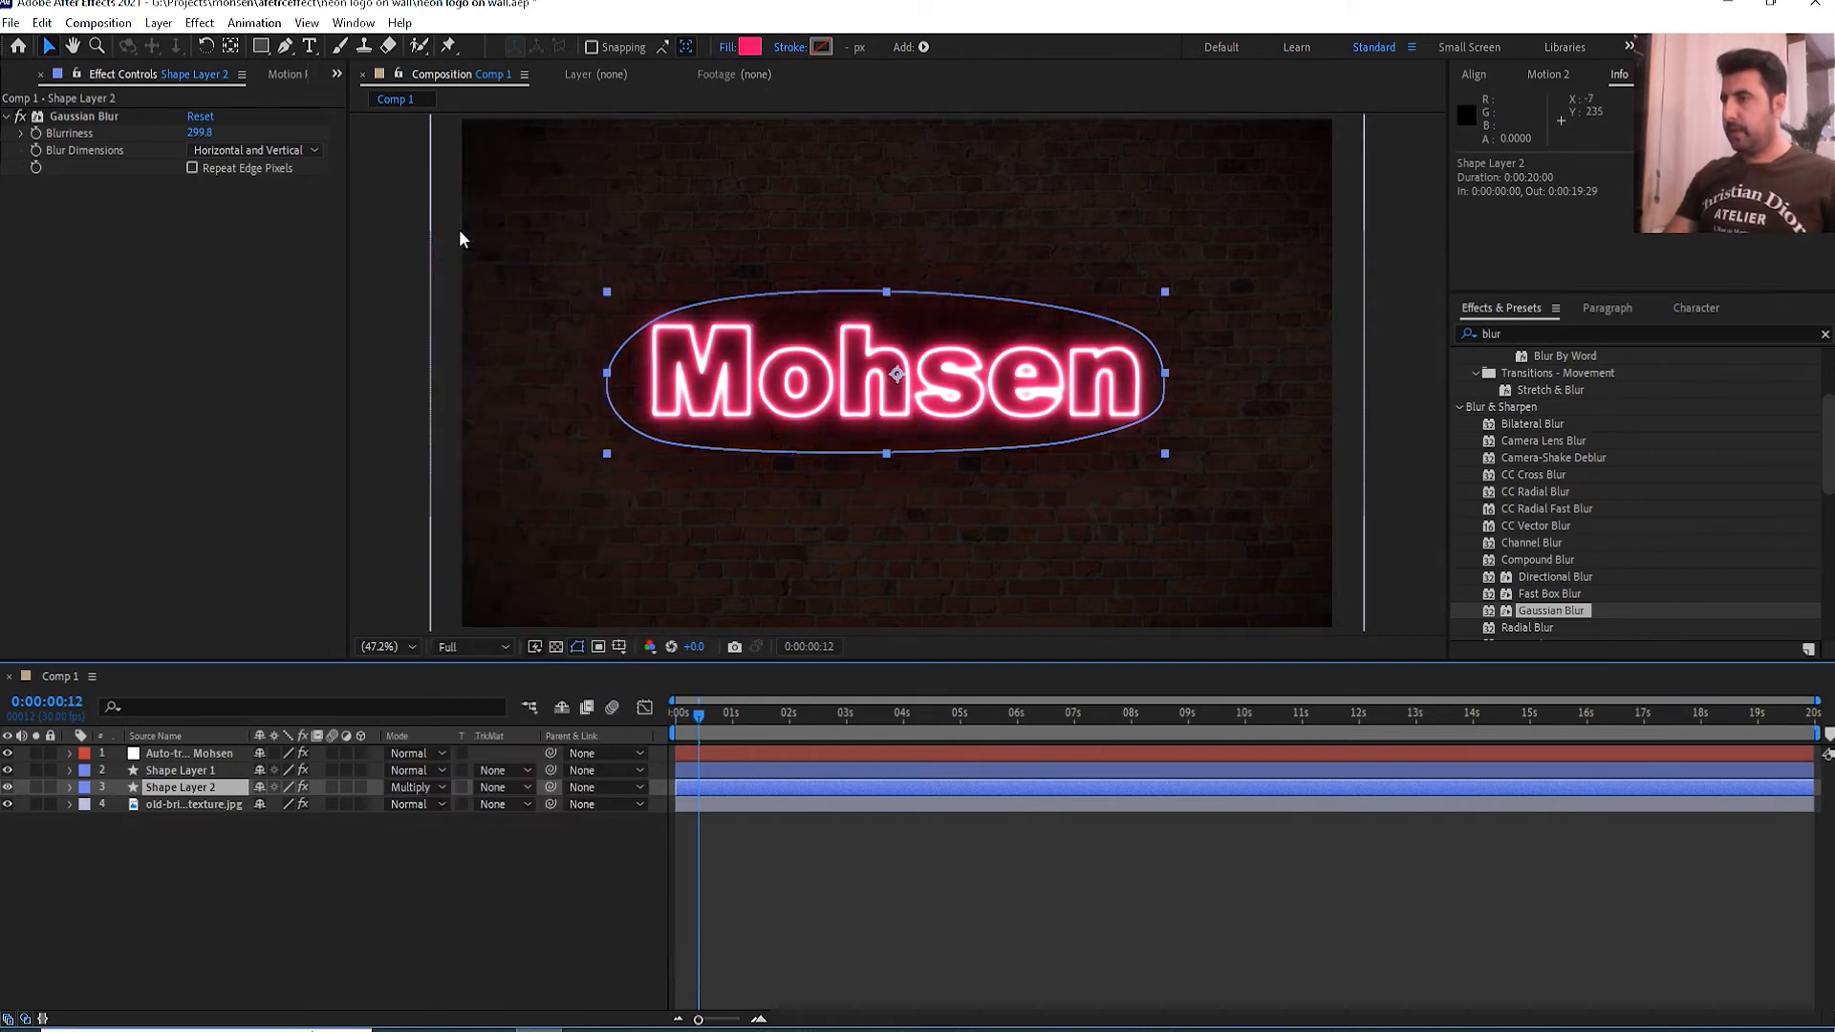
- Set Shape Layer 2's blending mode to Screen, lower its Opacity to 35%, and deselect the layer
click(416, 784)
click(480, 408)
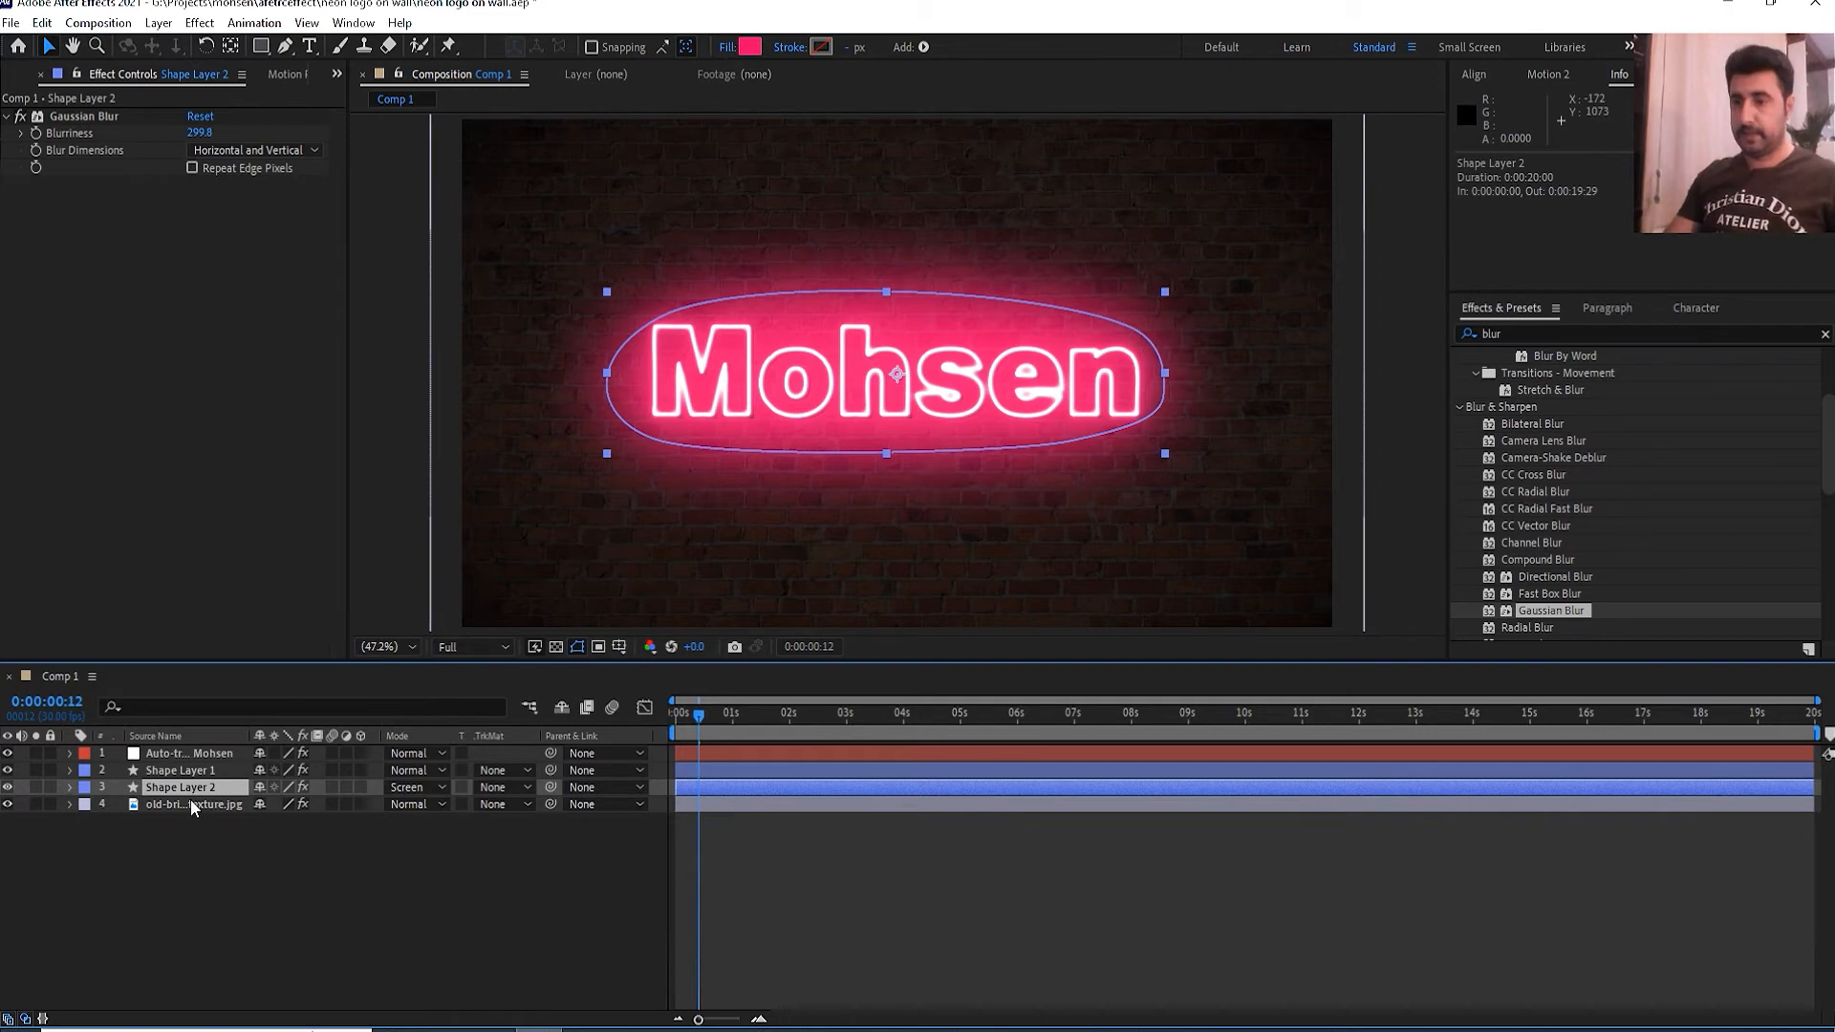
key(t)
drag(267, 805, 183, 805)
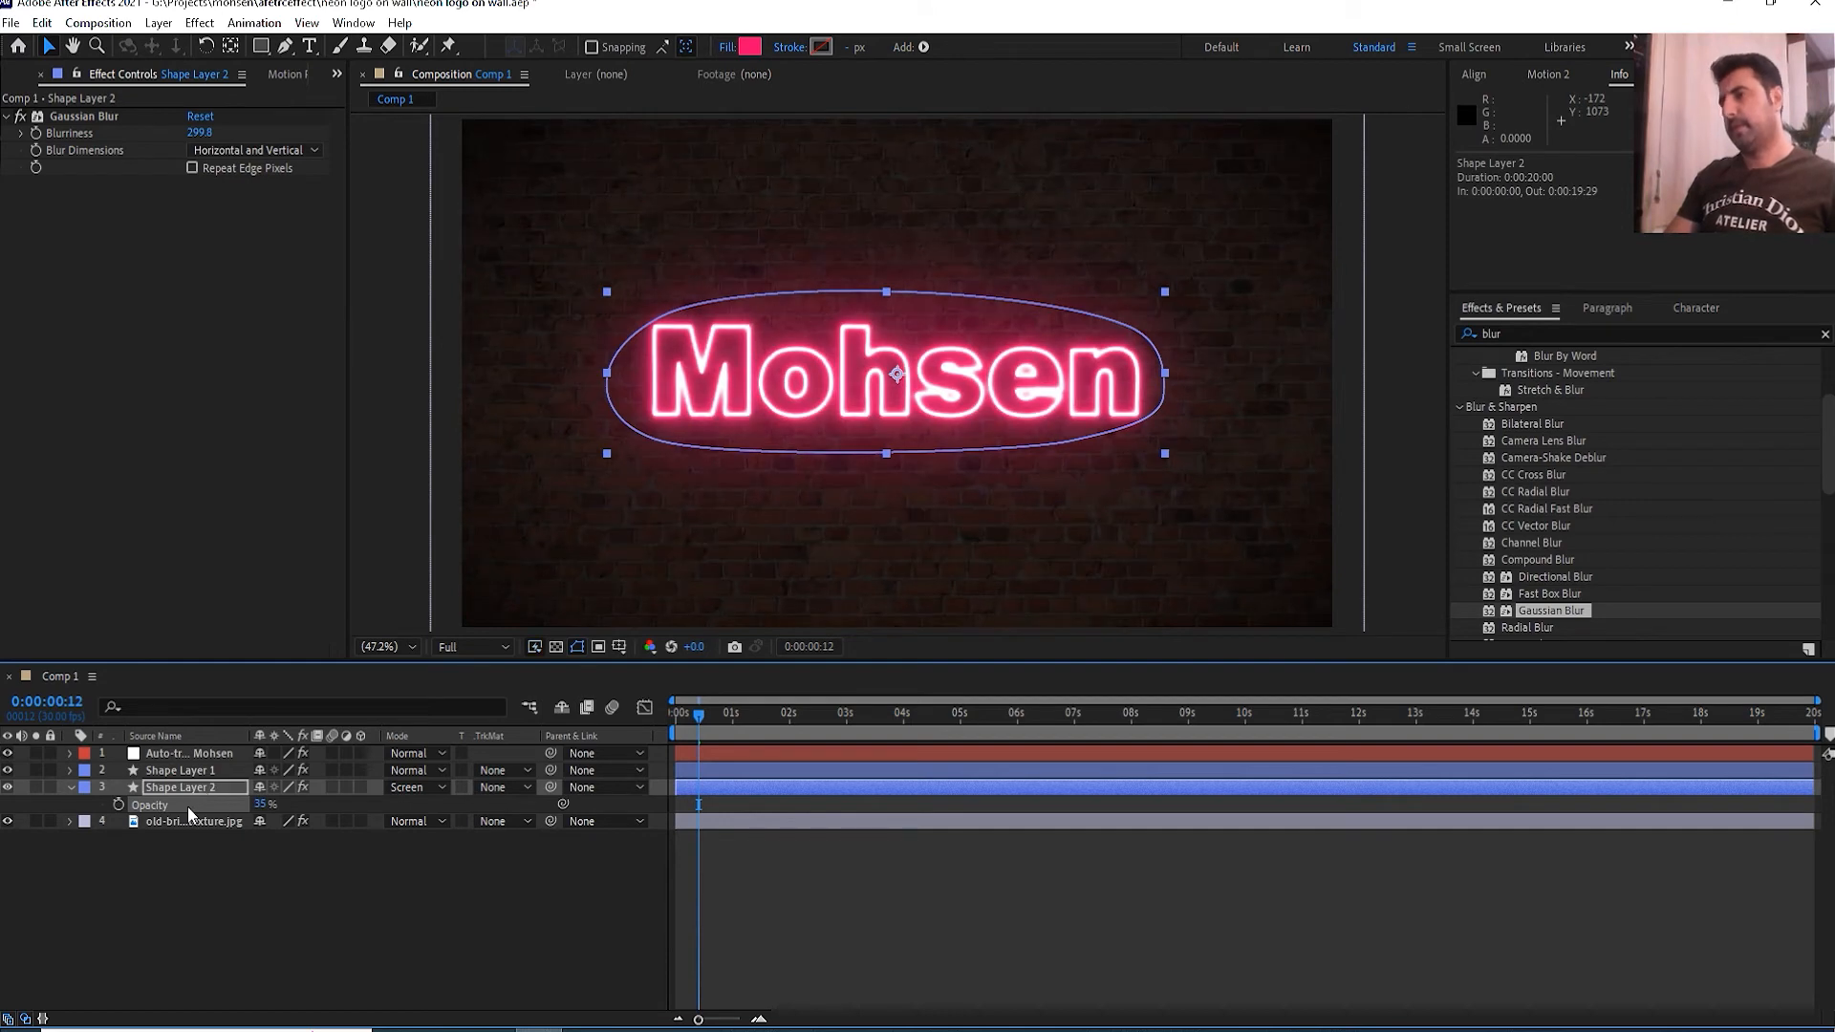
click(220, 889)
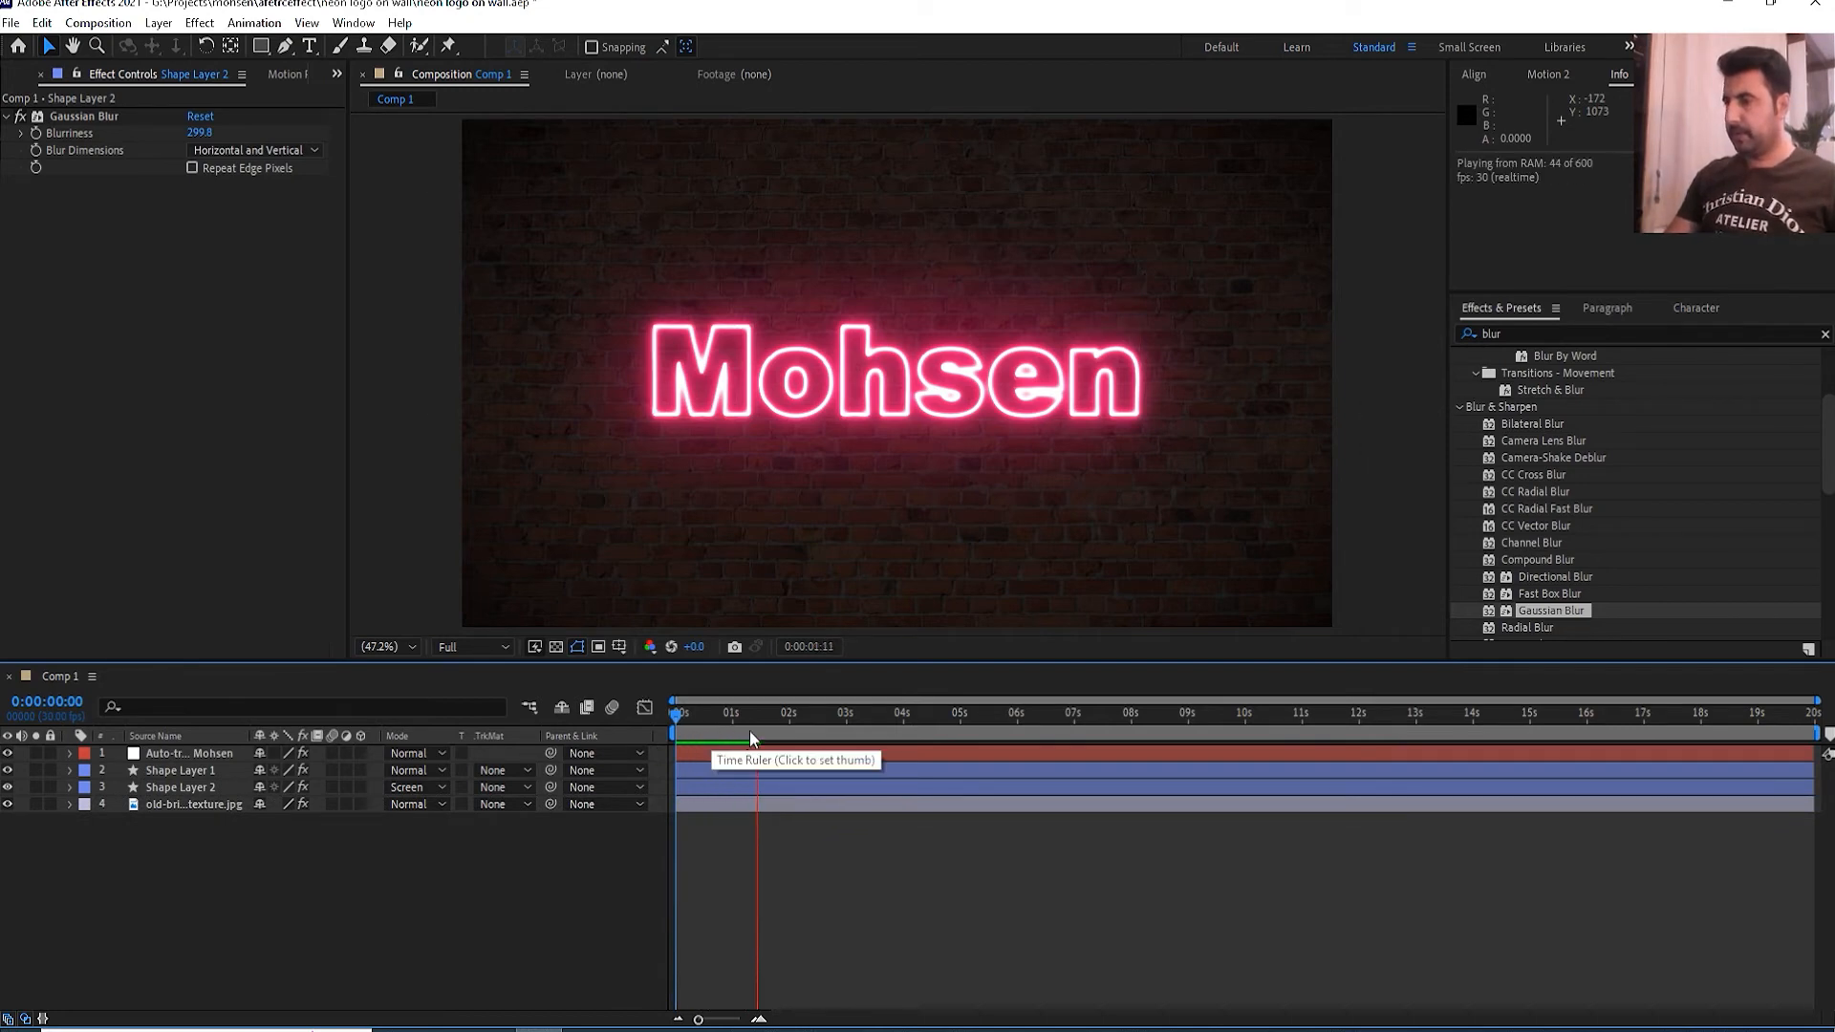
- Check the neon glow at the opening frames of the composition, stopping at 0:00:00:12
click(695, 730)
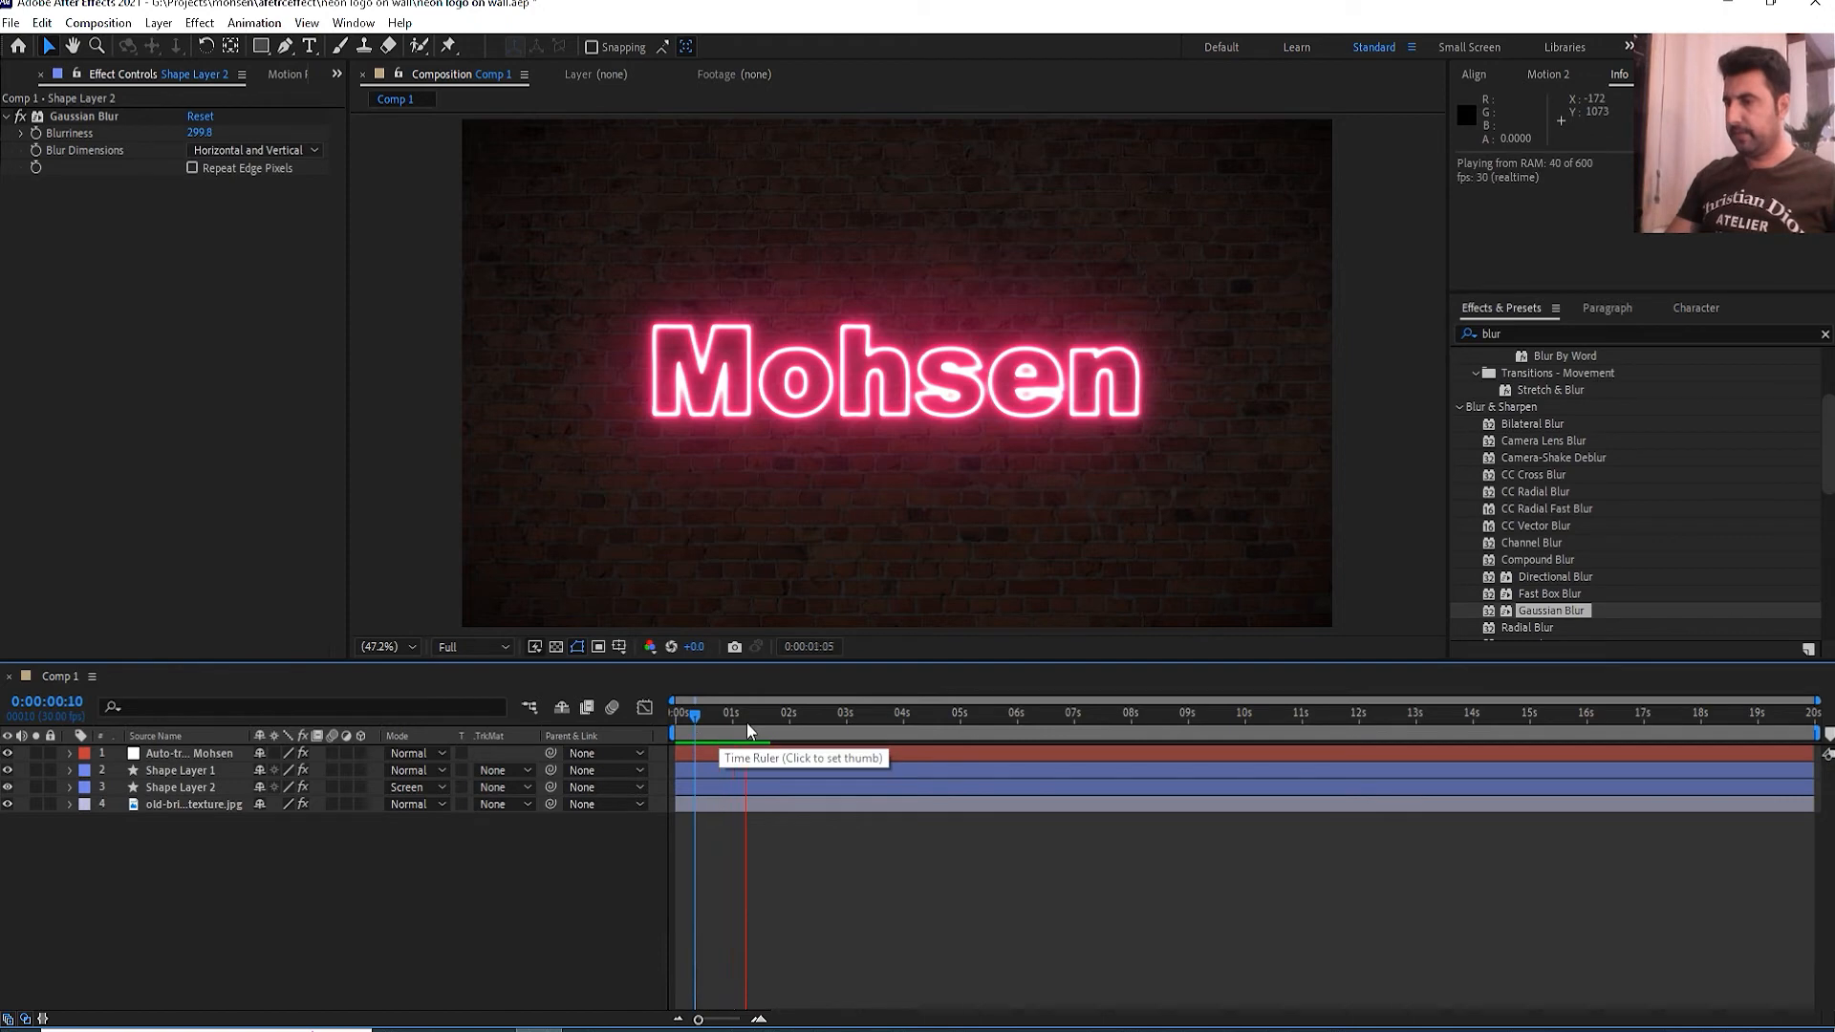
click(698, 727)
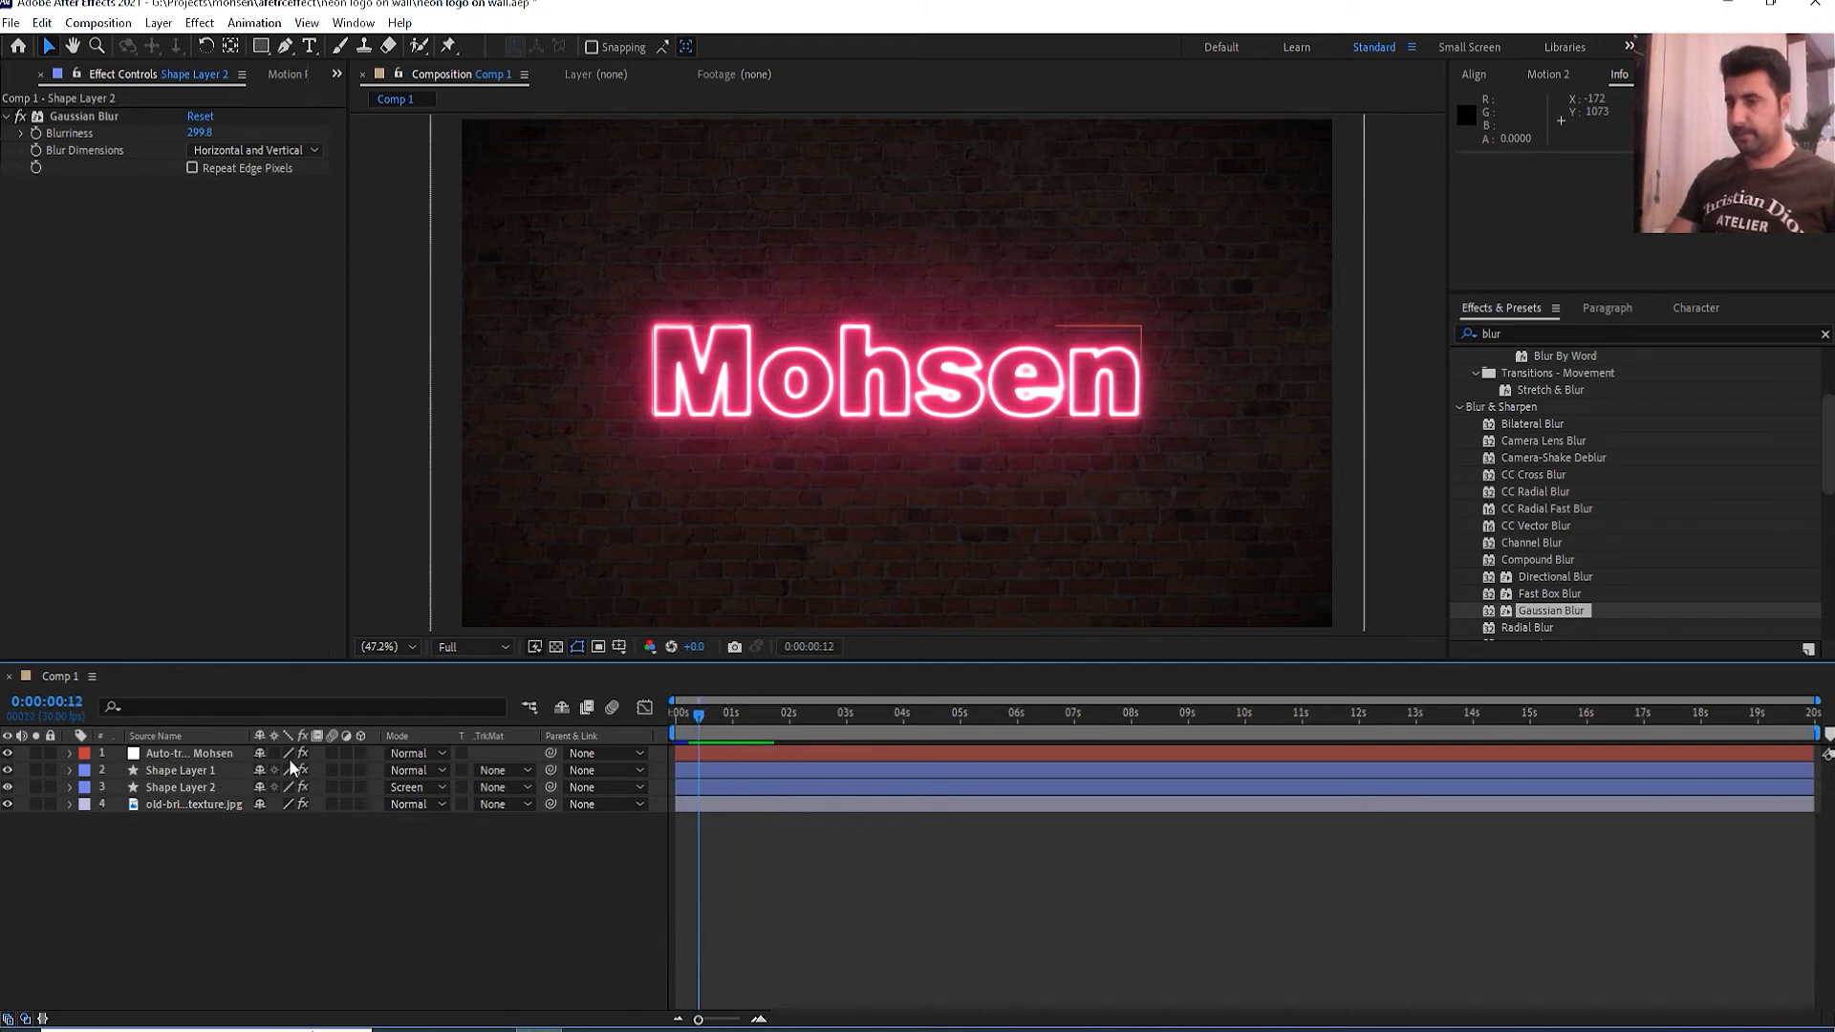
- Undo the pre-compose of the neon text layers alone and pre-compose them together with Shape Layer 2 as Pre-comp 1
click(187, 754)
key(ctrl+z)
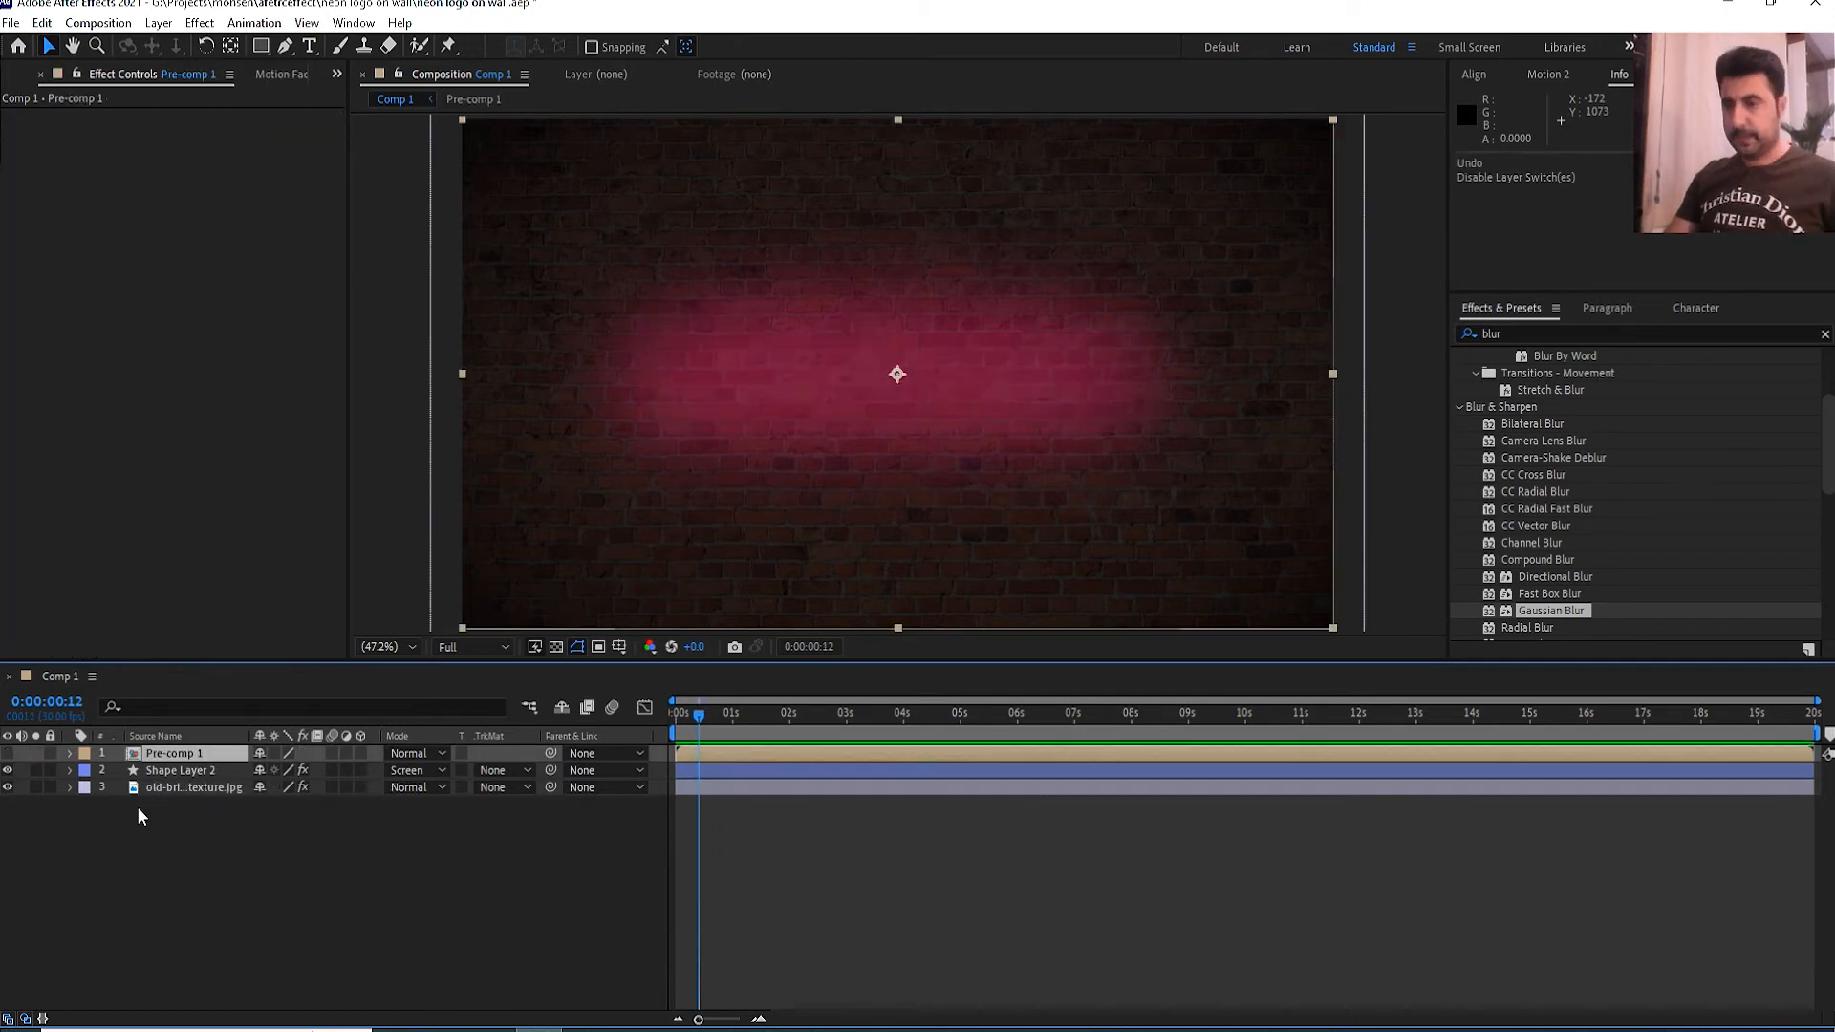
shift+click(167, 790)
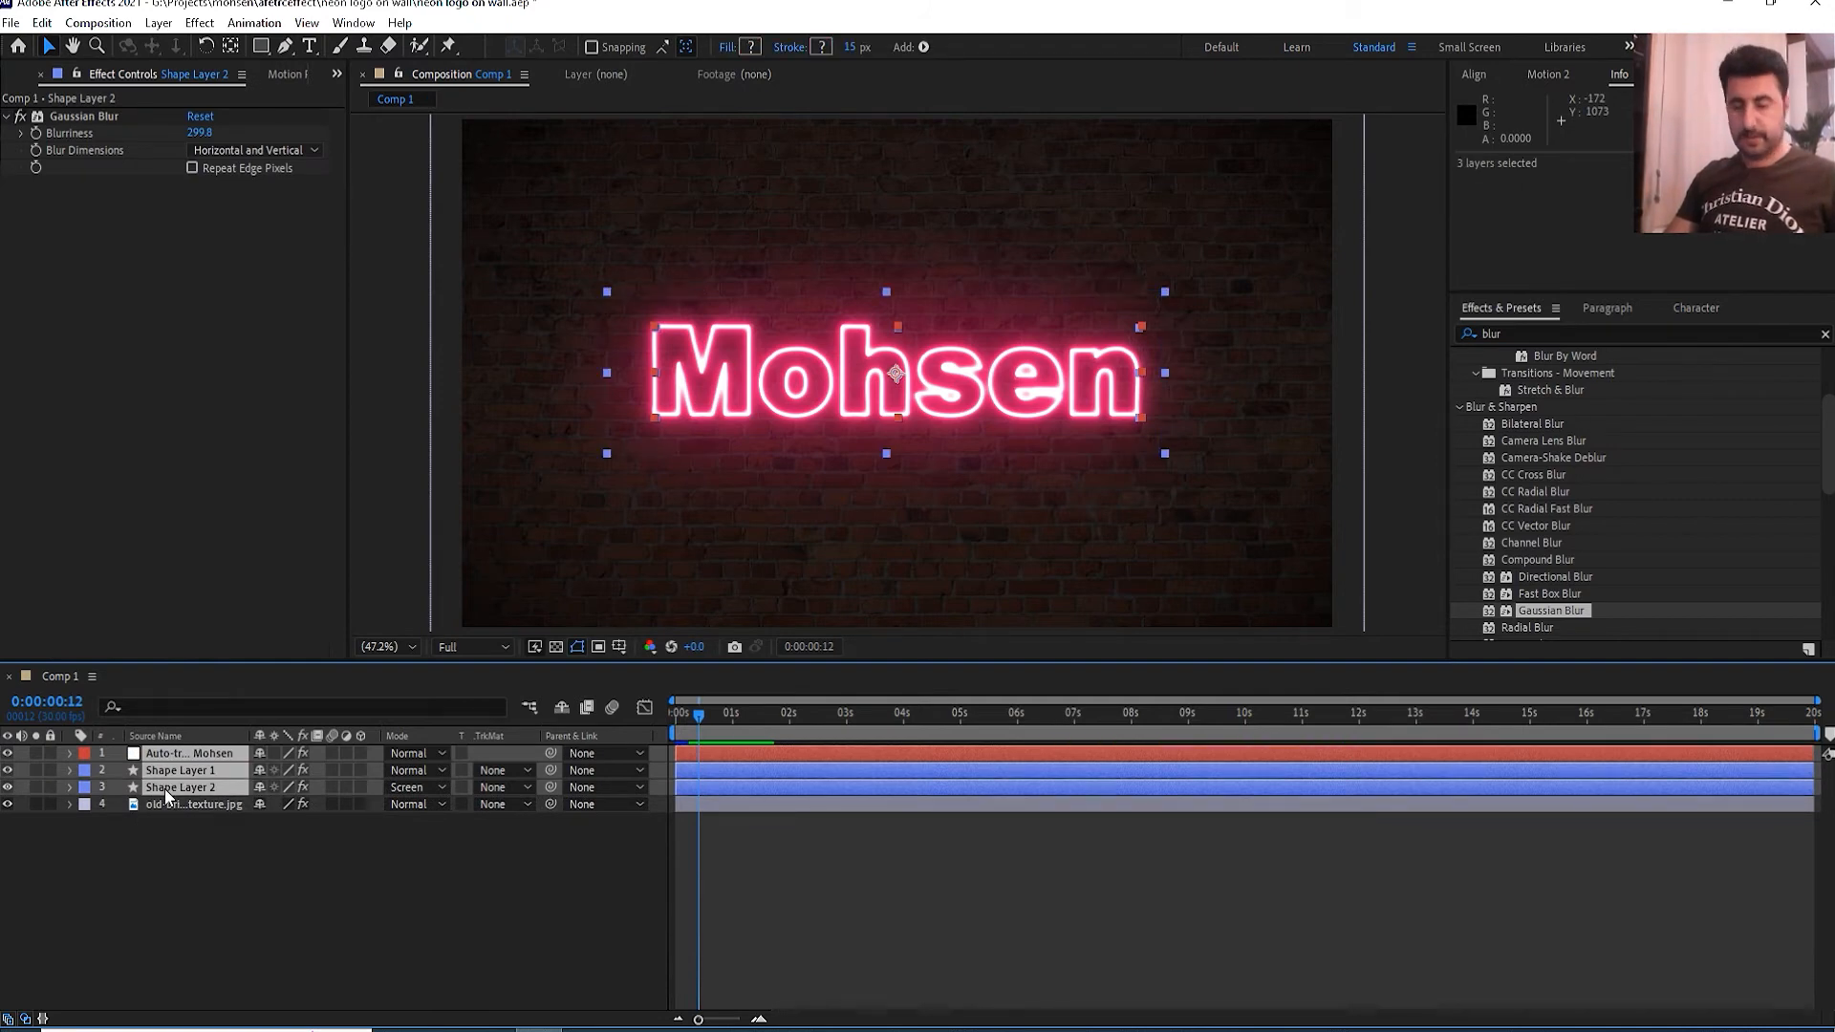
right_click(166, 787)
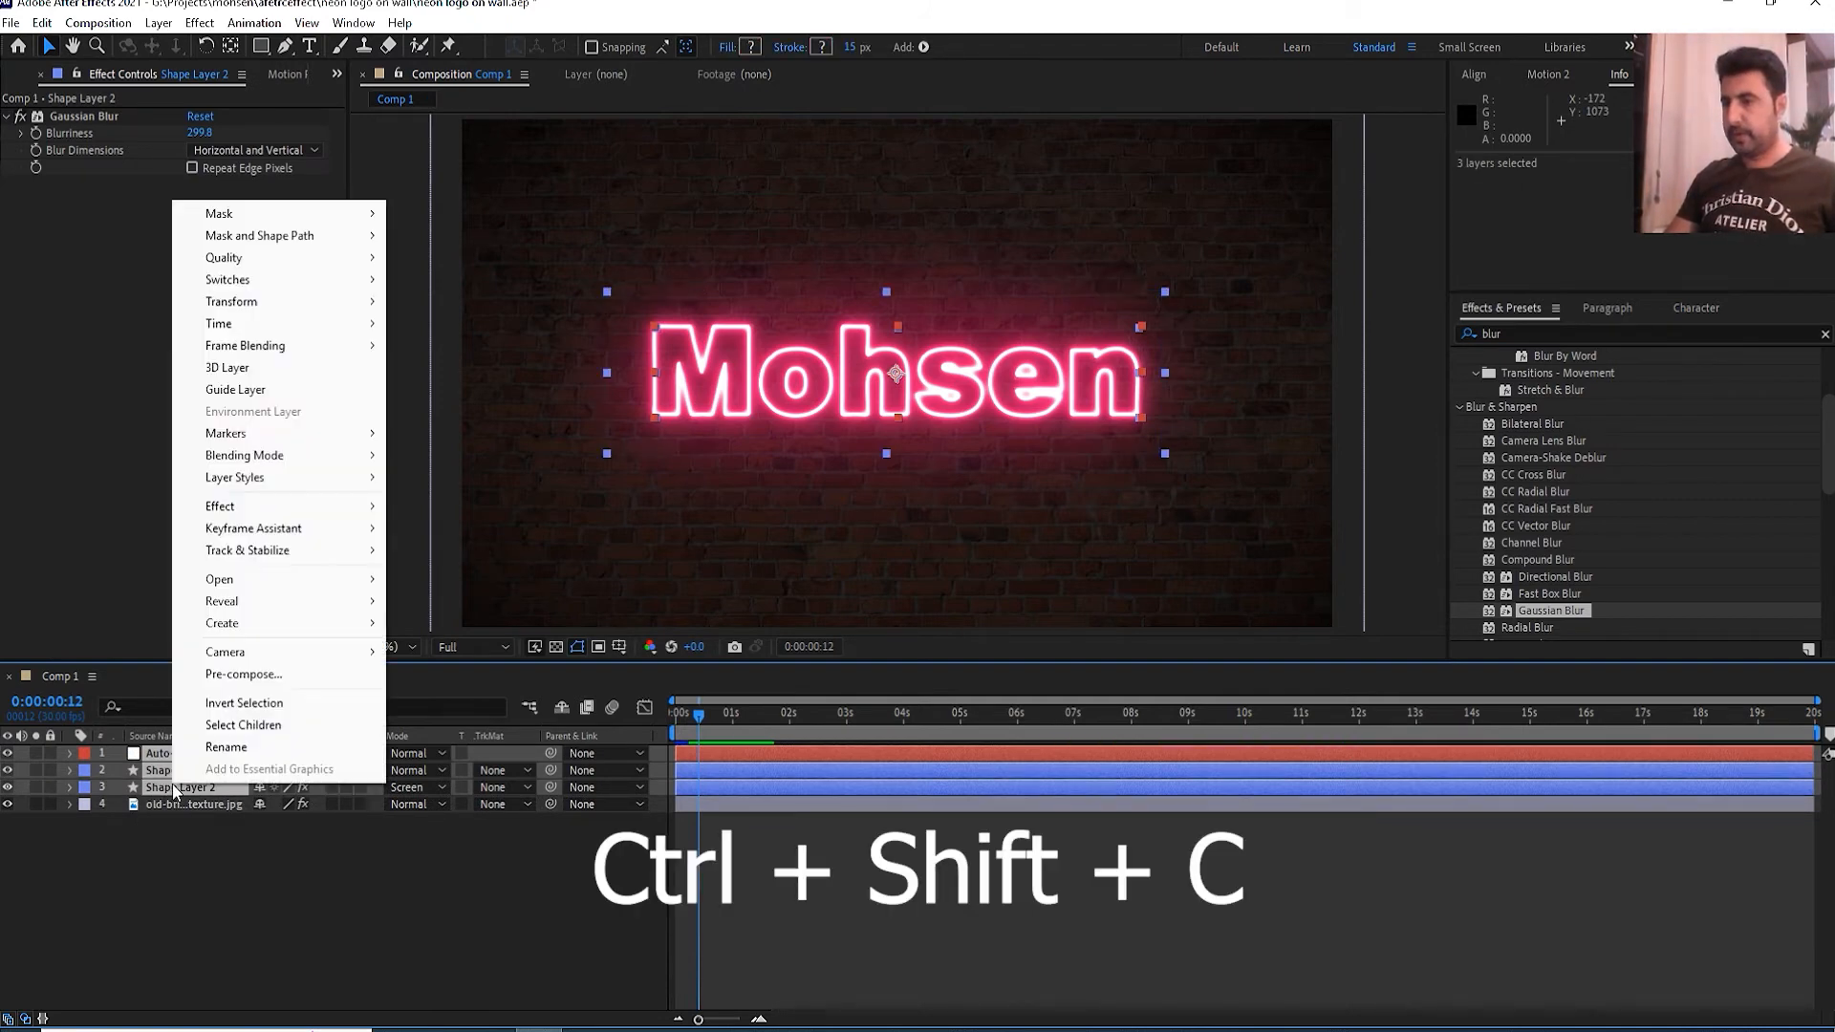
click(274, 686)
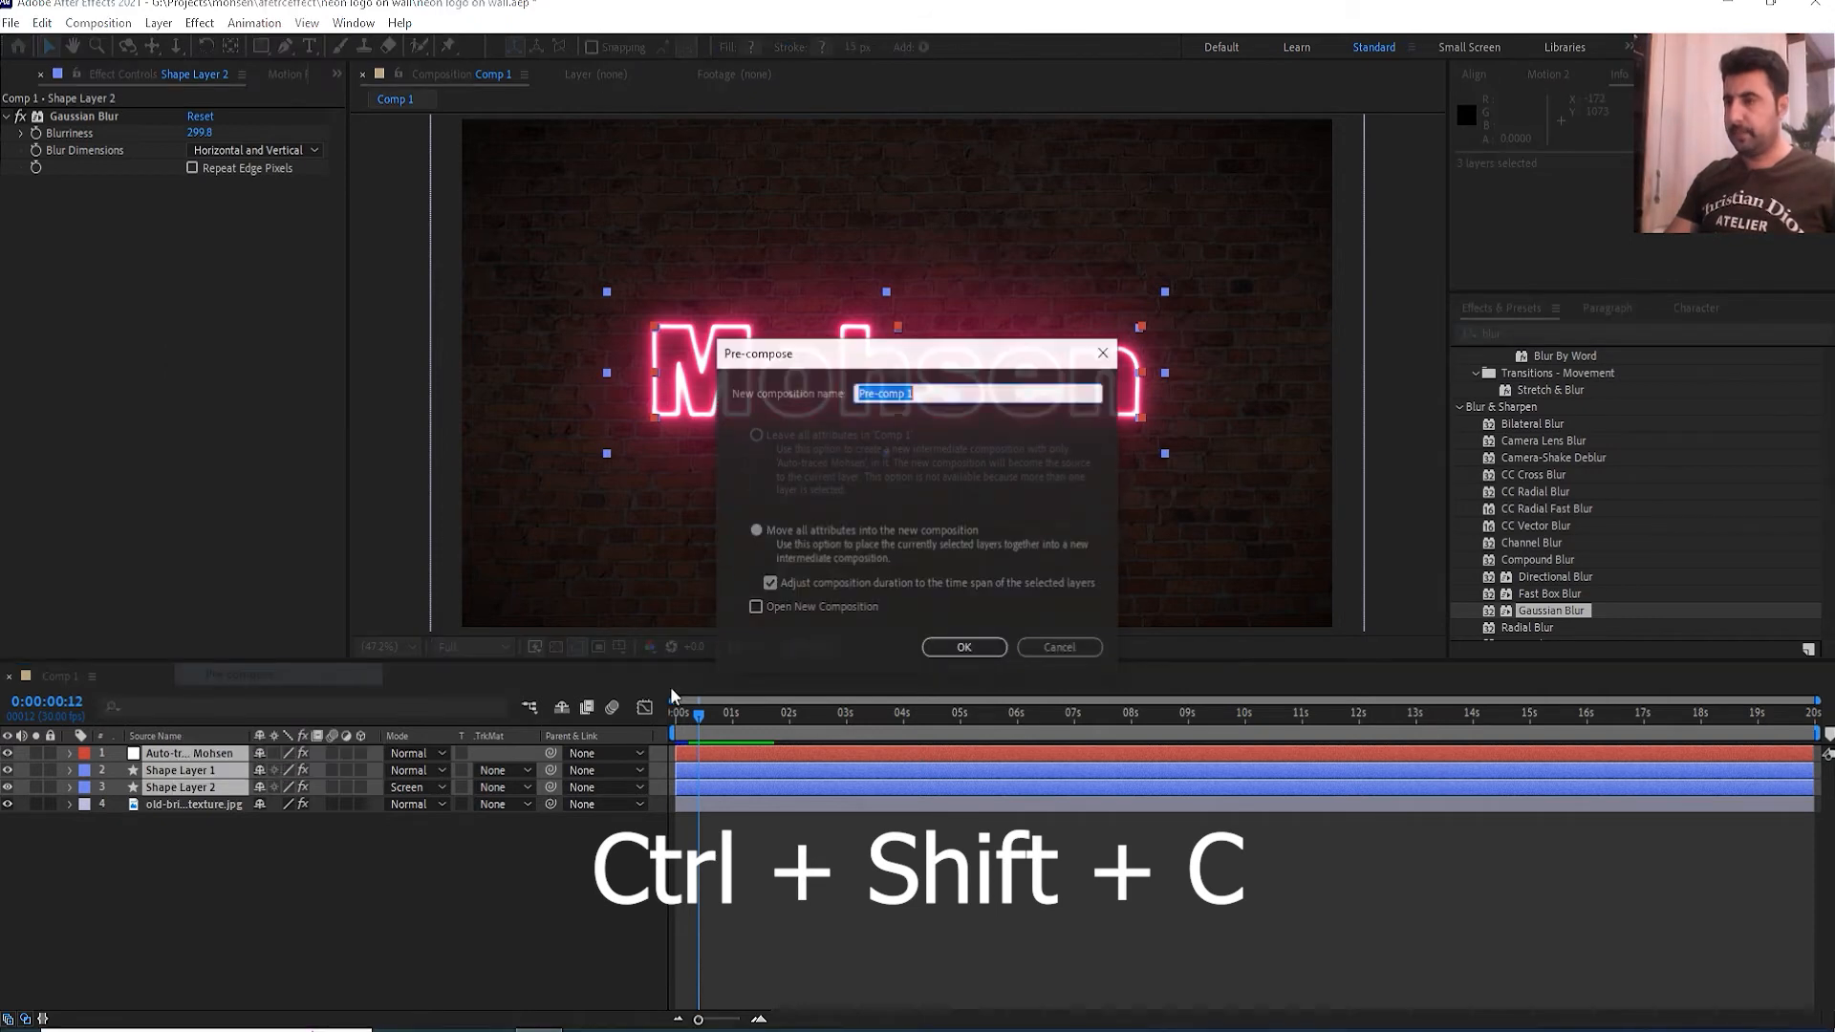
click(948, 644)
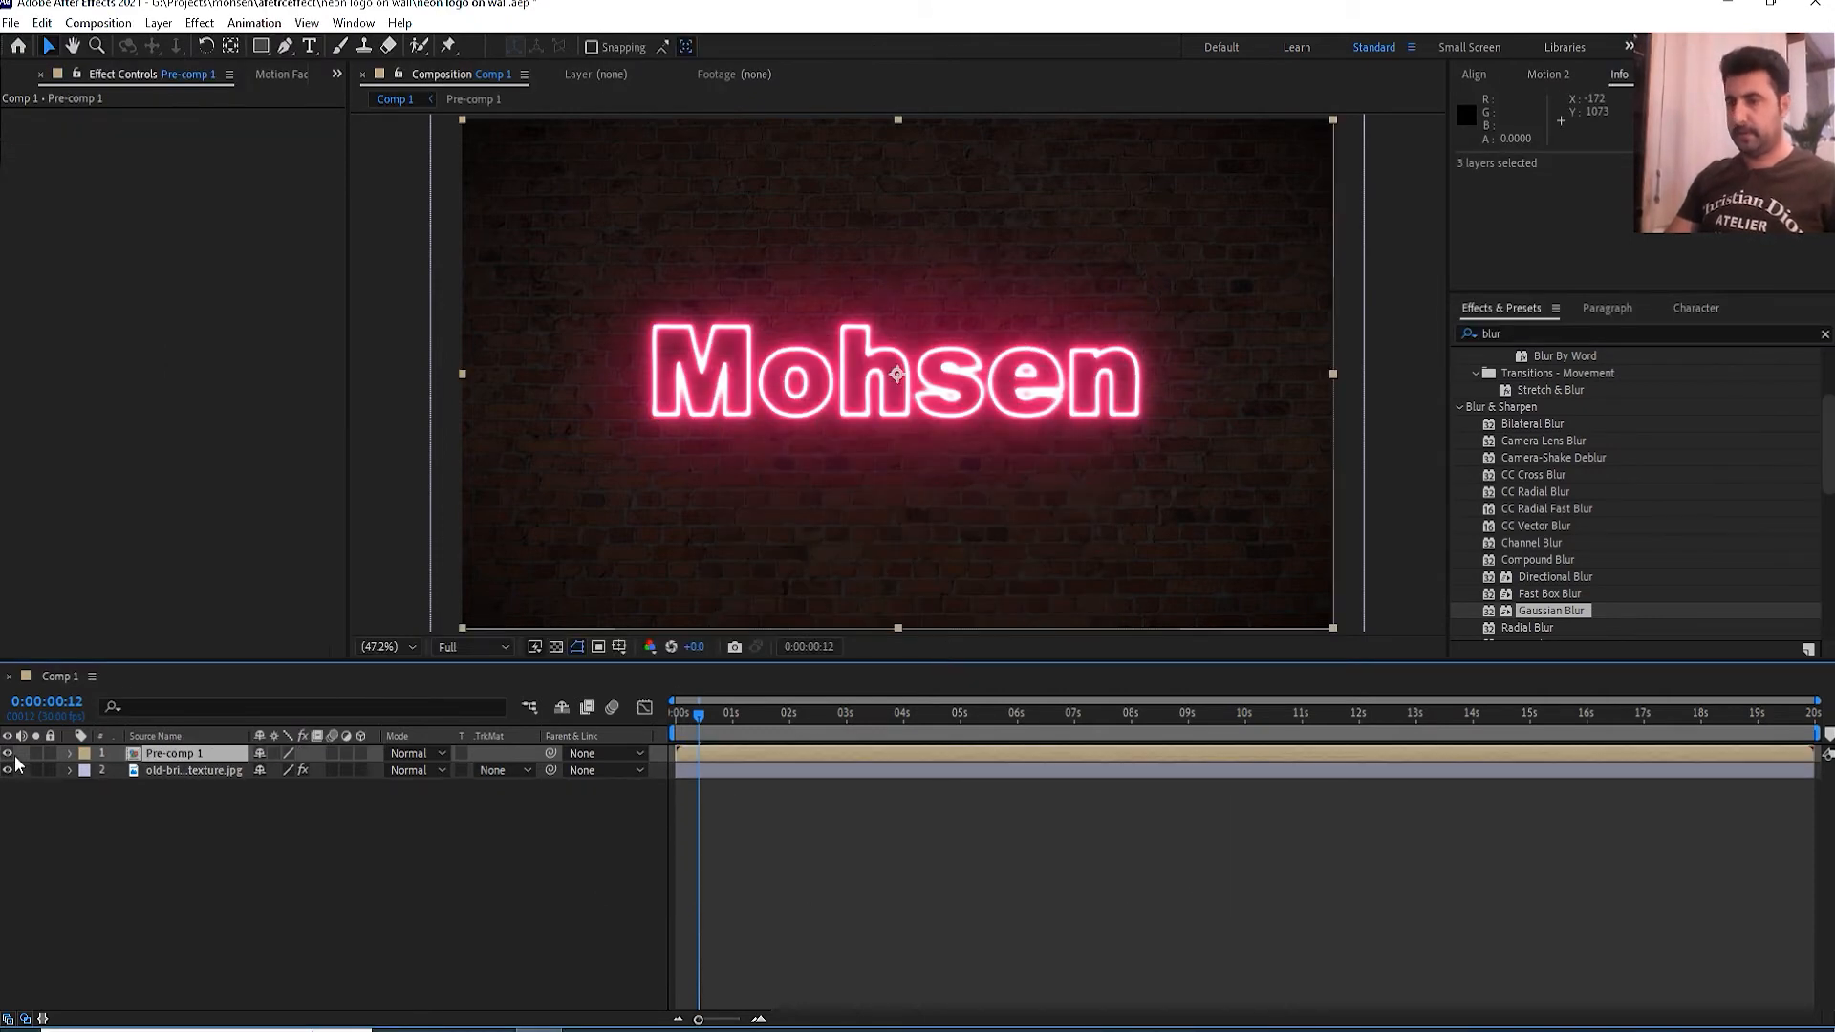
- Toggle Pre-comp 1's visibility off and on, and play the composition from its start to examine the neon effect
click(12, 757)
click(12, 757)
click(12, 757)
click(8, 754)
key(Home)
key(space)
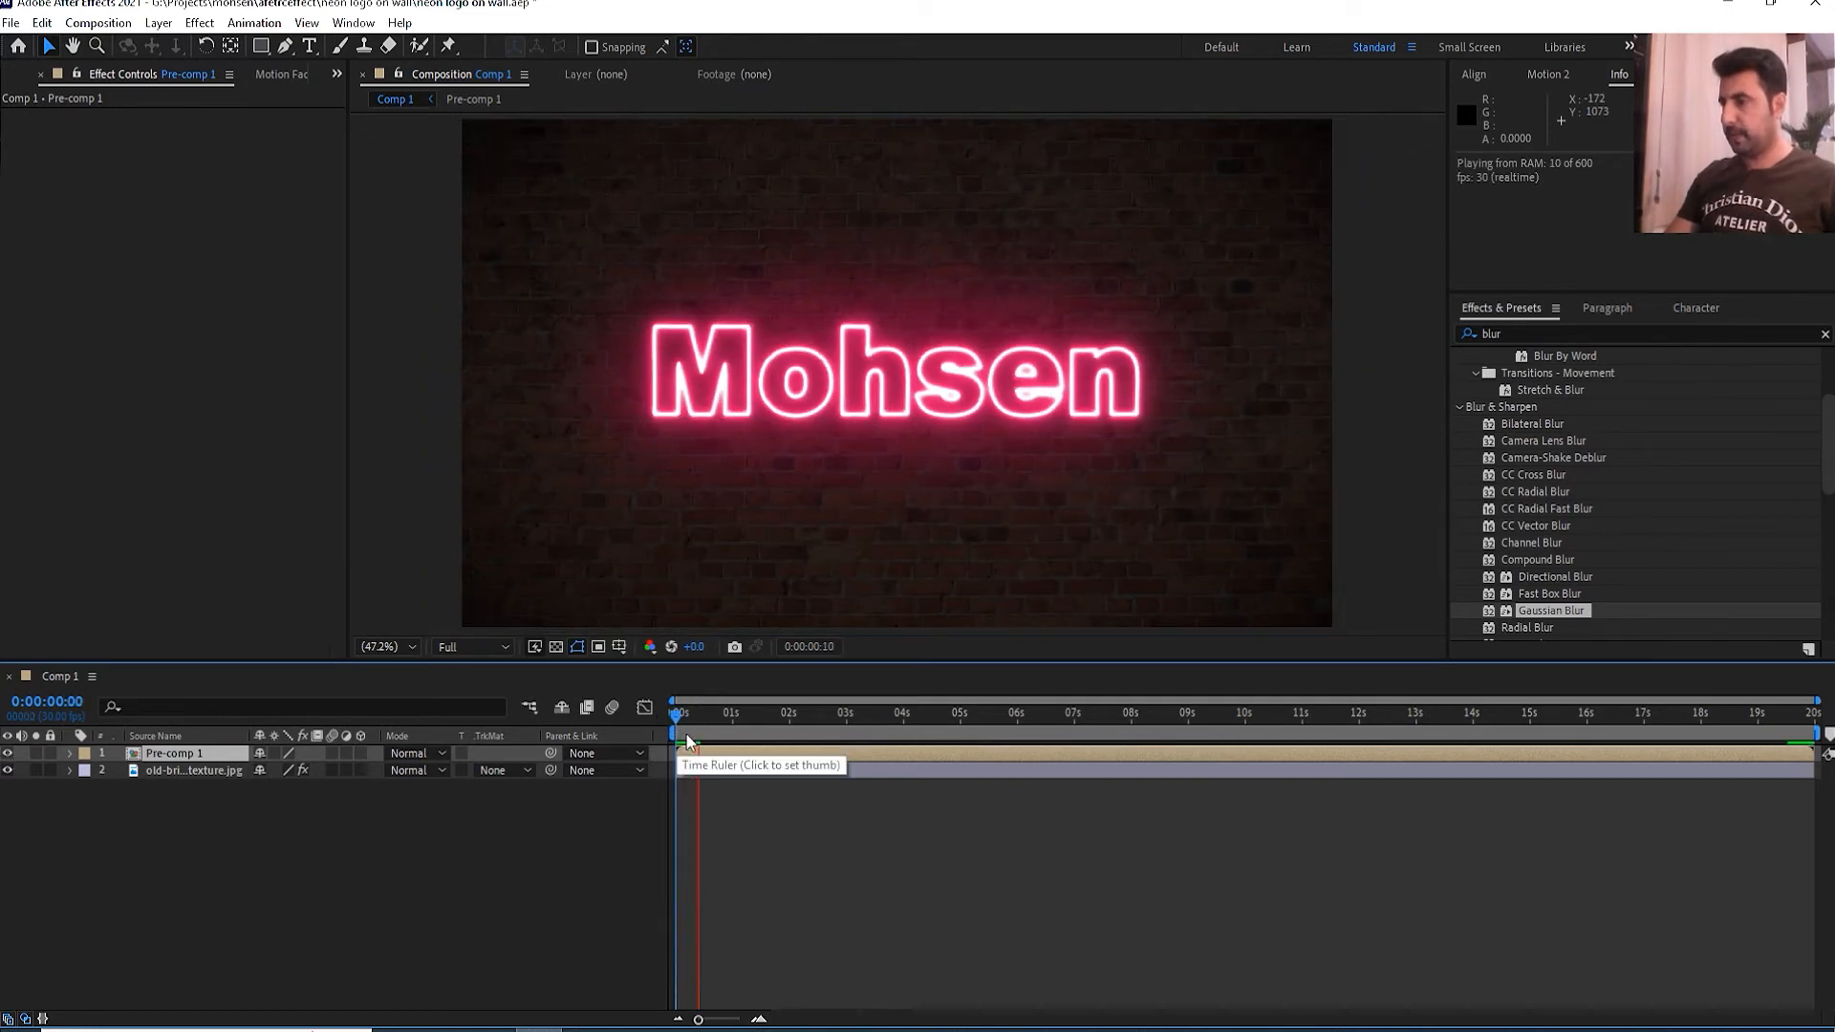
key(space)
drag(661, 737, 720, 737)
key(Home)
key(space)
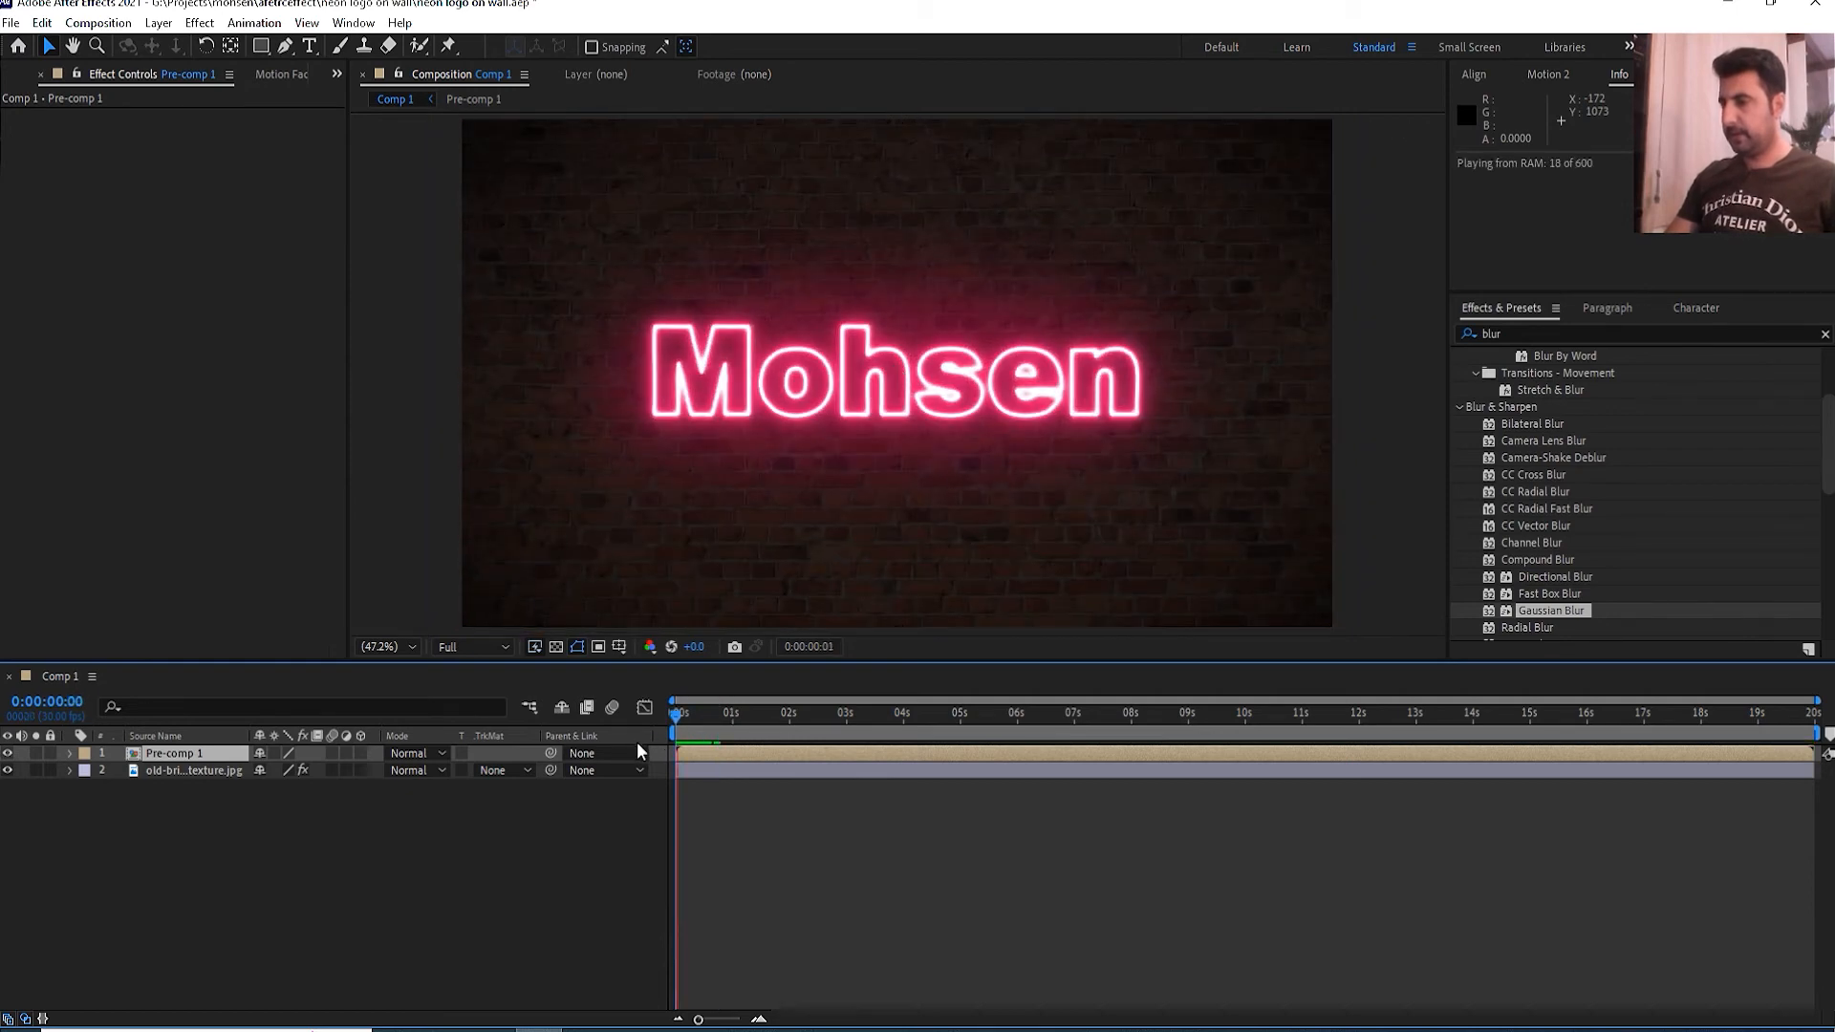
- Split the Pre-comp 1 layer at 0:00:01:12
click(755, 732)
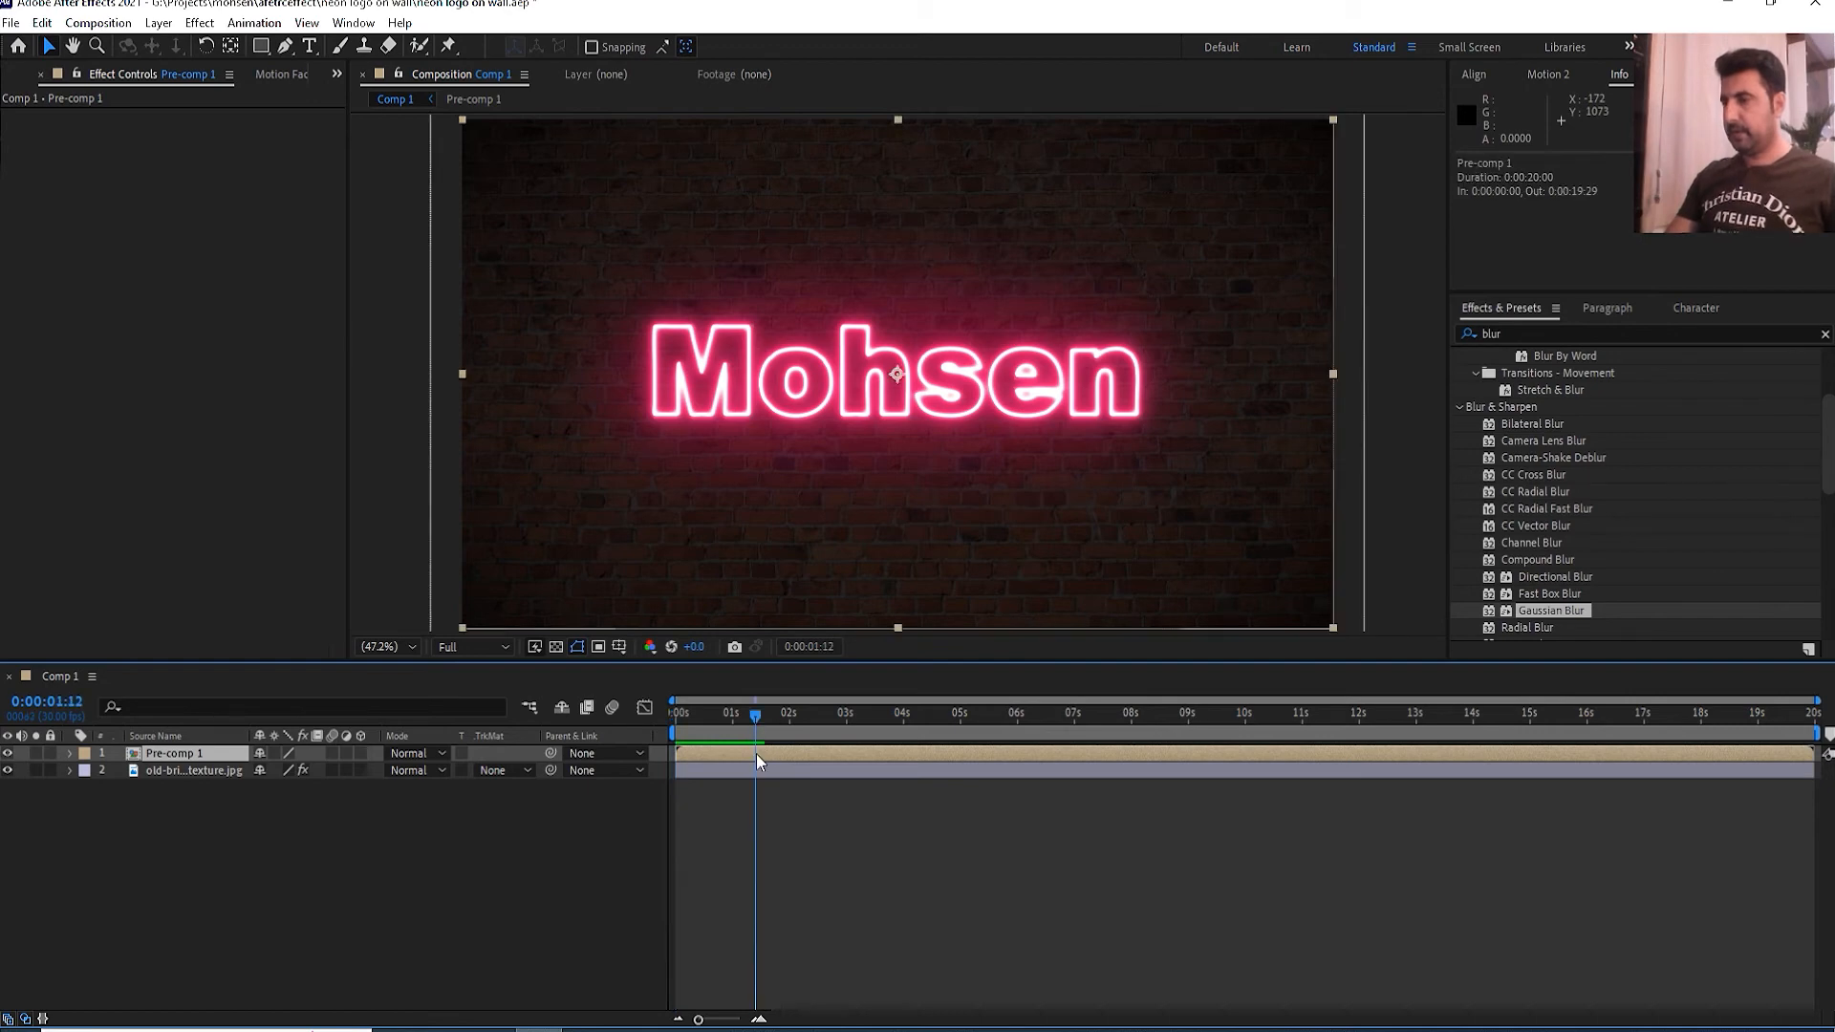
key(ctrl+shift+d)
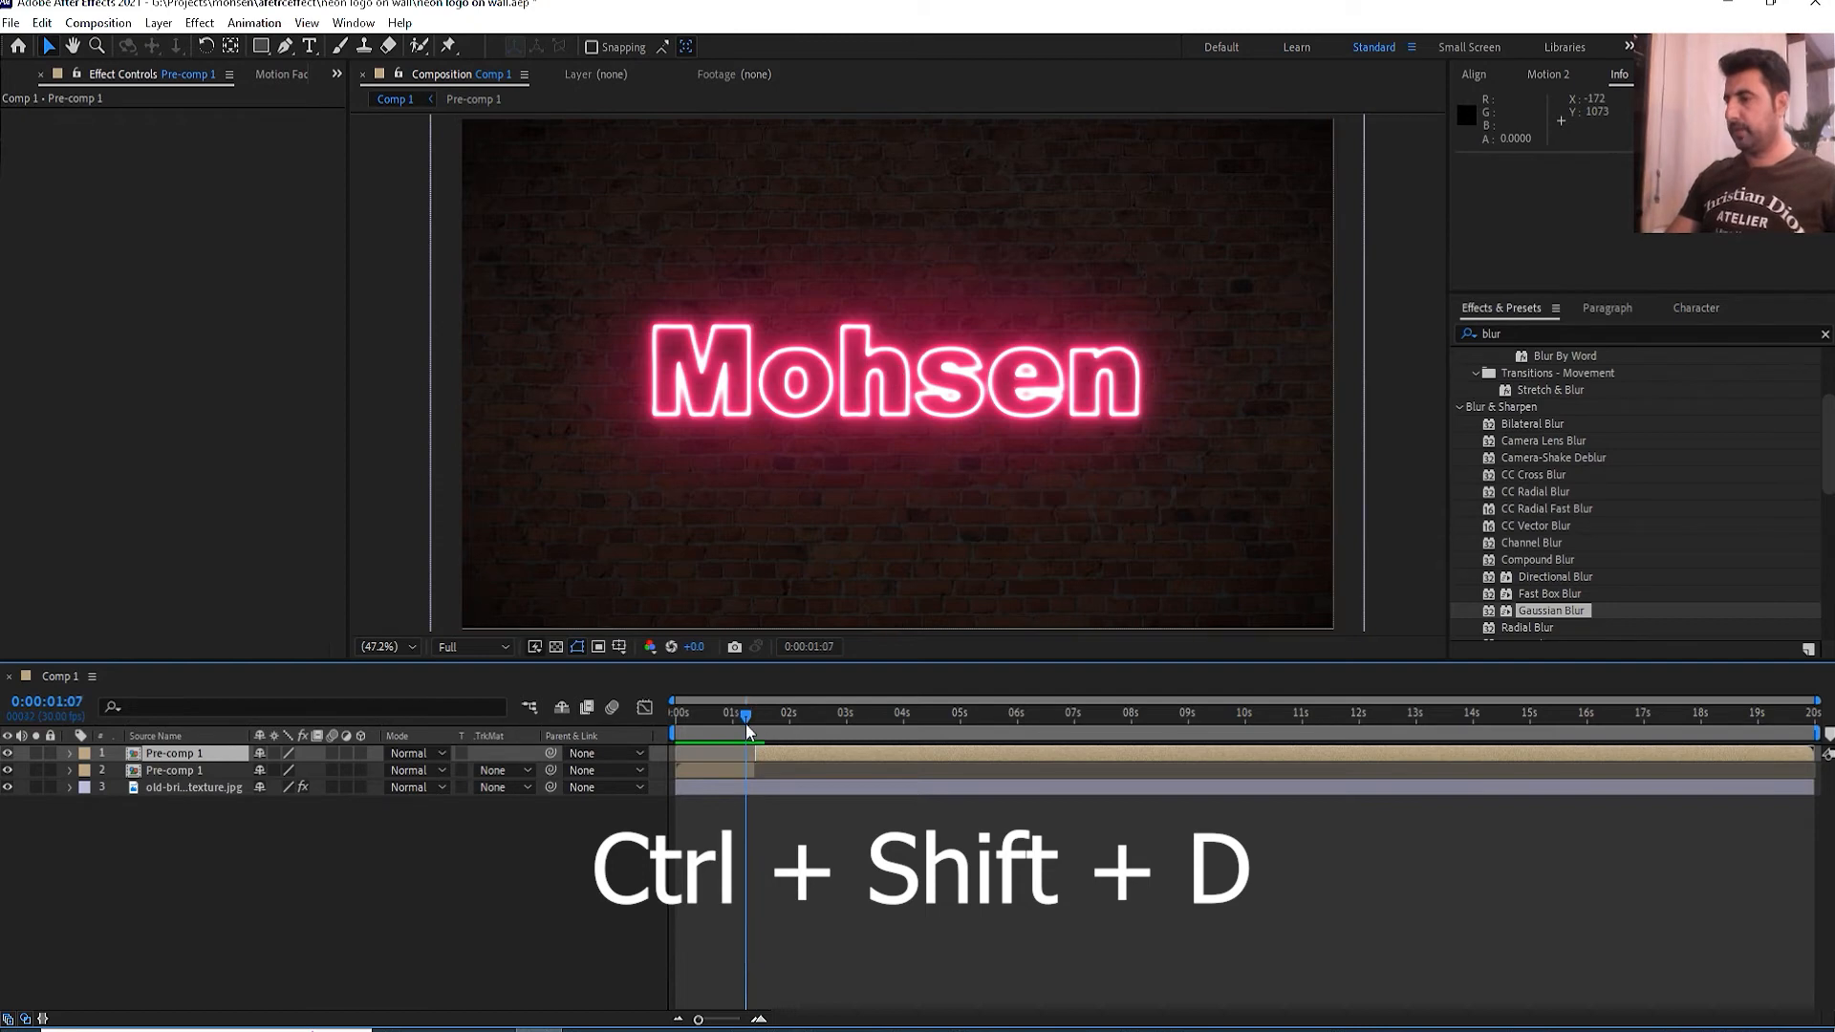
- Apply the Strobe Light effect to the short opening segment of Pre-comp 1
click(734, 773)
click(744, 733)
drag(746, 731, 753, 731)
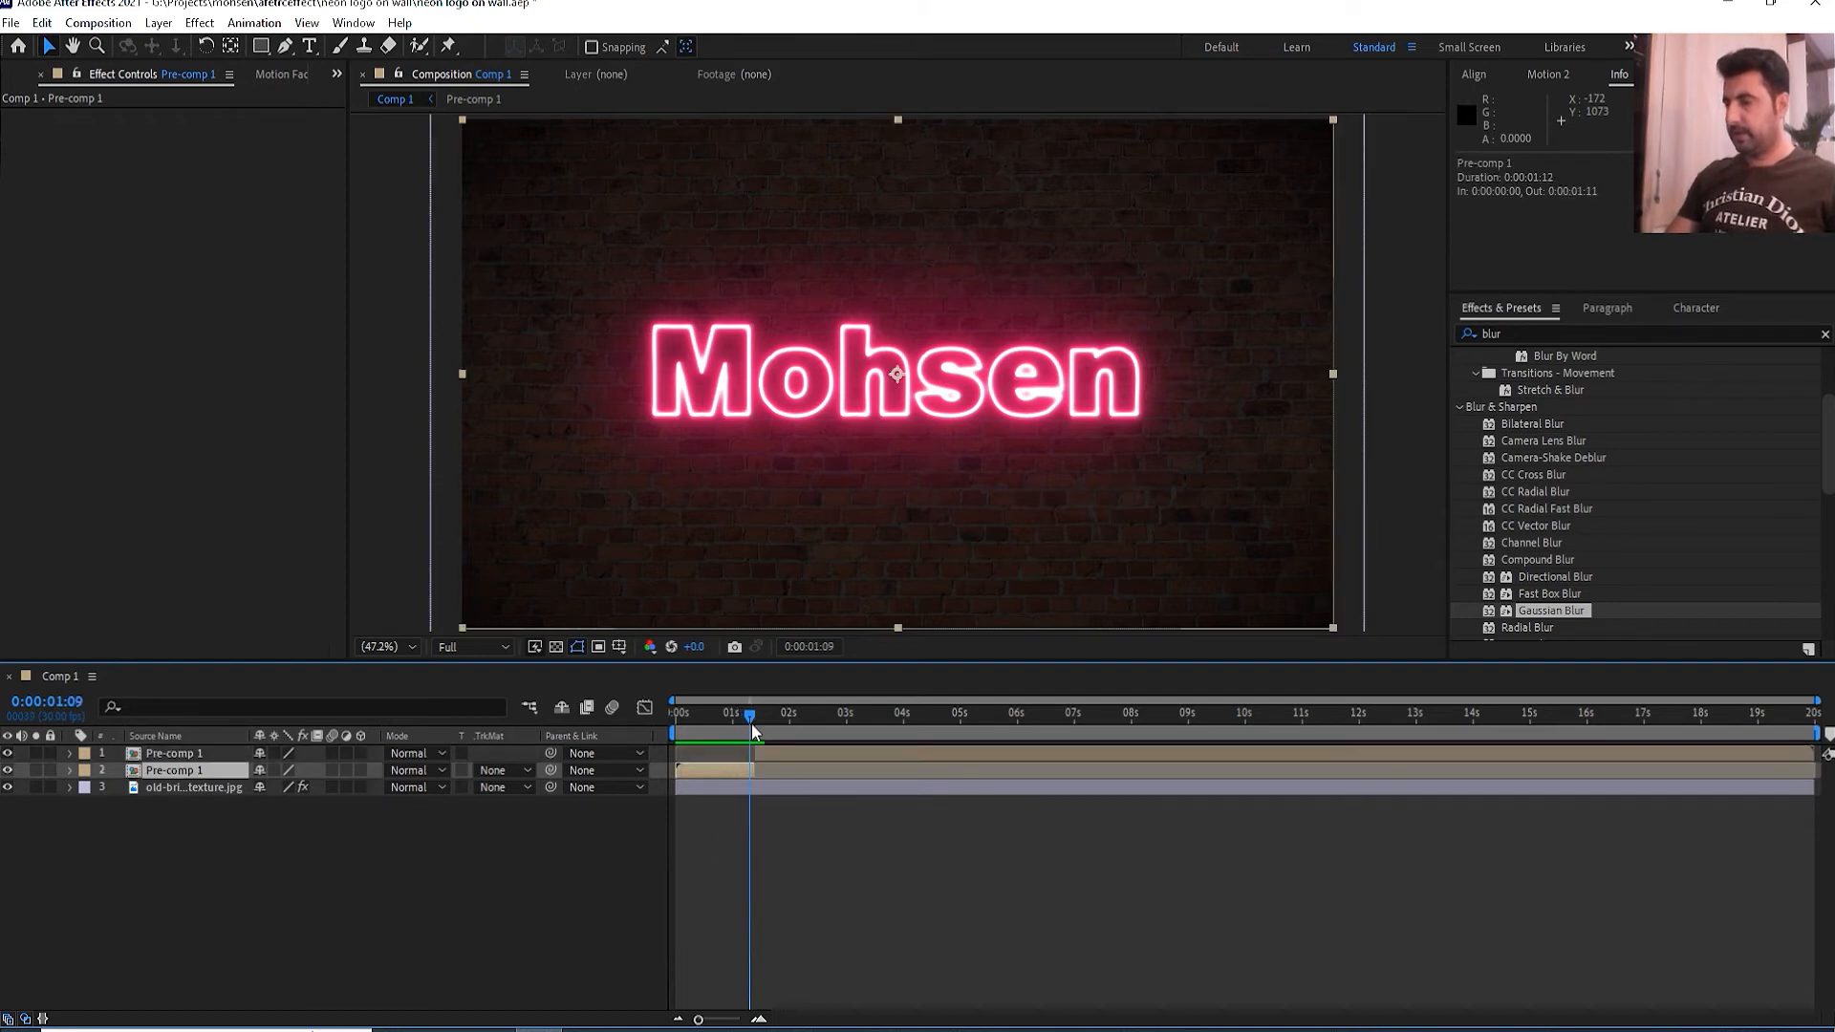
click(1514, 333)
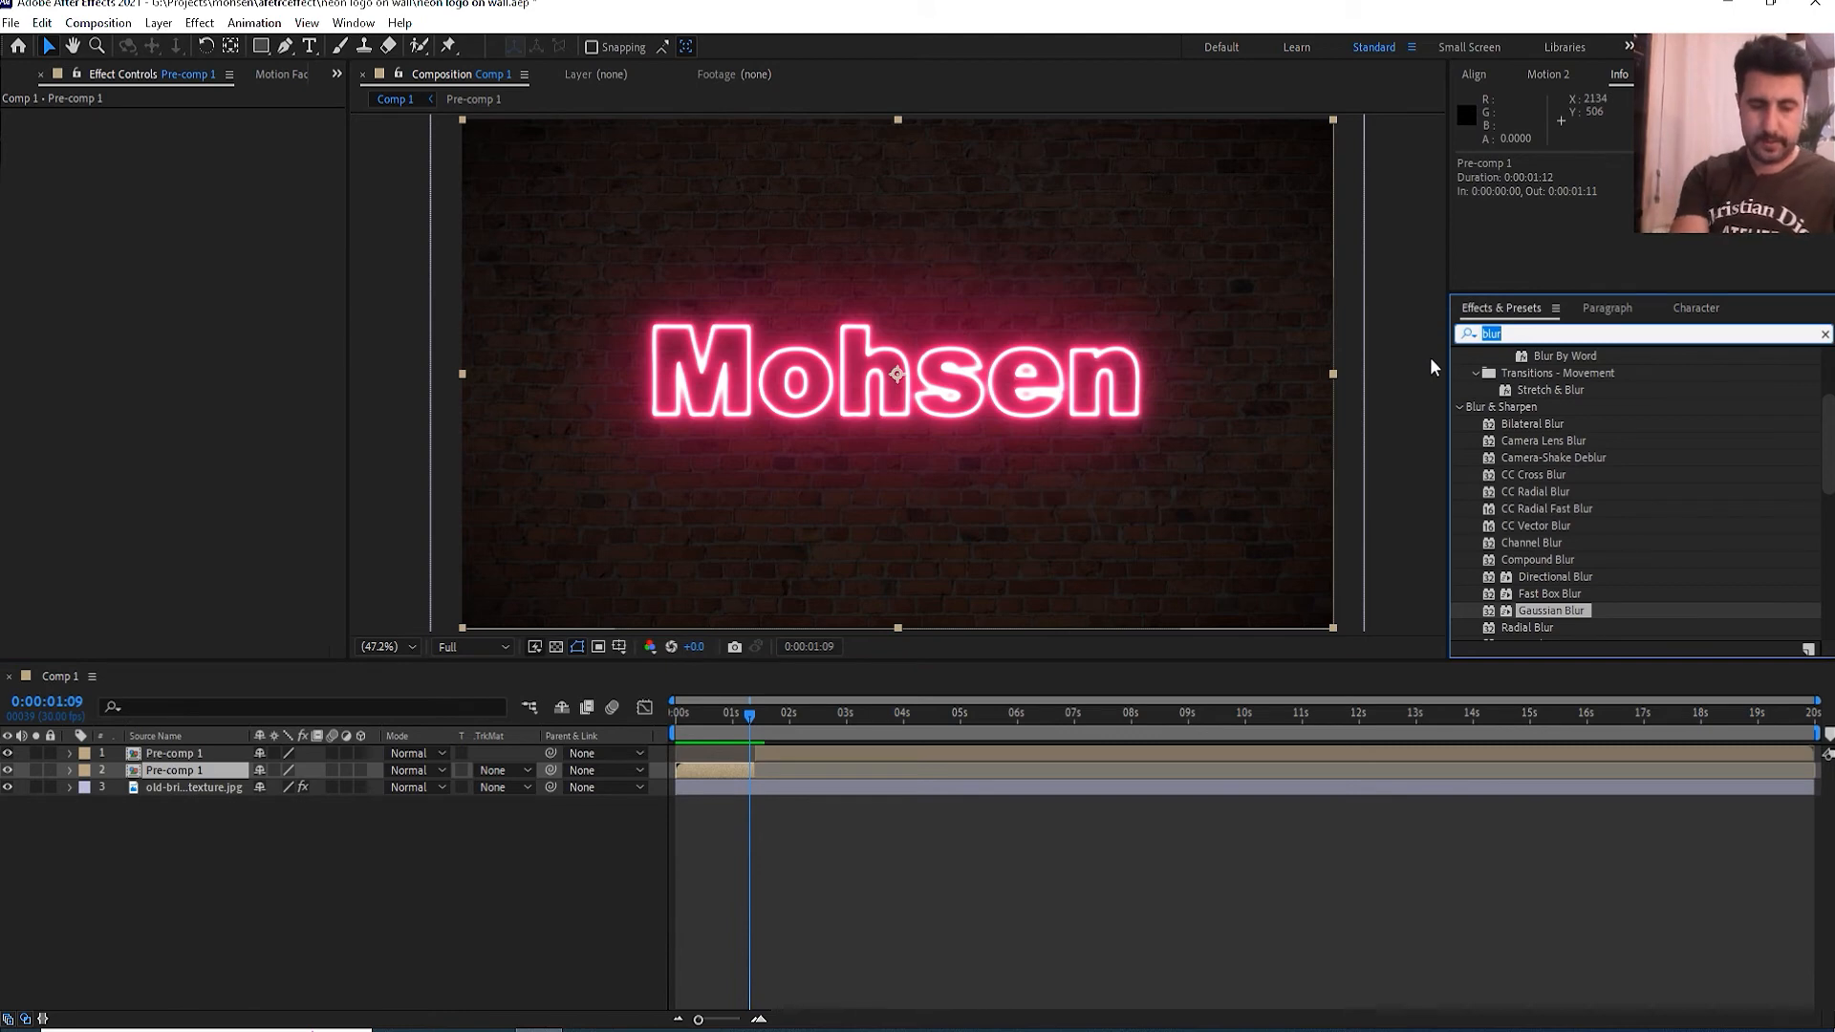
text(stro)
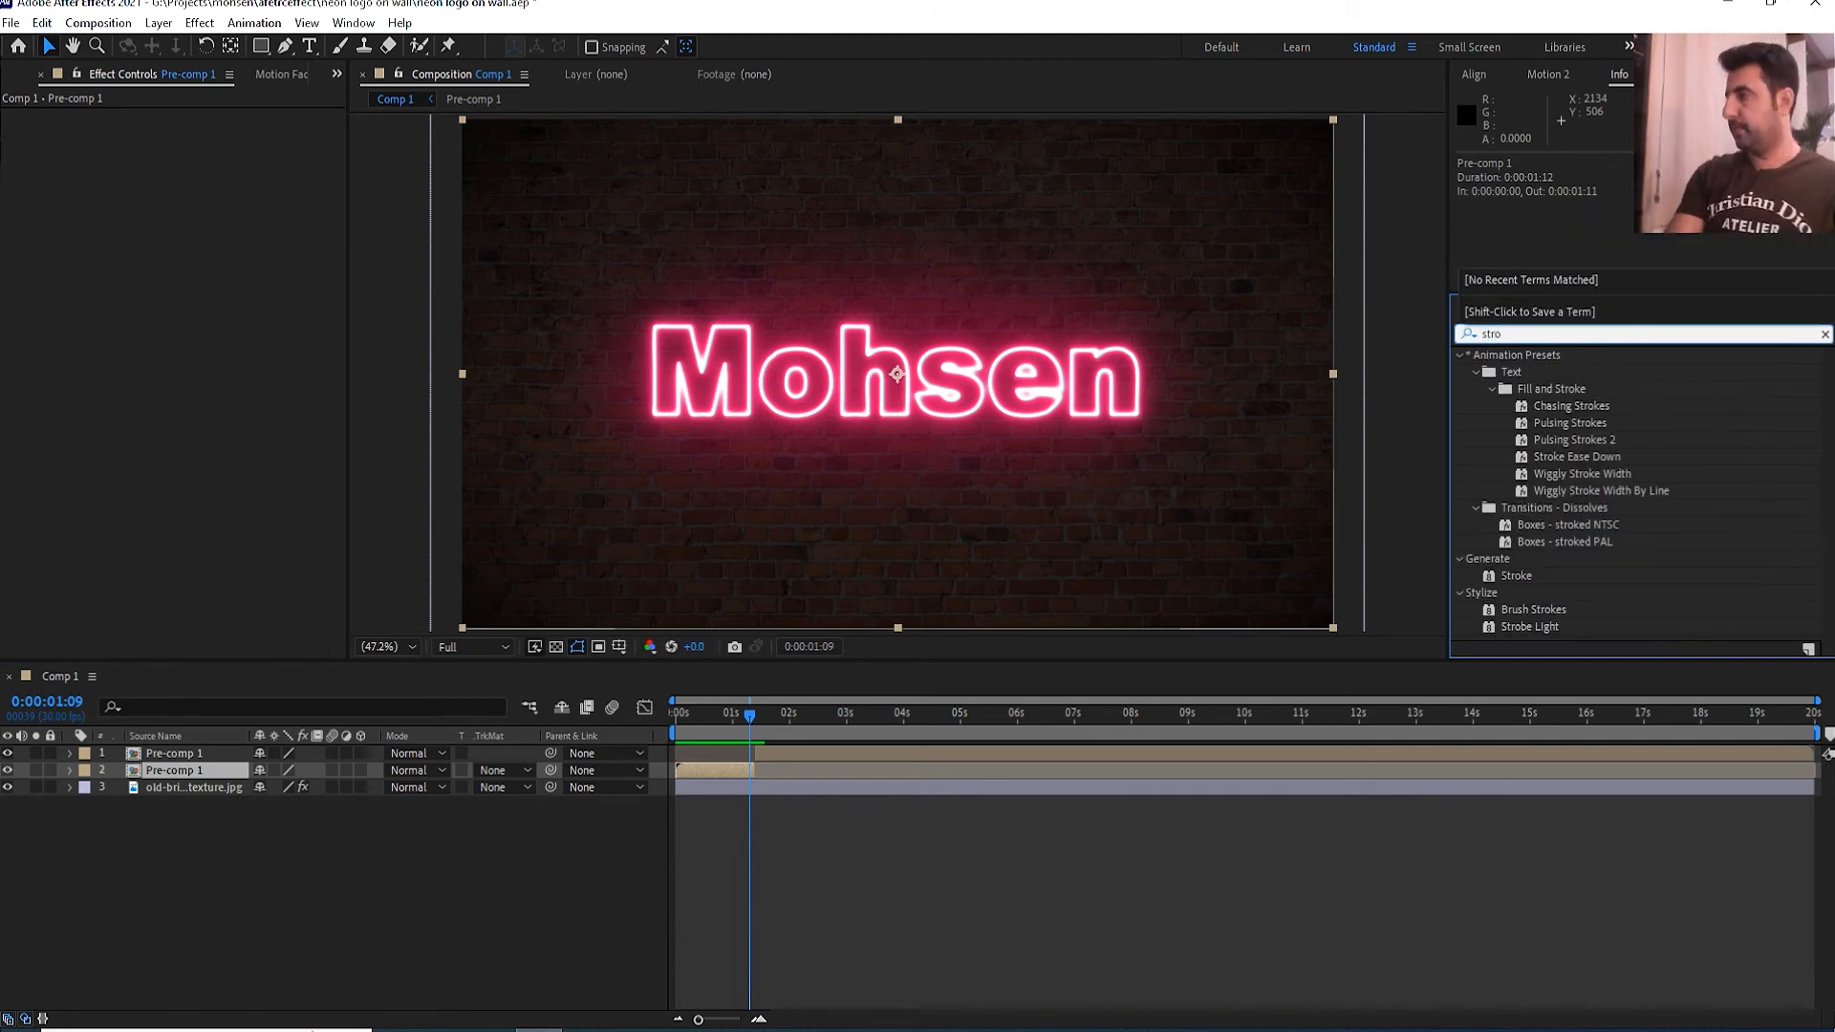
text(b)
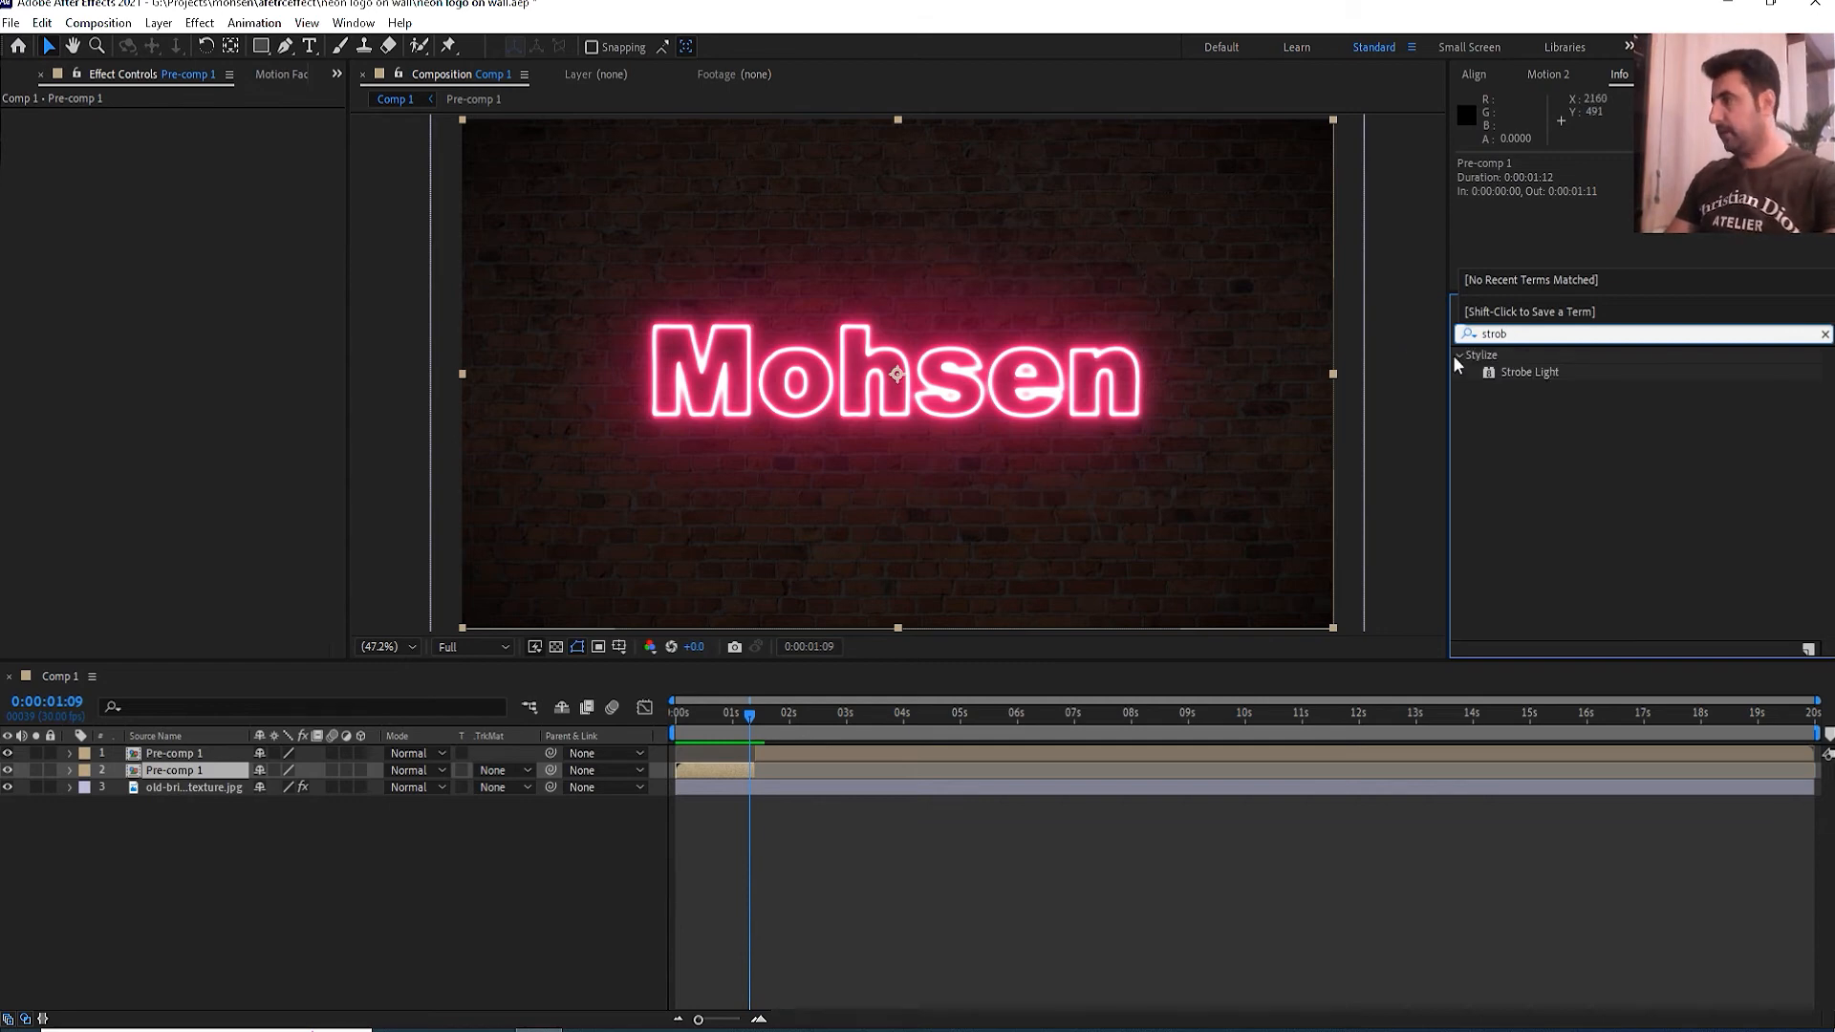
drag(1533, 375, 719, 715)
- Set the Strobe Light's Strobe option to Makes Layer Transparent and Blend With Original to 10%
click(703, 728)
click(247, 216)
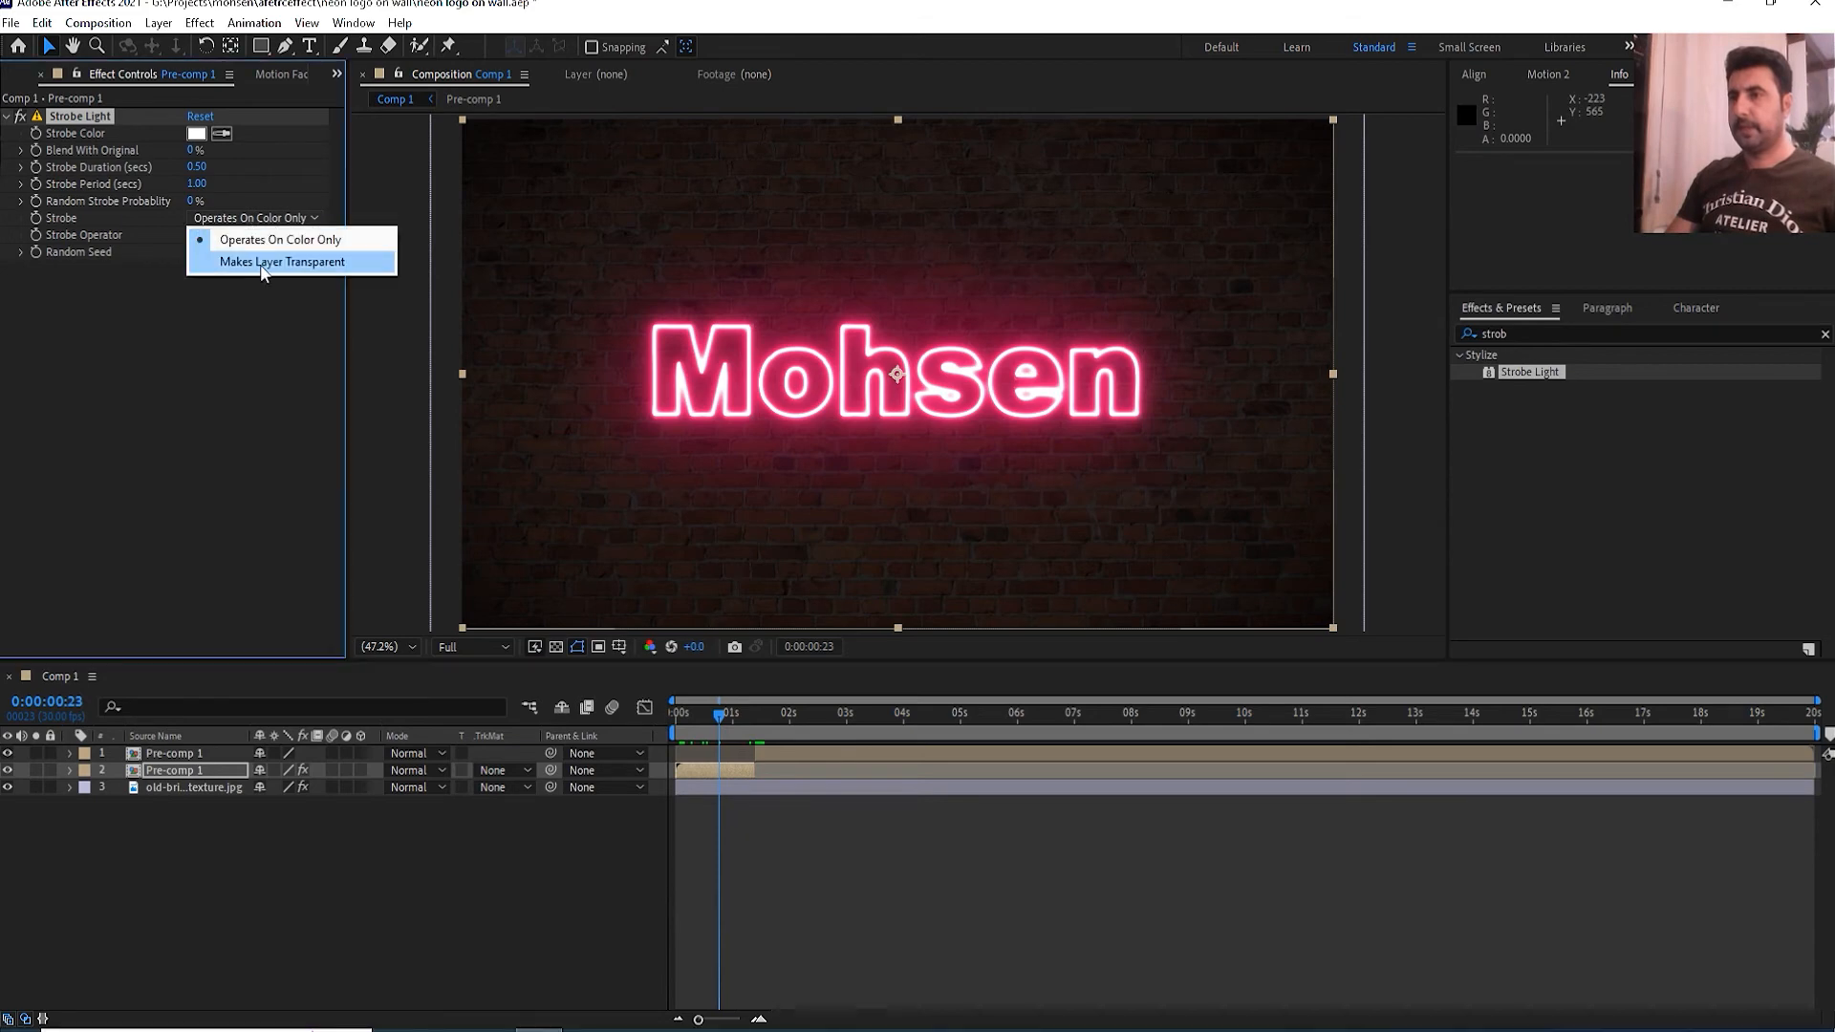
click(261, 261)
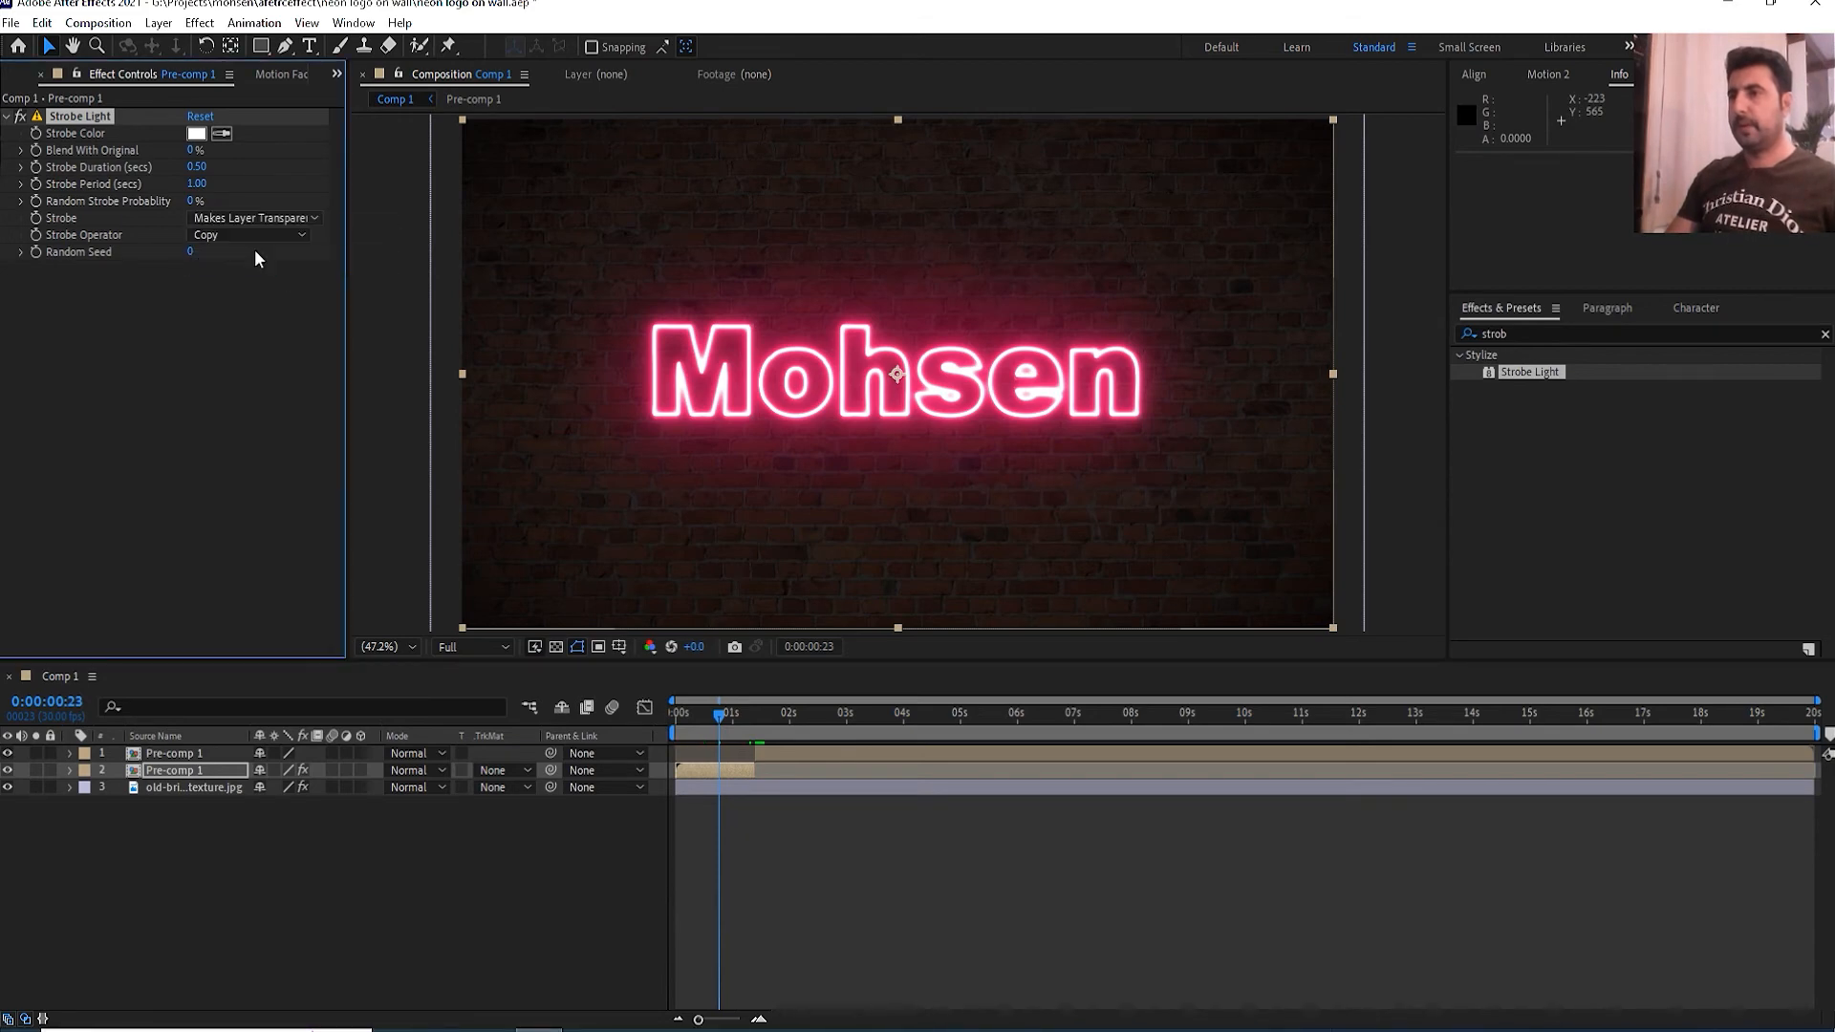
drag(209, 158, 213, 158)
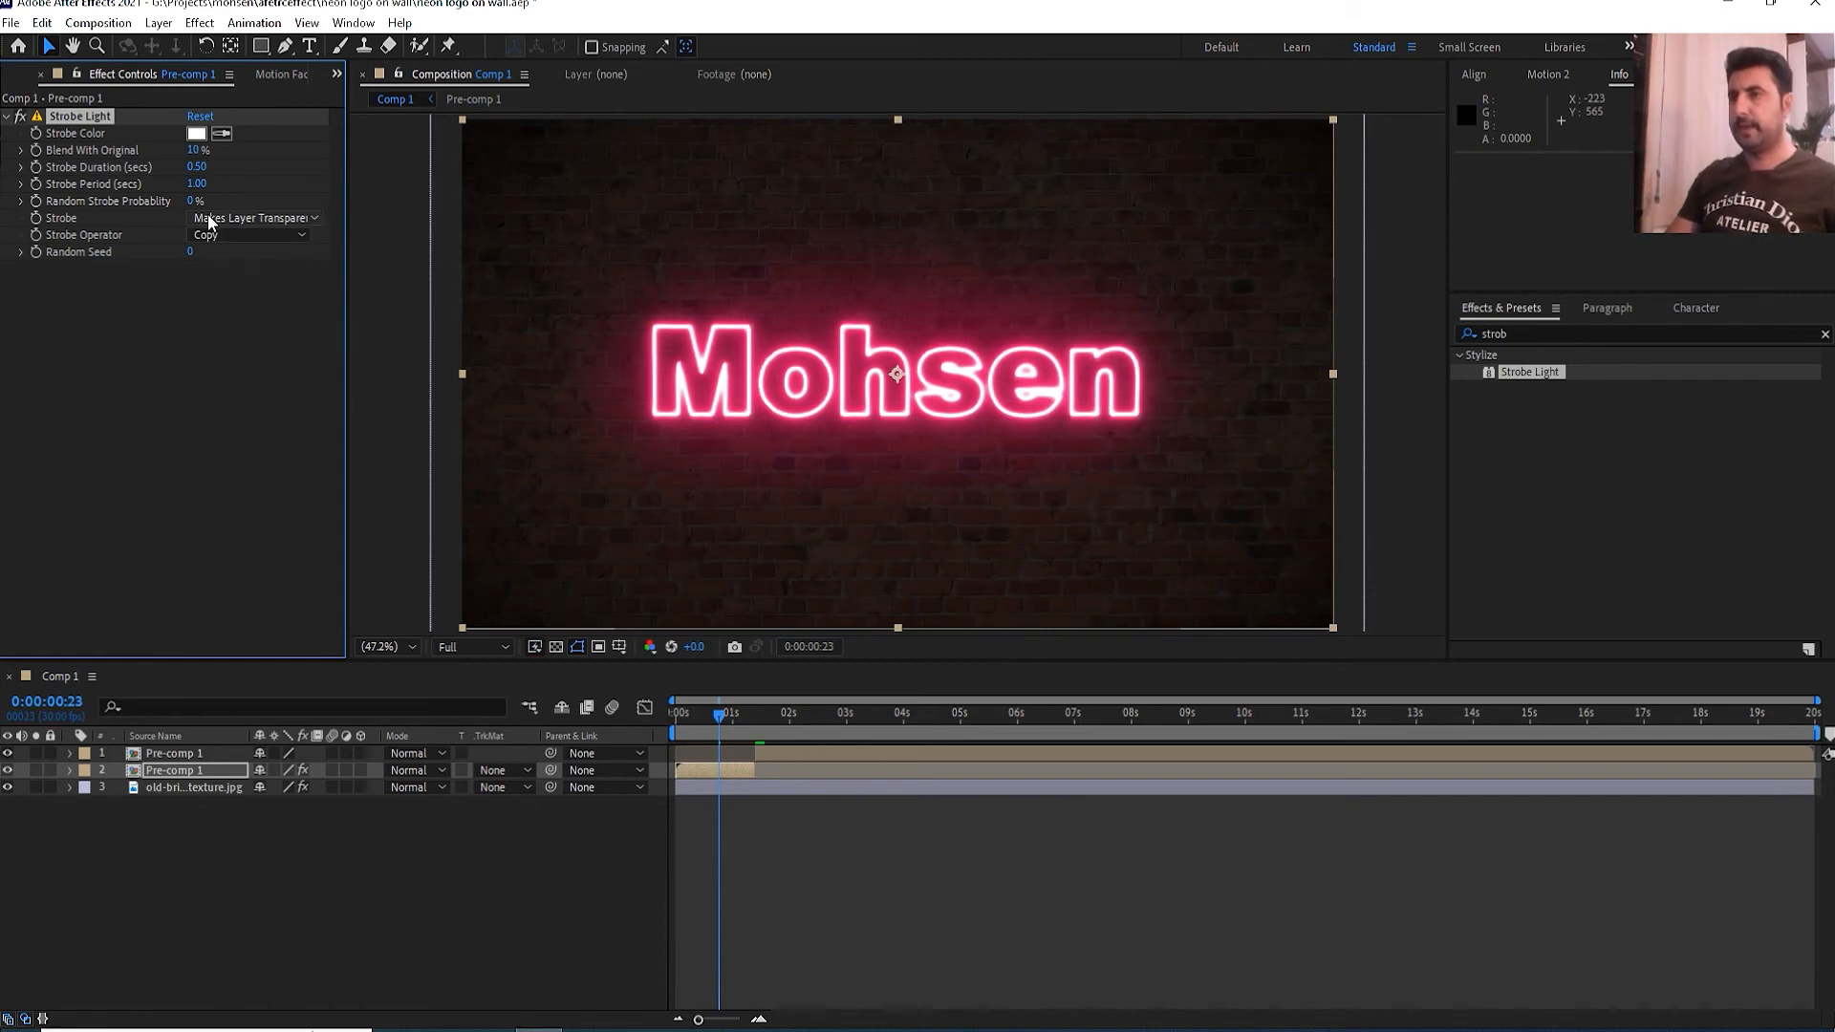
- Set Strobe Duration to 0.07 seconds, Strobe Period to 0.14 seconds and Random Strobe Probability to 31%
click(197, 167)
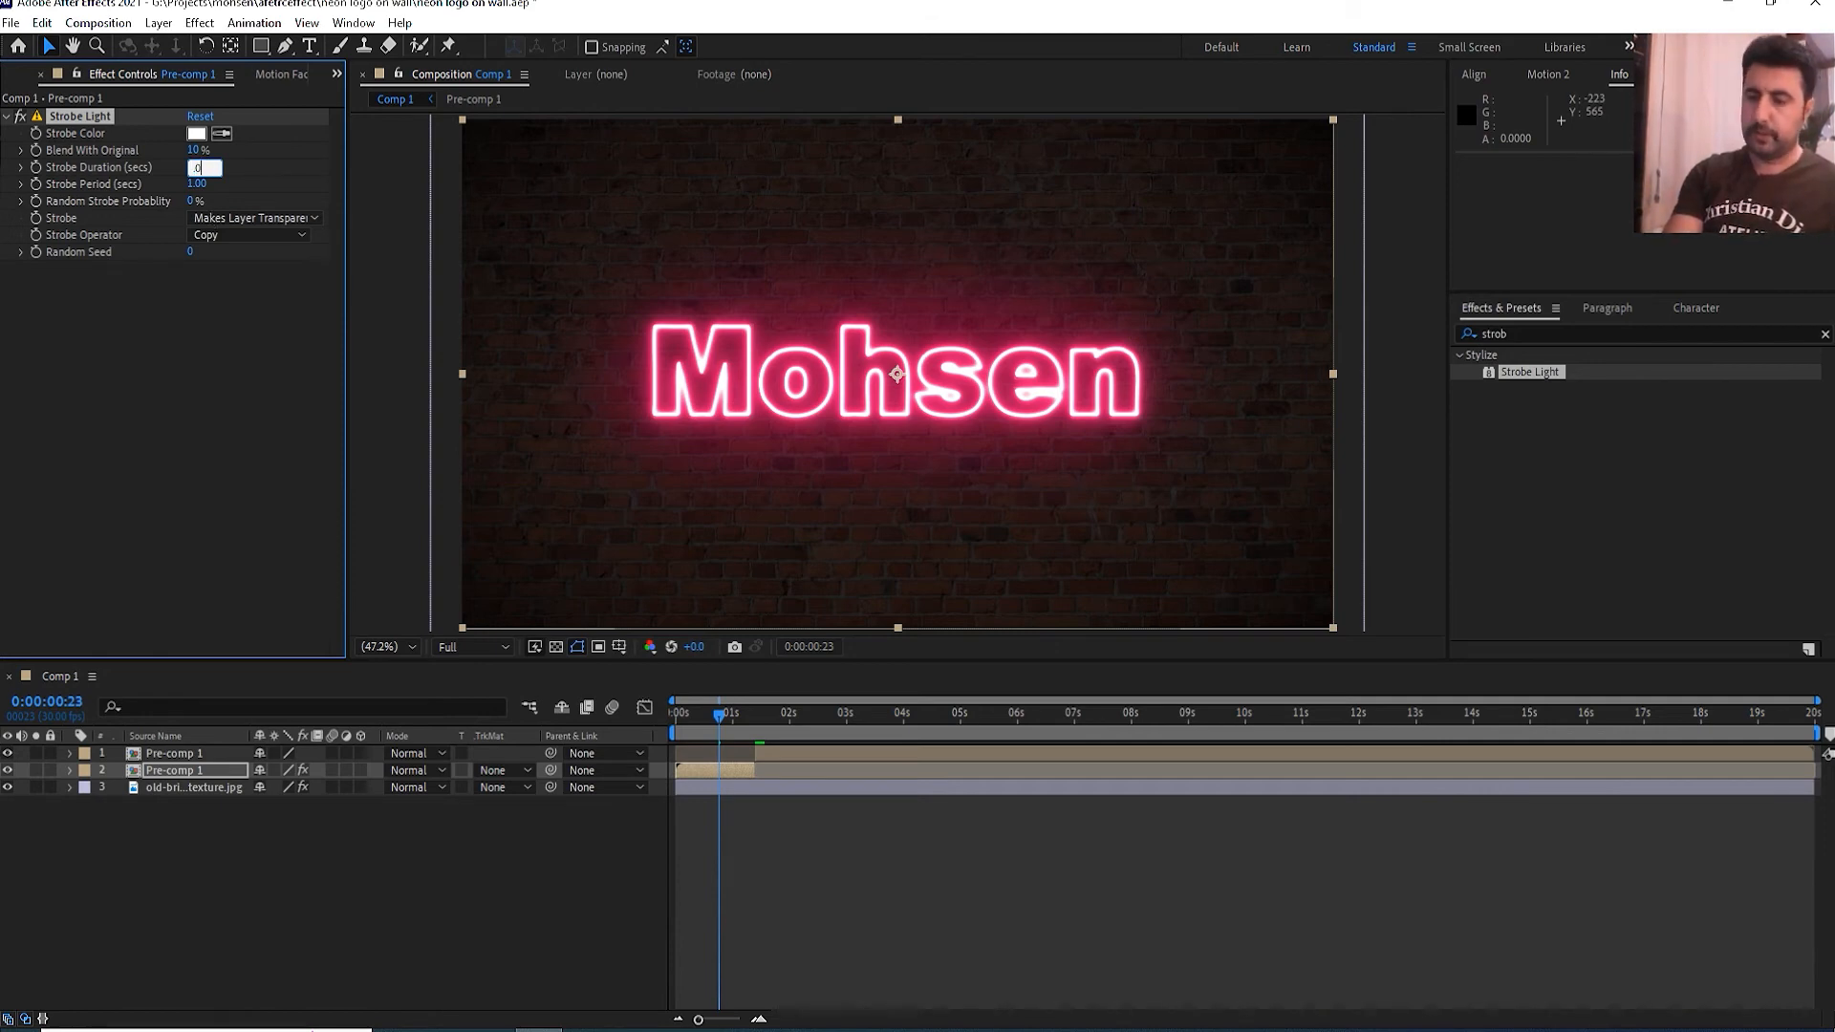
click(201, 183)
key(BackSpace)
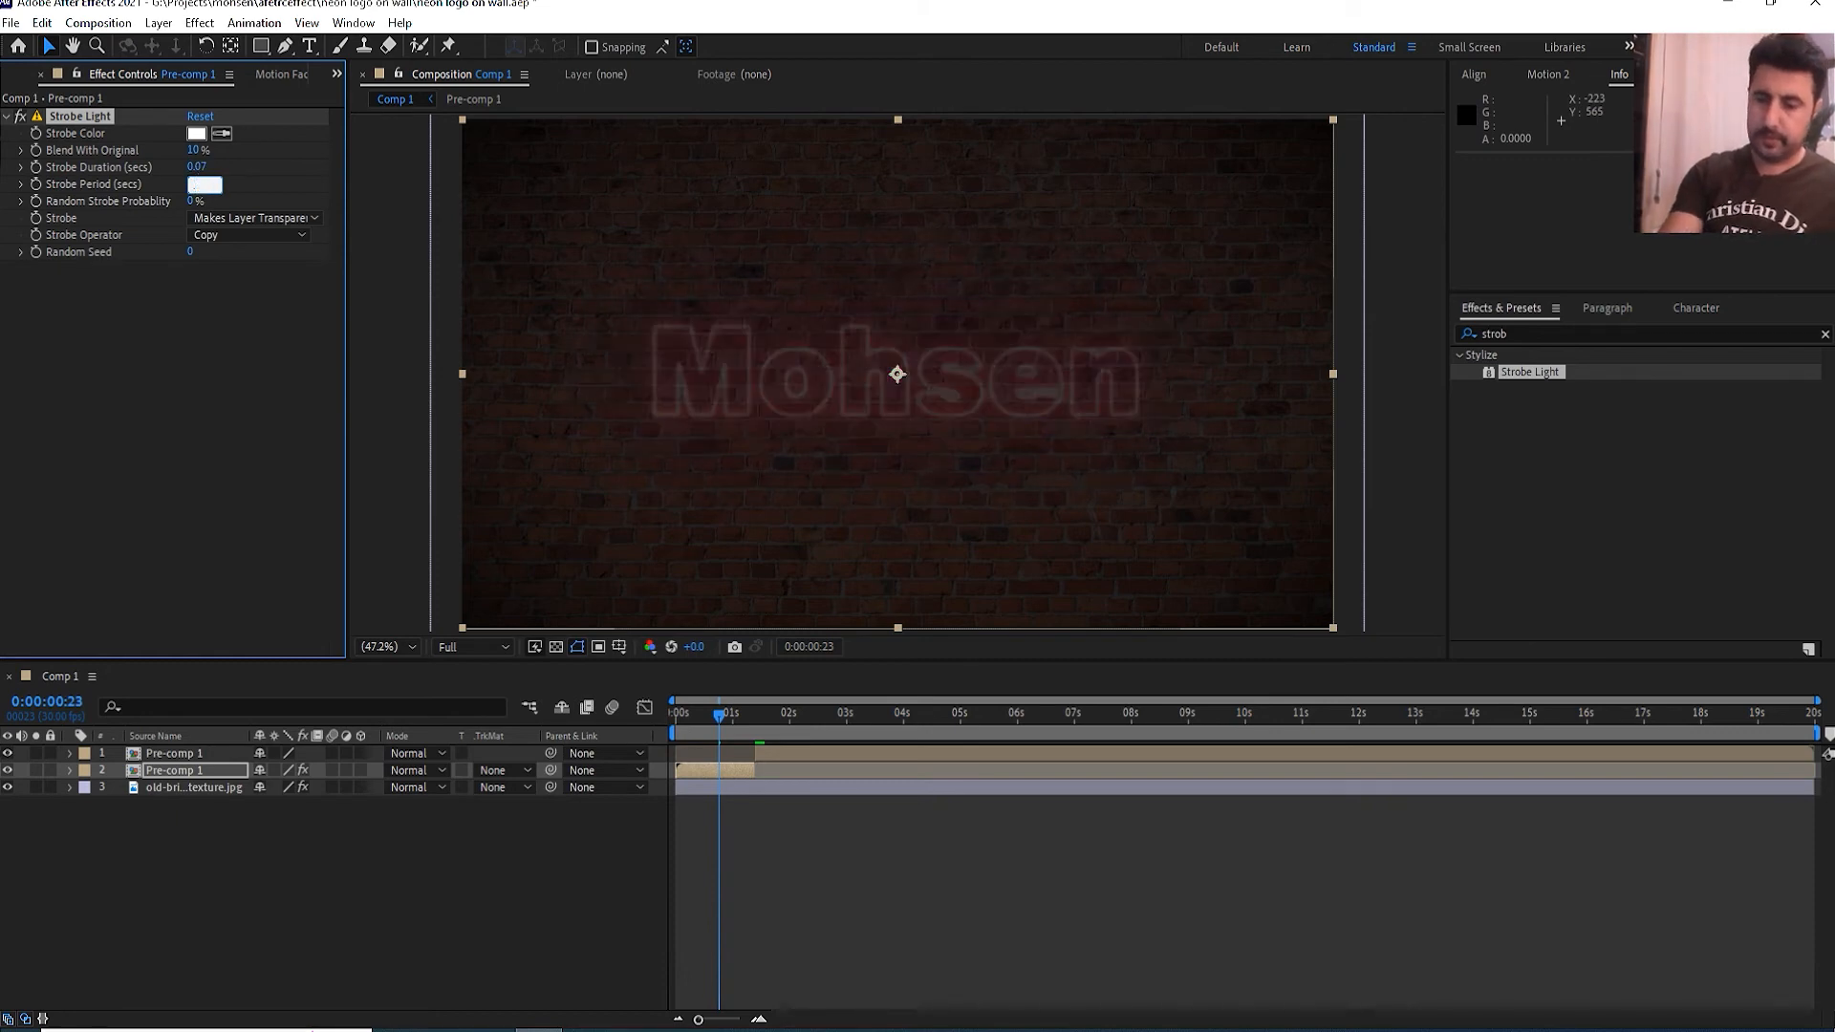
click(219, 374)
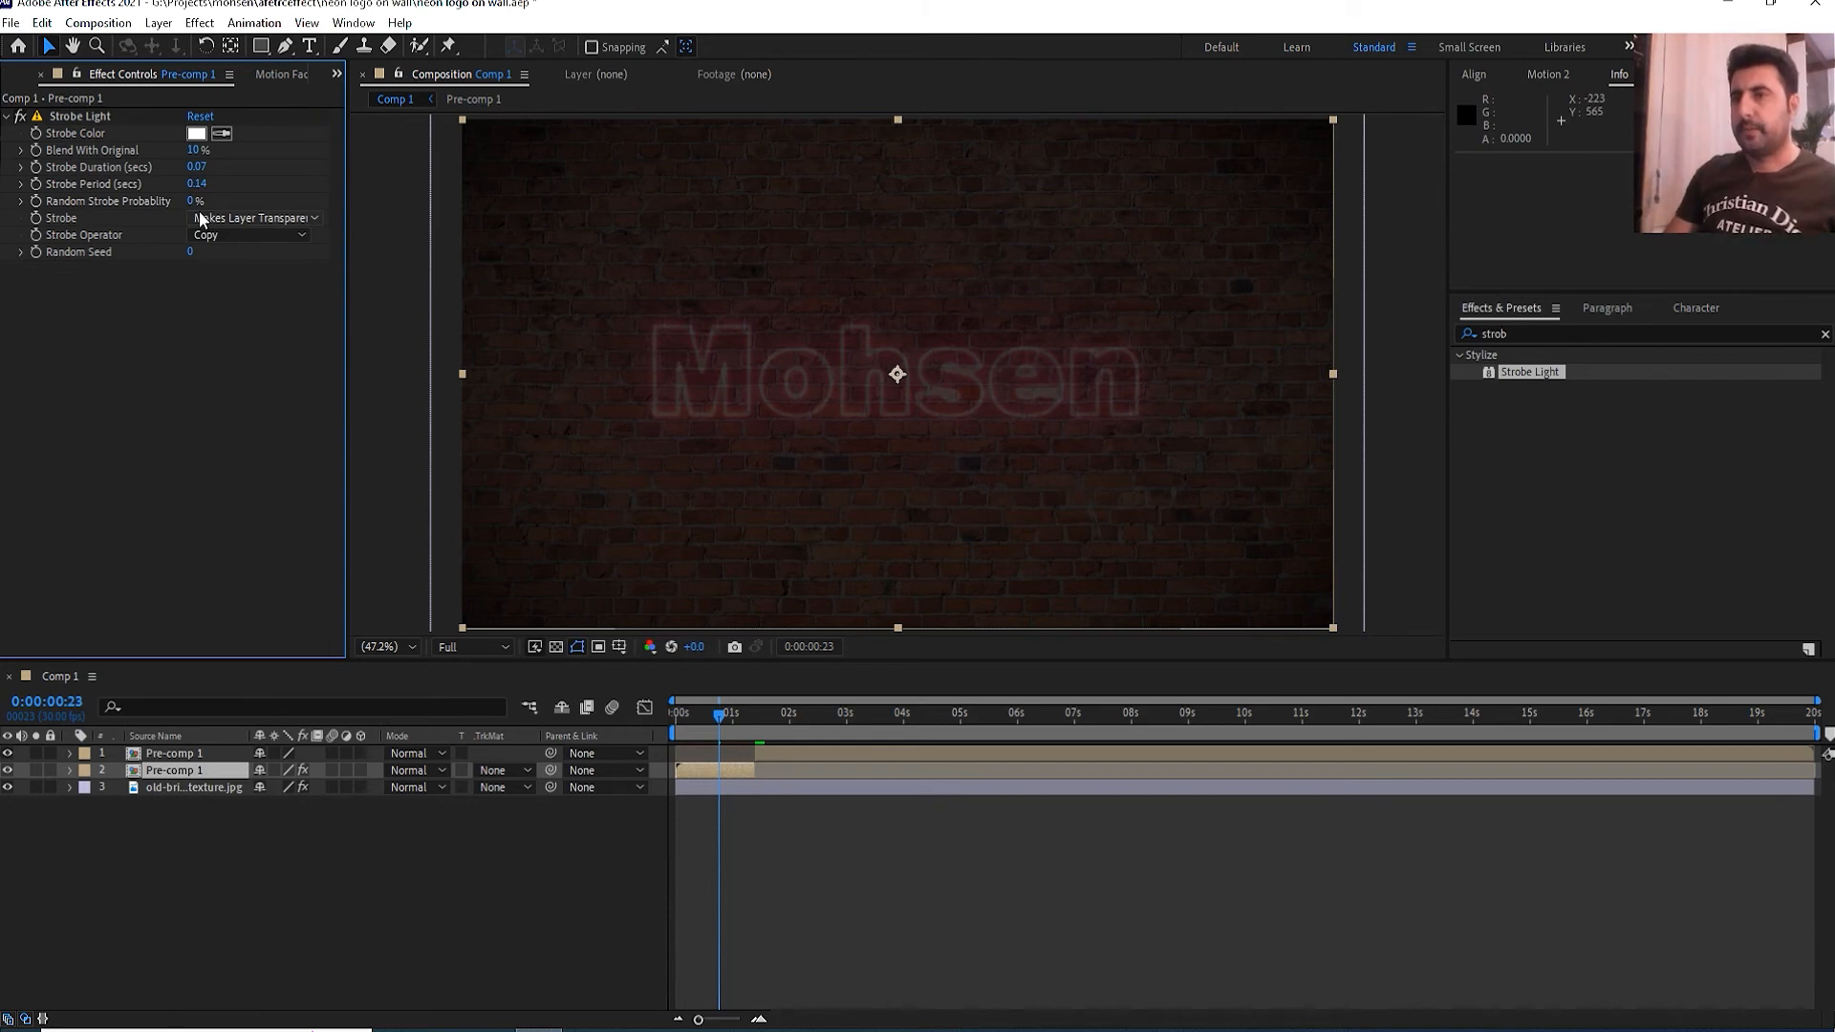
drag(192, 200, 226, 208)
- Play Comp 1 from its start to examine the strobe effect on the neon text
drag(724, 710, 639, 750)
key(space)
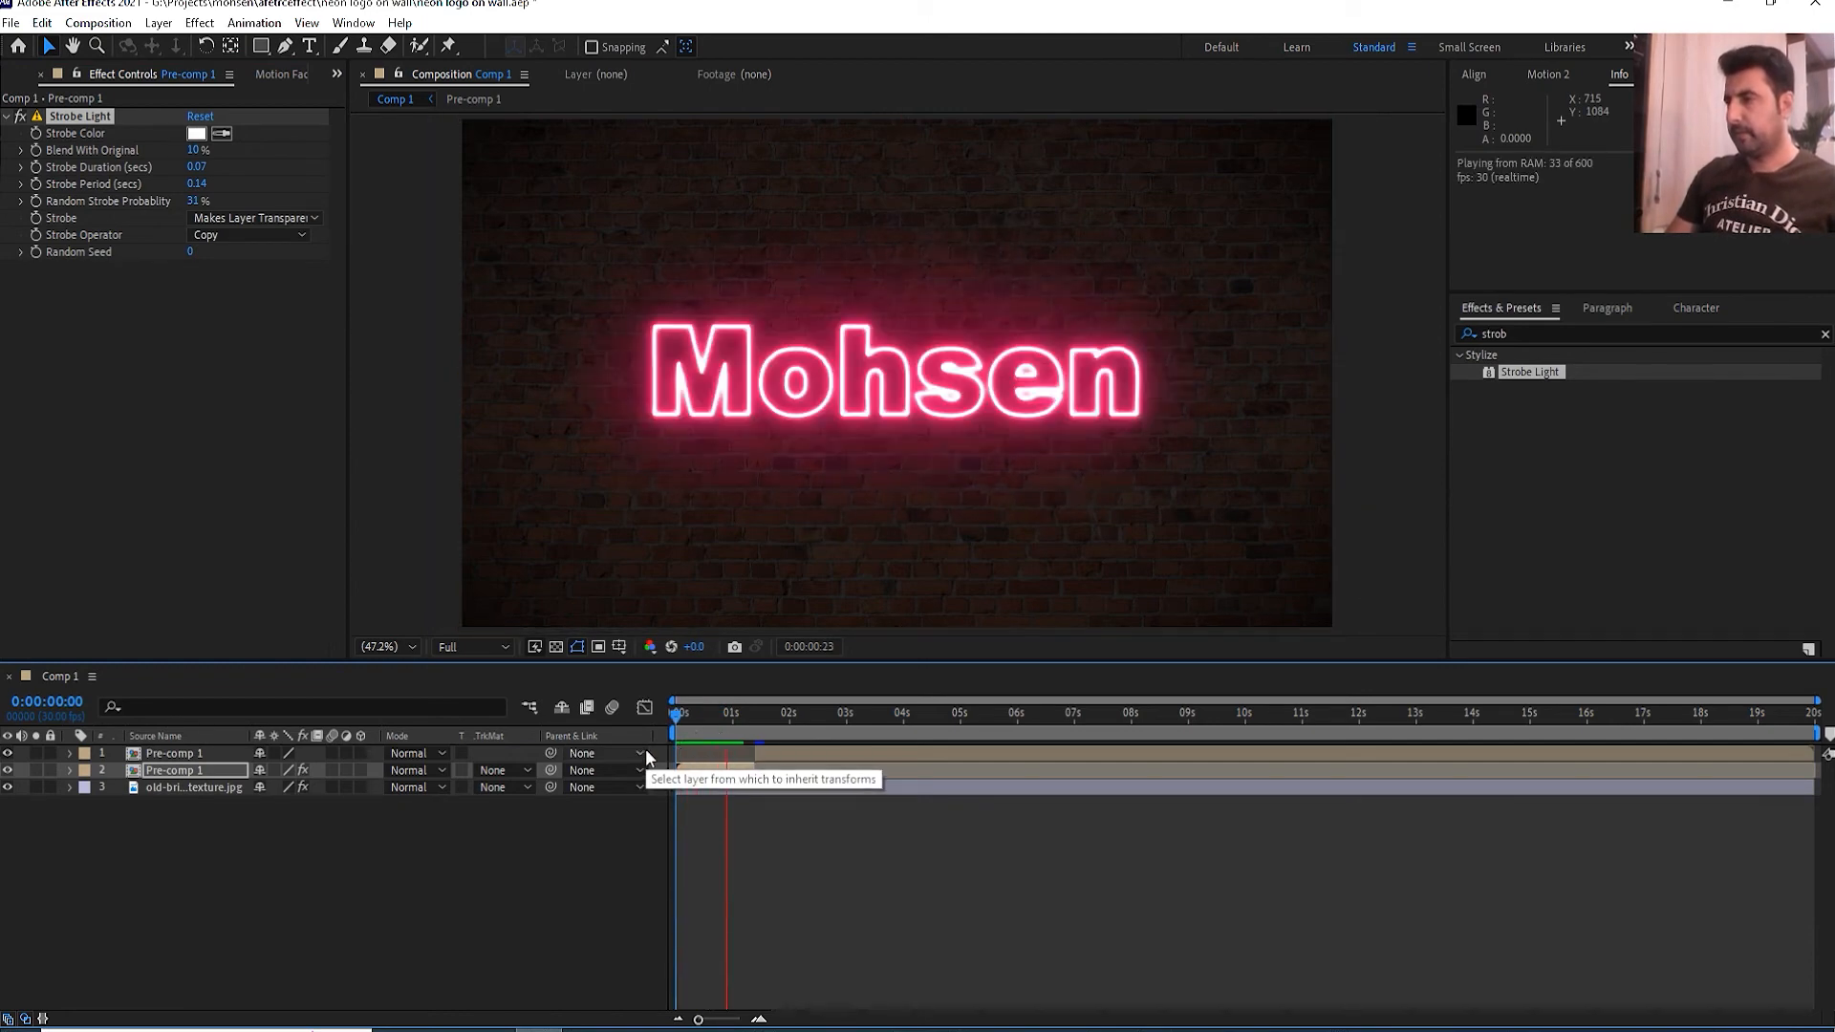
key(space)
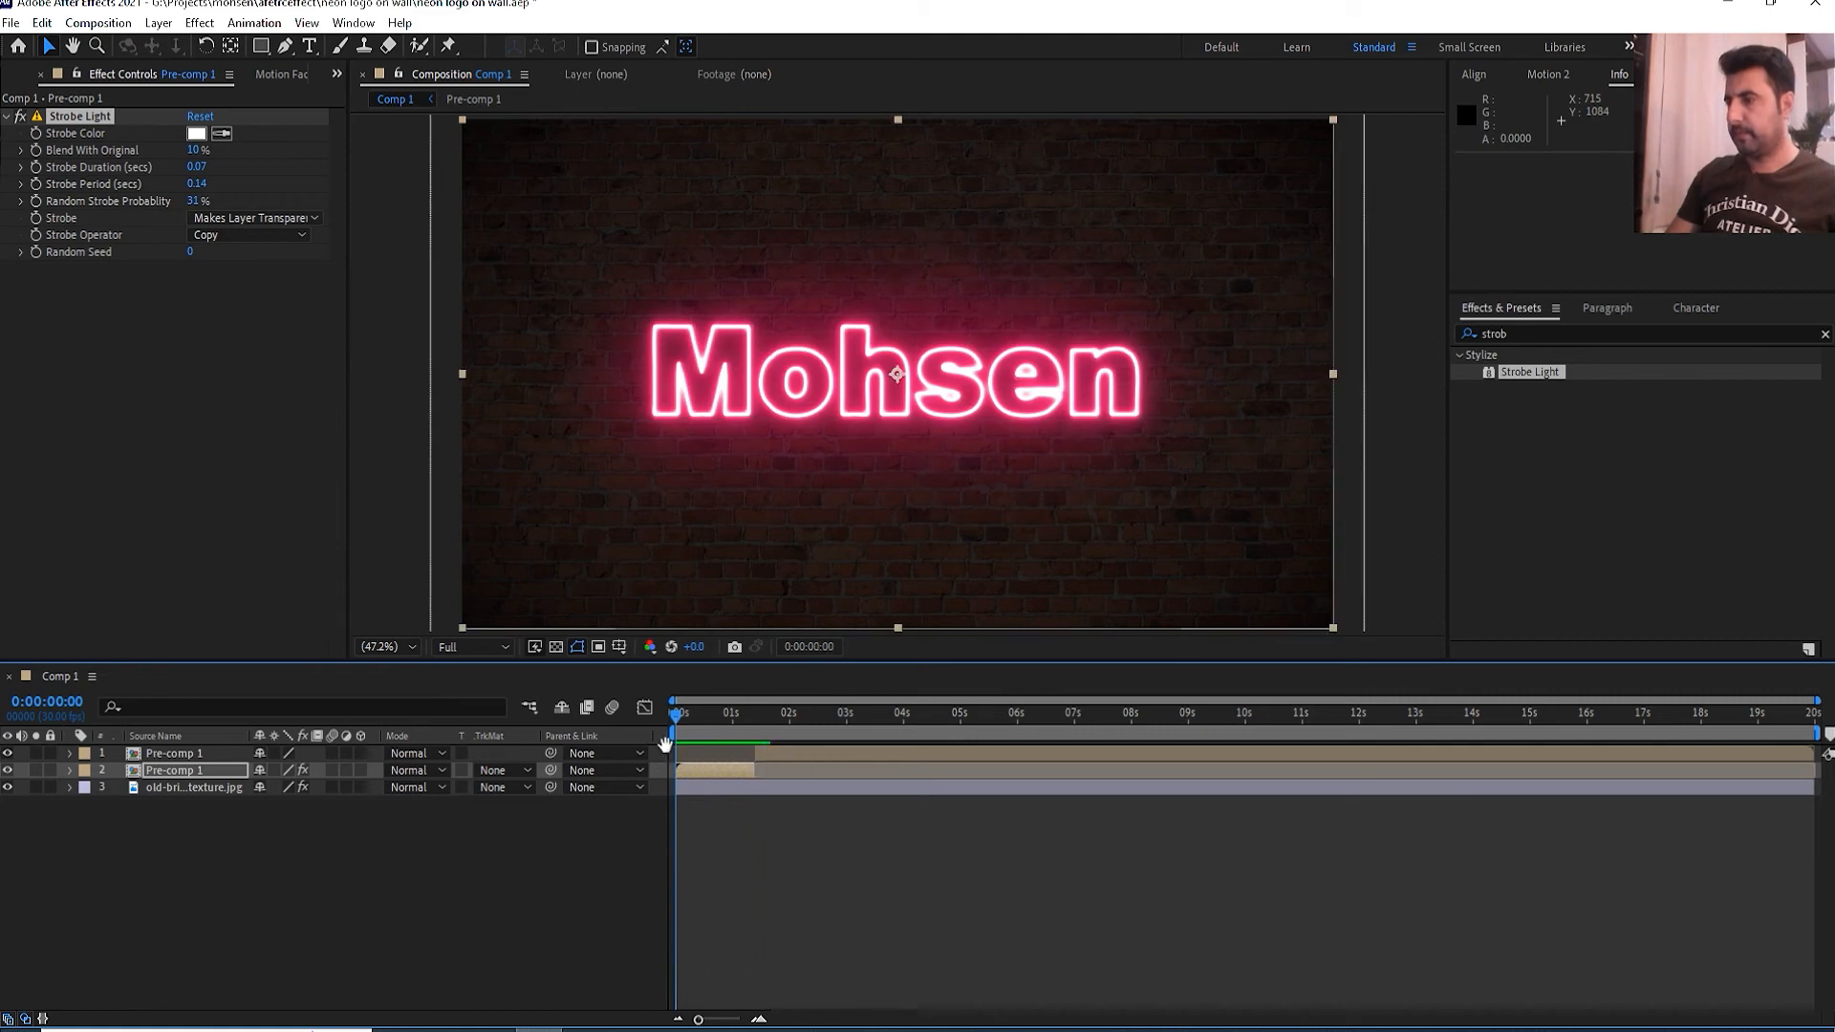
key(space)
key(space)
- Add the Neon Sound Effect mp3 from the project to Comp 1, beneath the brick wall layer
key(ctrl+0)
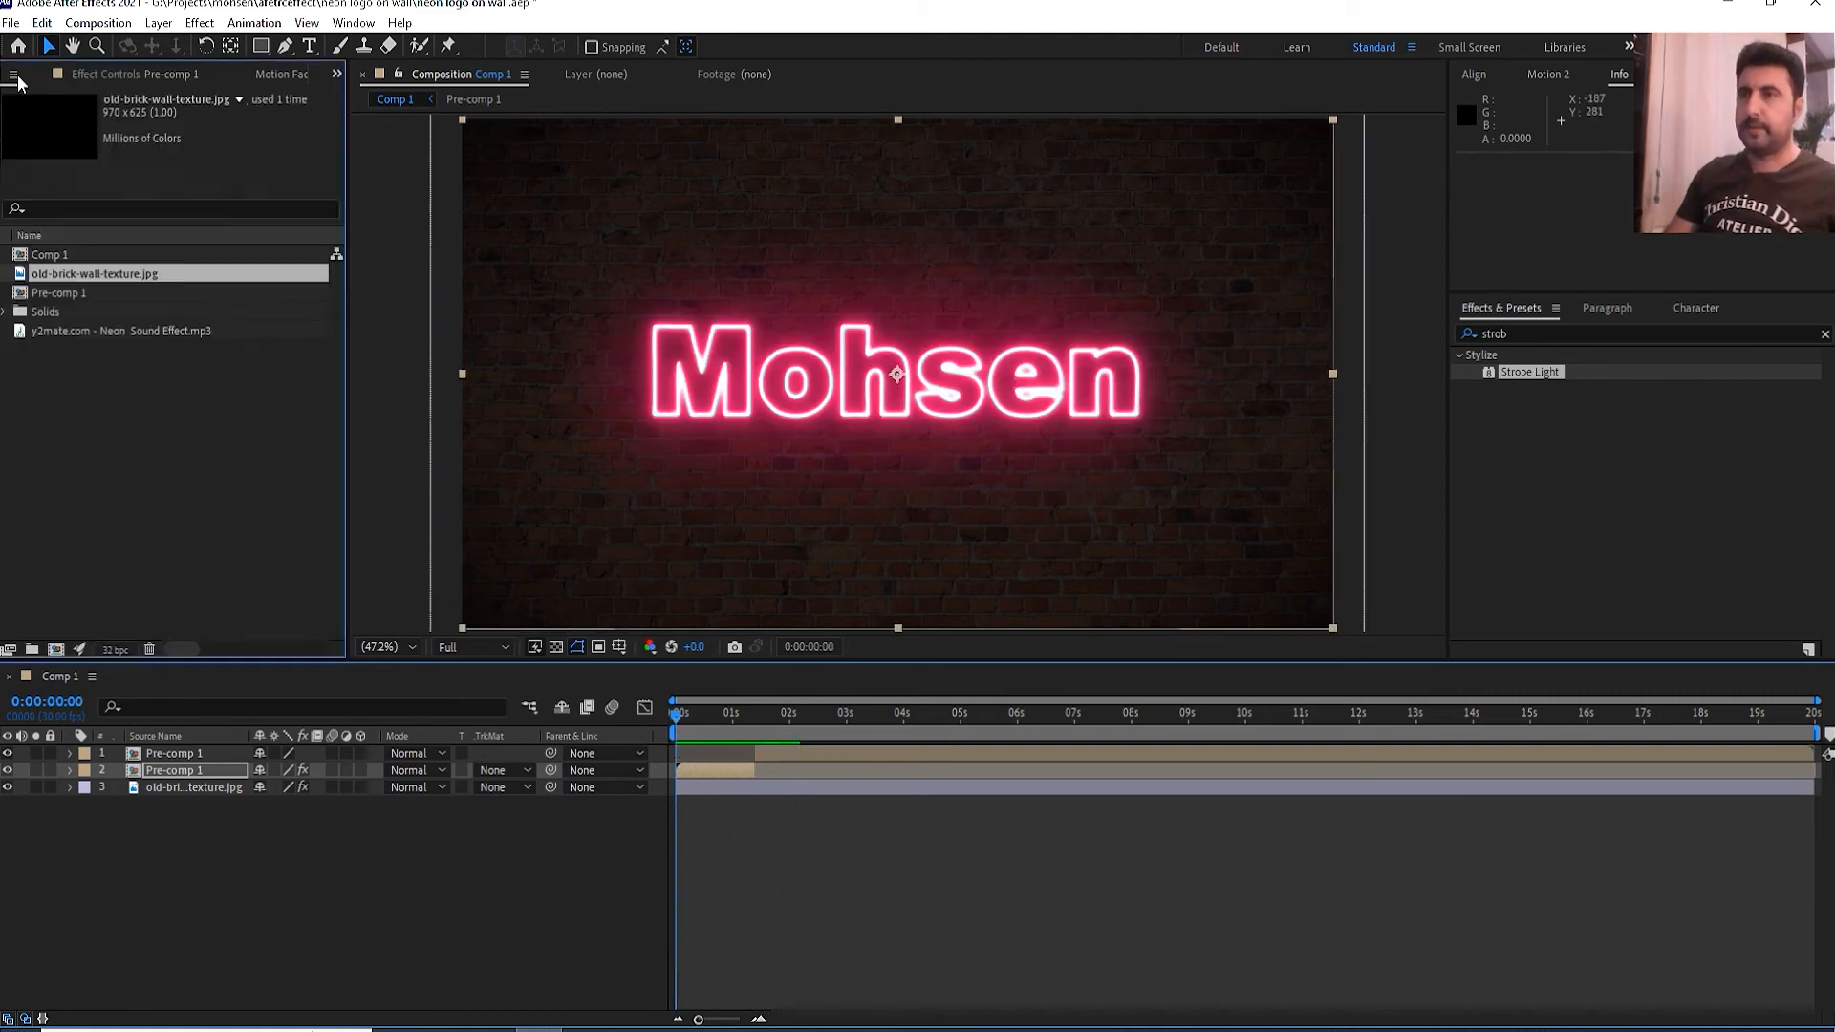
double_click(114, 329)
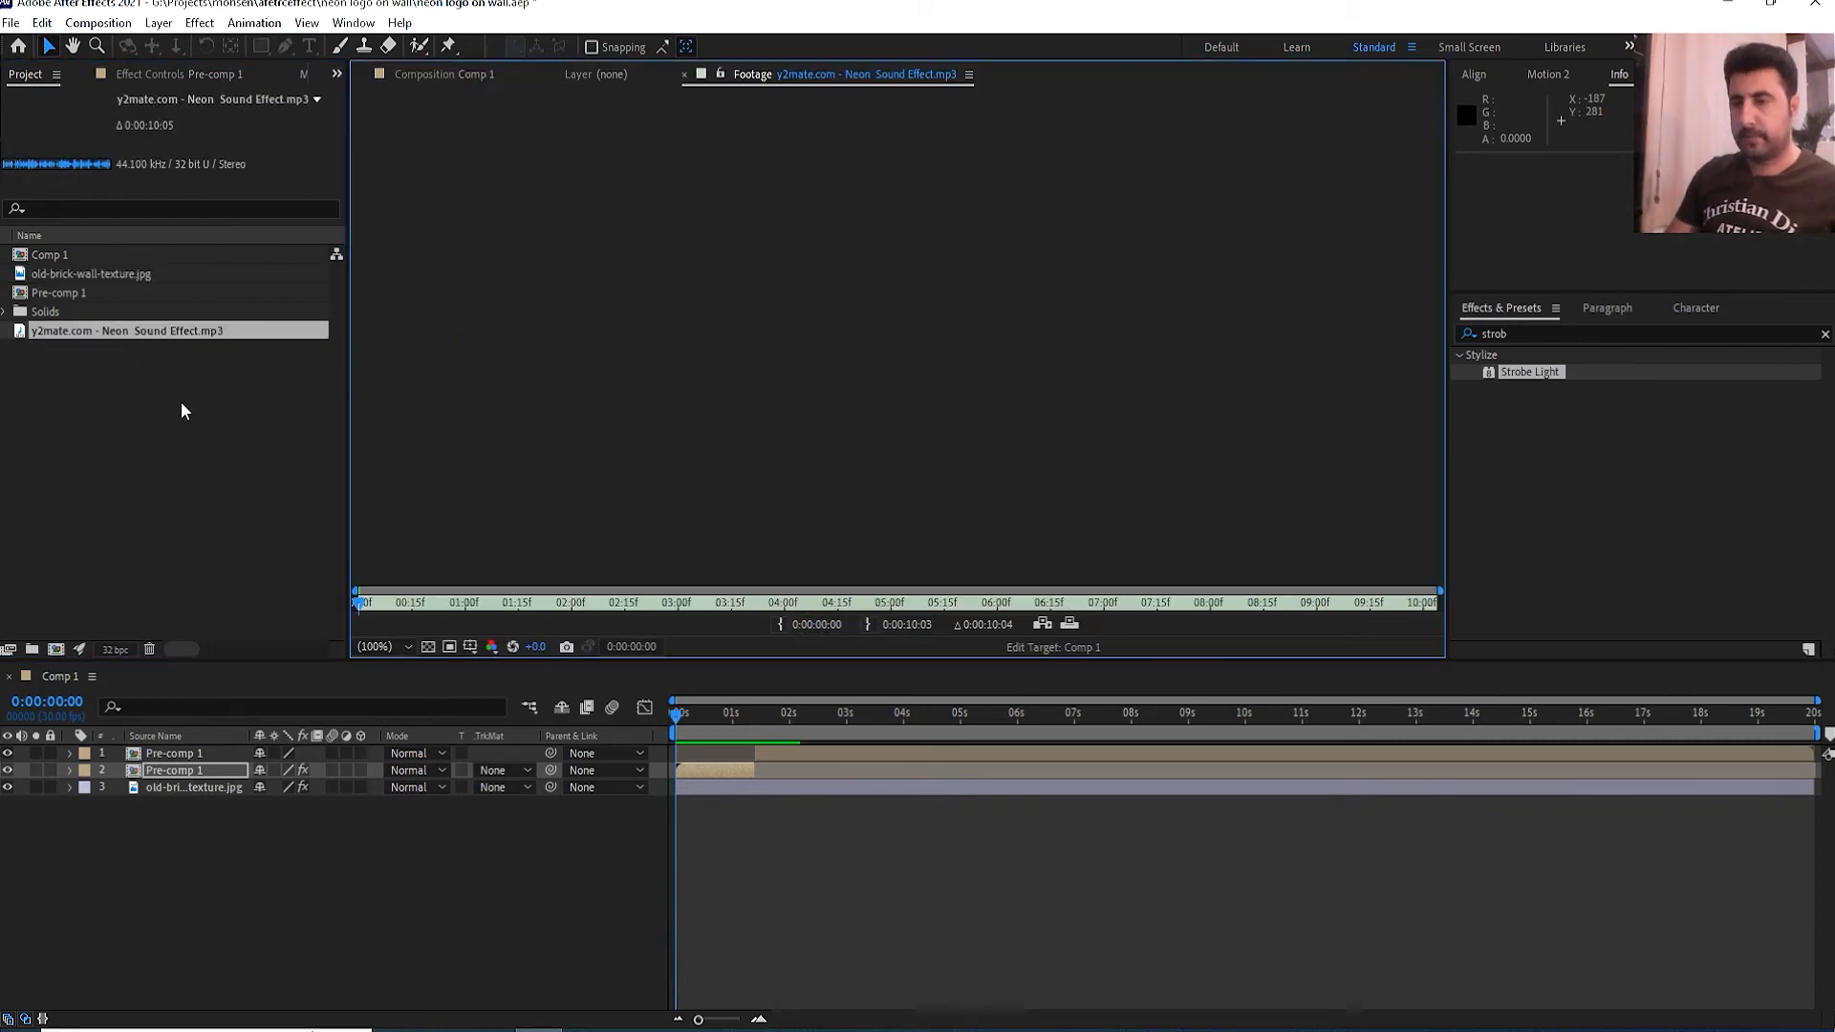
drag(134, 341, 306, 830)
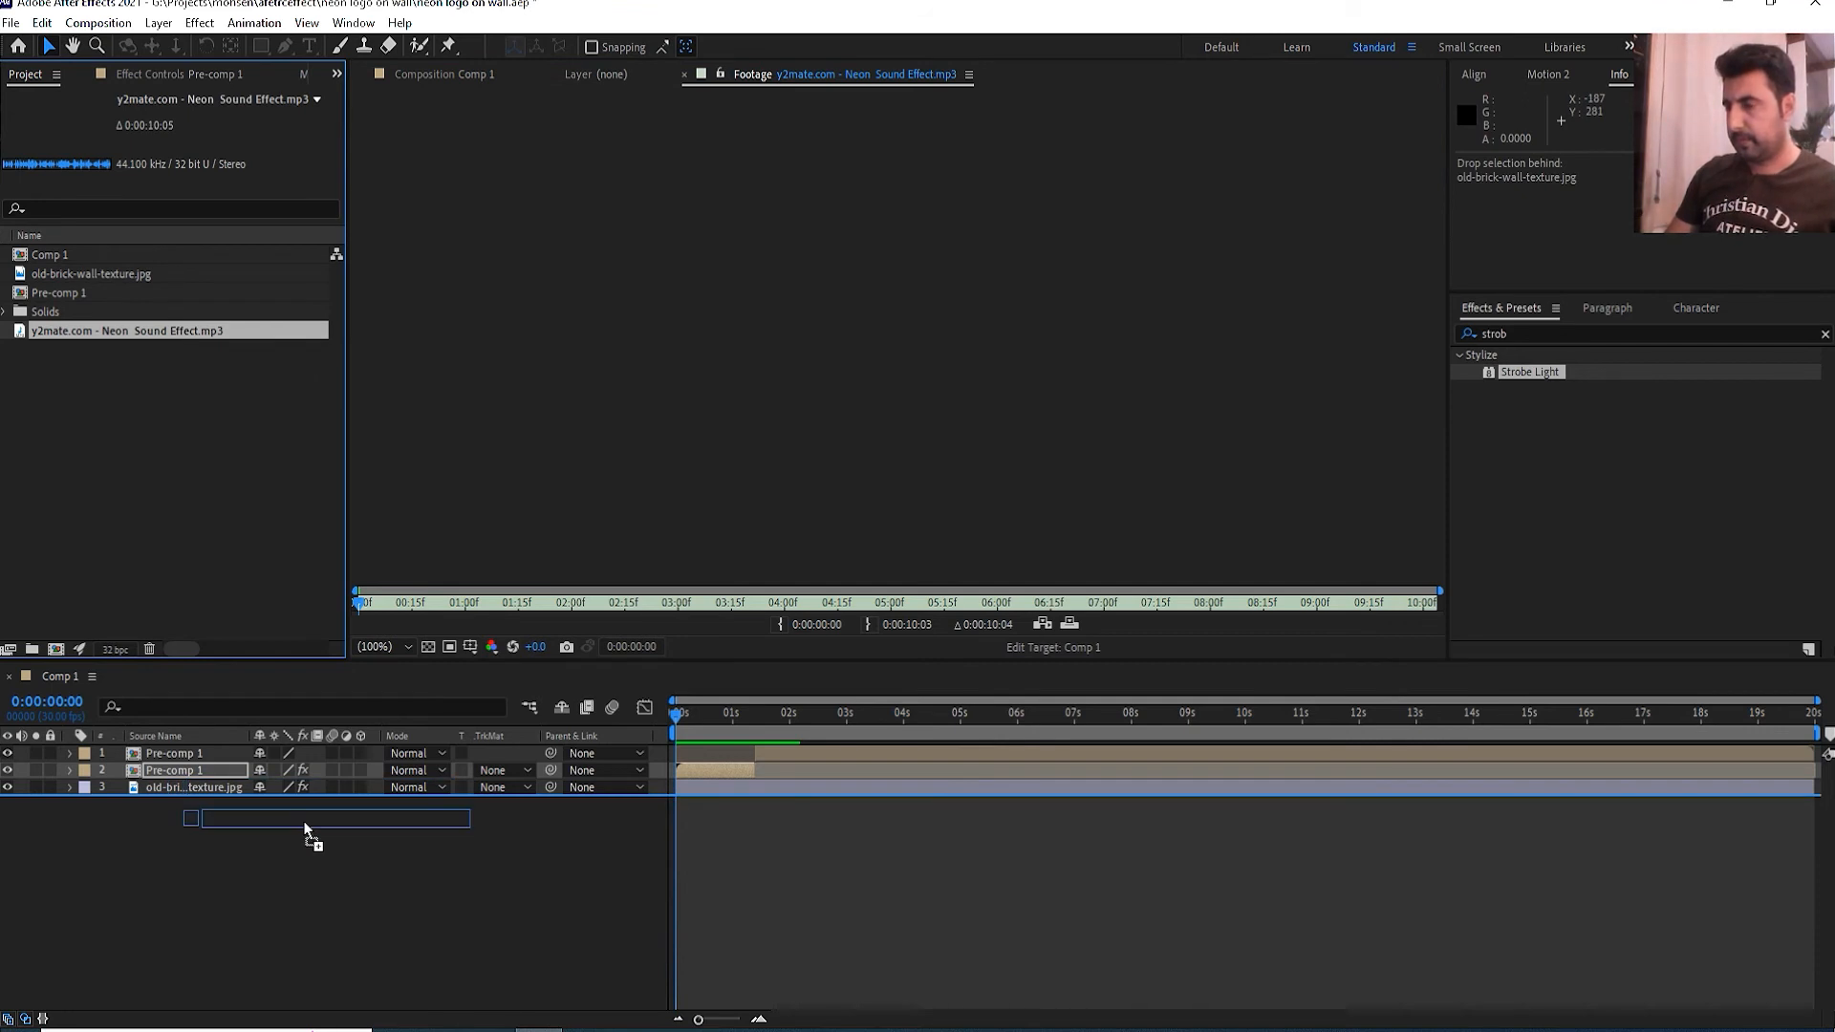
drag(305, 824, 305, 823)
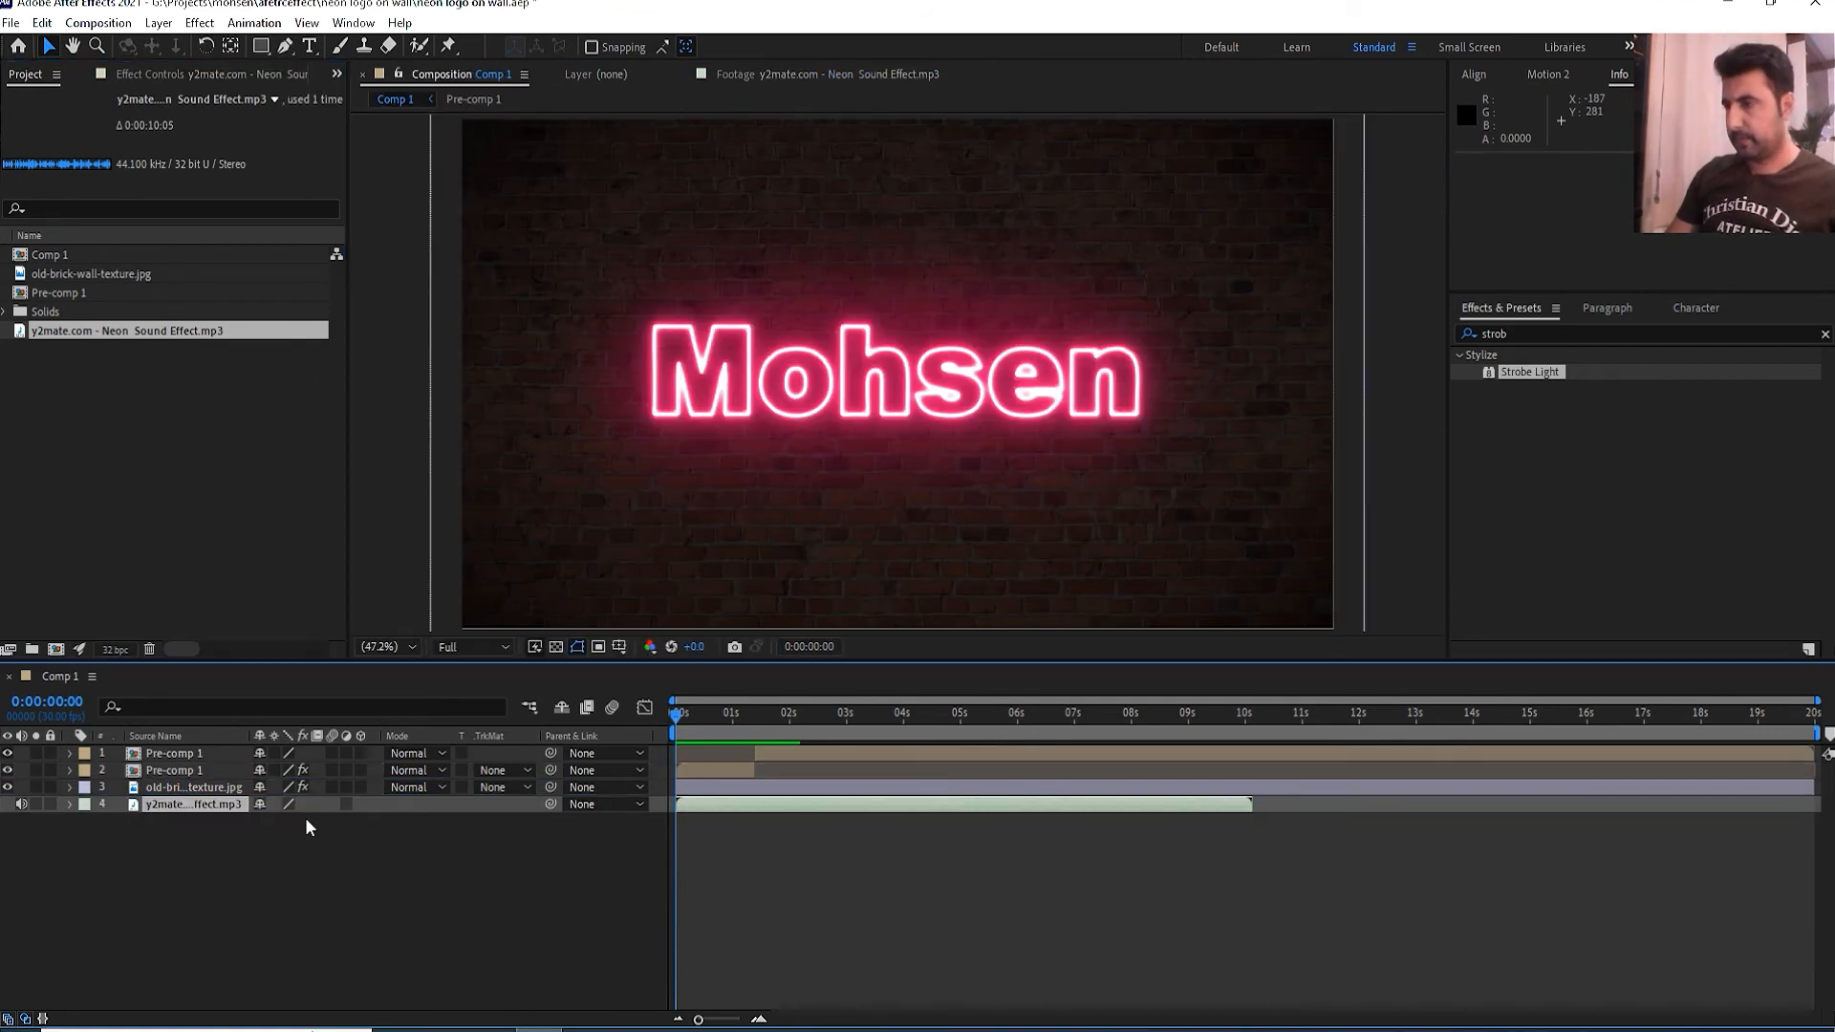
- Shift the sound effect layer slightly earlier and play Comp 1 from its start to check its timing against the strobe
key(space)
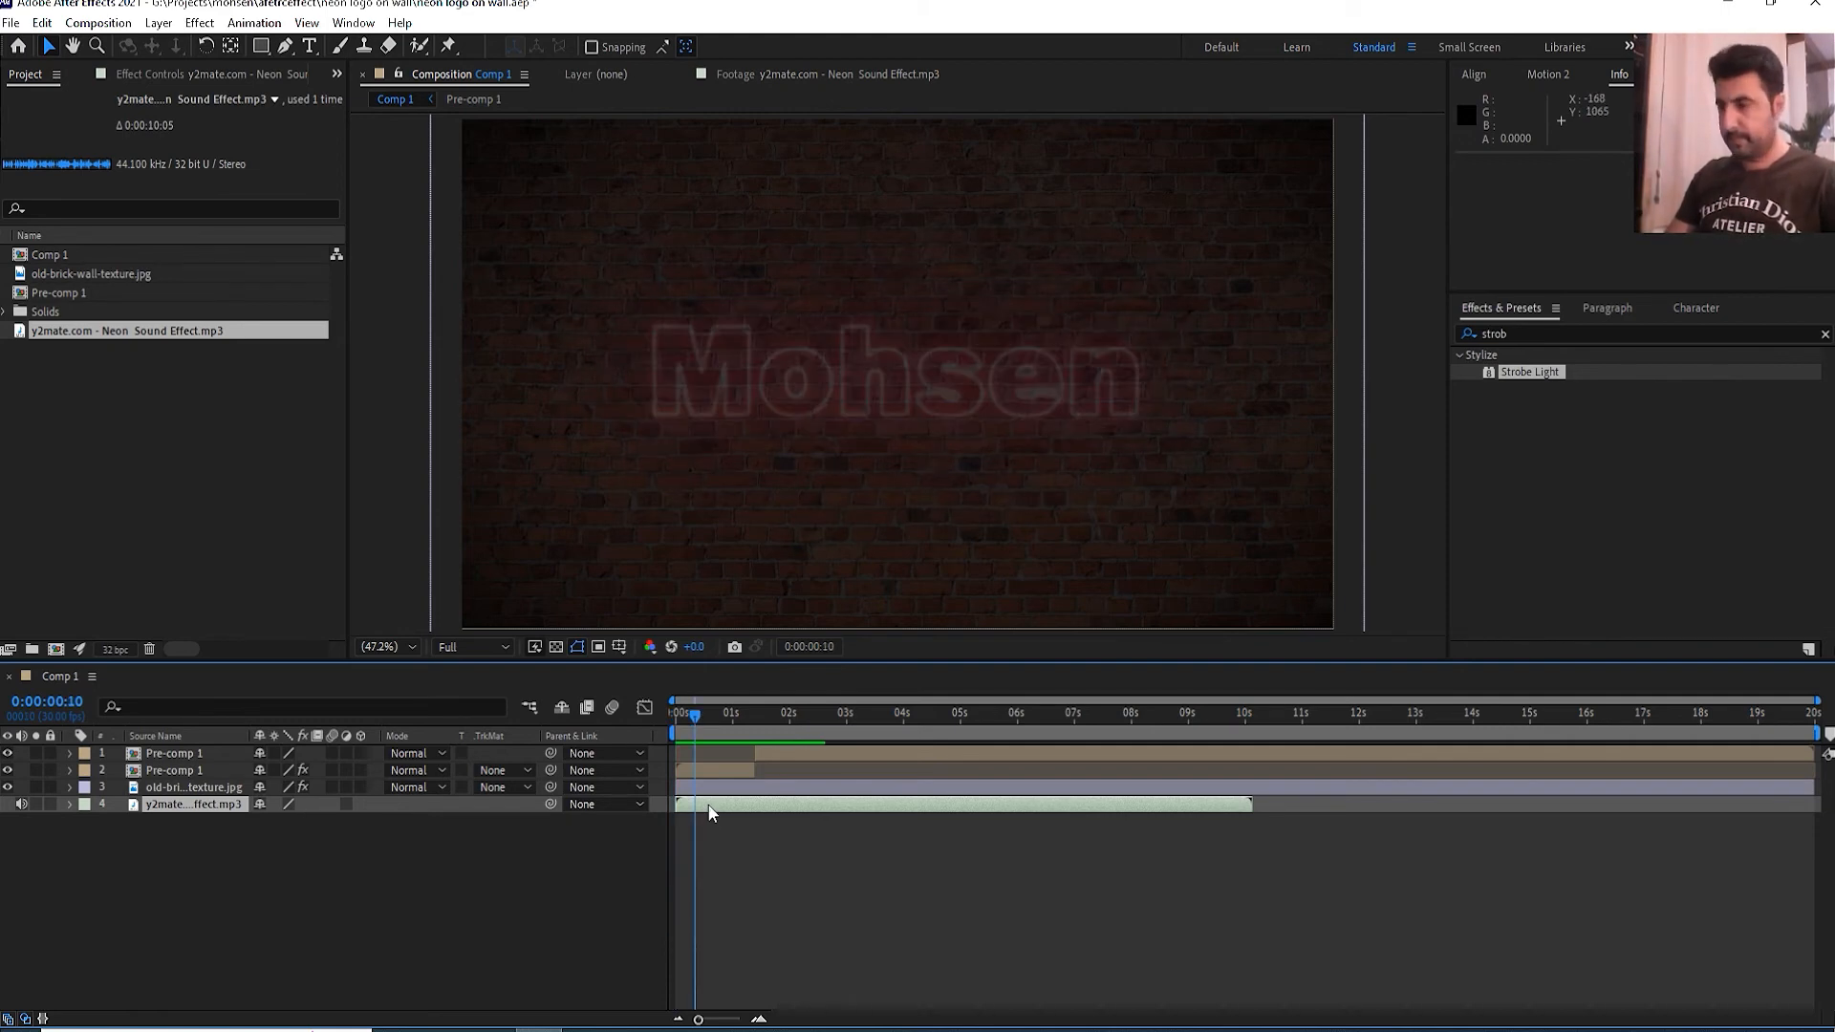
drag(724, 808, 700, 819)
key(Home)
key(space)
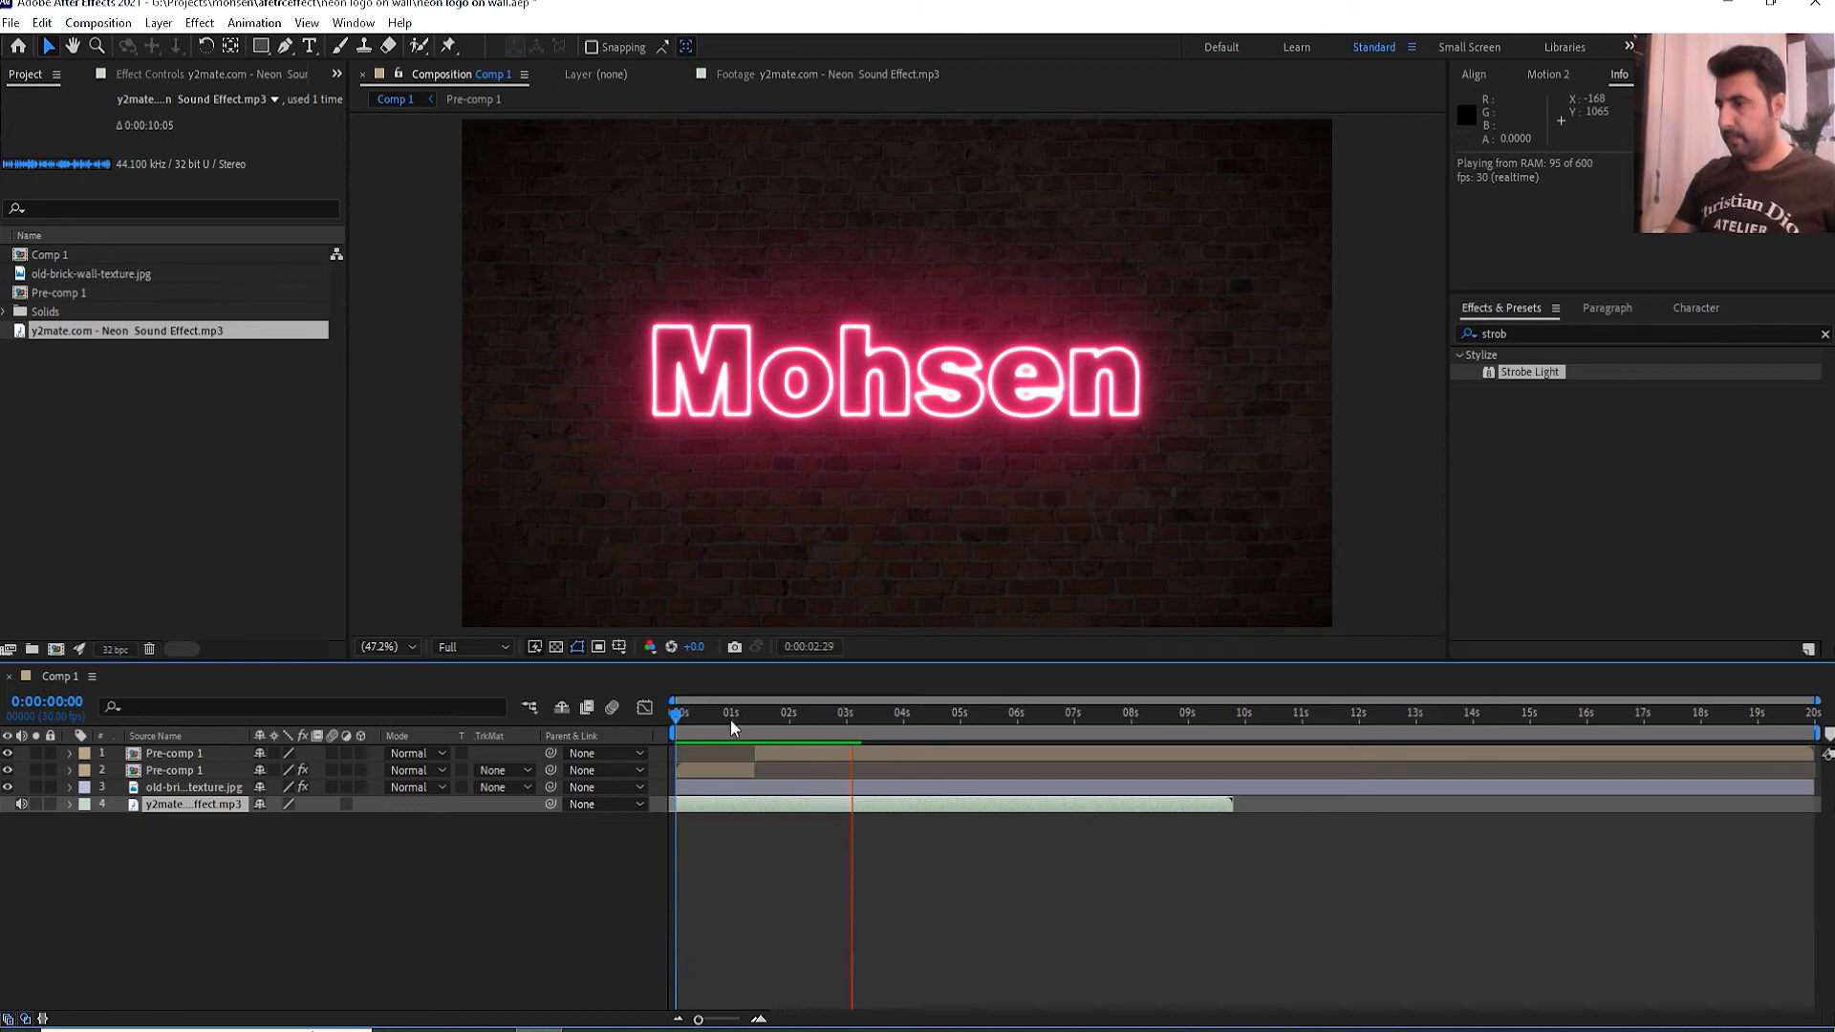
click(679, 732)
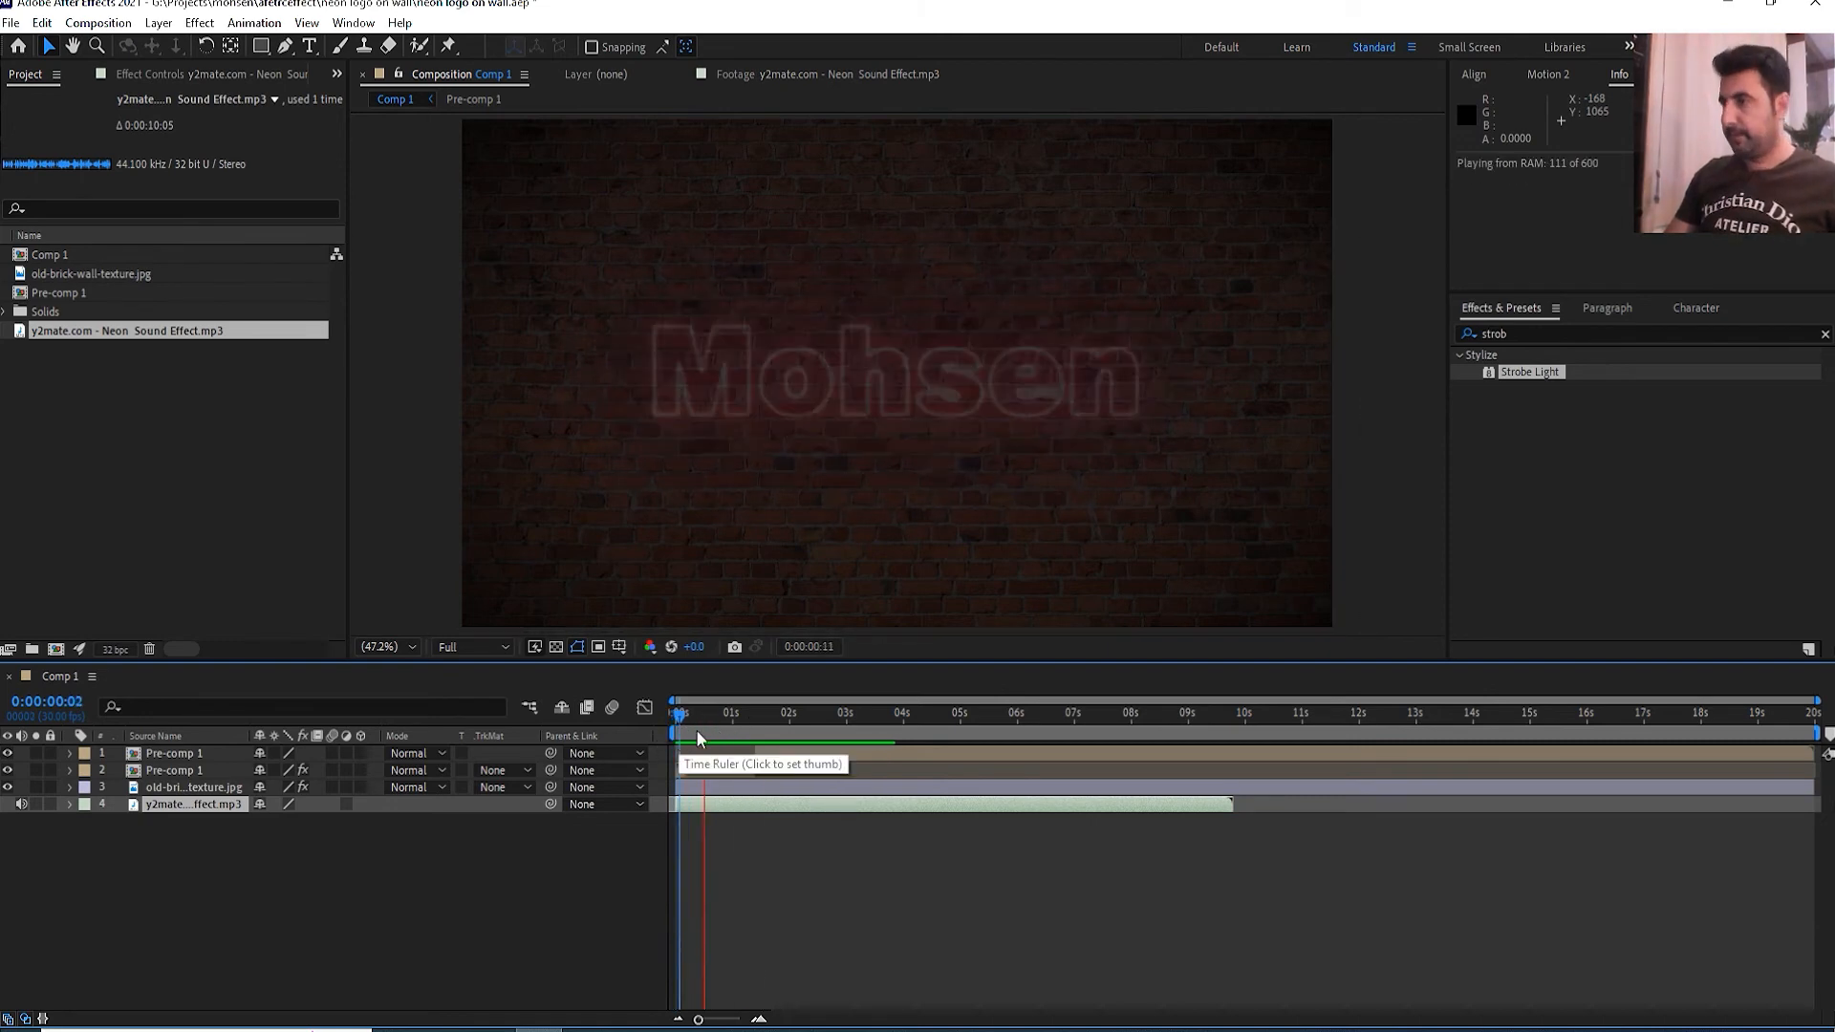
- Open Pre-comp 1 and set the Saber Flicker Intensity of the auto-traced text layer to 41%
click(809, 753)
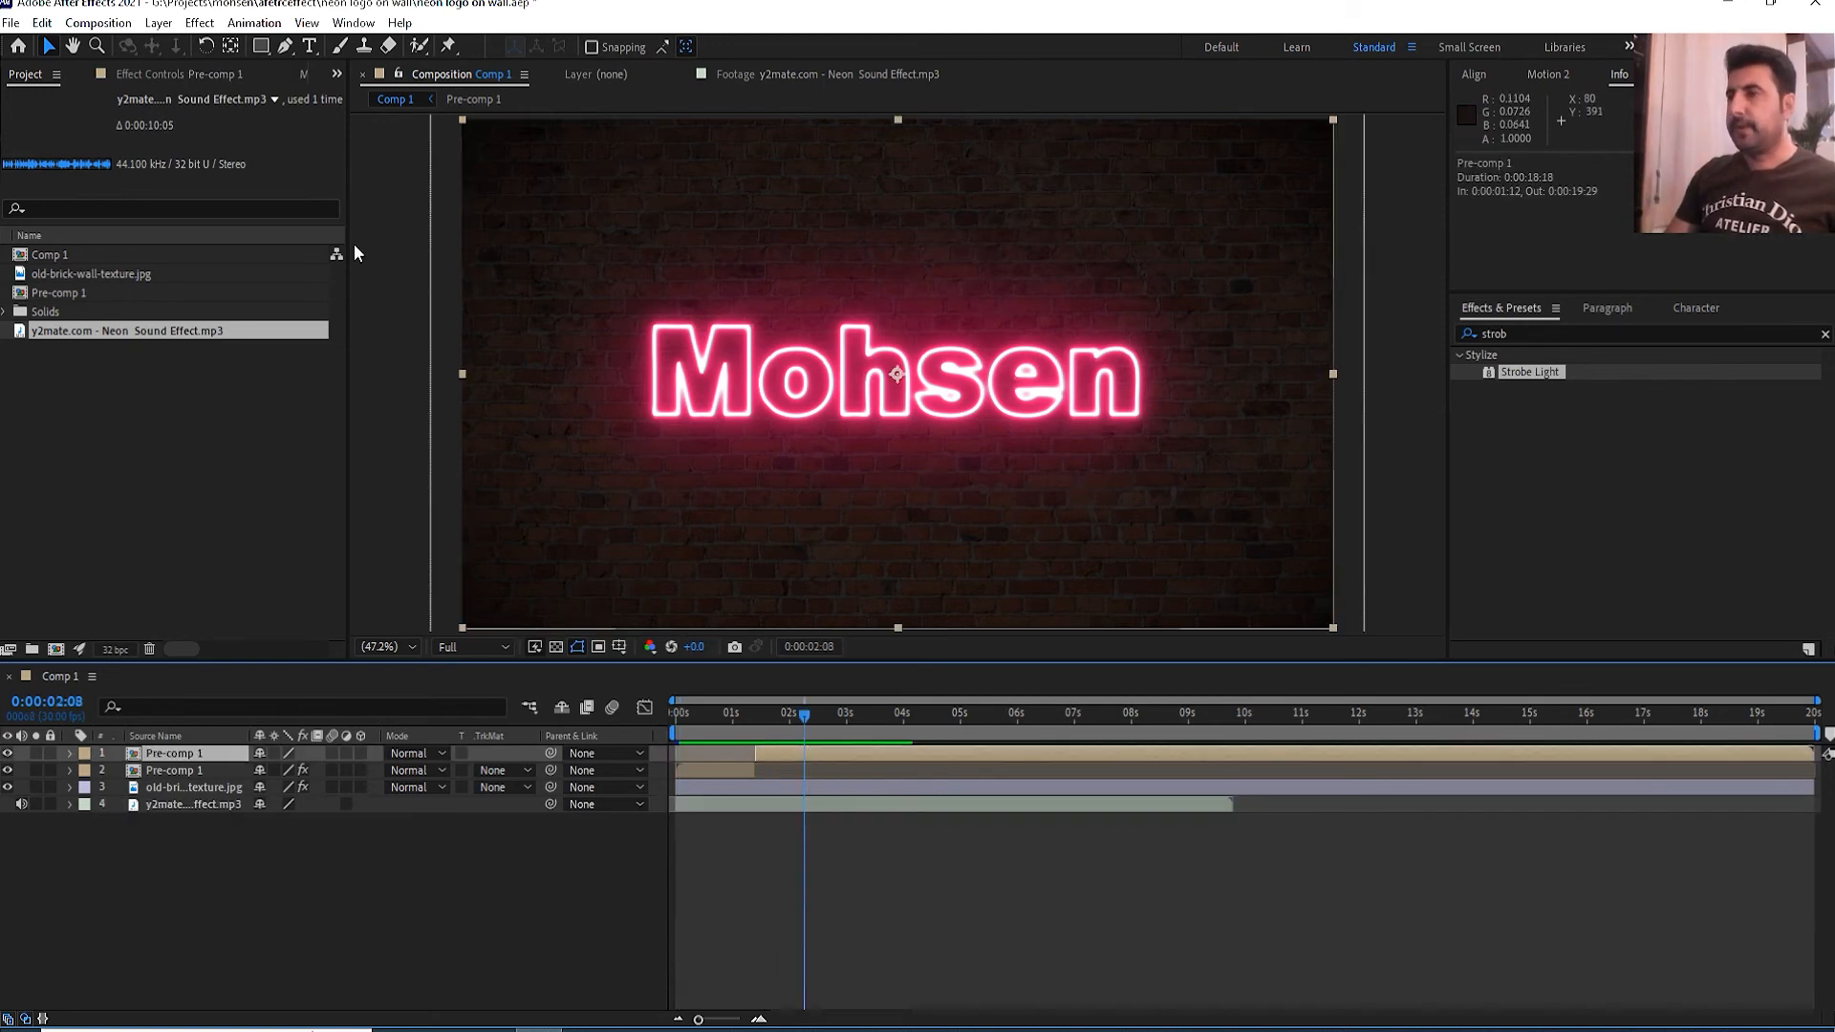
double_click(811, 753)
click(789, 754)
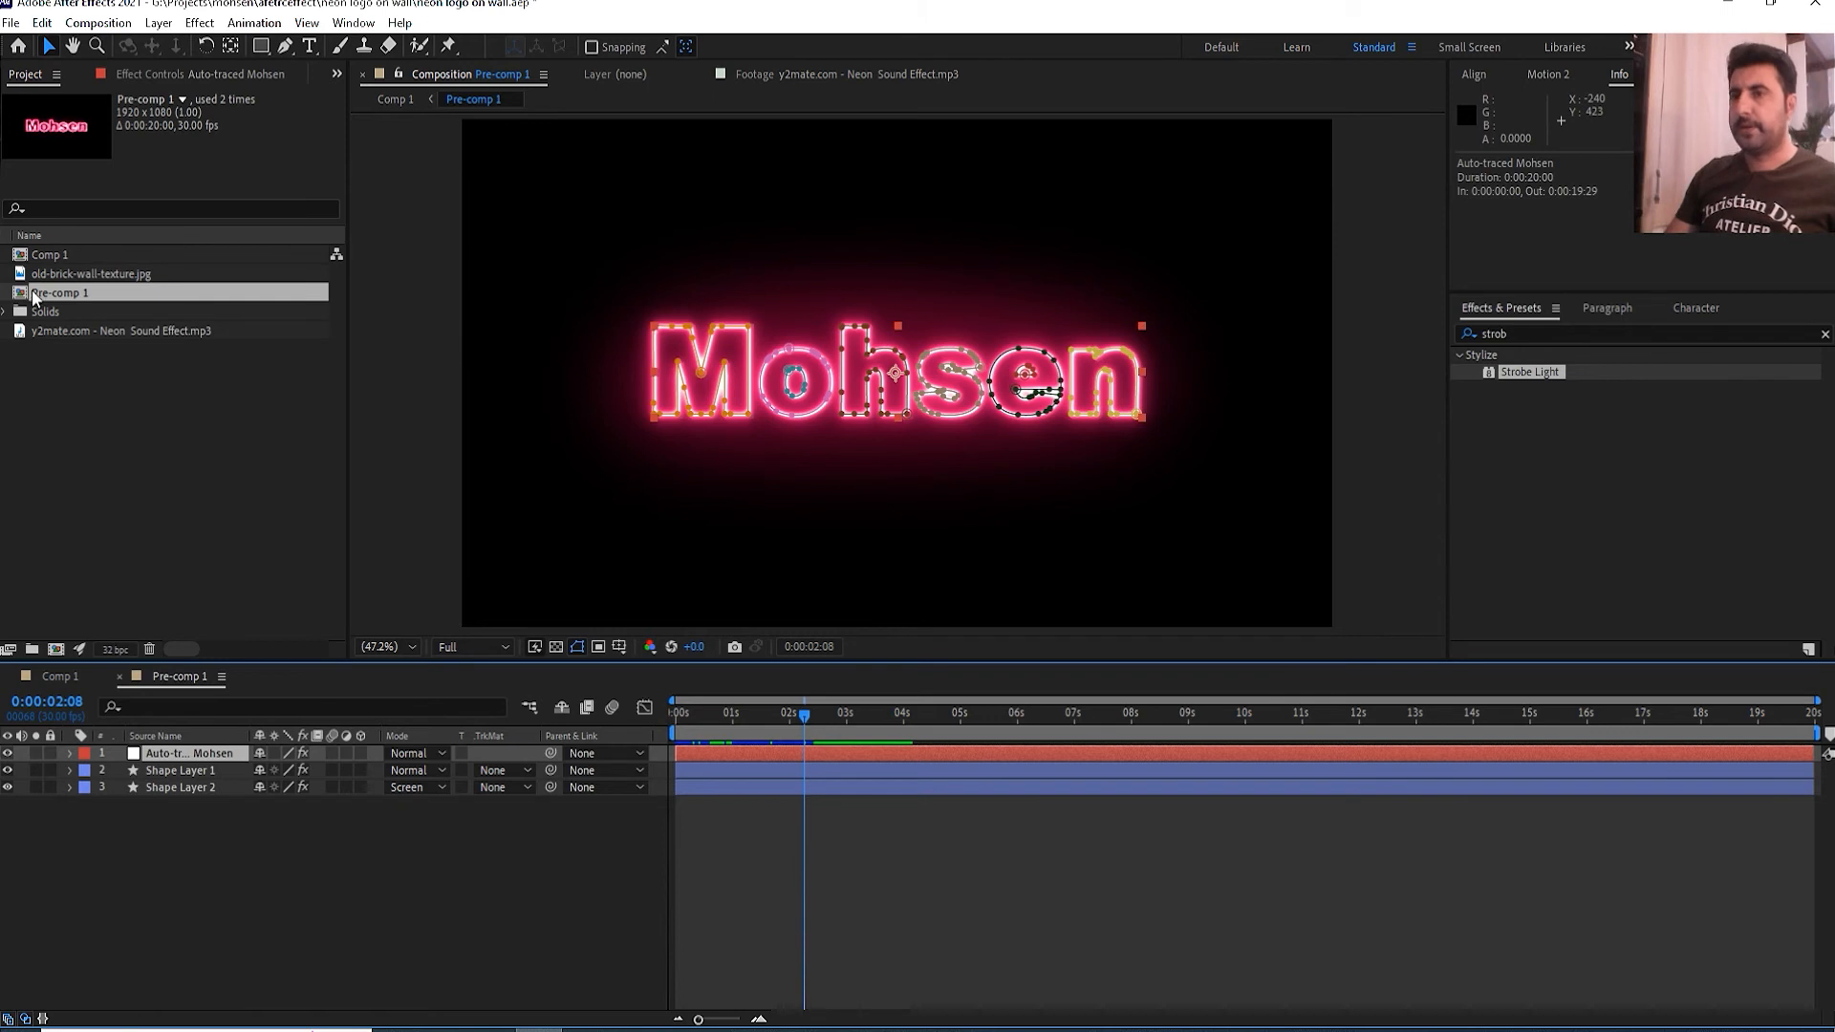
click(188, 78)
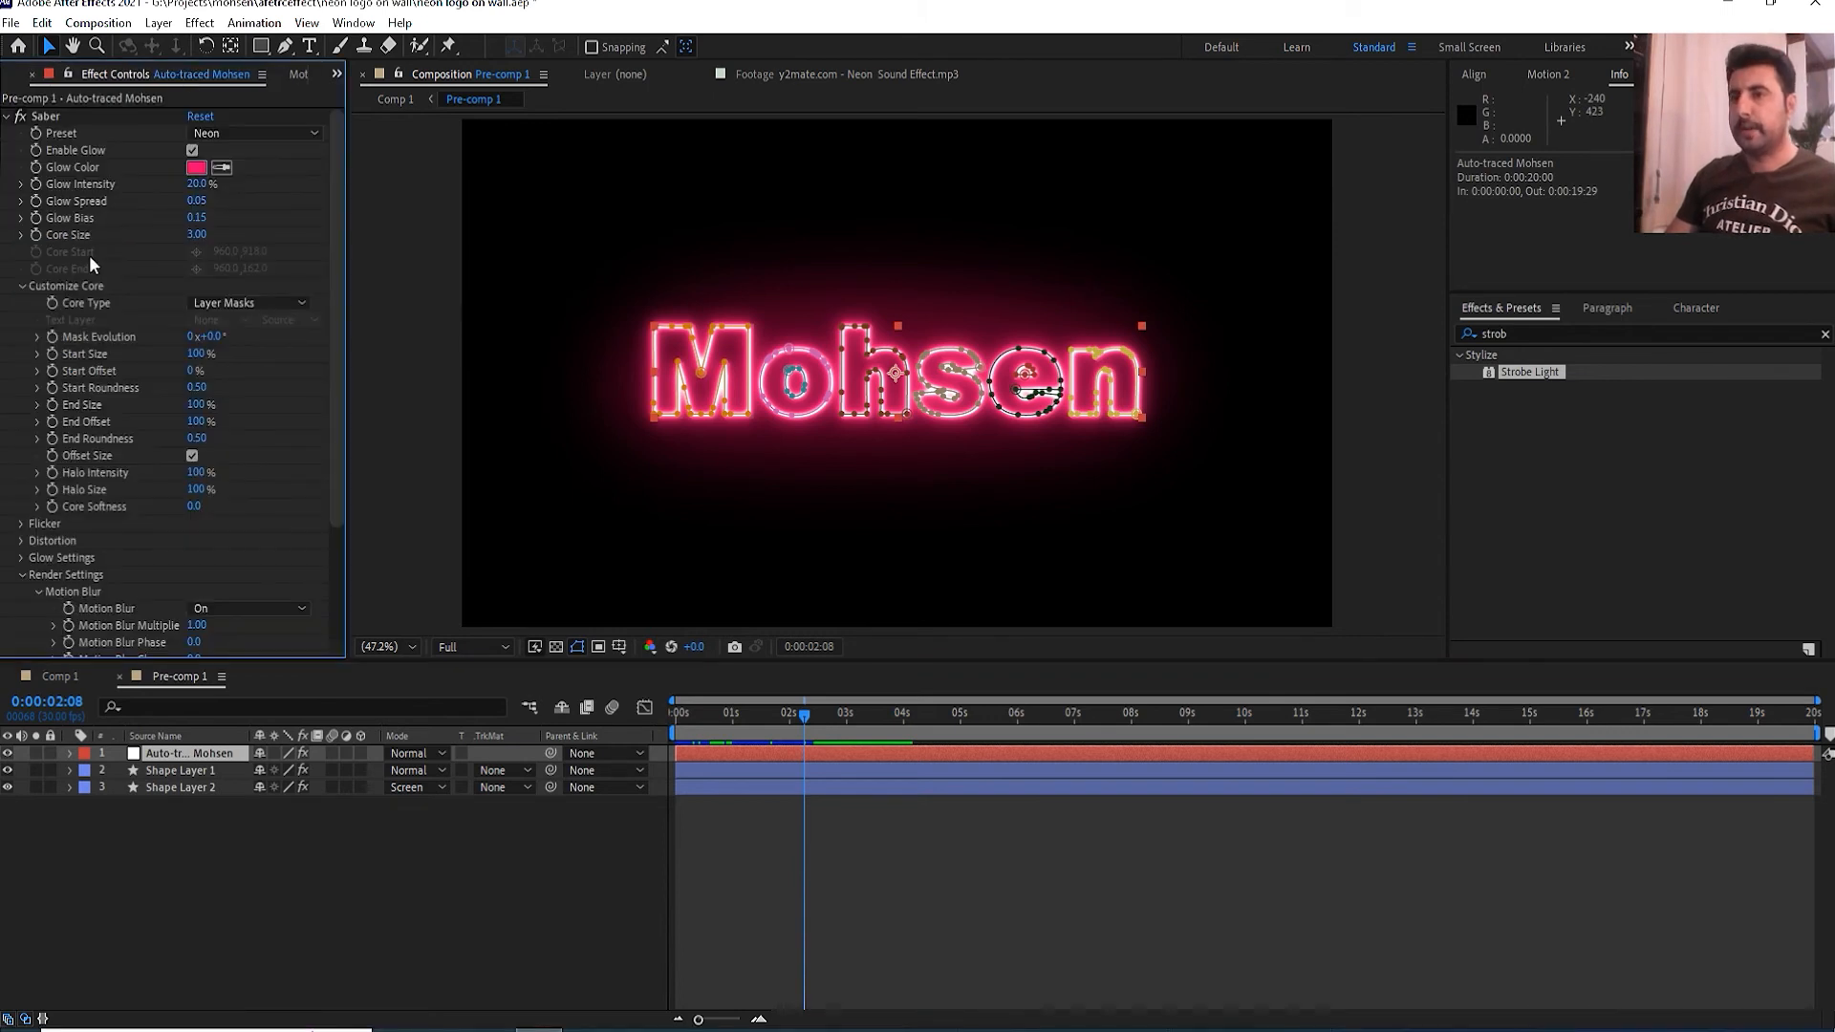
click(20, 286)
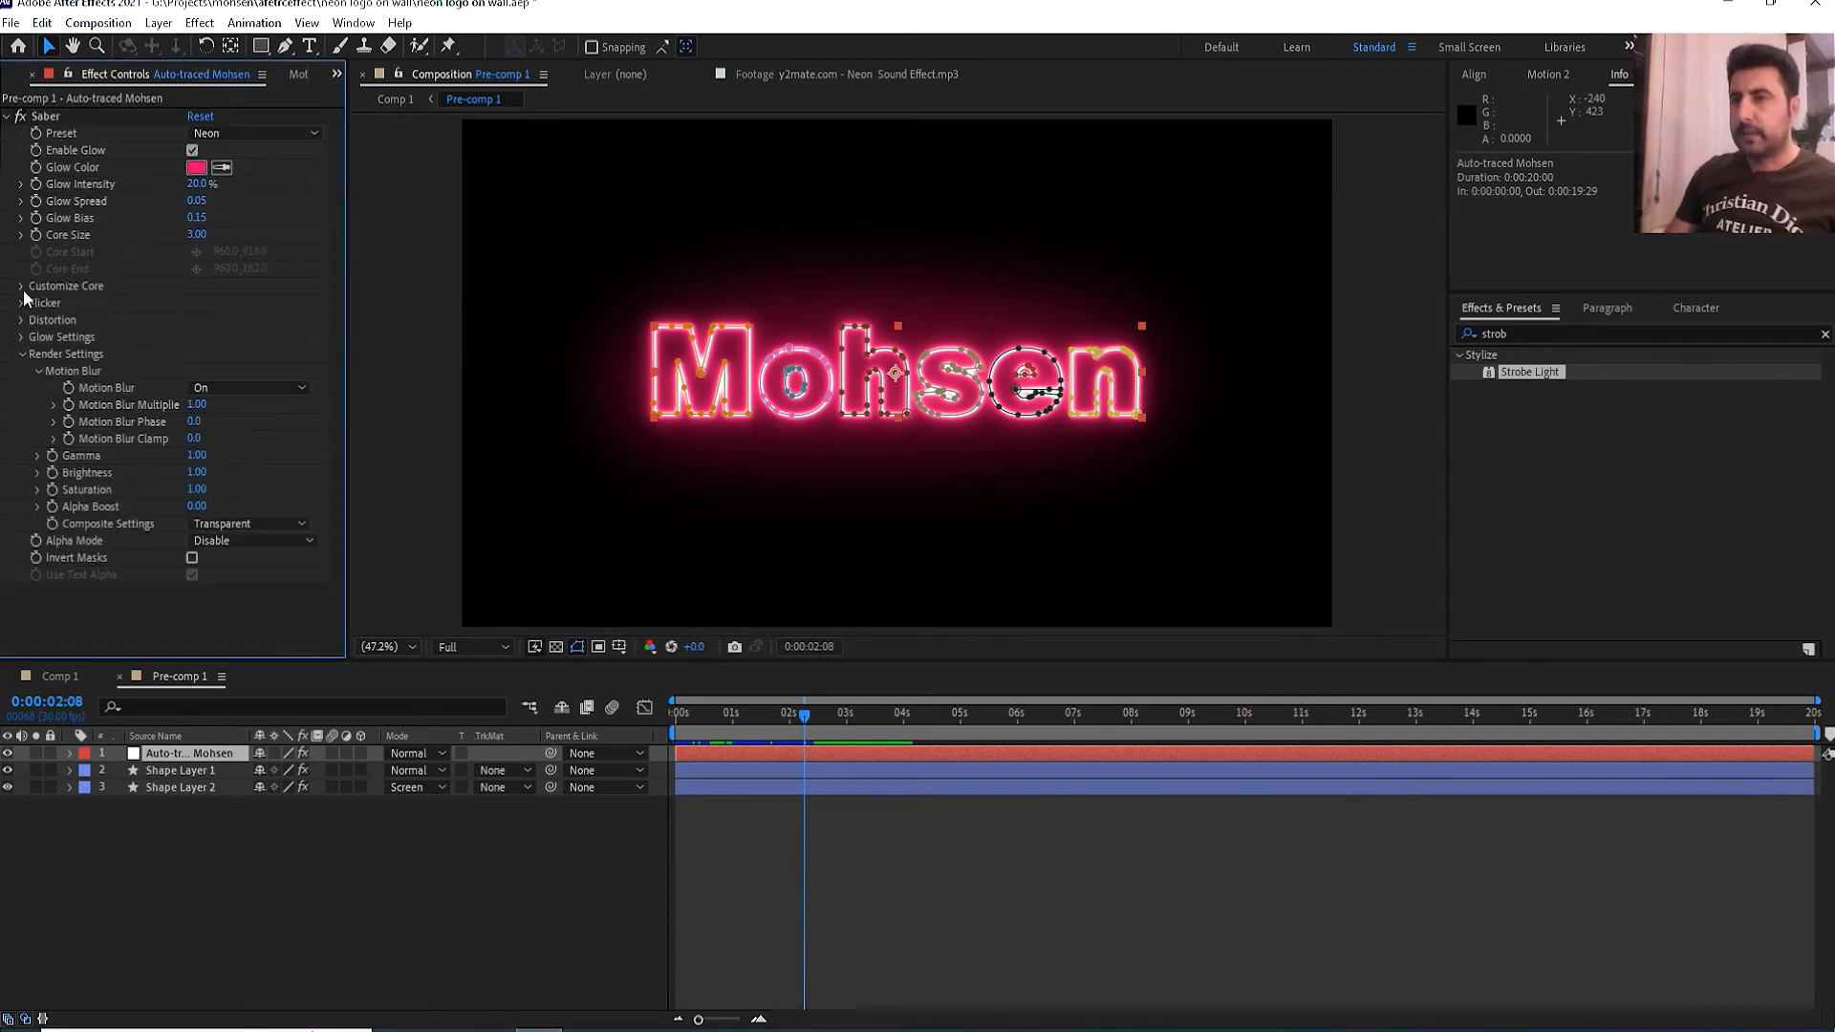
click(20, 304)
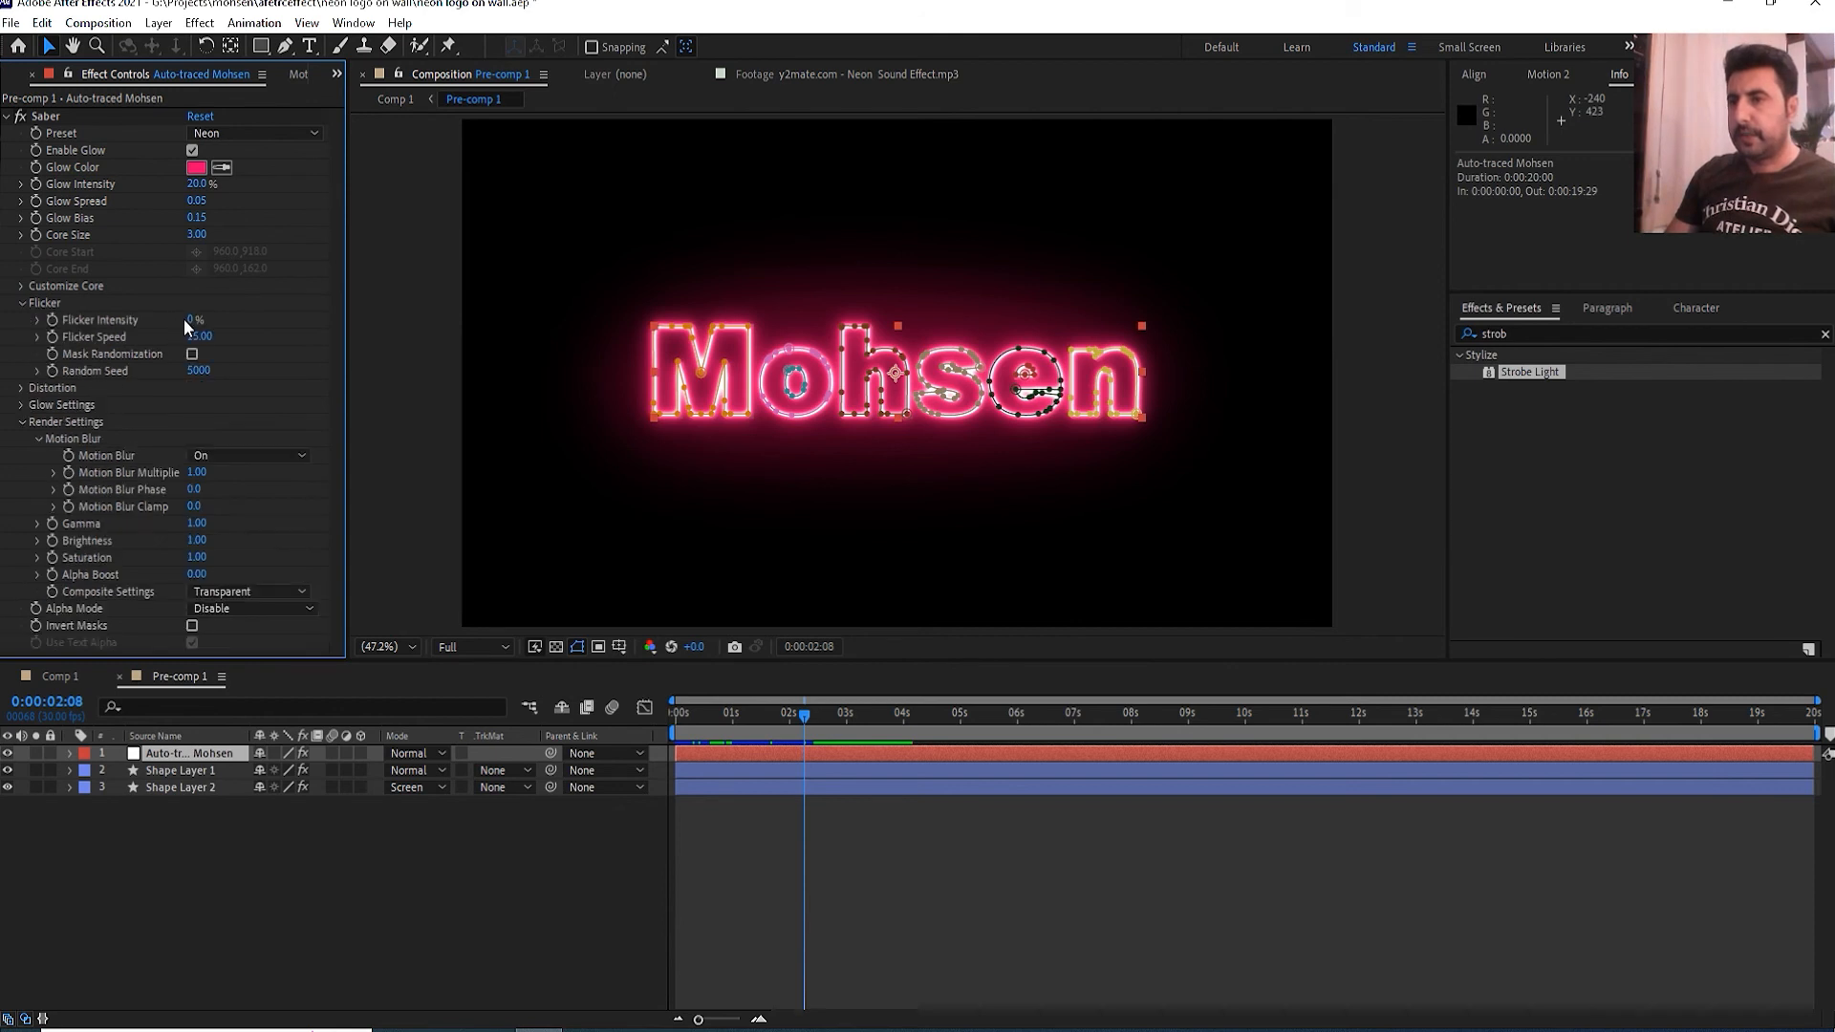
drag(189, 325, 241, 322)
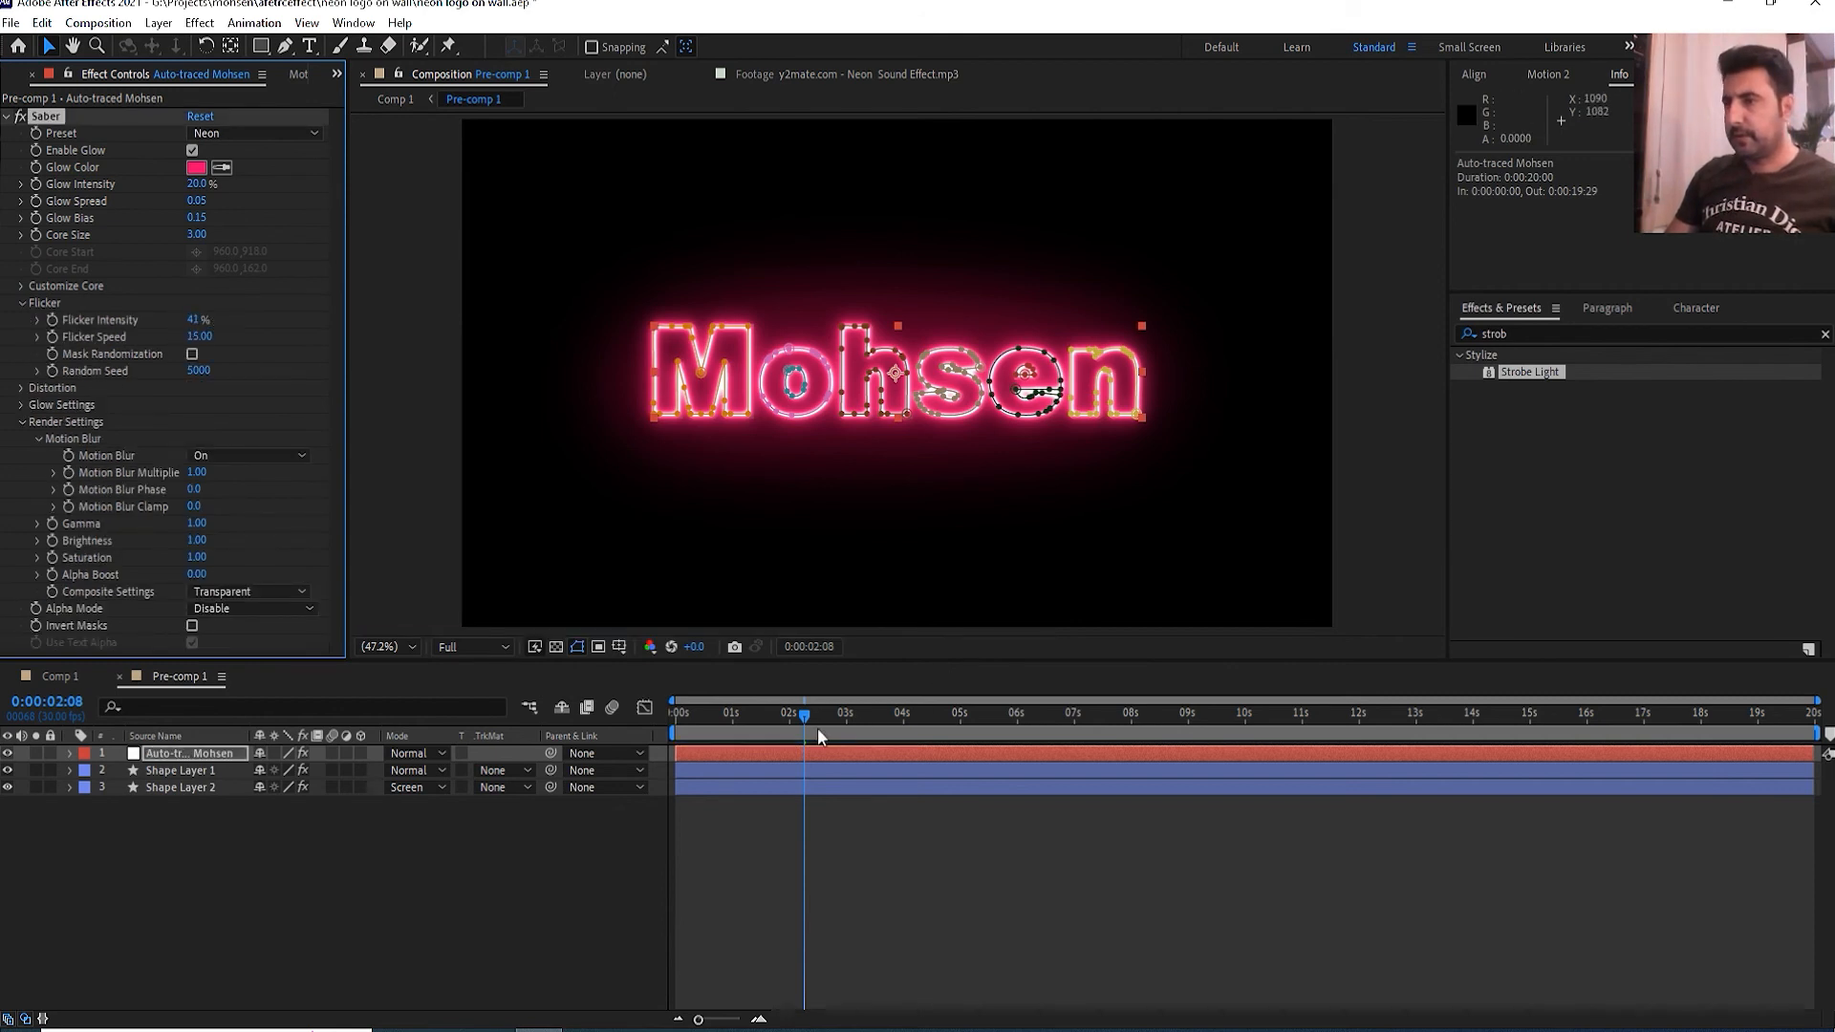
- Lower the preview resolution to Third and play Pre-comp 1 from its start to examine the flicker
drag(783, 726, 628, 731)
key(space)
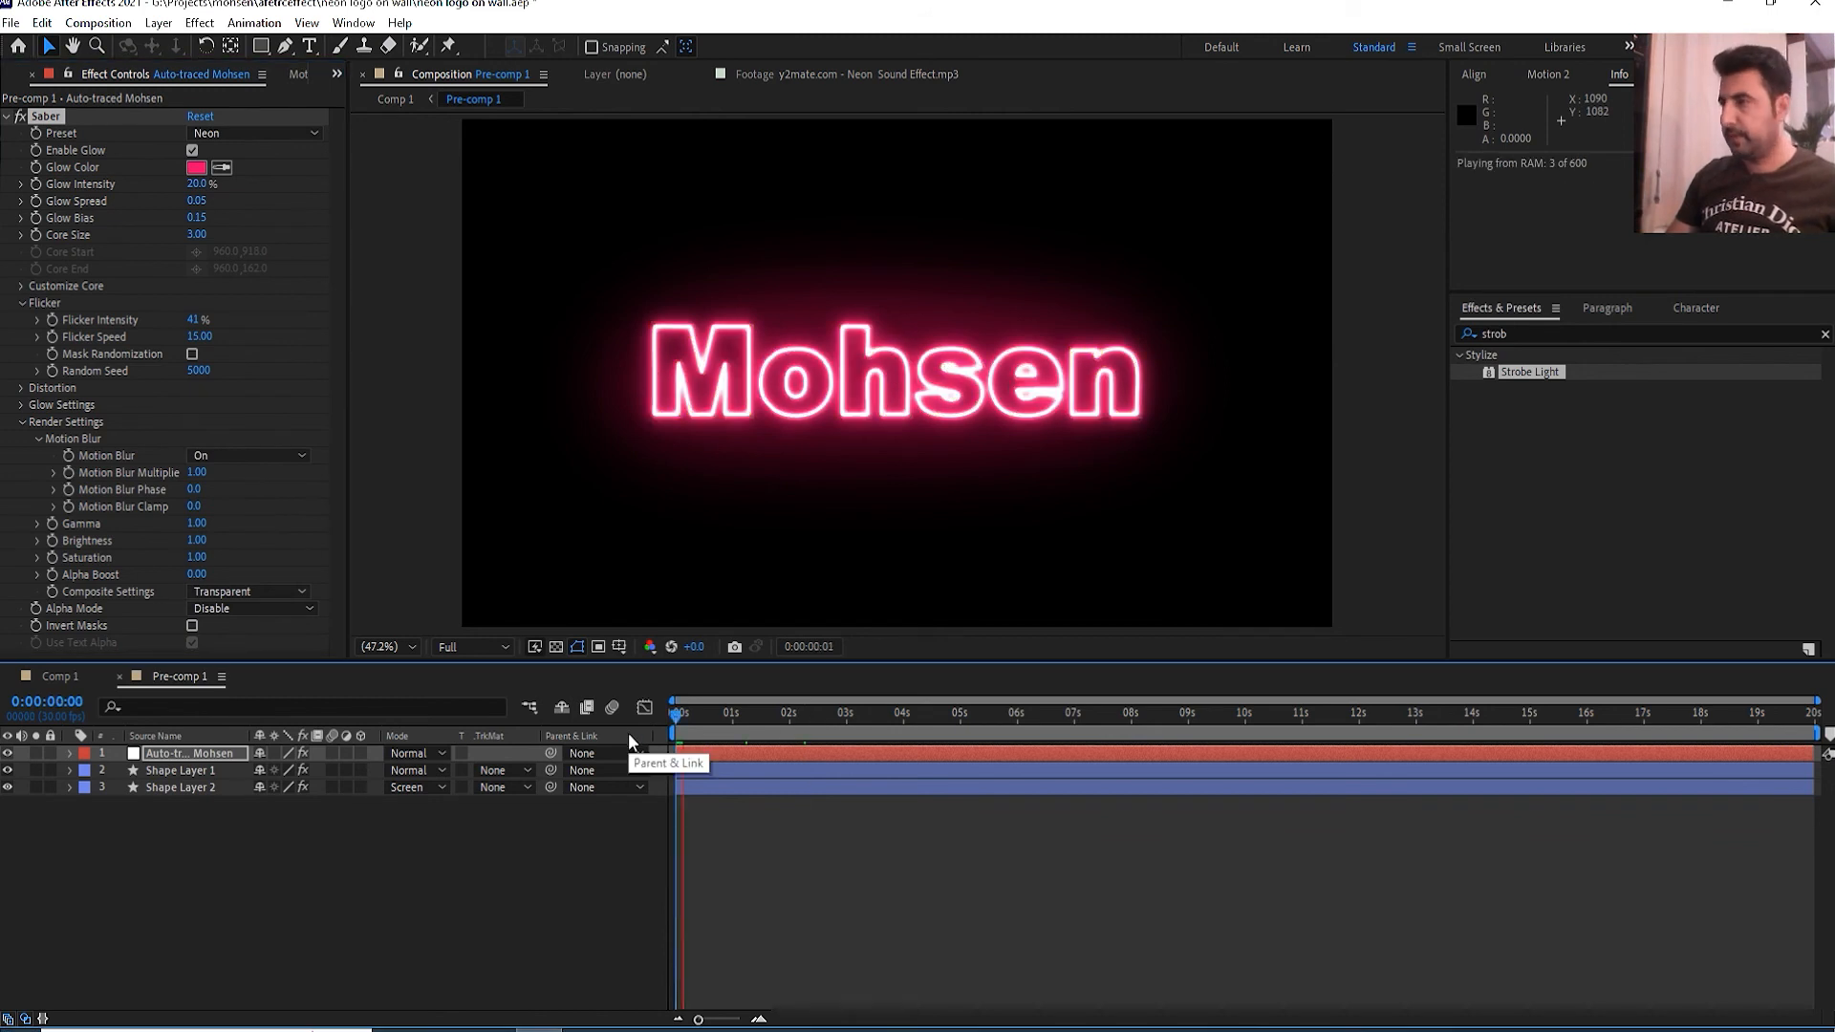
click(489, 650)
click(480, 760)
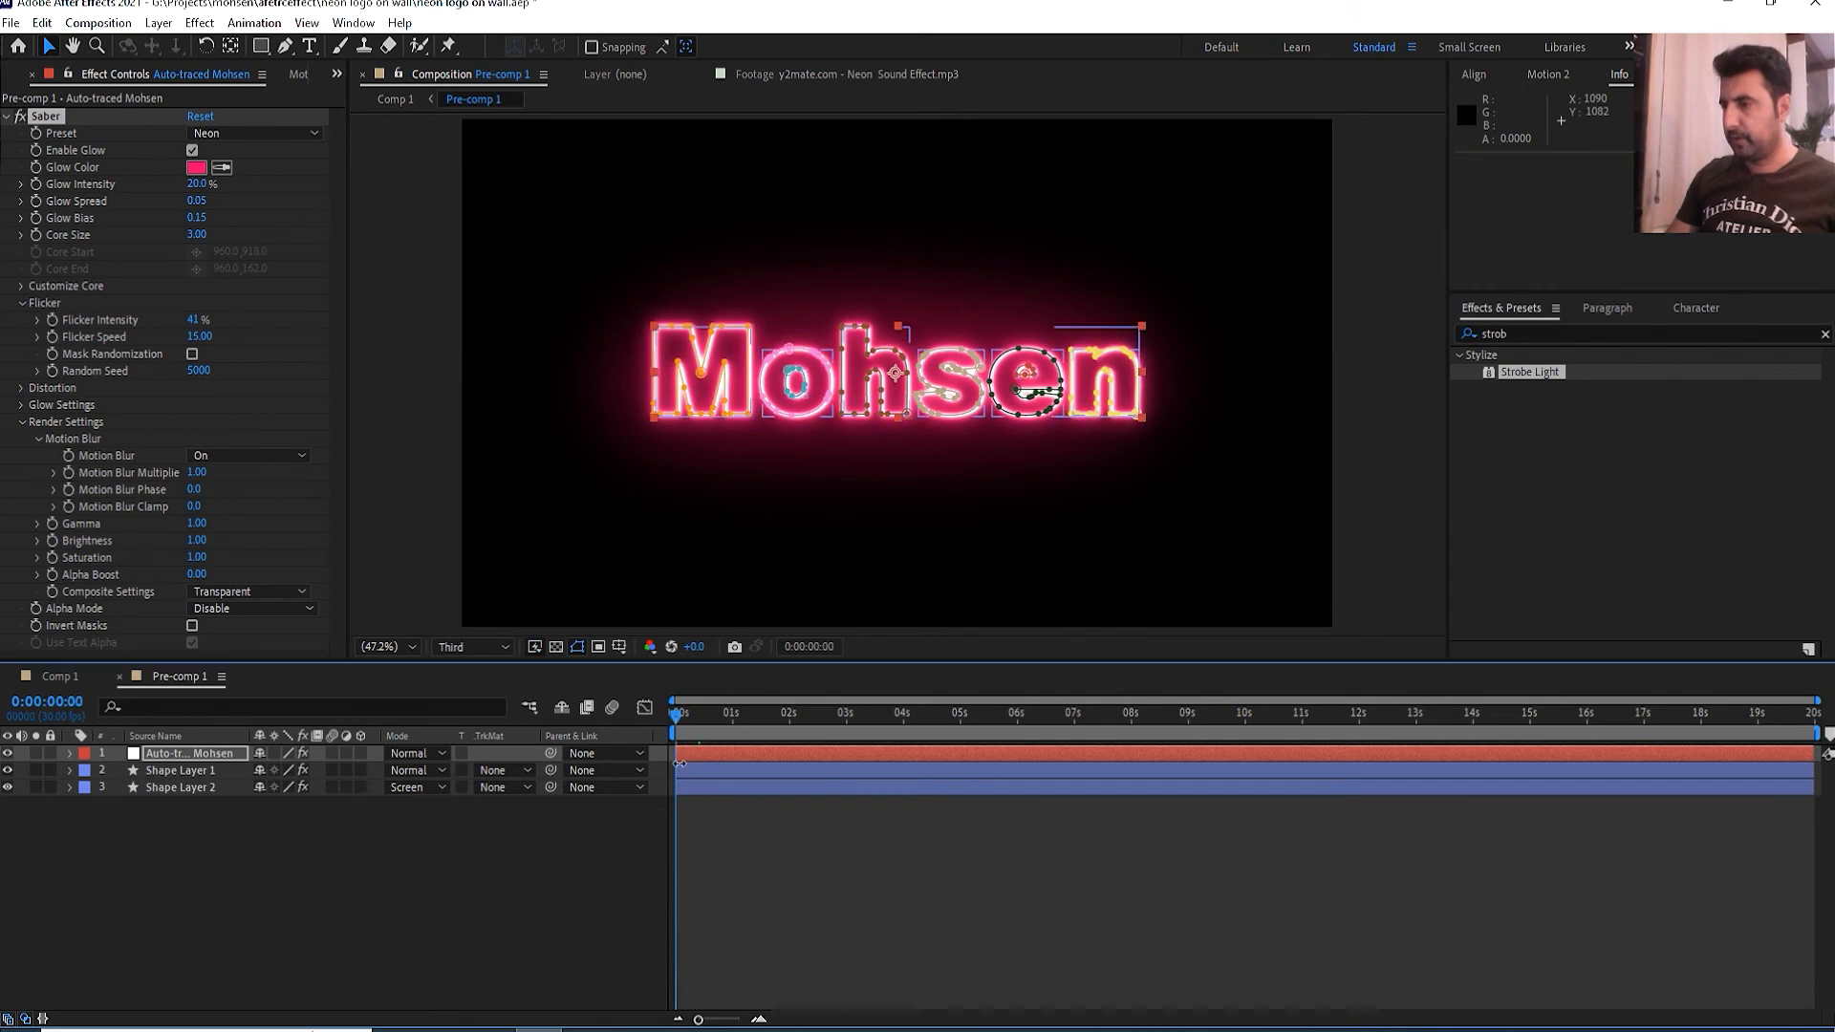
key(space)
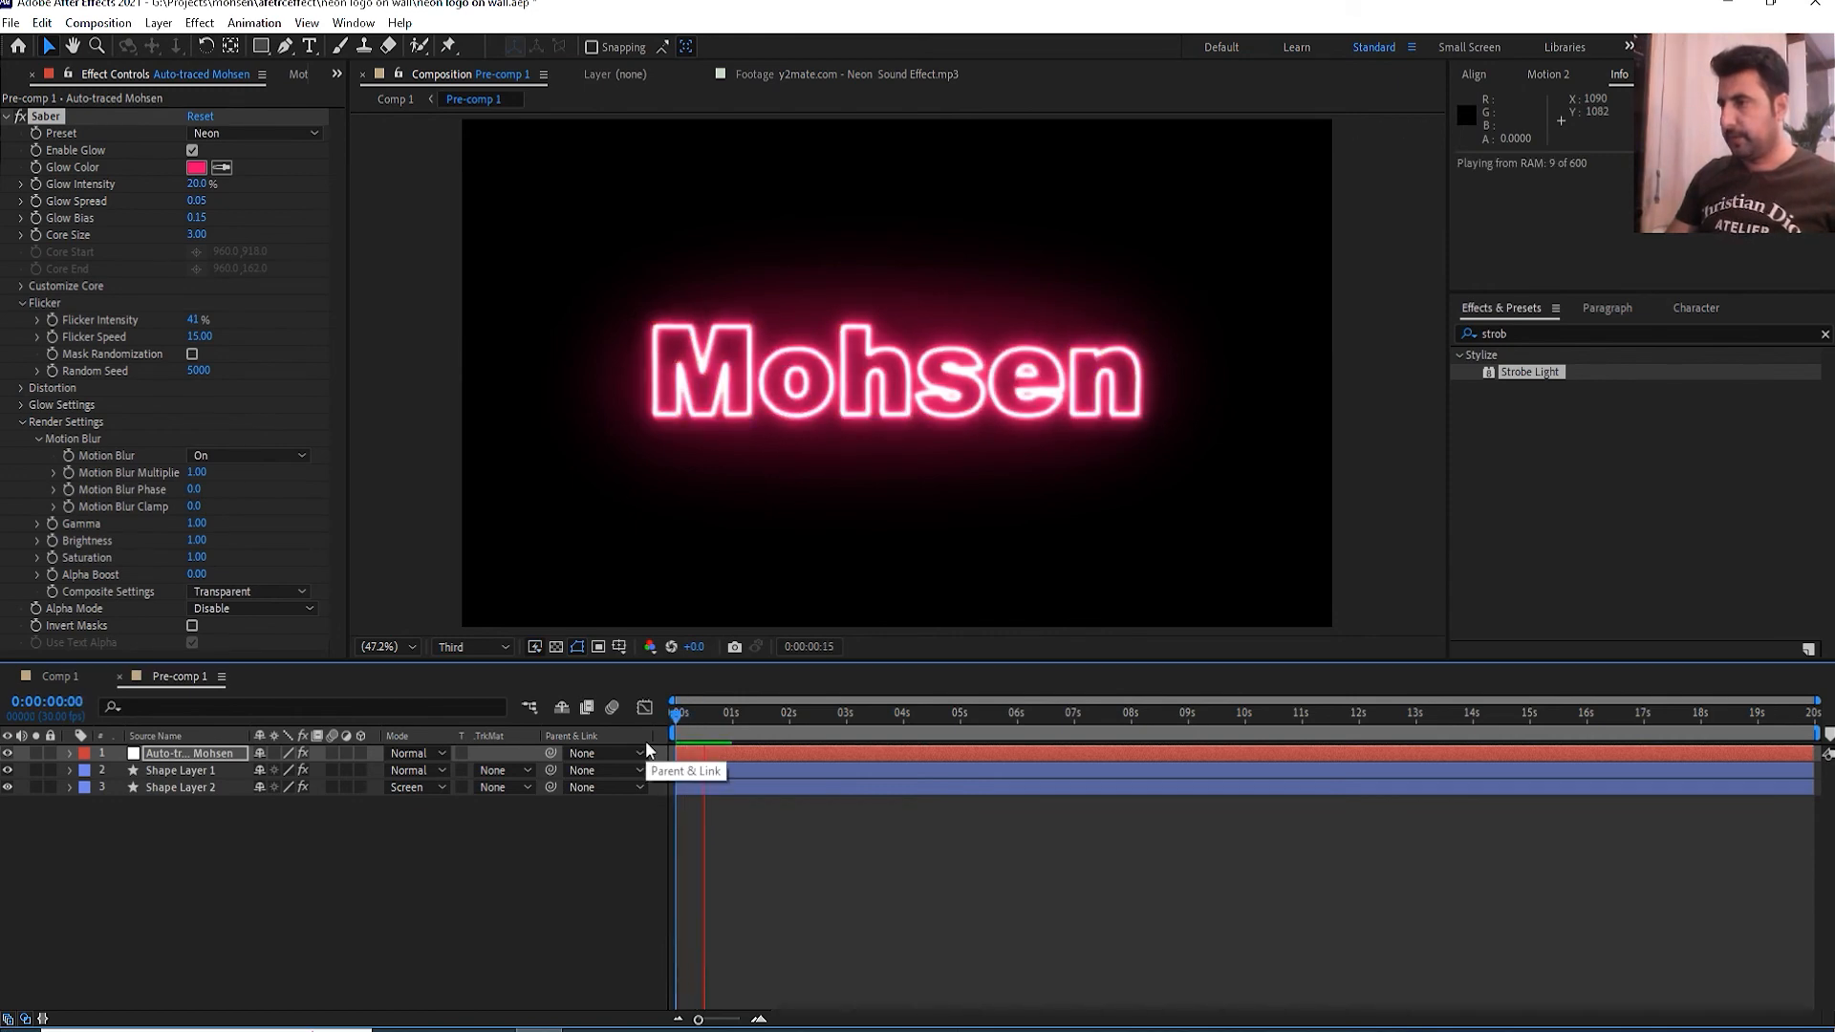
key(space)
- Set Saber's Flicker Speed to 16.50 and Flicker Intensity to 92%, and preview the flicker
mouse_move(199, 337)
mouse_down()
mouse_move(226, 338)
mouse_move(207, 337)
mouse_up()
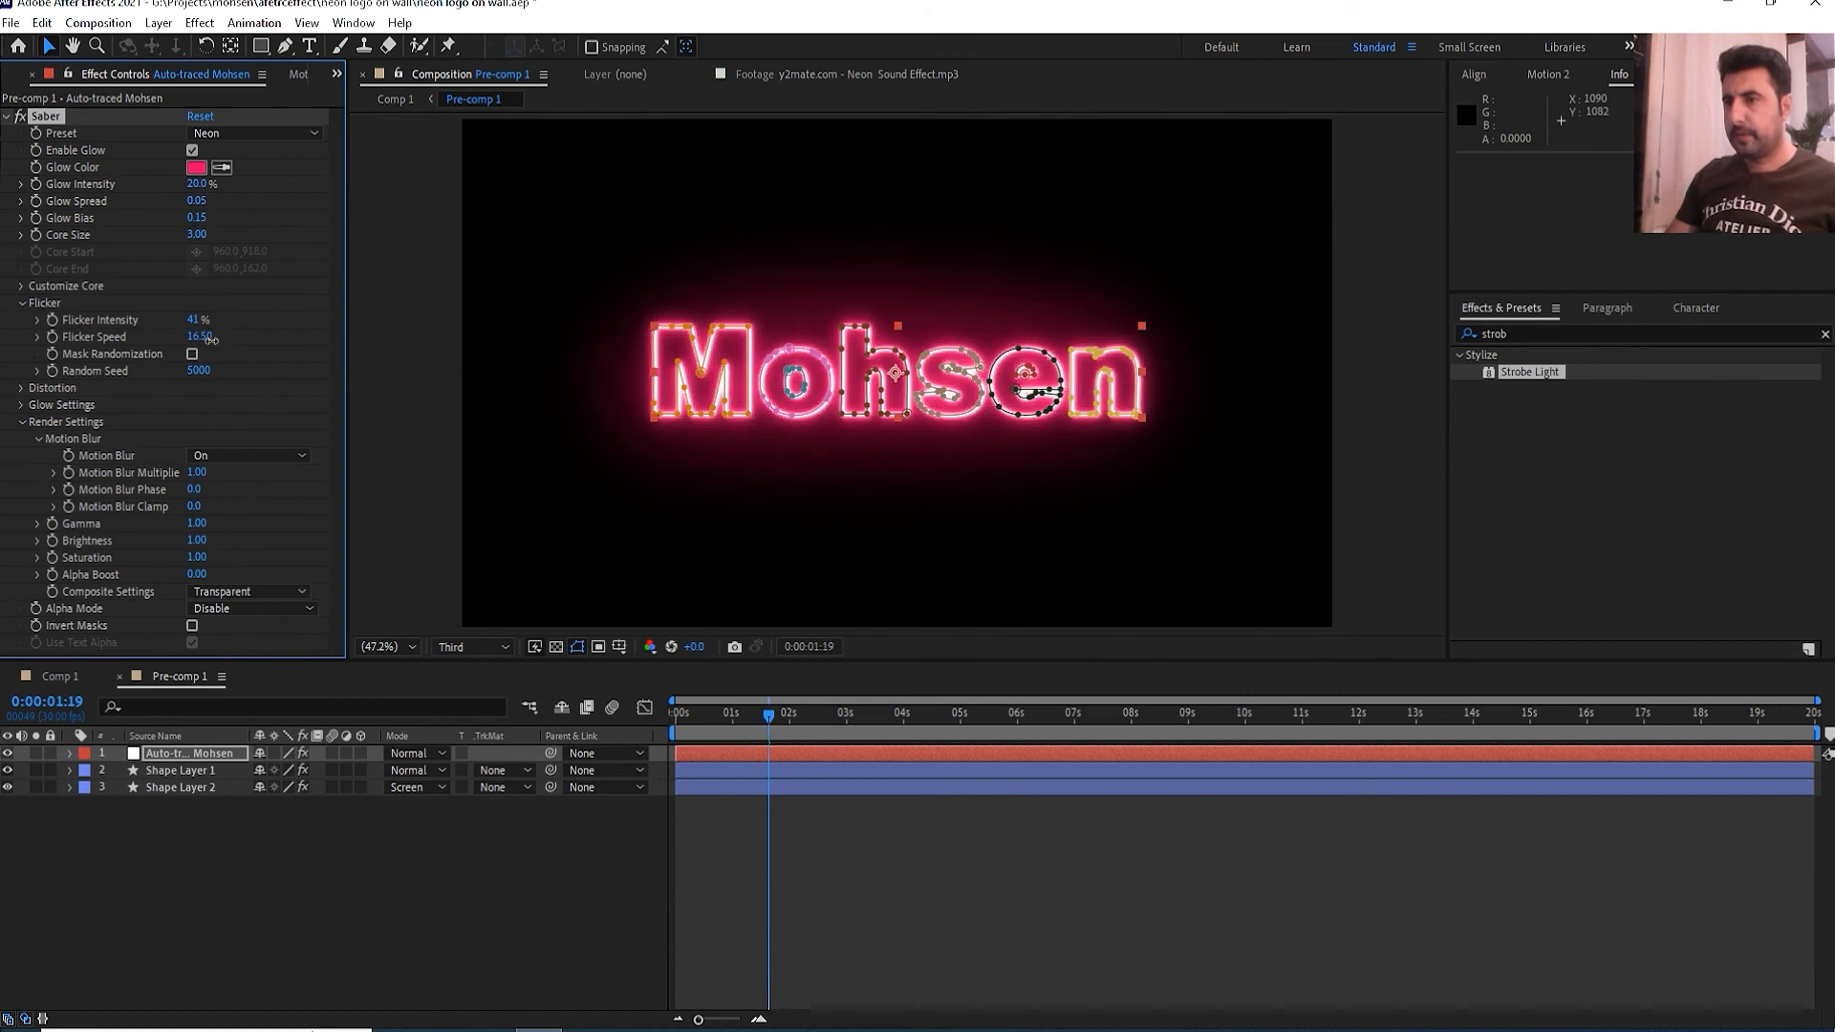
click(692, 717)
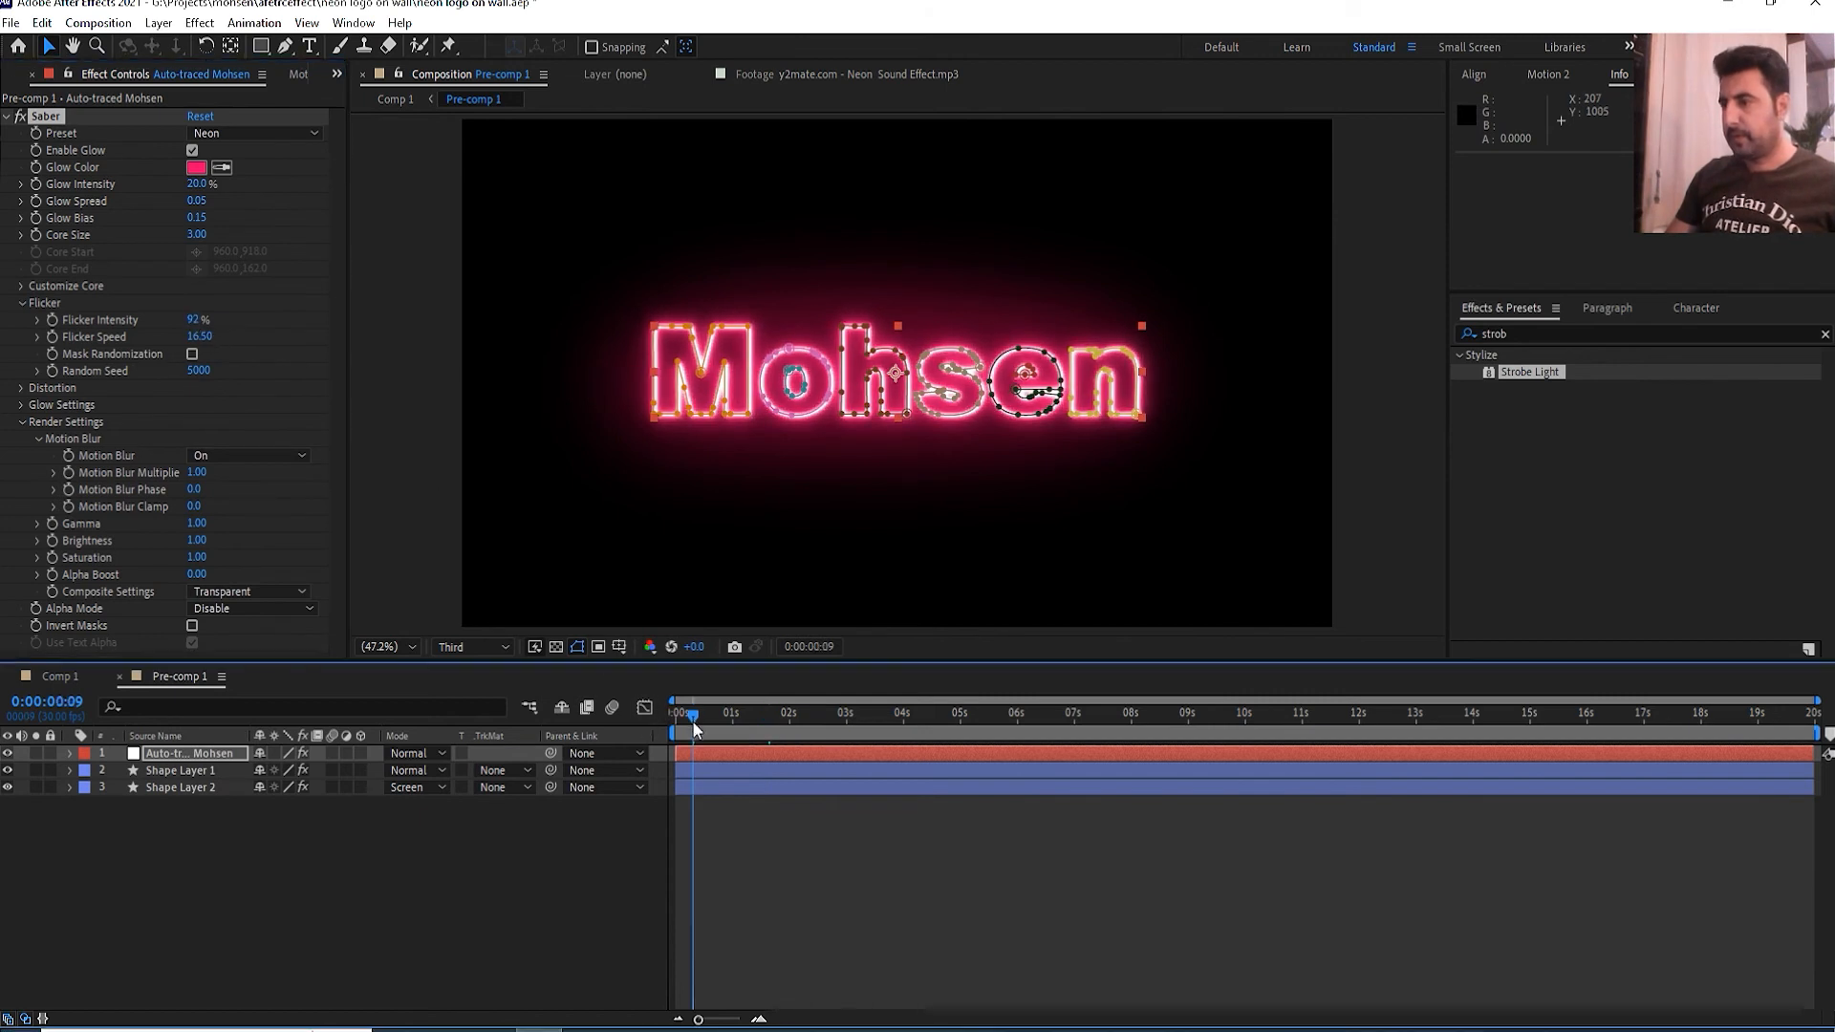
key(space)
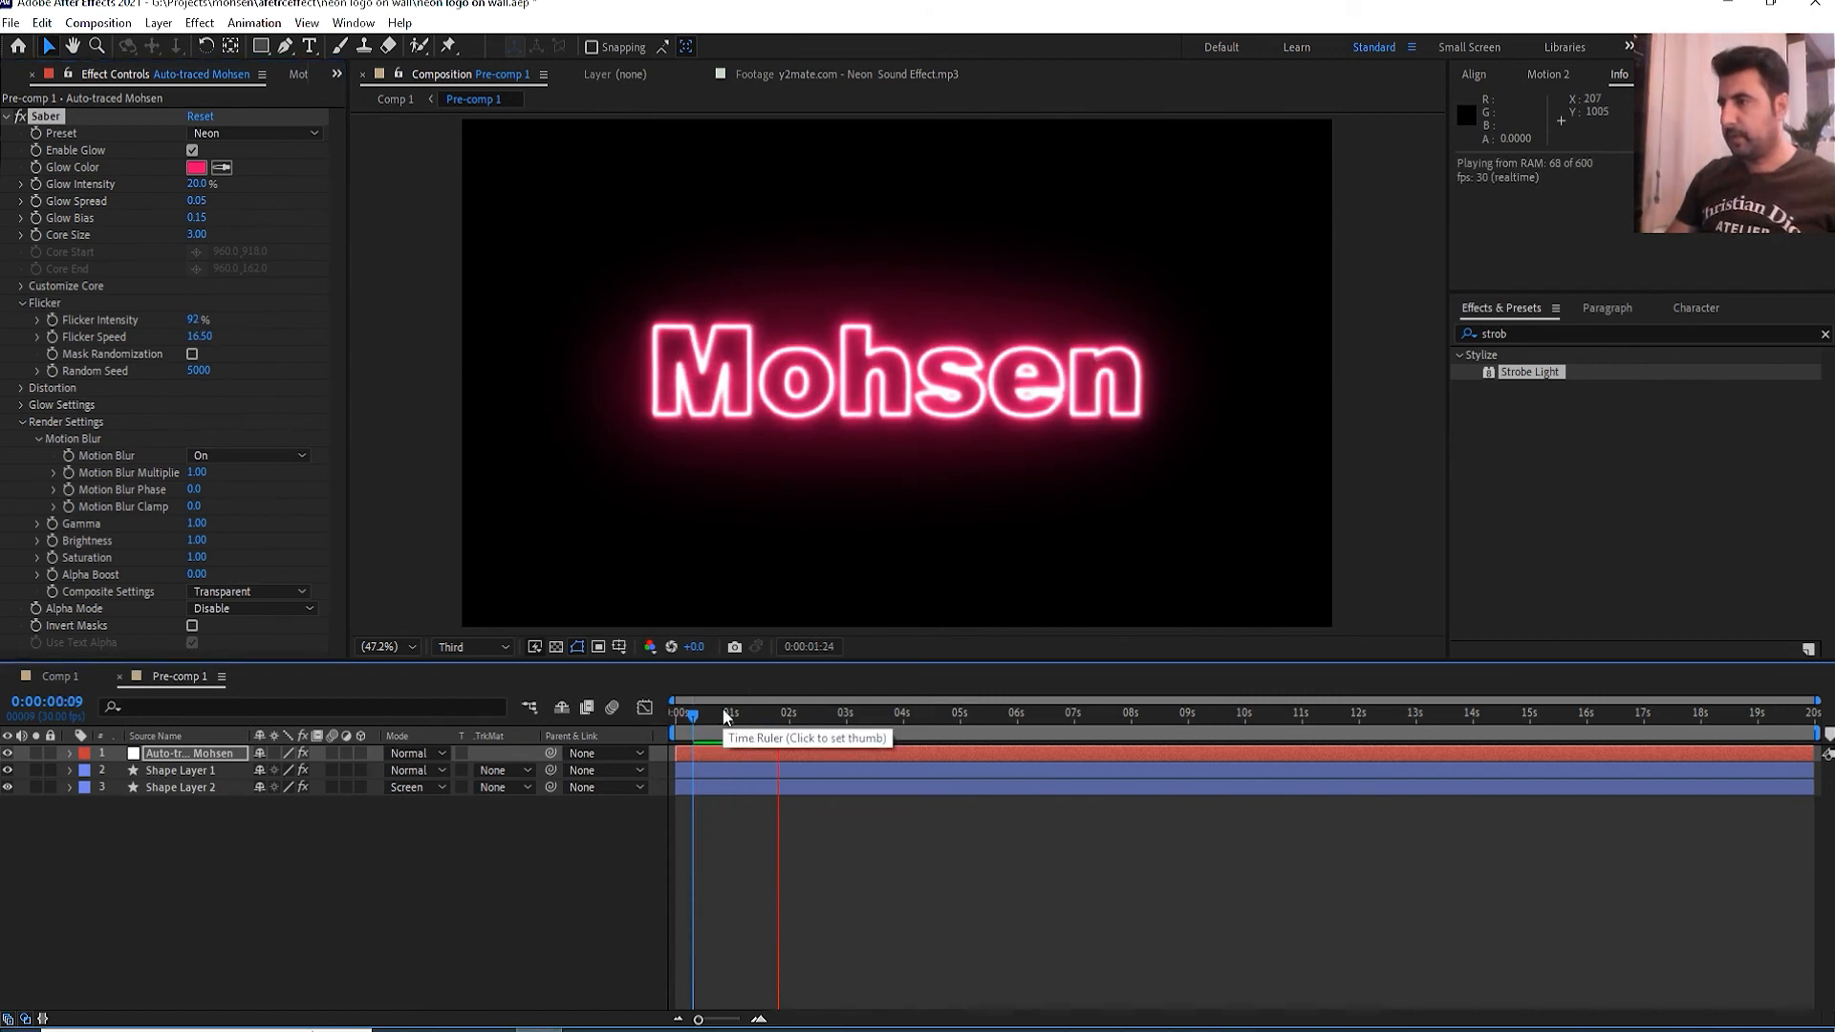
- Set Saber's Flicker Speed to 11.50 and Flicker Intensity to 126%, previewing the flicker from the start after each change
drag(199, 336, 141, 347)
click(673, 727)
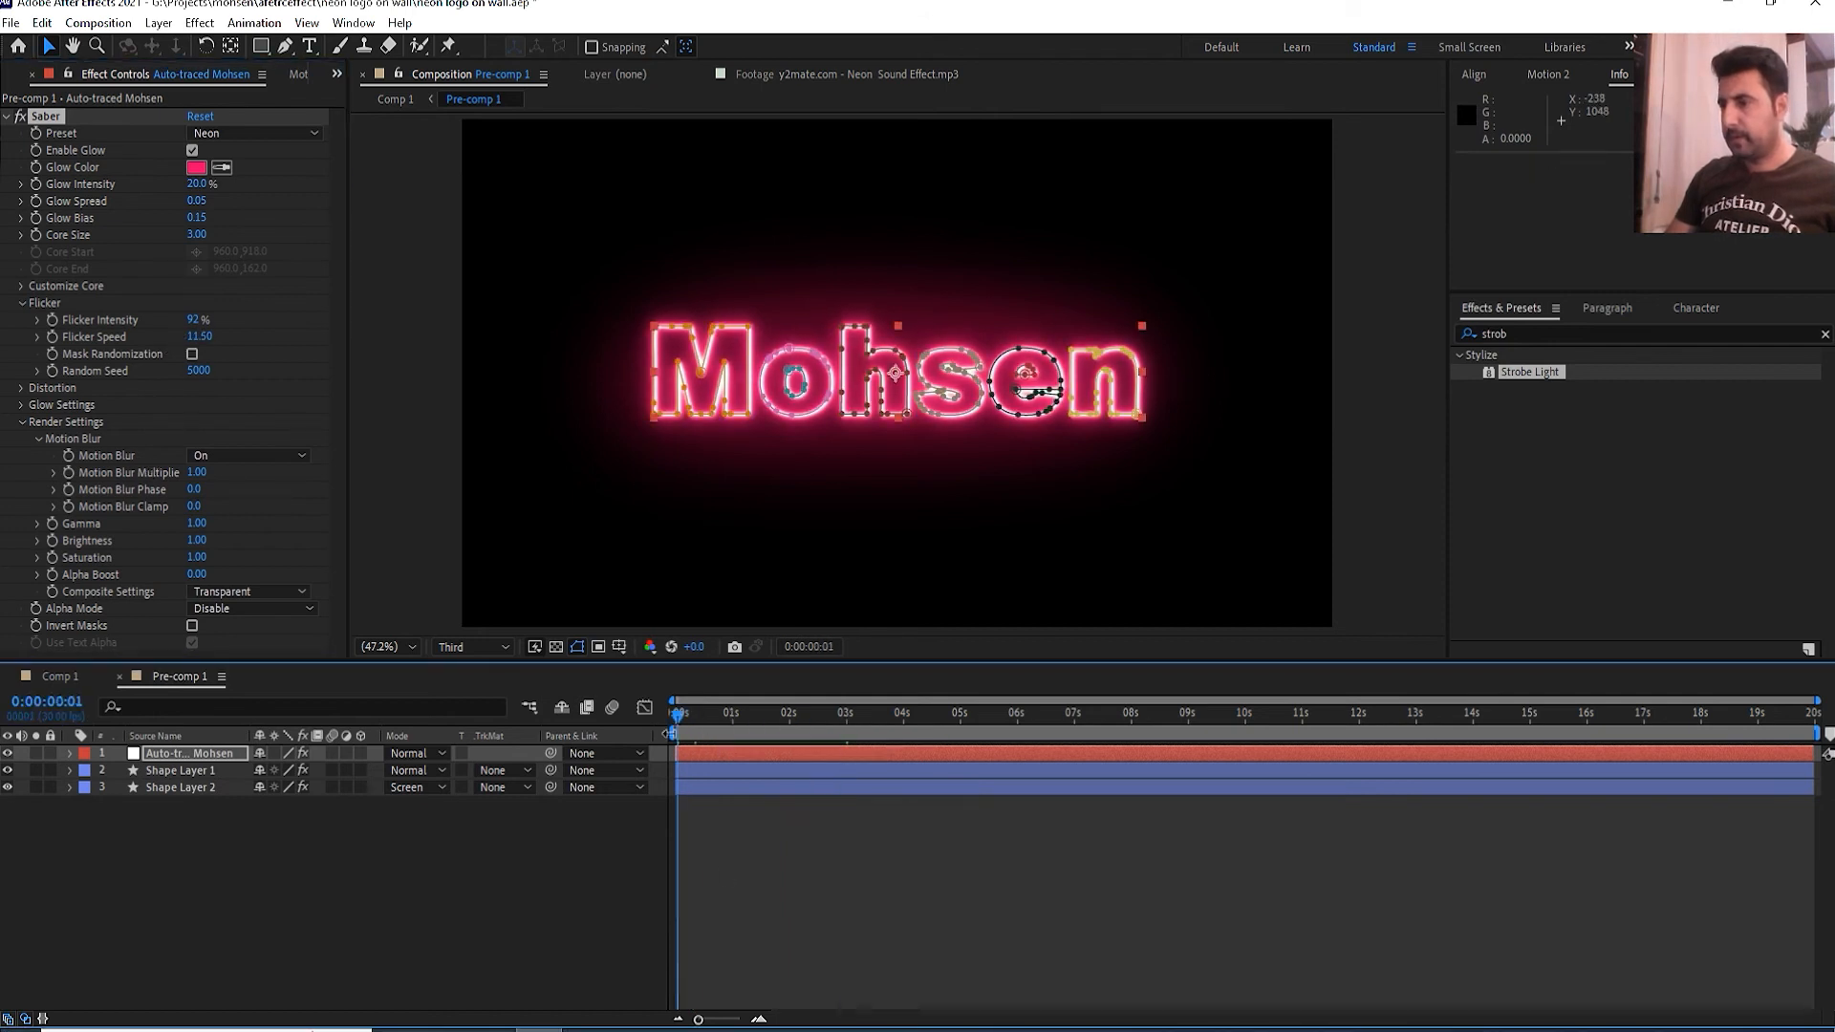
key(space)
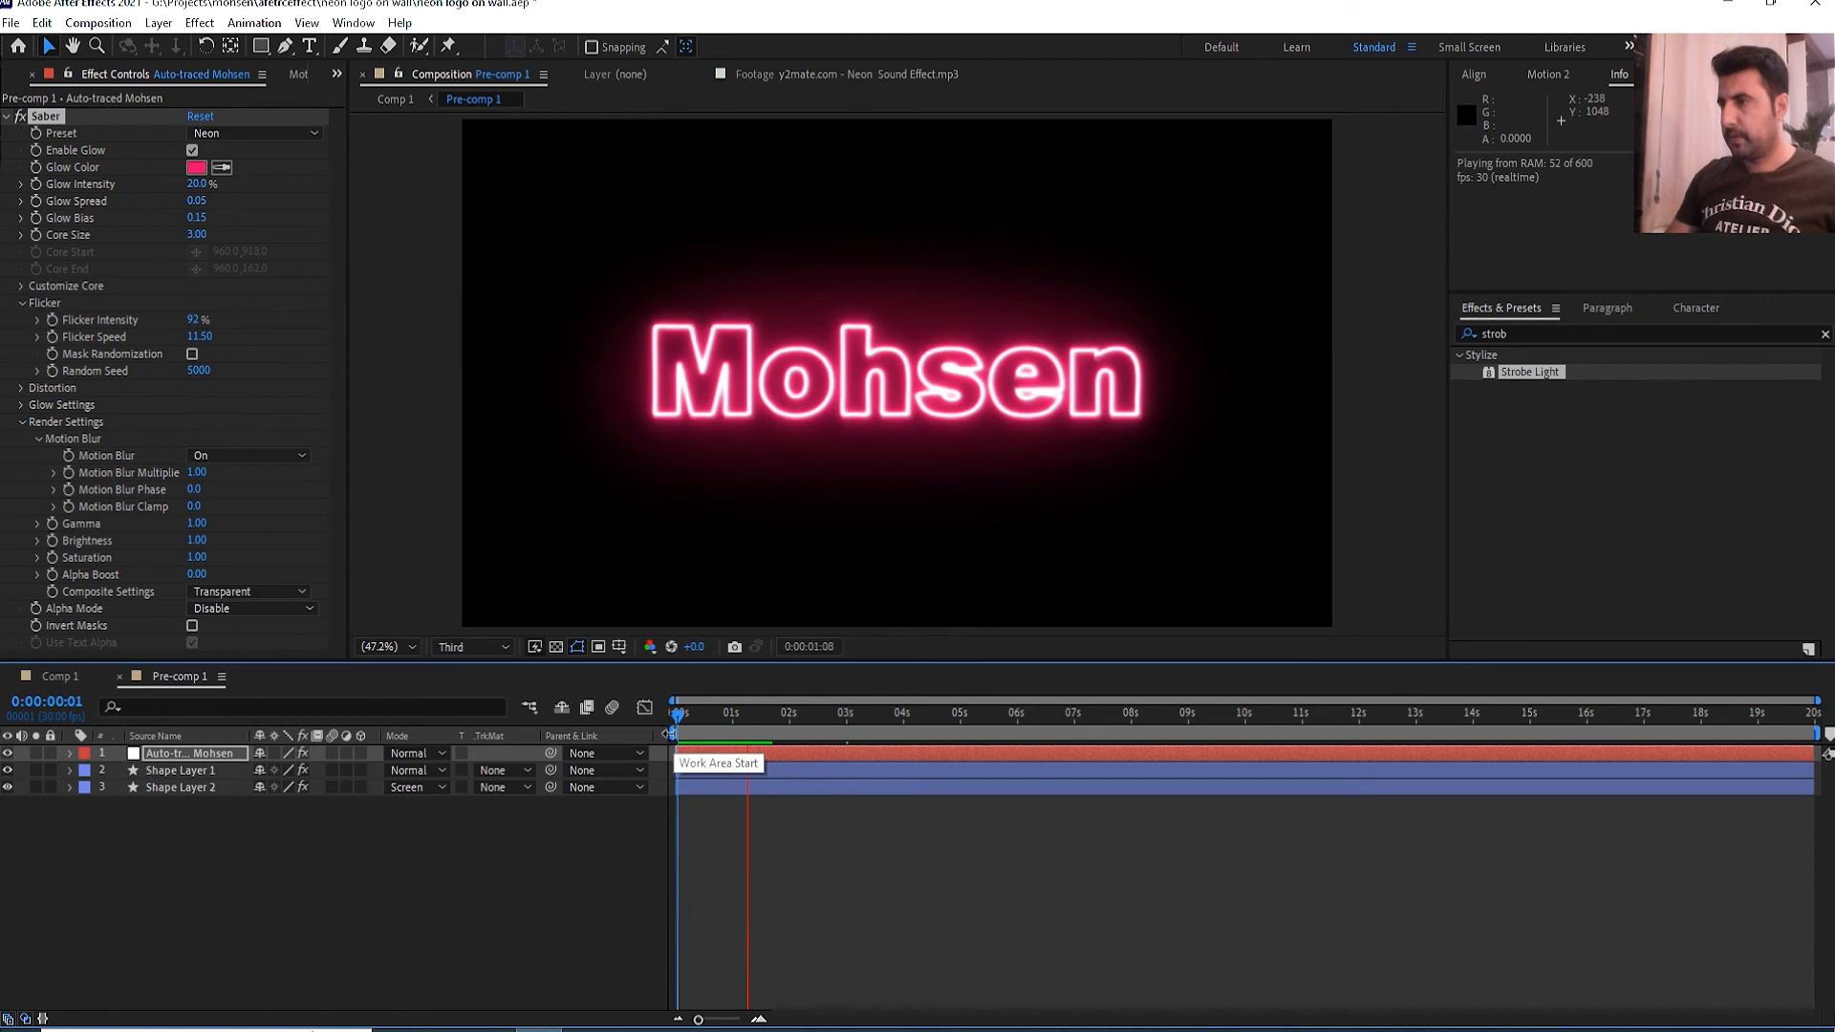
drag(196, 319, 229, 319)
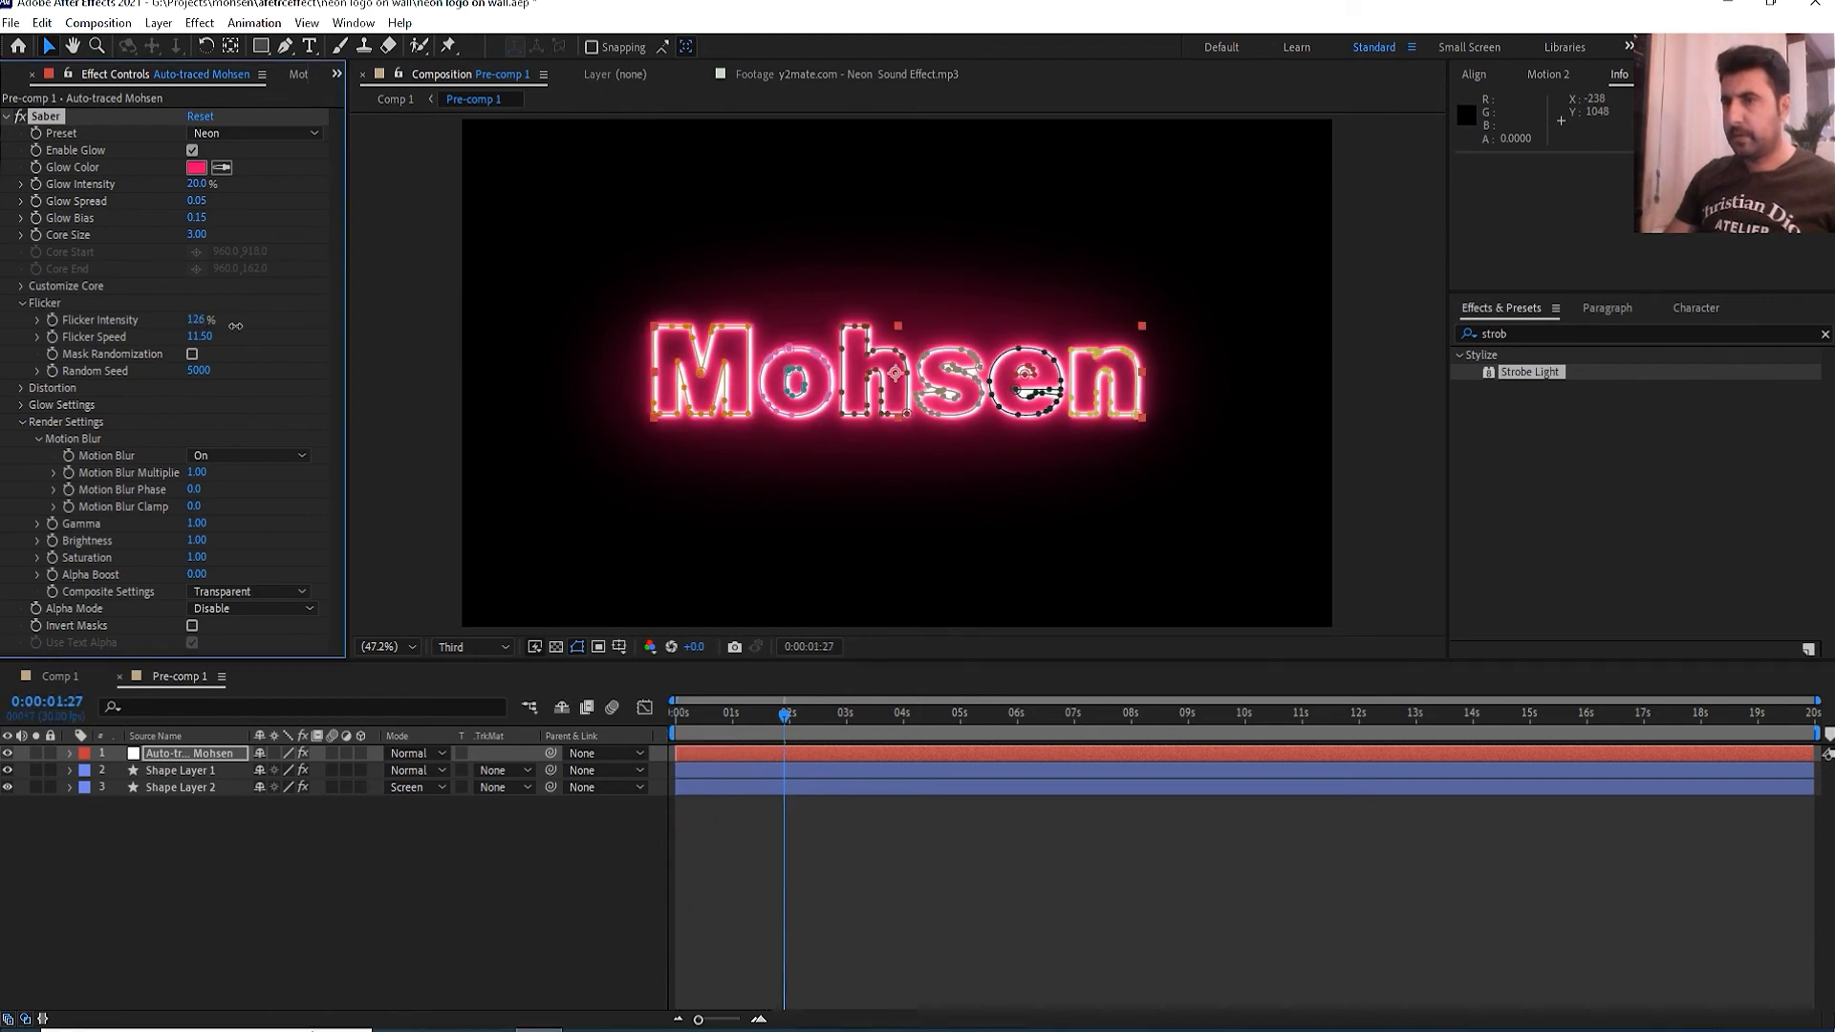
click(671, 718)
key(space)
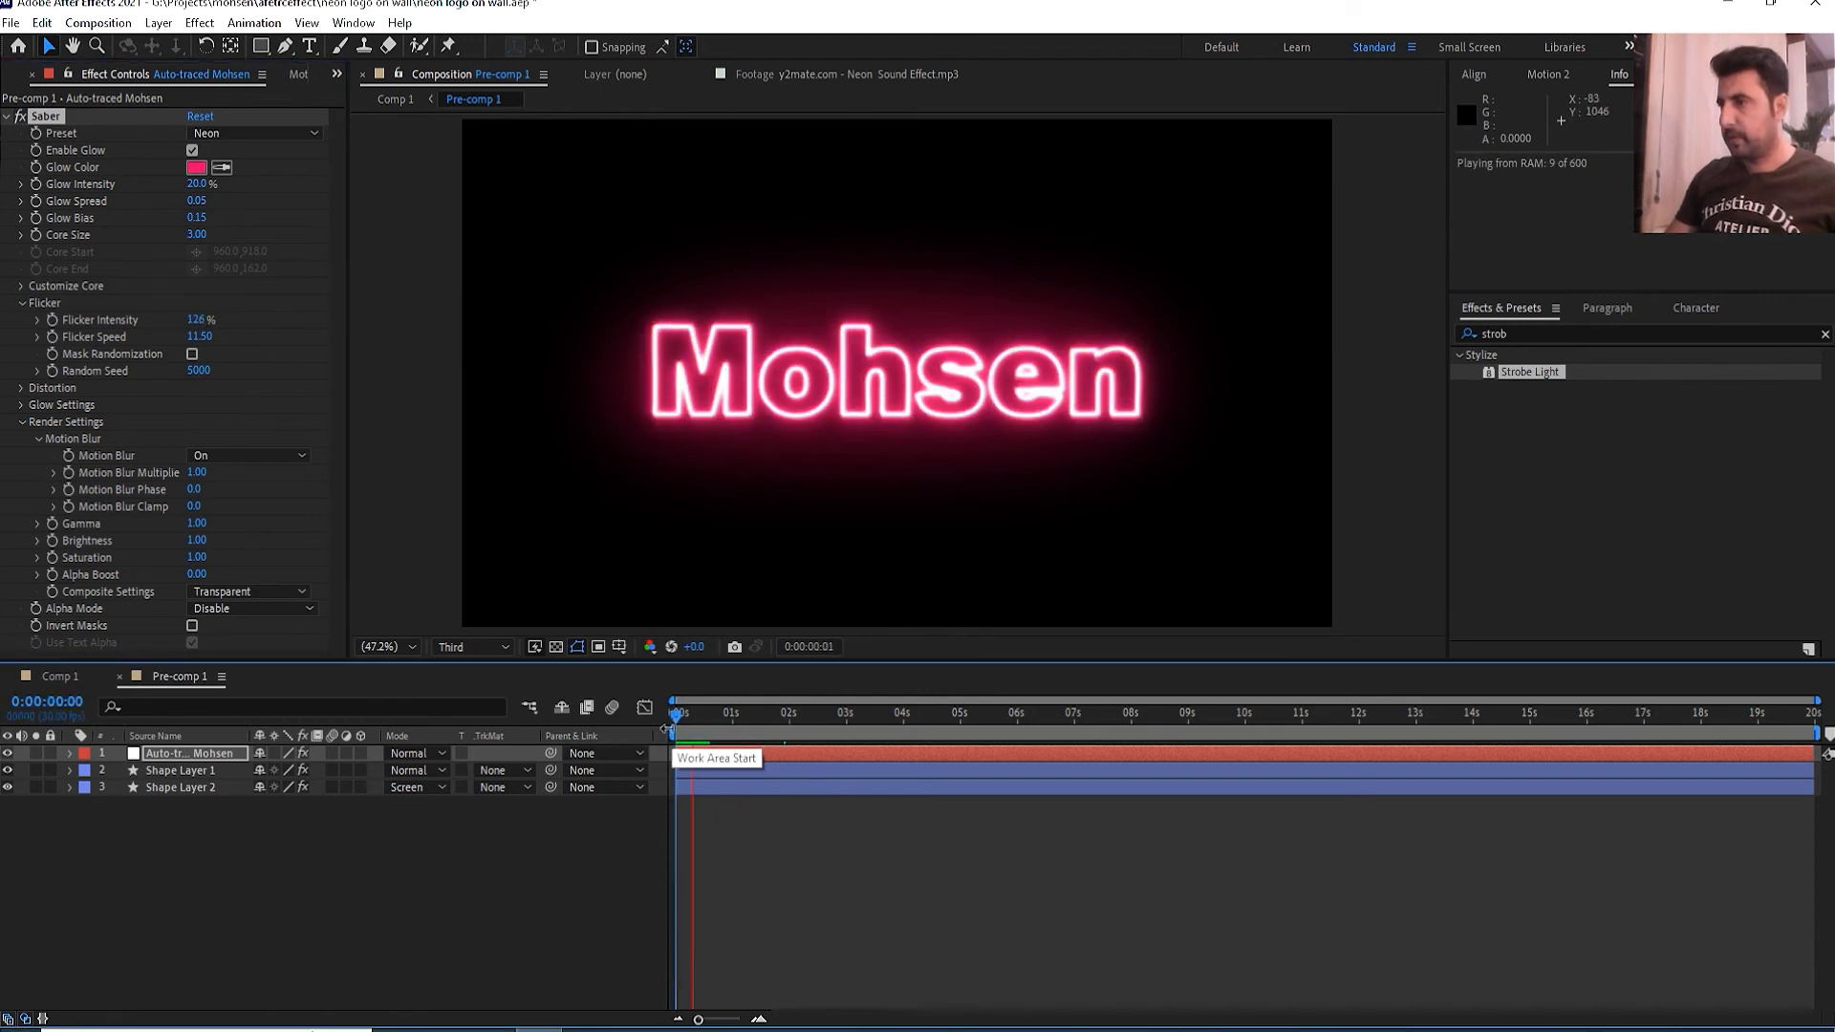
- Return to Comp 1 and play it from the start to examine the flicker against the brick wall
key(space)
click(89, 675)
key(Home)
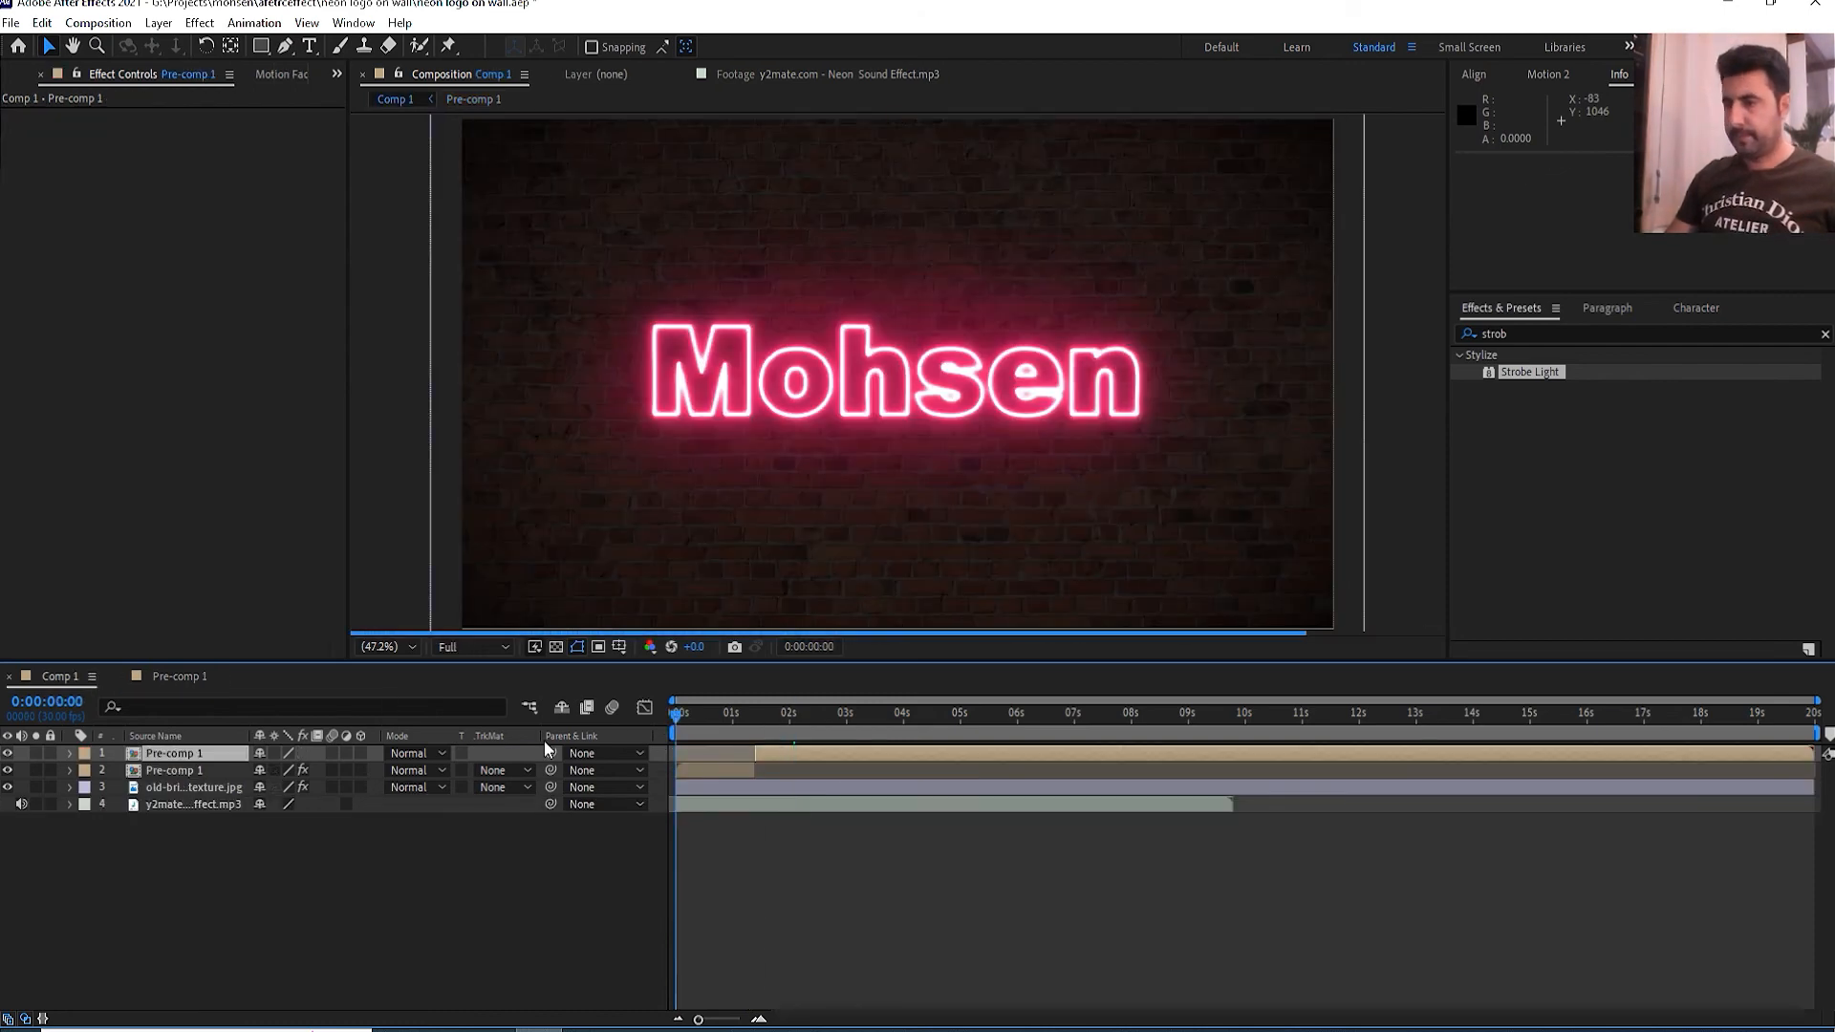
key(space)
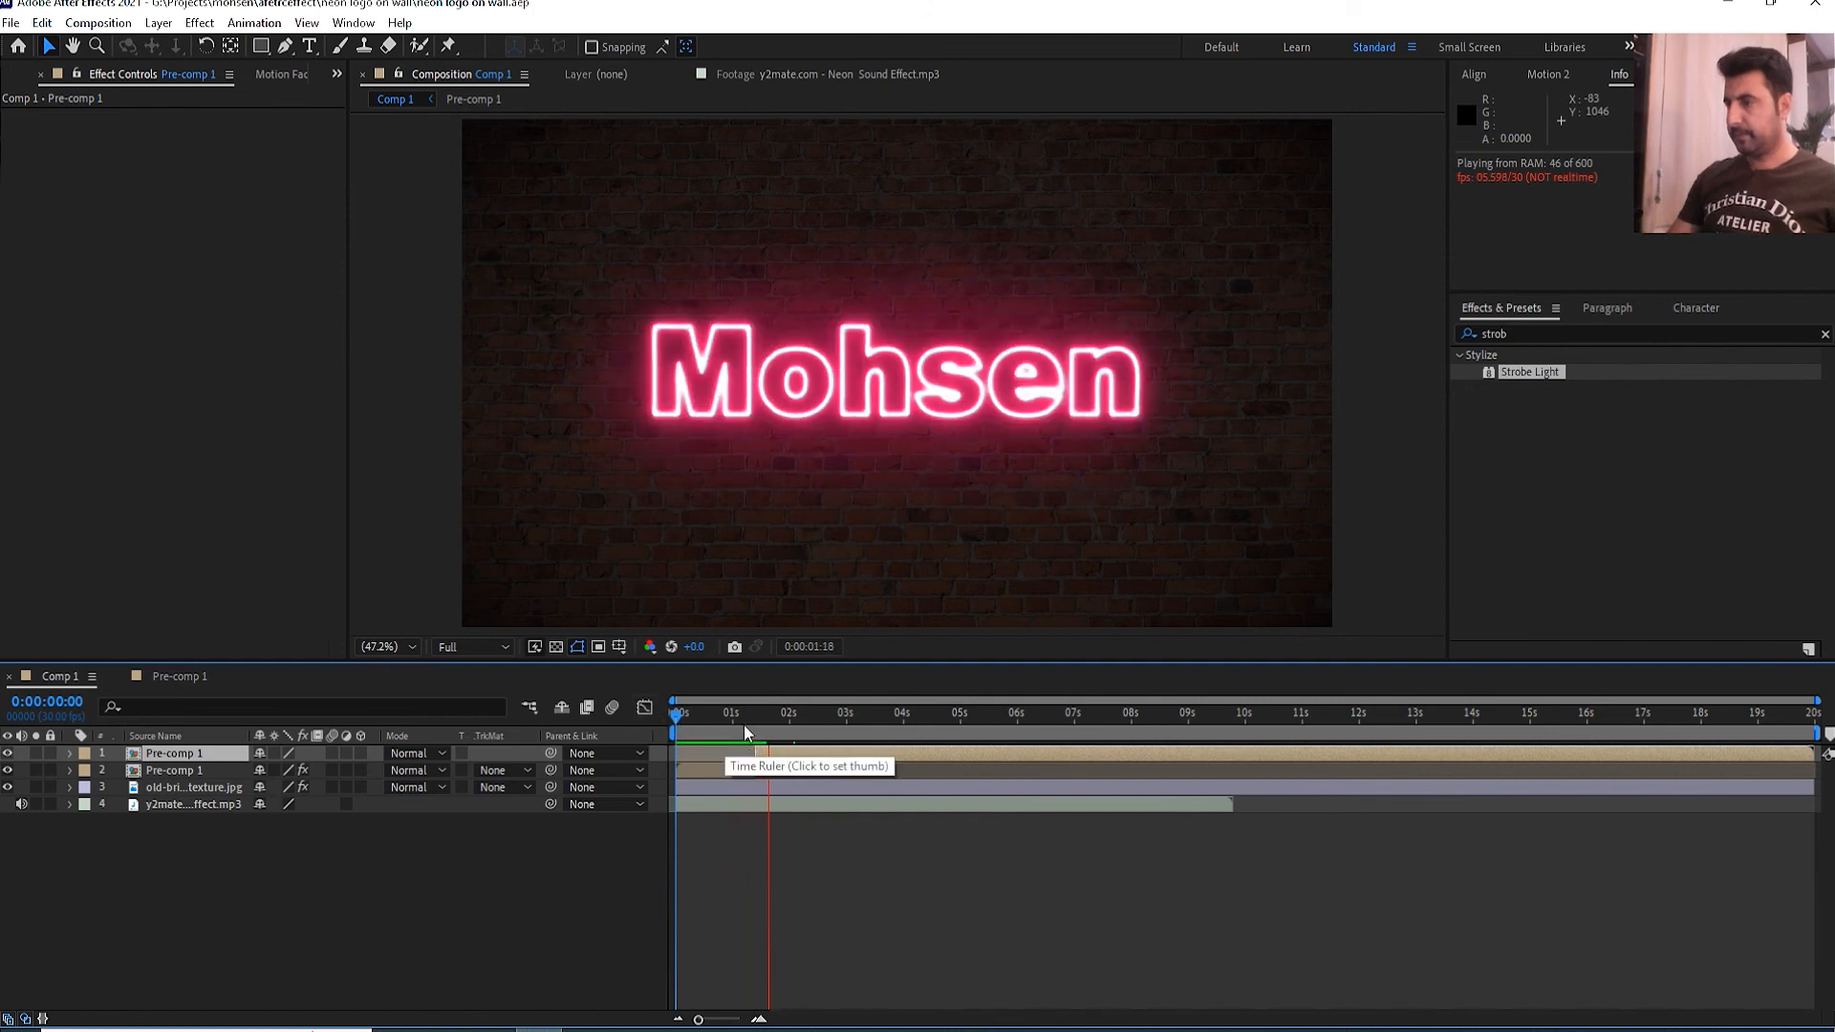
key(space)
key(space)
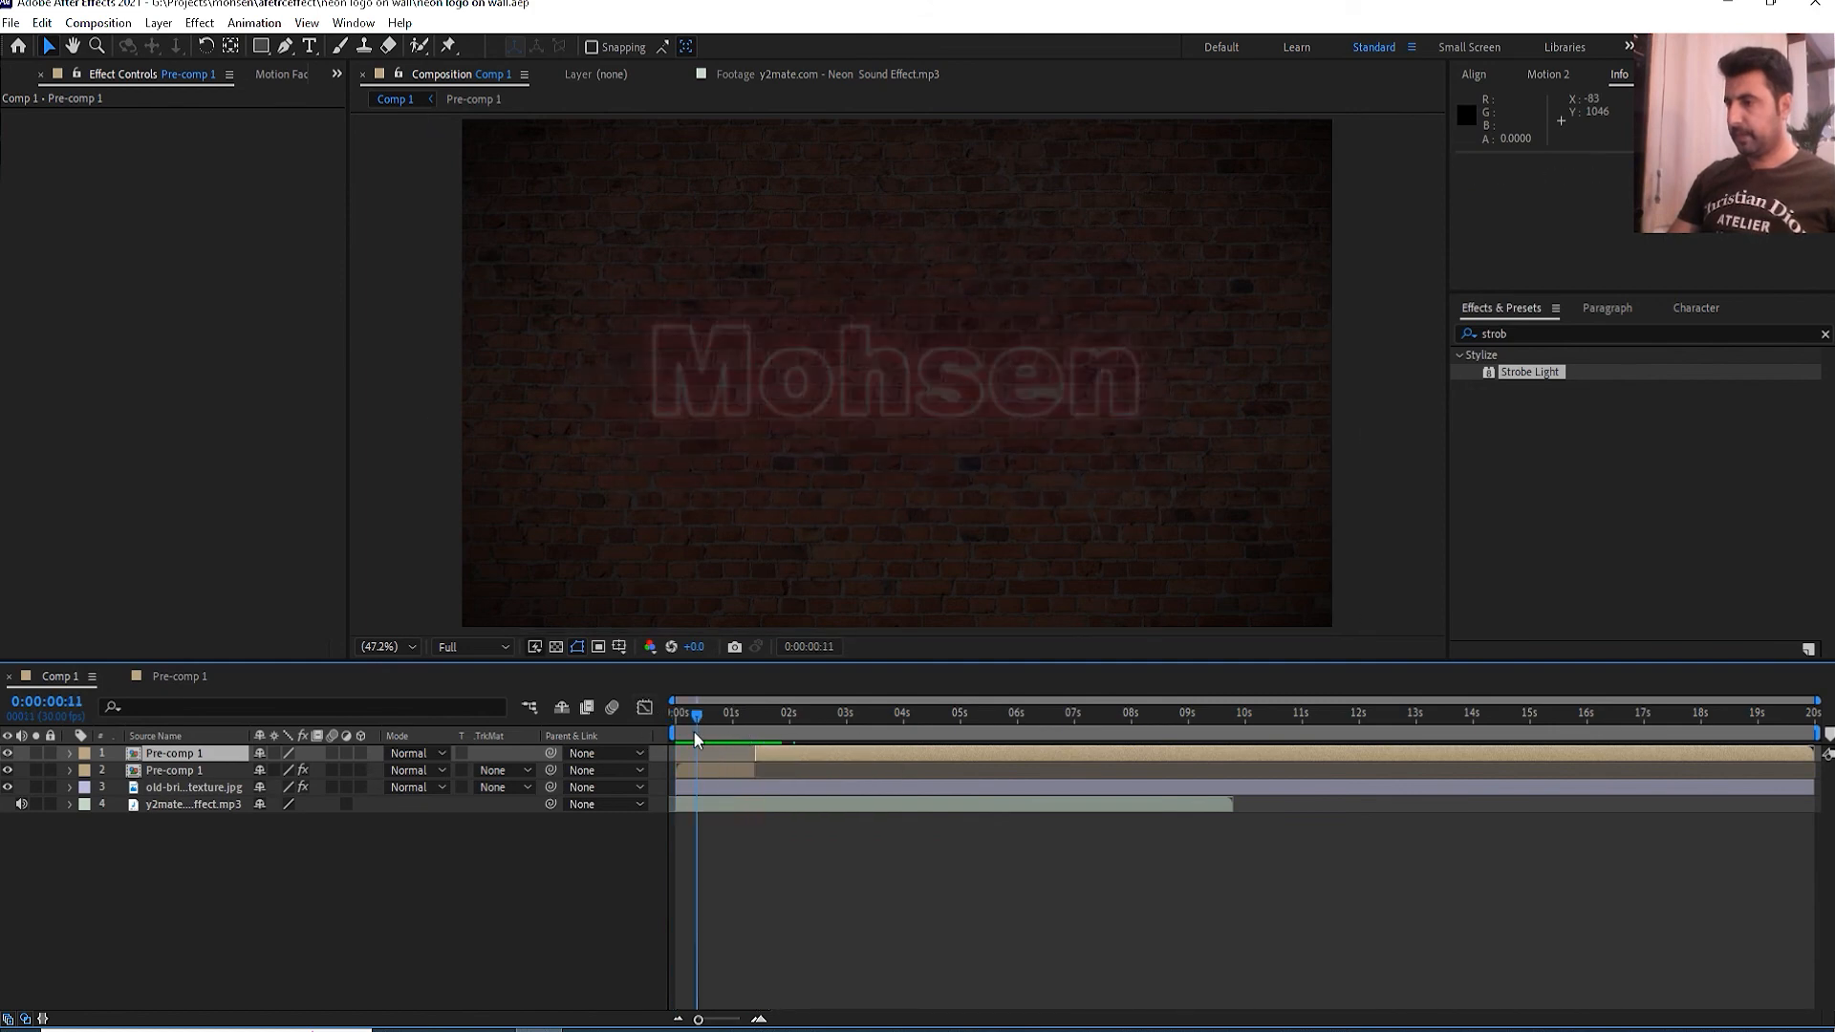
- Cut the Strobe Light effect from the short Pre-comp 1 layer in Comp 1 and open Pre-comp 1
click(708, 771)
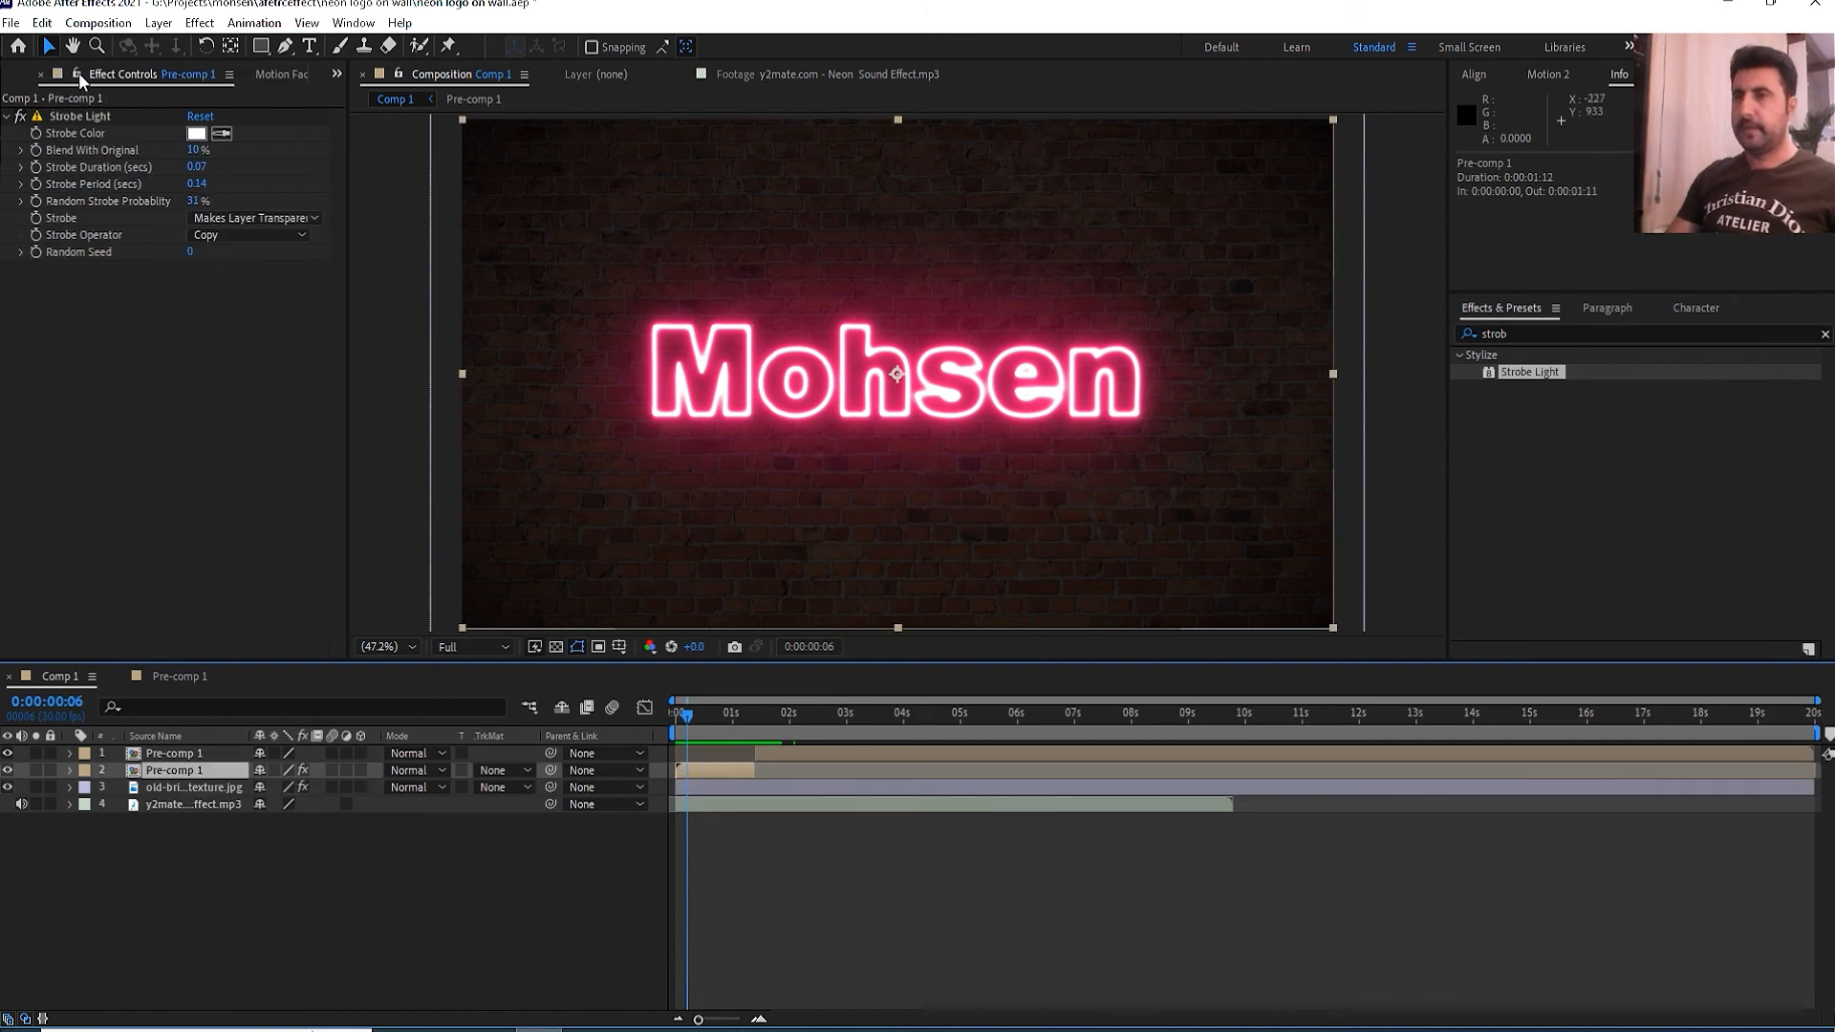
click(85, 116)
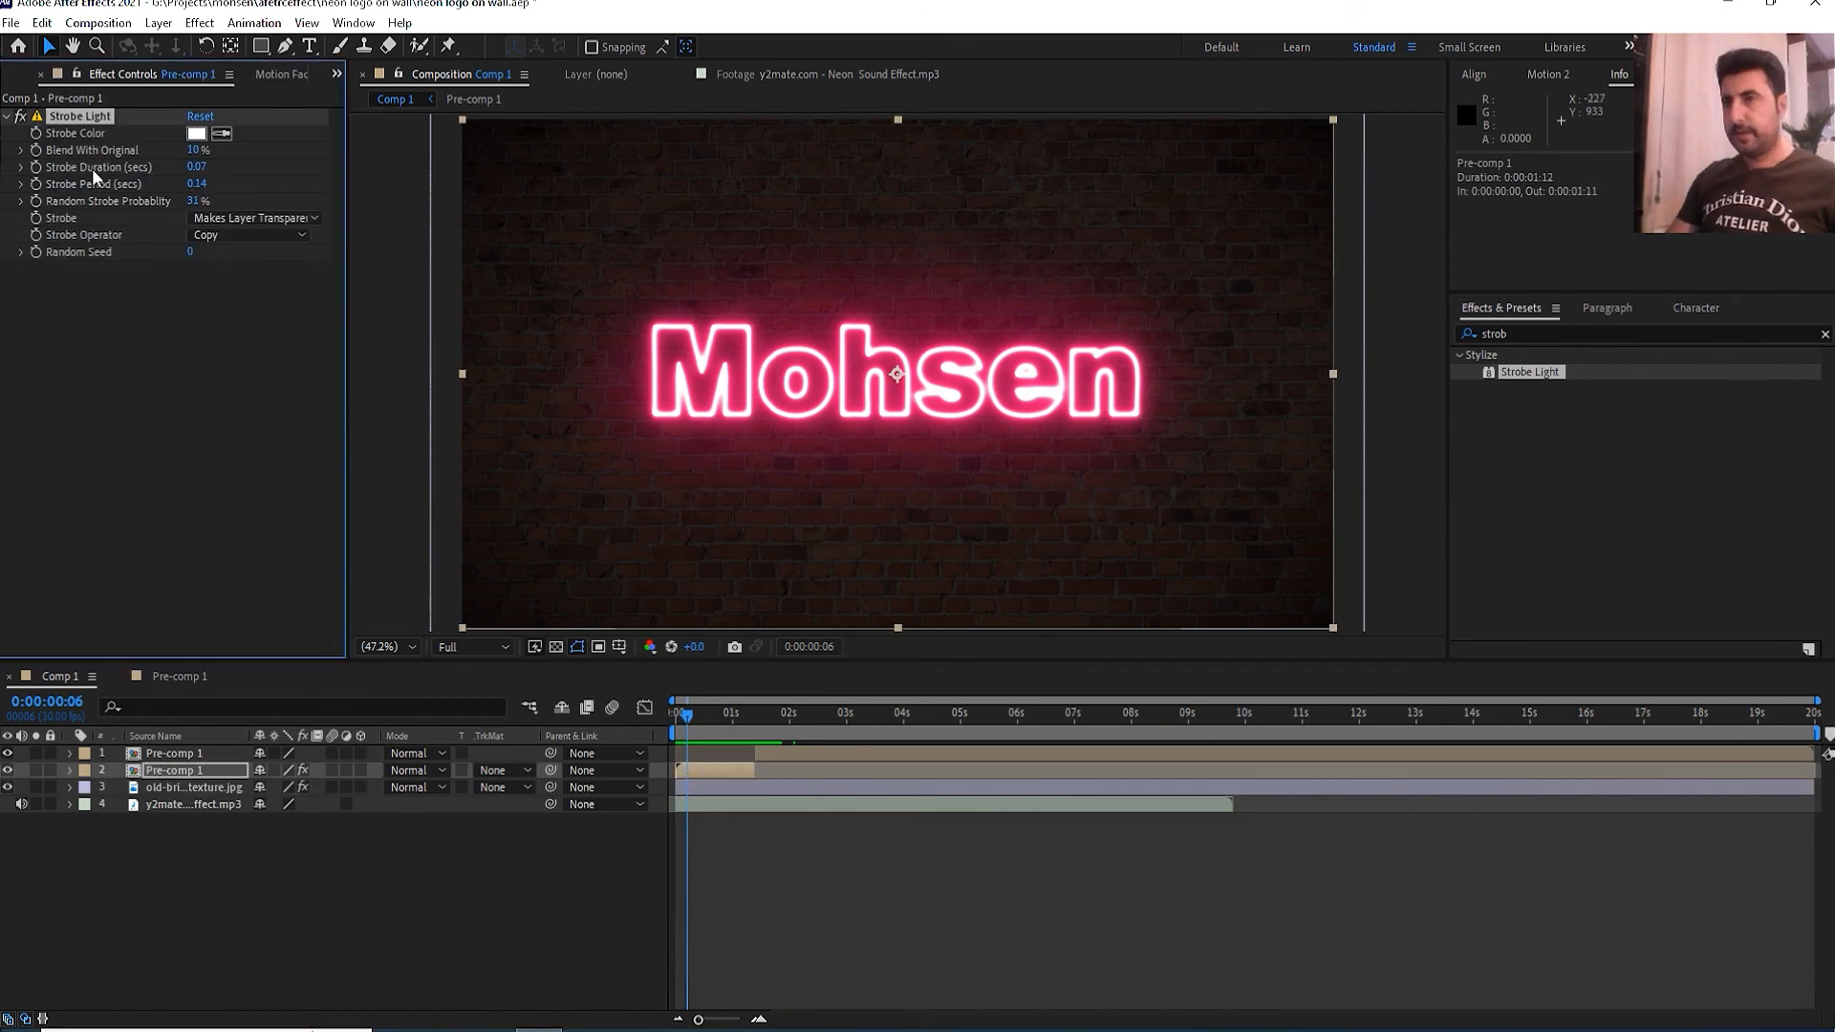
double_click(708, 773)
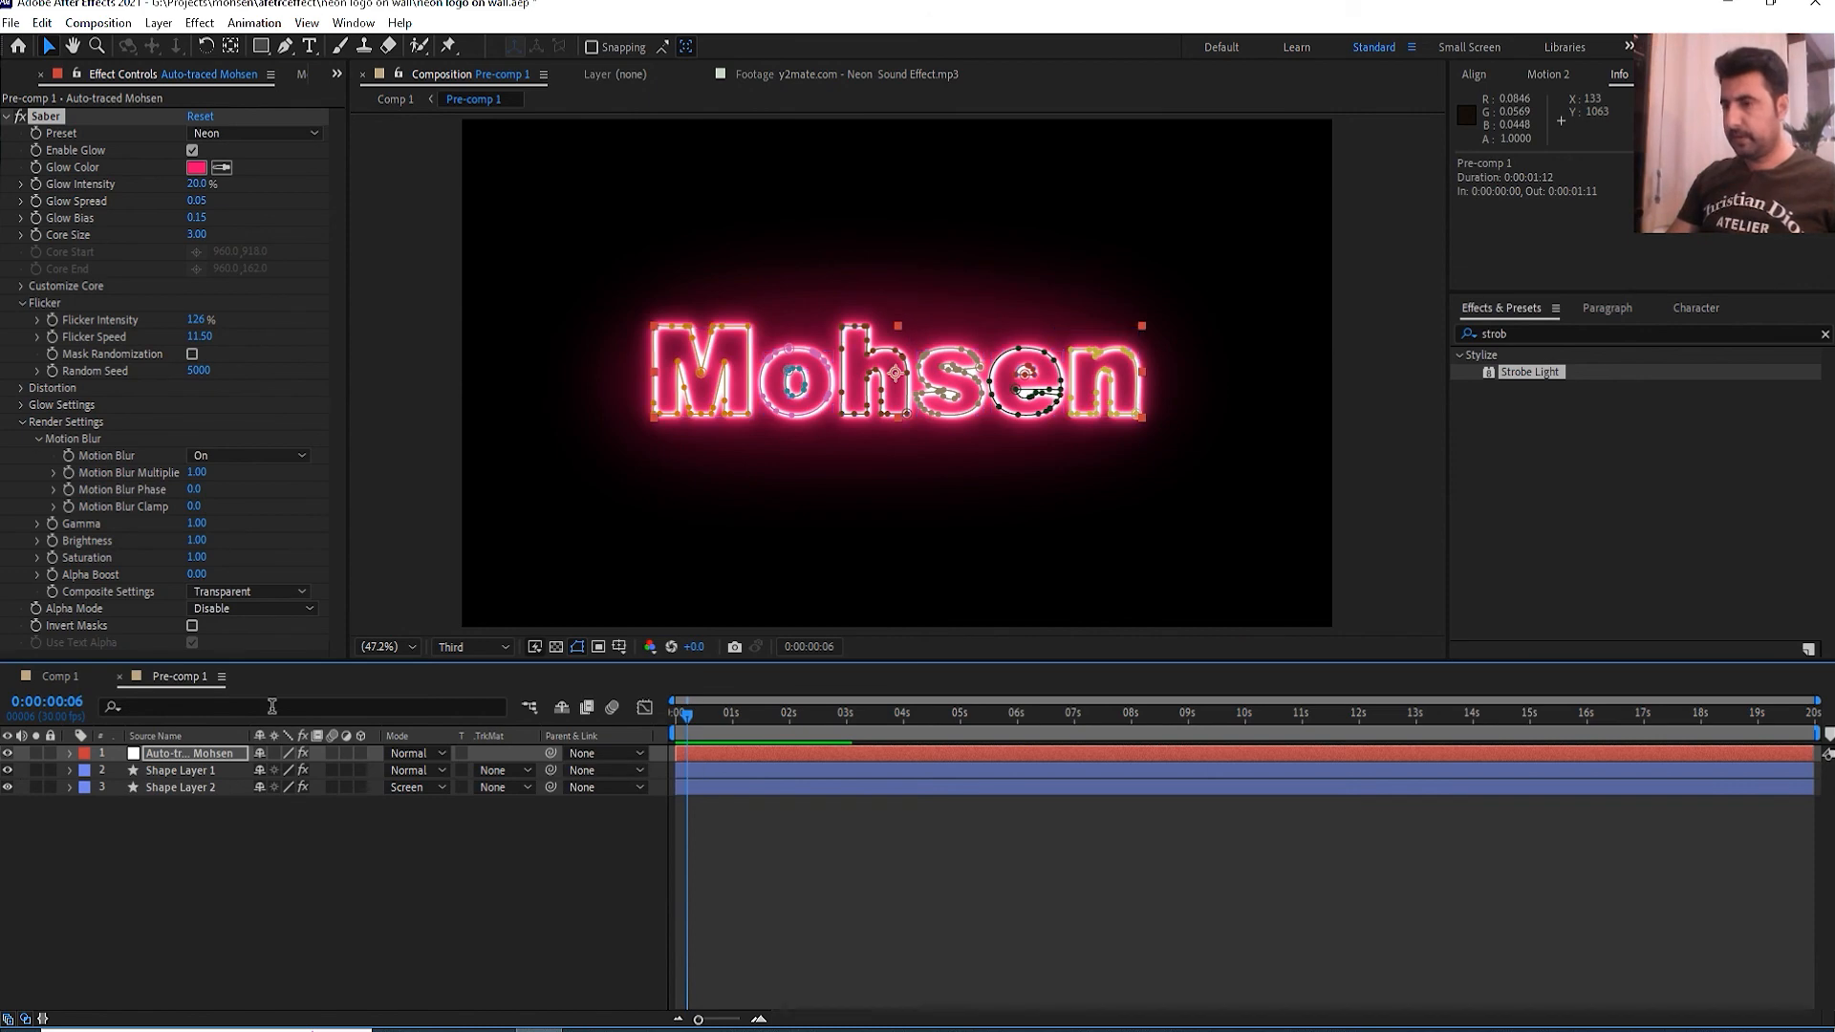
- Split the auto-traced text layer inside Pre-comp 1 at 0:00:01:12, matching the end of Comp 1's short layer
click(61, 677)
mouse_move(743, 714)
mouse_down()
mouse_move(761, 719)
mouse_move(719, 709)
mouse_move(762, 714)
mouse_up()
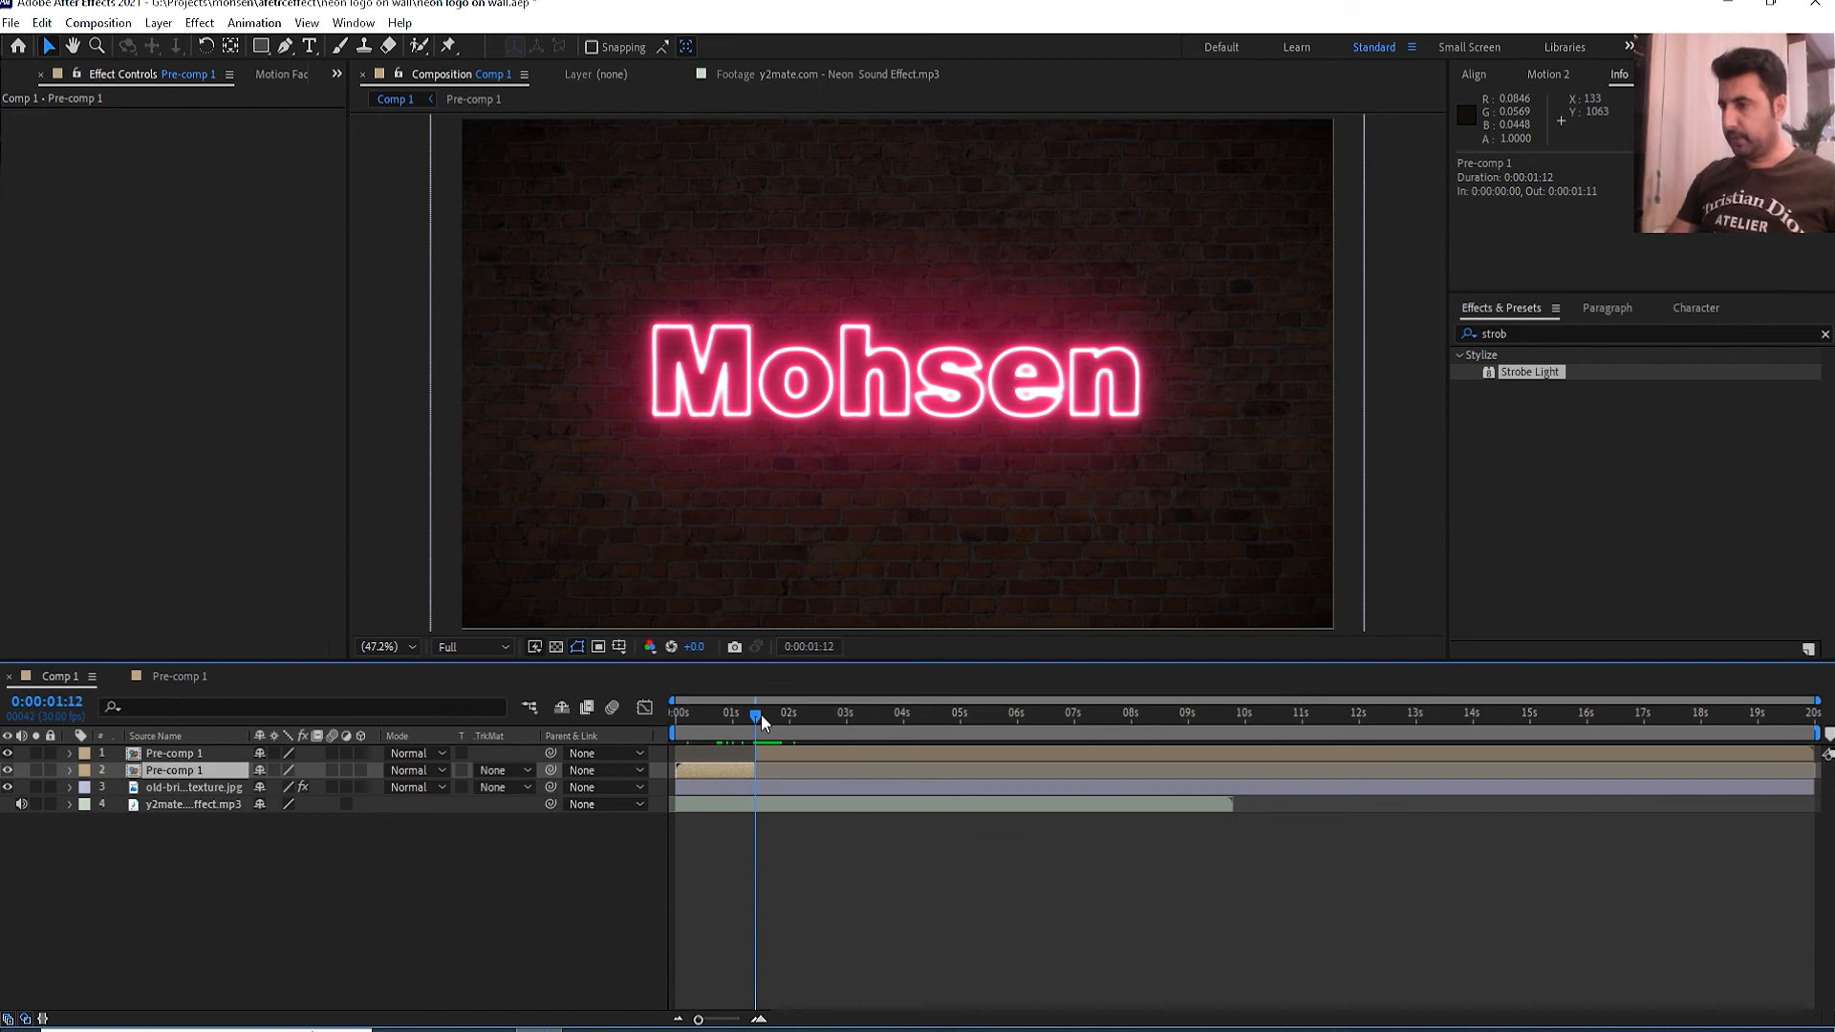
double_click(742, 768)
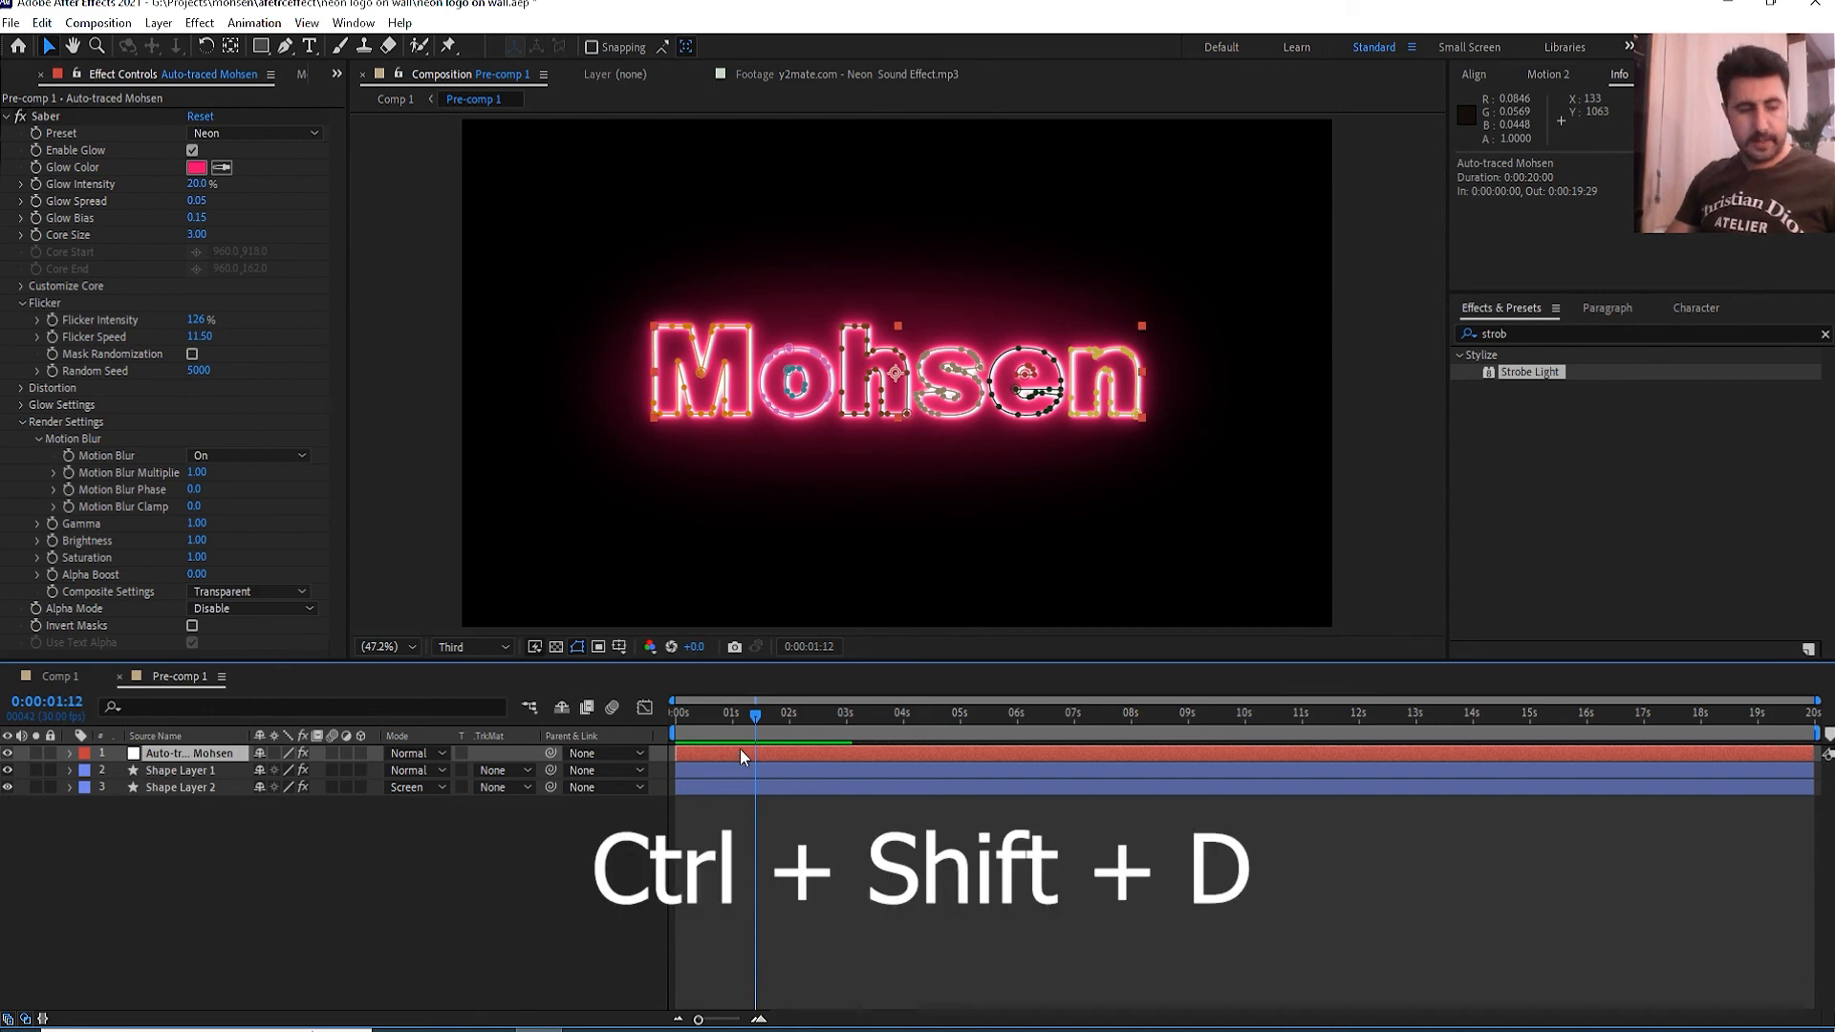
key(ctrl+shift+d)
drag(748, 729, 713, 763)
- Paste the Strobe Light effect onto the first segment of the auto-traced text layer and preview from the start
click(719, 768)
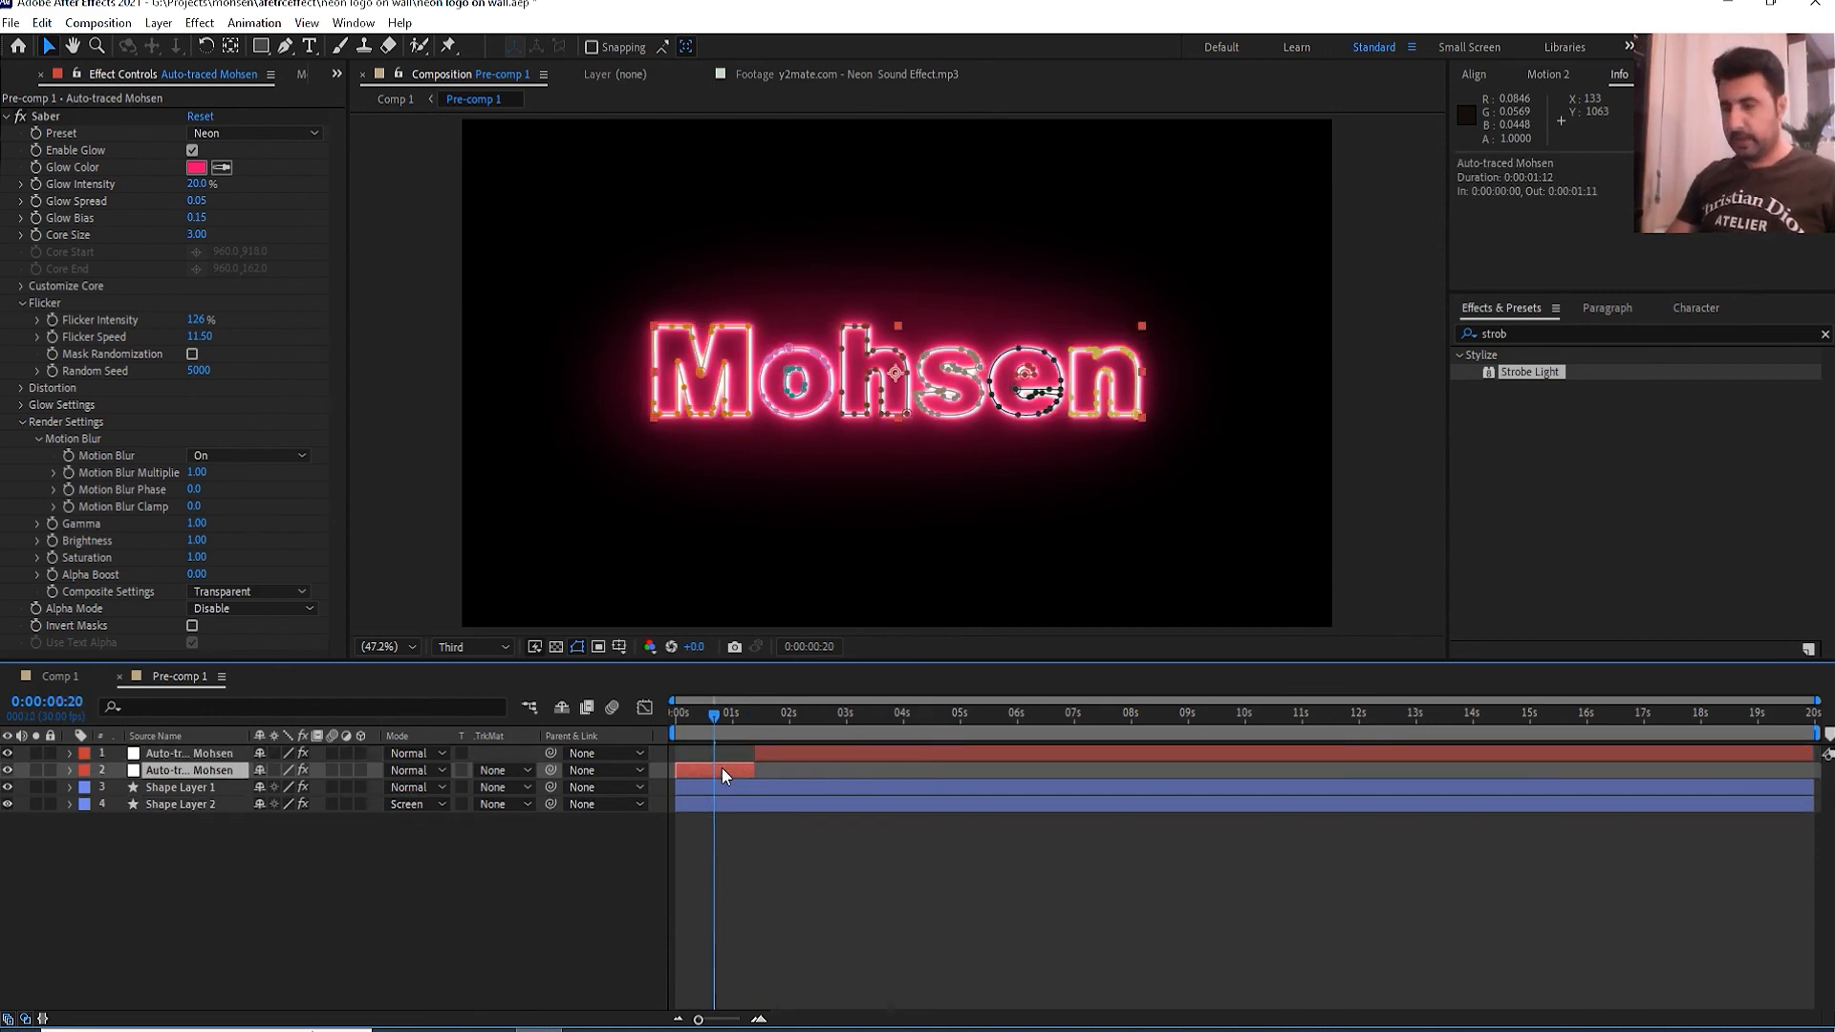
key(Home)
key(space)
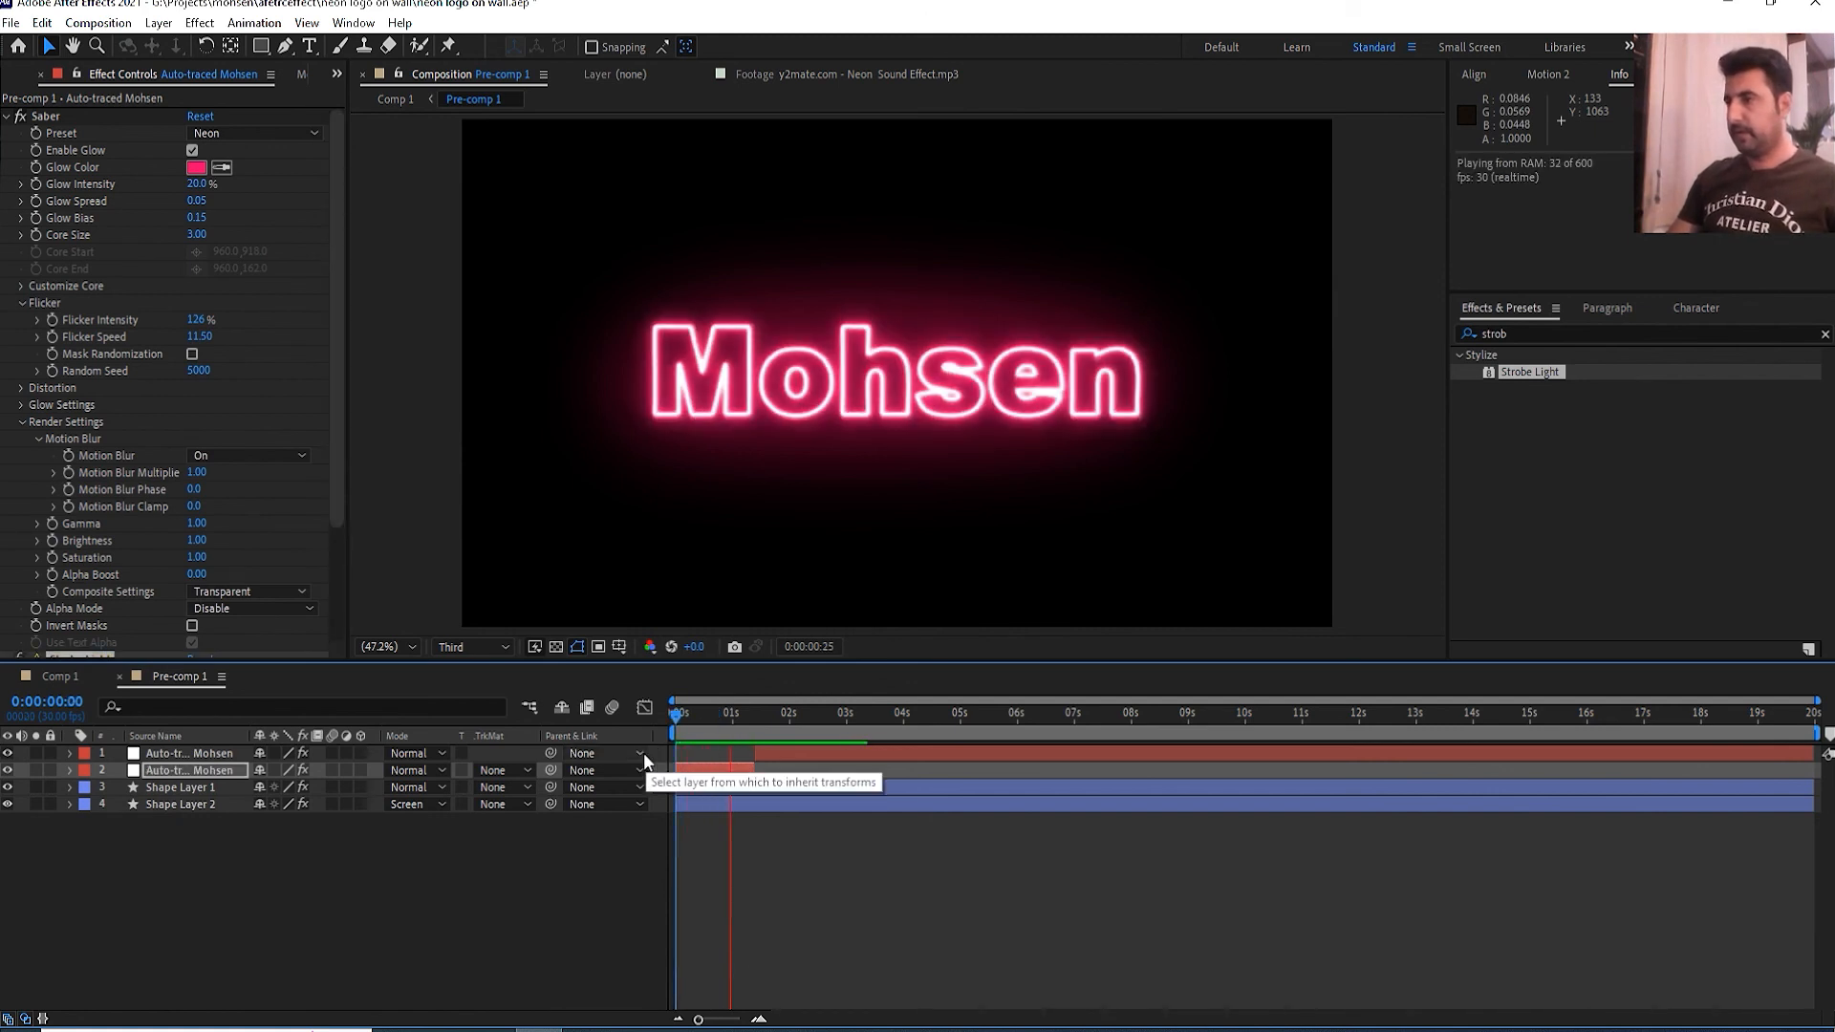
key(space)
click(689, 729)
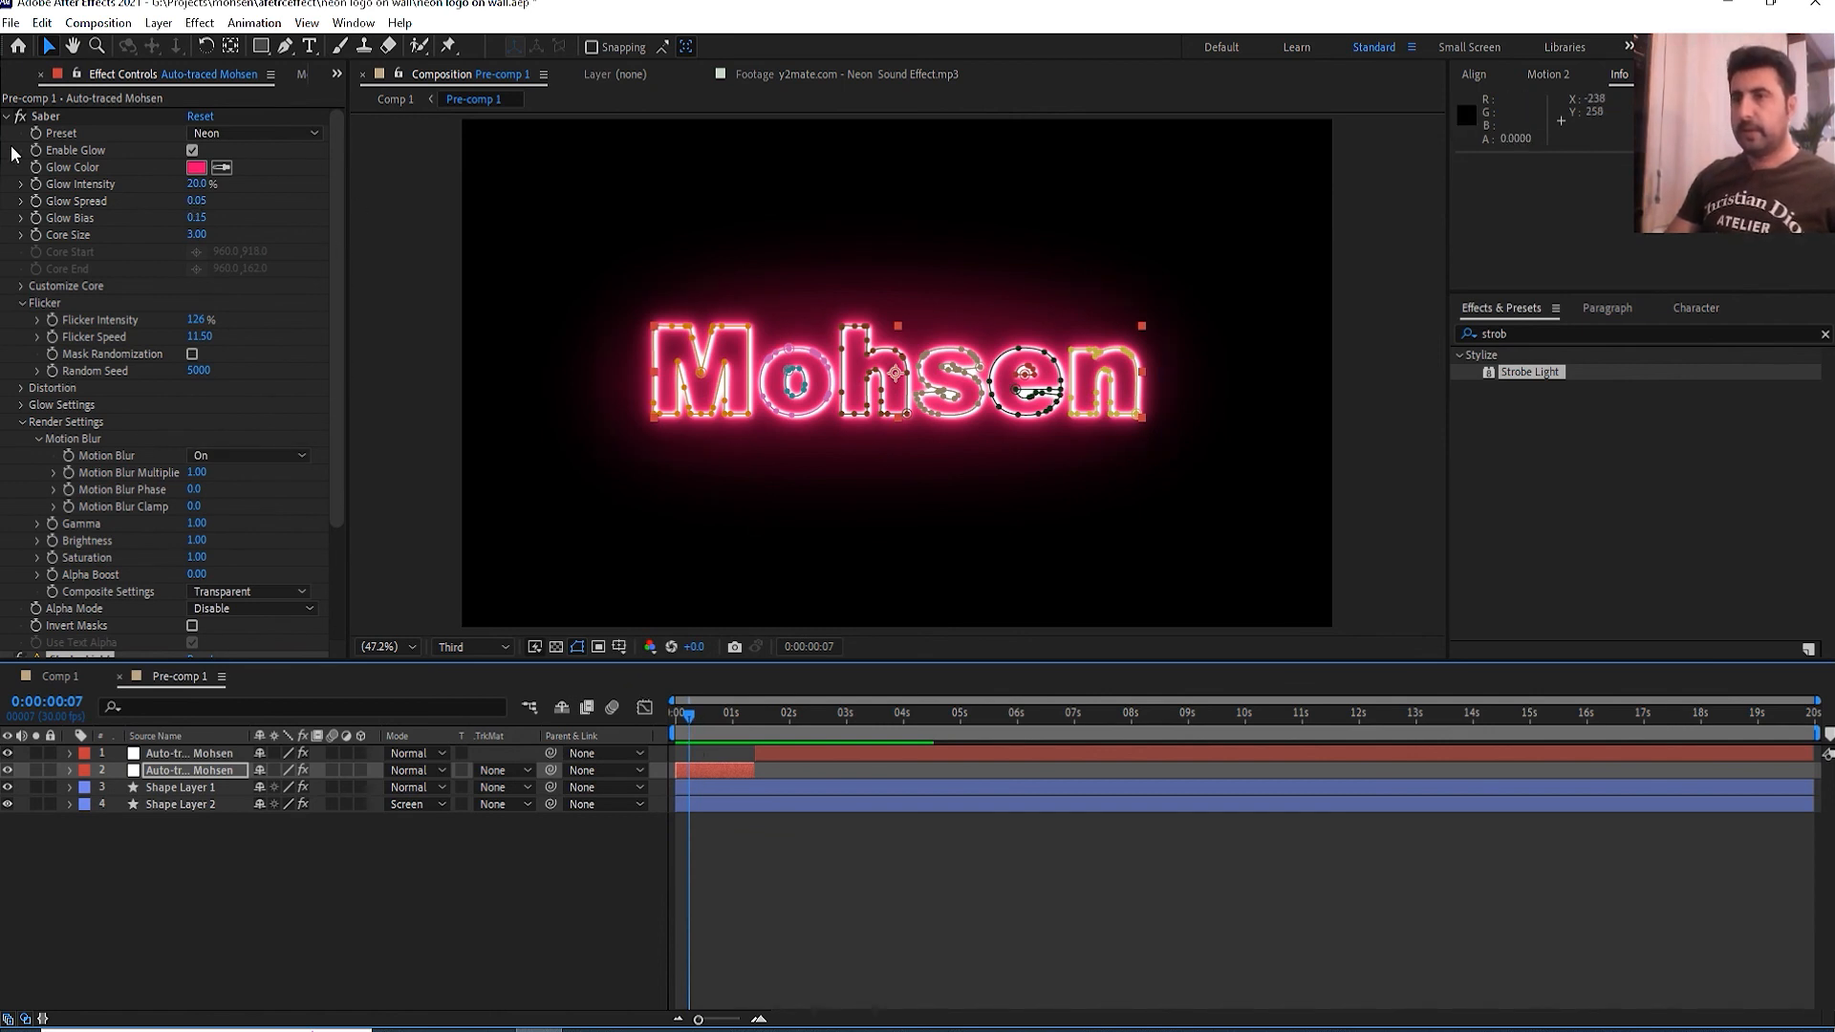
- Set the Strobe Light's Blend With Original to 0% on the short auto-traced segment and preview the strobing
click(7, 116)
drag(191, 170, 164, 172)
key(space)
click(696, 724)
click(598, 856)
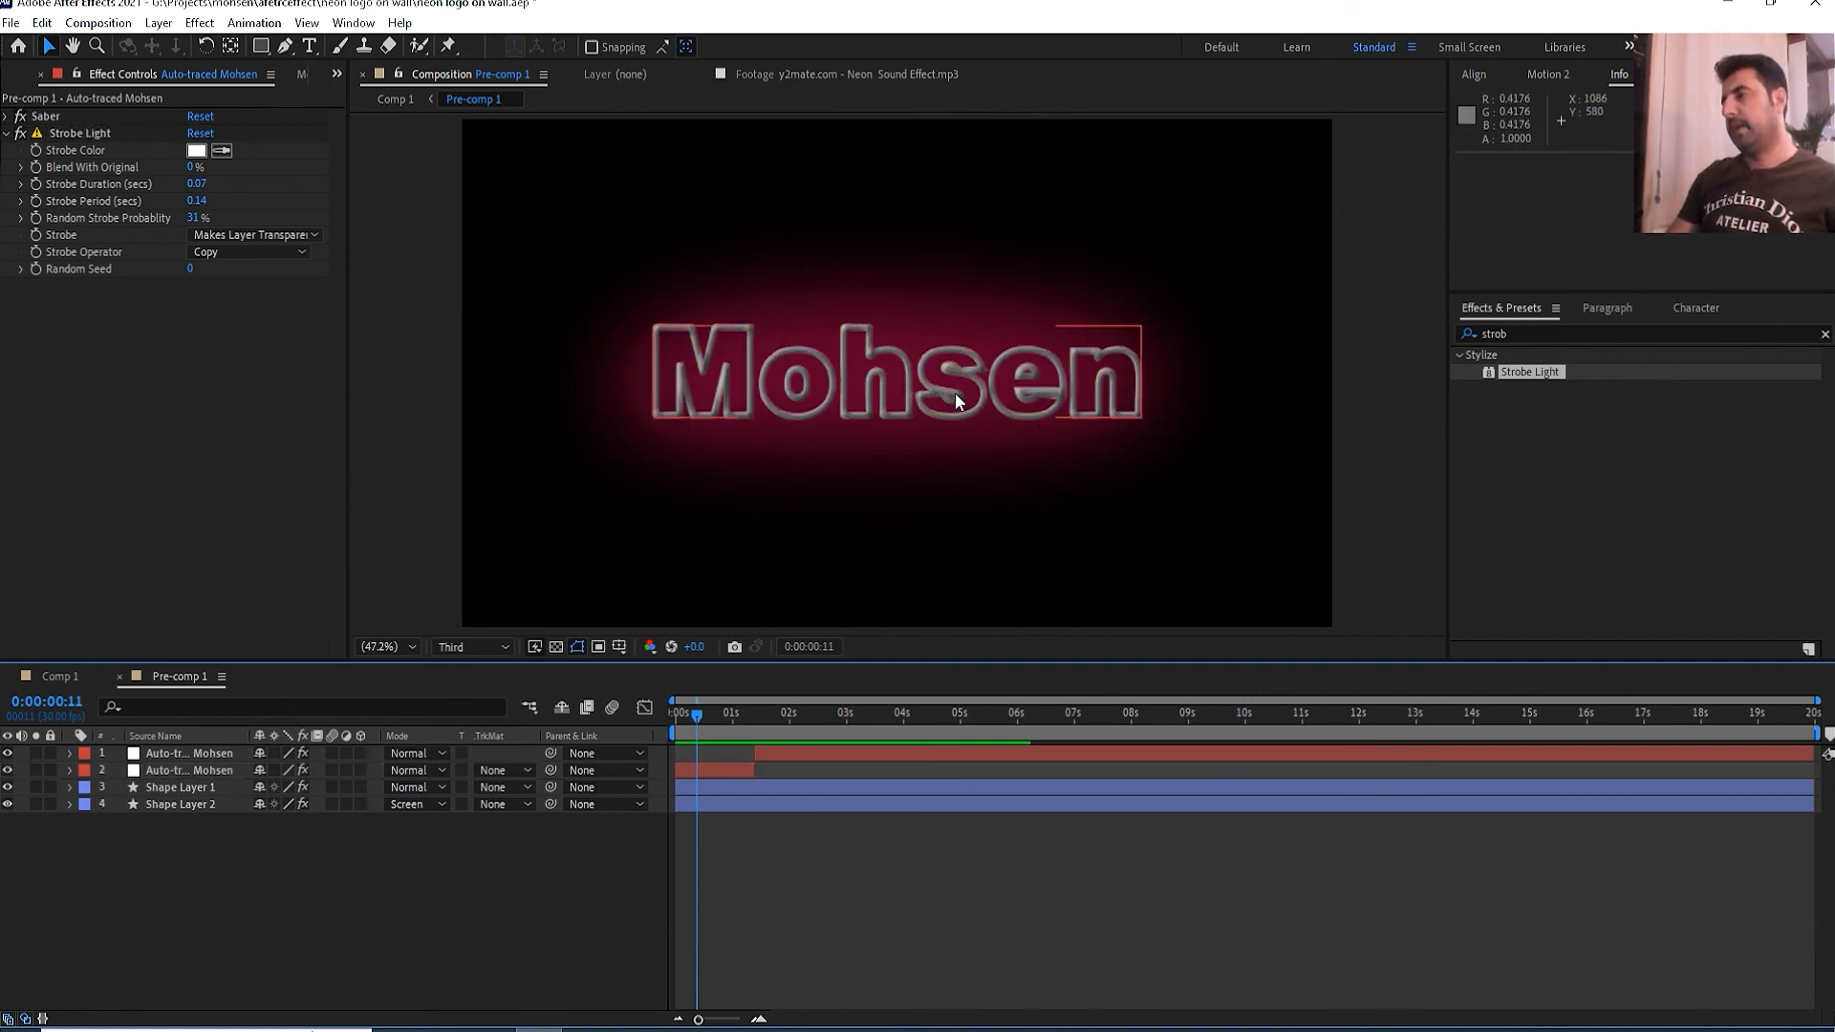
key(space)
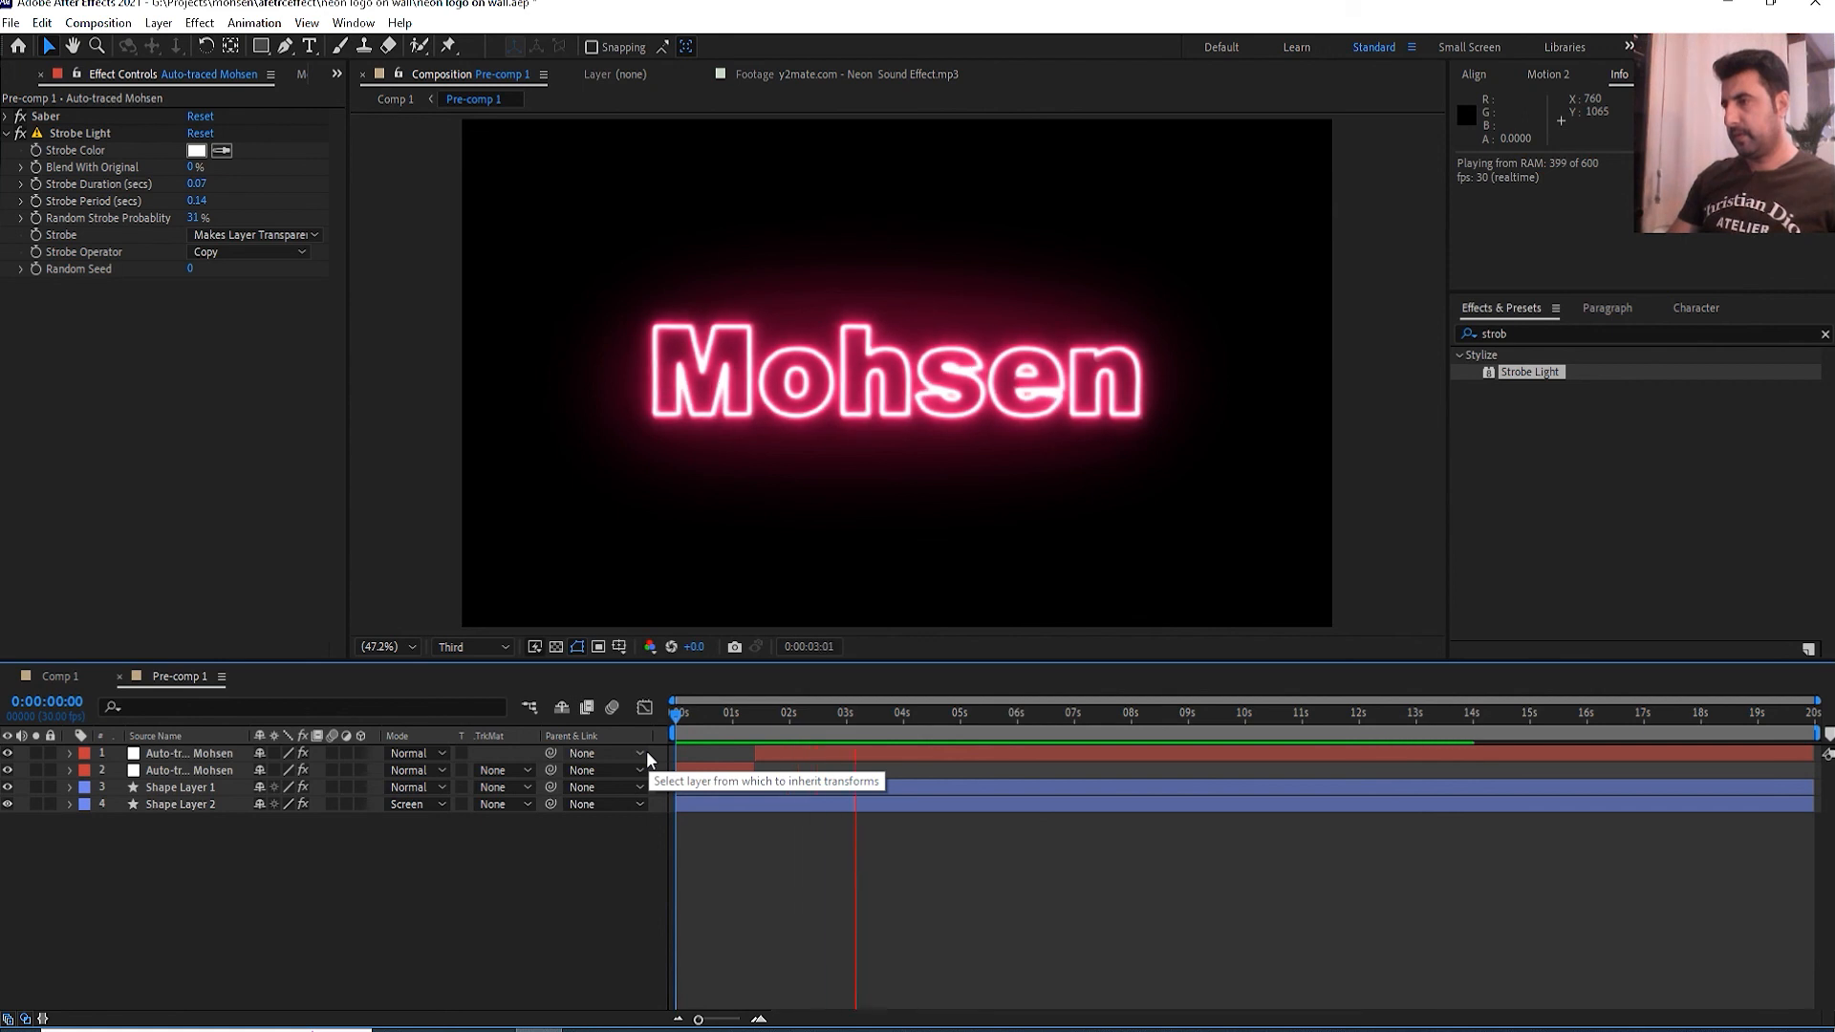
key(space)
- Play Comp 1 from its start to check the text strobing separately from its background glow
click(81, 678)
key(Home)
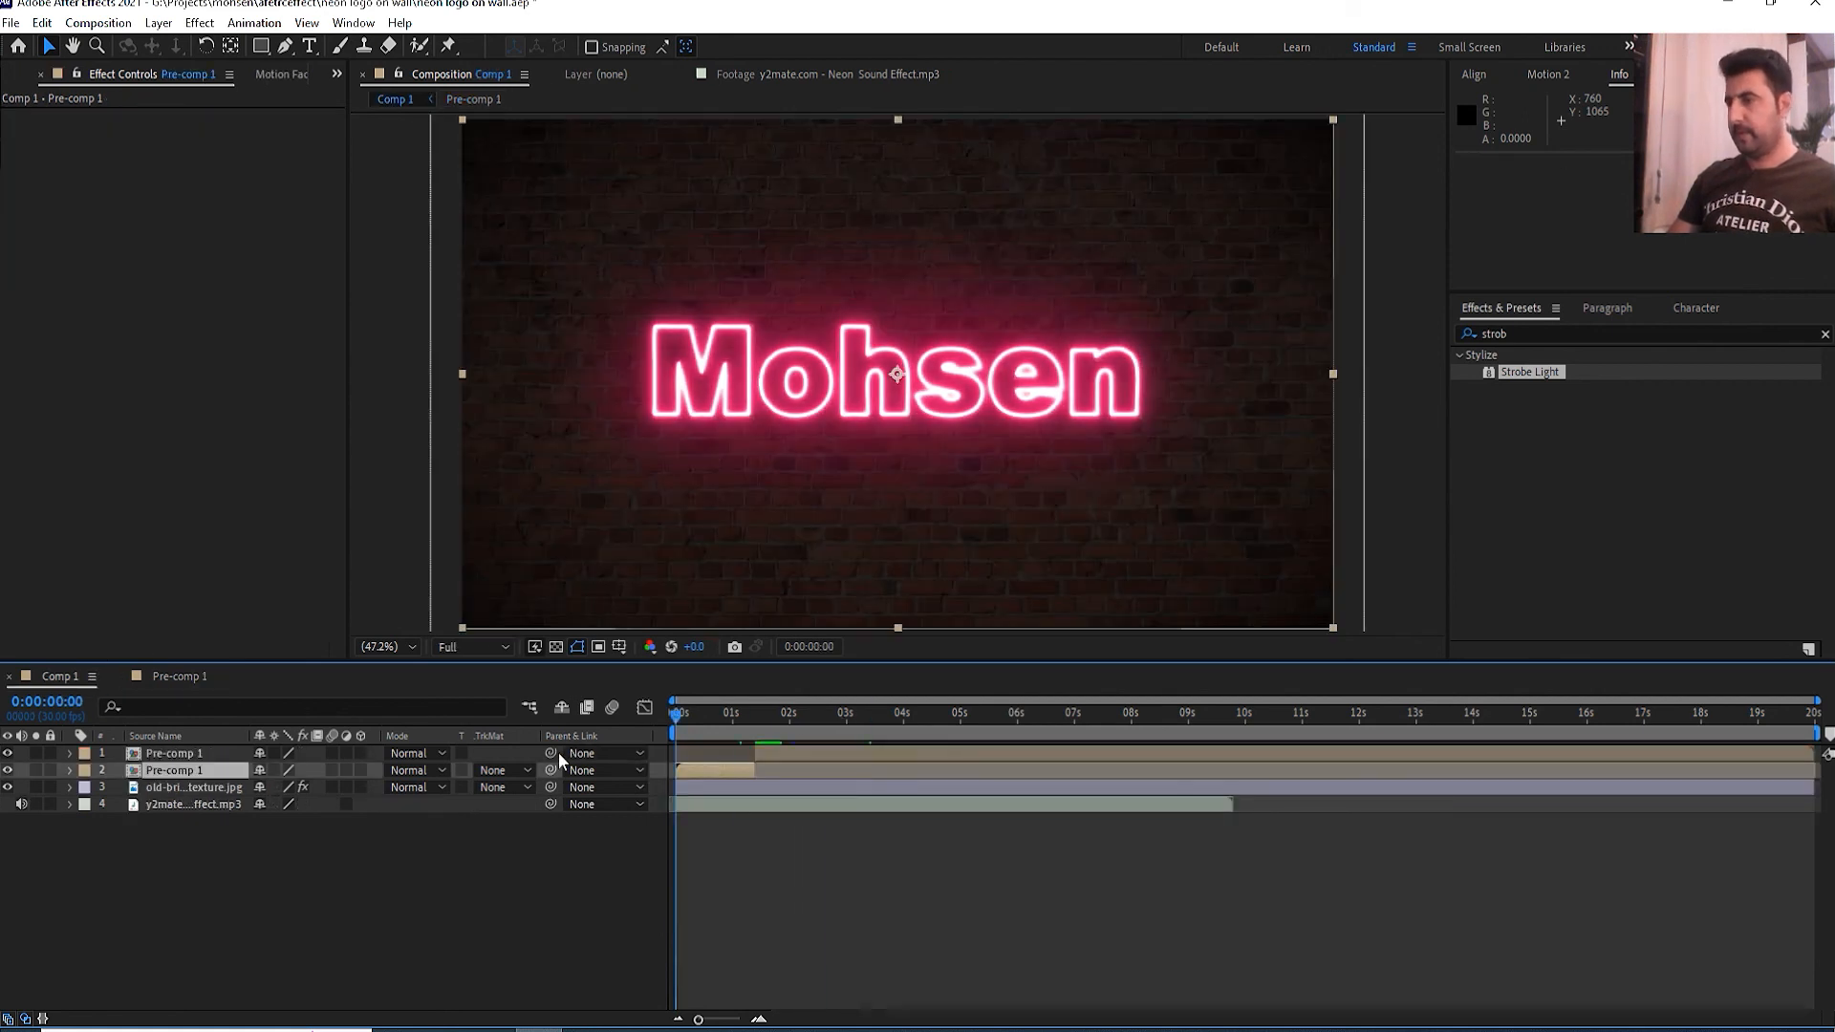
key(space)
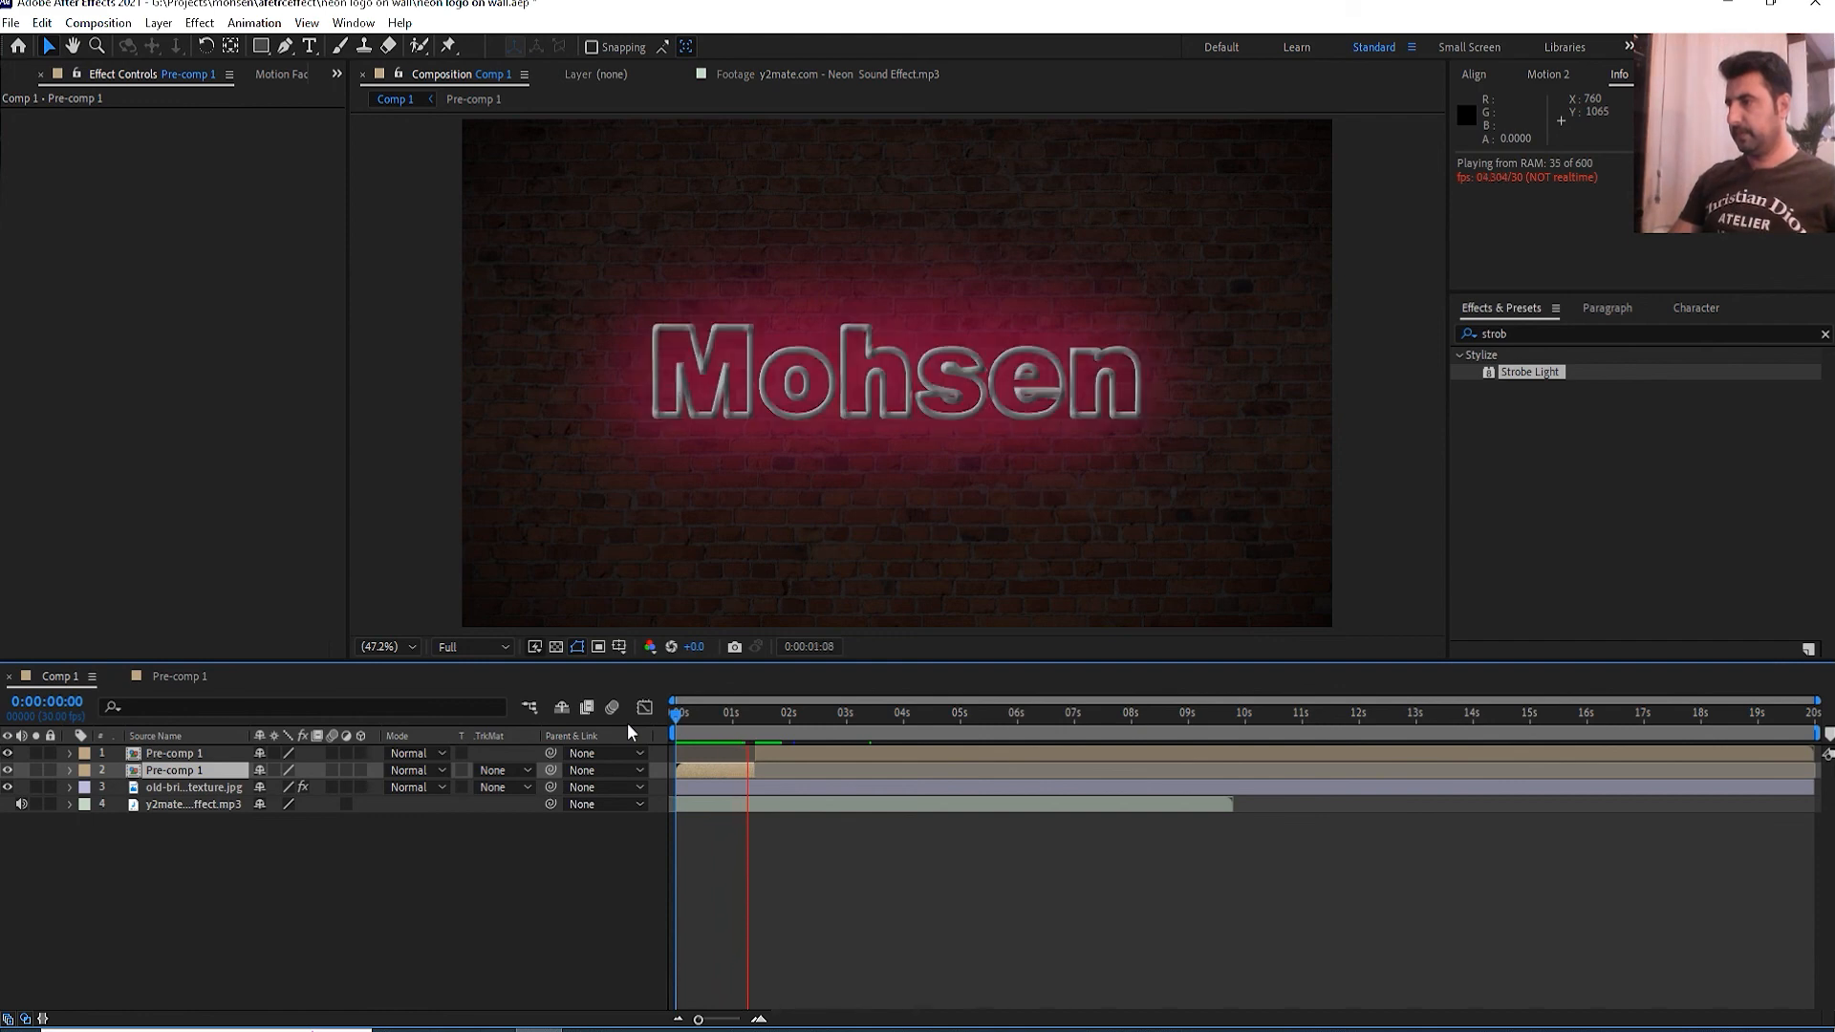
click(696, 724)
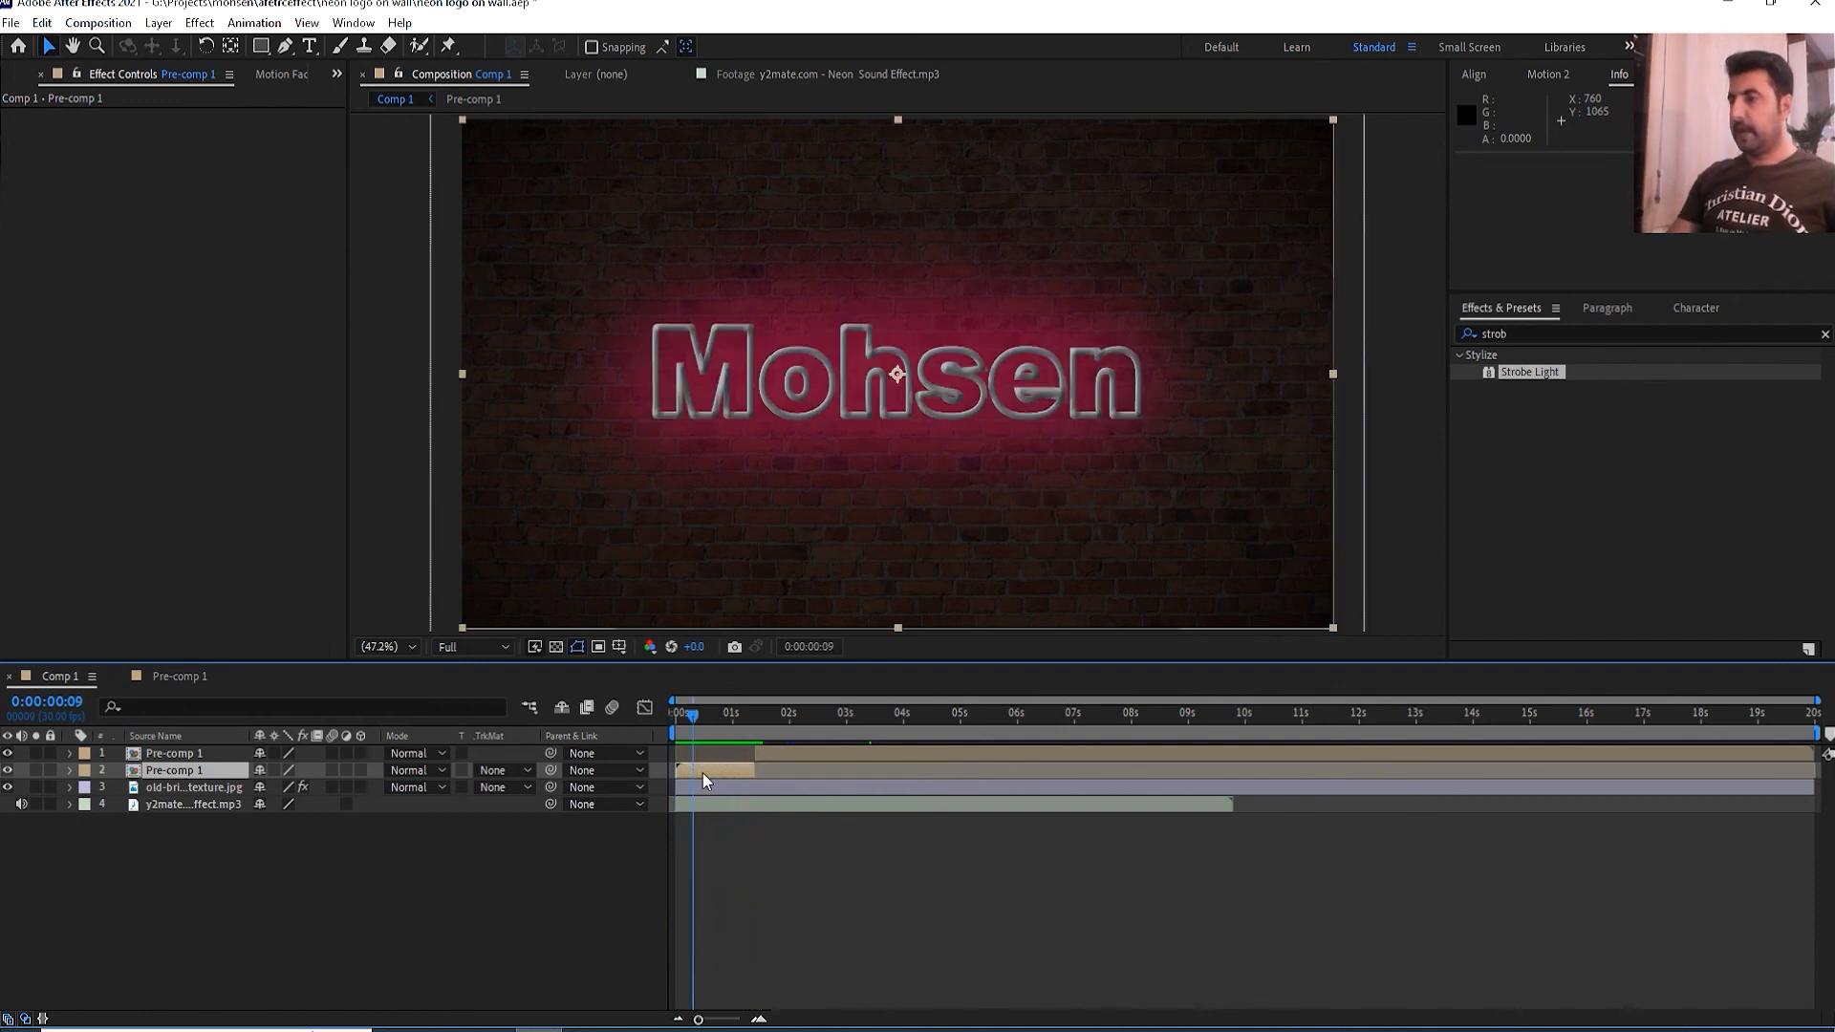
- Reopen Pre-comp 1 and split the blurred glow layer, Shape Layer 2, at 0:00:01:12
double_click(703, 771)
click(703, 786)
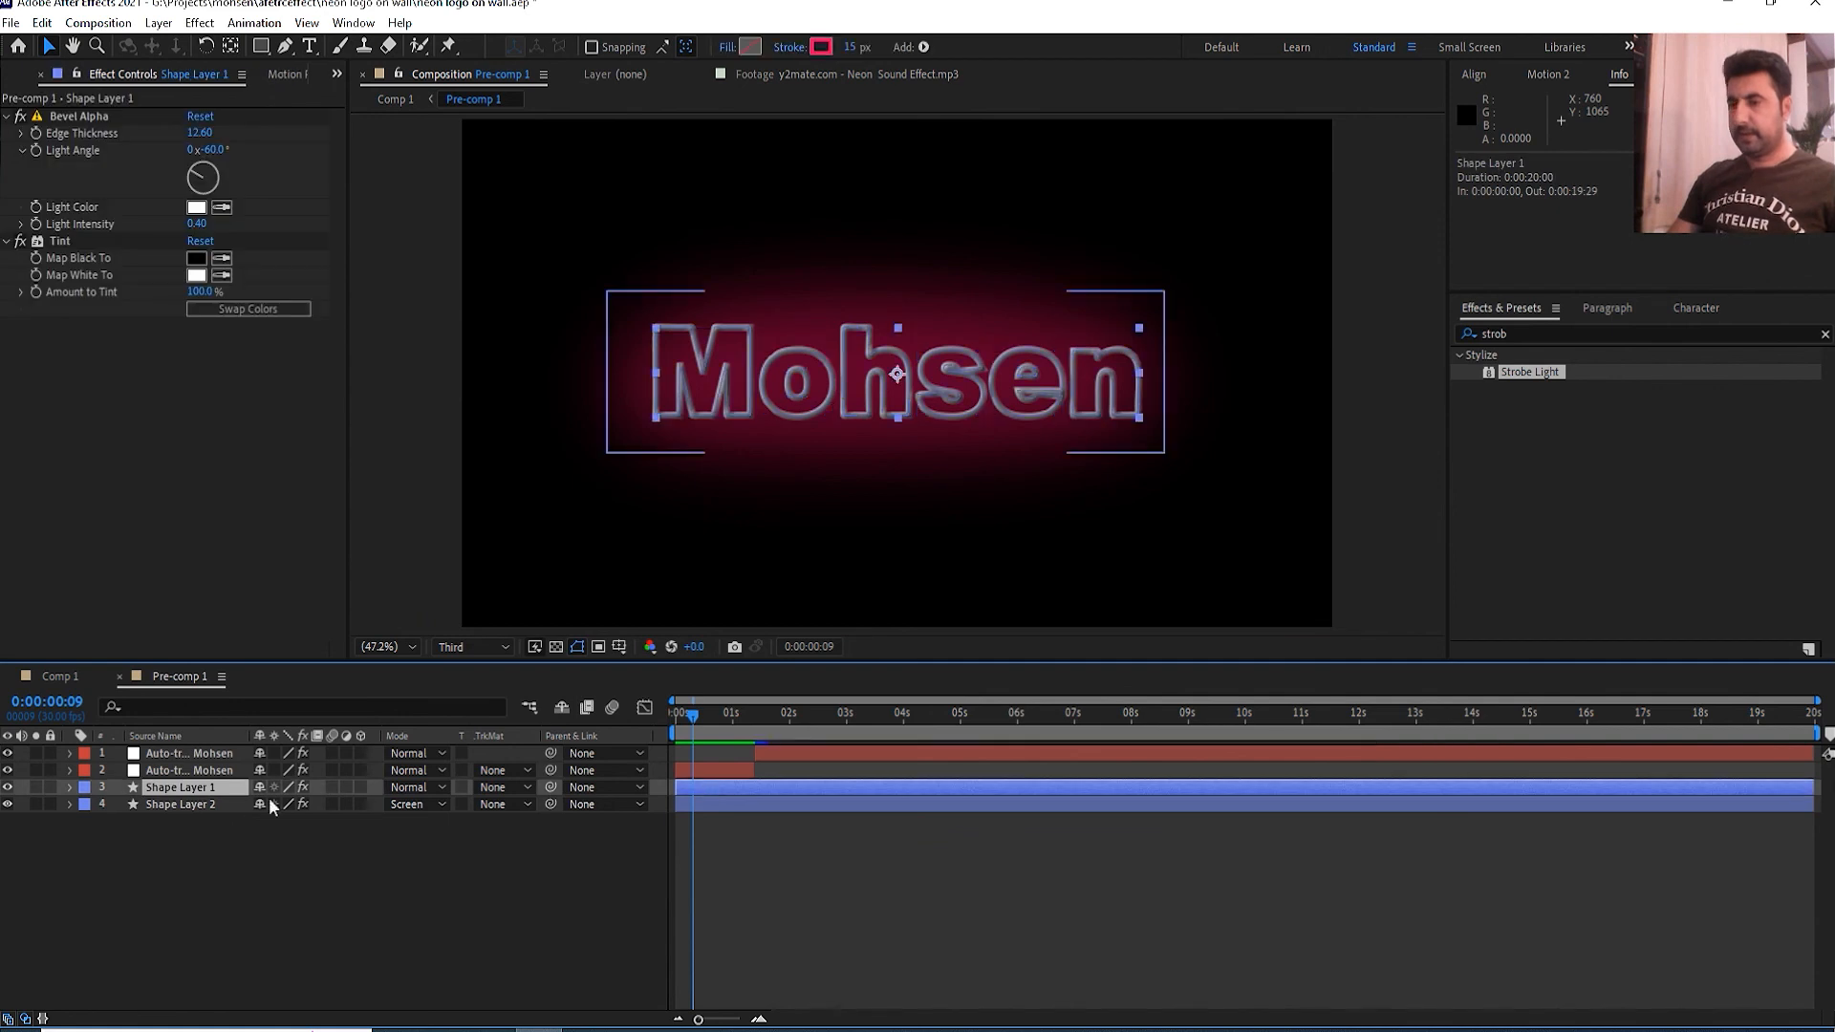
click(193, 803)
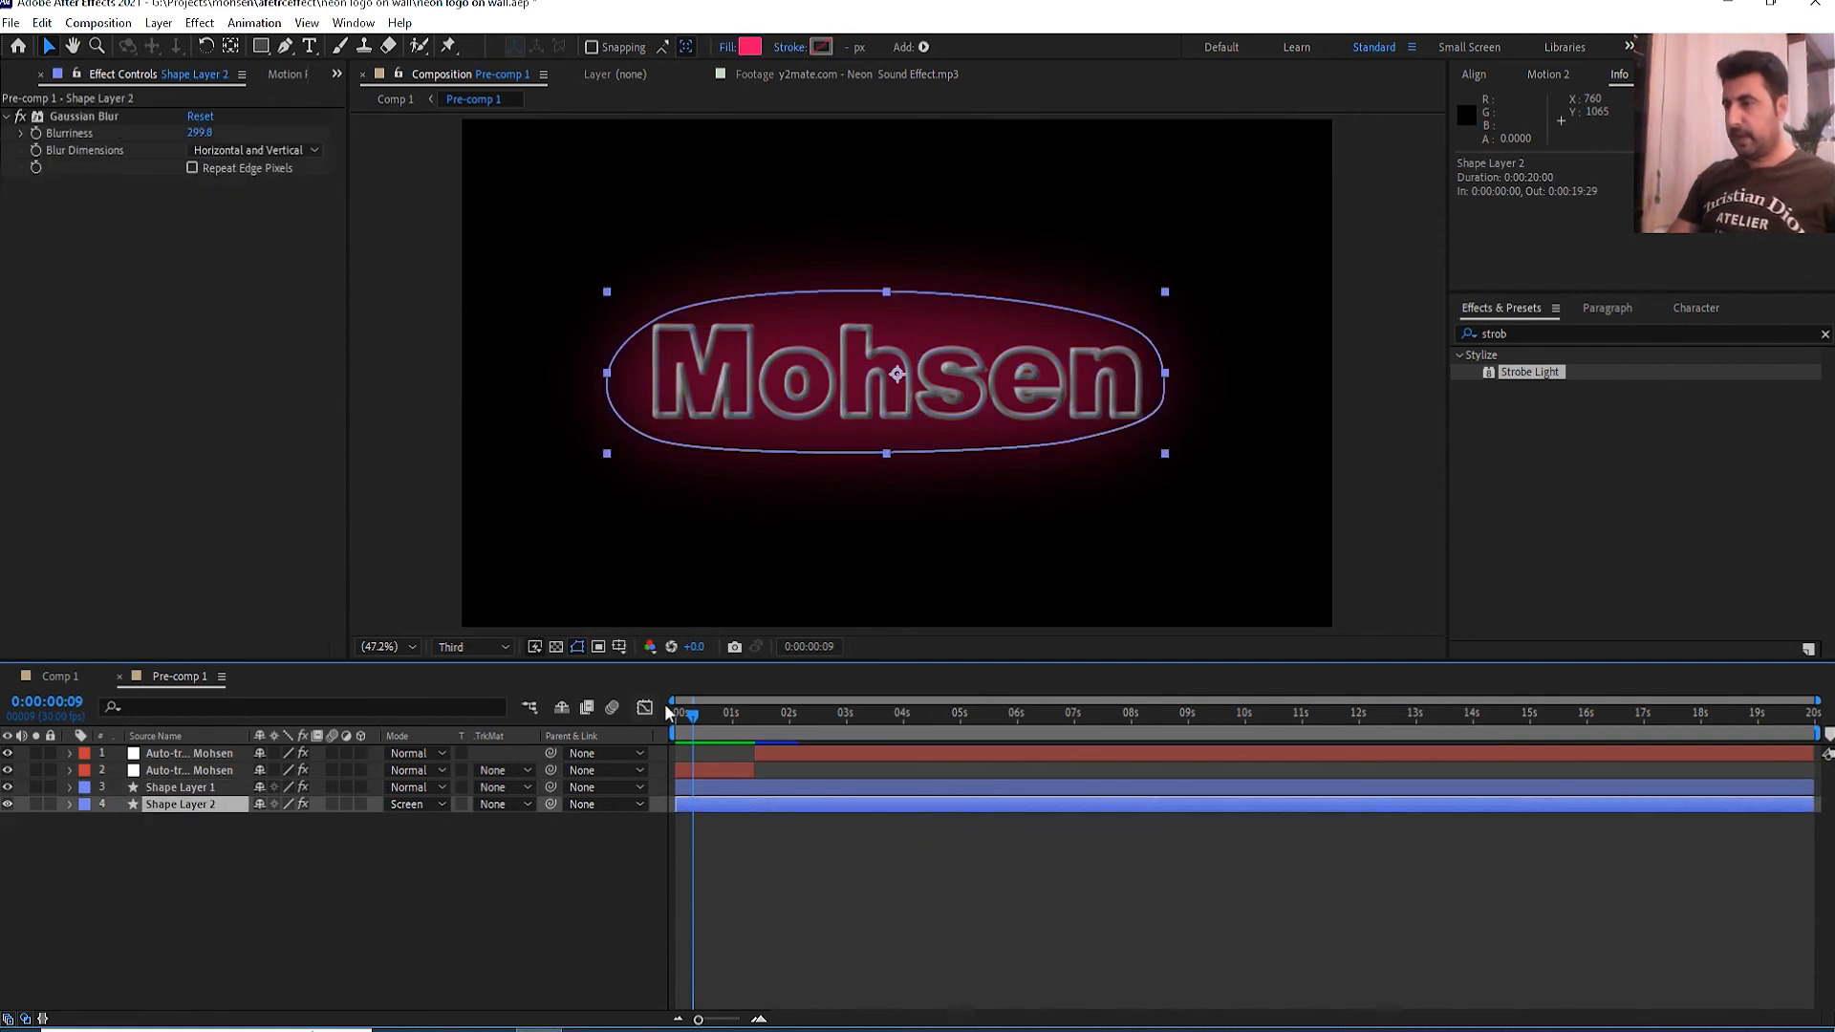
click(761, 728)
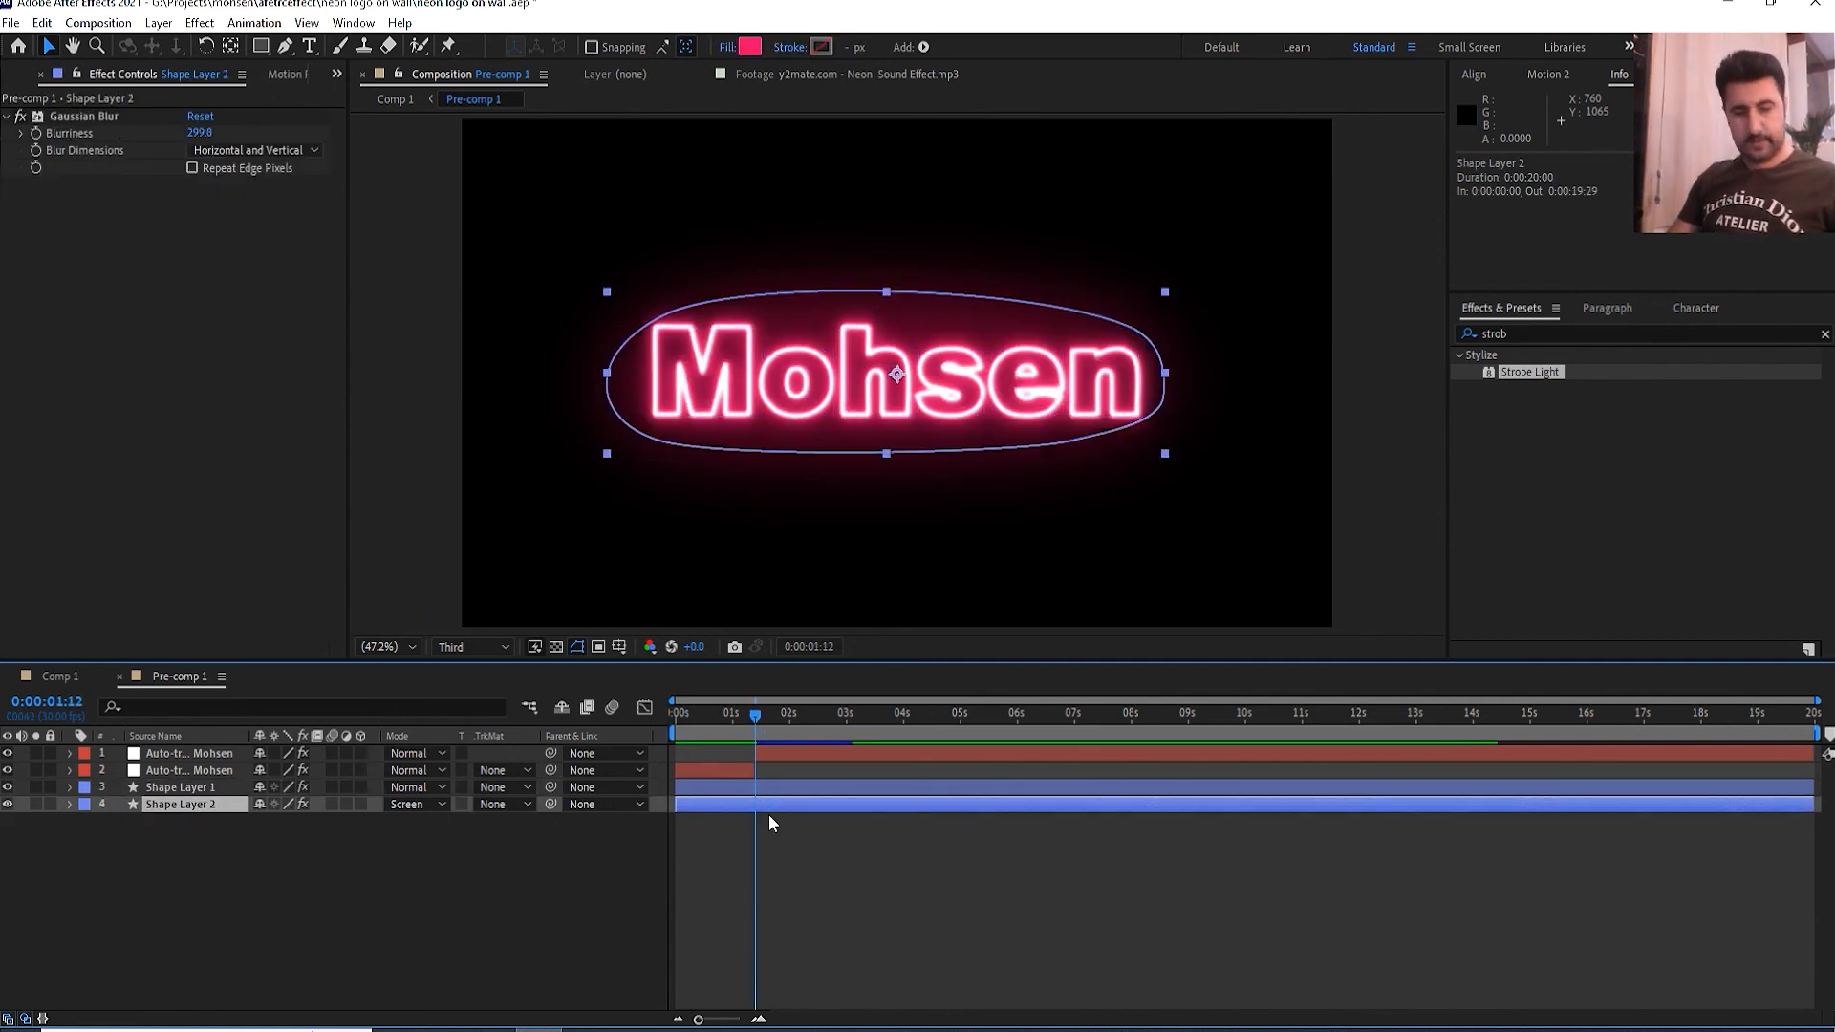
key(ctrl+shift+d)
- Copy the Strobe Light effect from the short auto-traced segment onto the short Shape Layer 2 segment and preview it
click(717, 771)
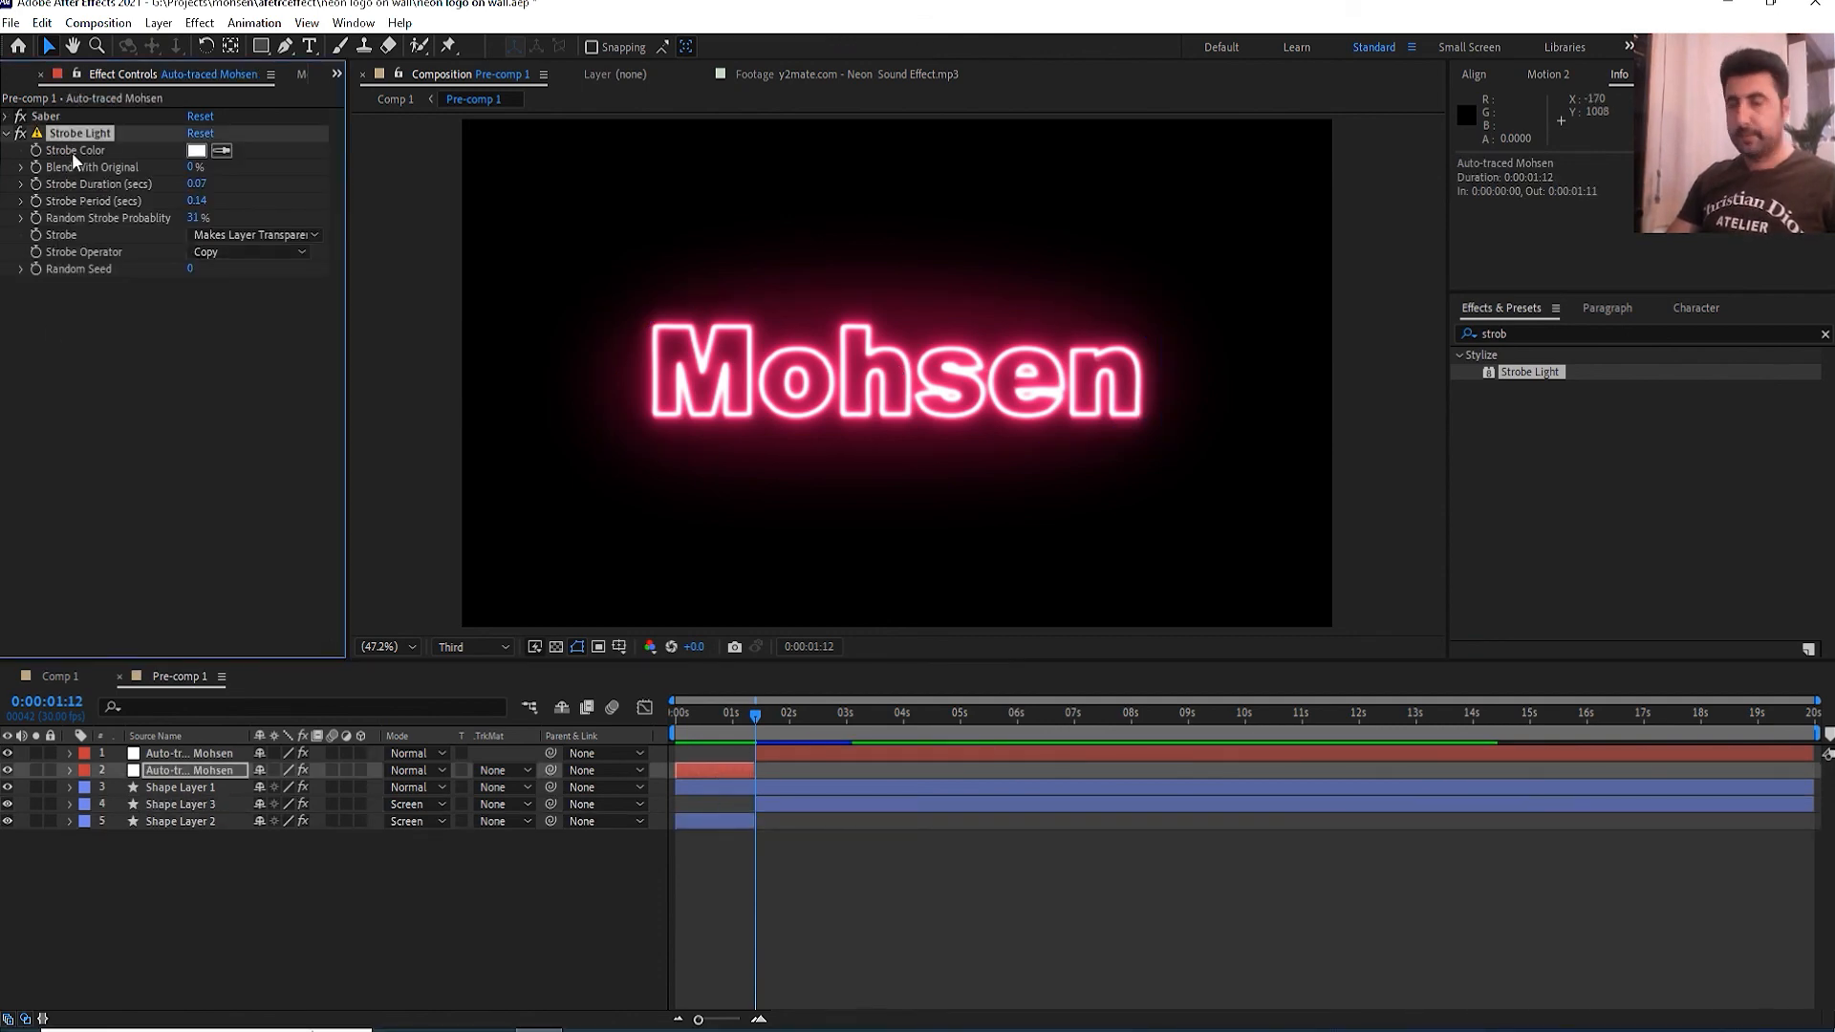
click(707, 819)
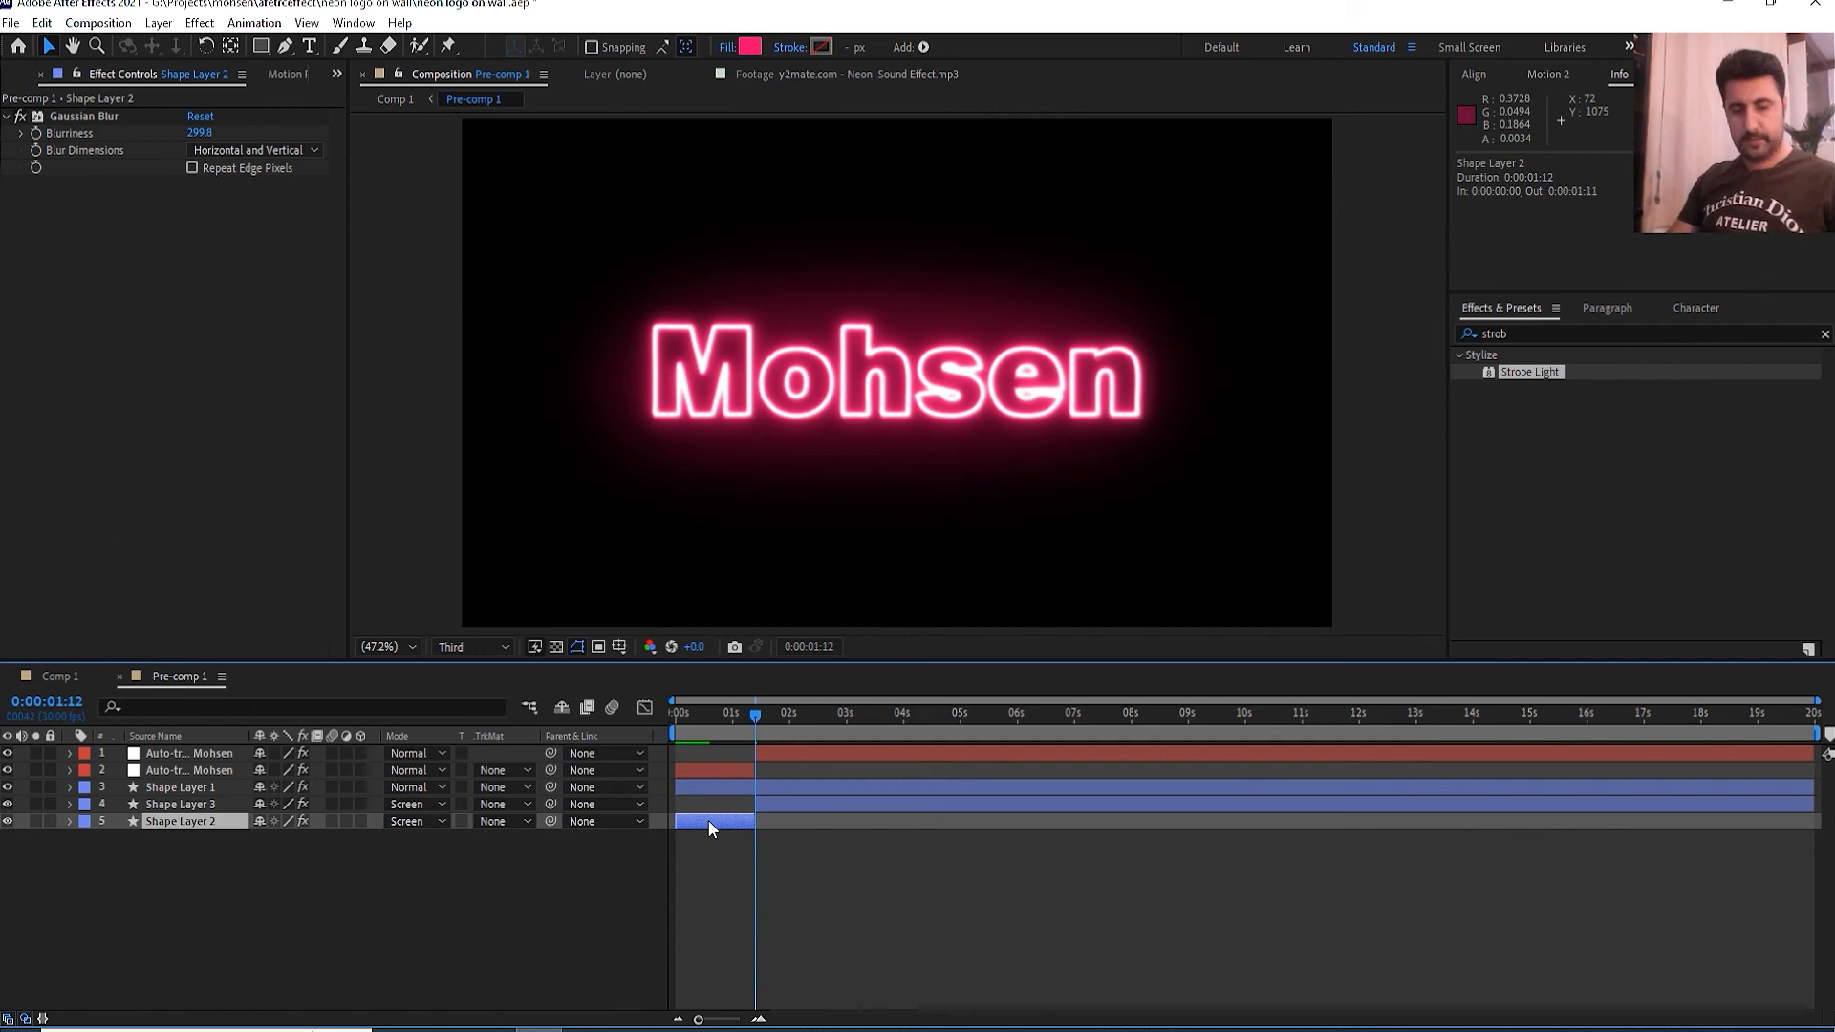
key(ctrl+v)
click(679, 713)
key(space)
key(space)
- Play Comp 1 from the start to review the text and glow strobing together on the wall
click(59, 675)
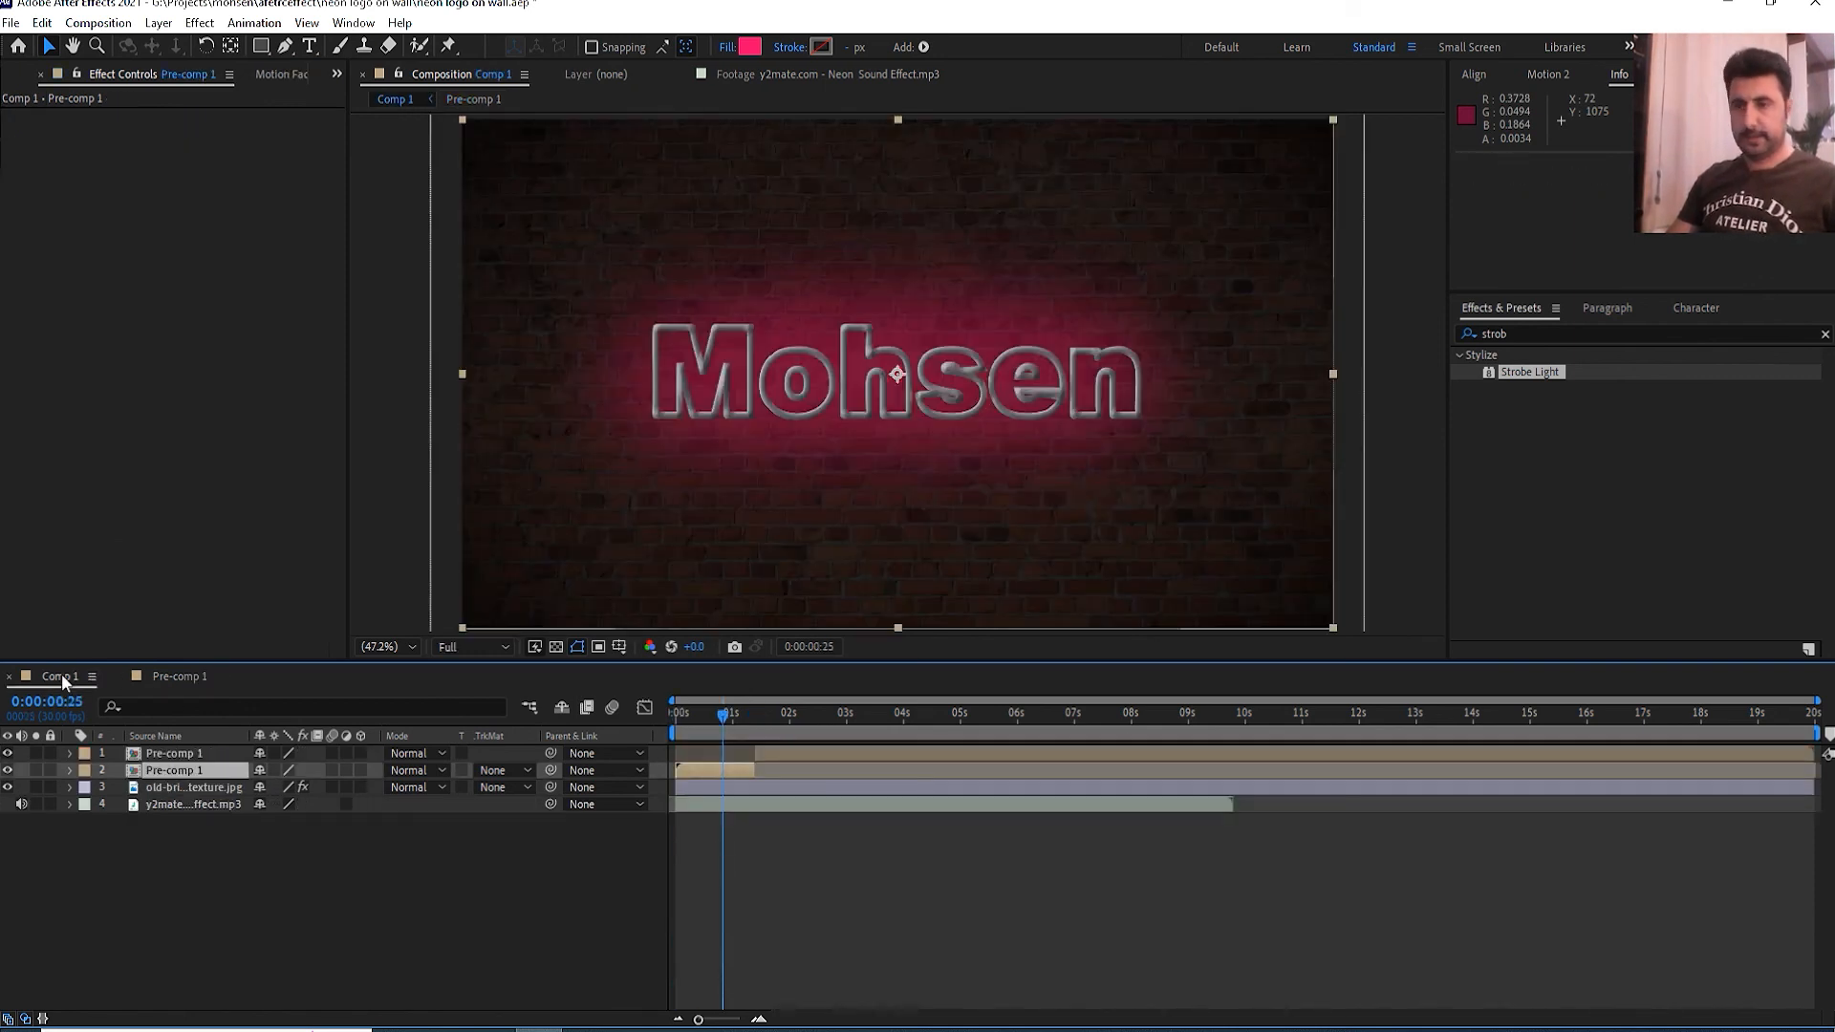
drag(713, 714, 607, 727)
key(space)
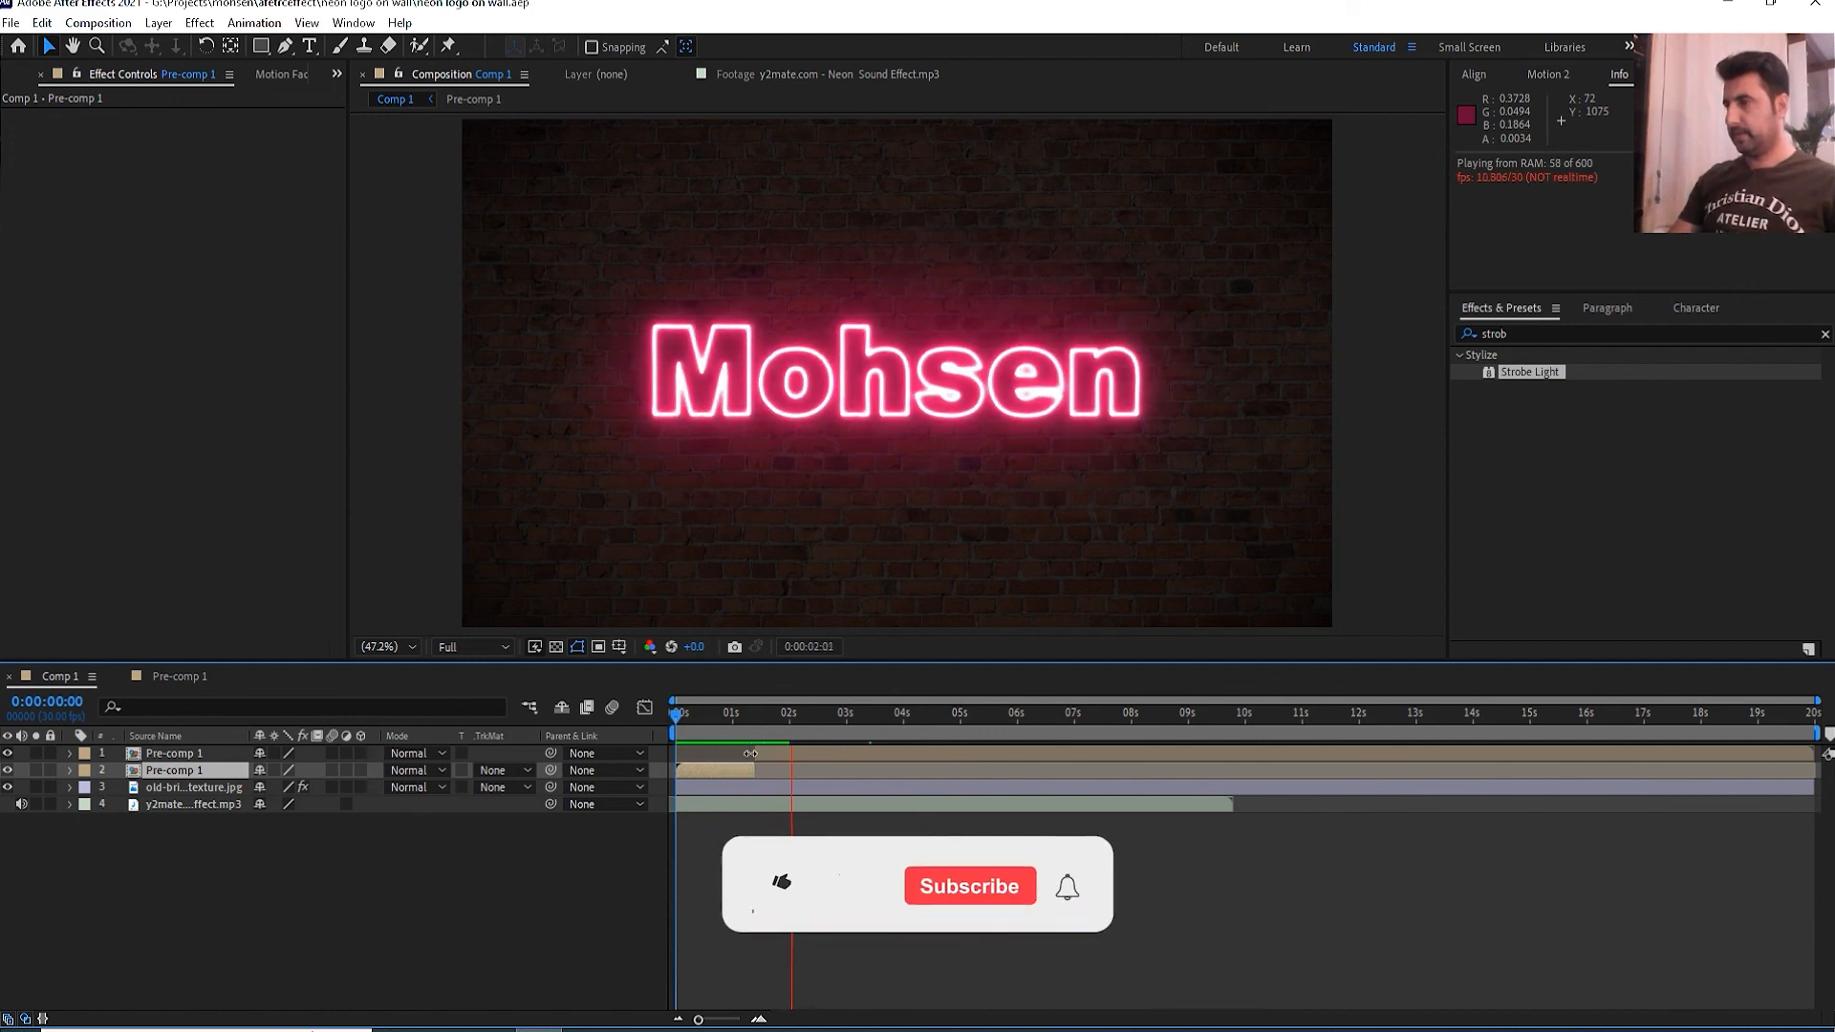
click(918, 715)
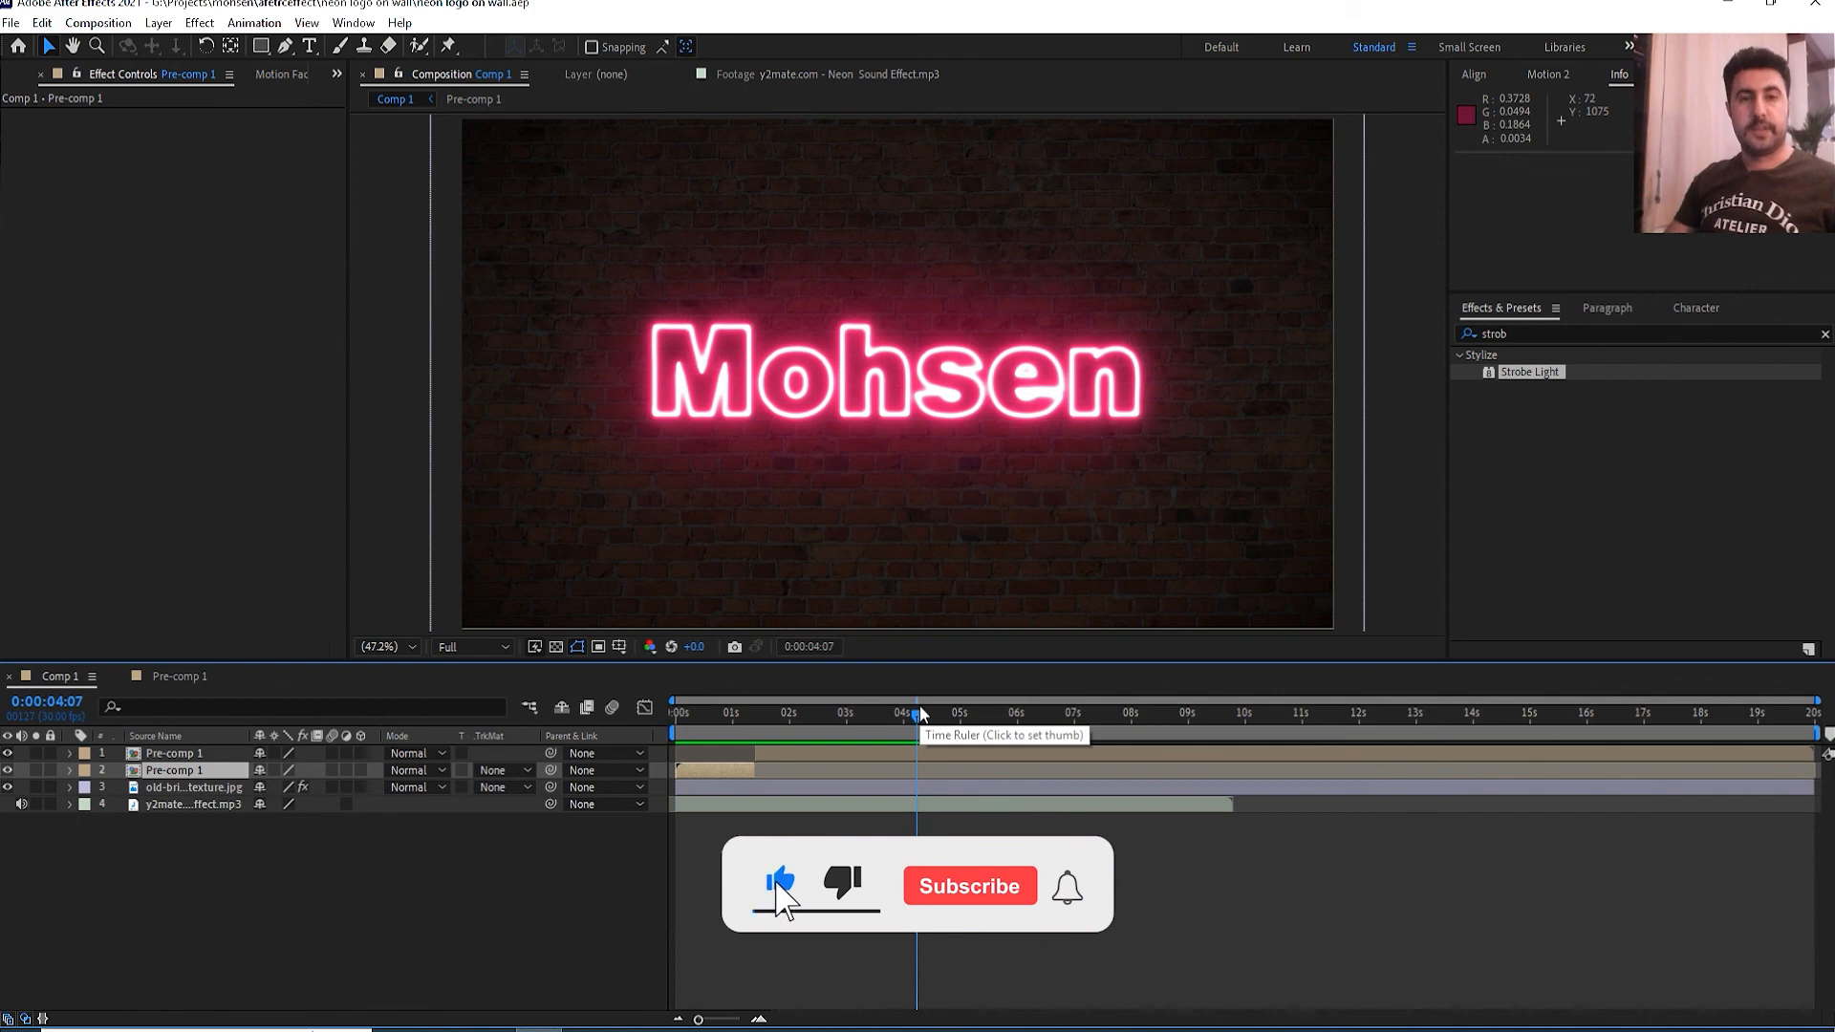